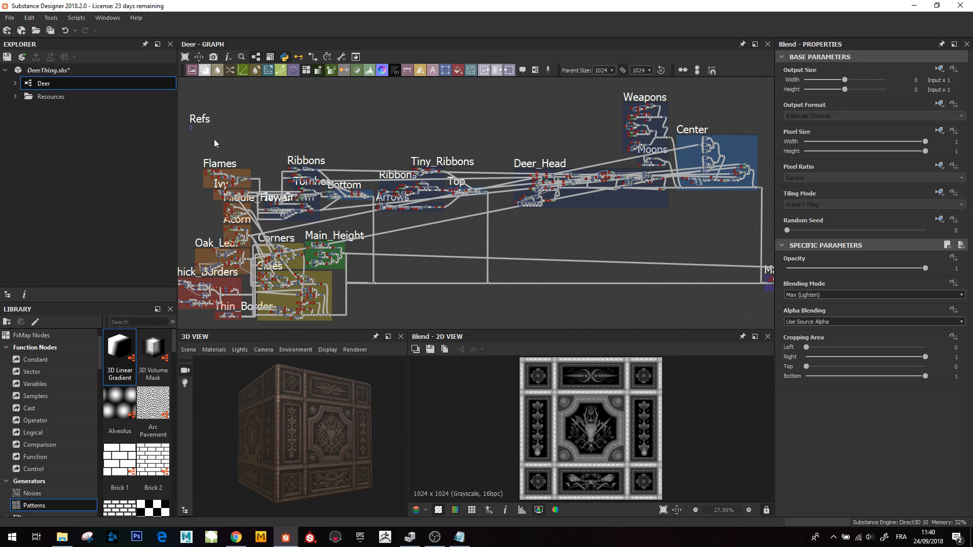
- Zoom into the Refs frame and open its first reference image in the 2D view
middle_click_drag(259, 127, 362, 169)
scroll(316, 163, "up", 3)
scroll(287, 180, "up", 3)
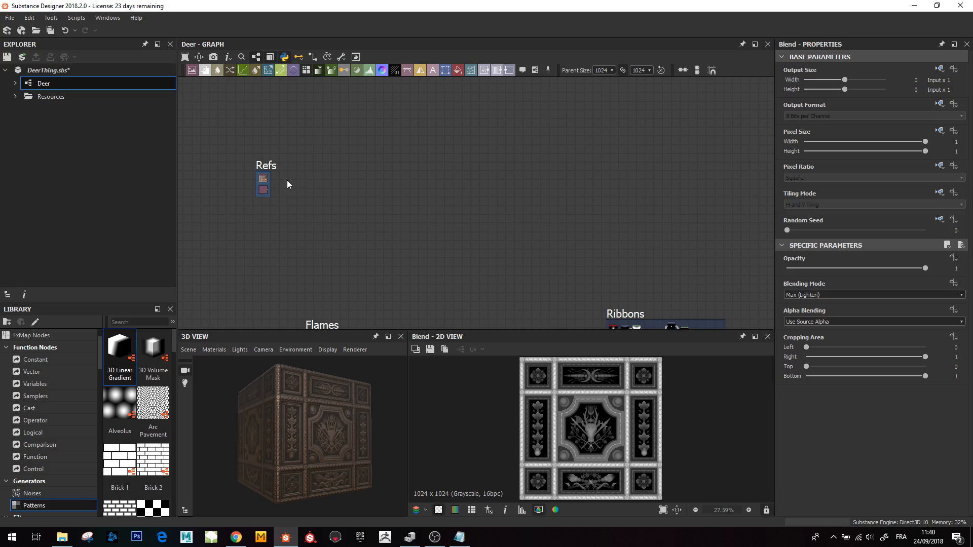
double_click(252, 177)
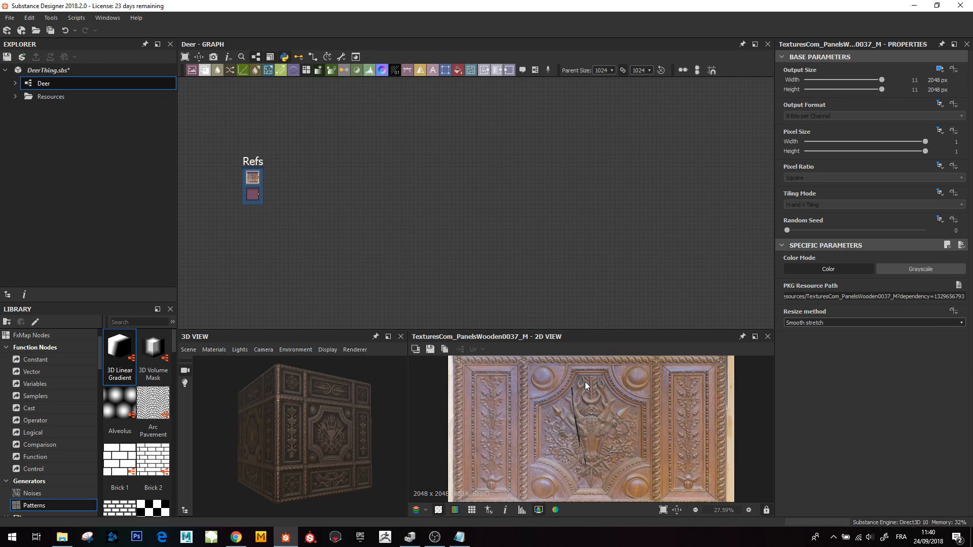
- Enlarge the 2D view and compare the two carved panel reference photos
left_click_drag(575, 330, 576, 203)
middle_click_drag(593, 323, 587, 353)
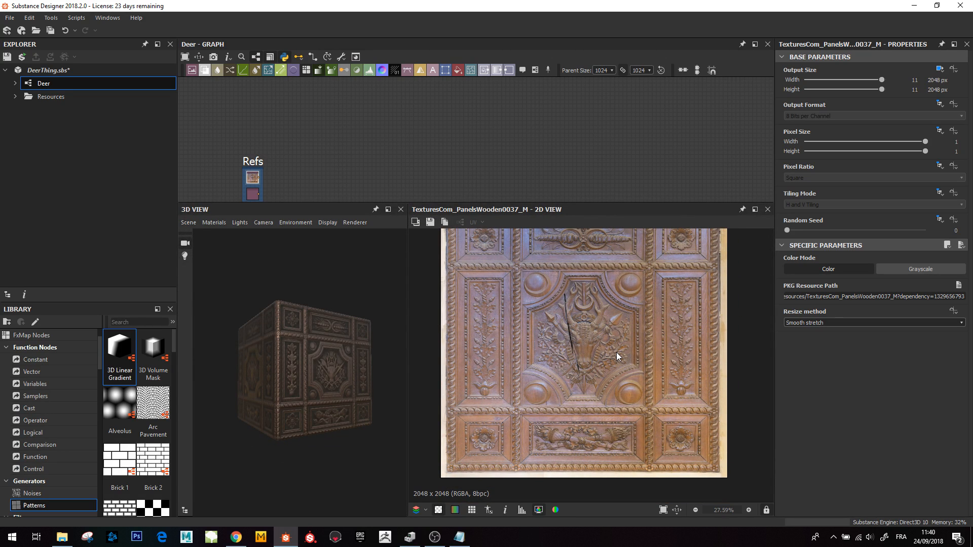
double_click(252, 193)
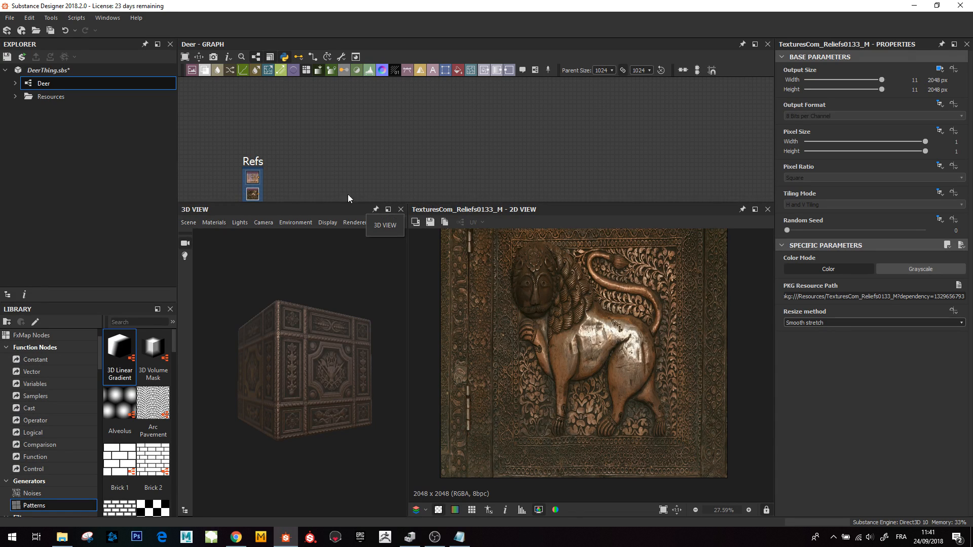
double_click(250, 178)
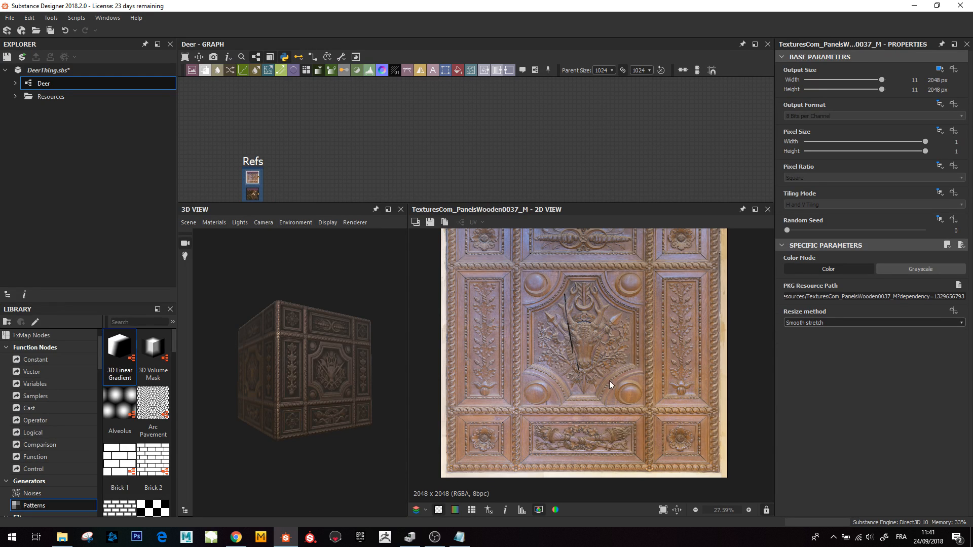
middle_click_drag(601, 357, 604, 375)
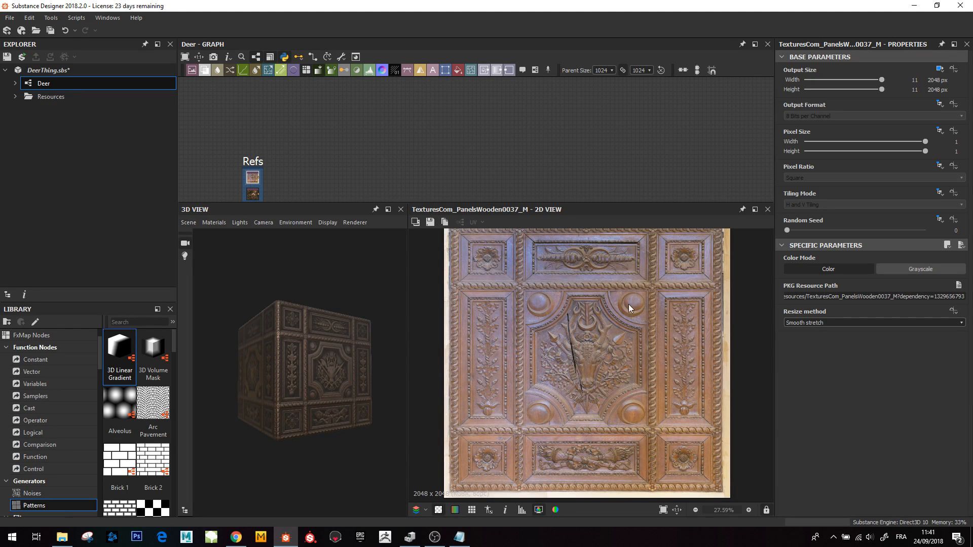
left_click_drag(545, 201, 543, 152)
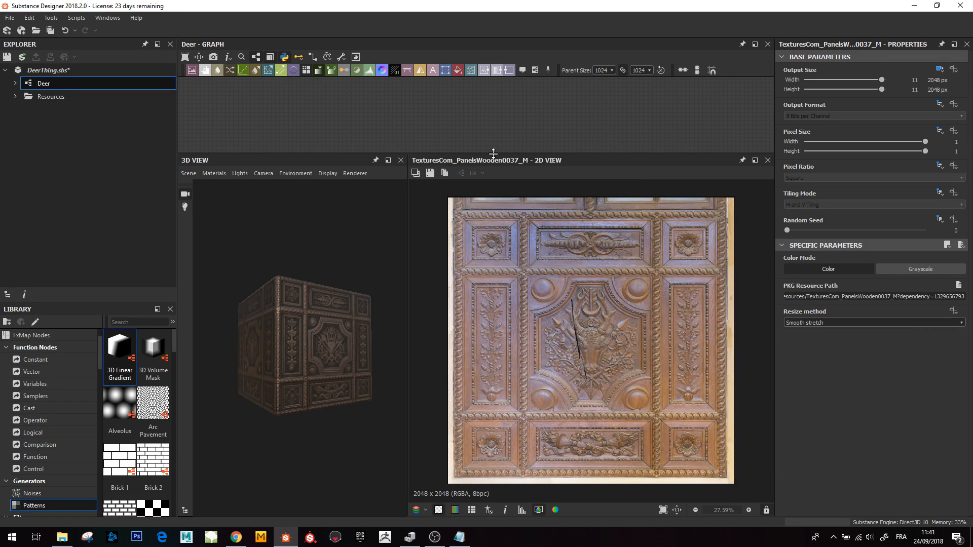
- Shrink the 2D view, move to the Corners frame and preview its final Blend node
left_click_drag(492, 154, 497, 390)
scroll(520, 285, "down", 6)
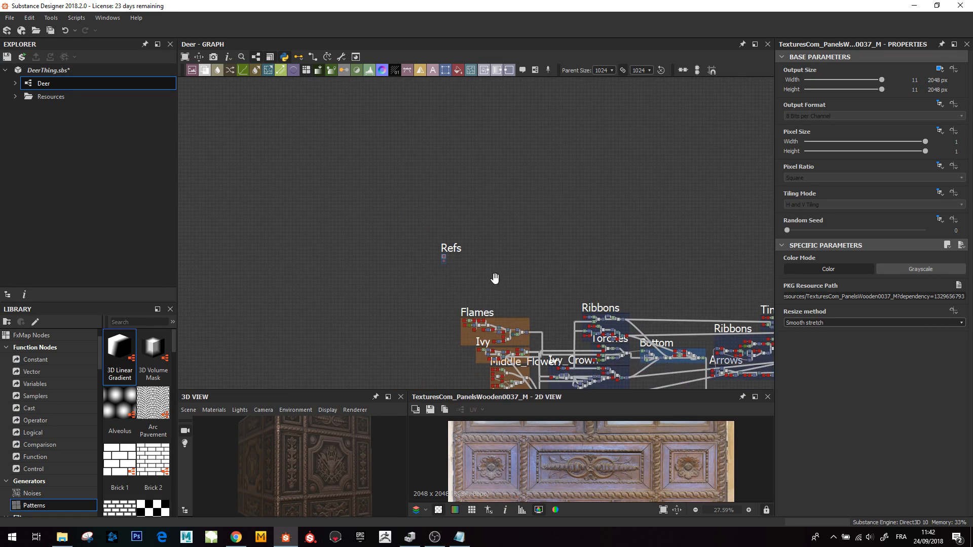
middle_click_drag(495, 278, 455, 152)
middle_click_drag(521, 360, 489, 295)
scroll(500, 263, "up", 2)
scroll(499, 262, "up", 4)
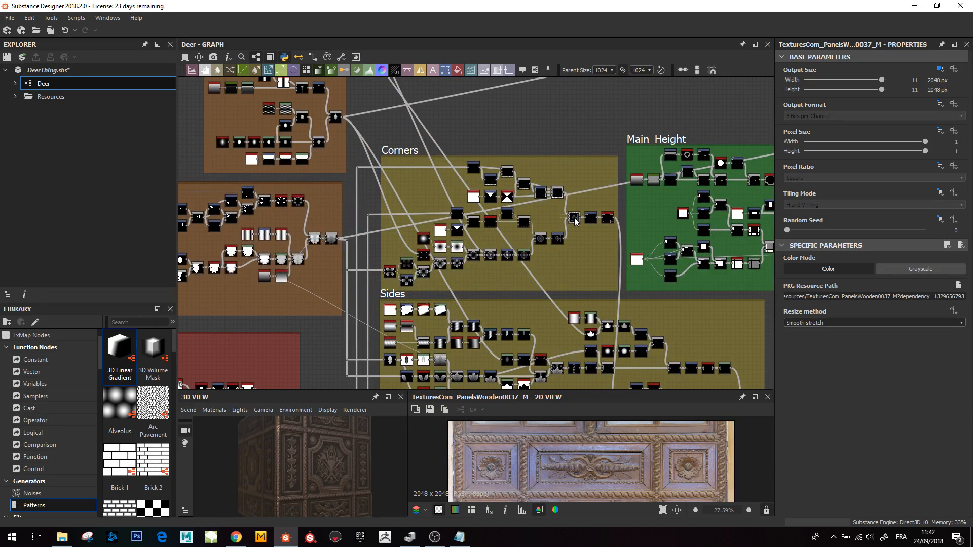
scroll(583, 221, "up", 2)
double_click(583, 222)
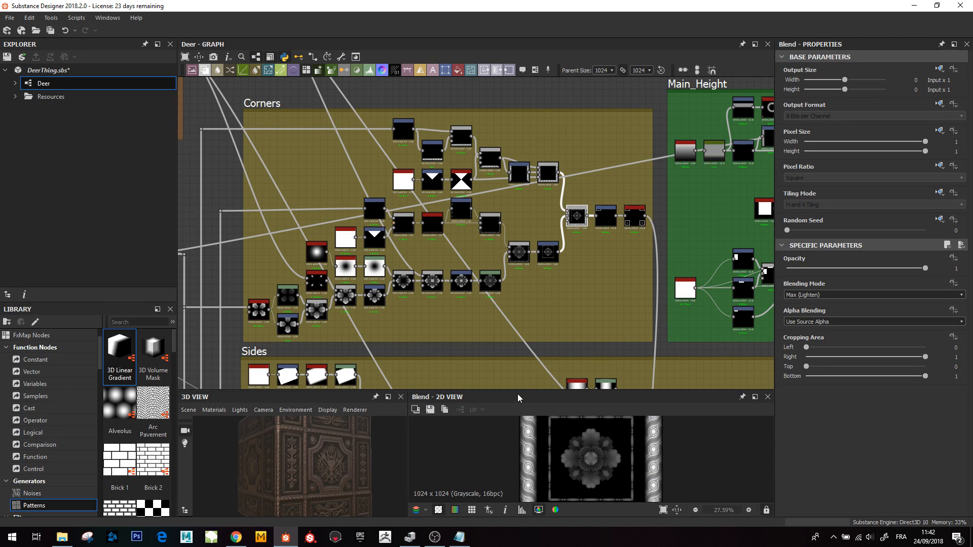
- Compare the Corners frame's Mirror Grayscale output with the Blend node feeding it
left_click_drag(518, 389, 606, 263)
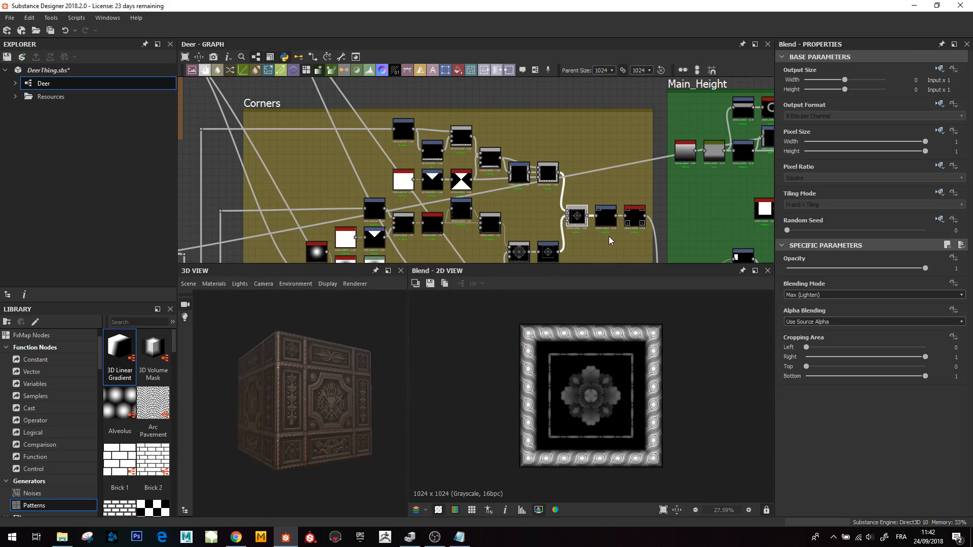
left_click(634, 219)
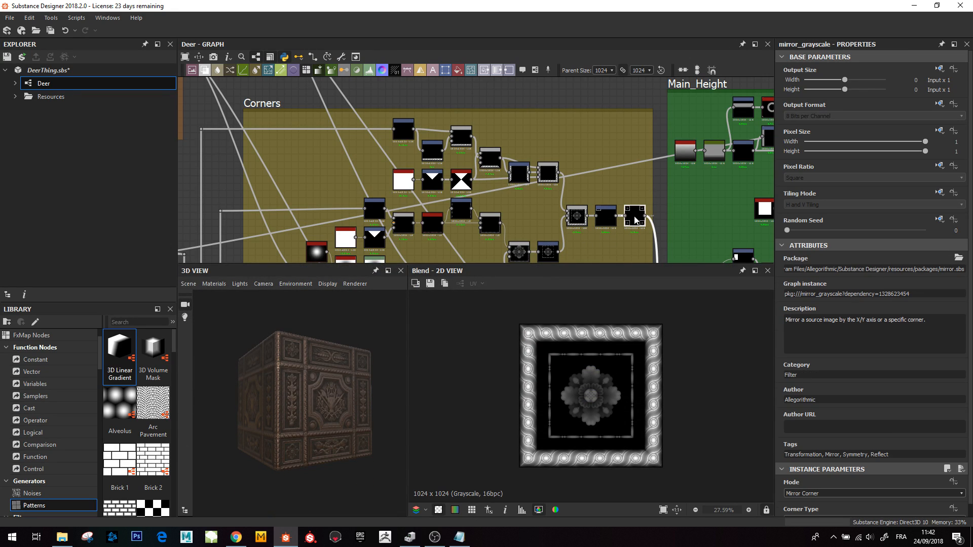
double_click(634, 219)
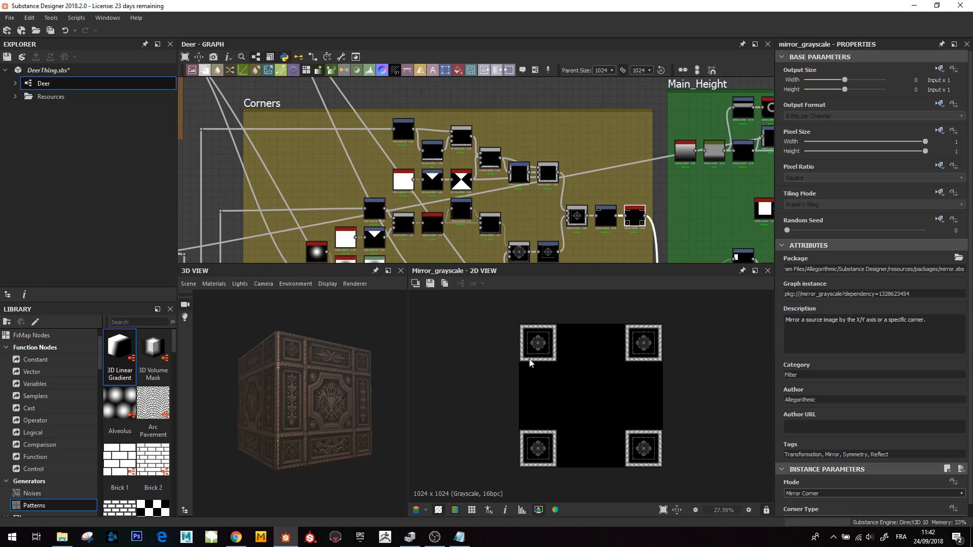
double_click(576, 215)
- Zoom into the 2D preview to inspect the central corner rosette detail
scroll(581, 373, "up", 4)
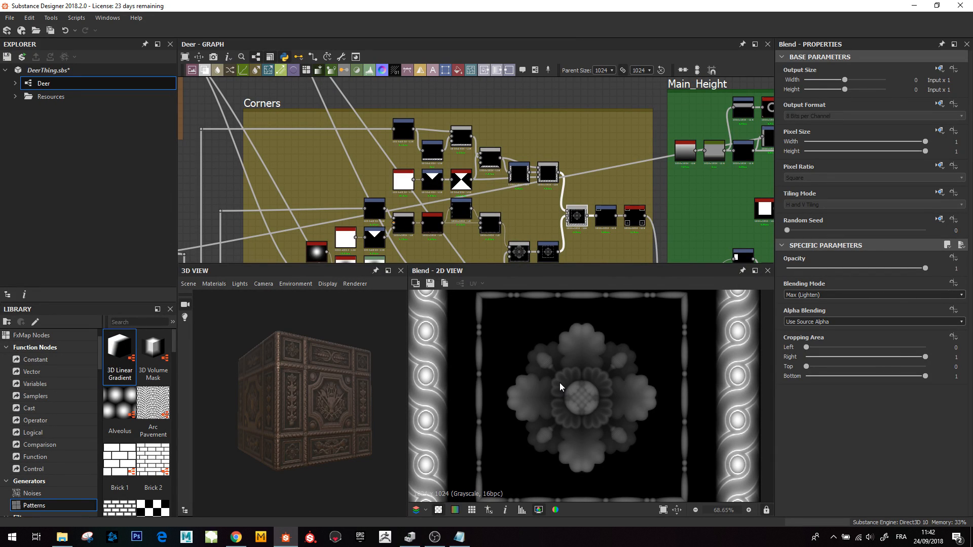
scroll(580, 405, "up", 1)
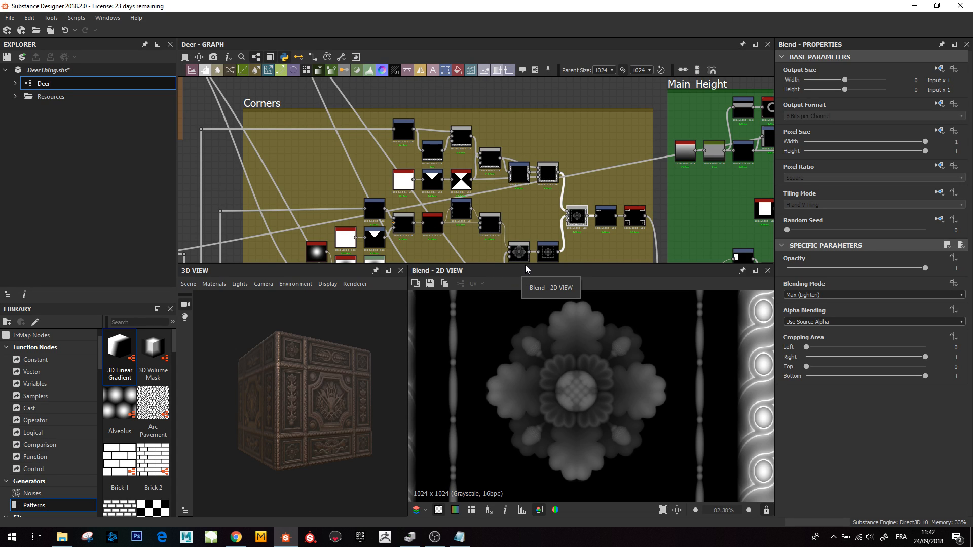
left_click_drag(524, 264, 529, 305)
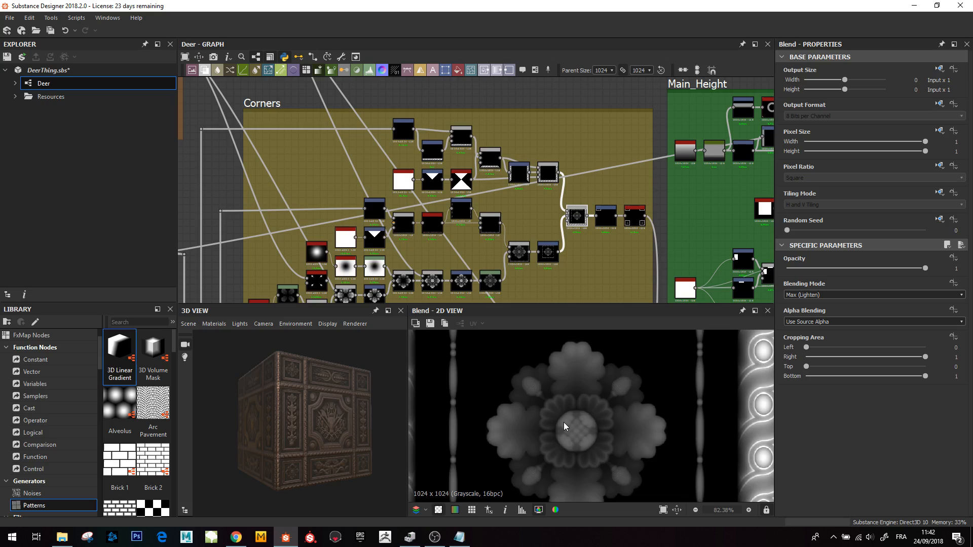
scroll(563, 423, "down", 2)
middle_click_drag(574, 447, 569, 431)
scroll(572, 433, "up", 2)
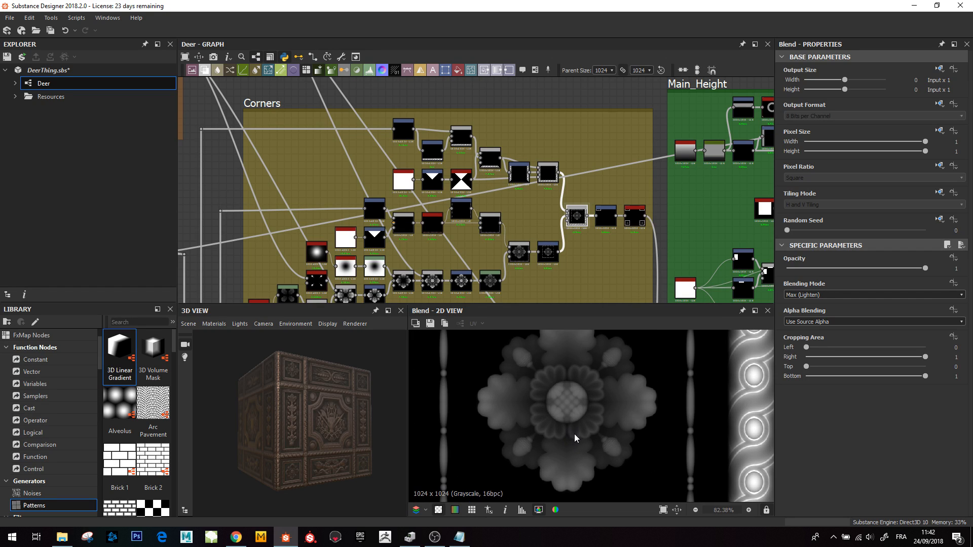
scroll(574, 433, "down", 2)
scroll(571, 429, "up", 1)
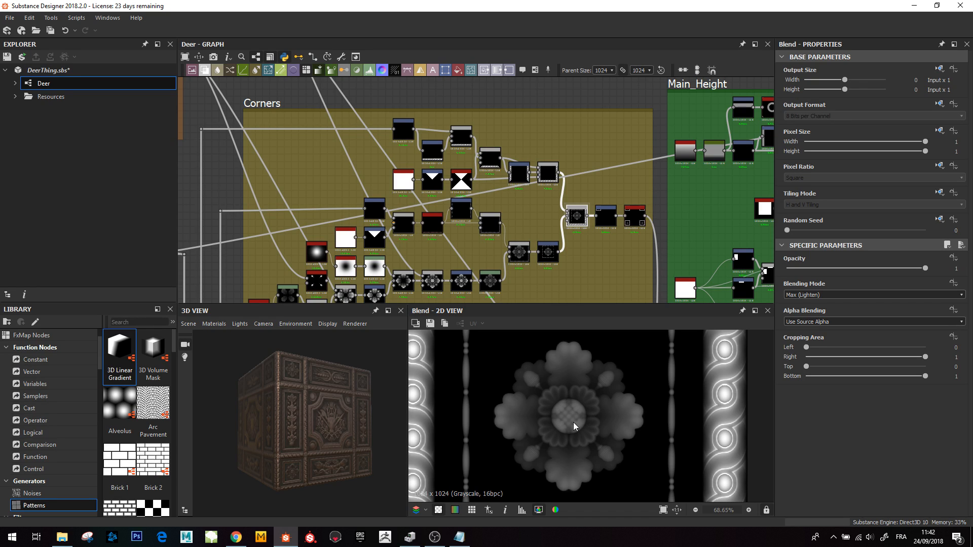
scroll(570, 418, "up", 5)
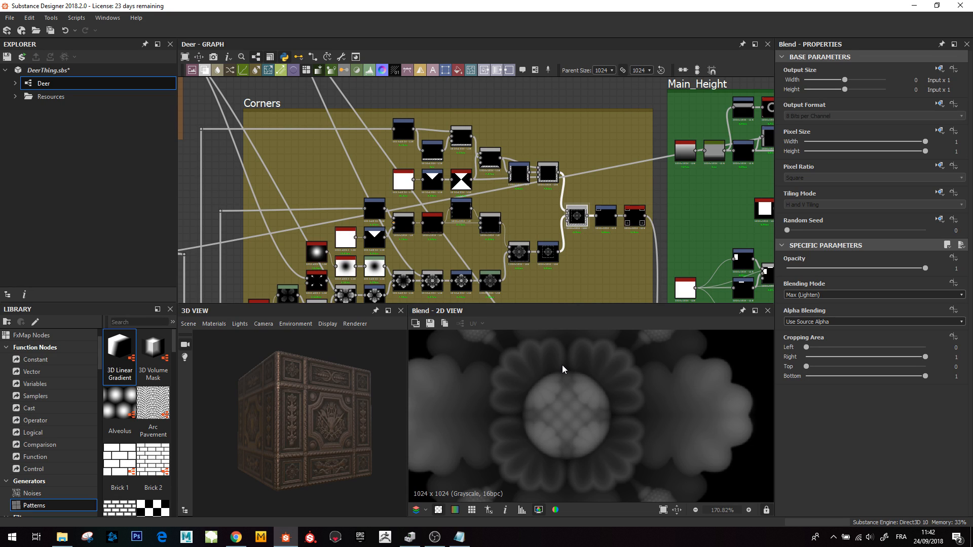
scroll(572, 378, "down", 5)
scroll(359, 195, "down", 6)
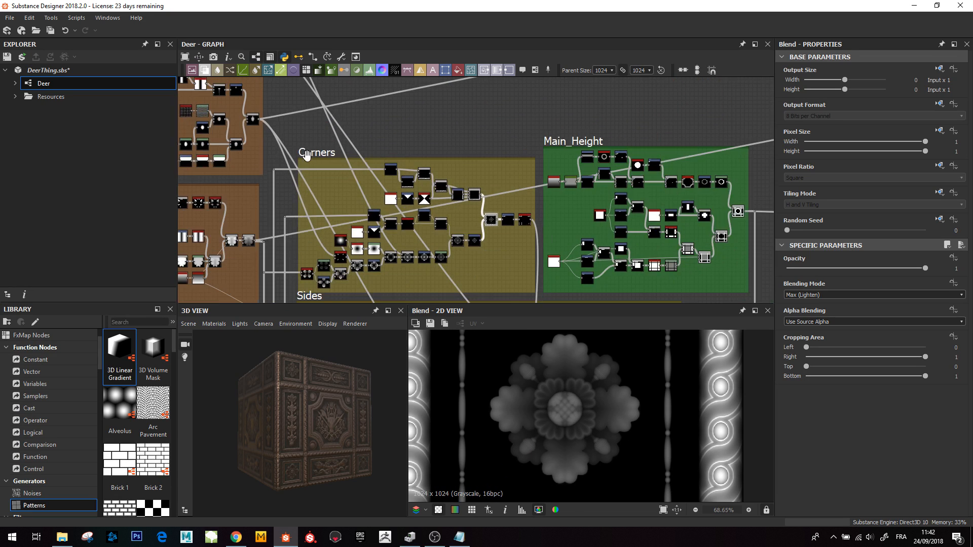
- Navigate the graph to the Oak_Leaf frame and zoom in on its nodes
middle_click_drag(359, 195, 440, 200)
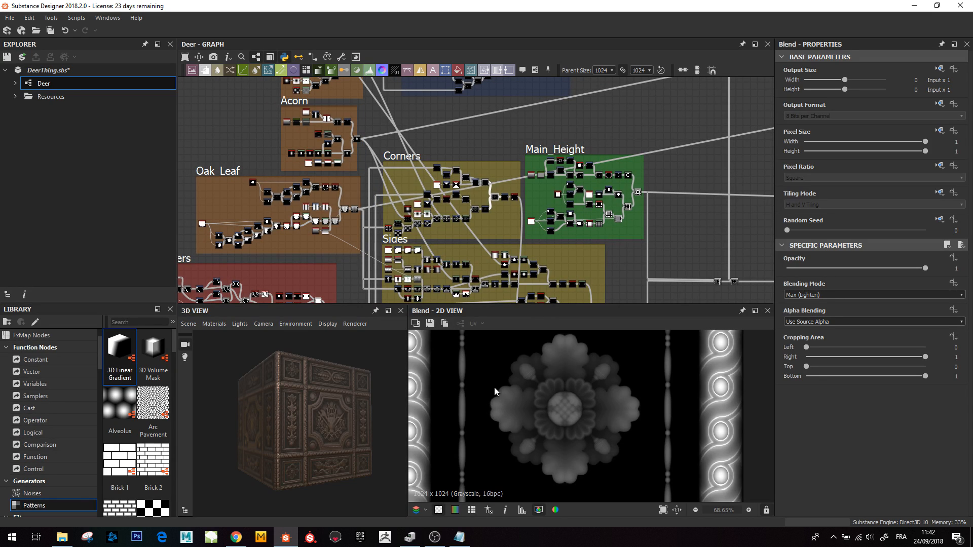
scroll(557, 243, "down", 2)
scroll(383, 260, "up", 5)
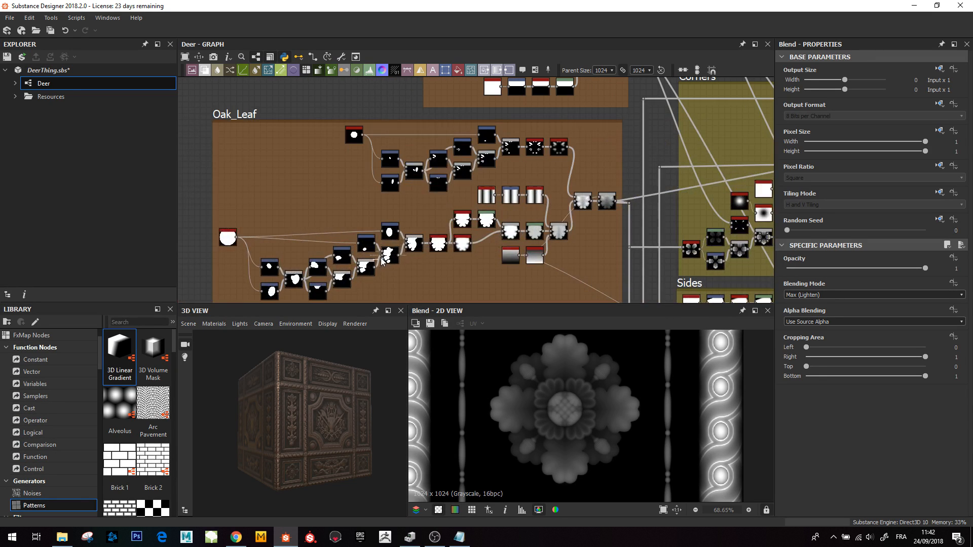
scroll(254, 210, "up", 3)
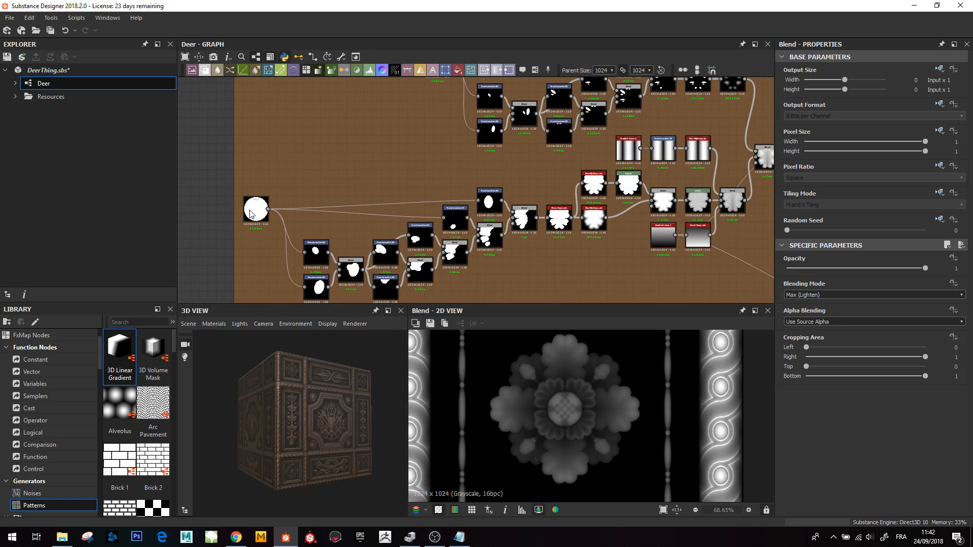
scroll(243, 213, "up", 3)
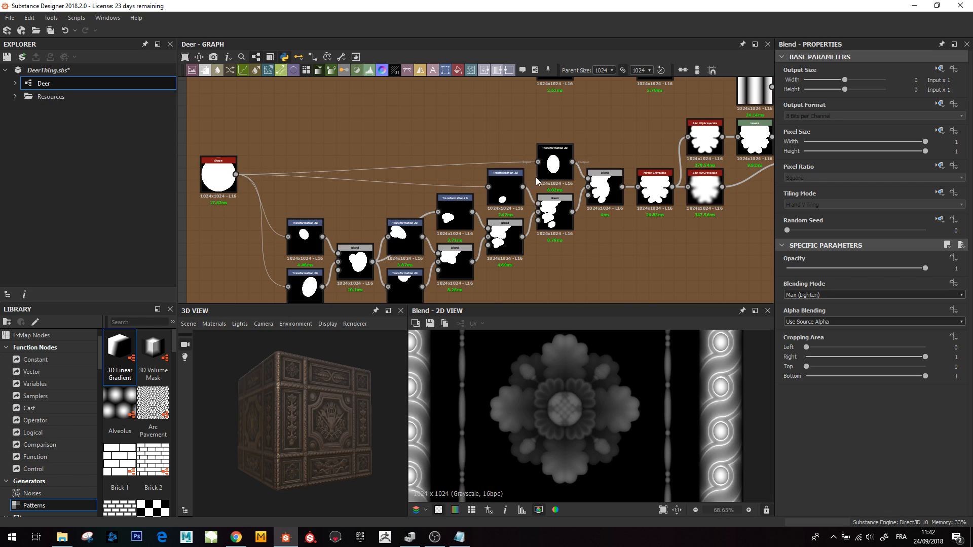
- Preview the early Blend and Transformation 2D nodes that build the leaf shape
middle_click_drag(406, 258, 376, 233)
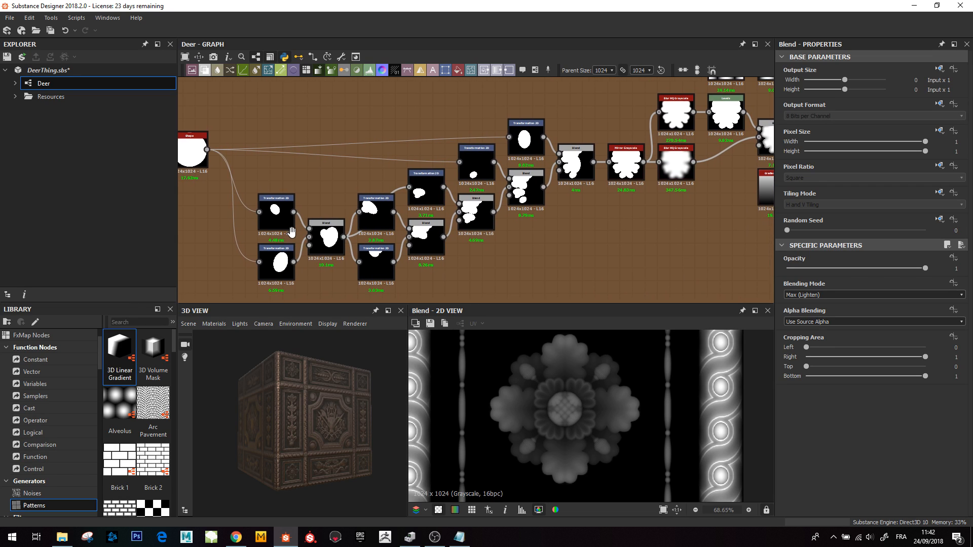
middle_click_drag(292, 232, 286, 233)
left_click(324, 244)
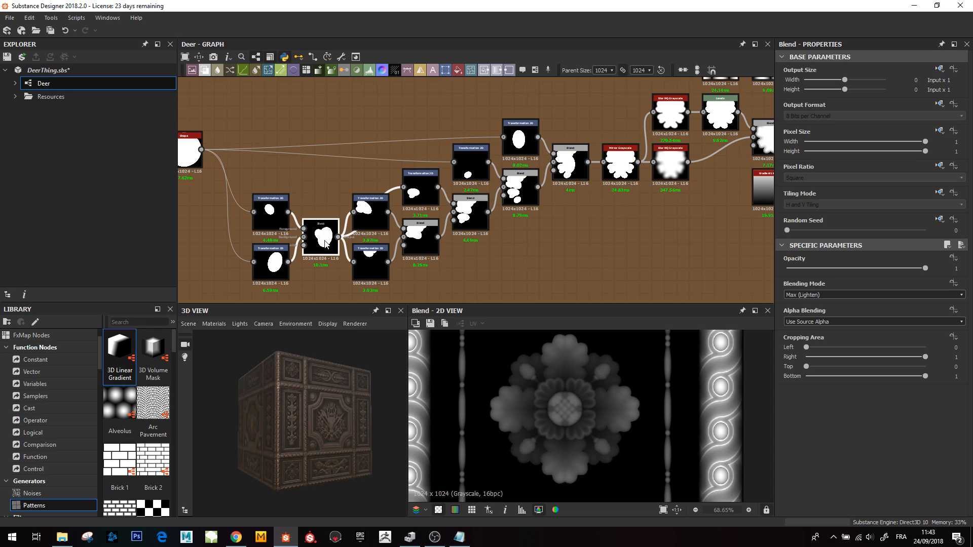
double_click(324, 244)
key("f")
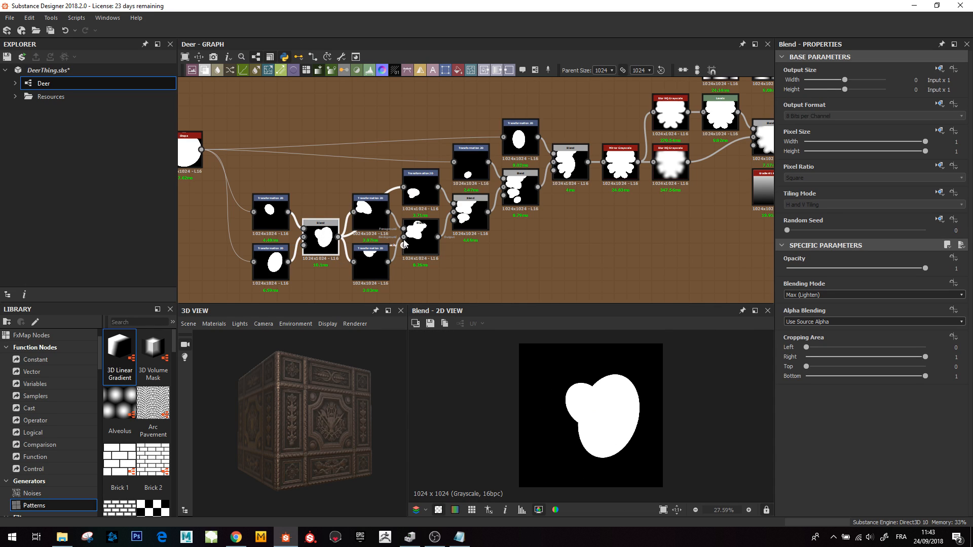
double_click(366, 225)
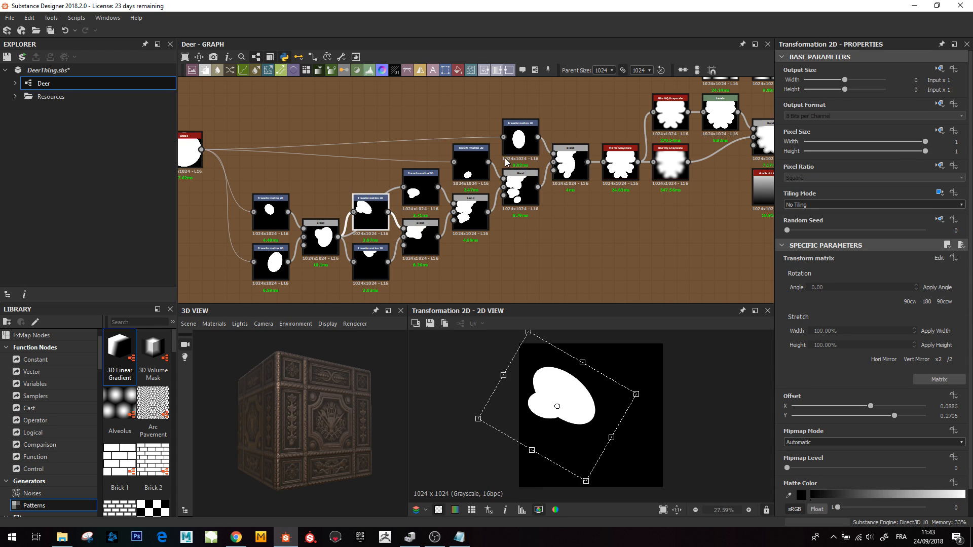
- Preview the Blend and Mirror Grayscale nodes that mirror the leaf shape
double_click(570, 163)
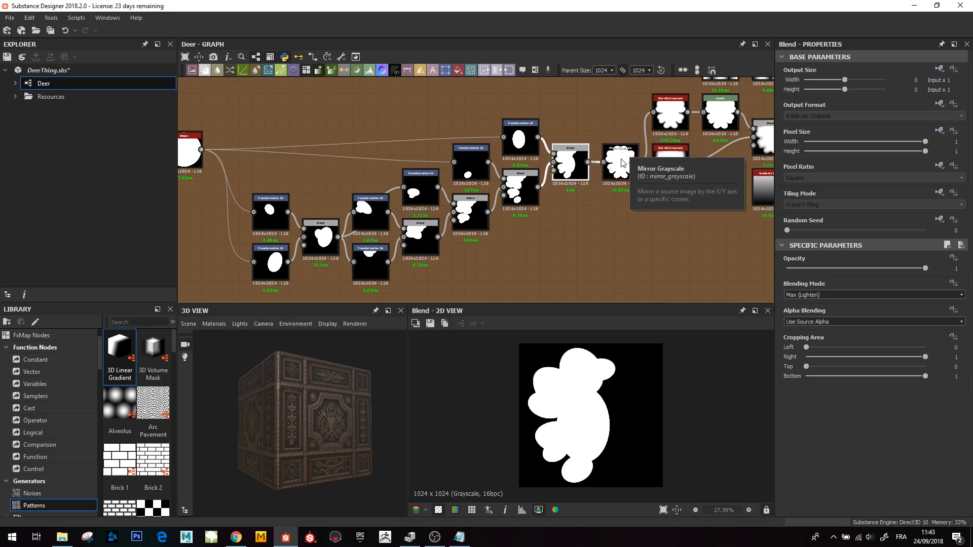
left_click(611, 172)
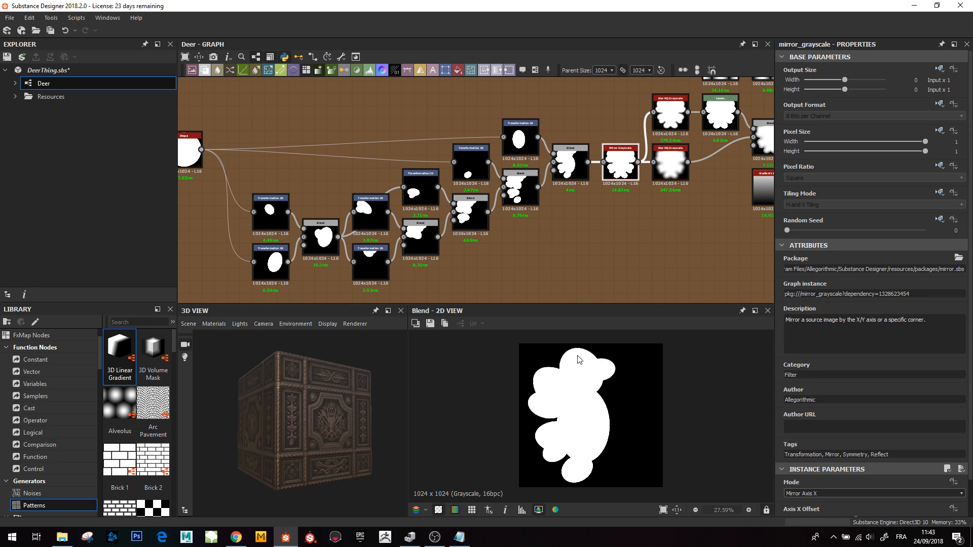
double_click(615, 170)
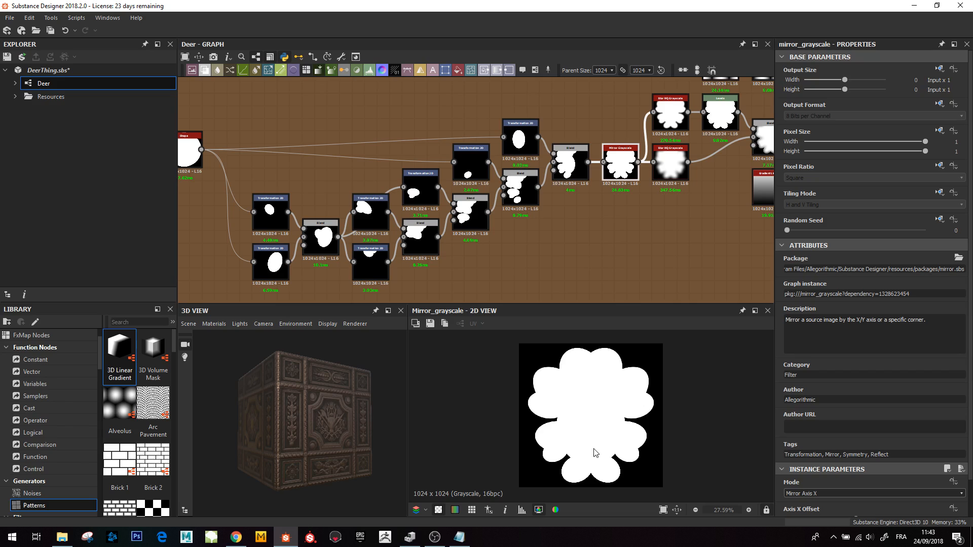
middle_click_drag(626, 203, 448, 252)
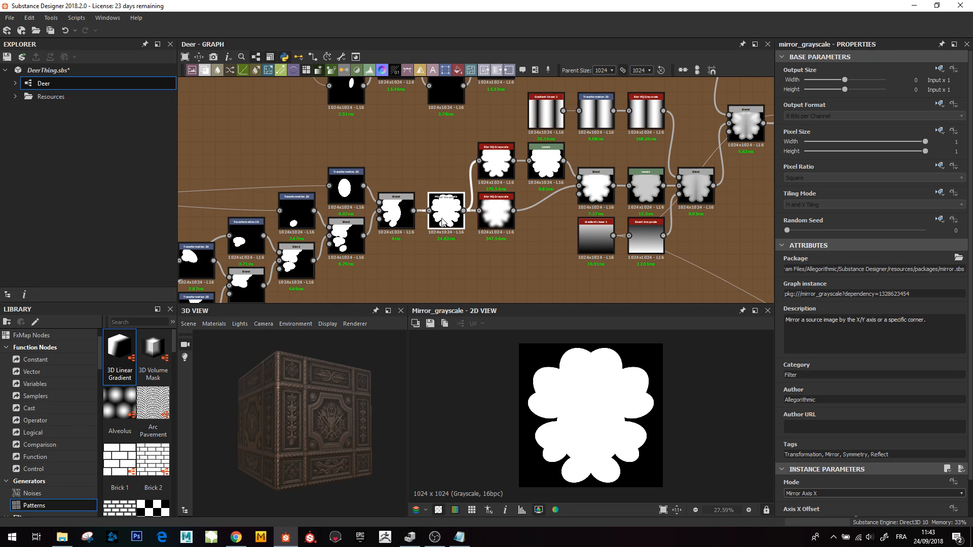
- Zoom in and preview the two Blur HQ Grayscale nodes following the mirror
scroll(478, 215, "up", 1)
scroll(478, 215, "up", 1)
middle_click_drag(497, 224, 436, 224)
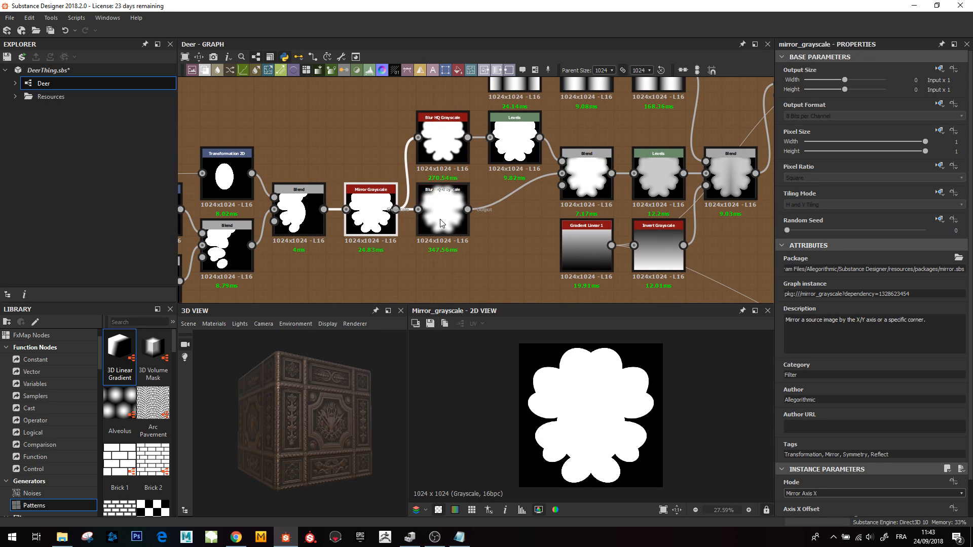
left_click(441, 223)
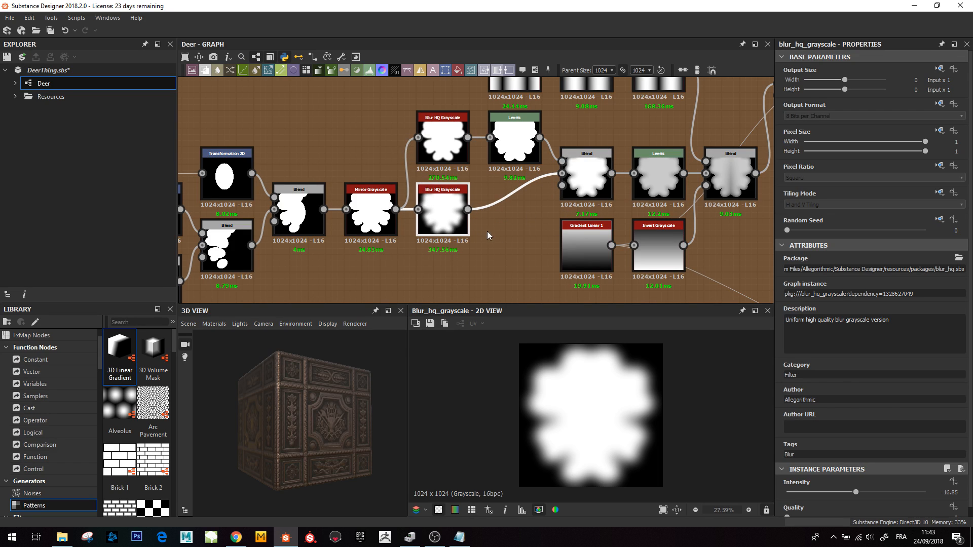
double_click(446, 141)
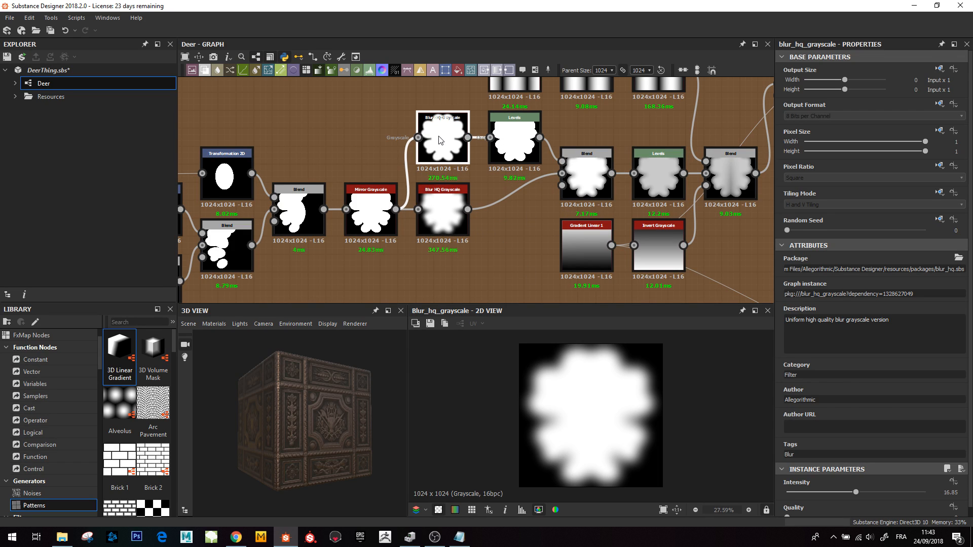
- Preview the Levels, second Blur HQ Grayscale and following Blend nodes of the leaf shape
double_click(516, 145)
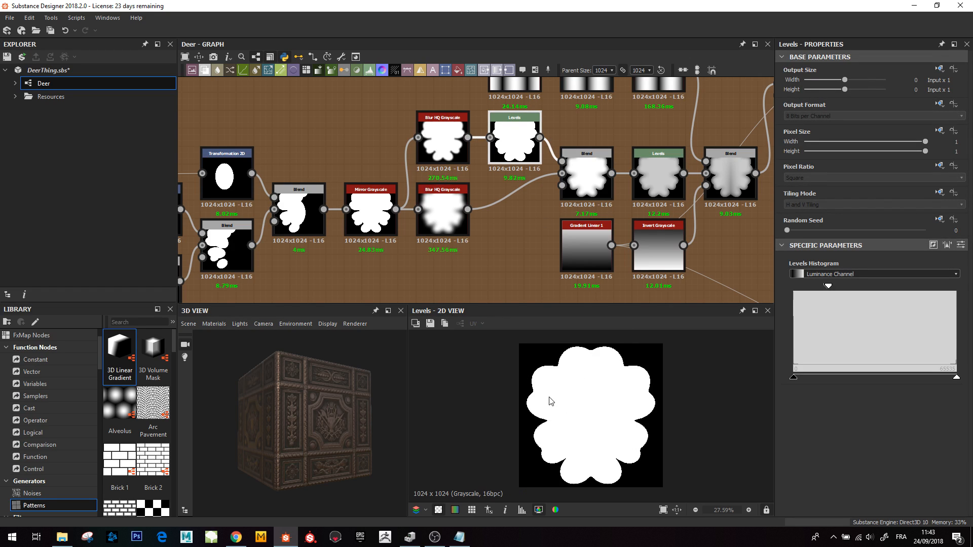
double_click(434, 232)
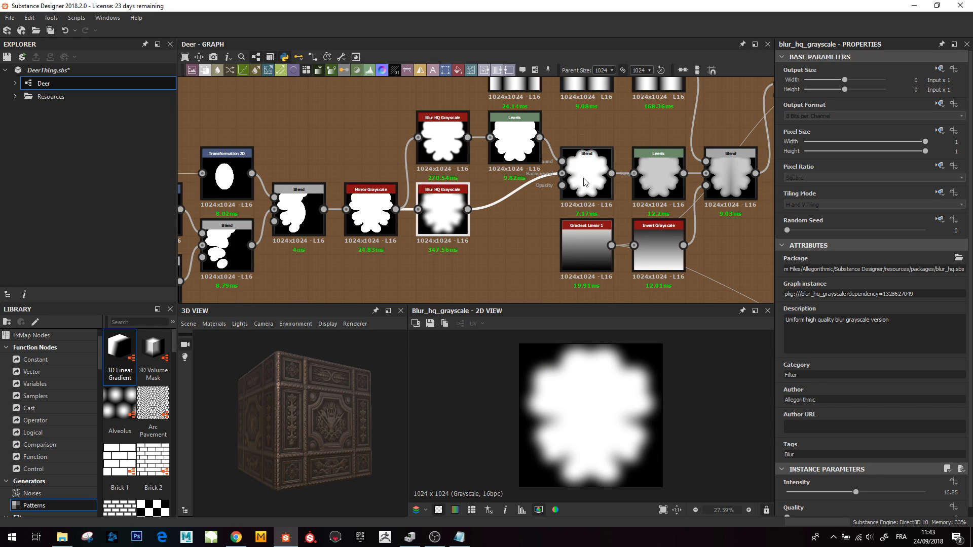
double_click(516, 148)
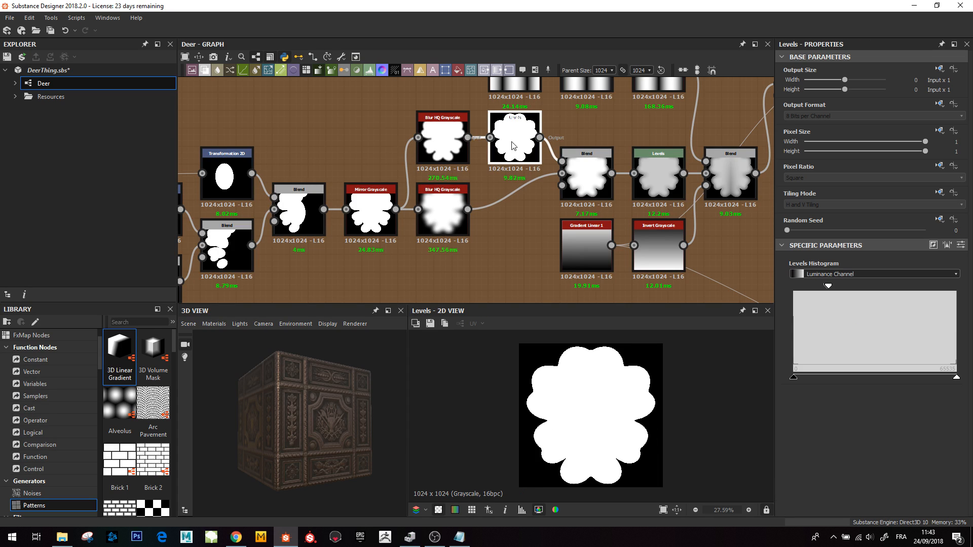
double_click(586, 174)
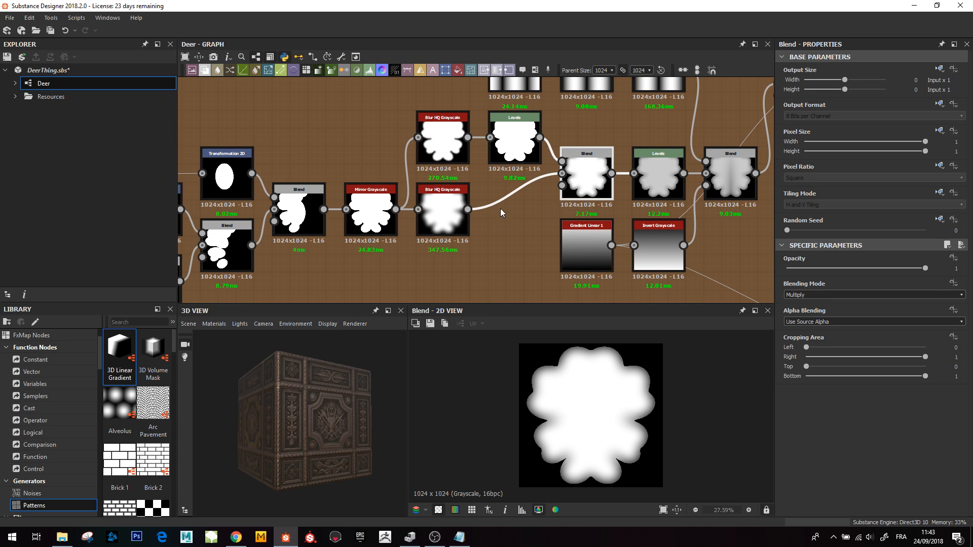
middle_click_drag(483, 237, 483, 191)
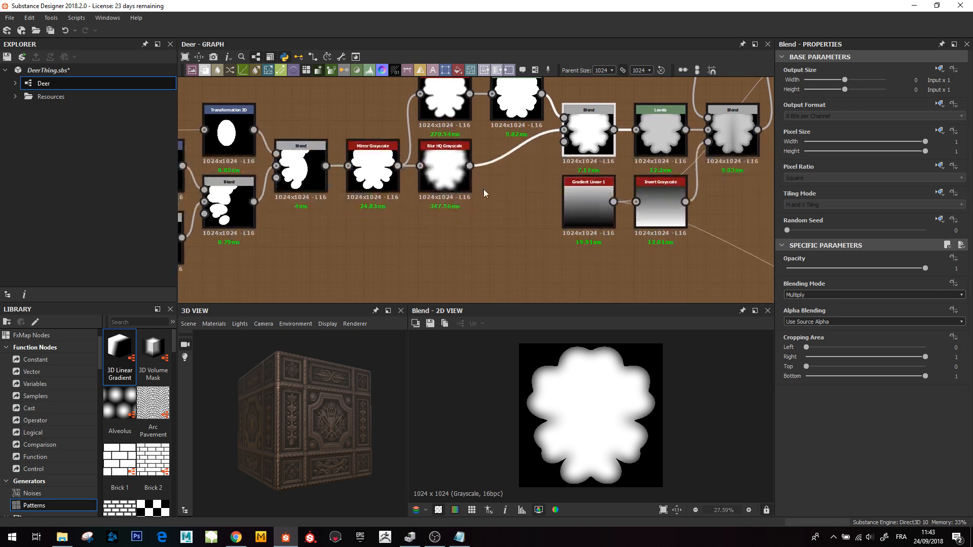
left_click(445, 180)
left_click(473, 270)
key("space")
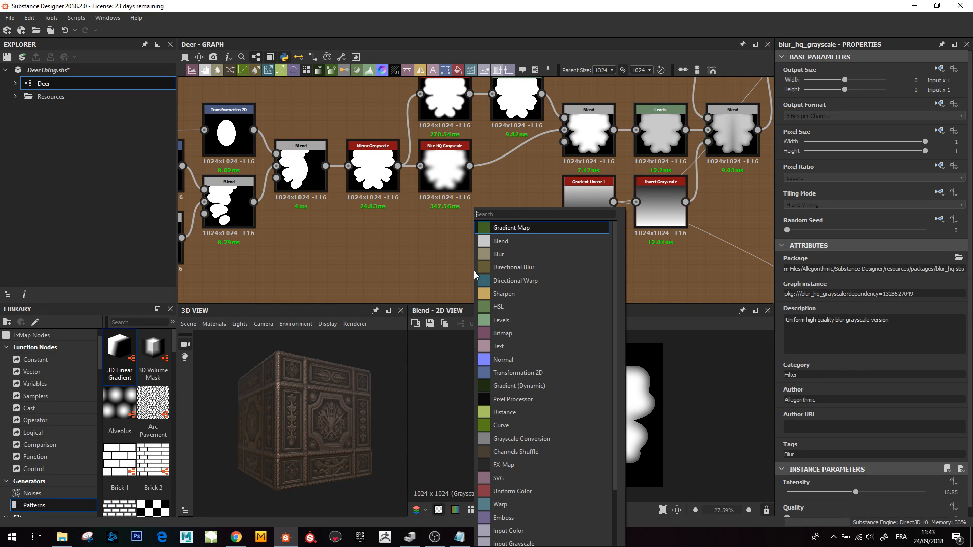
type("lev")
key("Return")
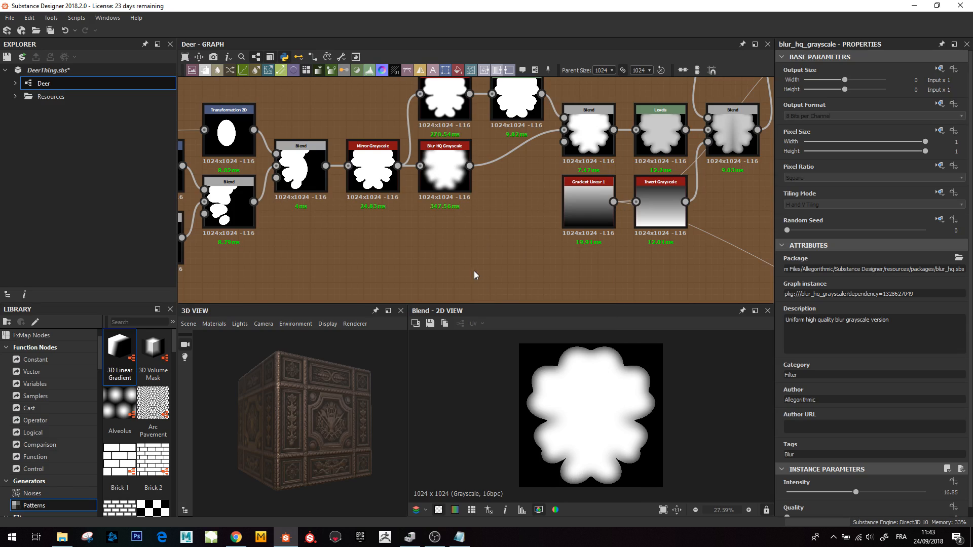
left_click_drag(469, 166, 488, 264)
left_click_drag(787, 287, 895, 285)
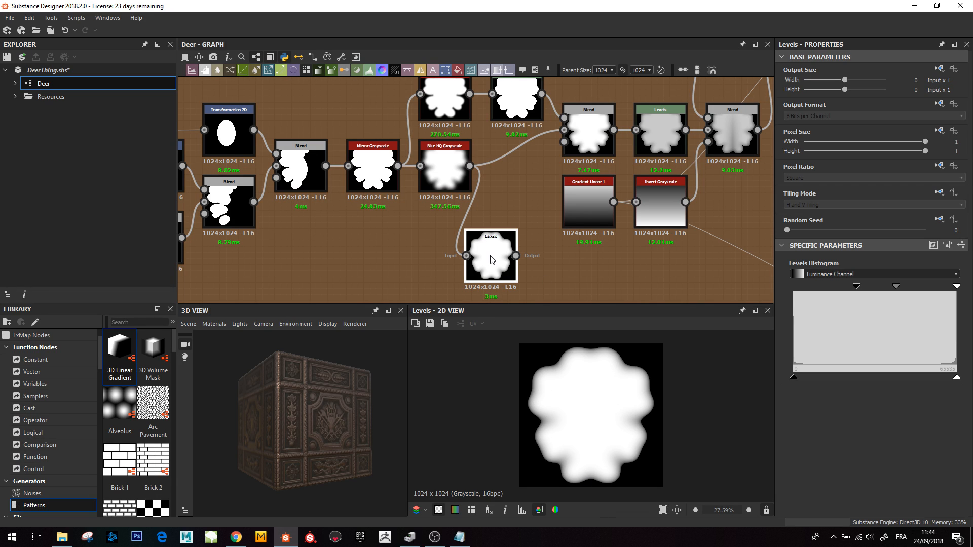
key("Delete")
- Preview the Blend nodes that combine the blurred leaf shape with the gradient masks
middle_click_drag(585, 130, 400, 216)
left_click(400, 217)
double_click(400, 216)
middle_click_drag(643, 264, 634, 245)
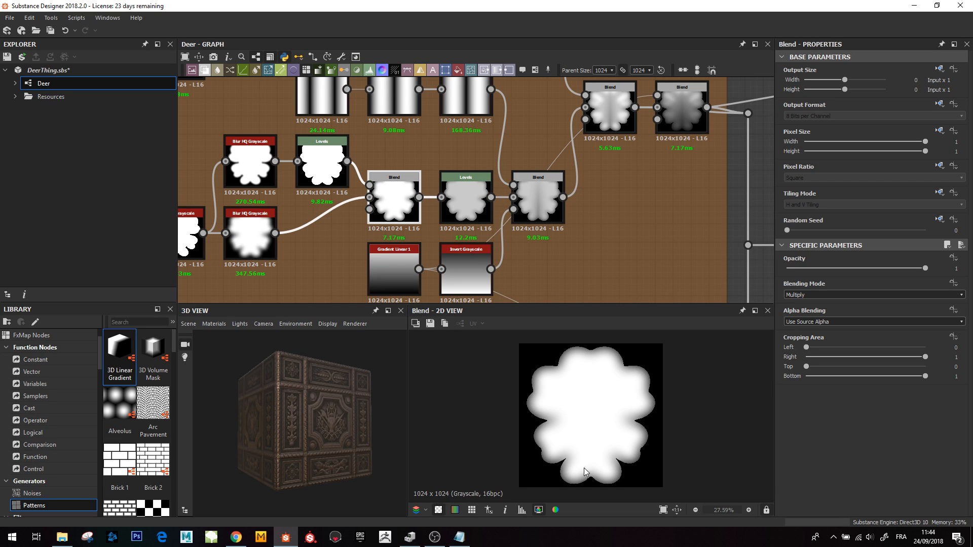
middle_click_drag(375, 87, 388, 145)
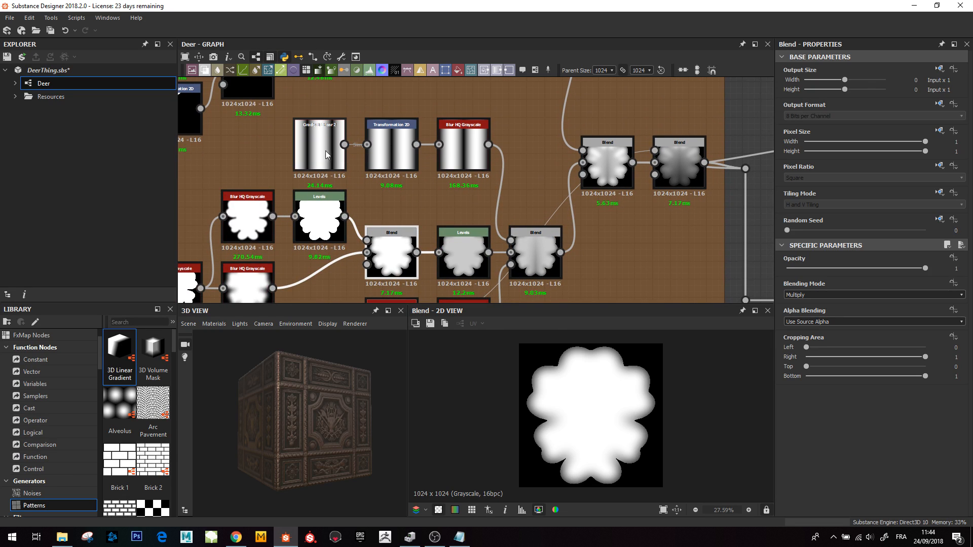
double_click(531, 255)
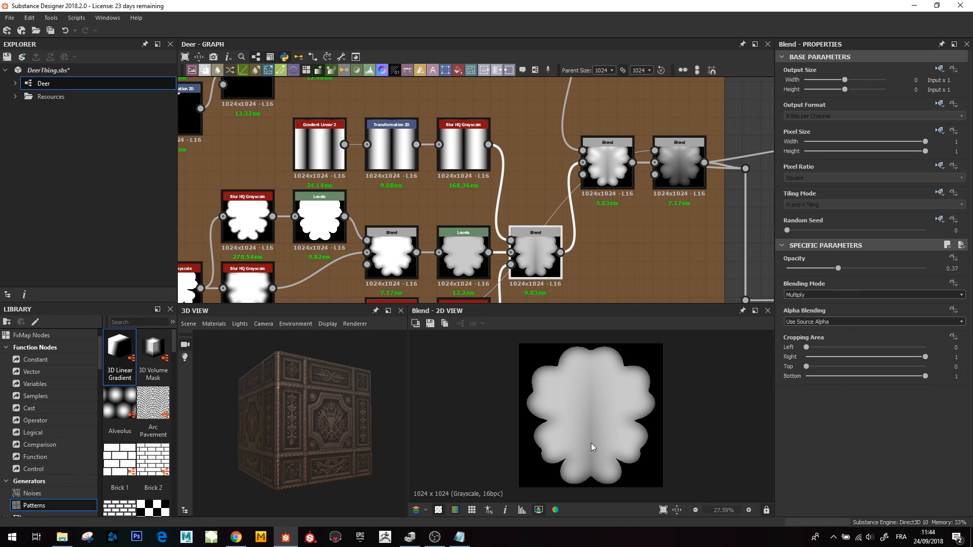
middle_click_drag(538, 255, 525, 180)
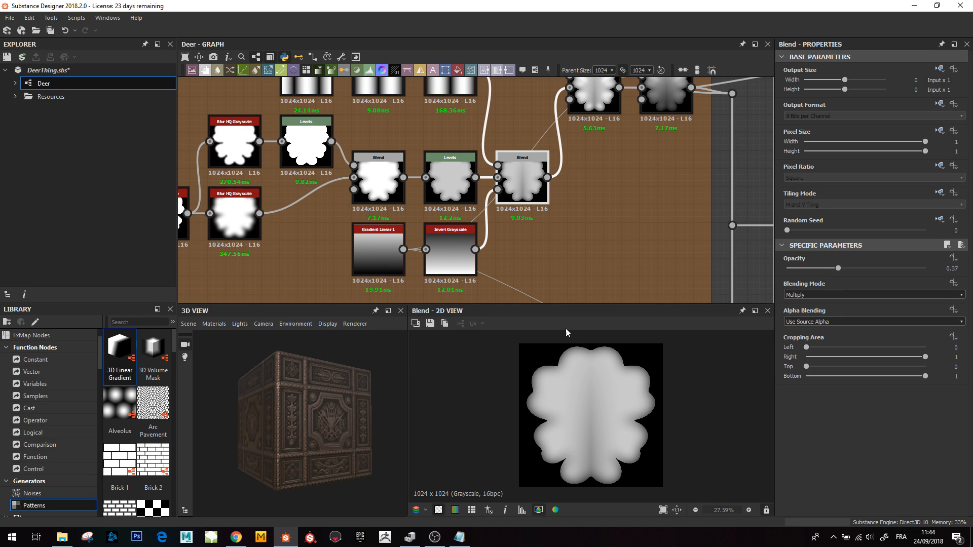
- Navigate to the start of the upper leaf branch and preview its Shape node
scroll(553, 174, "down", 2)
middle_click_drag(553, 174, 537, 289)
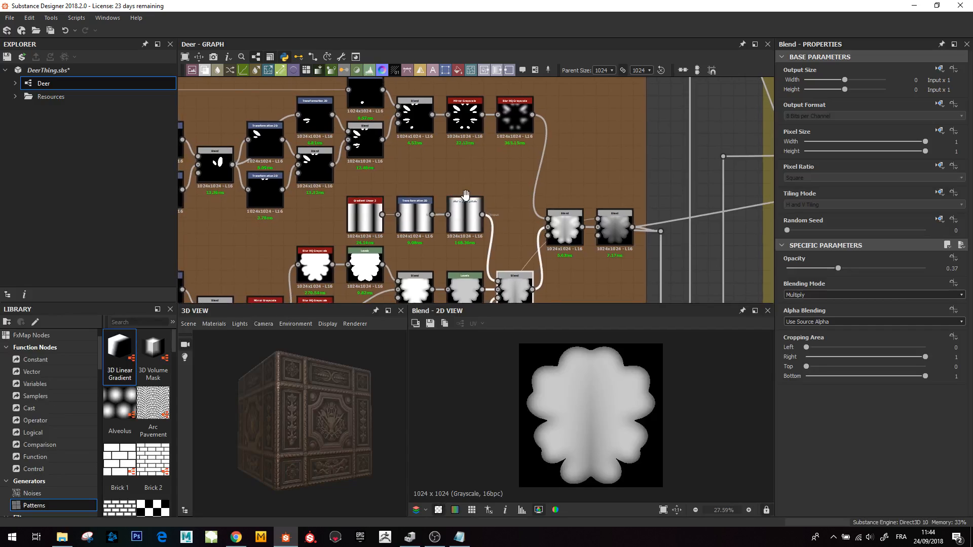
middle_click_drag(472, 175, 556, 131)
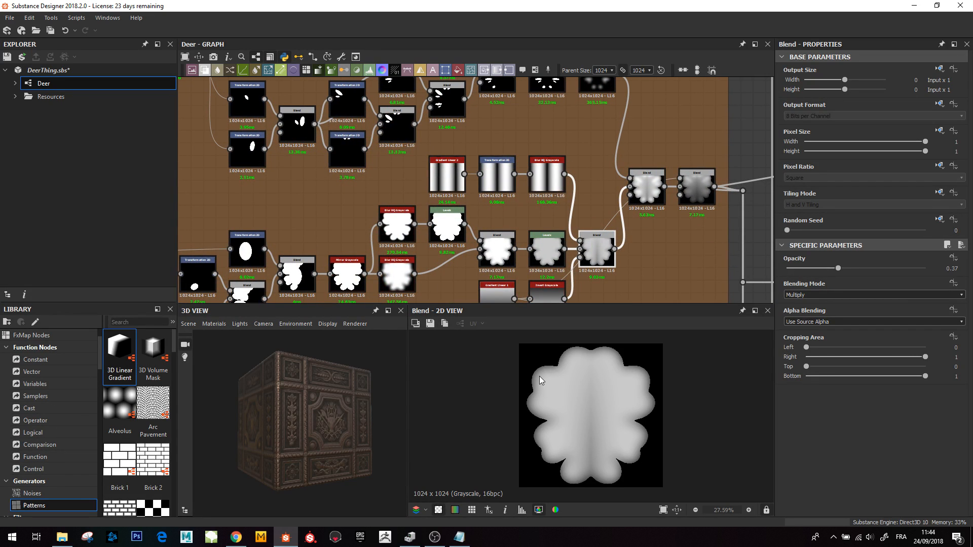
middle_click_drag(644, 175, 625, 278)
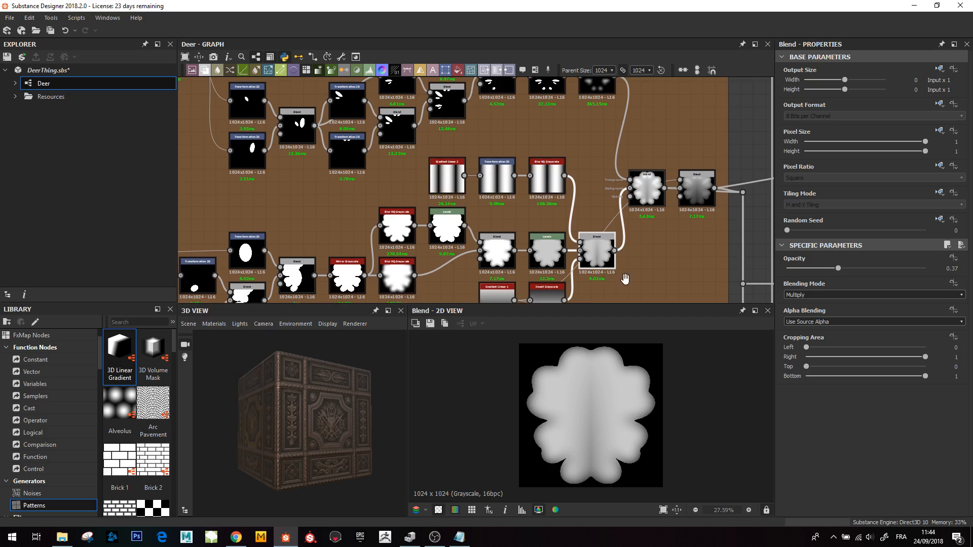
middle_click_drag(385, 284, 556, 214)
scroll(555, 213, "down", 2)
middle_click_drag(457, 248, 561, 143)
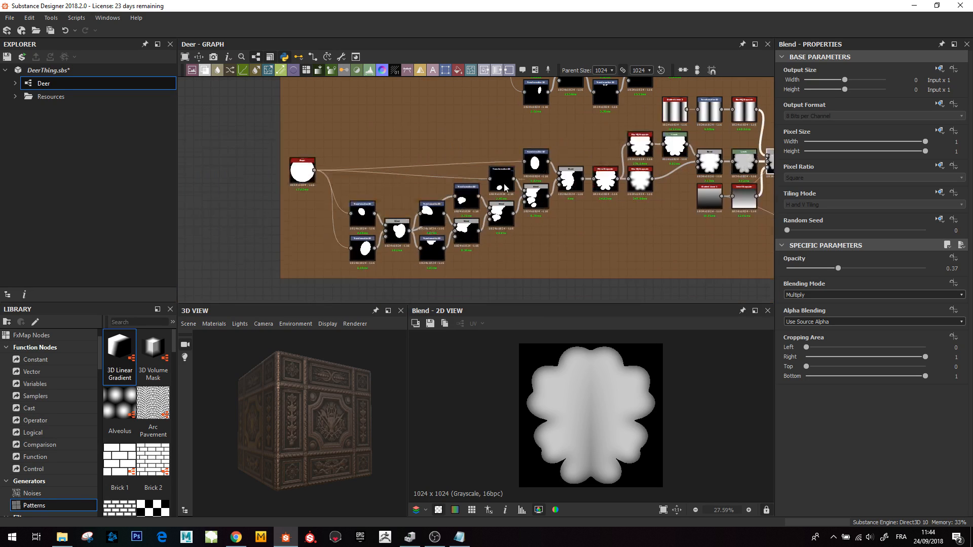
middle_click_drag(367, 159, 353, 189)
middle_click_drag(552, 166, 403, 251)
scroll(321, 143, "up", 1)
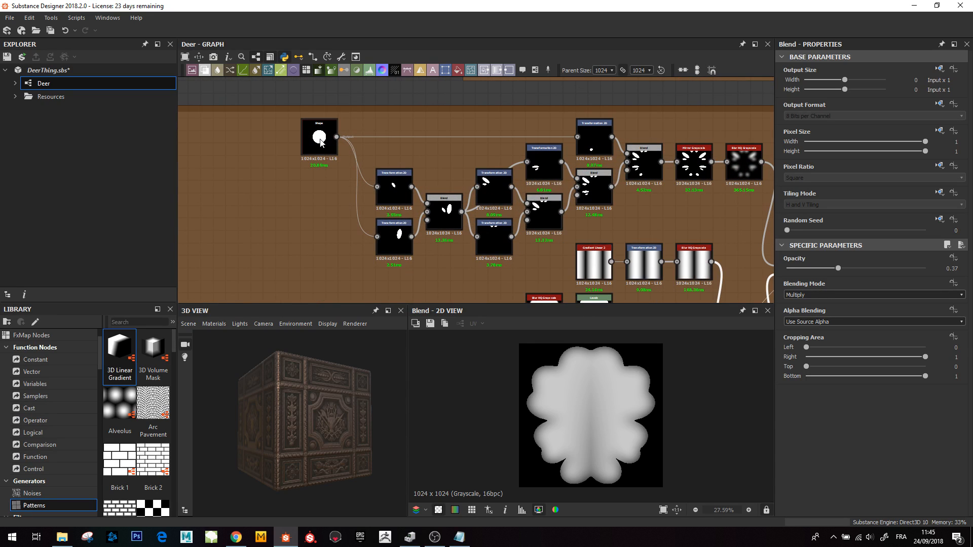
double_click(320, 143)
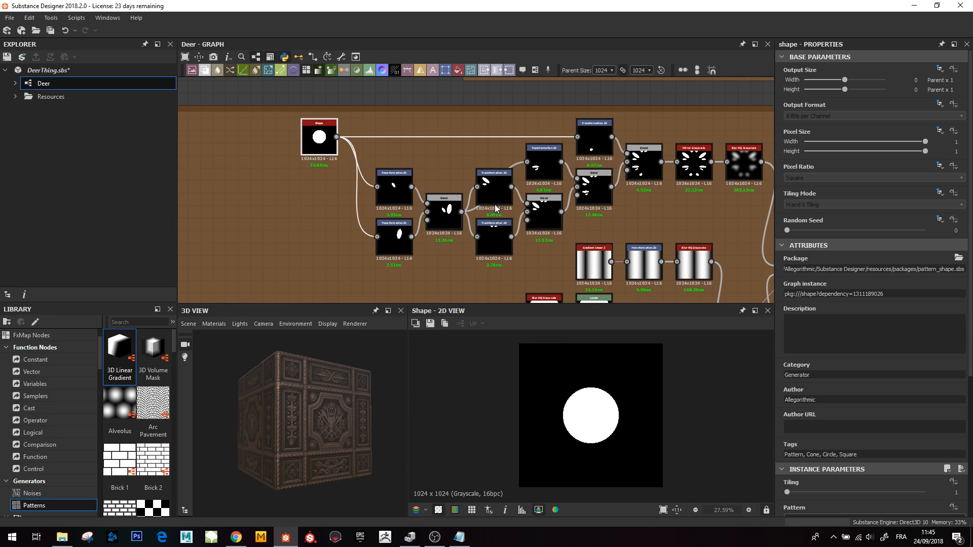
- Preview the Mirror Grayscale node in the upper leaf branch
middle_click_drag(495, 209, 330, 210)
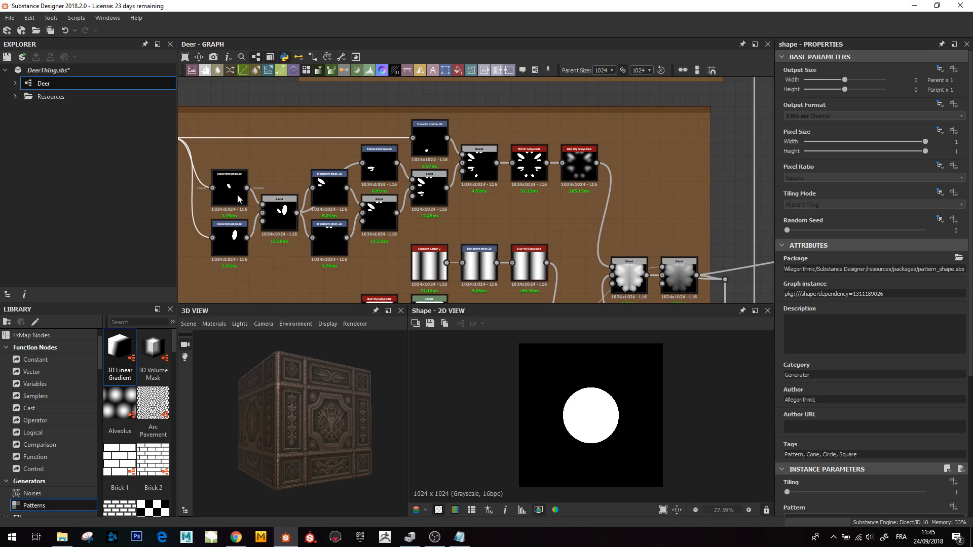
double_click(525, 179)
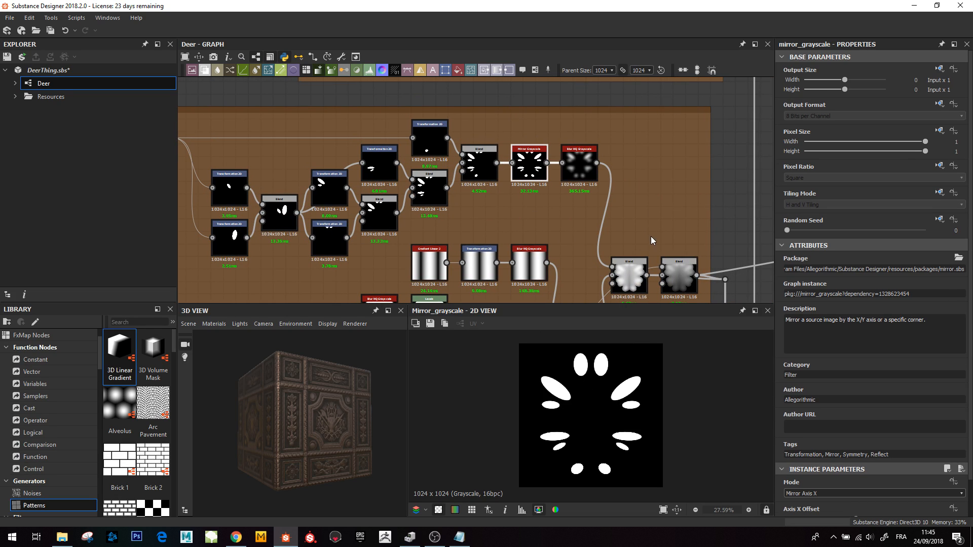
middle_click_drag(652, 241, 595, 199)
- Preview the Blend nodes that merge the upper and lower leaf branches
double_click(570, 240)
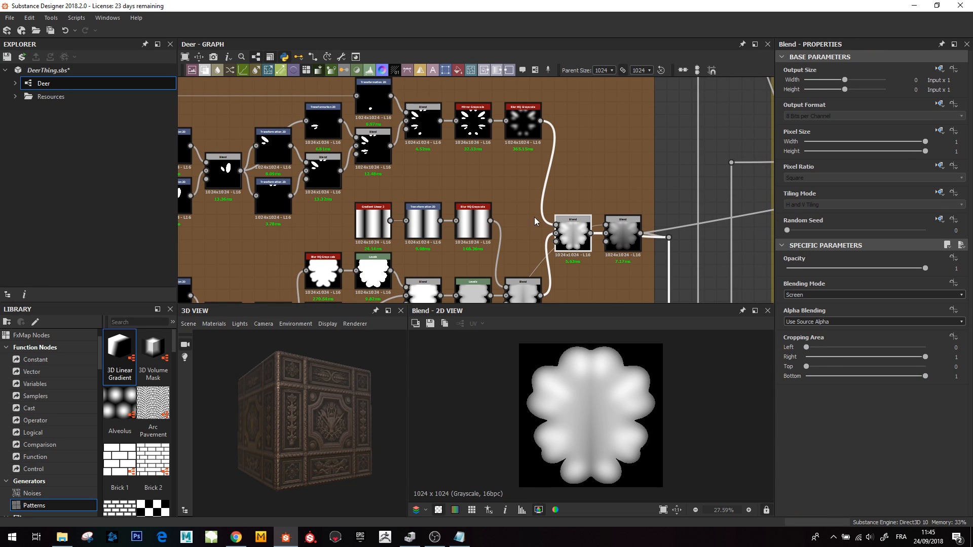
middle_click_drag(534, 221, 527, 200)
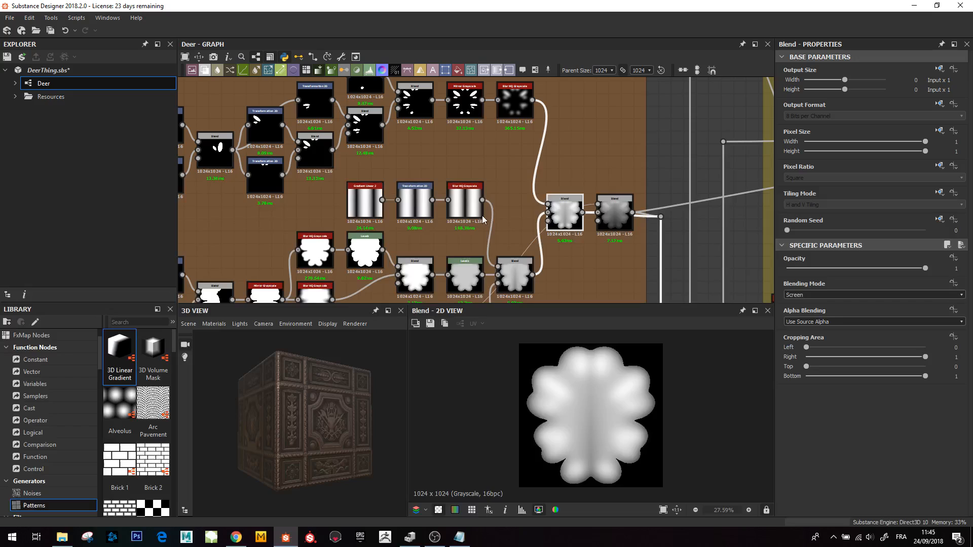
double_click(516, 274)
double_click(615, 215)
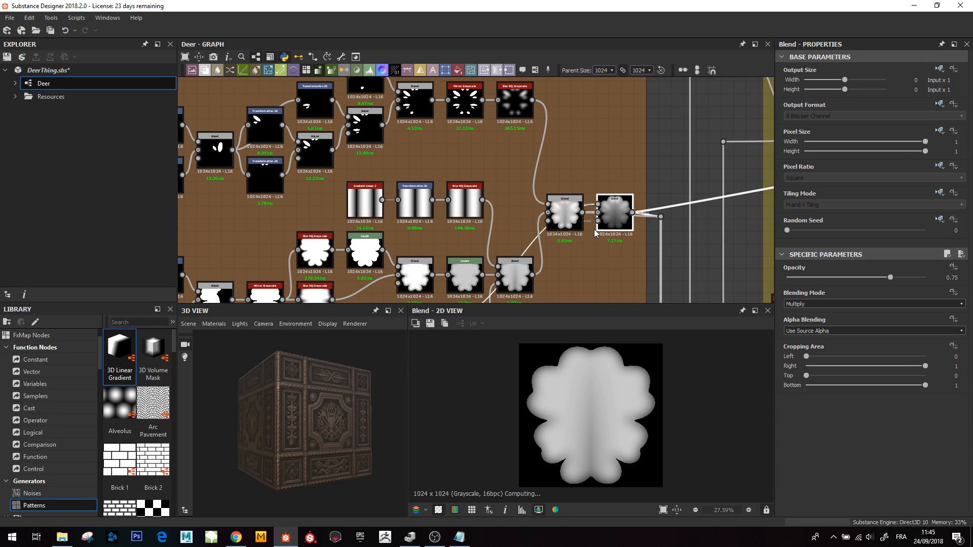
middle_click_drag(595, 233, 522, 219)
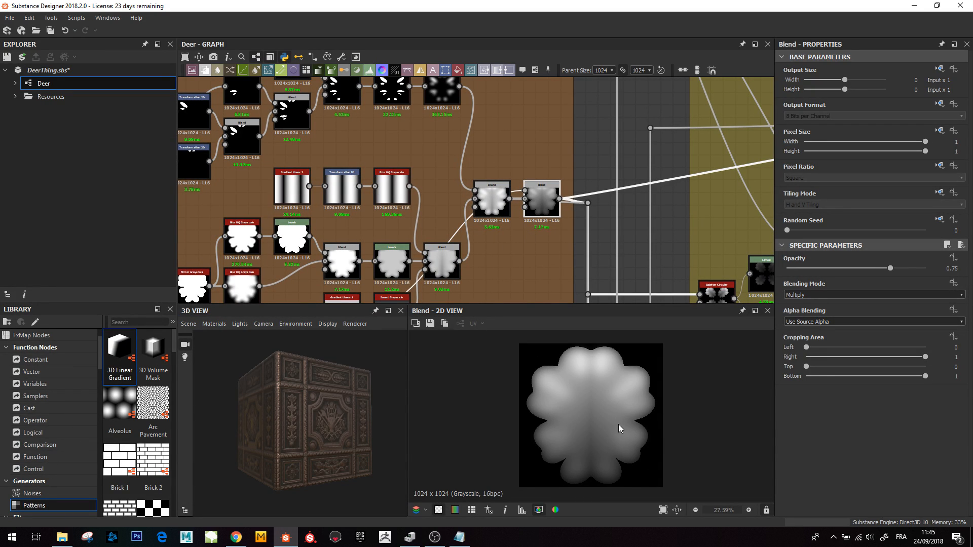
- Navigate to the neighbouring frame and preview the Splatter Circular node that repeats the leaf
scroll(575, 197, "down", 4)
middle_click_drag(549, 213, 535, 196)
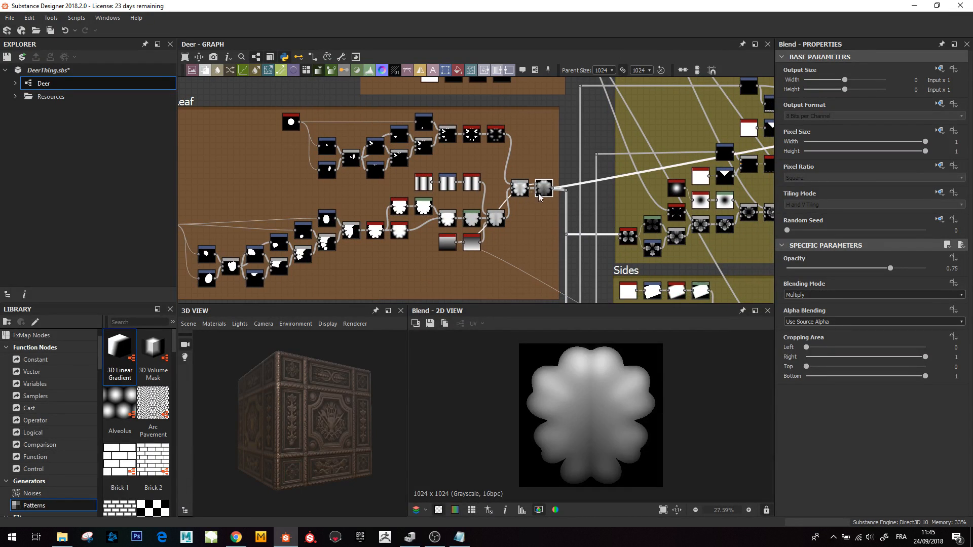
middle_click_drag(552, 260, 452, 238)
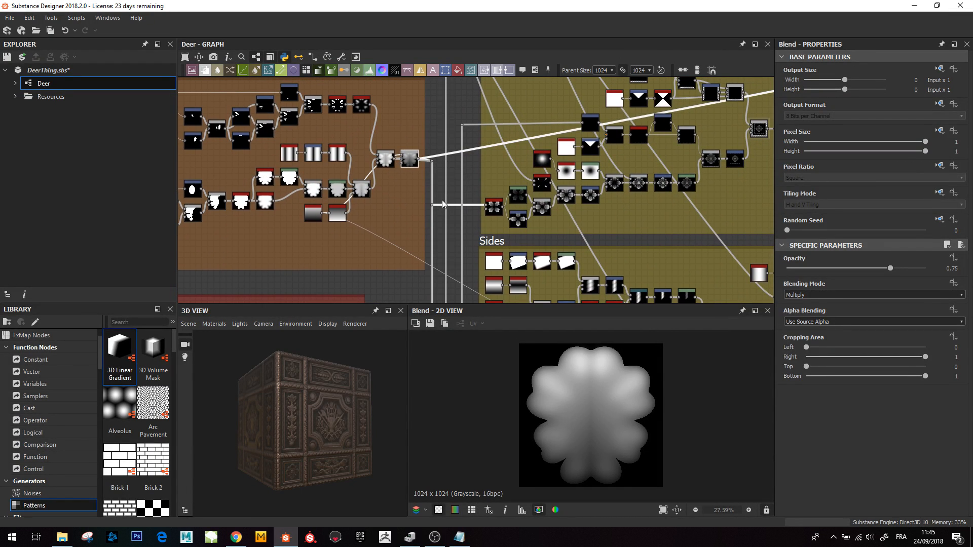
scroll(443, 204, "up", 3)
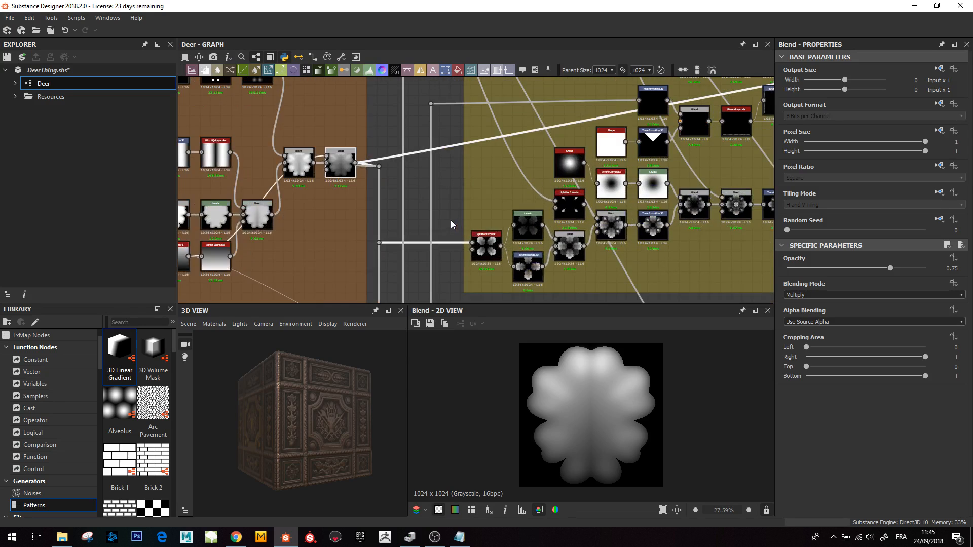
scroll(471, 256, "up", 3)
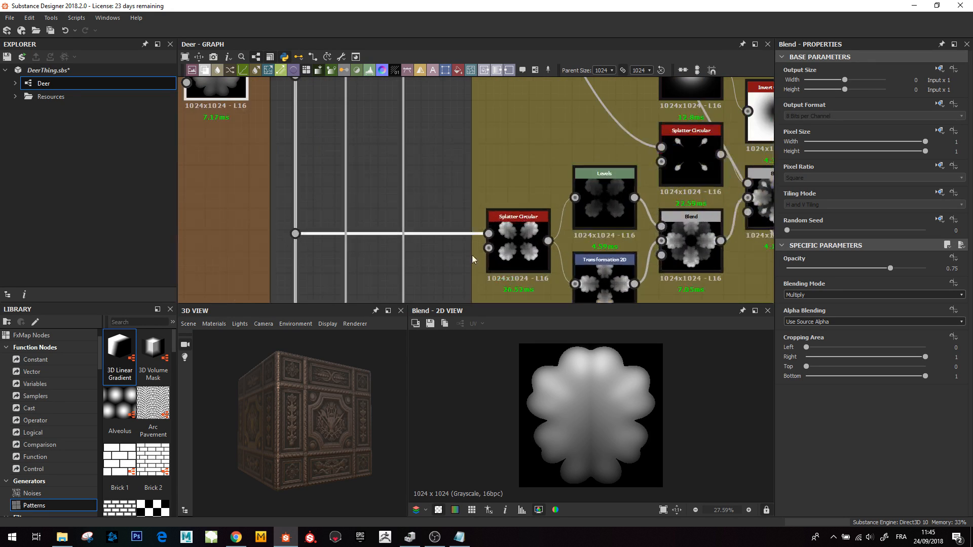
middle_click_drag(472, 254, 391, 214)
left_click(435, 196)
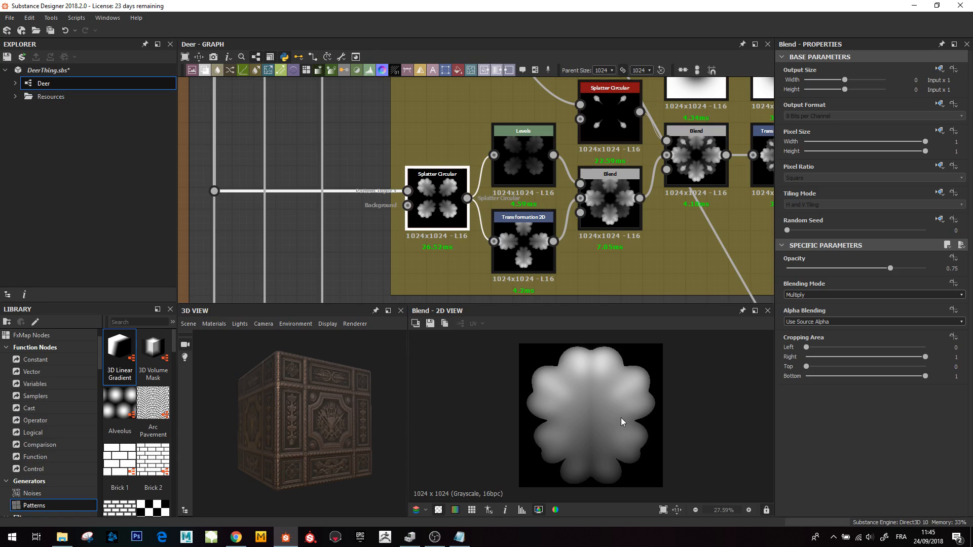
double_click(441, 209)
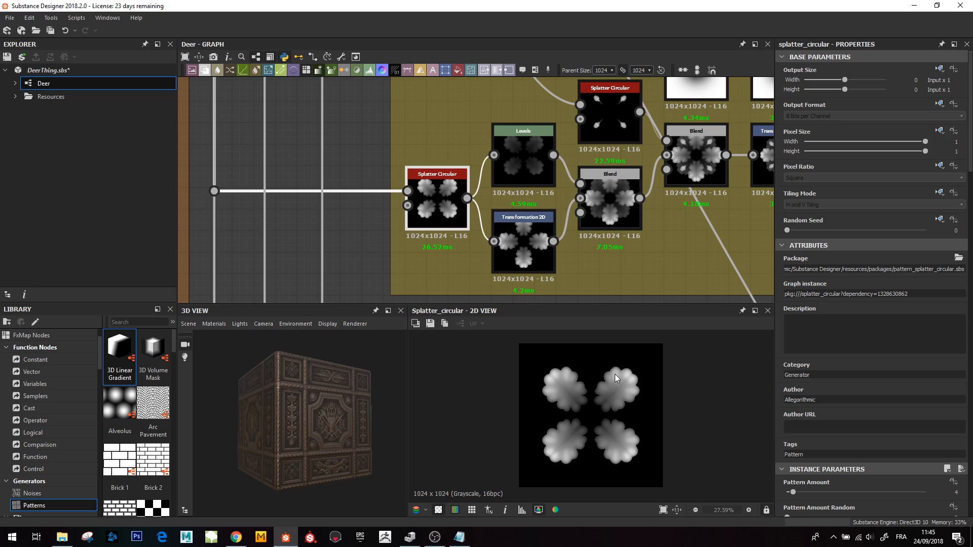
- Preview the Levels, Transformation 2D and Blend nodes that arrange the splattered leaves
middle_click_drag(546, 244, 425, 236)
double_click(398, 160)
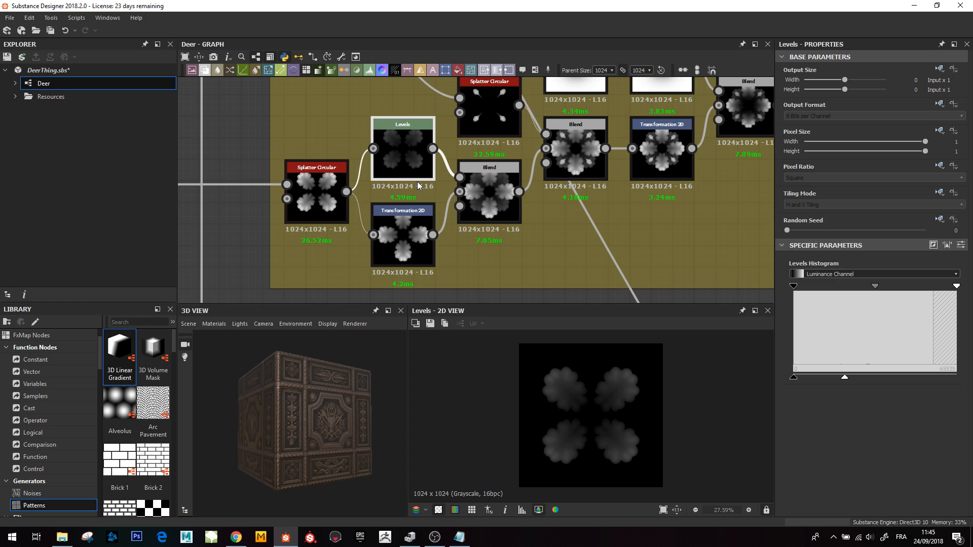
left_click(411, 233)
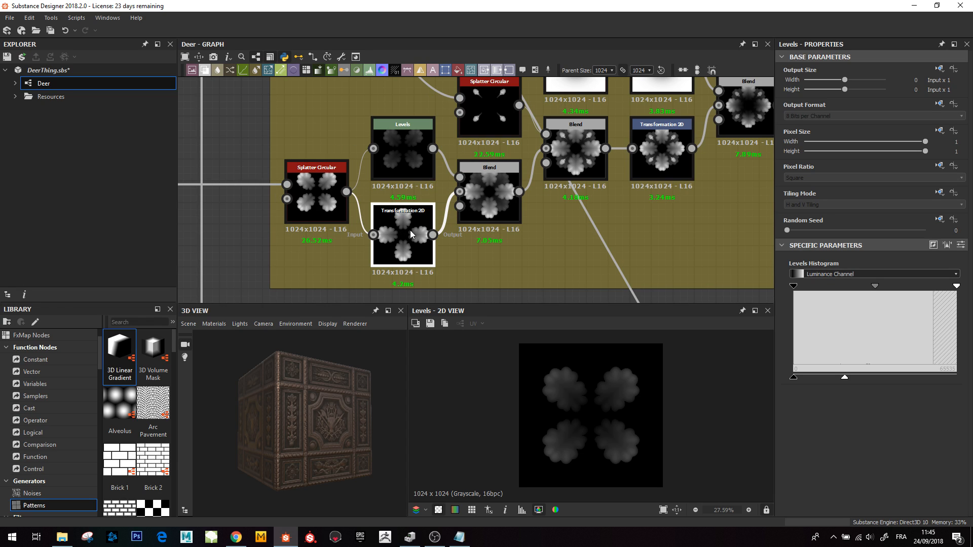
double_click(410, 230)
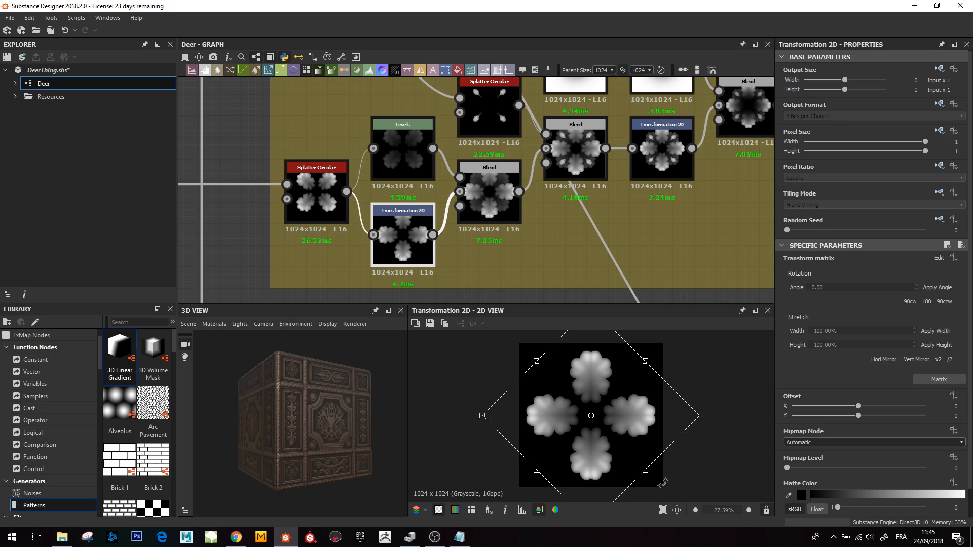
double_click(486, 190)
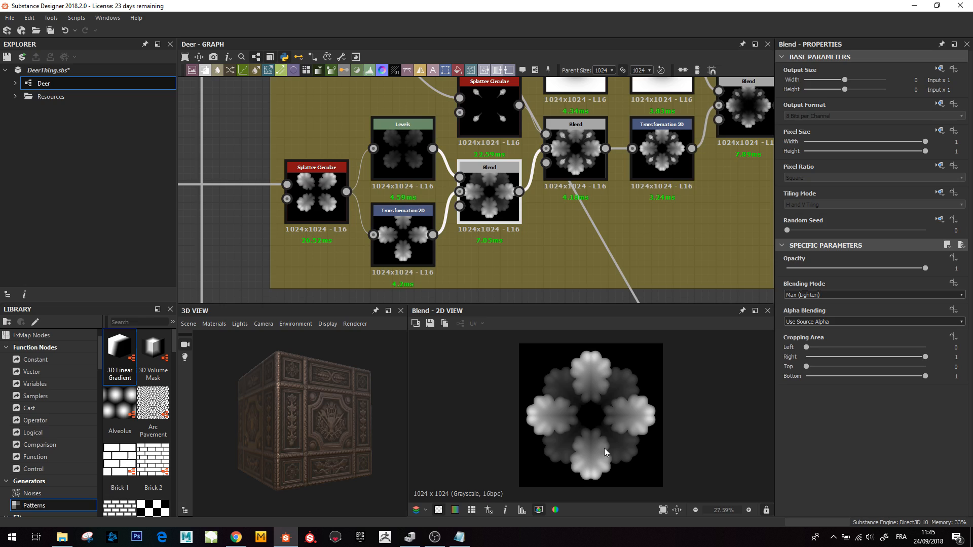
middle_click_drag(546, 214, 421, 272)
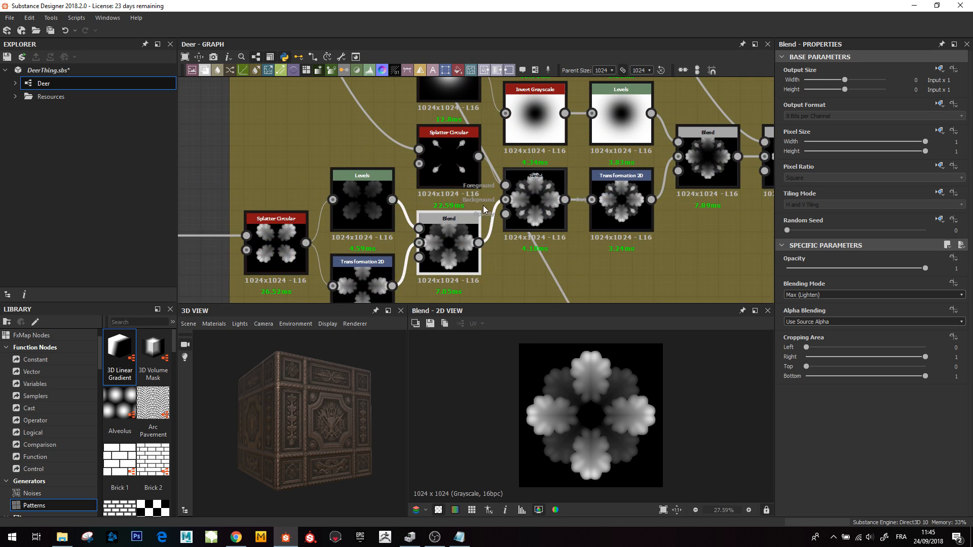
- Preview the Blend node that merges the two splattered leaf arrangements
double_click(534, 211)
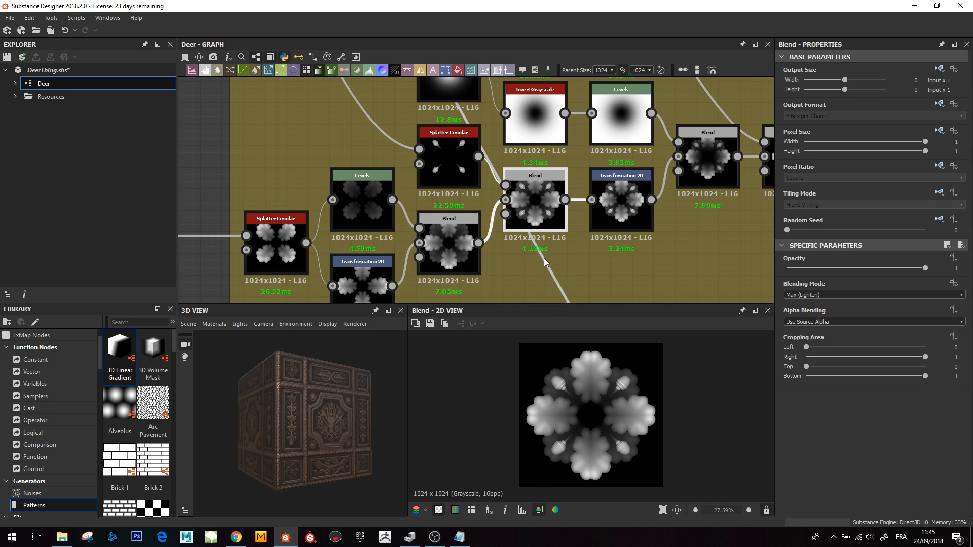
- Navigate to the Acorn frame and preview the Blend node that outputs the acorn shape
scroll(543, 258, "down", 3)
middle_click_drag(450, 184, 528, 267)
scroll(529, 266, "down", 2)
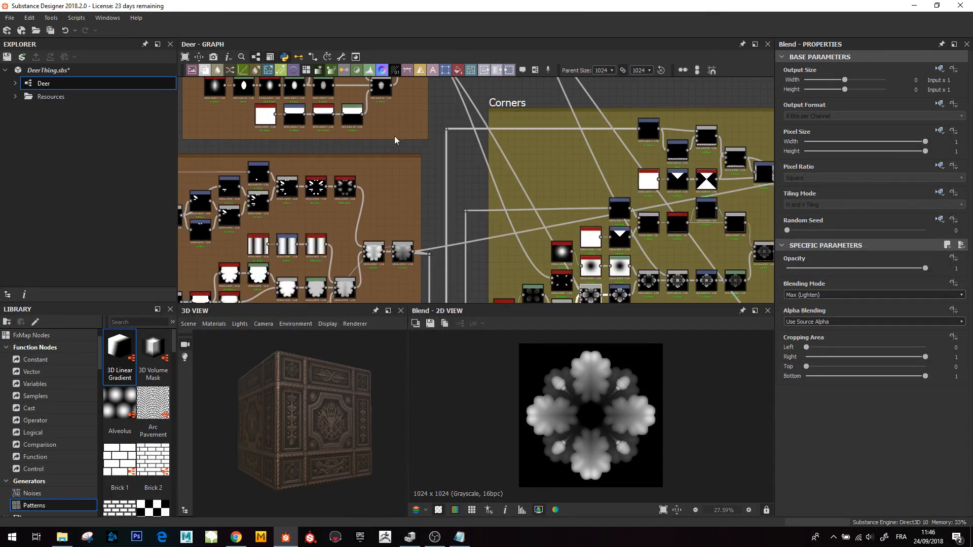
middle_click_drag(398, 147, 509, 279)
middle_click_drag(466, 232, 487, 267)
scroll(481, 238, "up", 3)
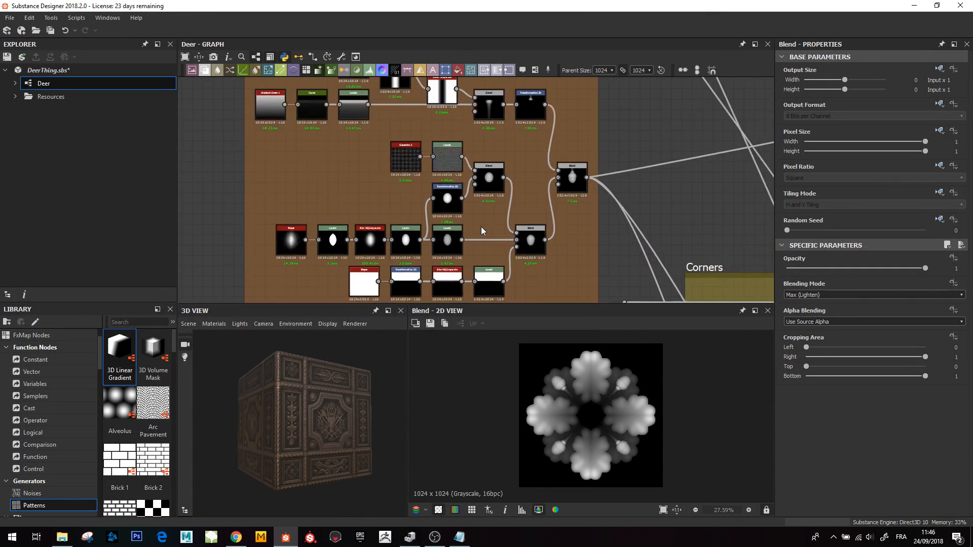
middle_click_drag(435, 245, 472, 228)
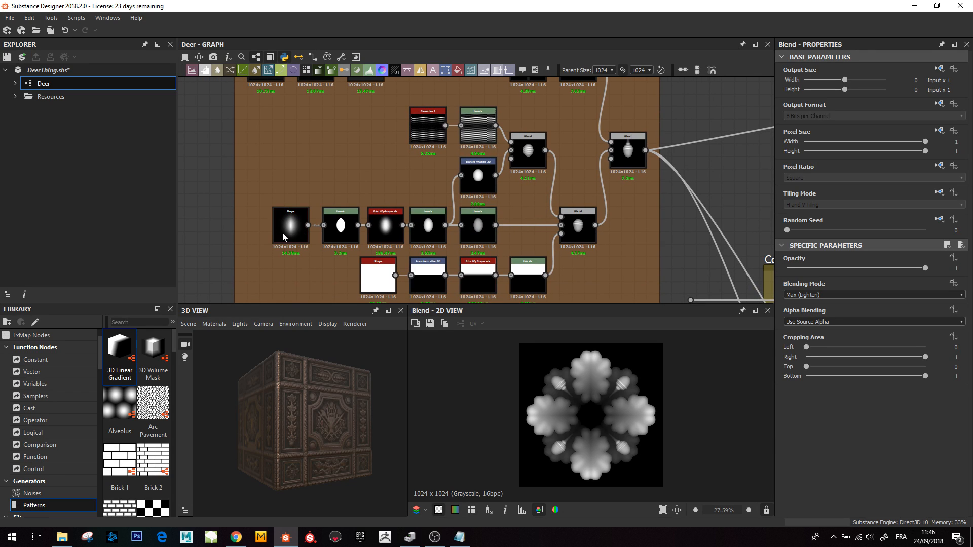
scroll(292, 238, "up", 4)
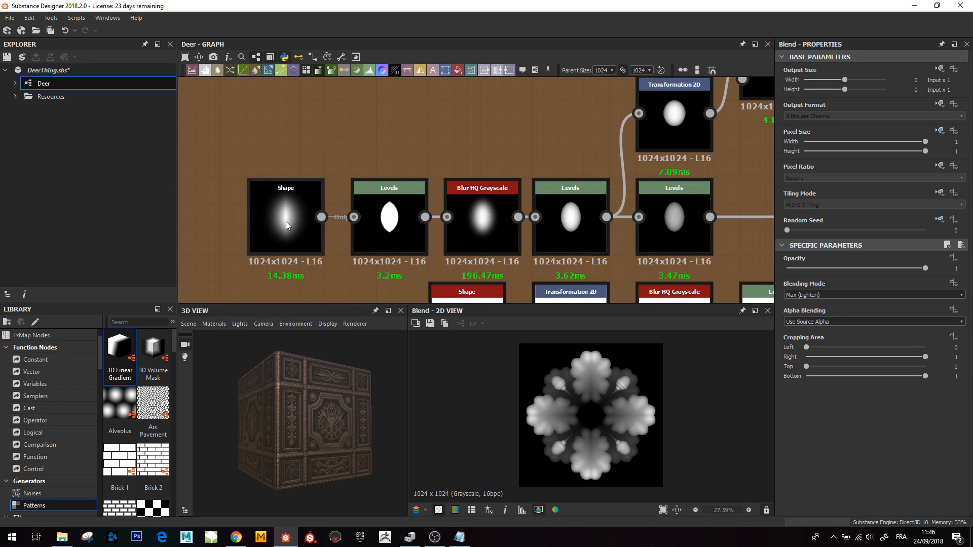
scroll(285, 223, "down", 2)
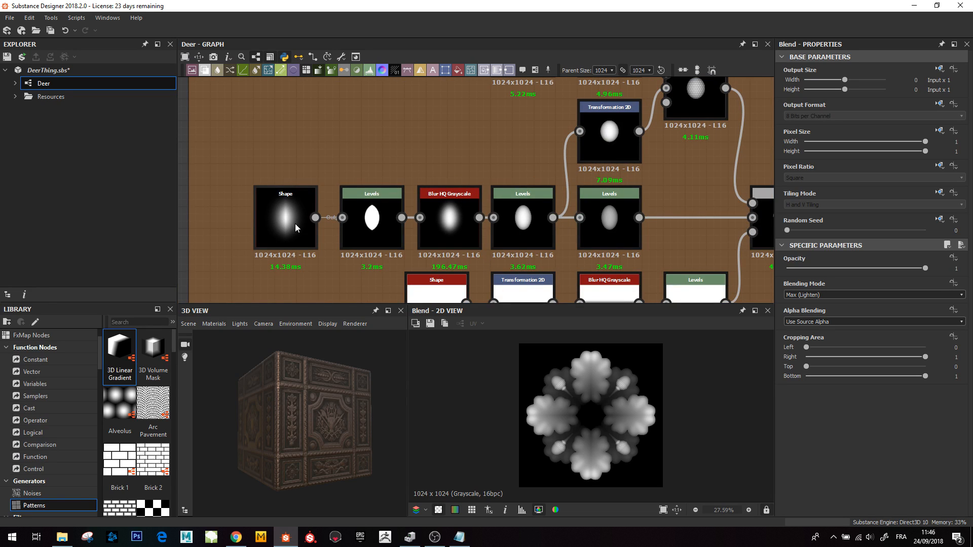
scroll(648, 233, "down", 4)
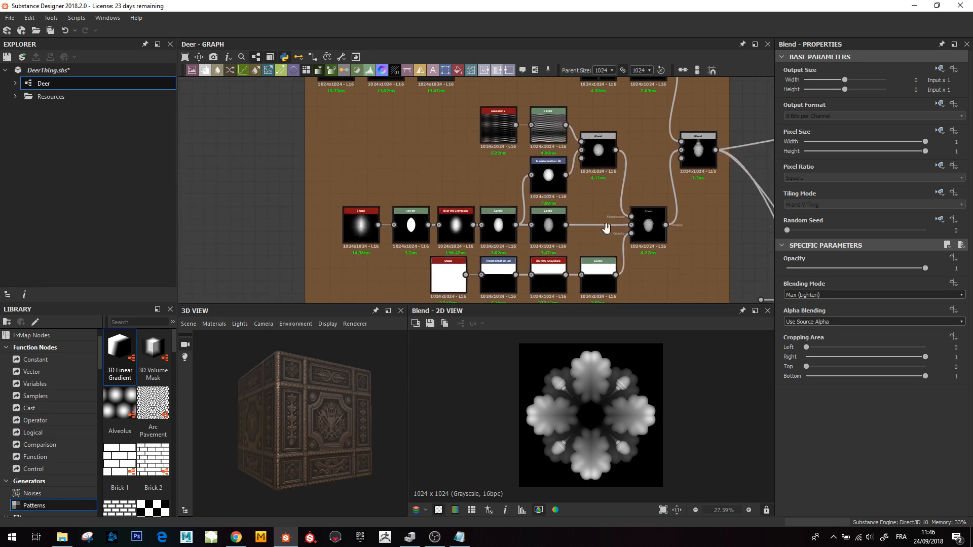
middle_click_drag(607, 229, 492, 266)
double_click(583, 188)
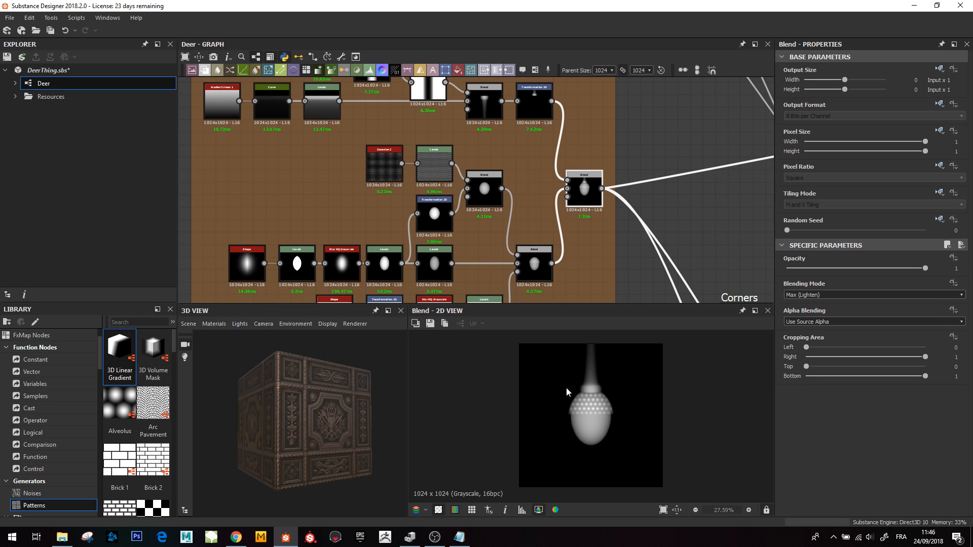
- Preview the Shape node at the start of the acorn body chain
scroll(368, 232, "up", 5)
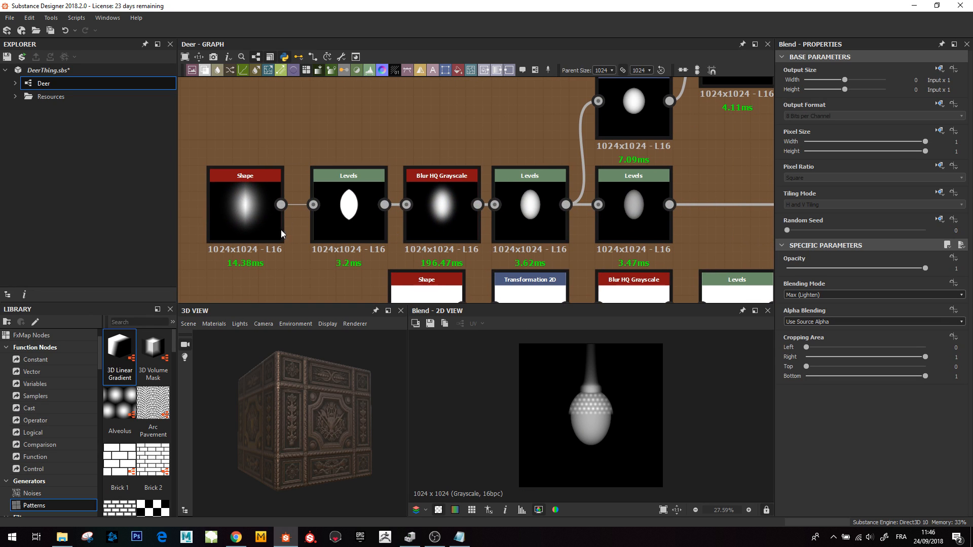
double_click(239, 211)
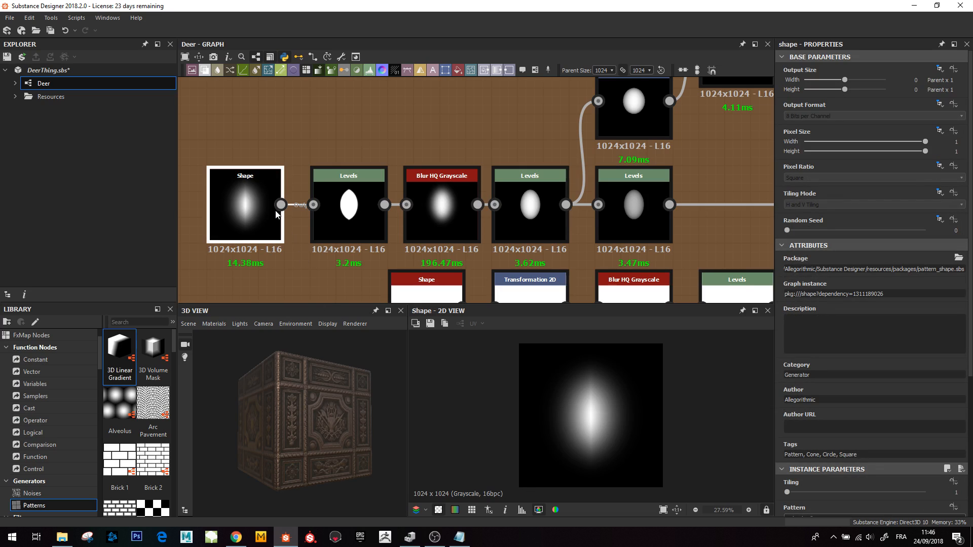
middle_click_drag(446, 213, 399, 220)
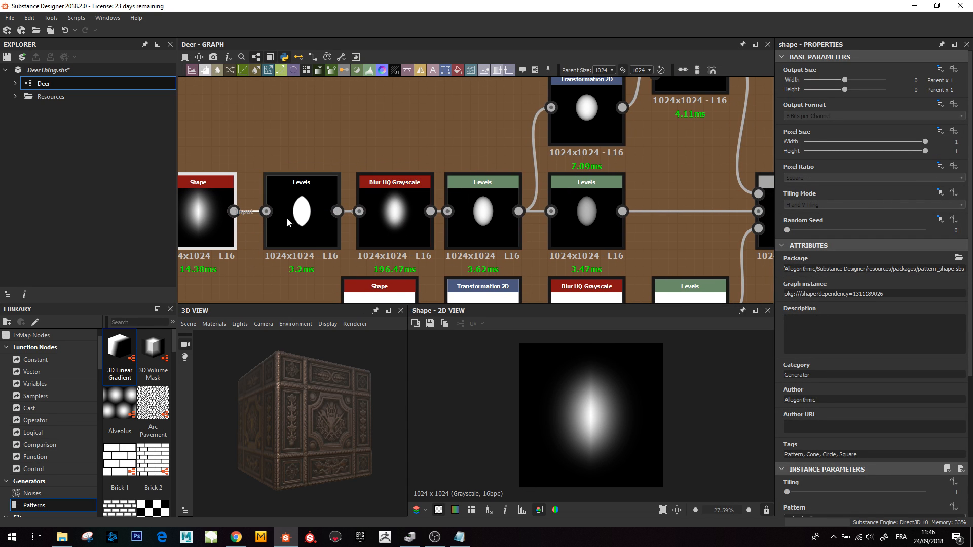
- Preview the first Levels node and the Blur HQ Grayscale node that follow the Shape
double_click(287, 219)
double_click(413, 218)
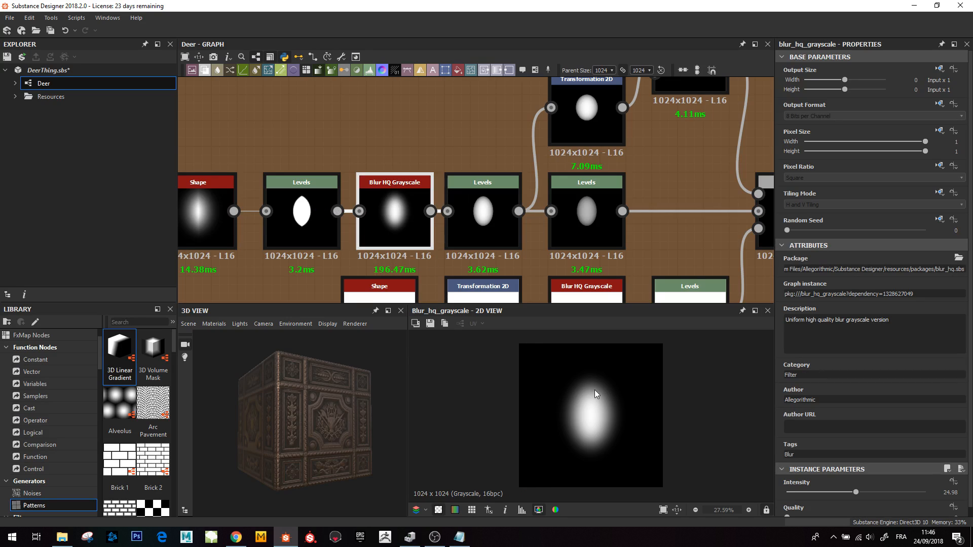
double_click(312, 226)
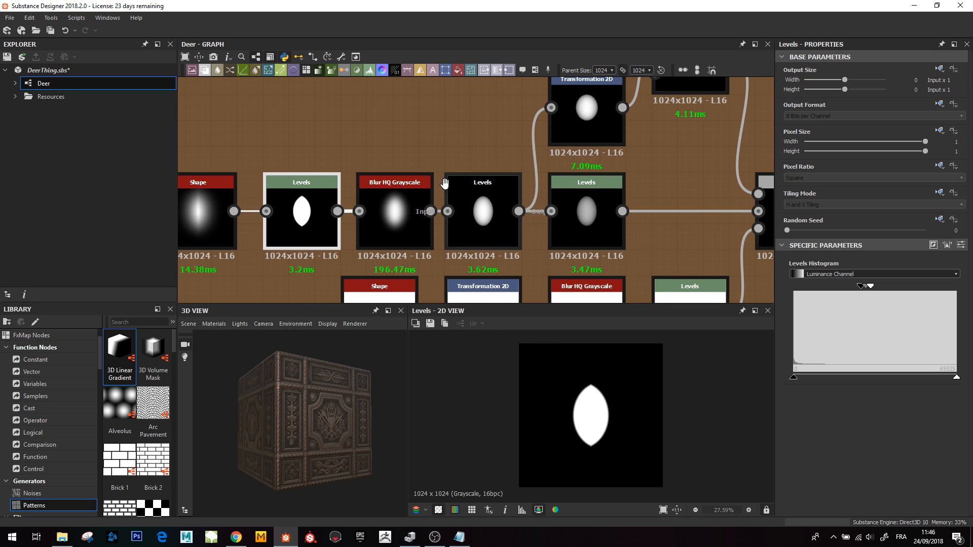
middle_click_drag(441, 204, 412, 215)
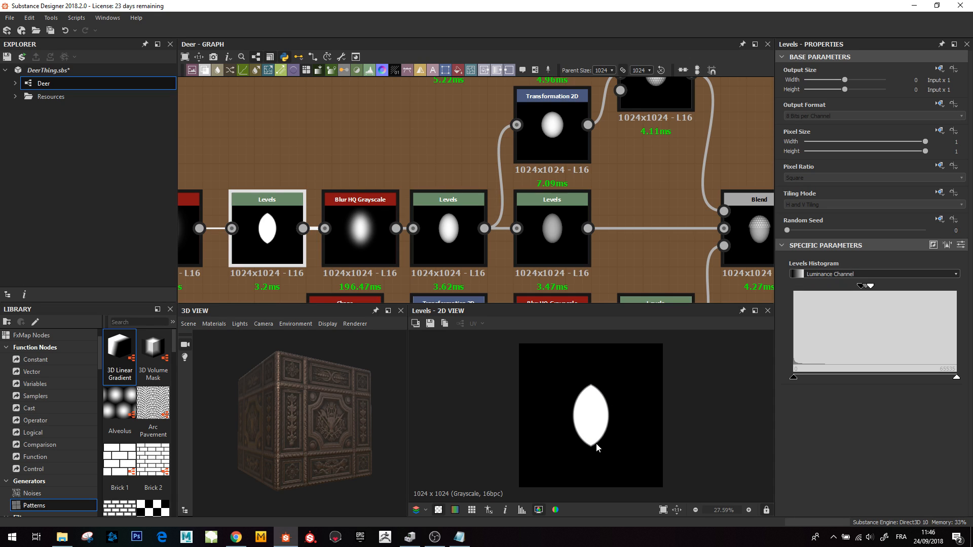
- Preview the second Levels node and nudge its low input handle slightly
left_click(441, 232)
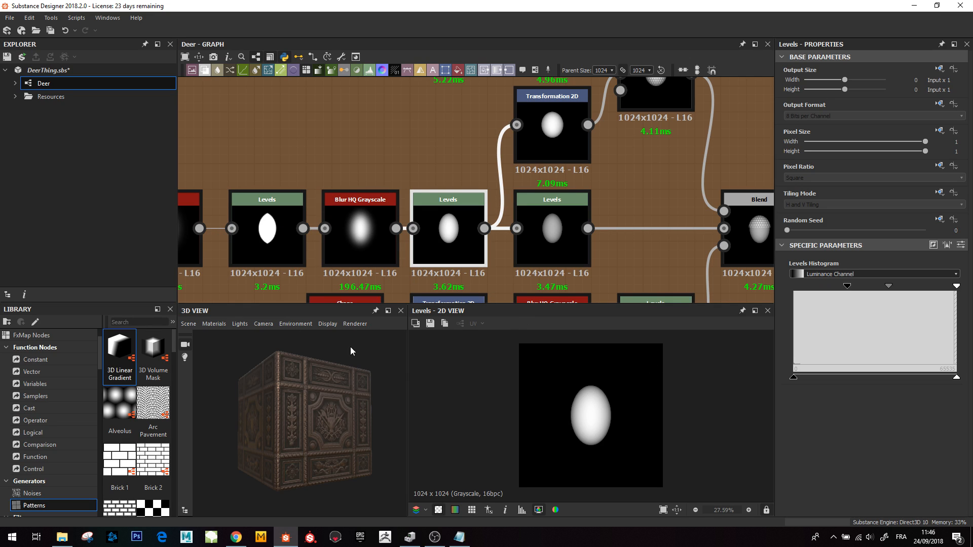
left_click(848, 287)
left_click_drag(852, 288, 849, 287)
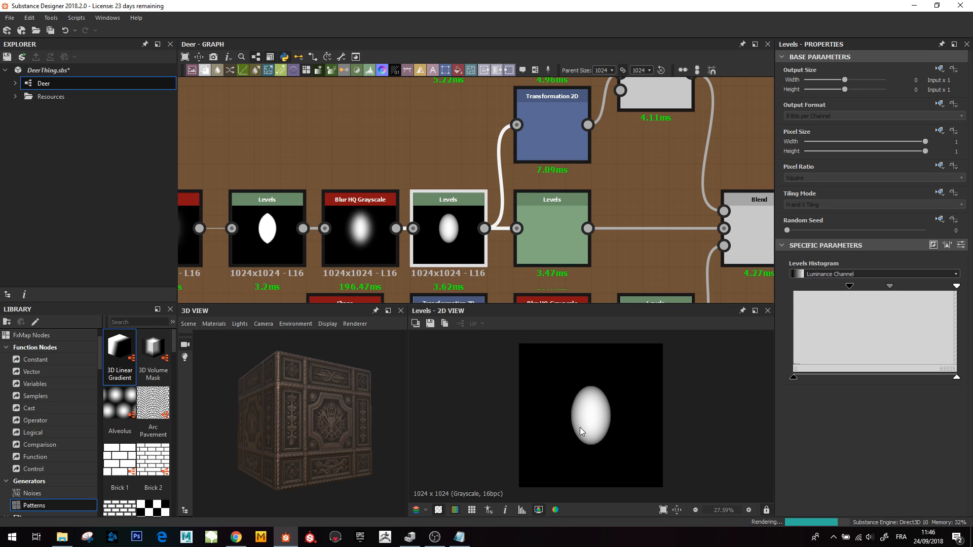
- Preview the Blend node that multiplies the dot pattern onto the acorn shape
scroll(652, 203, "down", 5)
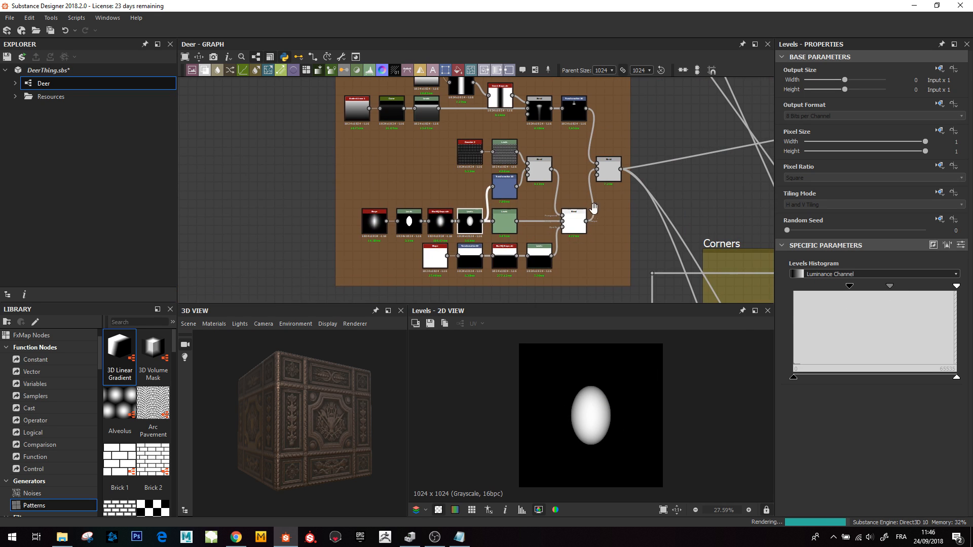
middle_click_drag(664, 222, 599, 279)
middle_click_drag(504, 236, 561, 218)
scroll(546, 163, "up", 3)
scroll(553, 206, "up", 2)
double_click(563, 220)
middle_click_drag(484, 195, 562, 63)
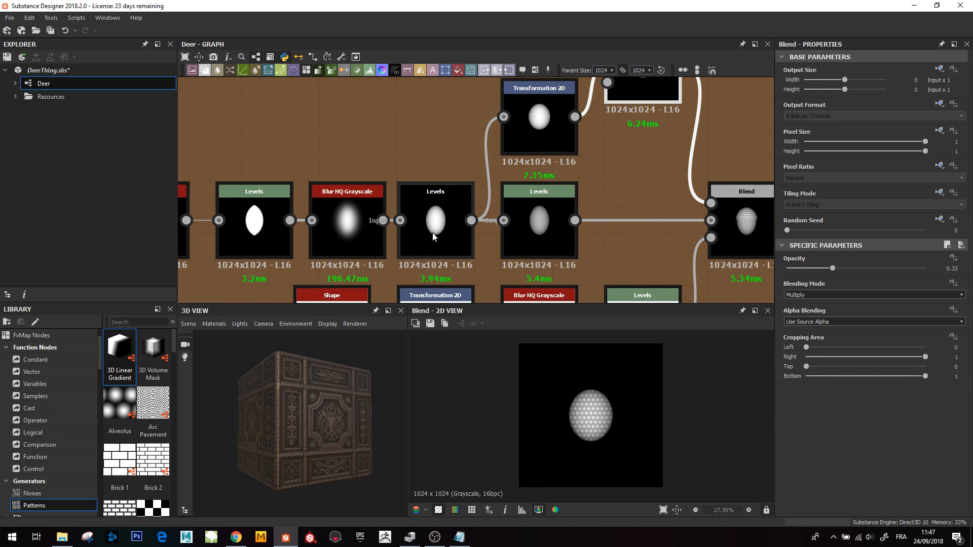
- Preview the Transformation 2D node and the Blend that combines it with the Gaussian 2 dot pattern
middle_click_drag(455, 174, 429, 250)
double_click(505, 203)
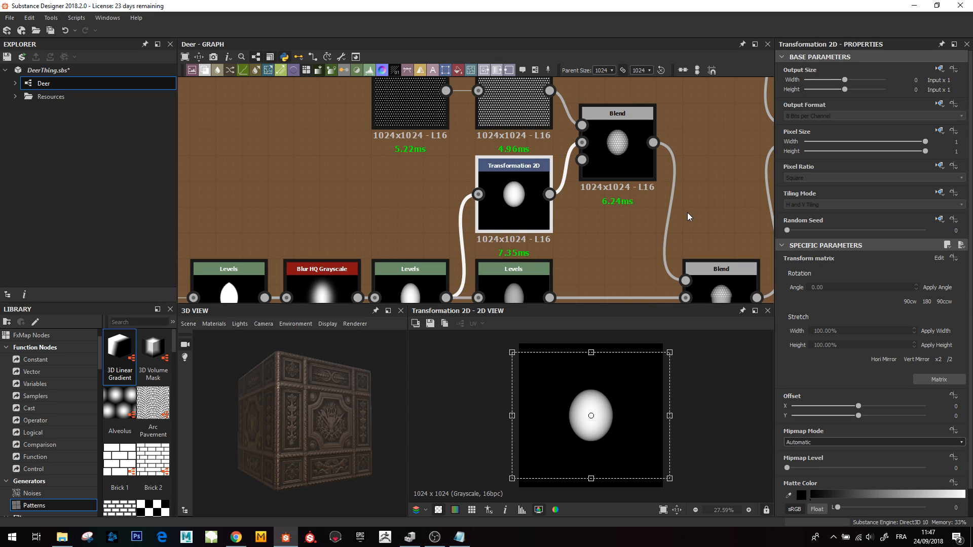
middle_click_drag(618, 160, 610, 224)
scroll(442, 145, "up", 3)
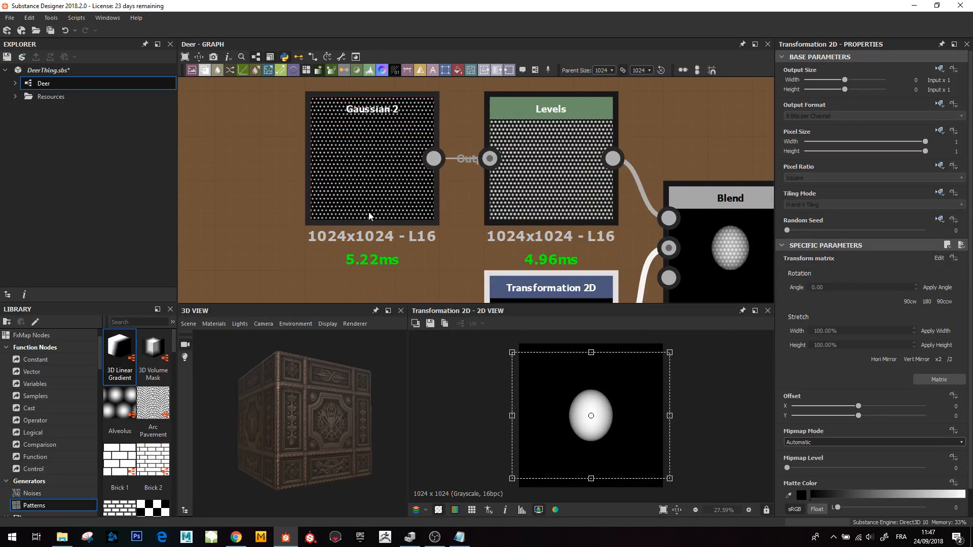
middle_click_drag(601, 218, 408, 147)
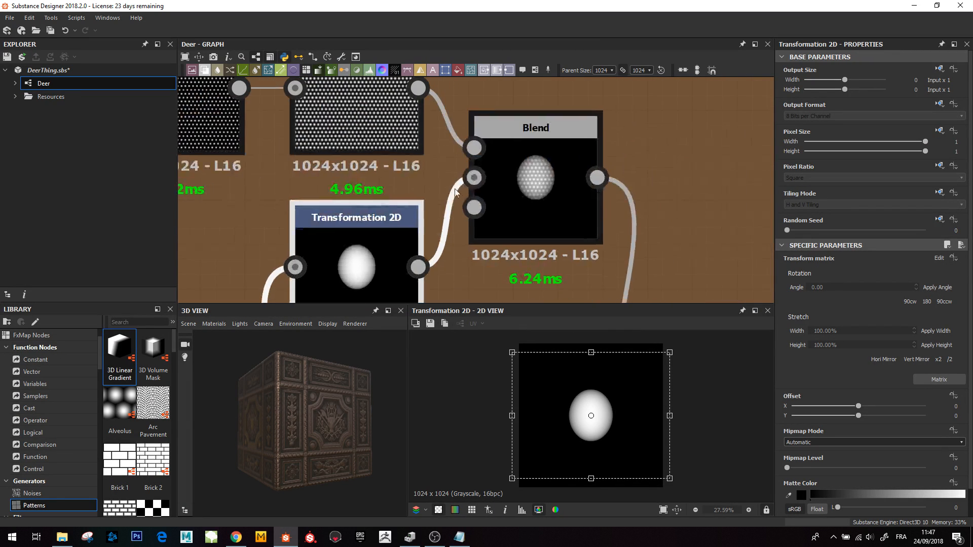
left_click(547, 152)
scroll(582, 413, "up", 5)
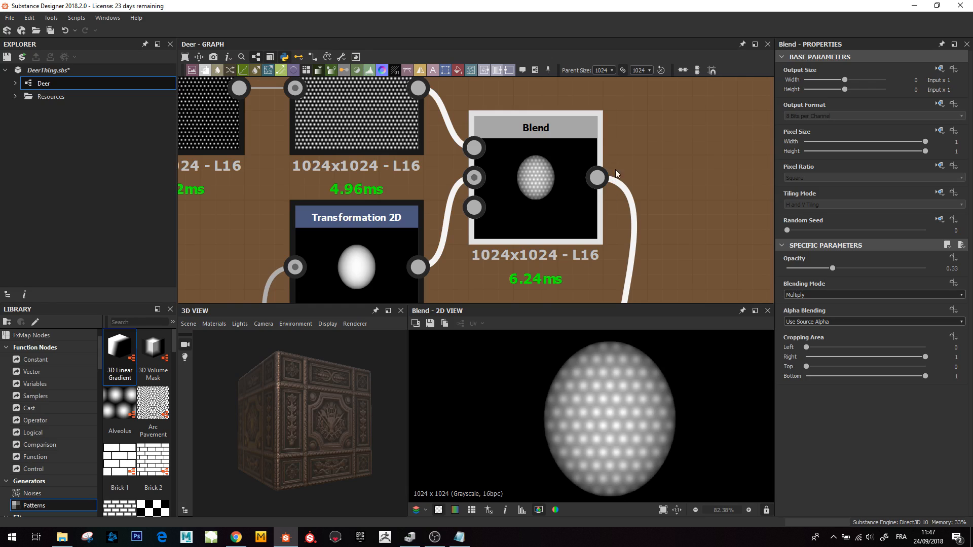
- Preview the lower Blend node that forms the dotted acorn cap and the Levels mask driving it
scroll(614, 177, "down", 3)
middle_click_drag(608, 213, 502, 87)
middle_click_drag(548, 195, 545, 127)
double_click(536, 246)
mouse_move(443, 238)
middle_mouse_down()
mouse_move(520, 233)
mouse_move(515, 241)
mouse_move(444, 248)
middle_mouse_up()
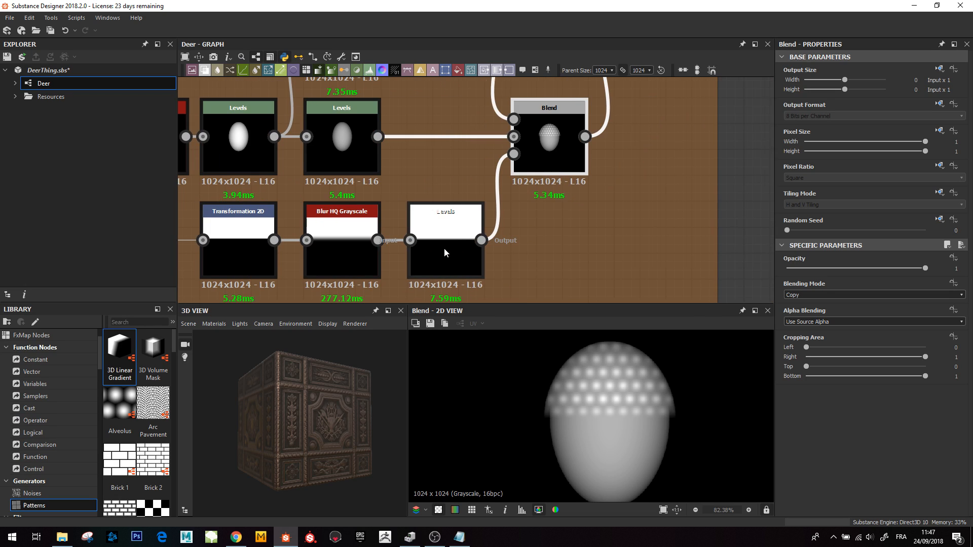
double_click(430, 242)
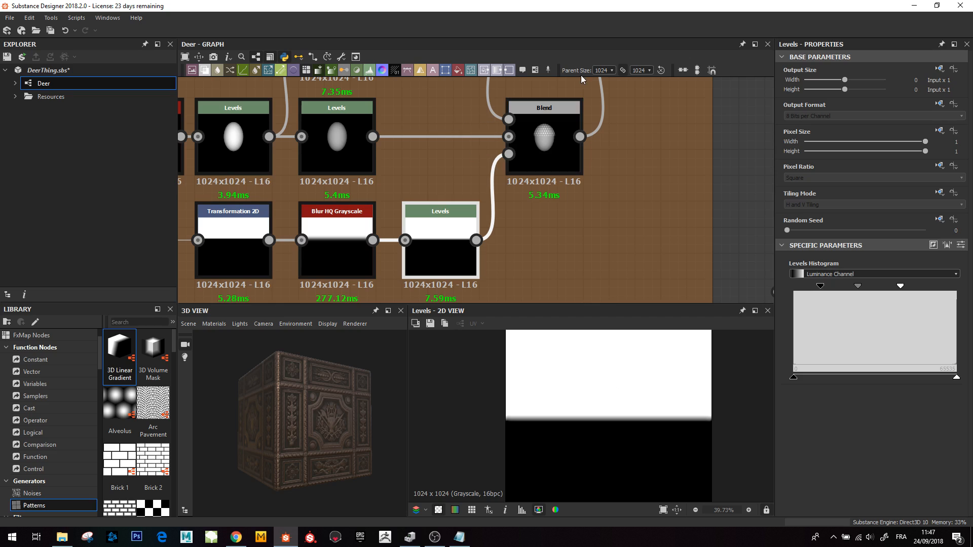
double_click(541, 149)
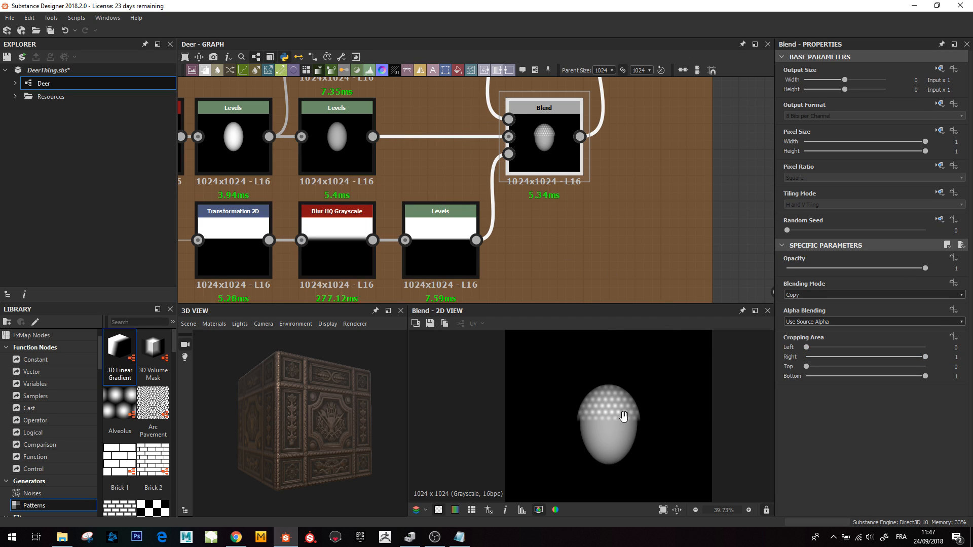
middle_click_drag(621, 412, 621, 443)
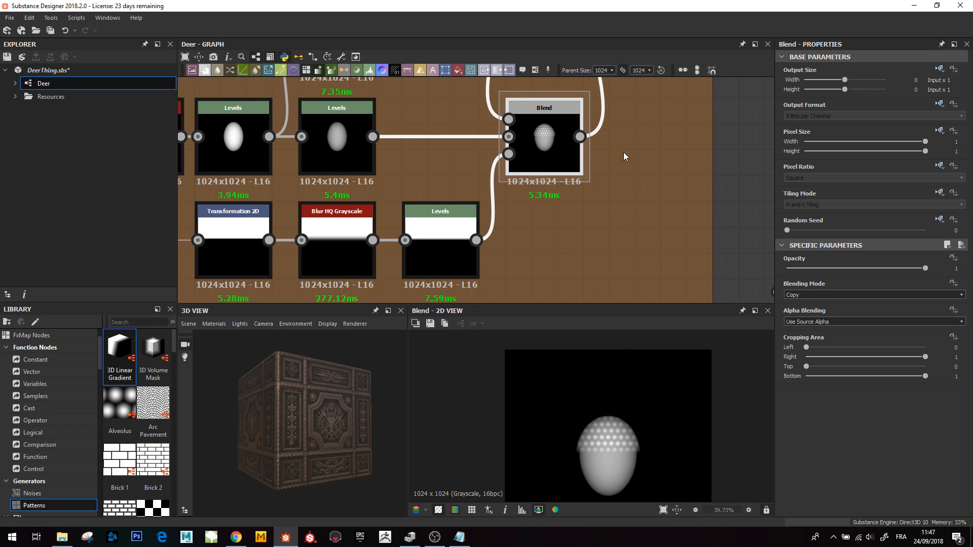
- Move to the start of the Acorn frame and preview the Gradient Linear 1 node
scroll(624, 157, "down", 2)
middle_click_drag(609, 232, 598, 390)
middle_click_drag(609, 262, 637, 335)
middle_click_drag(580, 210, 752, 308)
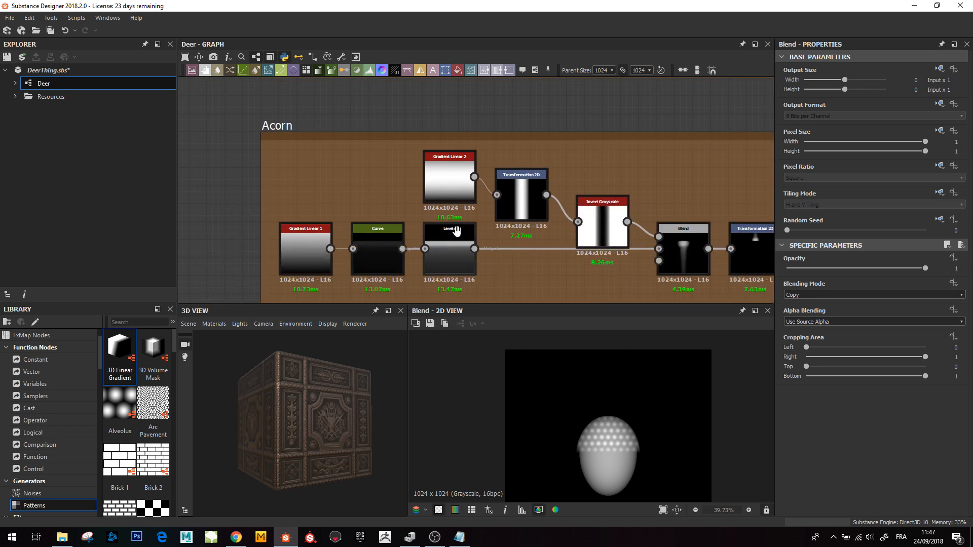
middle_click_drag(457, 231, 436, 172)
scroll(297, 199, "up", 2)
double_click(300, 198)
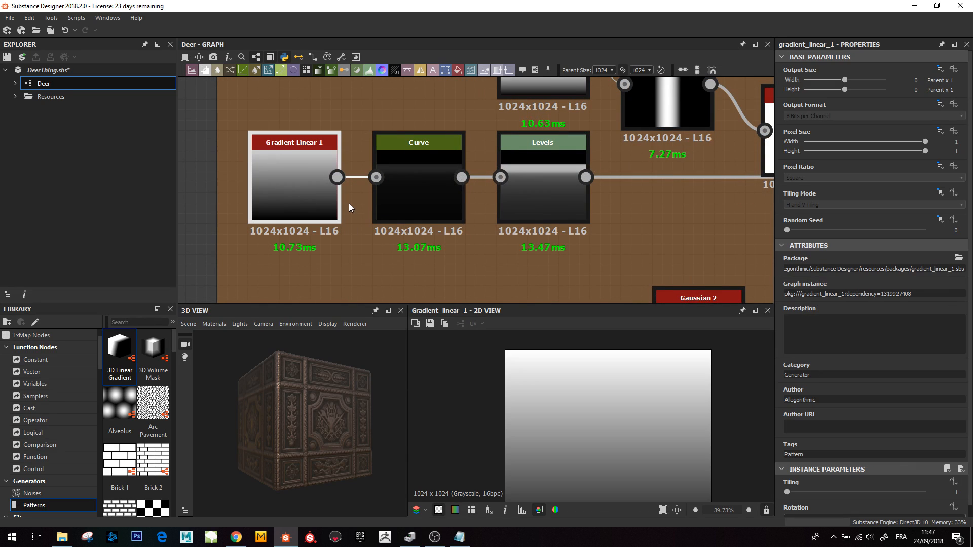
- Preview the Curve node that follows Gradient Linear 1
double_click(431, 186)
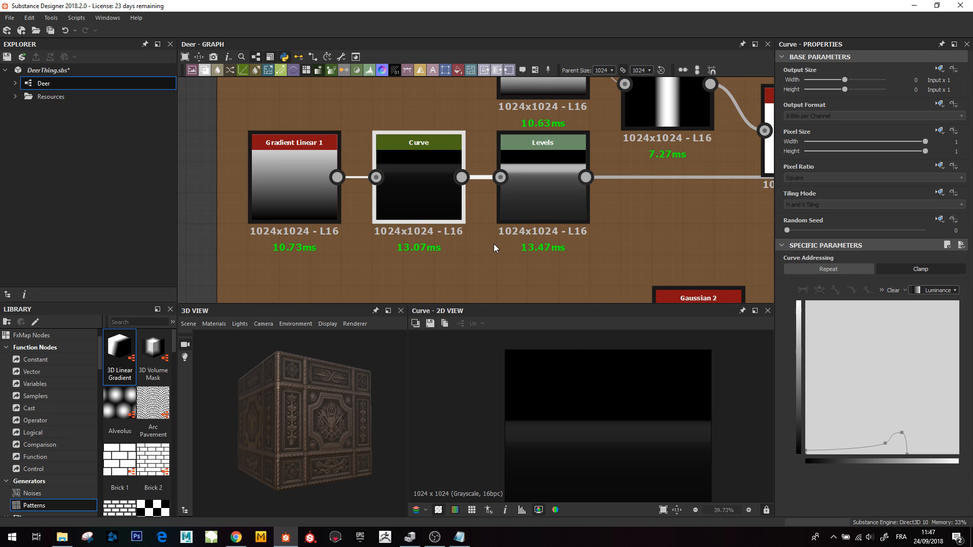
middle_click_drag(593, 143, 414, 202)
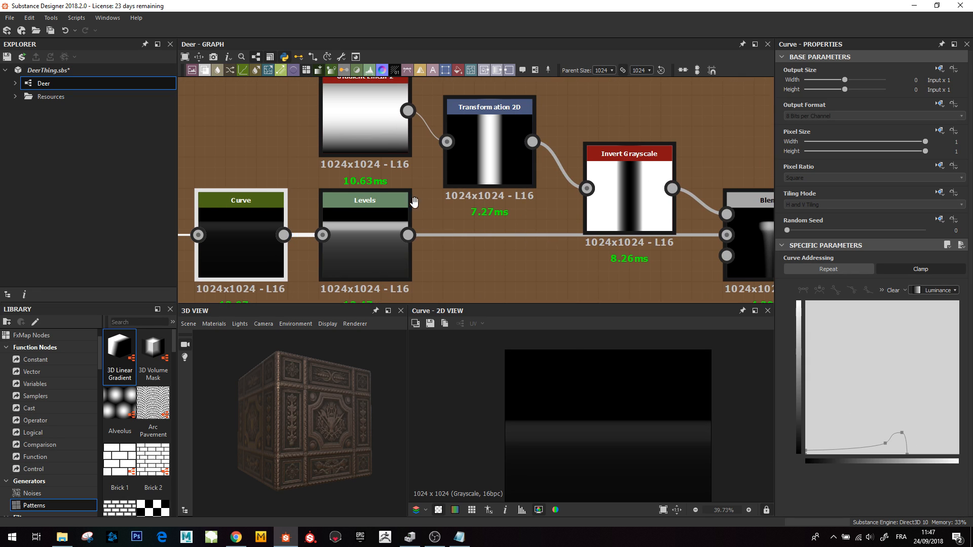
scroll(414, 201, "down", 4)
scroll(314, 219, "up", 4)
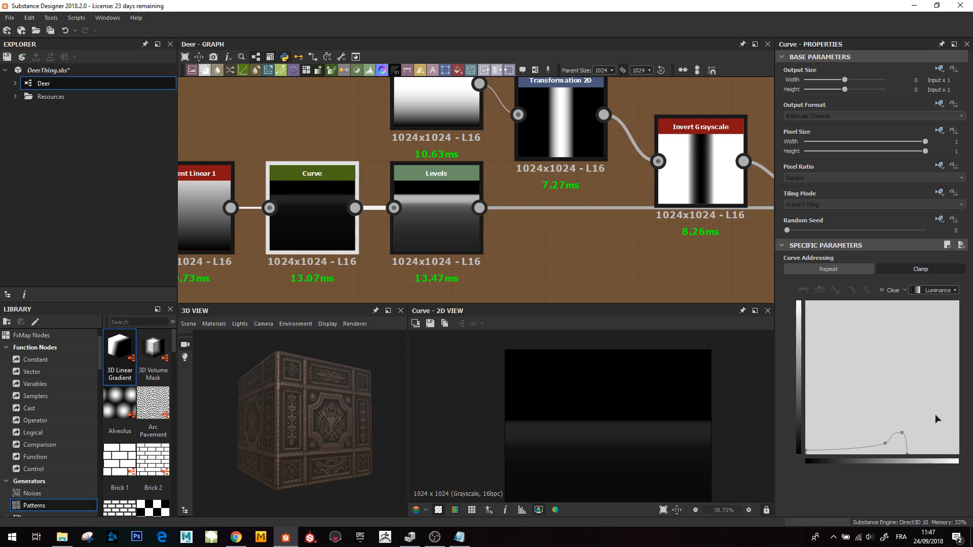
- Preview the Levels node that follows the Curve in the acorn stem chain
left_click(443, 215)
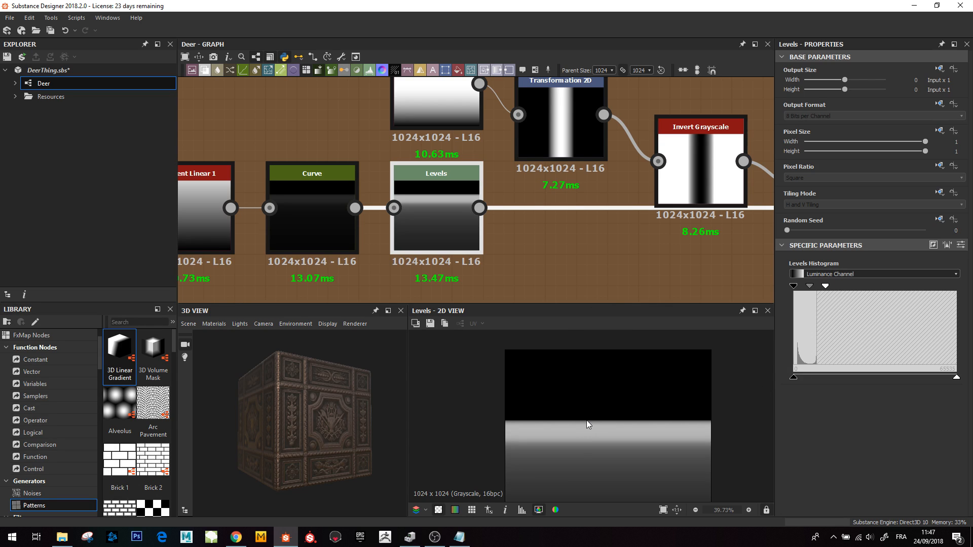
middle_click_drag(586, 421, 585, 393)
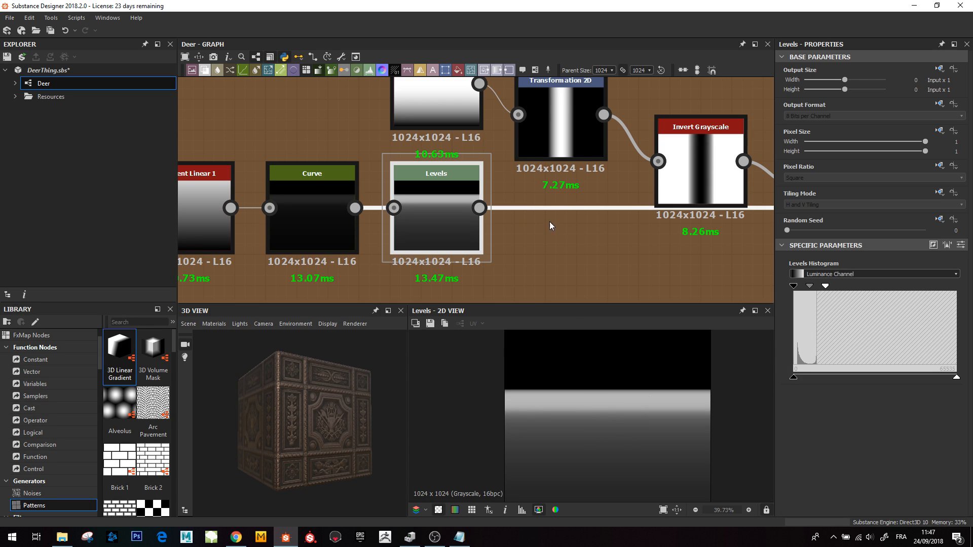
mouse_move(550, 231)
middle_mouse_down()
mouse_move(475, 274)
mouse_move(338, 198)
middle_mouse_up()
middle_click_drag(406, 205, 425, 243)
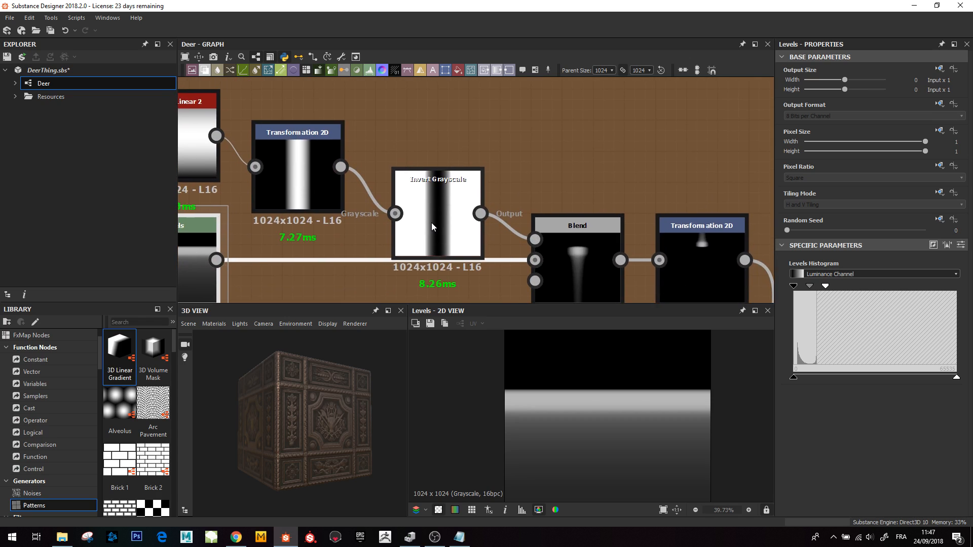
scroll(430, 223, "down", 3)
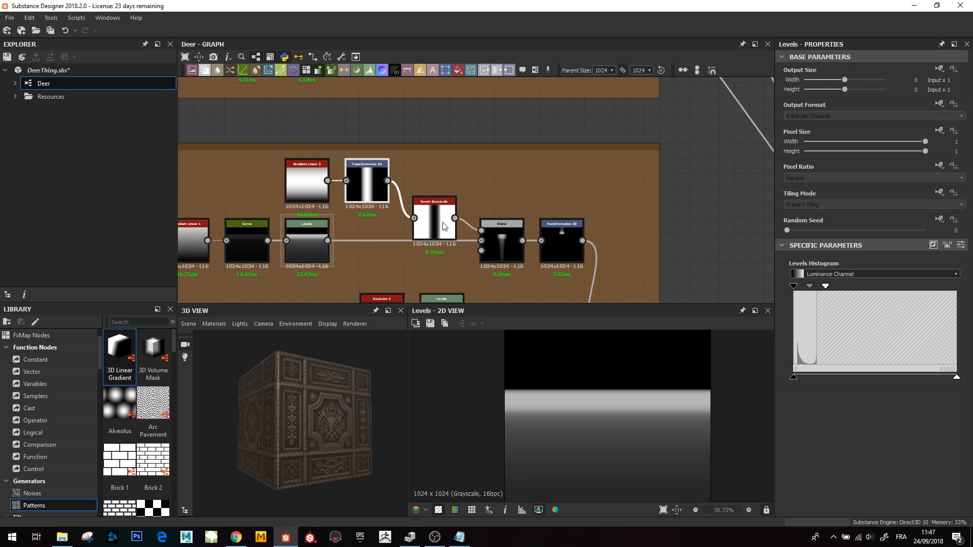
- Preview the Blend node that subtracts the inverted gradient stripe from the acorn stem's Levels output
left_click_drag(442, 223, 434, 185)
middle_click_drag(517, 237, 492, 223)
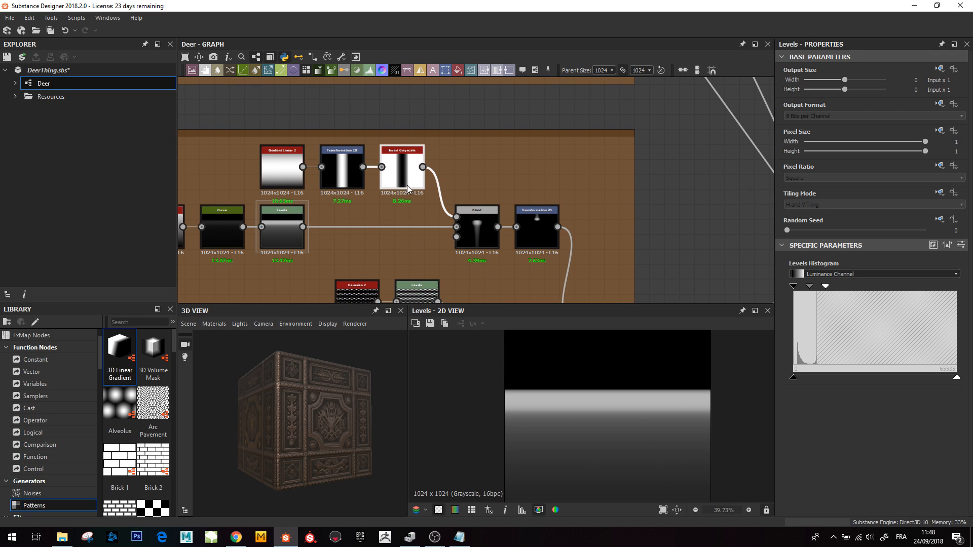
scroll(320, 172, "up", 4)
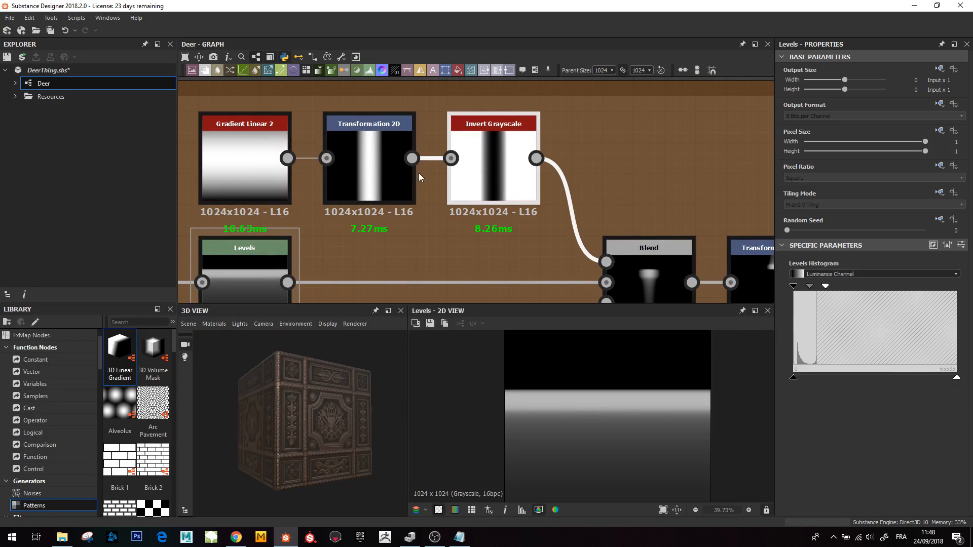
middle_click_drag(516, 213, 395, 144)
middle_click_drag(376, 98, 419, 154)
left_click(570, 260)
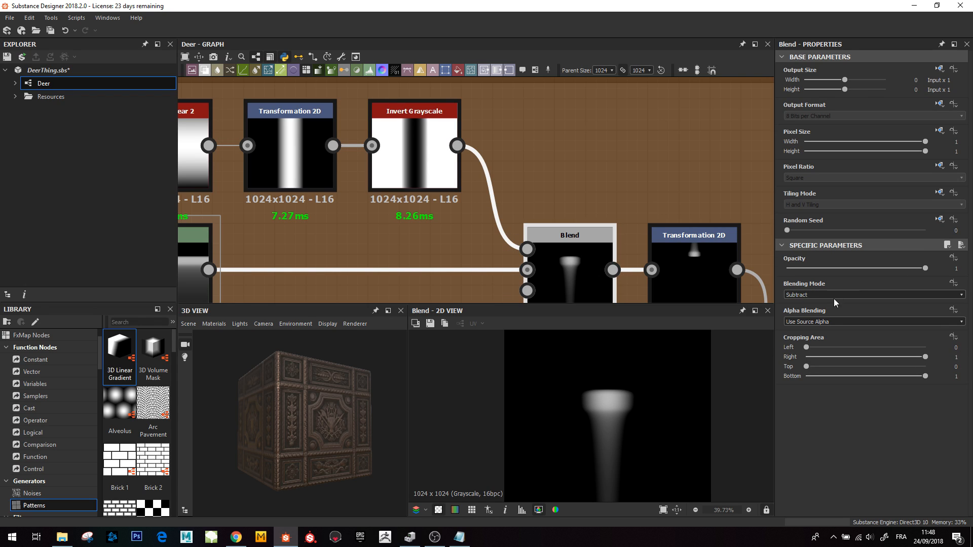
- Preview the Transformation 2D node that repositions the acorn stem after the Blend
middle_click_drag(519, 215, 510, 184)
scroll(617, 409, "down", 4)
scroll(613, 434, "up", 2)
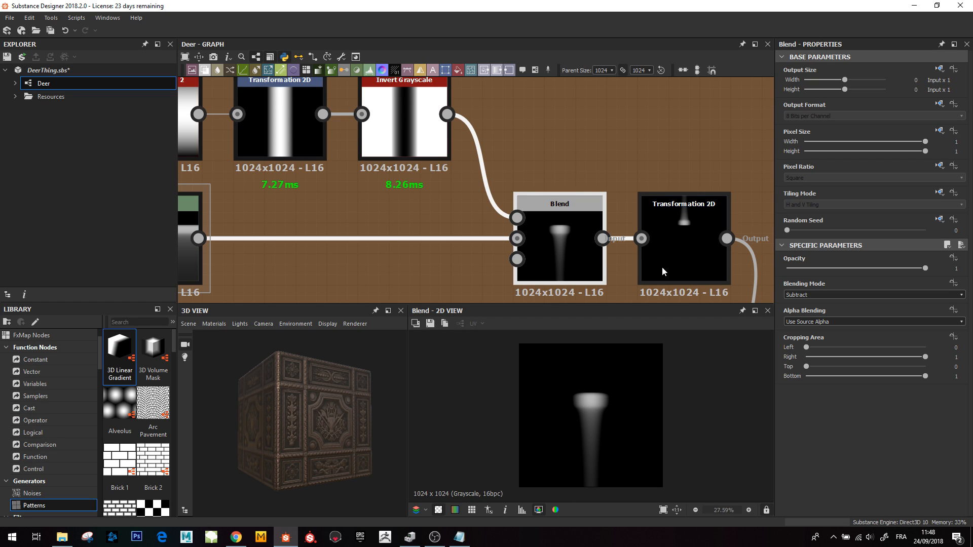
middle_click_drag(661, 267, 557, 198)
scroll(558, 198, "up", 2)
left_click(557, 198)
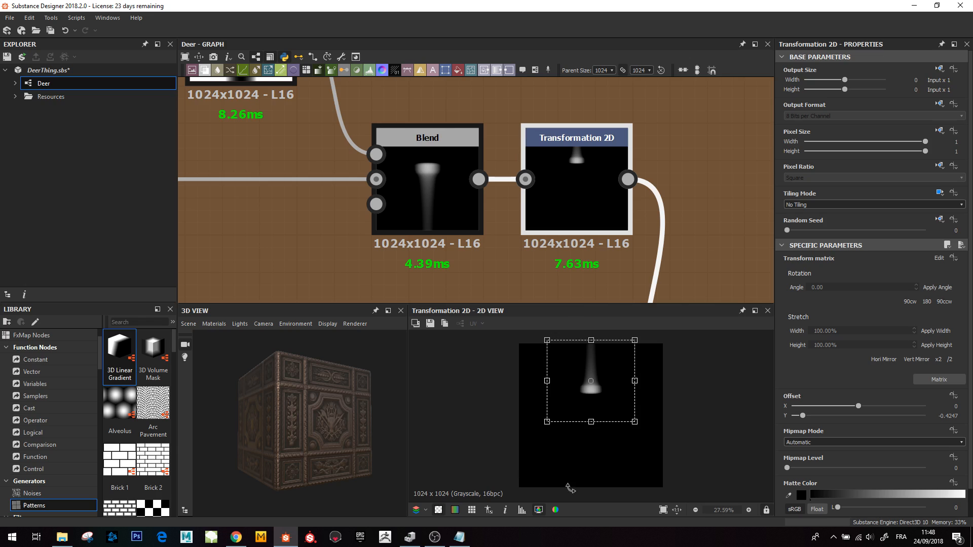
- Preview the final Blend node that combines the stem with the dotted acorn body
scroll(595, 159, "down", 3)
middle_click_drag(477, 173, 363, 76)
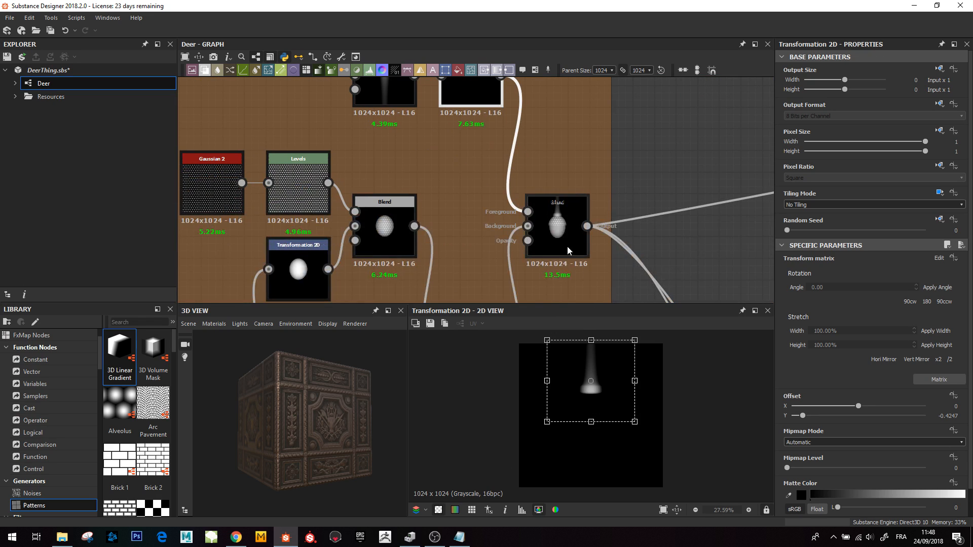
left_click(560, 232)
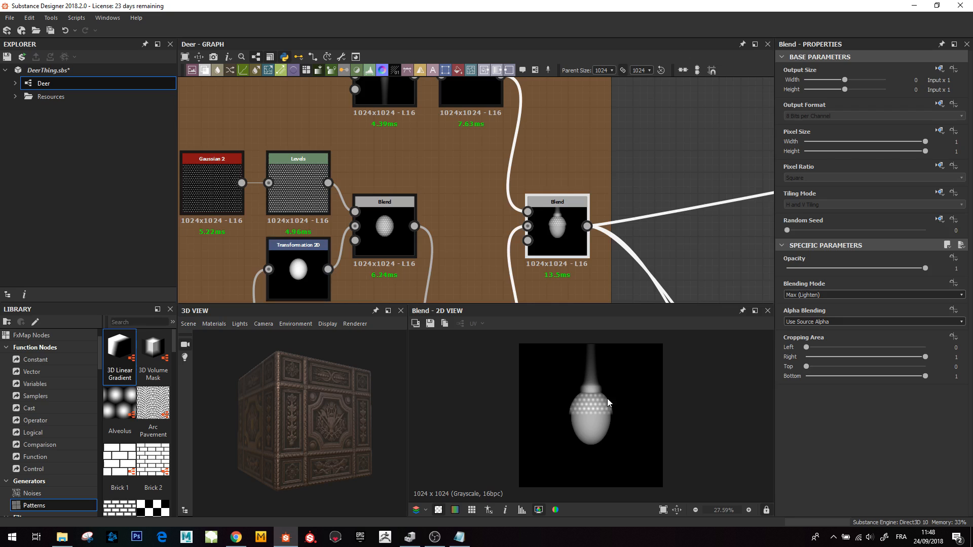
- Move to the rosette network in the neighbouring frame and preview its first petal Blend node
scroll(597, 175, "down", 5)
middle_click_drag(662, 290, 515, 182)
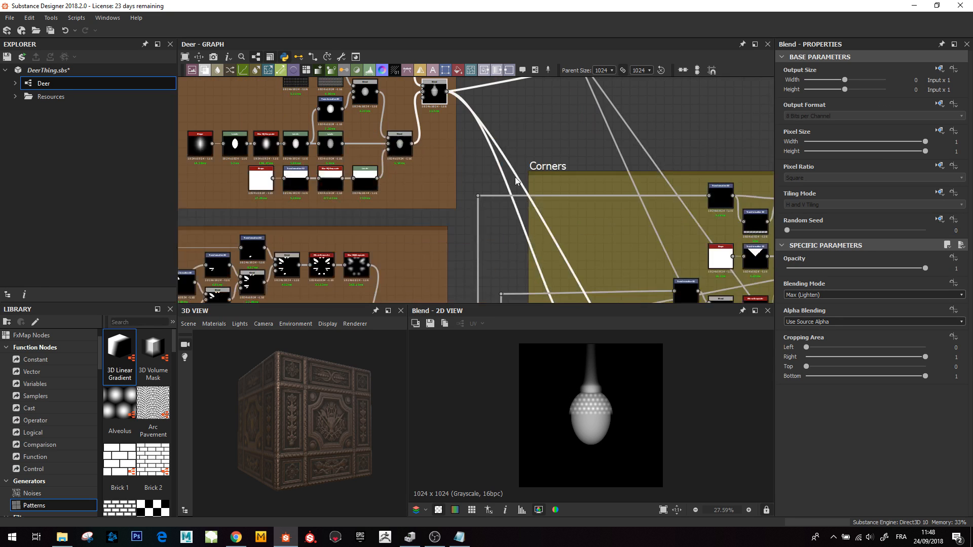
middle_click_drag(543, 234, 462, 116)
scroll(519, 232, "down", 2)
middle_click_drag(529, 267, 506, 241)
scroll(506, 242, "up", 3)
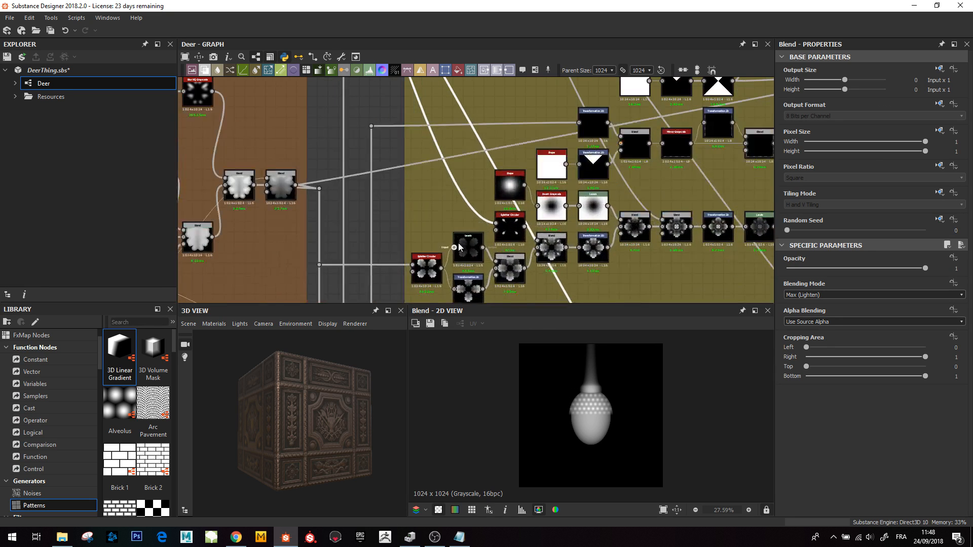
scroll(484, 244, "up", 4)
middle_click_drag(439, 238, 346, 228)
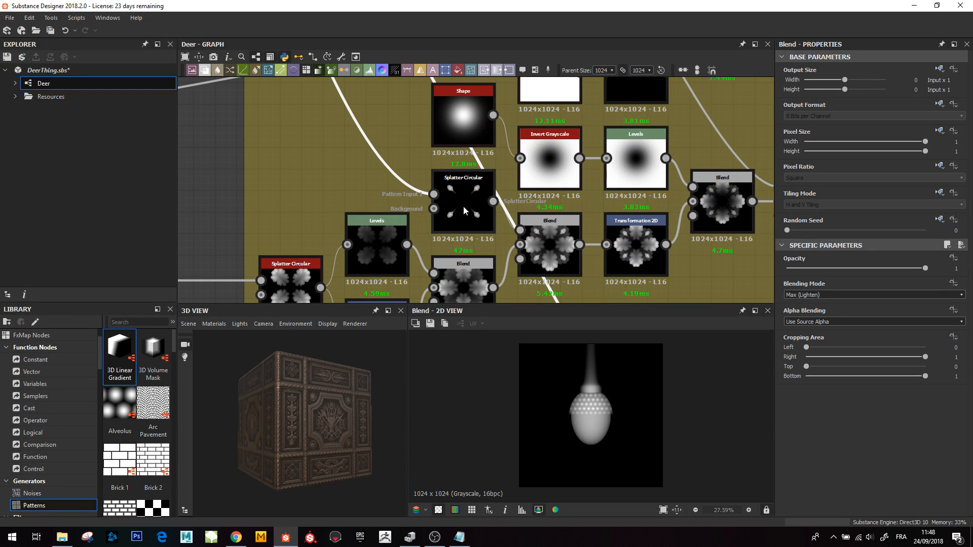
left_click(557, 259)
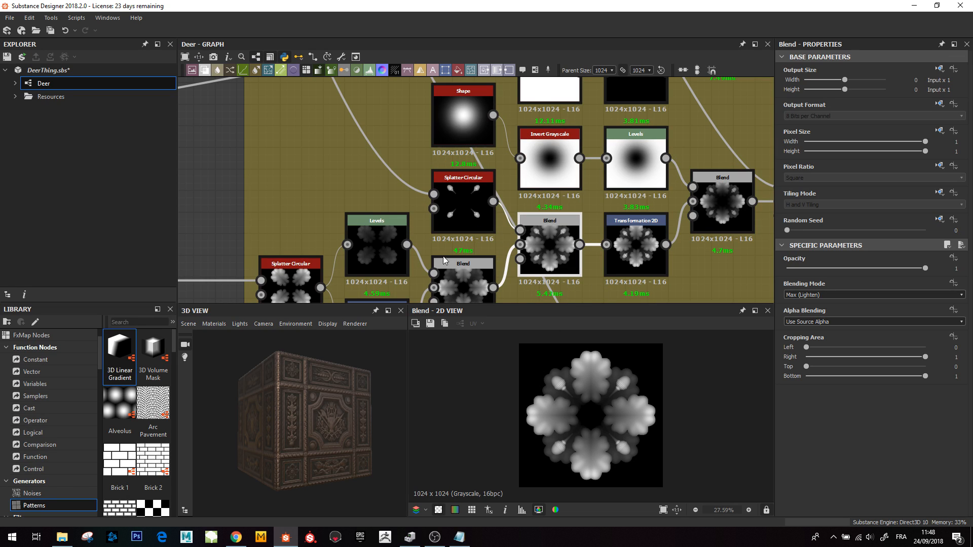
- Preview the Multiply Blend node that masks the rosette petals with the radial gradient
middle_click_drag(535, 176, 557, 145)
scroll(500, 197, "down", 4)
middle_click_drag(411, 188, 596, 286)
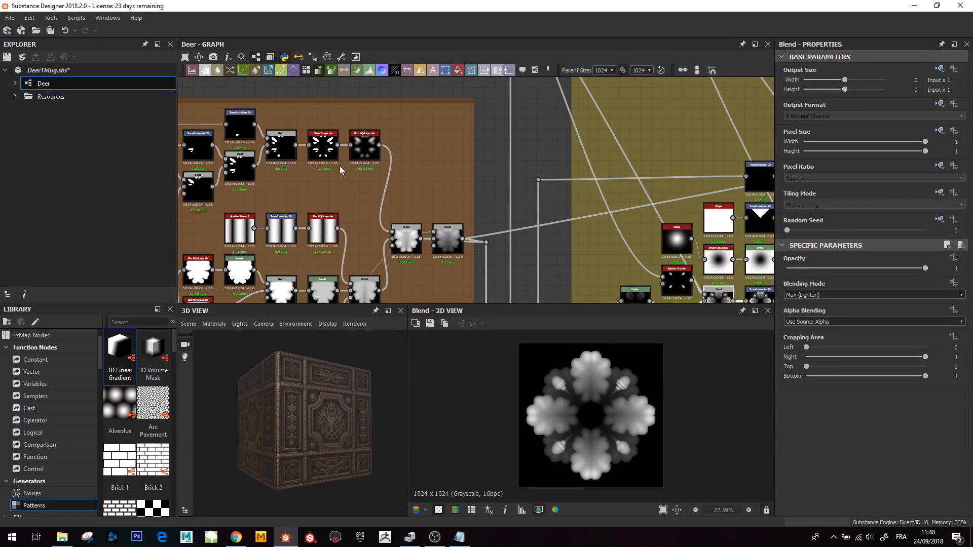
middle_click_drag(536, 233, 359, 172)
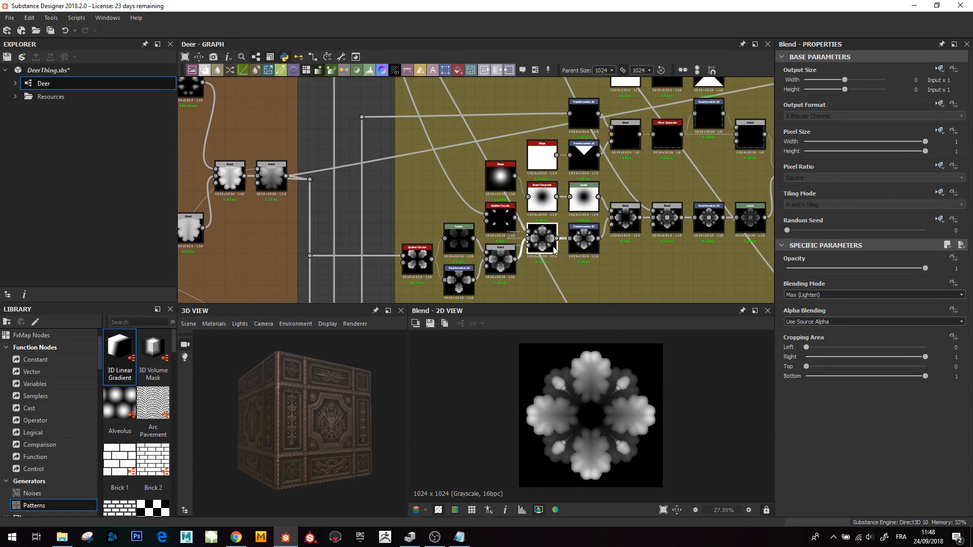
scroll(592, 227, "up", 4)
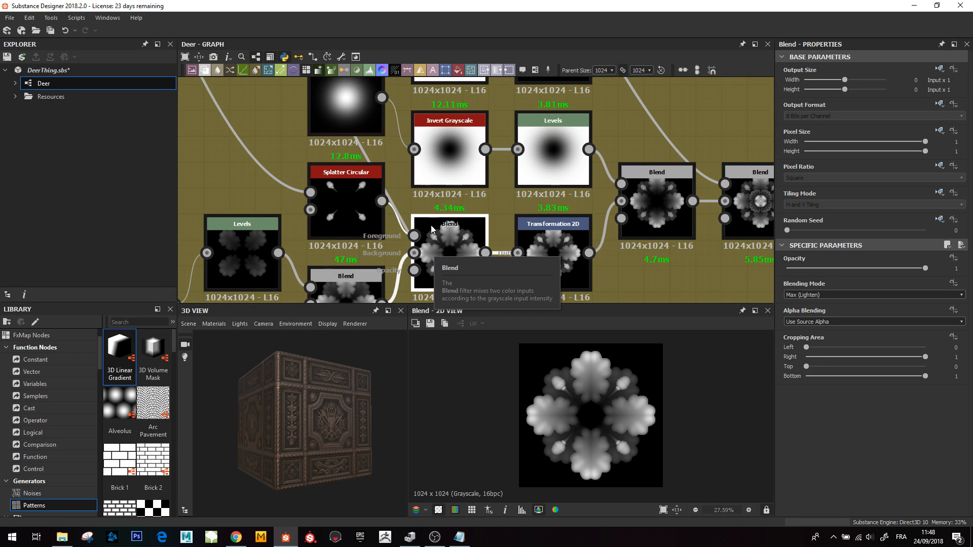
middle_click_drag(466, 277, 422, 208)
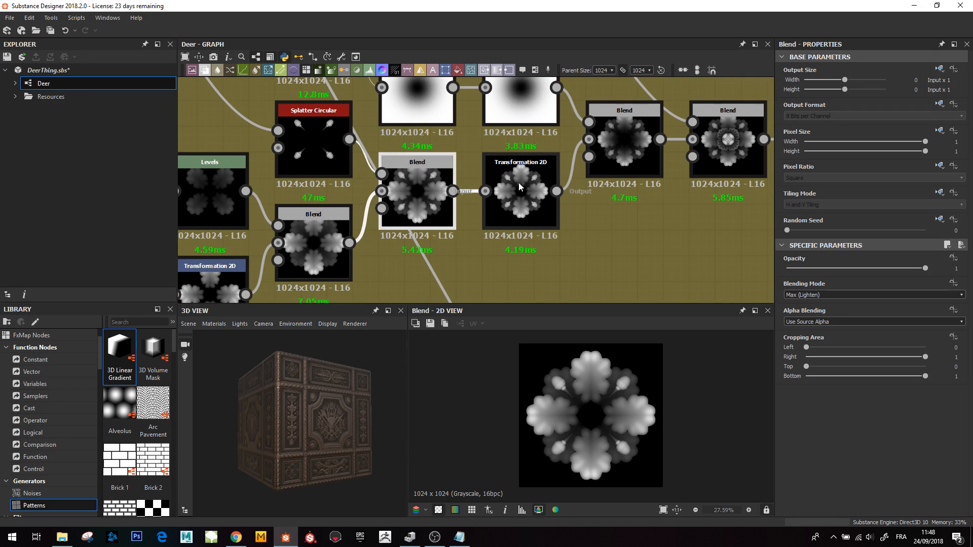
scroll(517, 179, "down", 4)
middle_click_drag(507, 148, 524, 216)
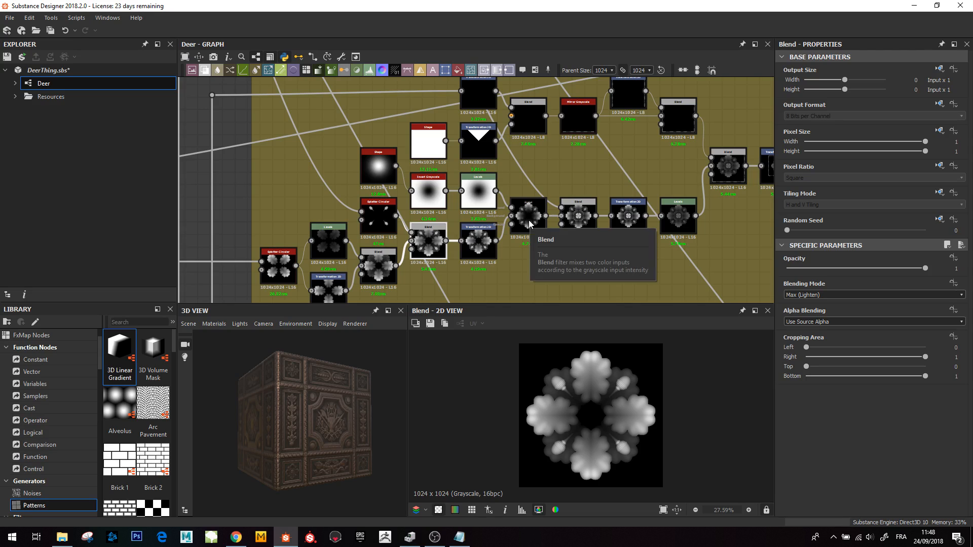
left_click(529, 223)
- Preview the next Blend node that adds the cross-hatched centre to the rosette
scroll(524, 247, "up", 3)
scroll(523, 247, "up", 1)
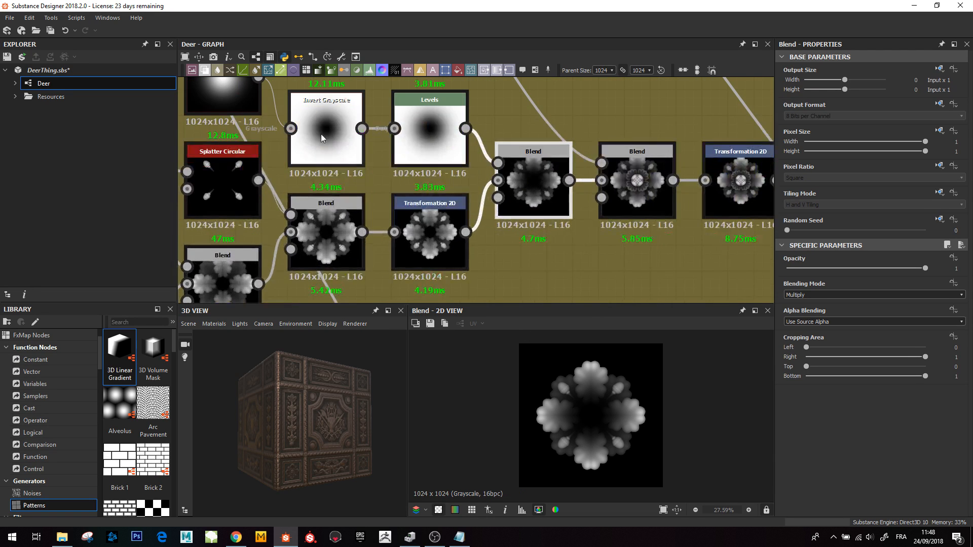
middle_click_drag(340, 188, 367, 250)
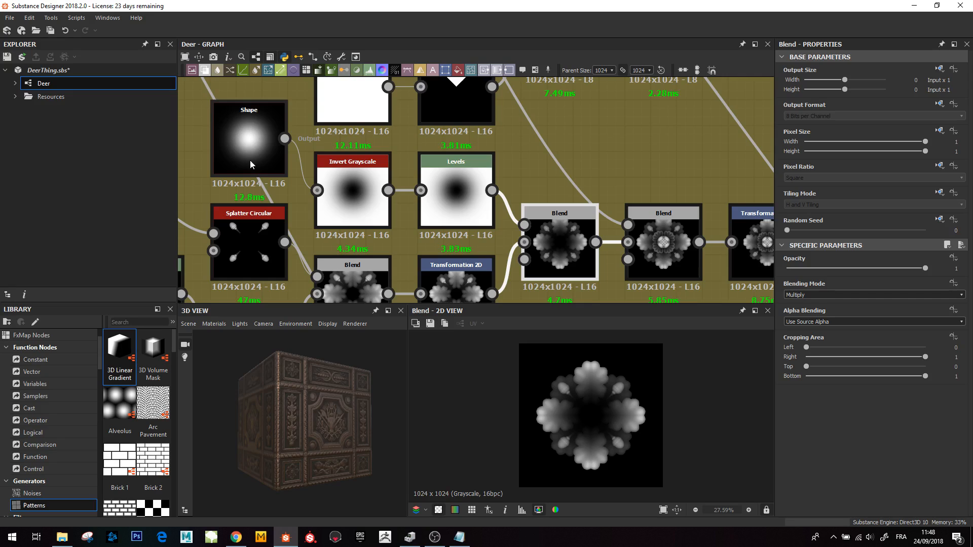
middle_click_drag(569, 274, 496, 235)
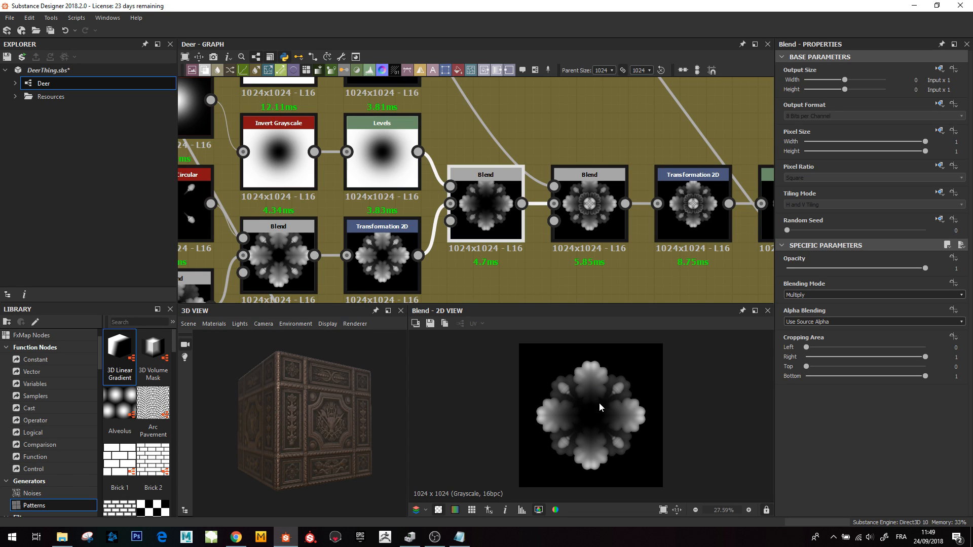
scroll(590, 245, "down", 3)
double_click(587, 226)
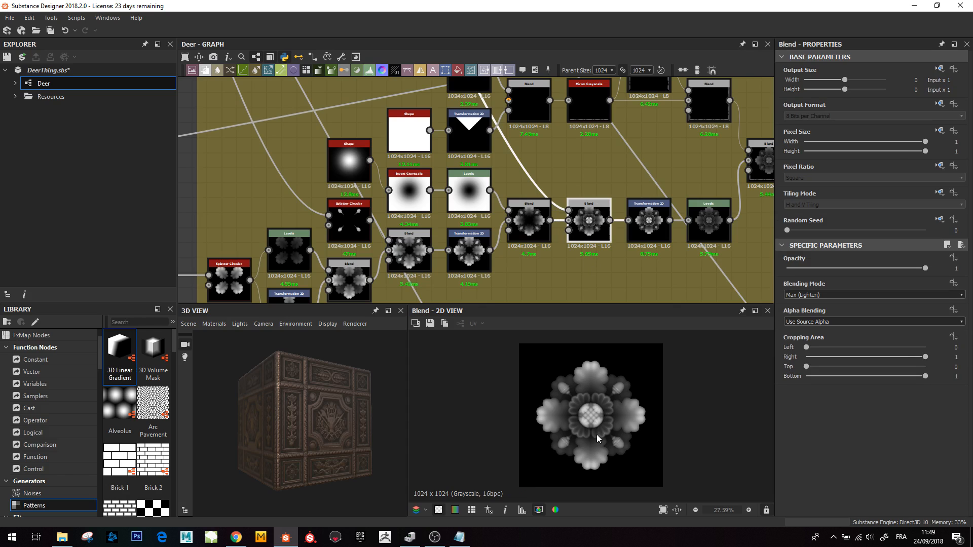
- Move to the adjacent frame and preview the lower Splatter Circular node that builds a shell-shaped petal fan
scroll(592, 426, "up", 5)
scroll(568, 127, "down", 2)
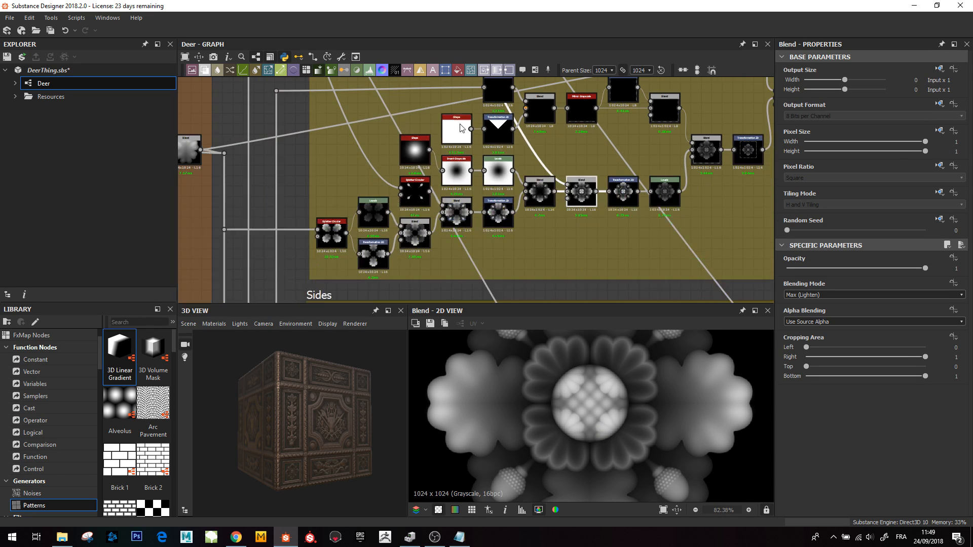
middle_click_drag(462, 124, 507, 273)
middle_click_drag(462, 175, 508, 275)
scroll(508, 275, "down", 3)
middle_click_drag(421, 123, 477, 259)
middle_click_drag(413, 122, 506, 217)
scroll(405, 238, "up", 4)
middle_click_drag(416, 228, 480, 225)
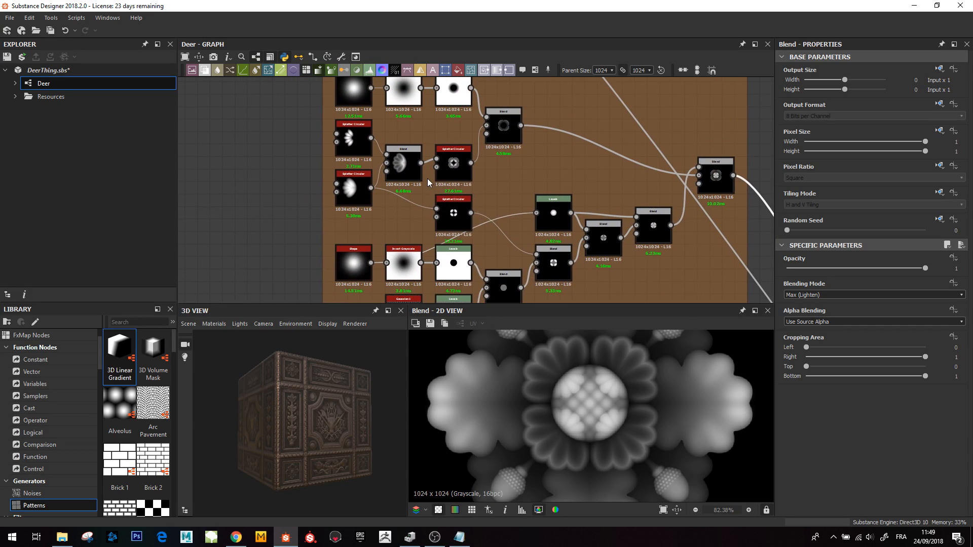
scroll(426, 175, "up", 2)
middle_click_drag(418, 199, 425, 261)
middle_click_drag(349, 204, 379, 192)
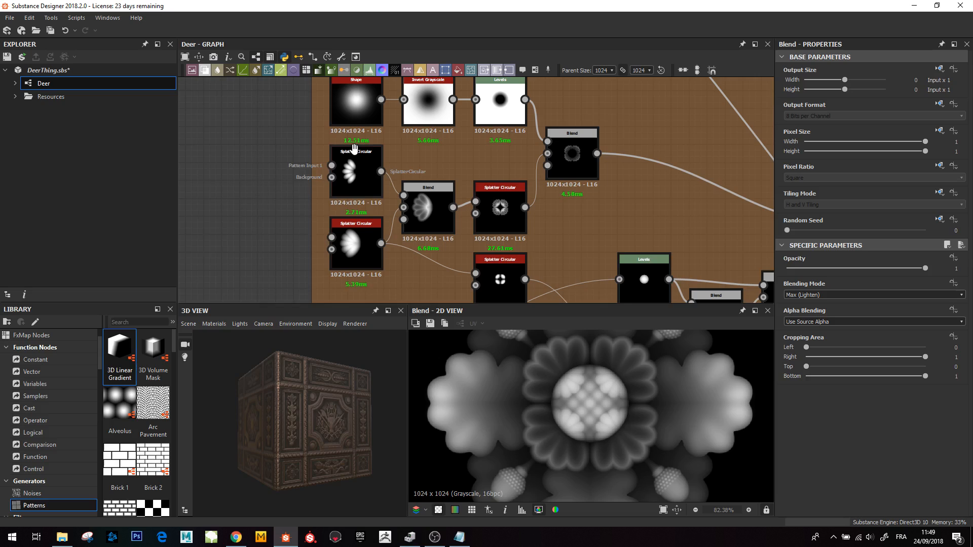
middle_click_drag(408, 148, 400, 184)
middle_click_drag(343, 221, 354, 181)
left_click(353, 257)
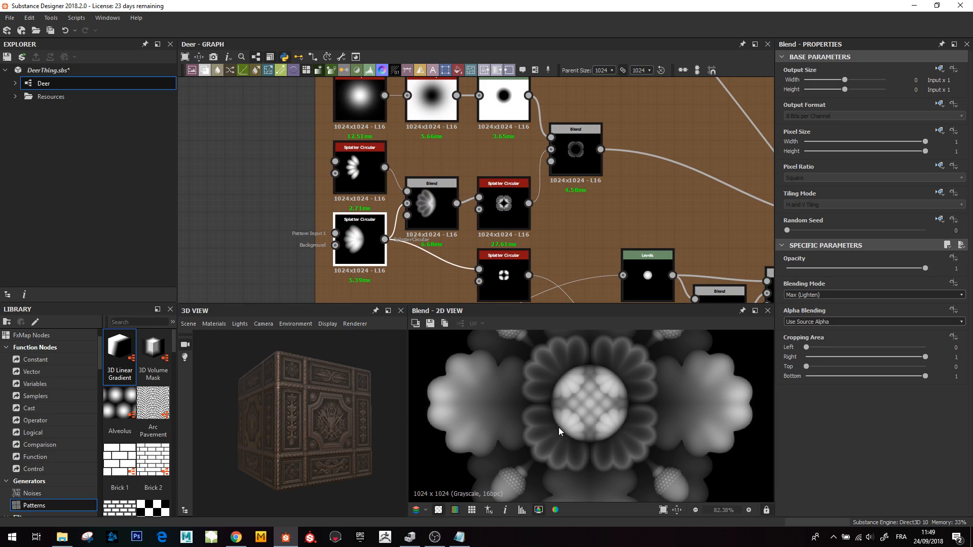
scroll(610, 411, "down", 5)
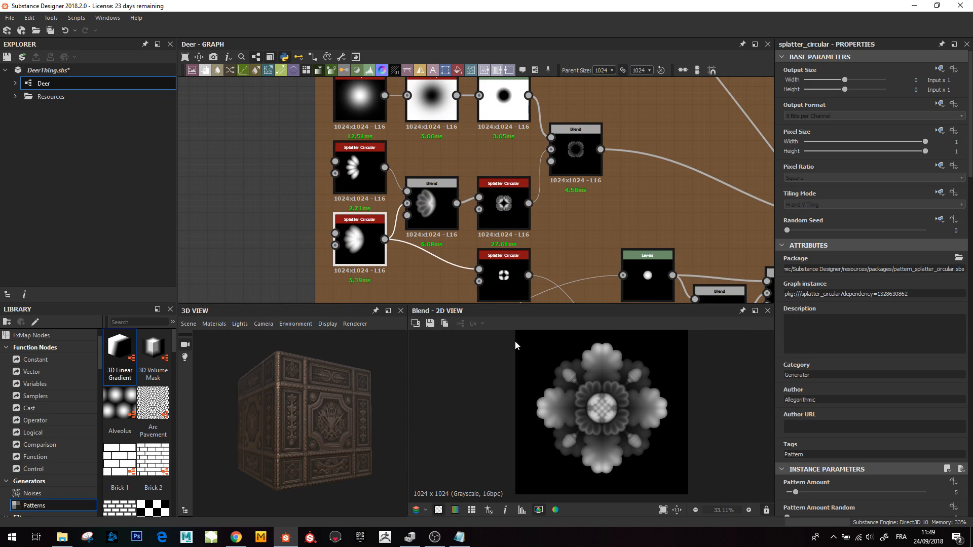
double_click(359, 240)
scroll(393, 266, "up", 1)
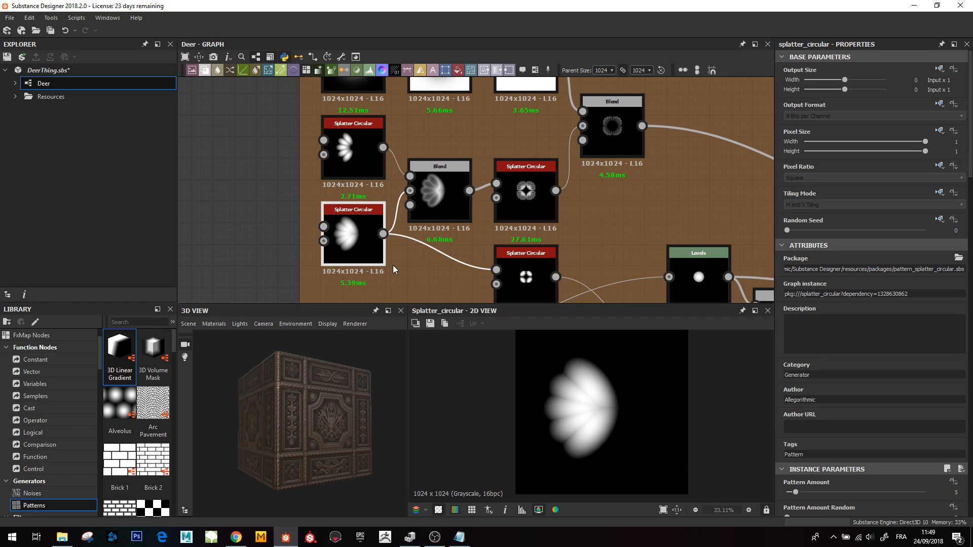
- Review the lower Splatter Circular's instance parameters and set its Spread to 0.3
scroll(834, 436, "down", 10)
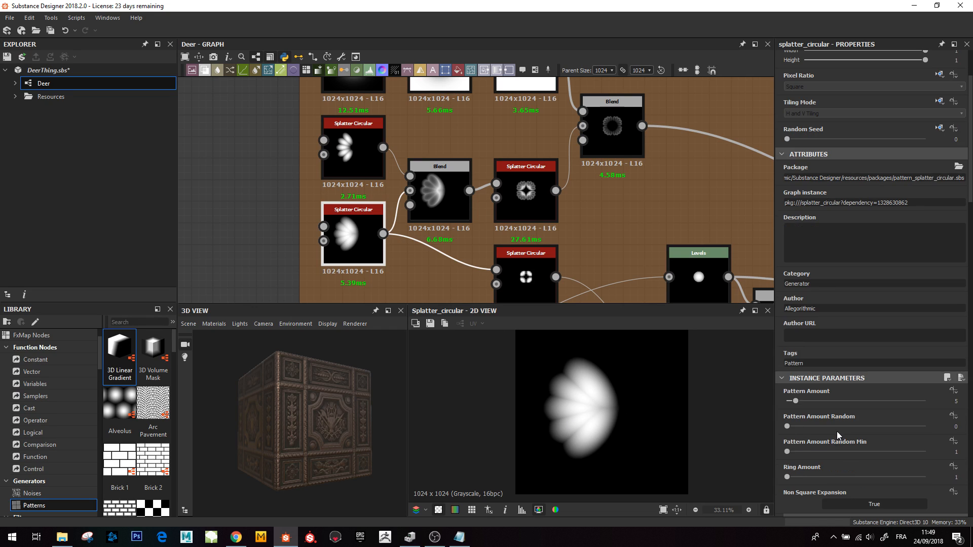
scroll(824, 431, "down", 1)
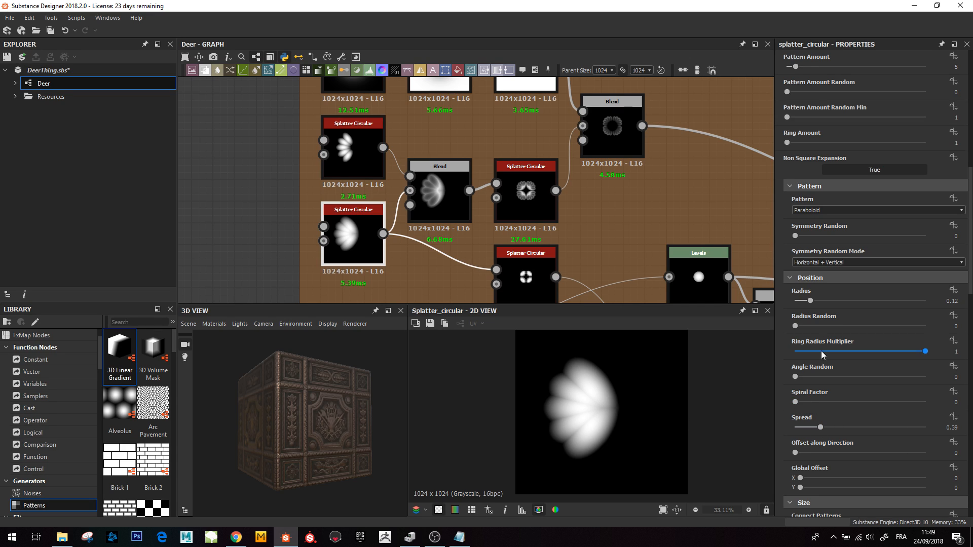
scroll(835, 219, "up", 7)
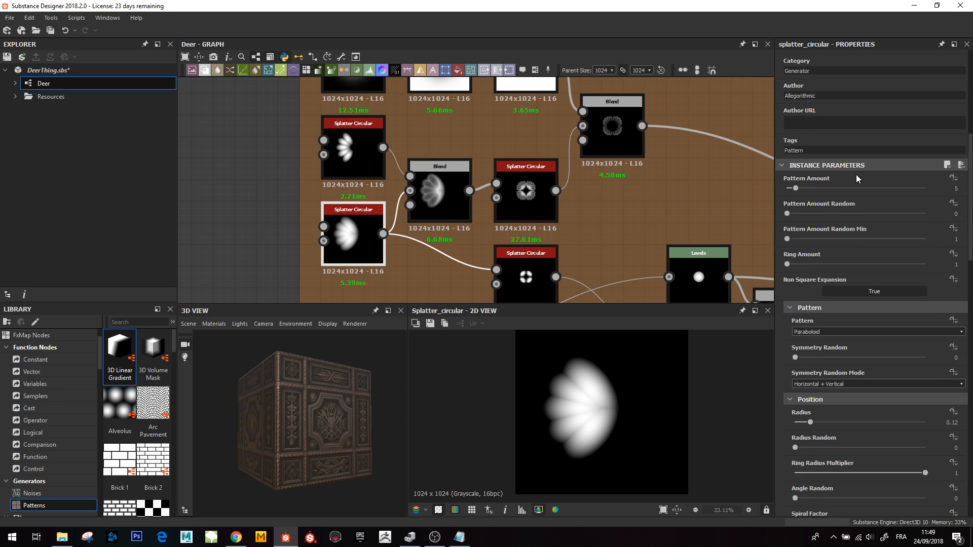
scroll(826, 412, "down", 1)
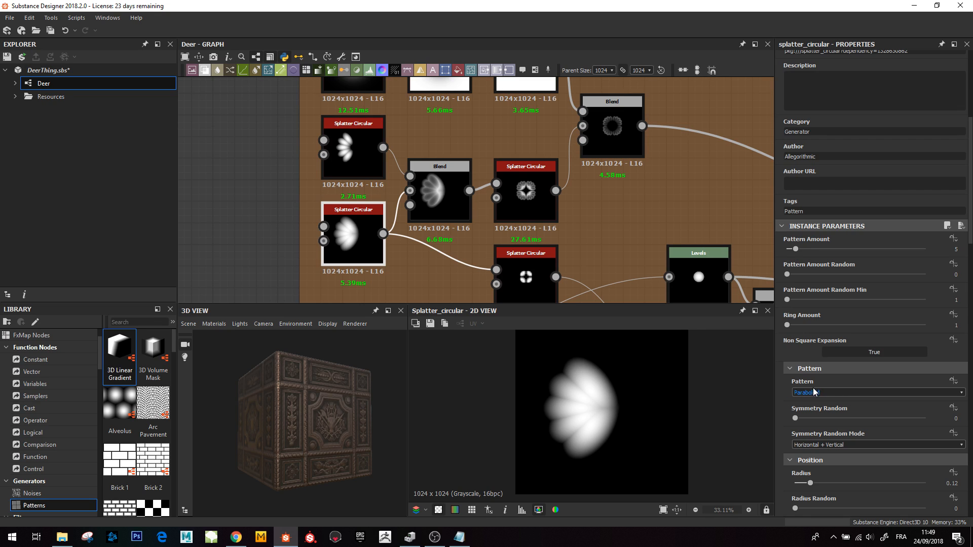
scroll(826, 390, "down", 4)
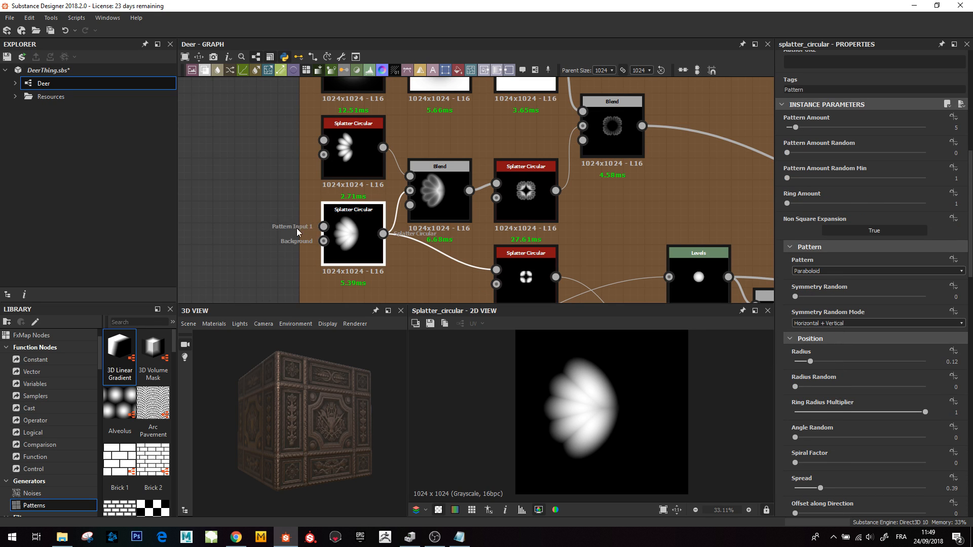
scroll(841, 420, "down", 5)
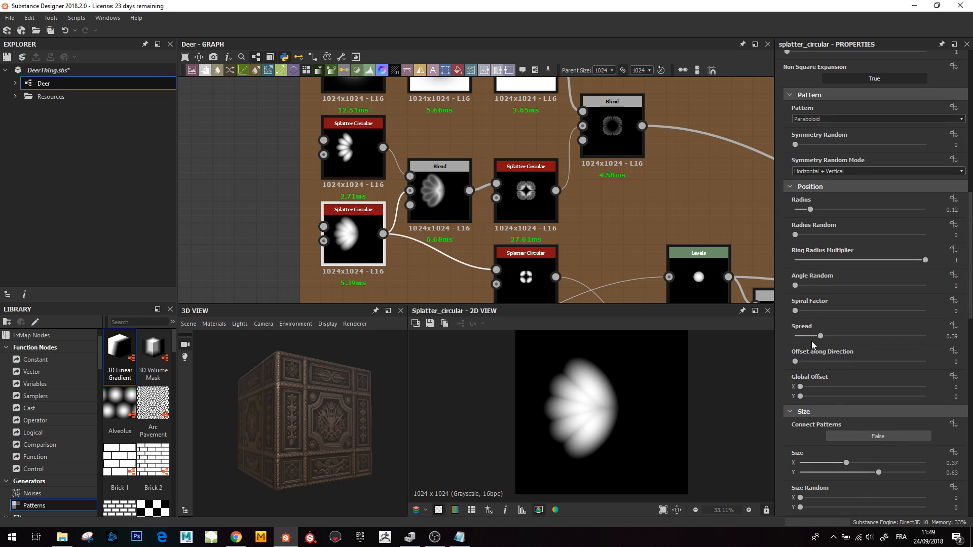
left_click_drag(821, 339, 814, 341)
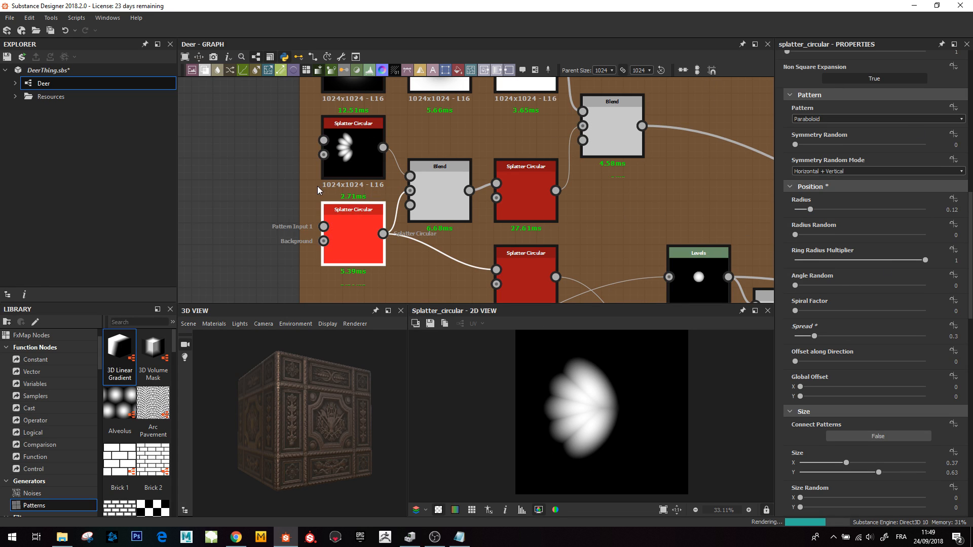
- Preview the Blend node that combines the two Splatter Circular fans
middle_click_drag(473, 189, 371, 190)
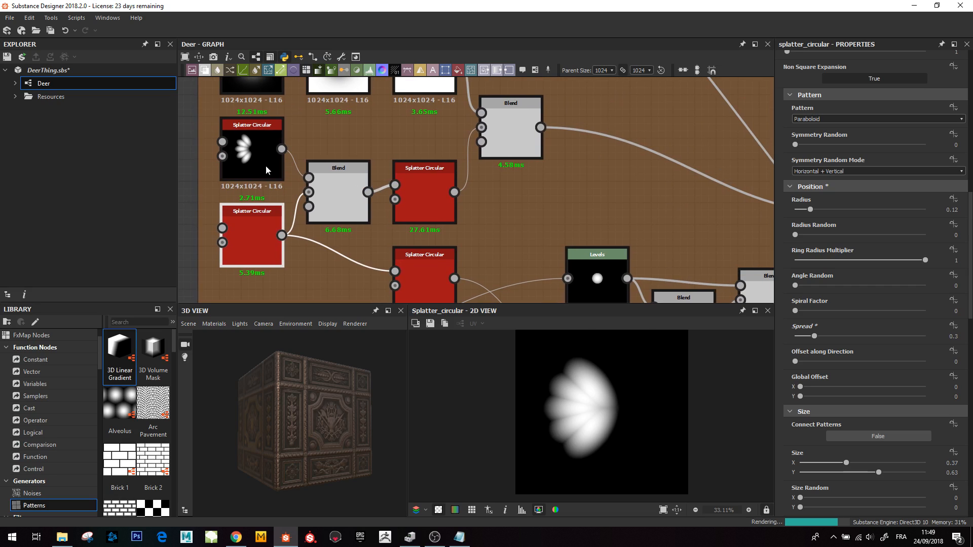
left_click(345, 199)
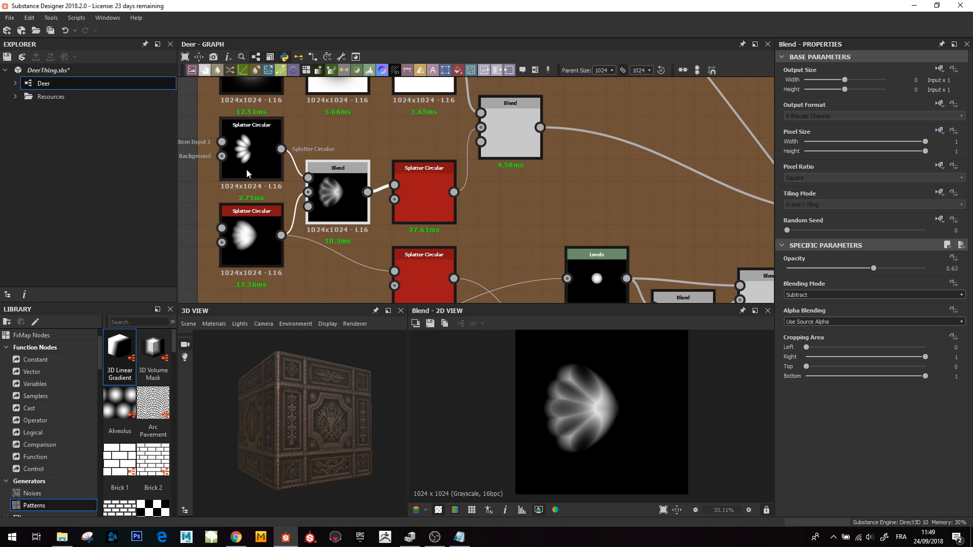
- Preview the upper Splatter Circular petal fan, then the Blend that combines both petal fans
middle_click_drag(253, 221, 339, 237)
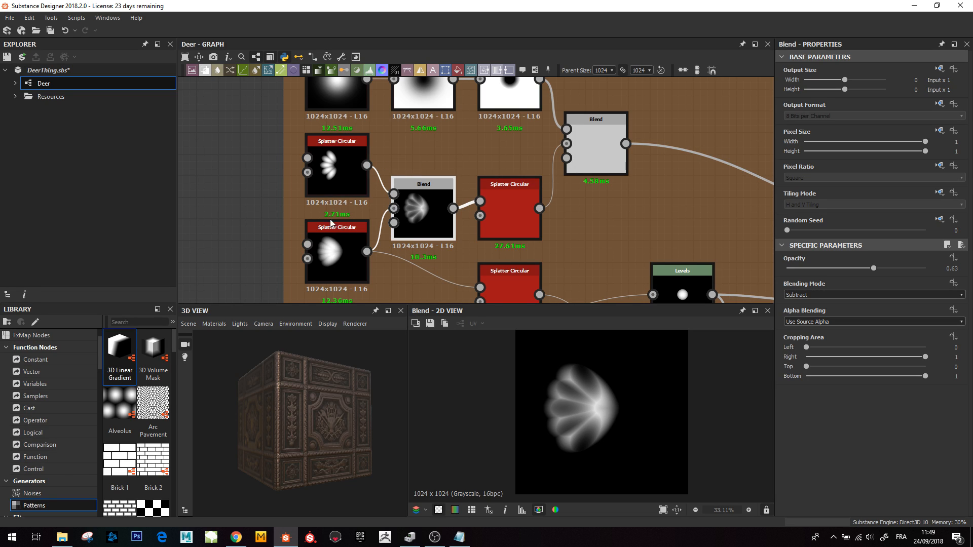
left_click(333, 252)
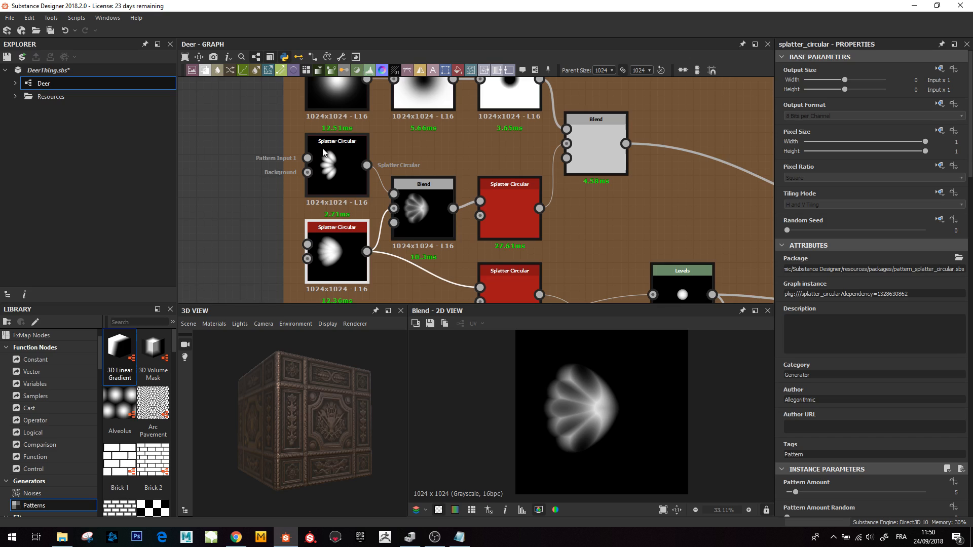
left_click(331, 177)
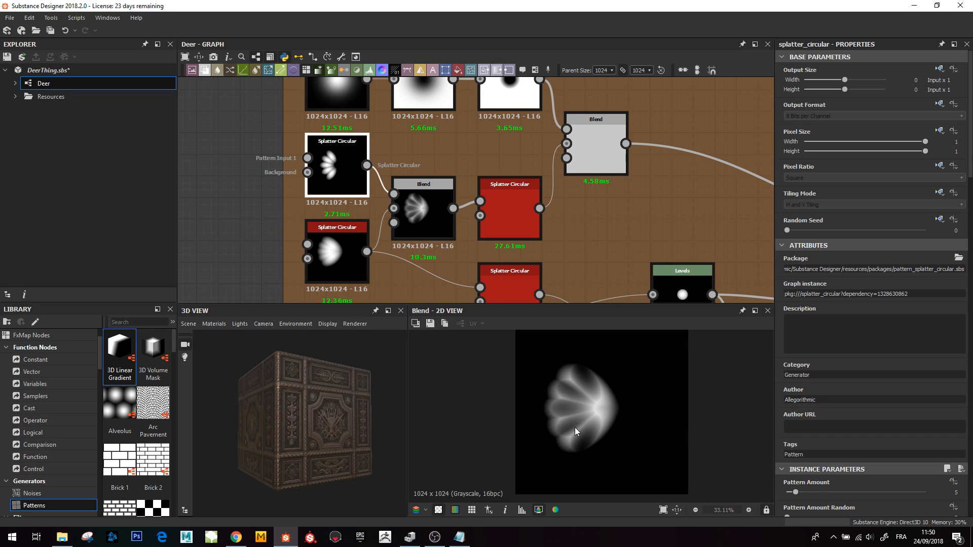
double_click(330, 174)
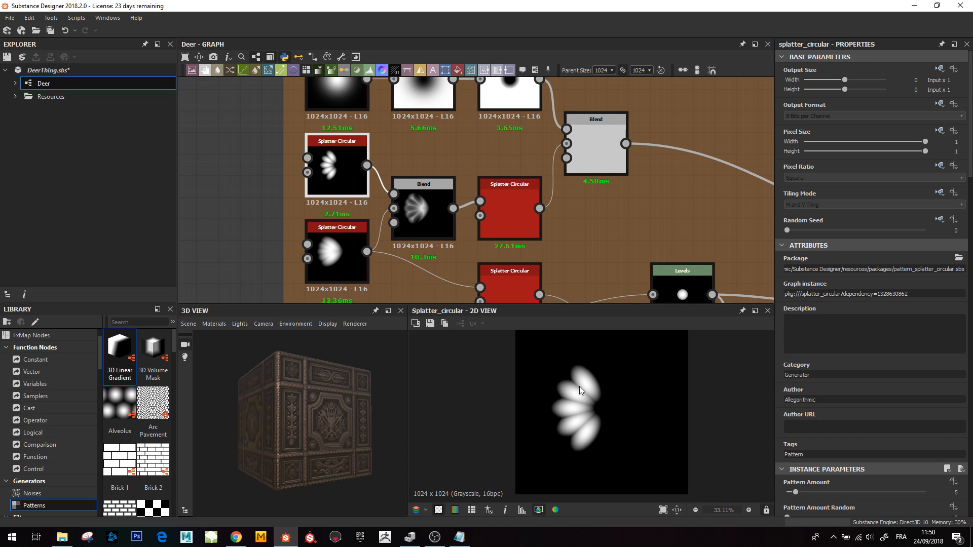
double_click(419, 215)
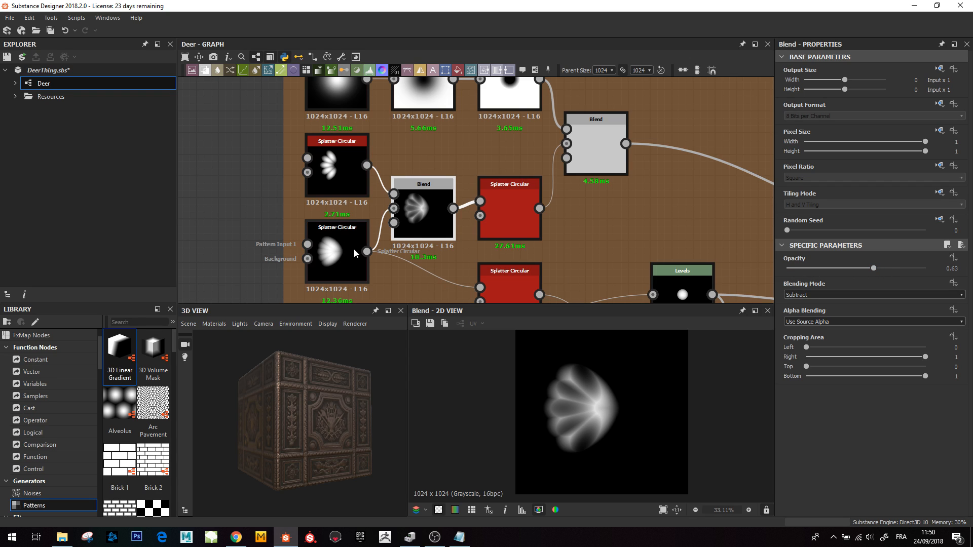
- Undo the last change to the lower Splatter Circular and preview the Blend combining the two fans again
left_click(330, 254)
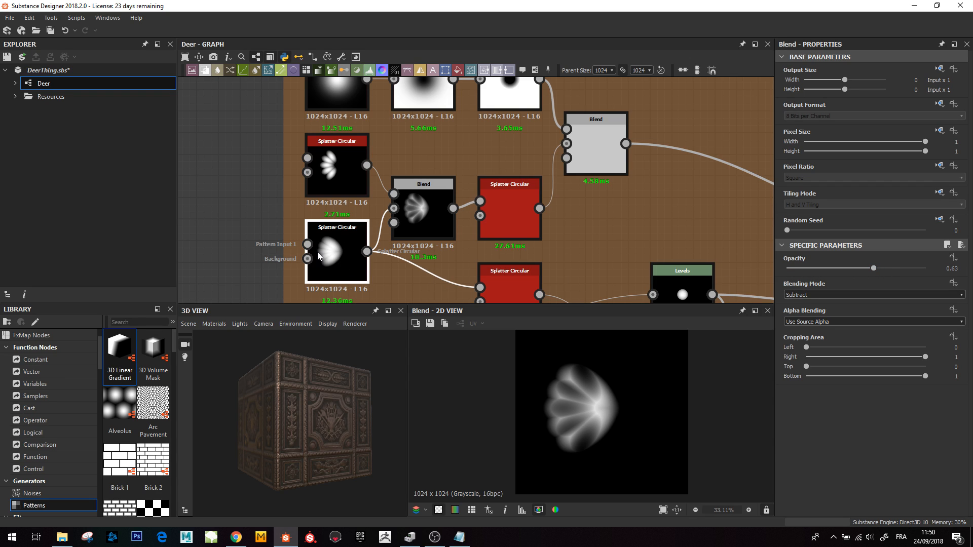
key("ctrl+z")
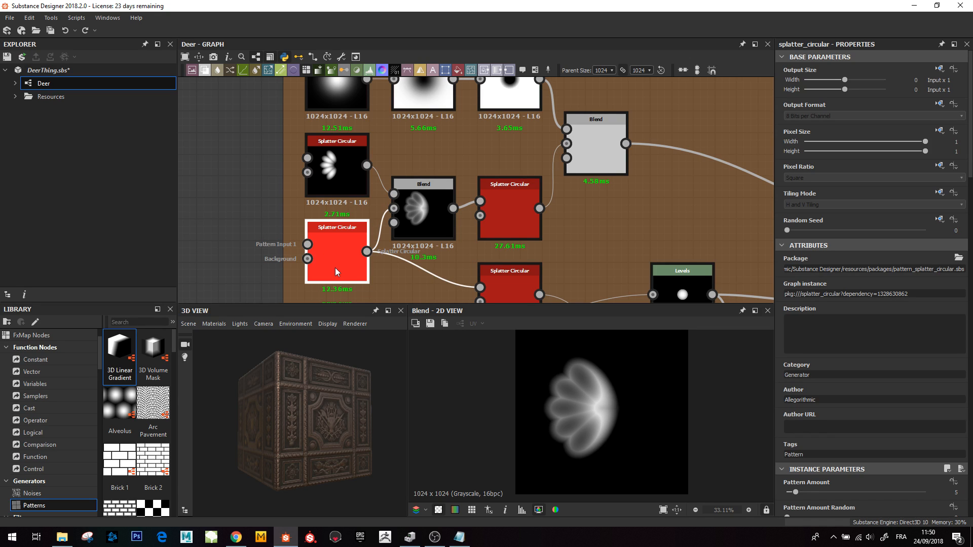
left_click(424, 198)
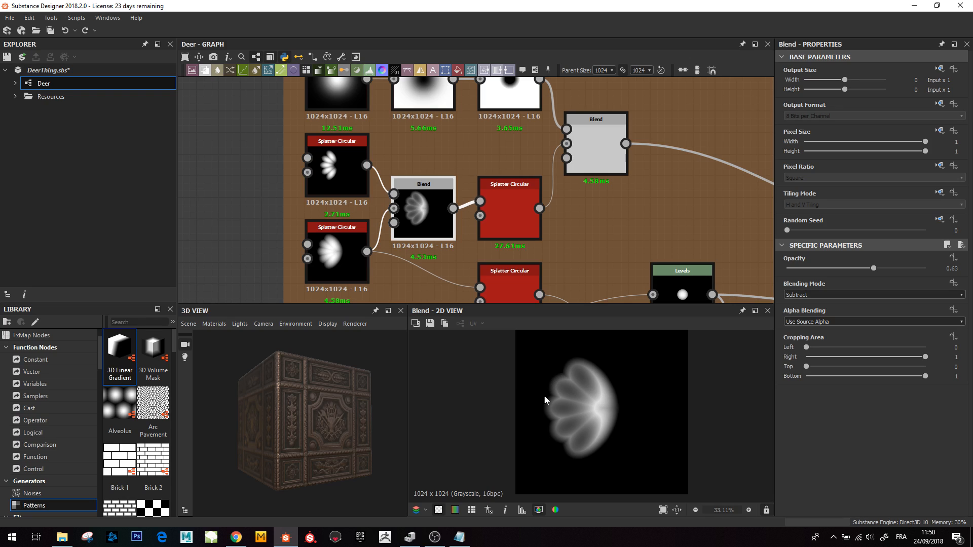
- Preview the Blend that multiplies the rosette with the circular Levels mask into a ring
middle_click_drag(566, 146, 506, 191)
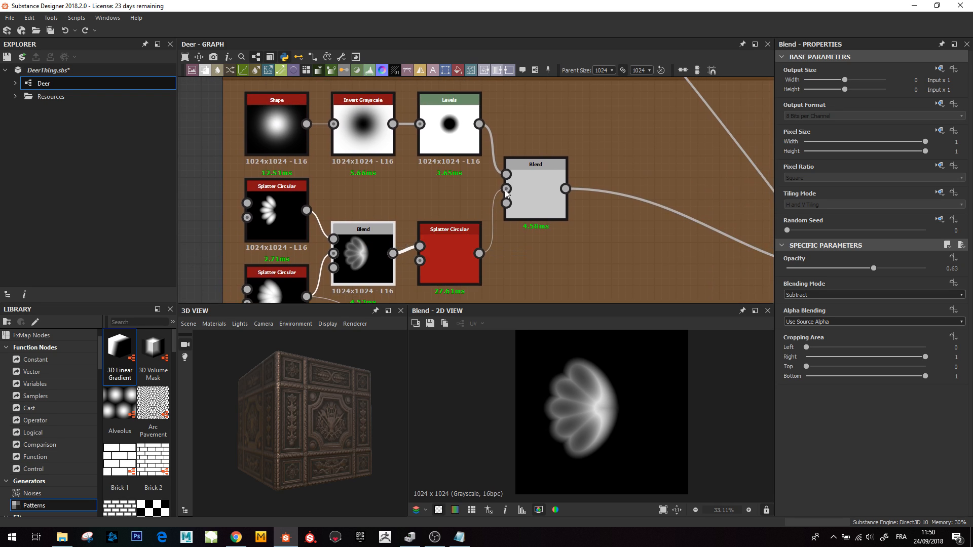
scroll(506, 191, "down", 2)
left_click(524, 195)
middle_click_drag(541, 219, 516, 193)
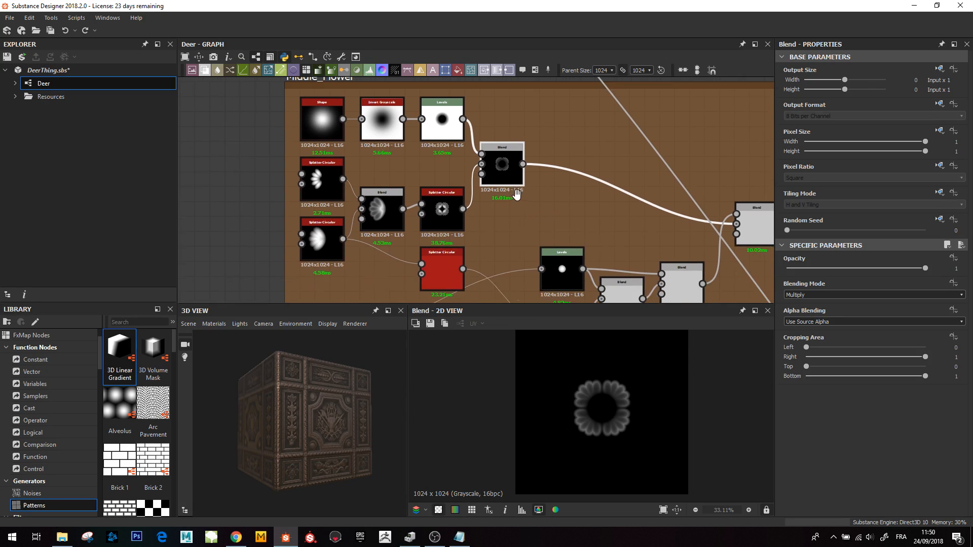
scroll(461, 189, "up", 4)
left_click(460, 190)
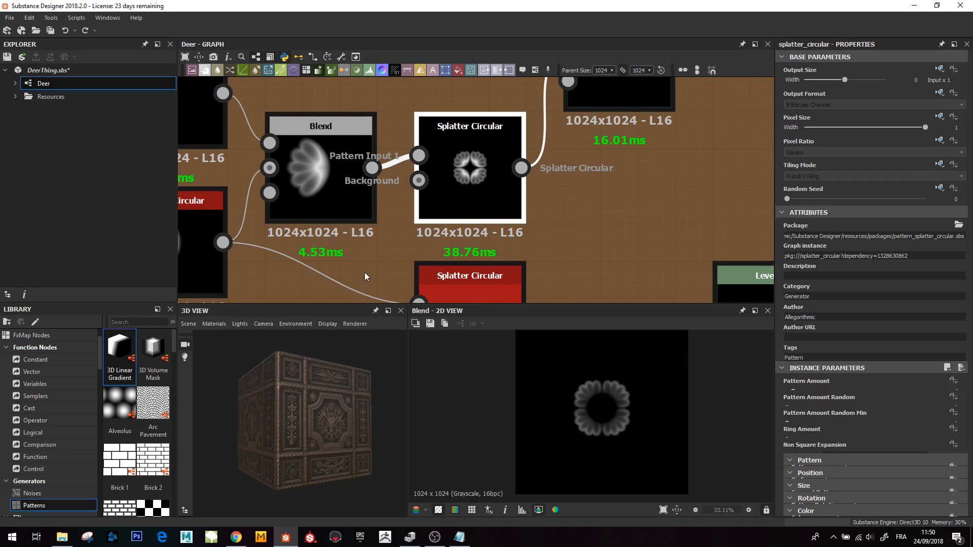
scroll(610, 403, "up", 4)
scroll(619, 335, "down", 4)
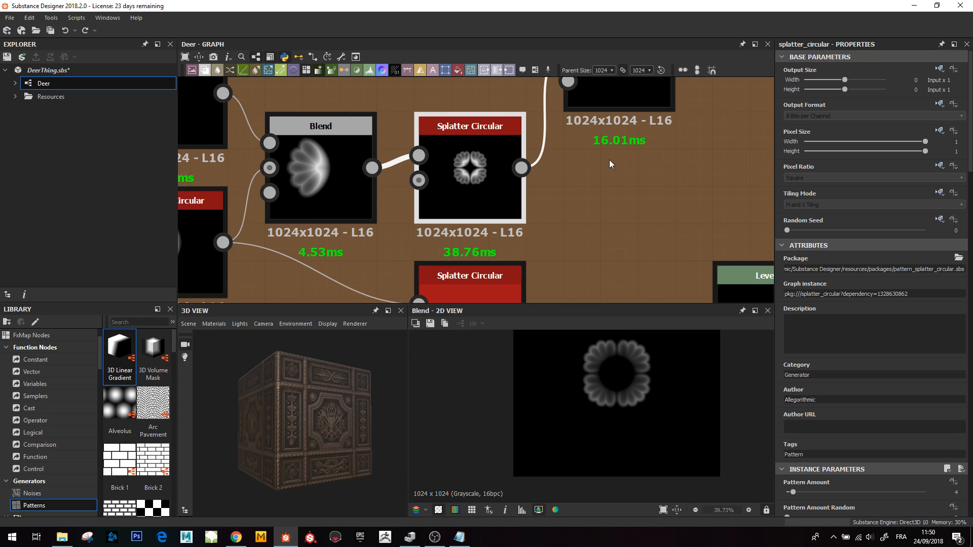
middle_click_drag(602, 116, 554, 229)
scroll(555, 228, "down", 3)
middle_click_drag(493, 198, 494, 210)
scroll(491, 197, "up", 4)
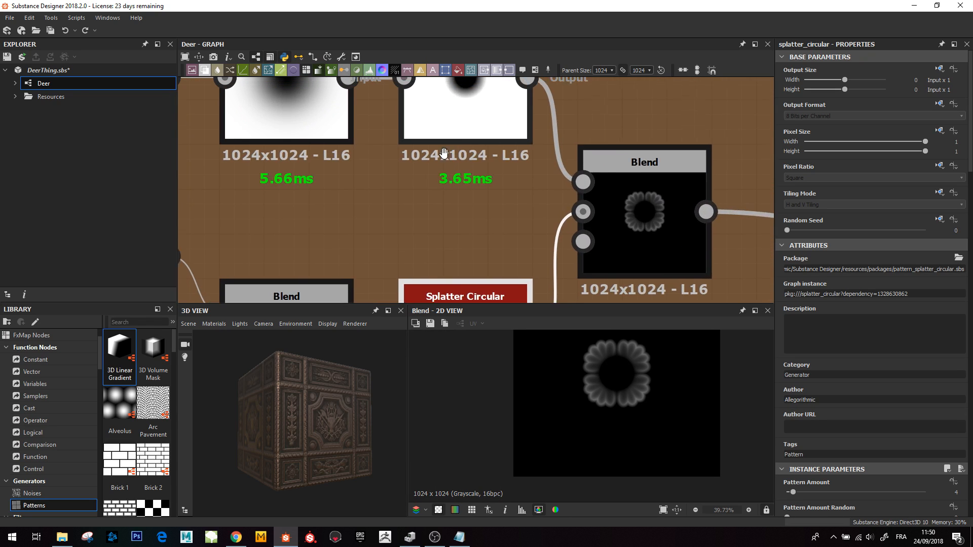
middle_click_drag(403, 136, 412, 193)
scroll(412, 192, "down", 3)
left_click(556, 247)
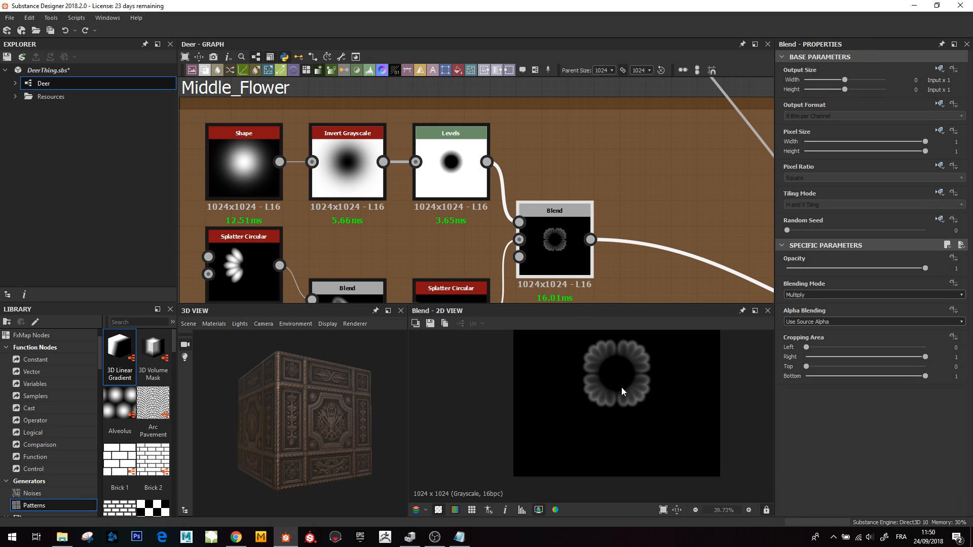
- Preview the Max (Lighten) Blend that puts the cross-hatched centre inside the ring of petals
scroll(625, 233, "down", 3)
middle_click_drag(678, 295, 499, 217)
middle_click_drag(626, 238, 628, 161)
left_click(626, 200)
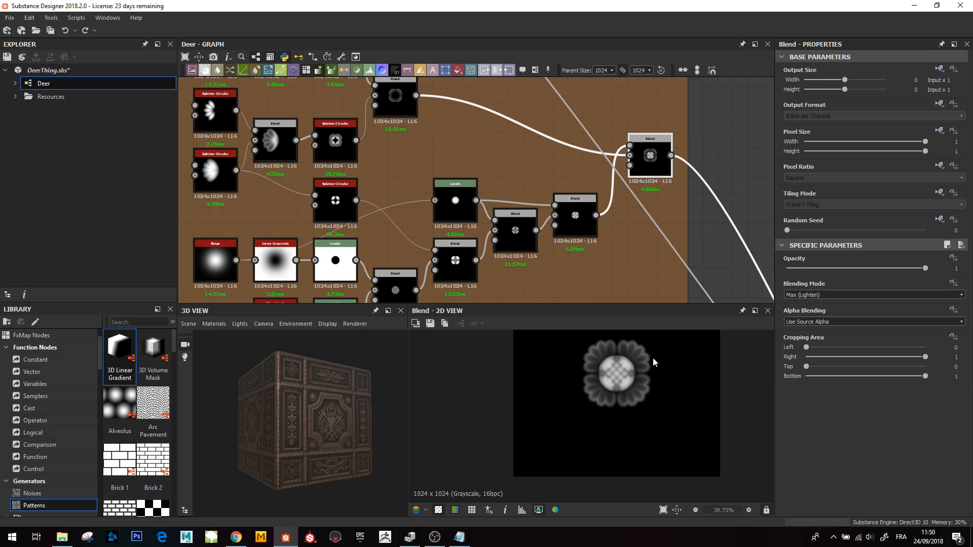
- Preview the Splatter Circular node that arranges four petal fans in a cross pattern
middle_click_drag(515, 226, 638, 188)
middle_click_drag(517, 216, 442, 199)
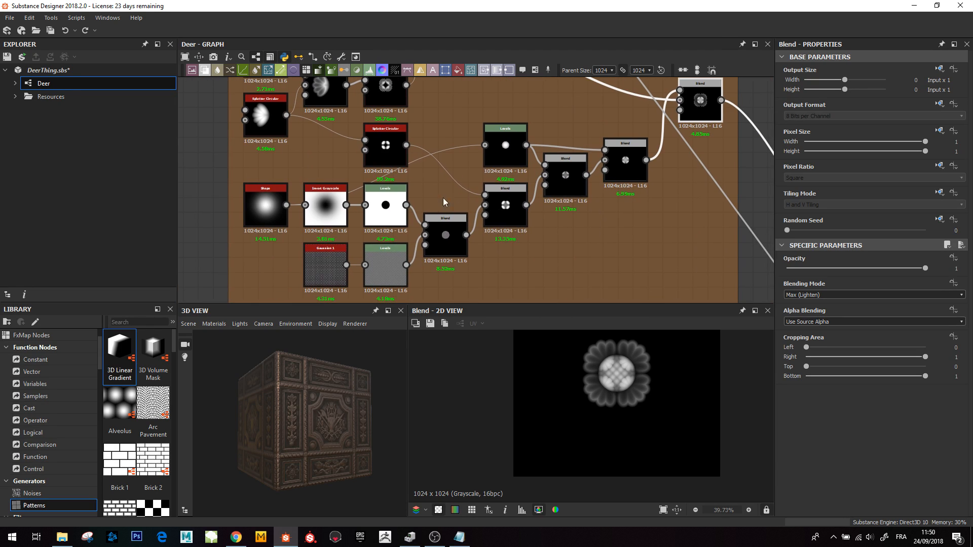
scroll(339, 156, "up", 3)
left_click(248, 154)
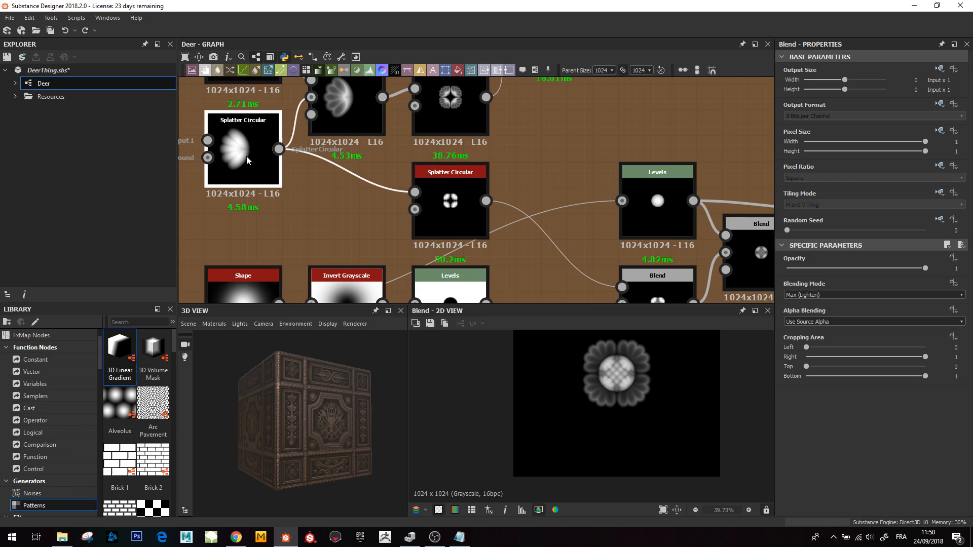
left_click(464, 231)
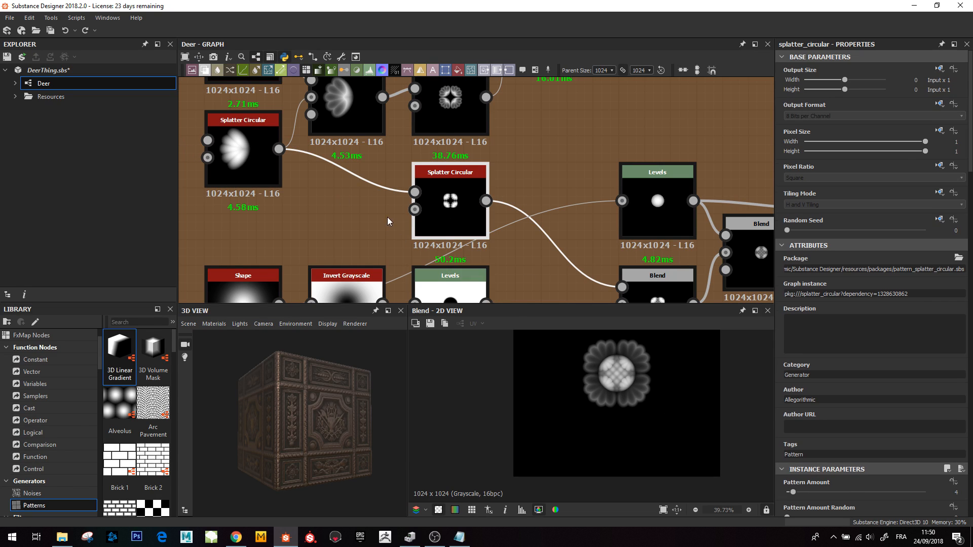
double_click(446, 218)
scroll(587, 393, "up", 4)
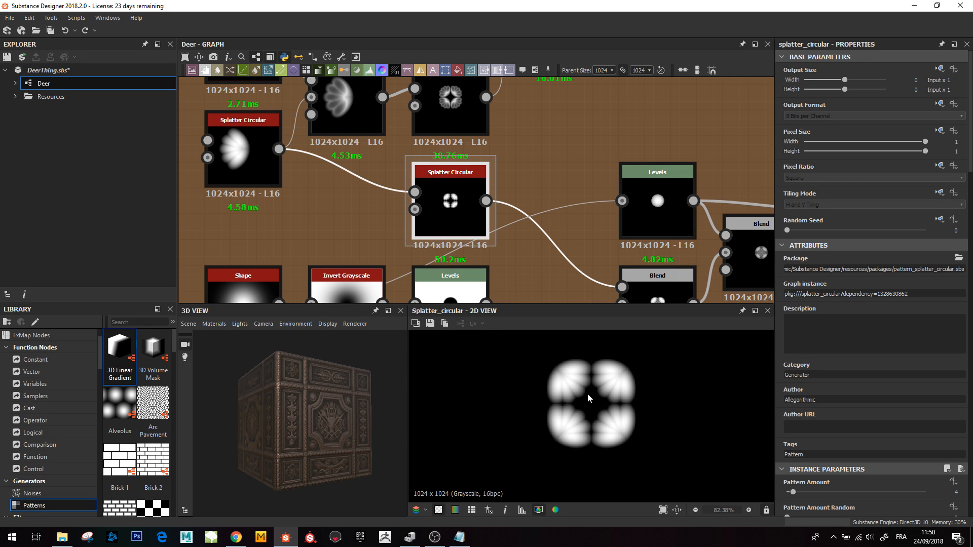
scroll(592, 238, "down", 3)
- Move to the lower branch and preview the Gaussian 1 dot pattern node
middle_click_drag(561, 257, 482, 203)
middle_click_drag(528, 240, 527, 226)
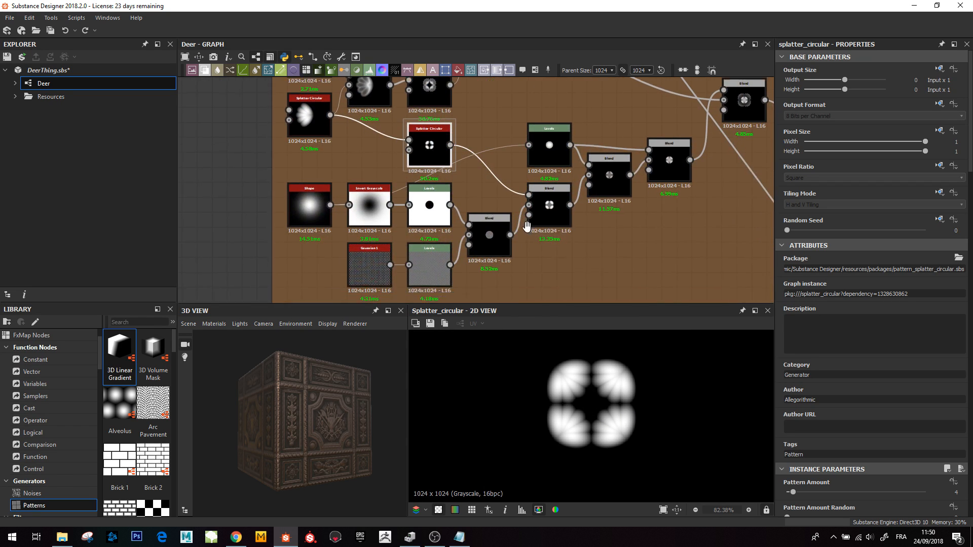
scroll(399, 232, "up", 3)
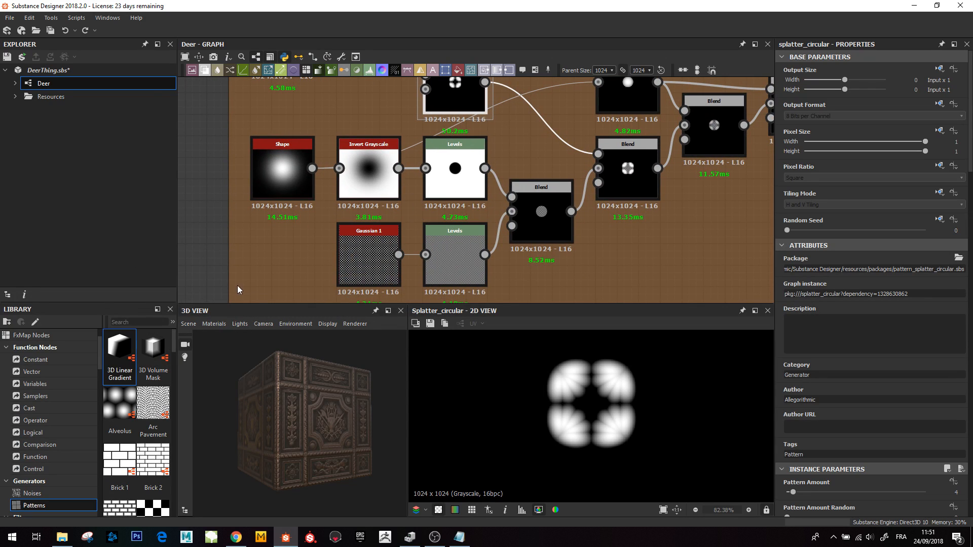
middle_click_drag(372, 202, 387, 177)
scroll(365, 232, "up", 3)
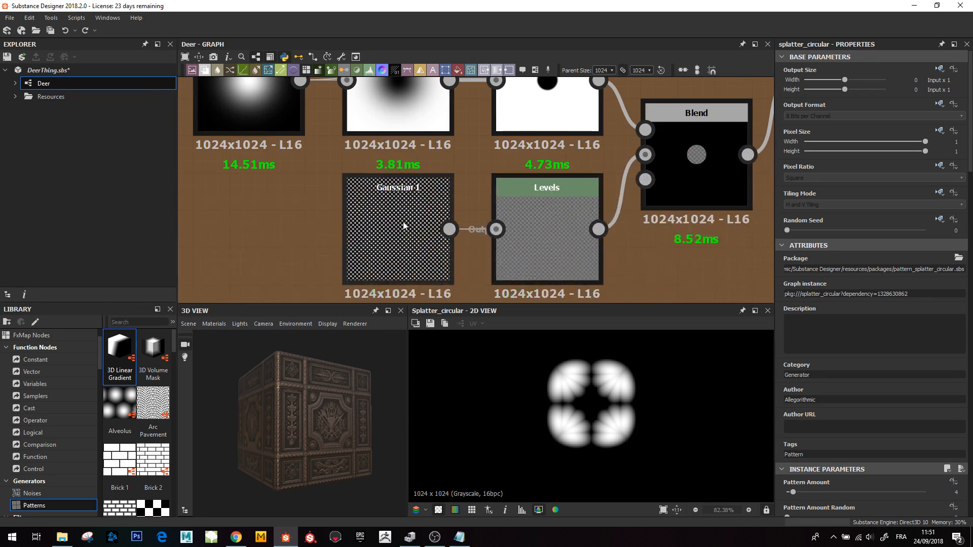
left_click(404, 222)
double_click(404, 225)
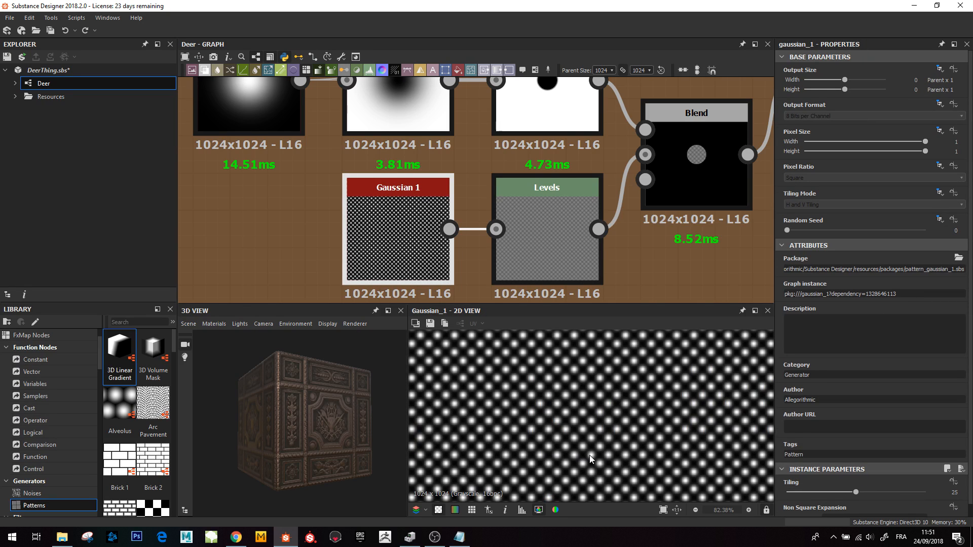
- Preview the Subtract Blend that fills the Levels disc with the Gaussian pattern
middle_click_drag(679, 167, 631, 234)
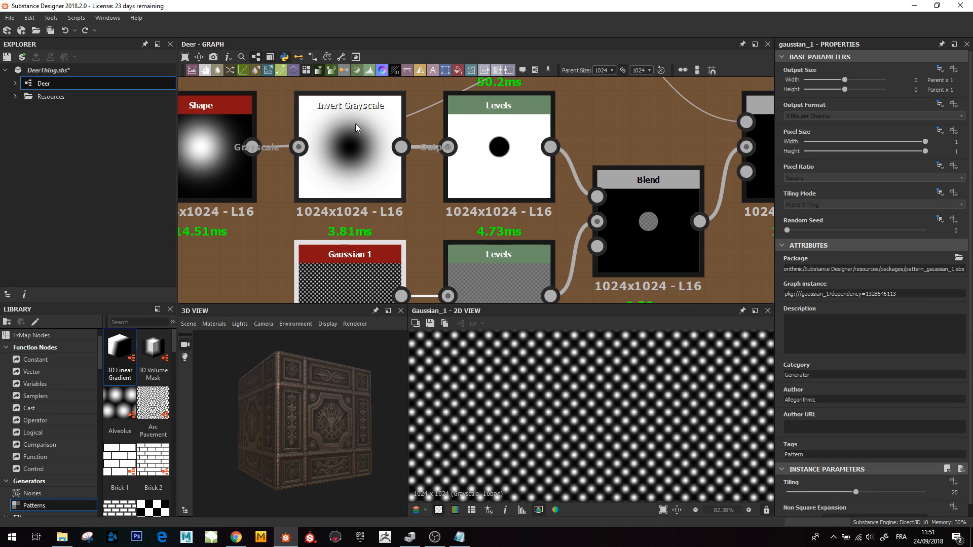
left_click(628, 239)
double_click(623, 249)
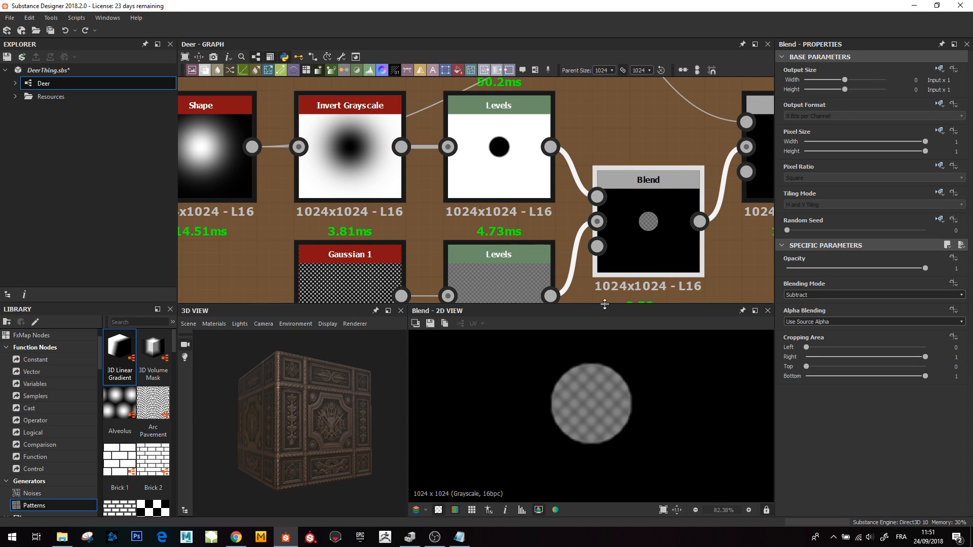
scroll(590, 418, "up", 2)
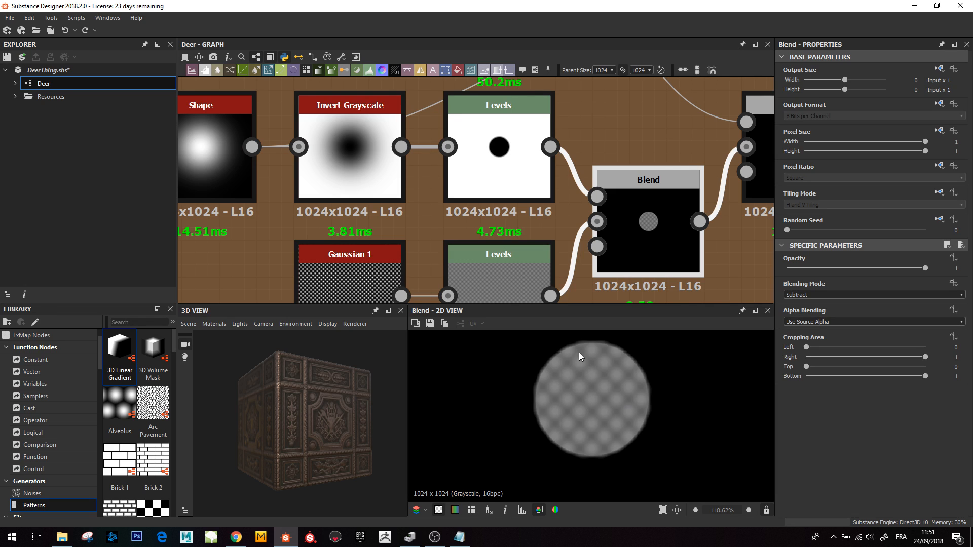
scroll(476, 206, "down", 4)
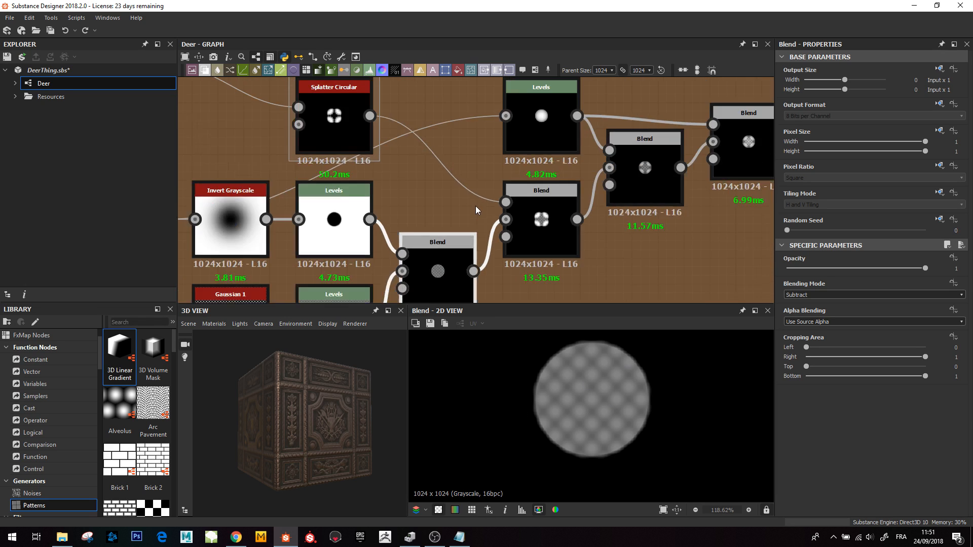
- Preview the Max (Lighten) Blend that combines the four petal fans with the patterned disc
scroll(470, 216, "up", 4)
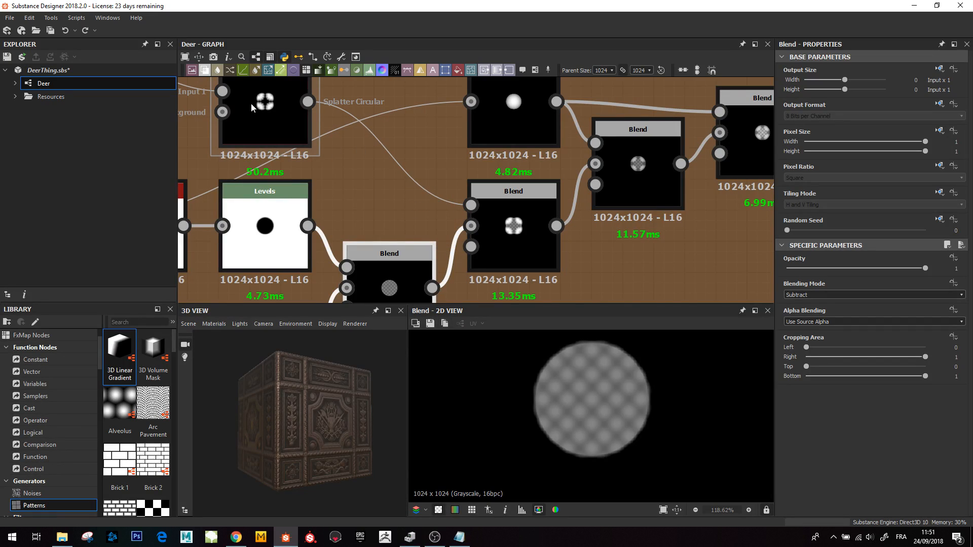
left_click(269, 112)
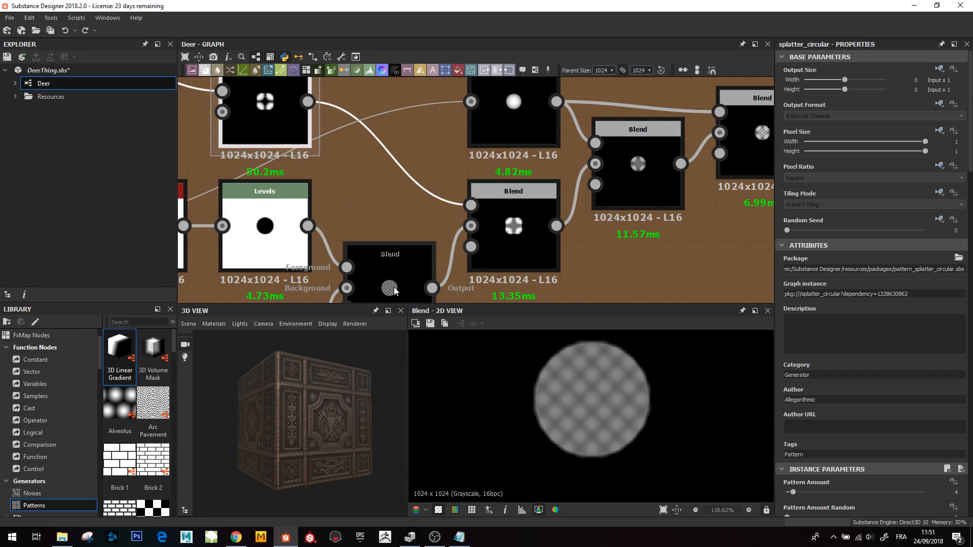
double_click(514, 239)
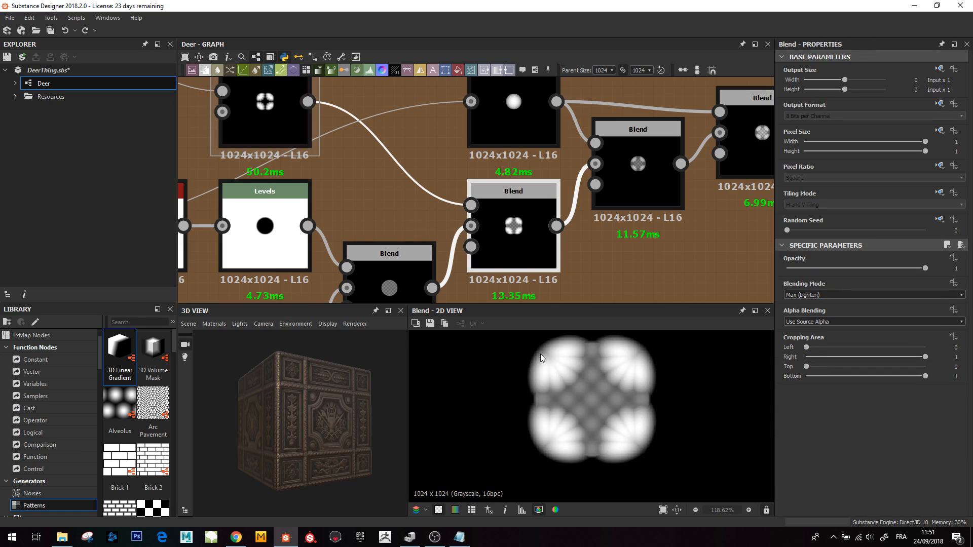
- Preview the soft Levels disc and the Multiply Blend that masks the cross rosette with it
middle_click_drag(502, 115, 487, 165)
double_click(555, 150)
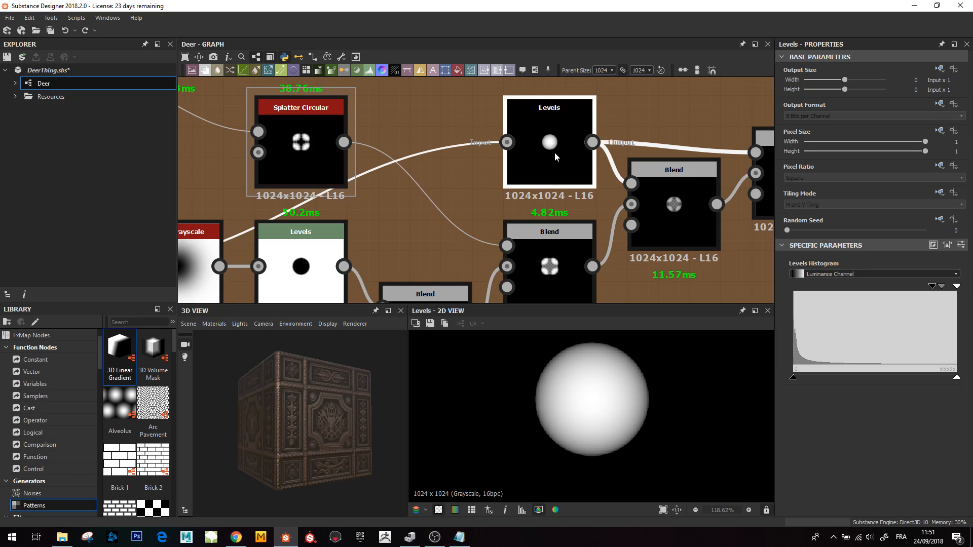
middle_click_drag(652, 213, 475, 211)
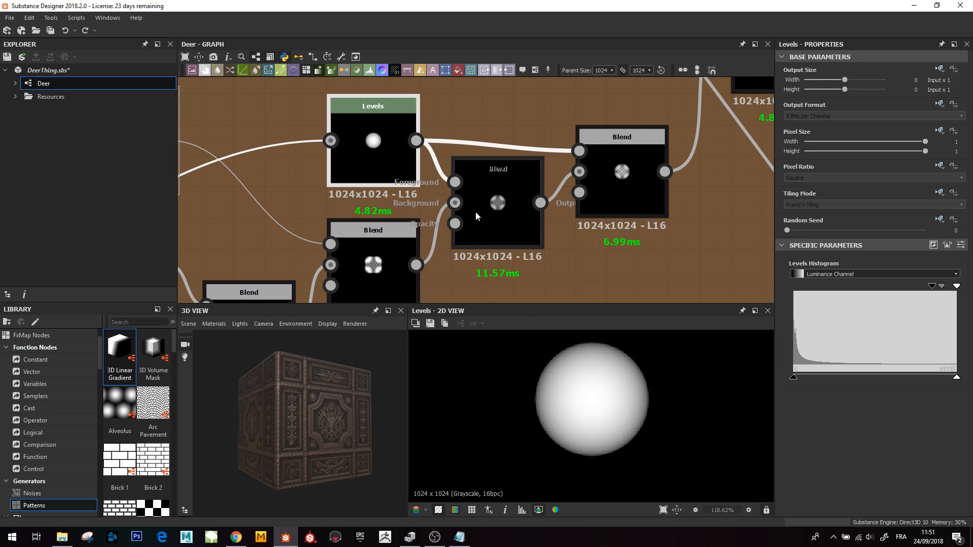
double_click(475, 211)
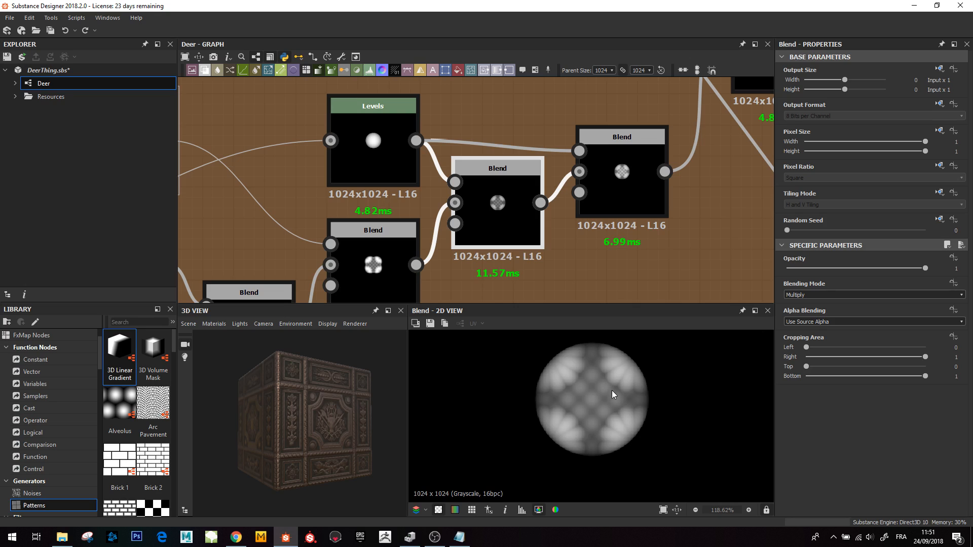
- Preview the next Overlay Blend node in the rosette chain
middle_click_drag(583, 416, 575, 447)
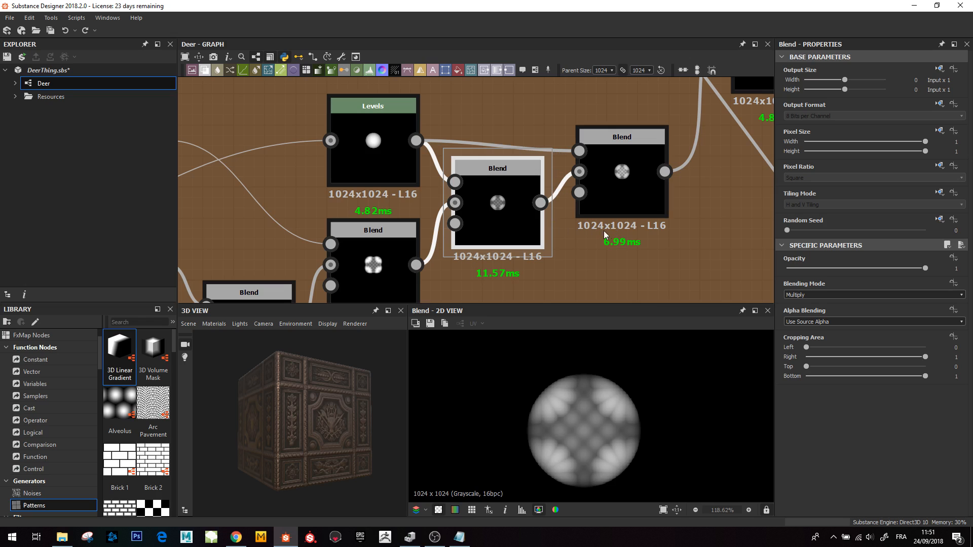
middle_click_drag(627, 183, 487, 187)
double_click(488, 188)
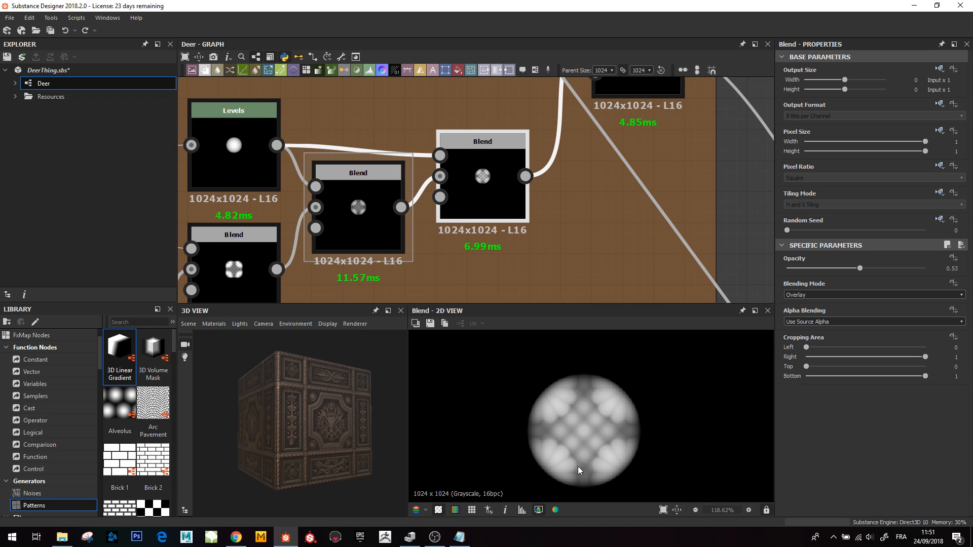
- Preview the Max (Lighten) Blend that surrounds the patterned disc with a ring of petals
scroll(578, 466, "down", 4)
middle_click_drag(640, 84, 559, 219)
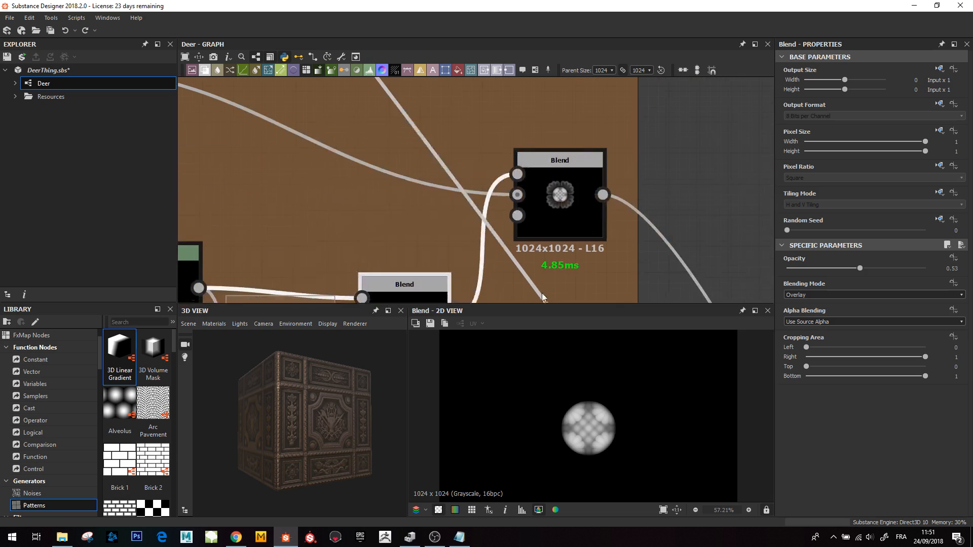
scroll(535, 234, "down", 3)
double_click(541, 222)
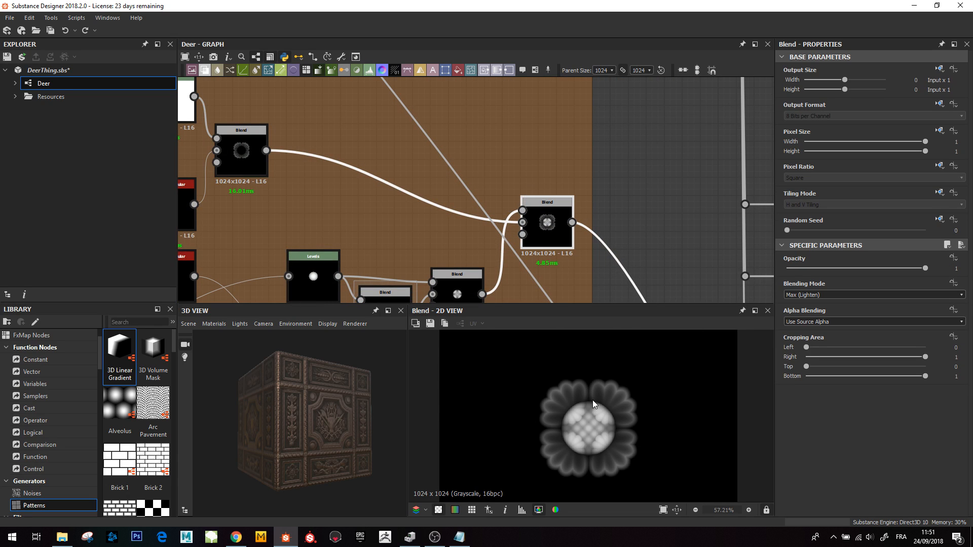
- Preview the Blend that adds four large petal clusters around the central rosette
scroll(590, 224, "down", 3)
middle_click_drag(595, 248, 500, 86)
middle_click_drag(615, 299, 481, 112)
middle_click_drag(618, 291, 481, 128)
middle_click_drag(603, 258, 490, 135)
middle_click_drag(613, 289, 491, 139)
scroll(552, 239, "down", 3)
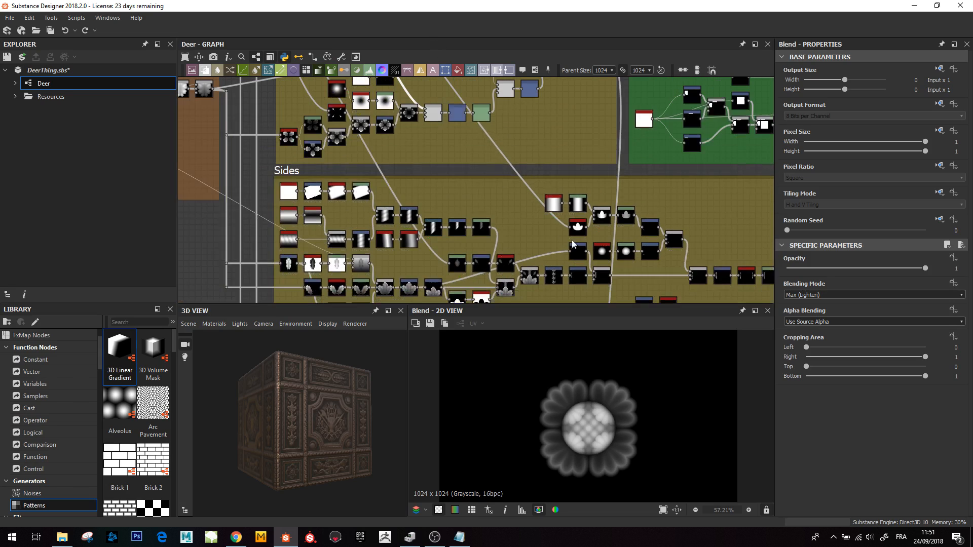
middle_click_drag(572, 244, 694, 373)
middle_click_drag(412, 98, 445, 158)
middle_click_drag(596, 280, 499, 187)
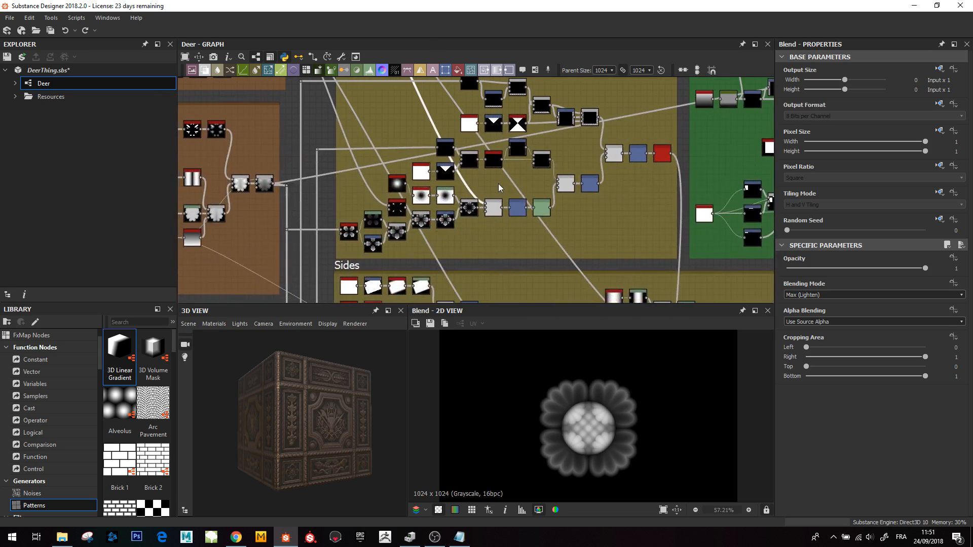
scroll(499, 186, "up", 1)
left_click(493, 218)
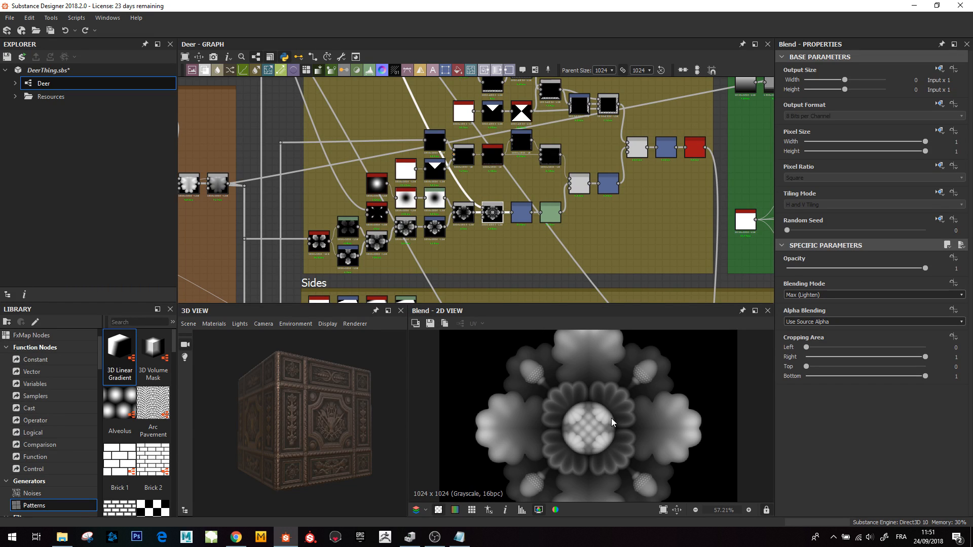
- Preview the Transformation 2D and Levels nodes that follow the rosette blends
scroll(611, 418, "down", 3)
scroll(471, 186, "up", 5)
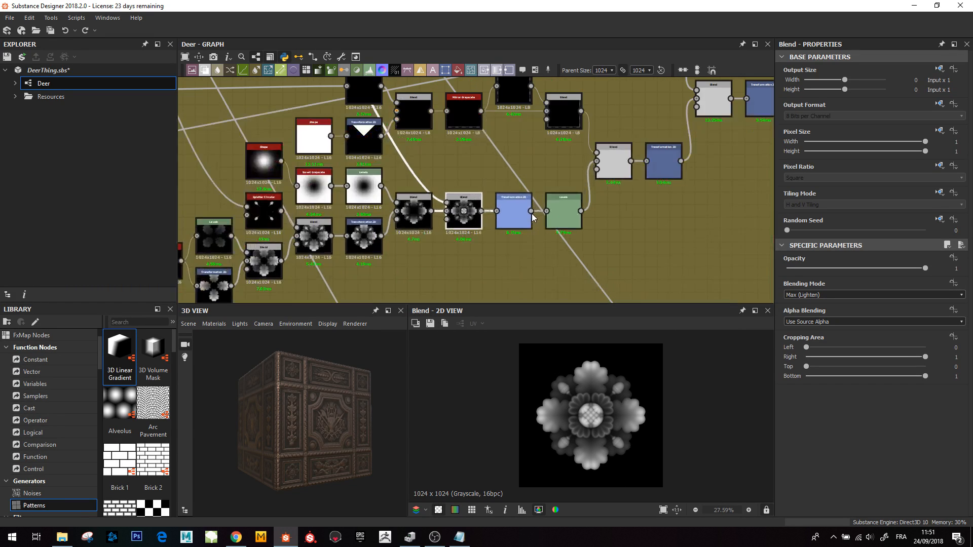
left_click(509, 218)
left_click(581, 223)
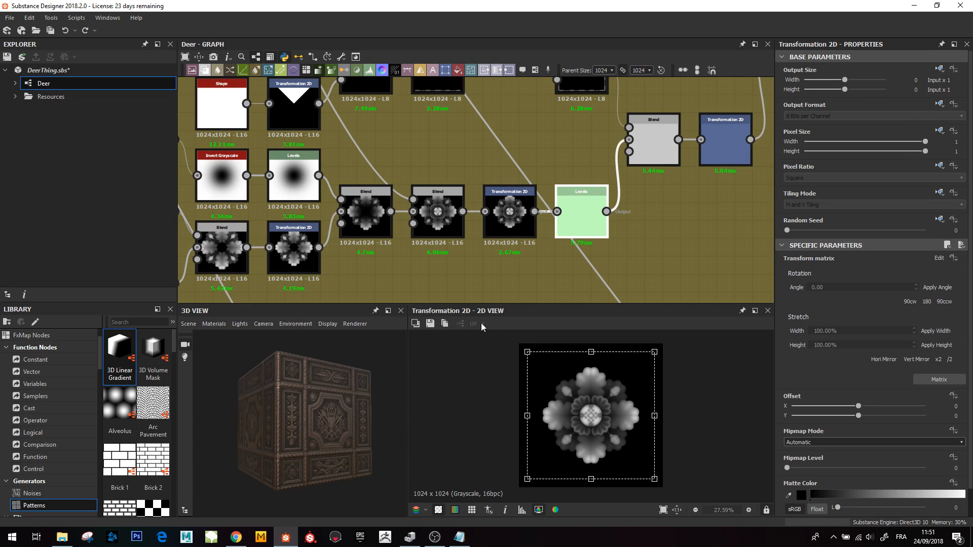
left_click(504, 215)
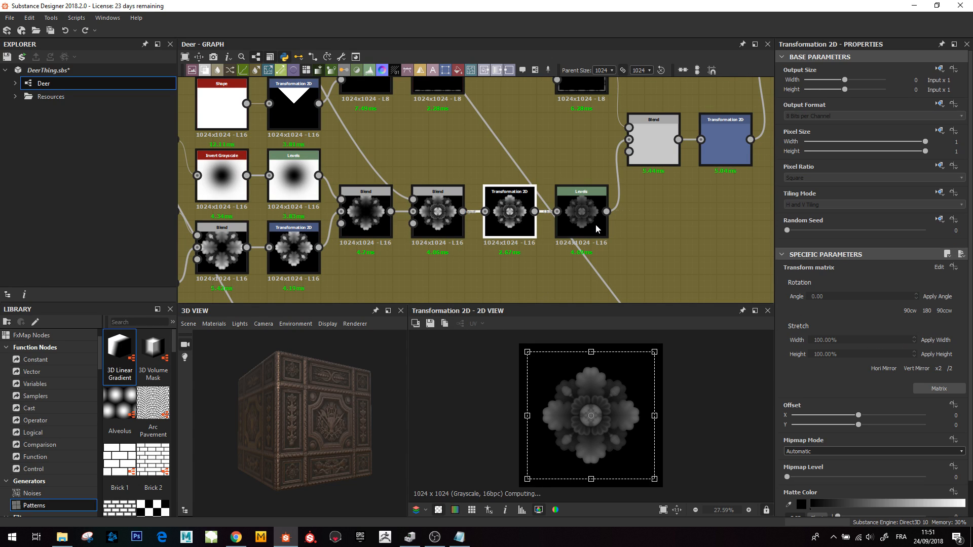
left_click(581, 218)
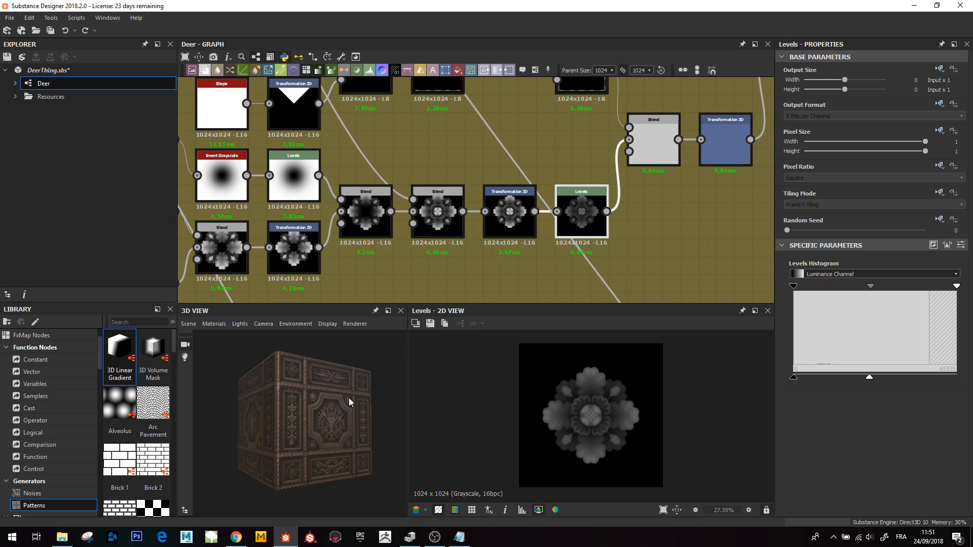
- Orbit and zoom the 3D view to inspect the carved rosette on the panel
left_click_drag(307, 385, 242, 385)
scroll(308, 370, "up", 4)
middle_click_drag(297, 369, 311, 406)
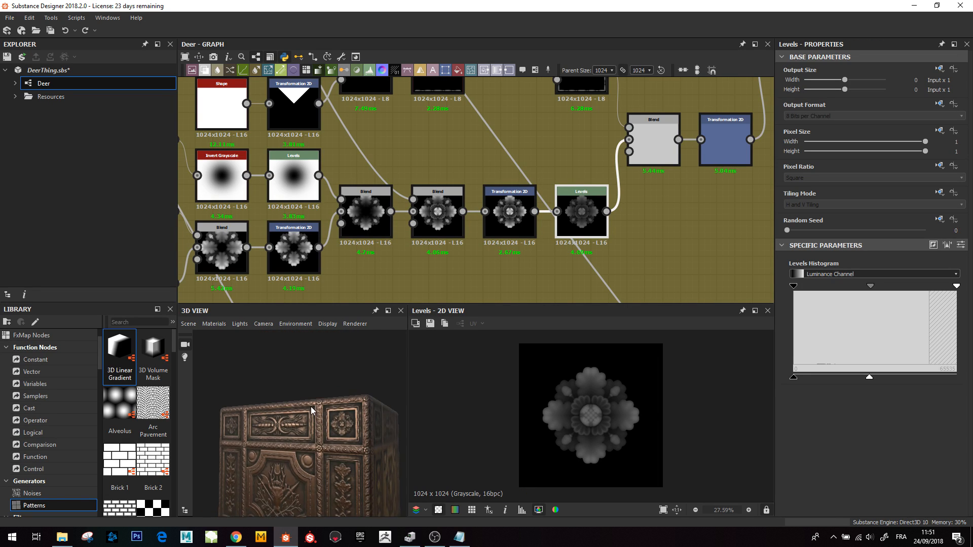
mouse_move(311, 406)
left_mouse_down()
mouse_move(288, 410)
mouse_move(318, 405)
left_mouse_up()
scroll(289, 409, "up", 4)
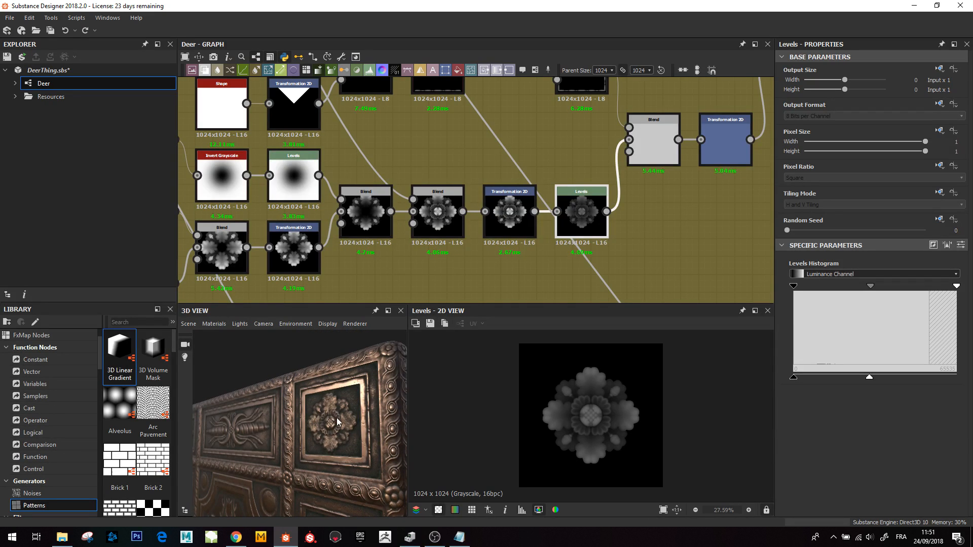
- Preview the Transformation 2D rosette and the Blend that frames it with a border
left_click(510, 212)
scroll(596, 429, "up", 3)
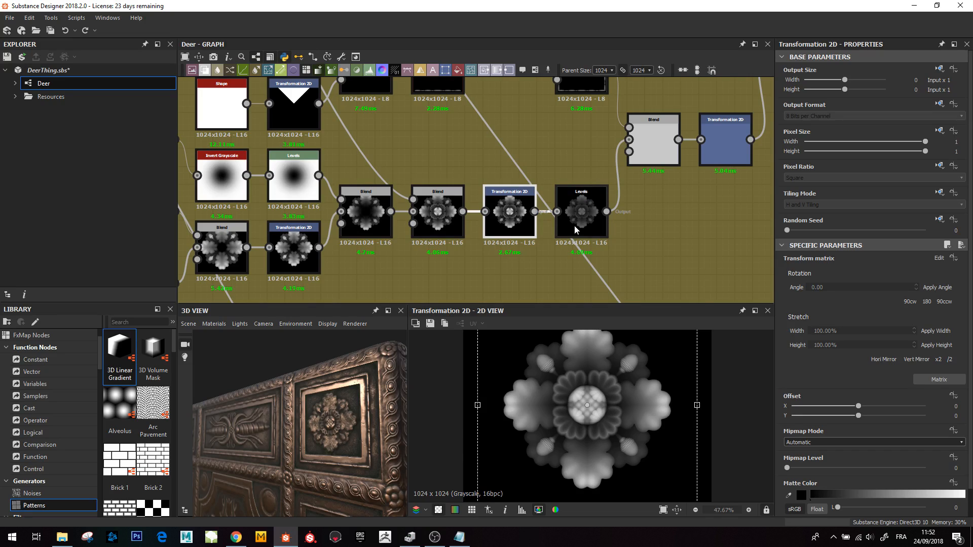
left_click_drag(606, 211, 629, 139)
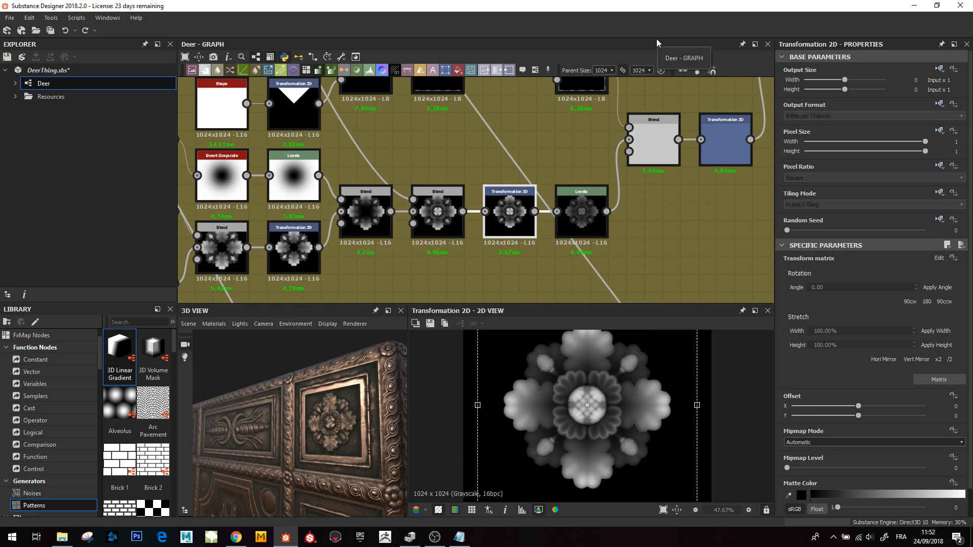
left_click(658, 158)
scroll(579, 411, "down", 3)
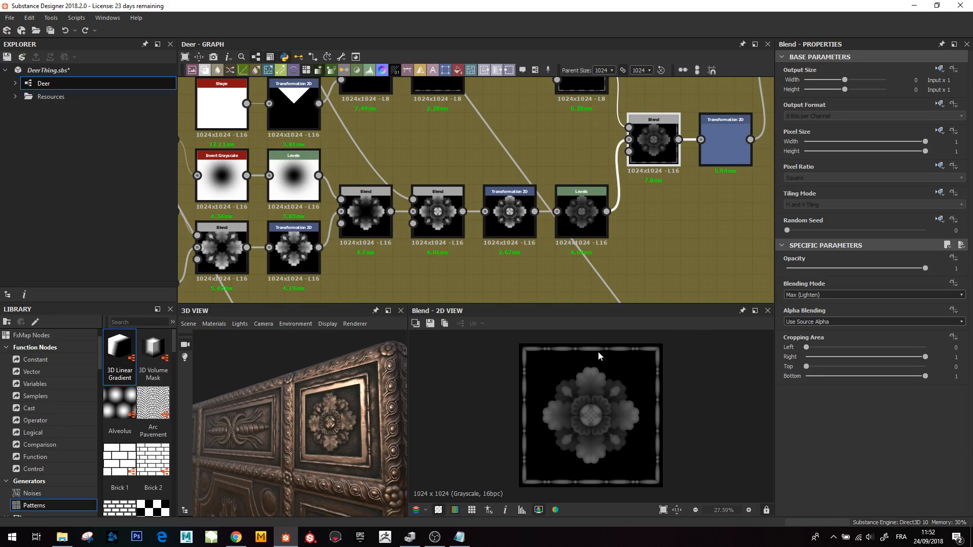
middle_click_drag(608, 227, 606, 237)
scroll(536, 366, "up", 3)
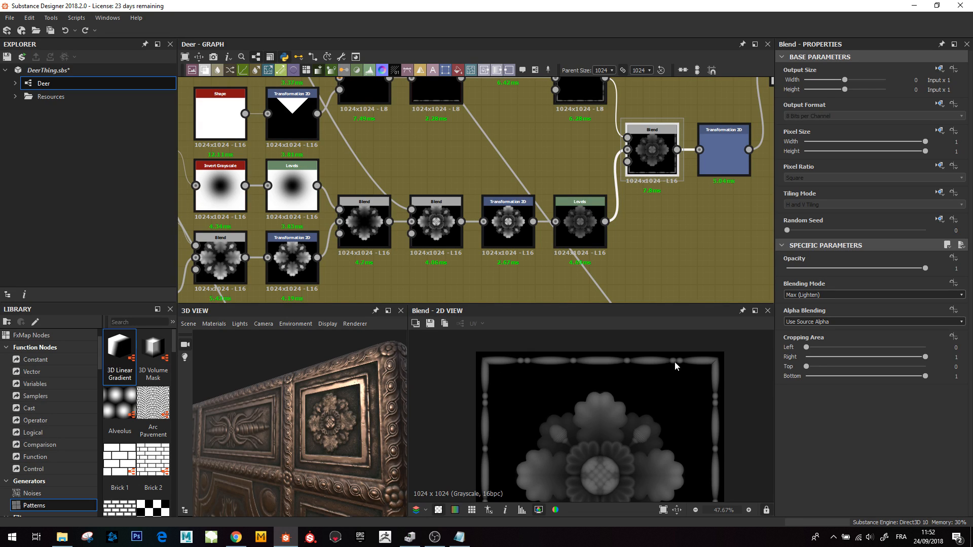
- Inspect the carved panel and its corner rosettes from several angles in the 3D view
left_click_drag(341, 431, 371, 419)
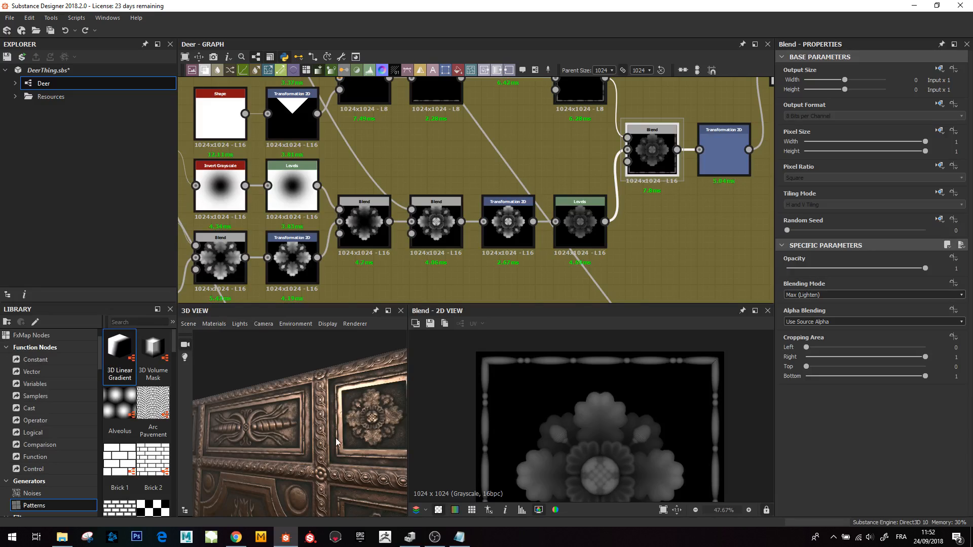
left_click(582, 221)
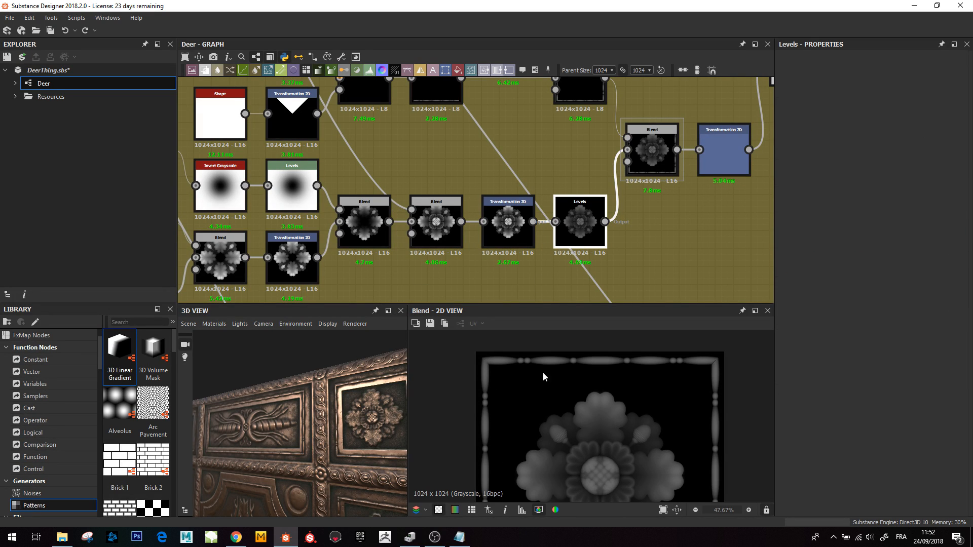
scroll(614, 187, "down", 4)
middle_click_drag(564, 246, 487, 324)
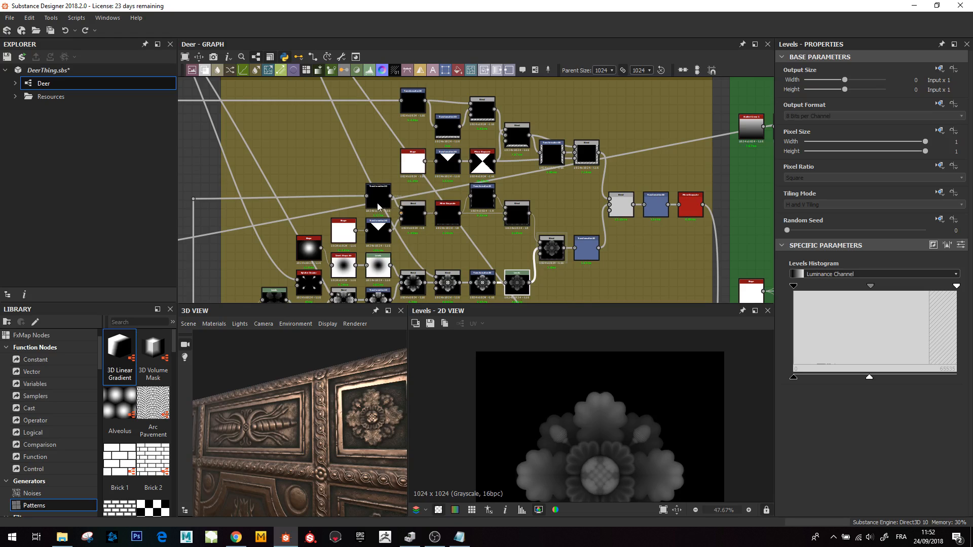
left_click_drag(368, 482, 336, 431)
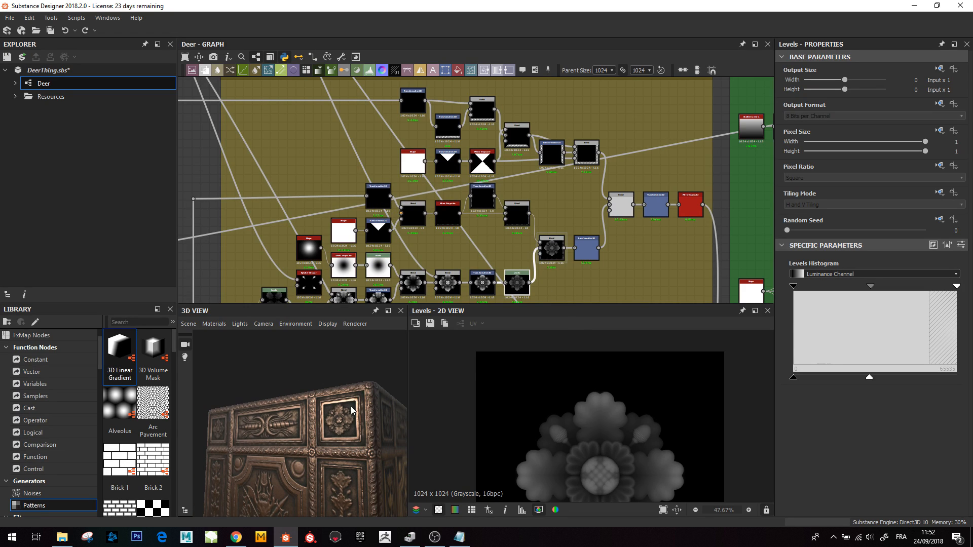
left_click_drag(267, 434, 335, 438)
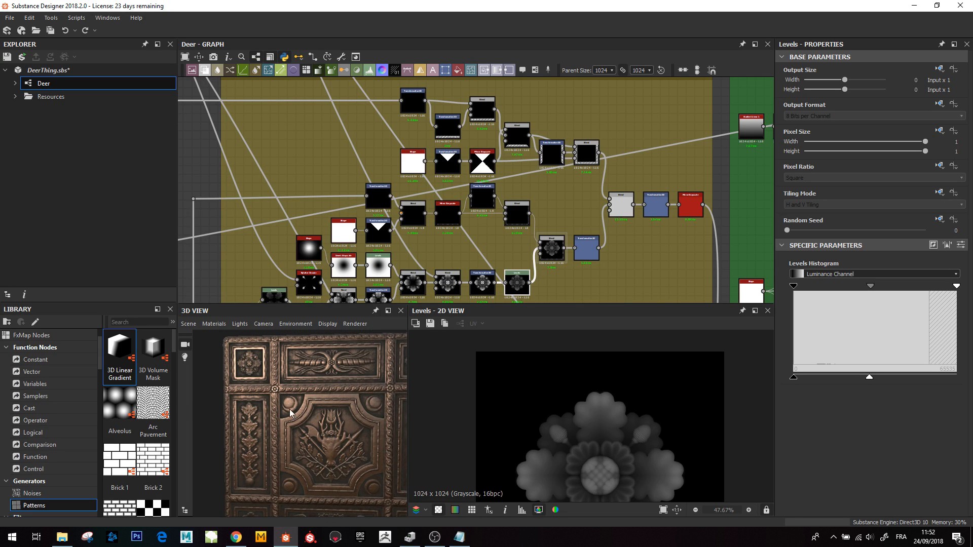
scroll(291, 413, "up", 2)
scroll(565, 223, "up", 2)
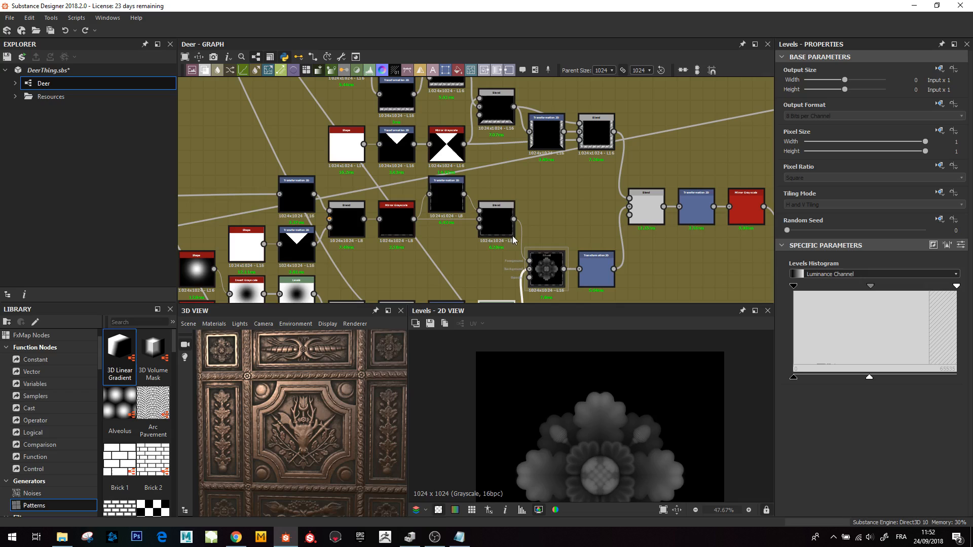
- Preview the disc and stretched ellipse Transformation 2D nodes and their Blend in the Thin_Border frame
middle_click_drag(390, 204, 577, 201)
scroll(573, 205, "up", 2)
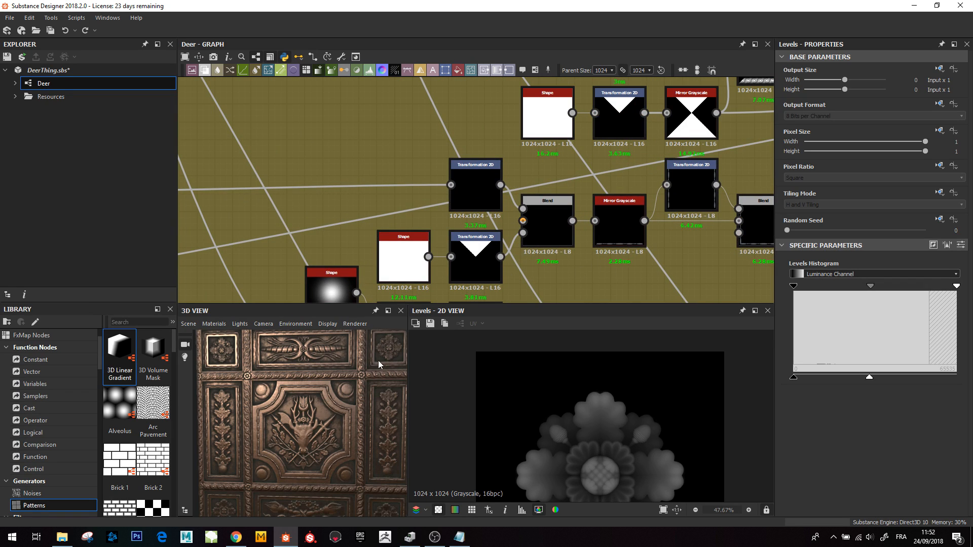
scroll(469, 175, "up", 2)
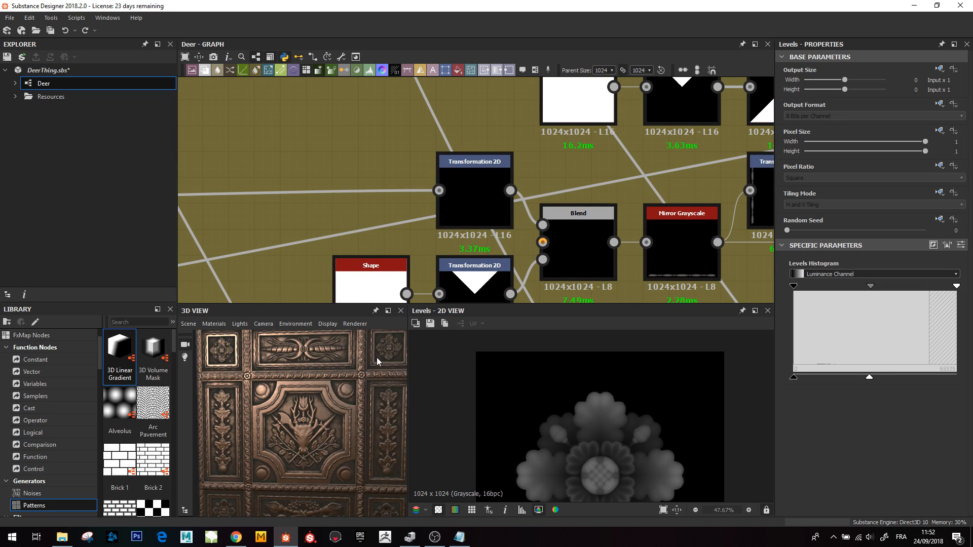
middle_click_drag(377, 358, 312, 404)
scroll(466, 212, "down", 7)
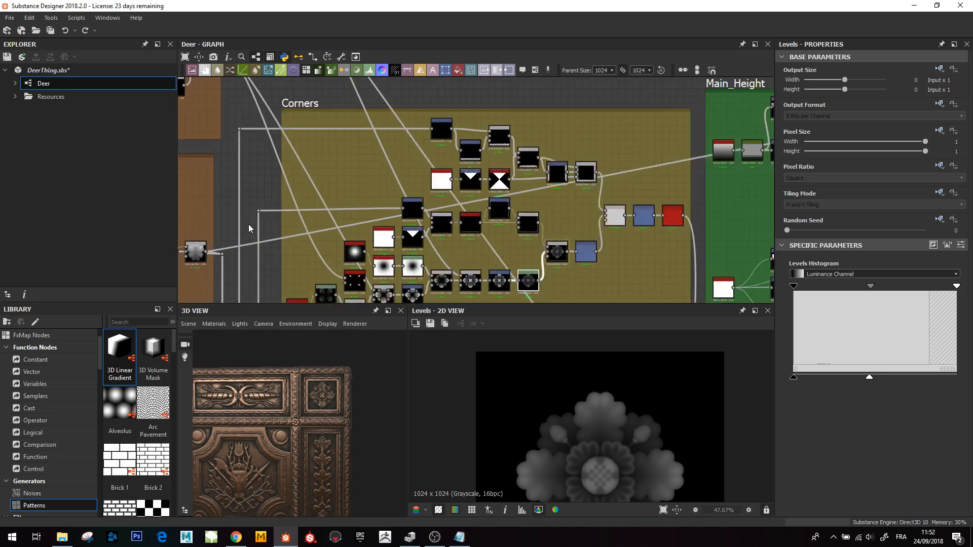
scroll(249, 223, "down", 1)
middle_click_drag(296, 189, 443, 86)
middle_click_drag(452, 149, 506, 102)
middle_click_drag(274, 289, 531, 175)
scroll(531, 175, "down", 3)
middle_click_drag(413, 168, 316, 86)
scroll(417, 160, "up", 10)
middle_click_drag(460, 208, 506, 176)
scroll(279, 234, "down", 2)
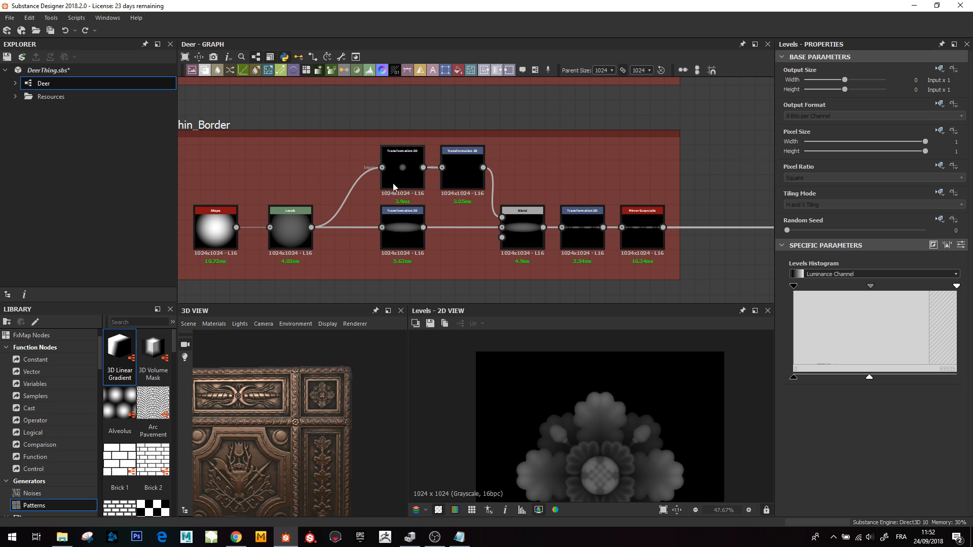
left_click(403, 166)
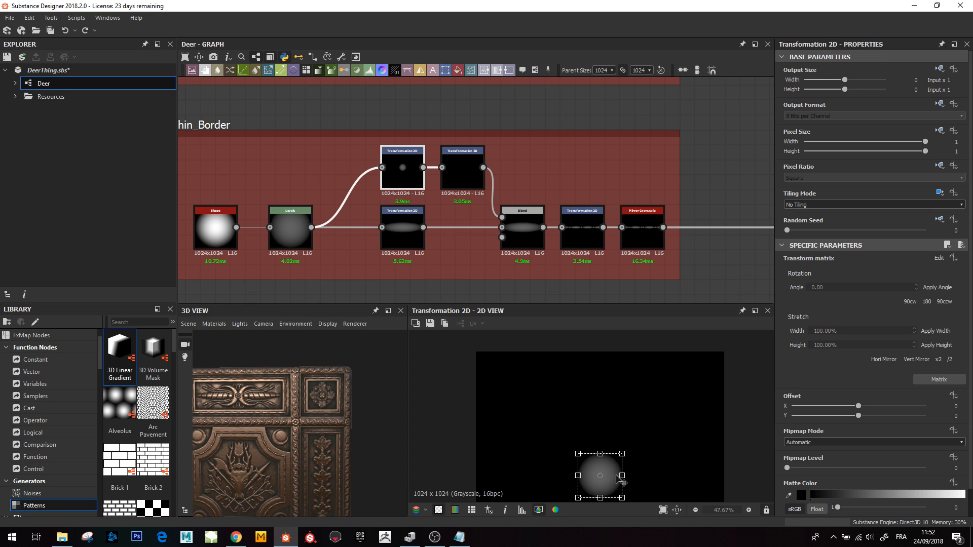
left_click(416, 212)
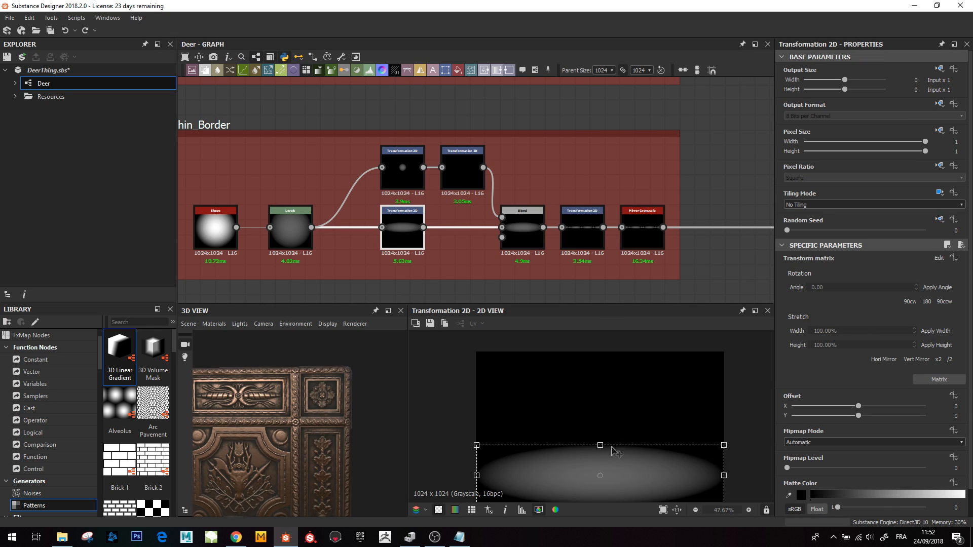
left_click(522, 220)
middle_click_drag(448, 421, 435, 381)
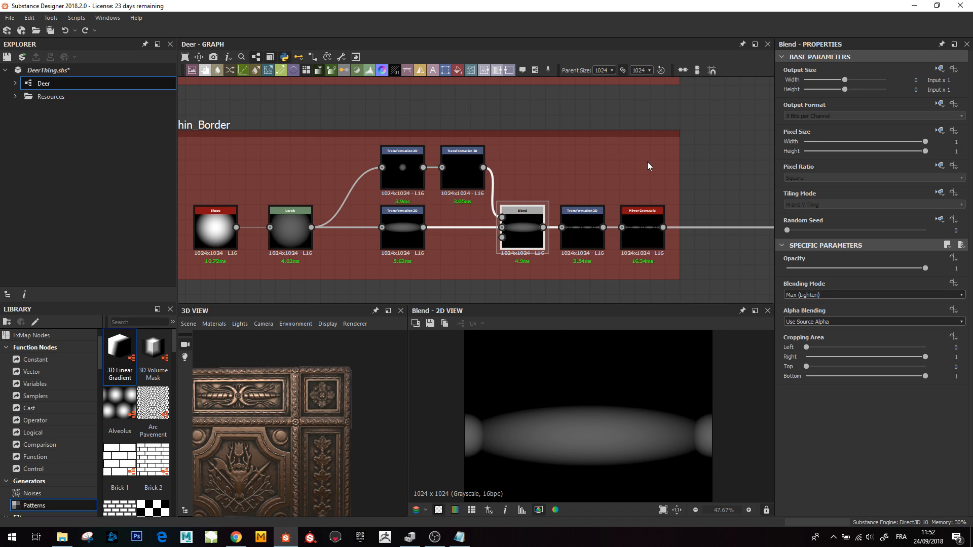
- Set the border Transformation 2D node's tiling mode to Absolute with Horizontal Tiling
left_click(582, 230)
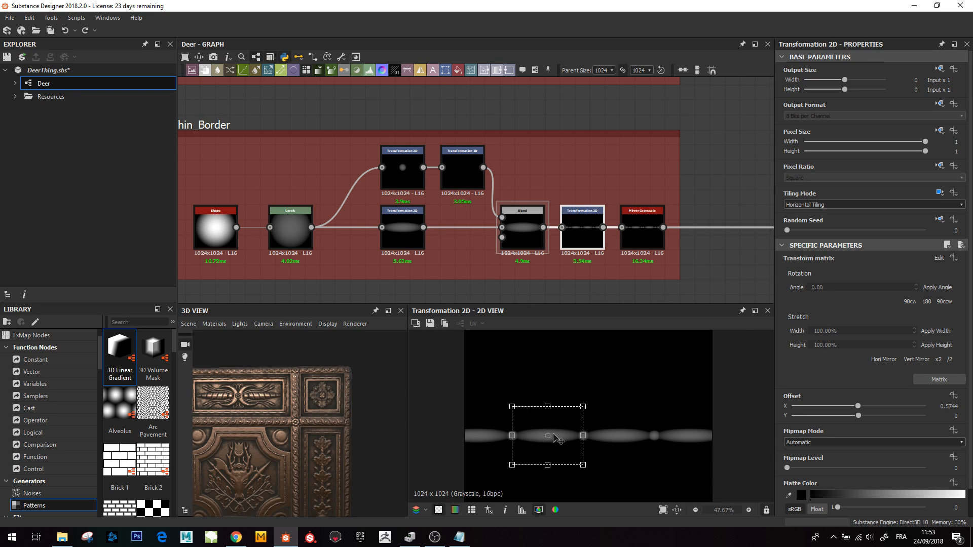
scroll(563, 431, "down", 1)
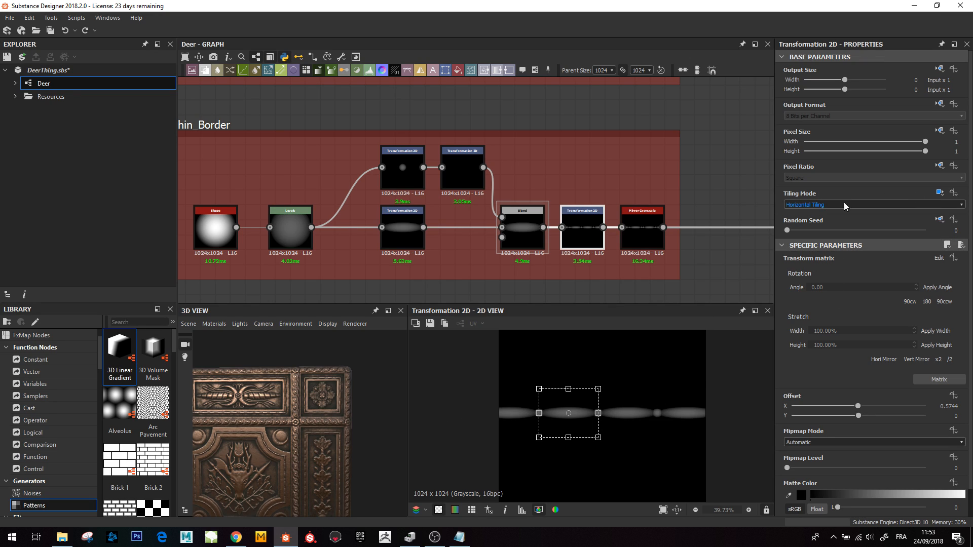
left_click(941, 193)
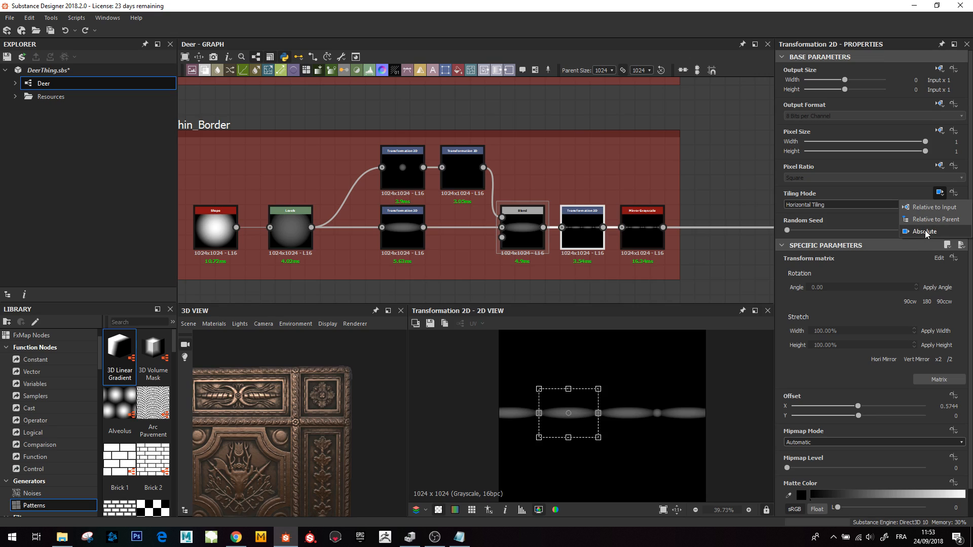
left_click(921, 233)
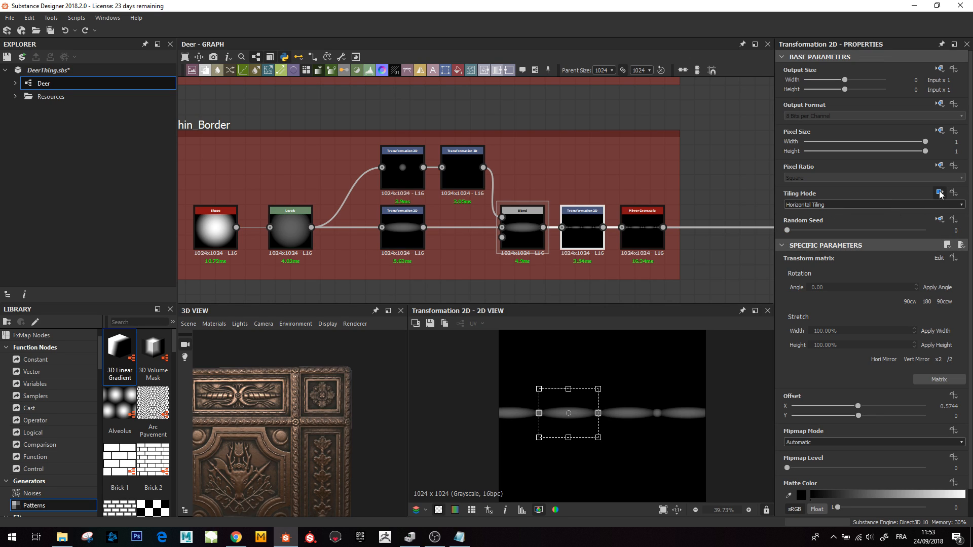
left_click(940, 195)
left_click(918, 232)
left_click(826, 205)
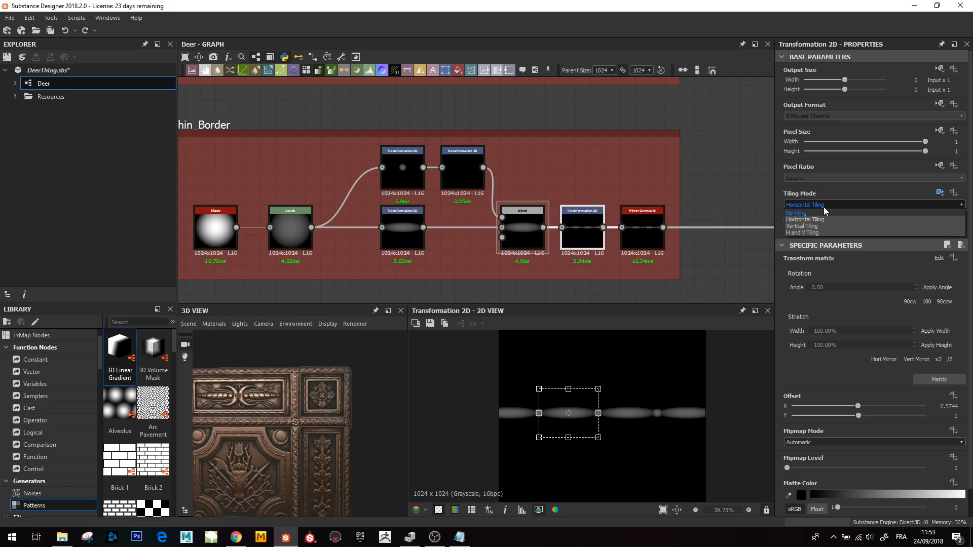
left_click(813, 218)
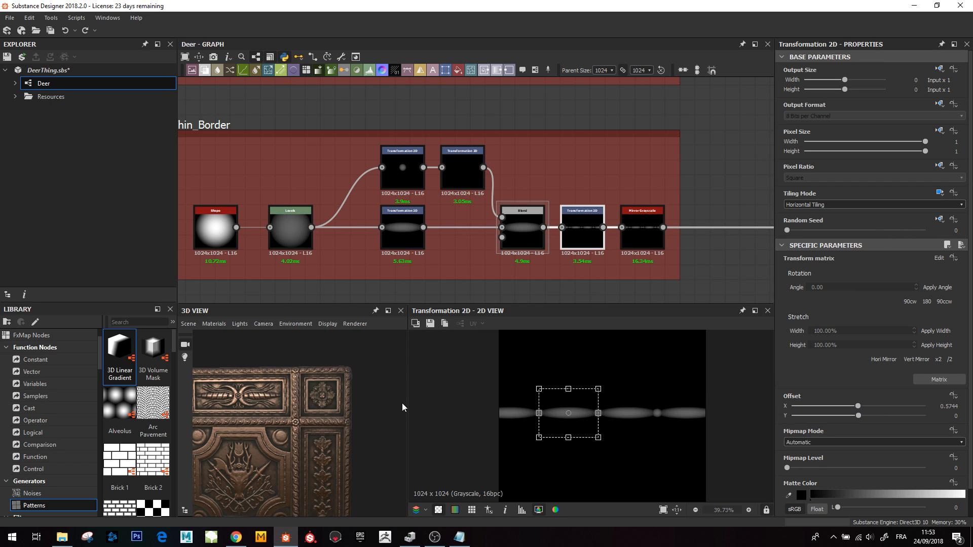
middle_click_drag(585, 185, 496, 217)
middle_click_drag(537, 251, 511, 234)
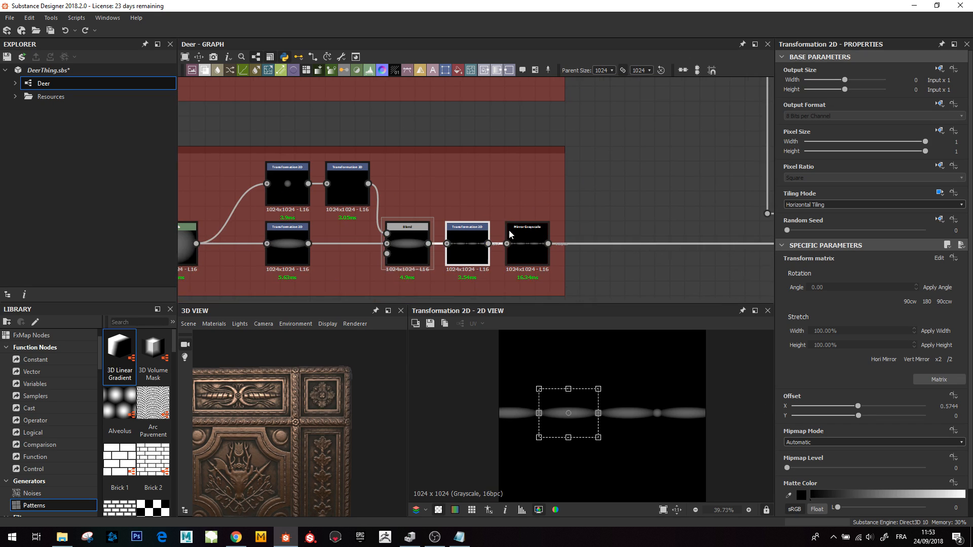
- Preview the Mirror Grayscale node that ends the Thin_Border chain in the 2D view
scroll(511, 245, "up", 2)
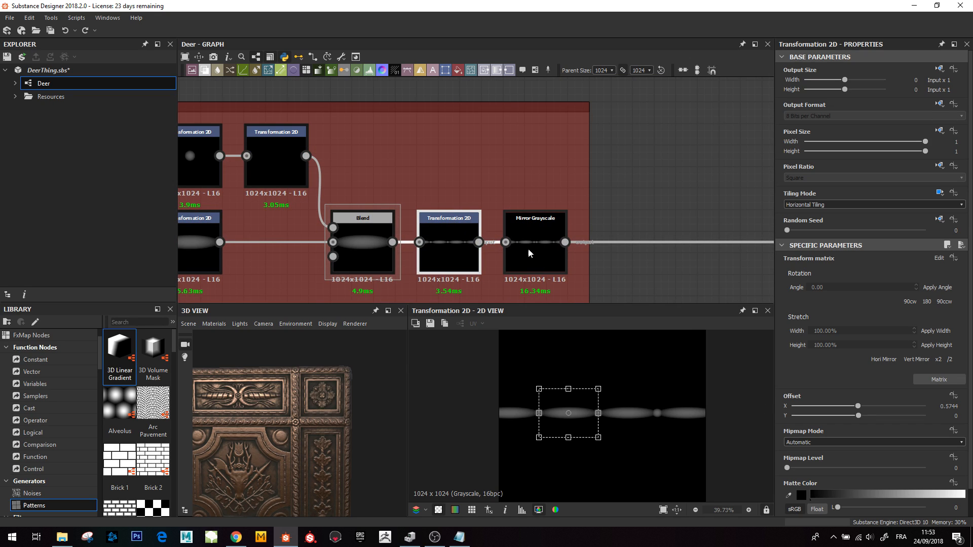
left_click(533, 245)
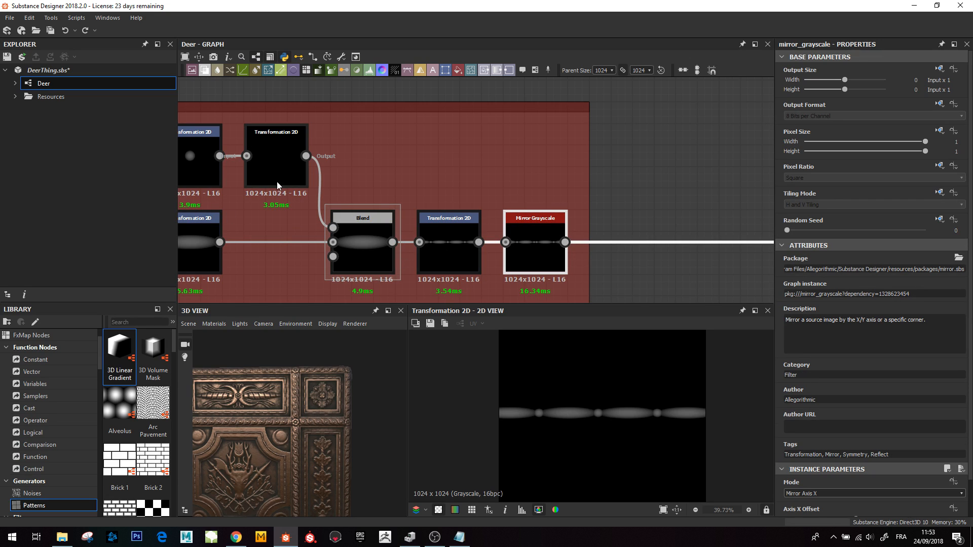
scroll(591, 422, "up", 4)
double_click(521, 242)
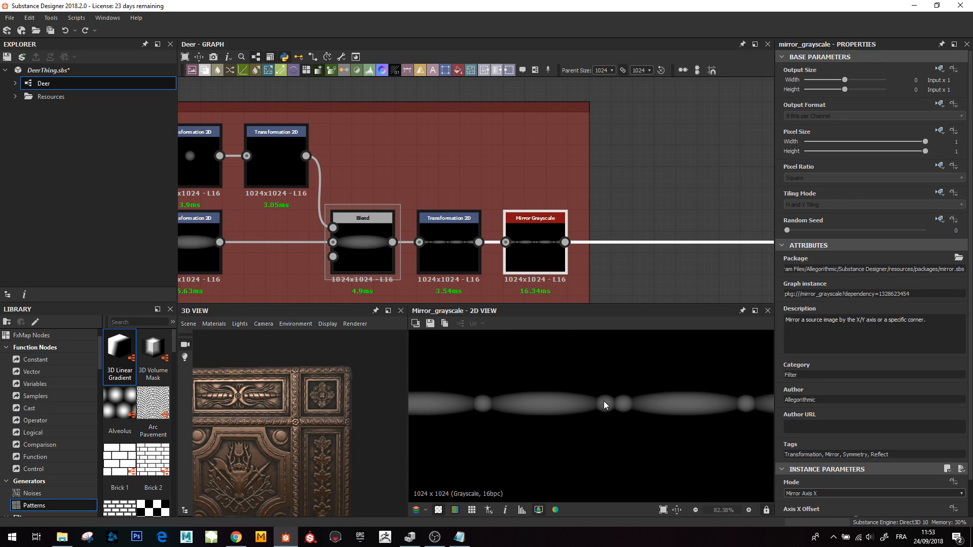
scroll(622, 418, "down", 3)
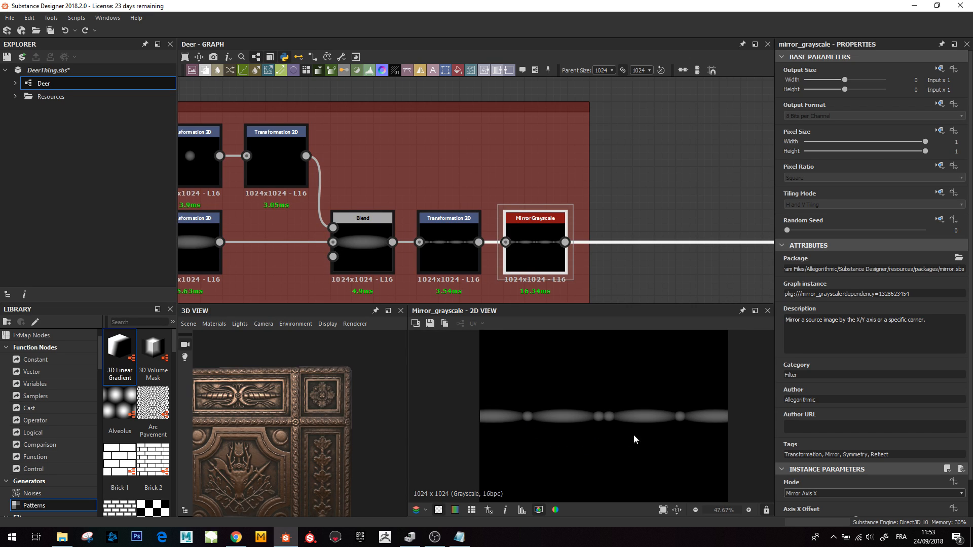
- Navigate to the Corners frame and preview its Transformation 2D node carrying the border strip
scroll(643, 190, "down", 5)
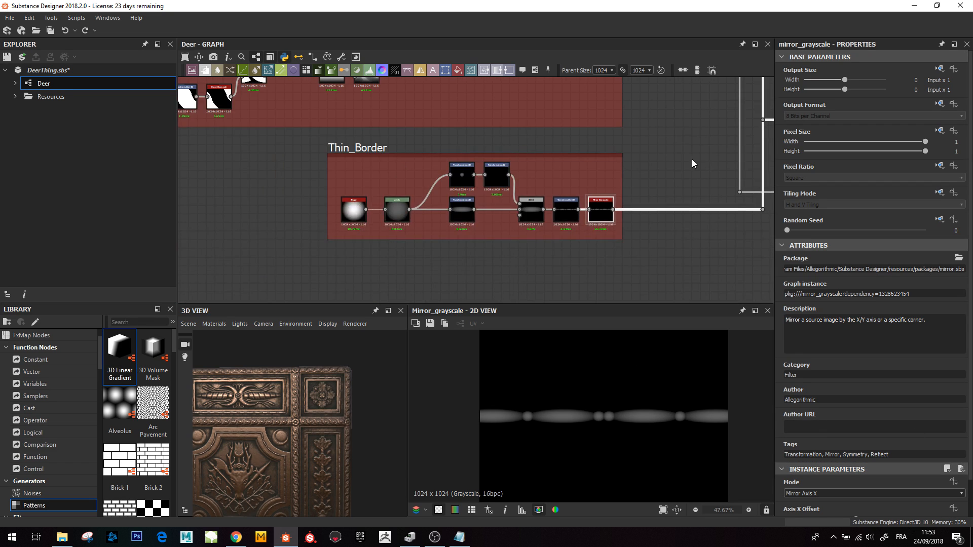
middle_click_drag(750, 147, 393, 269)
scroll(386, 178, "down", 4)
middle_click_drag(394, 162, 411, 265)
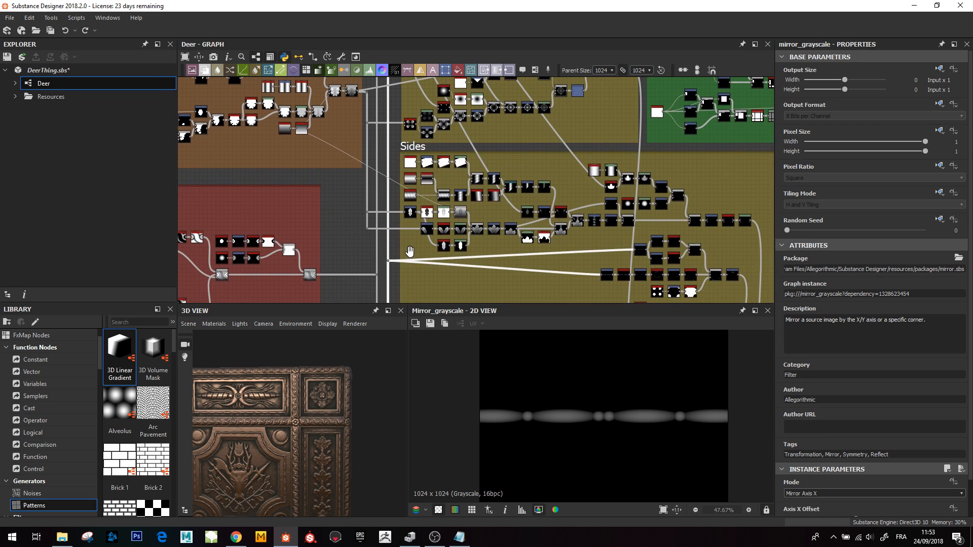
scroll(420, 199, "down", 4)
scroll(521, 206, "up", 8)
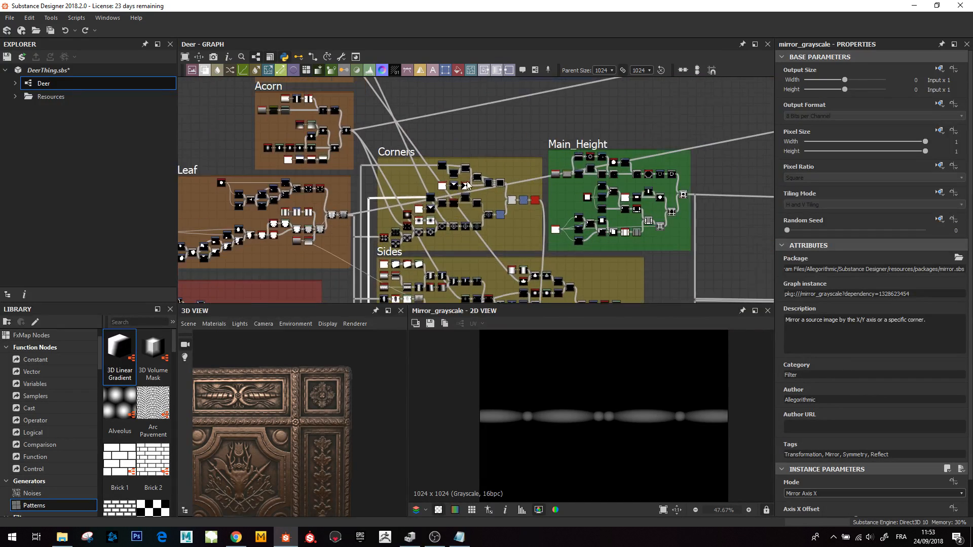
scroll(520, 205, "up", 2)
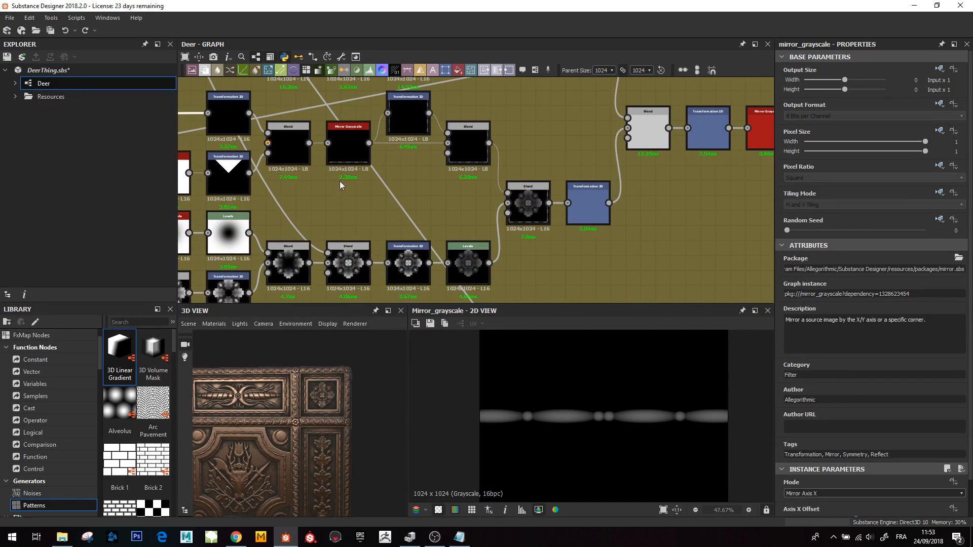
middle_click_drag(339, 180, 480, 199)
double_click(425, 142)
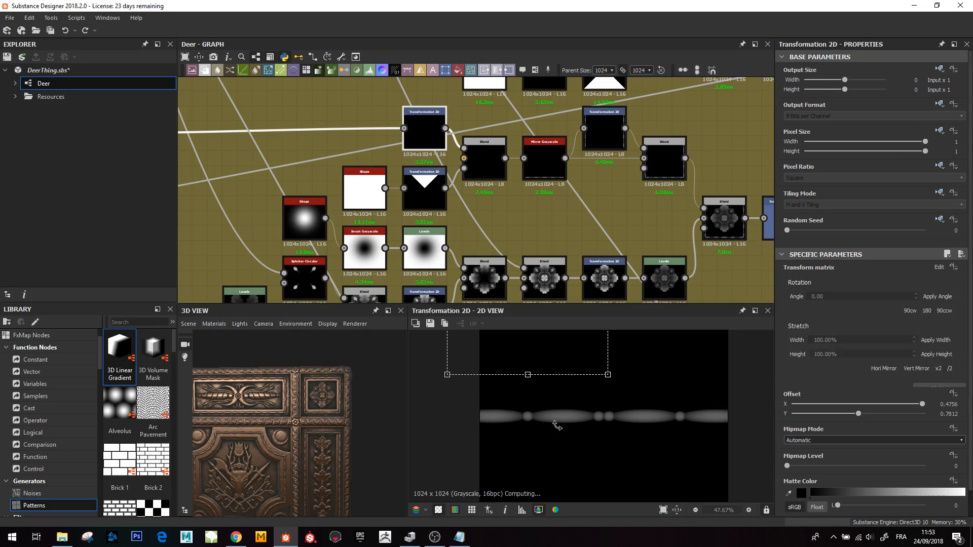
scroll(561, 402, "down", 1)
mouse_move(561, 402)
middle_mouse_down()
mouse_move(591, 385)
mouse_move(560, 410)
middle_mouse_up()
scroll(558, 396, "up", 2)
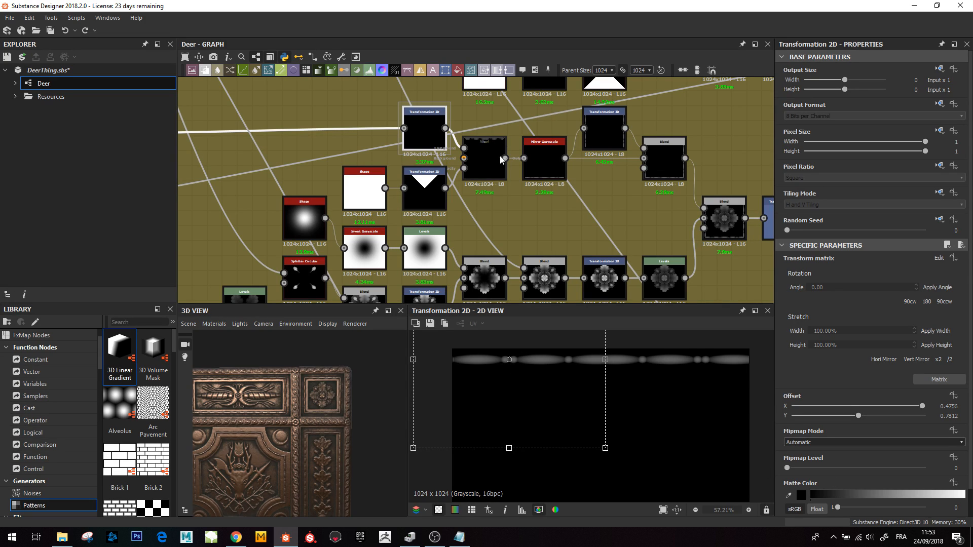
- Preview the triangle Transformation 2D node and the Blend that combines it with the border strip
left_click(486, 162)
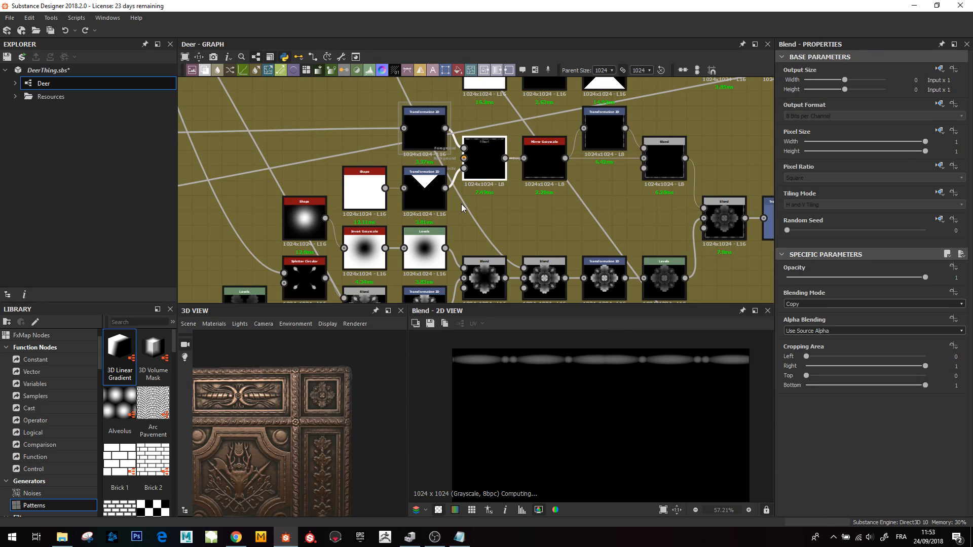
left_click(424, 188)
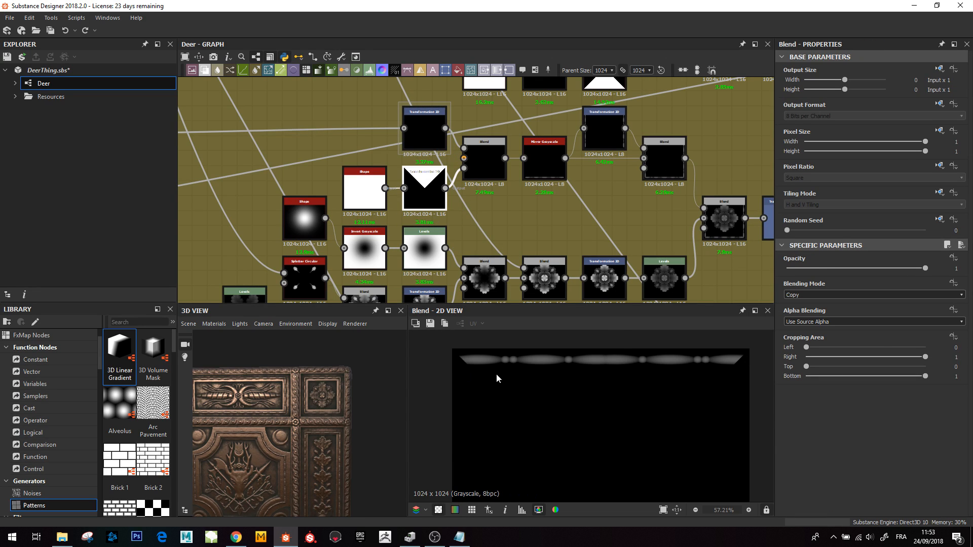
scroll(554, 397, "down", 4)
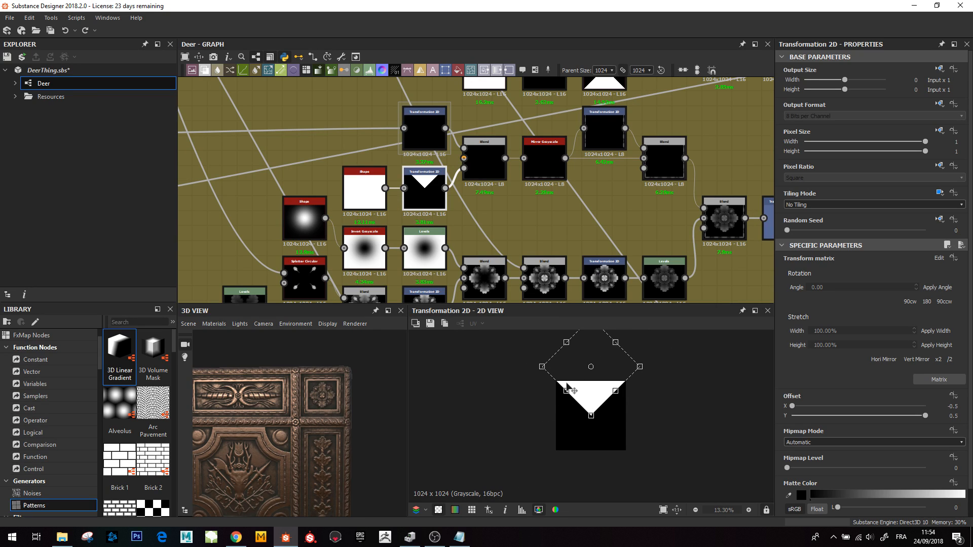
scroll(628, 385, "up", 3)
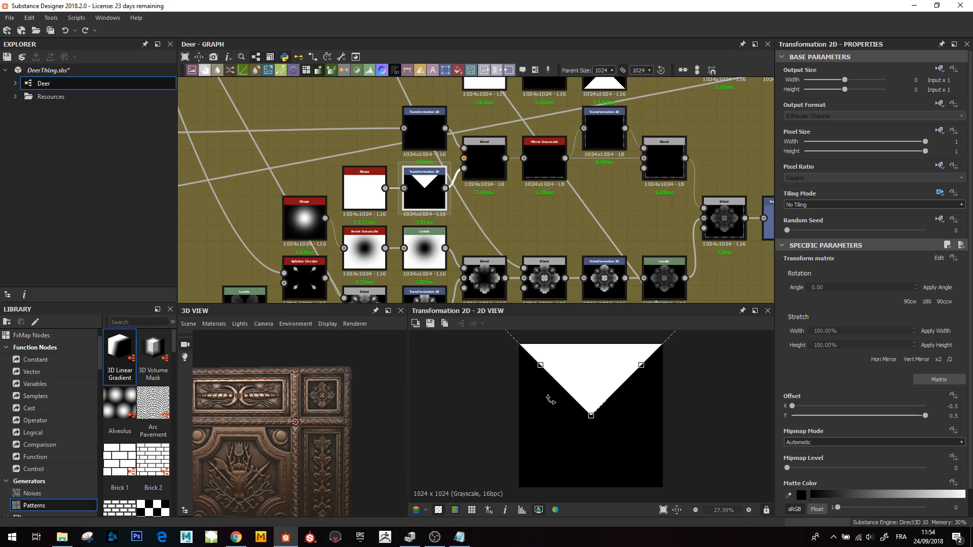
double_click(484, 162)
scroll(501, 405, "up", 3)
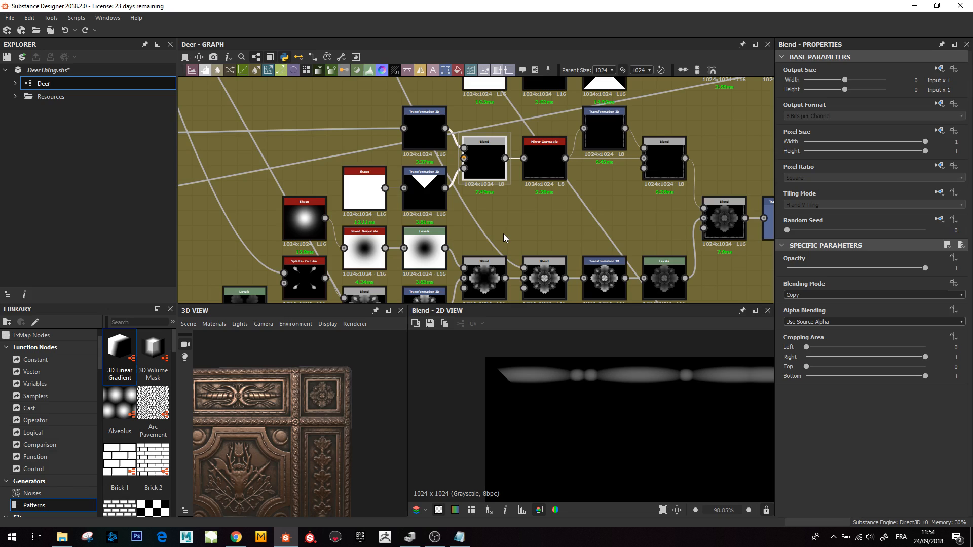
- Preview the corner-mirroring Mirror Grayscale node, its following Transformation 2D and the Max (Lighten) Blend forming the square frame
middle_click_drag(495, 206, 429, 258)
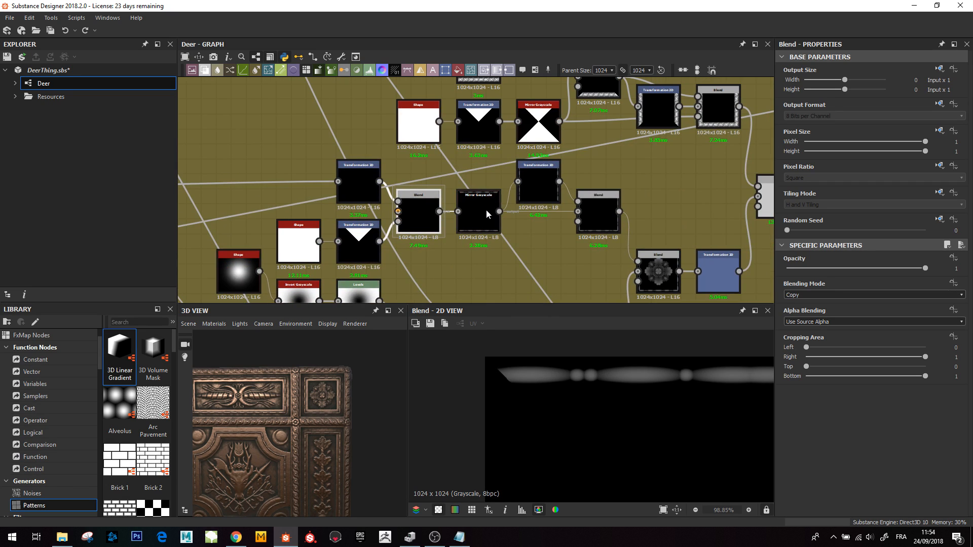
double_click(472, 211)
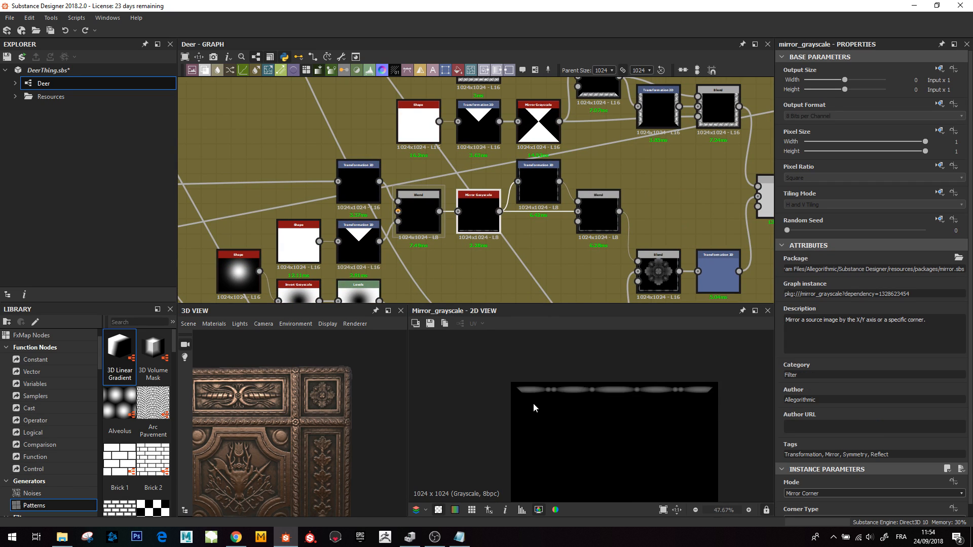
middle_click_drag(522, 328, 550, 378)
scroll(551, 382, "down", 1)
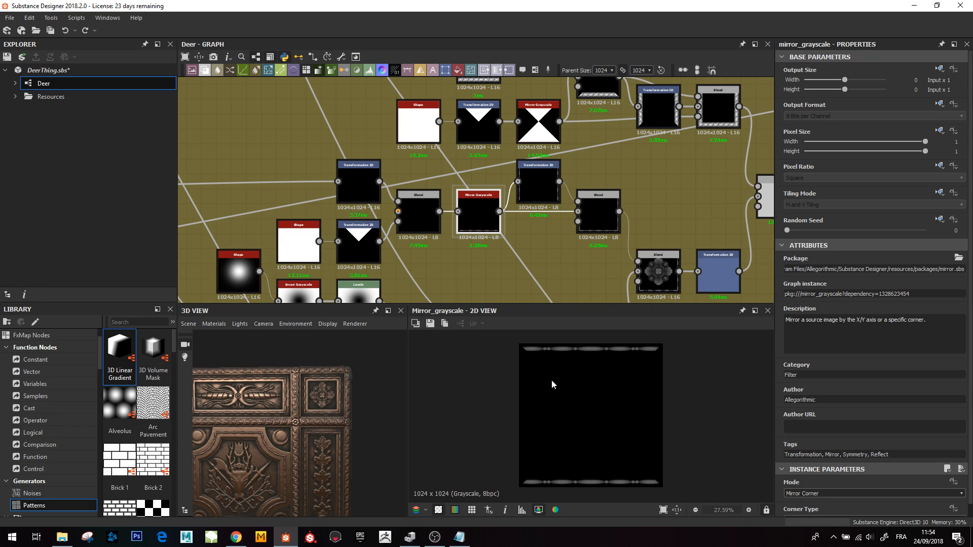
double_click(535, 178)
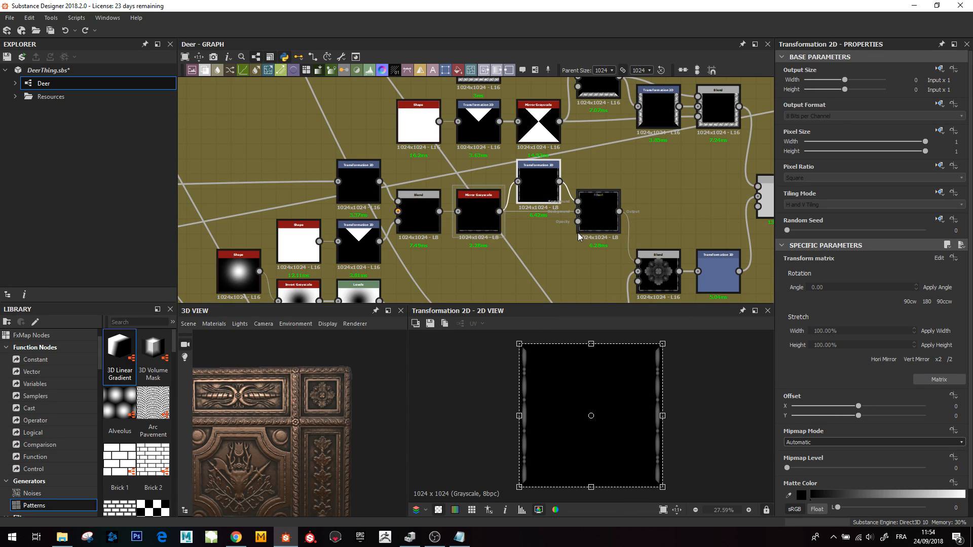
double_click(599, 214)
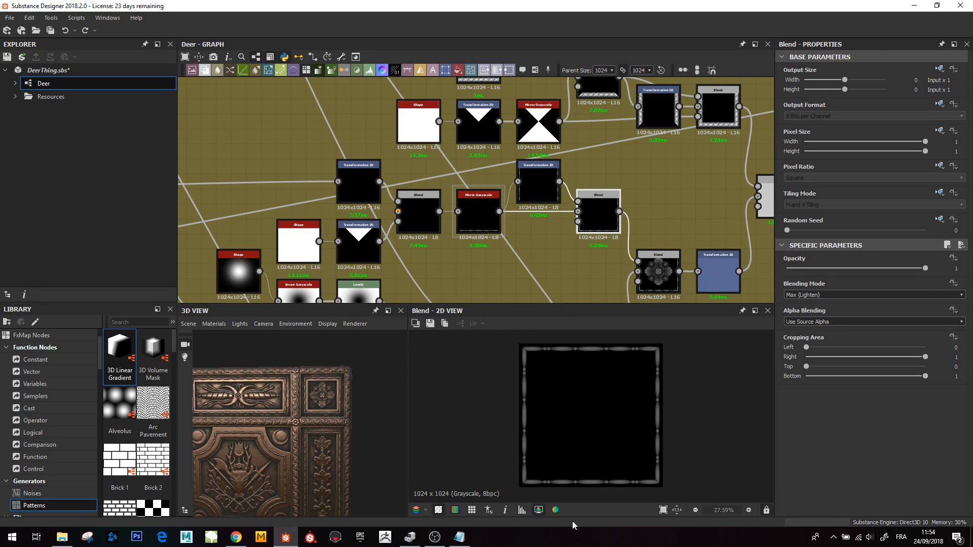
- Preview the rosette Transformation 2D node and the Blend that places the rosette inside the frame
scroll(627, 241, "down", 1)
middle_click_drag(621, 234, 551, 205)
double_click(552, 205)
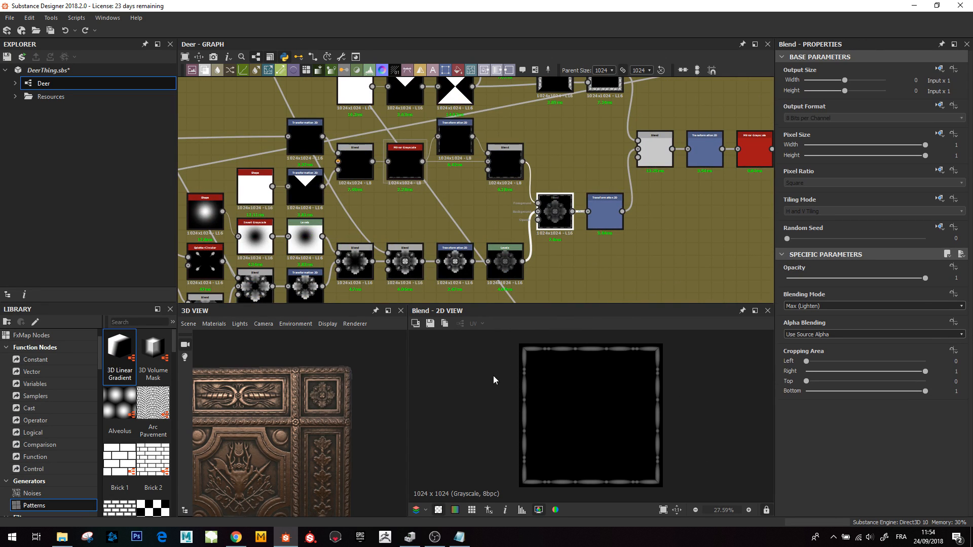
middle_click_drag(625, 185, 561, 256)
left_click(541, 283)
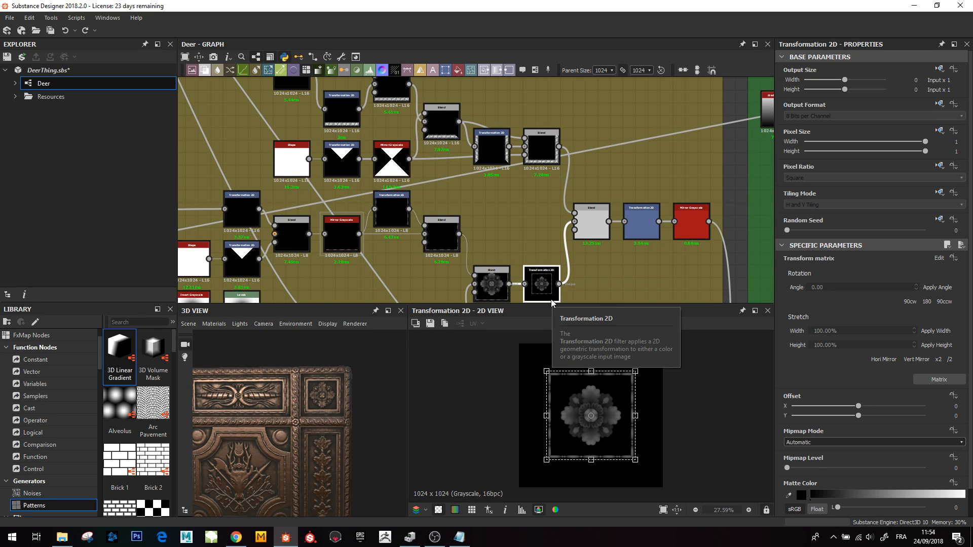
left_click(591, 221)
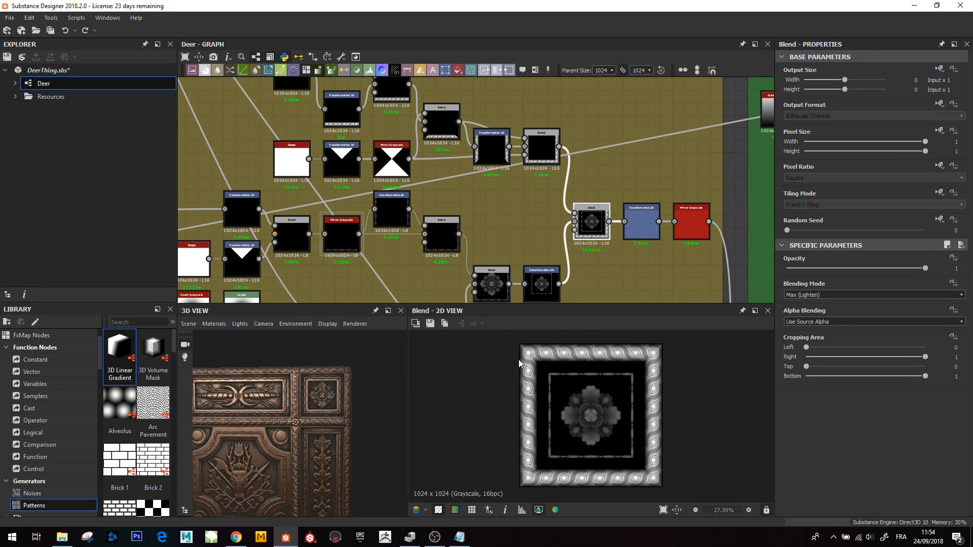
scroll(518, 363, "up", 5)
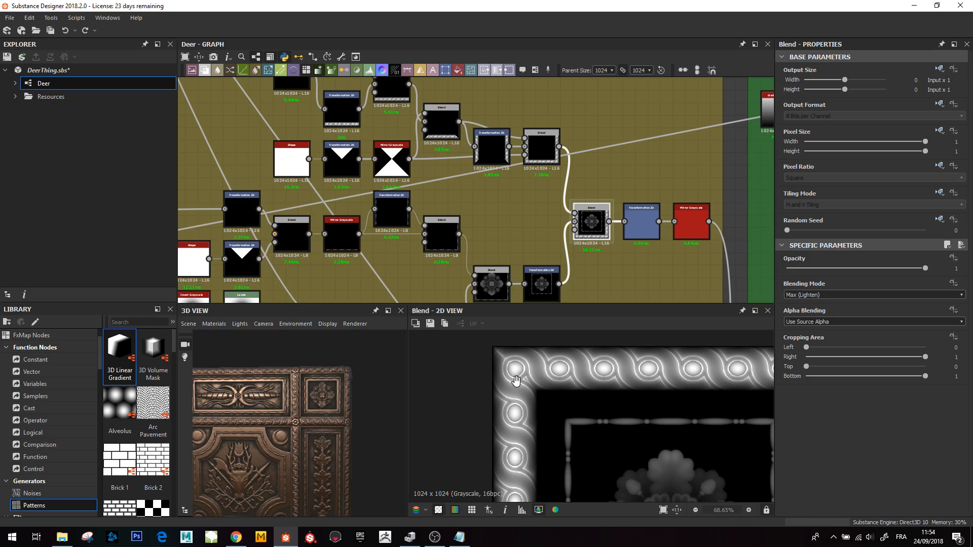
scroll(633, 406, "down", 2)
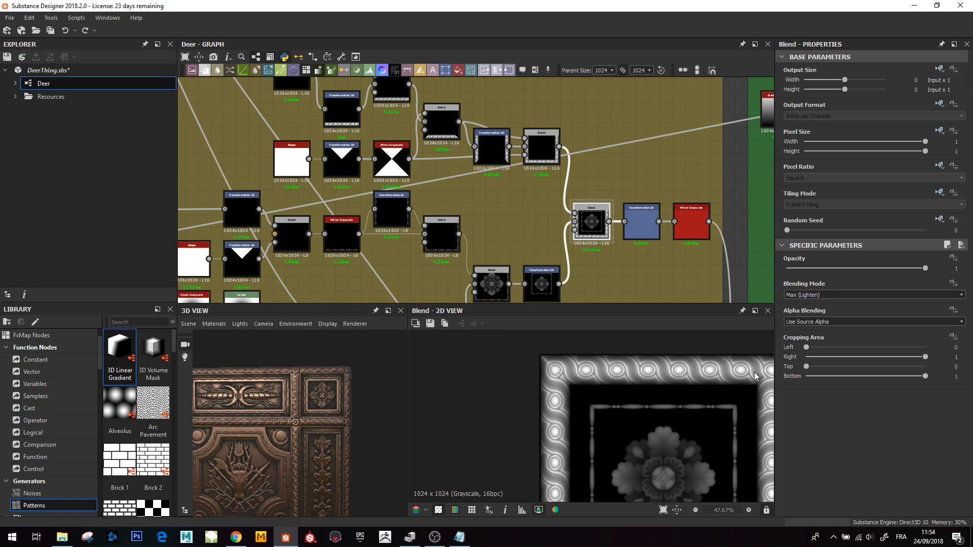
- Preview the top and bottom border-strip Transformation 2D nodes and the Blend that joins them
middle_click_drag(517, 201, 548, 268)
middle_click_drag(452, 270, 548, 204)
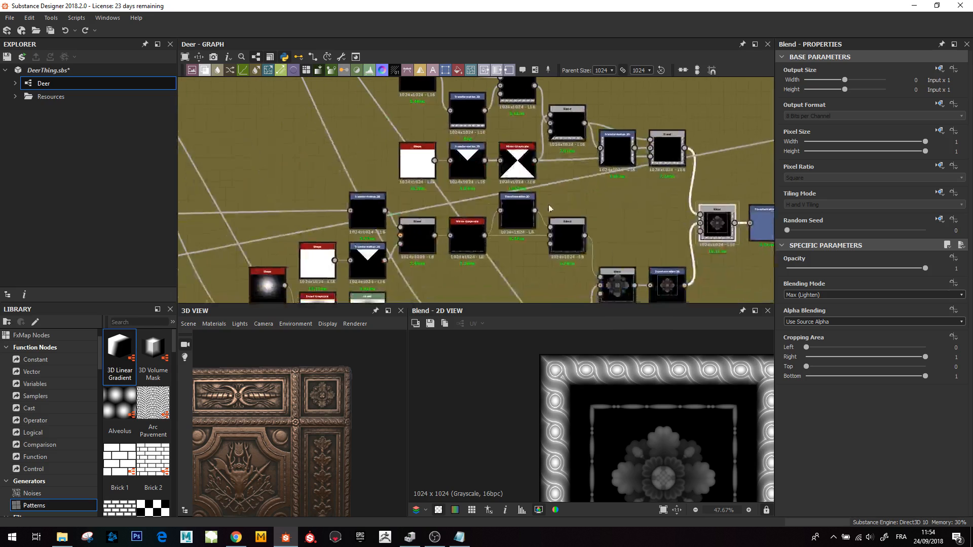
scroll(485, 242, "down", 2)
scroll(418, 208, "up", 4)
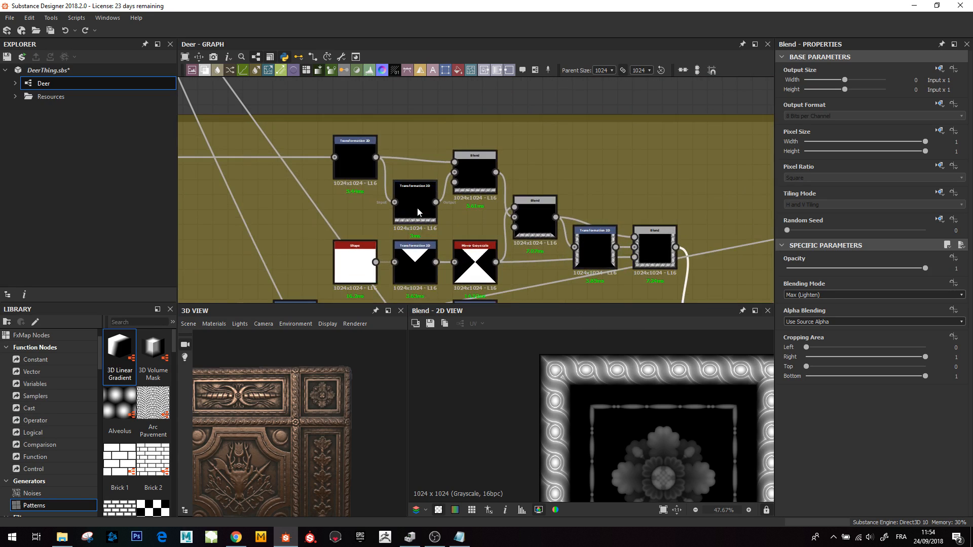
double_click(356, 162)
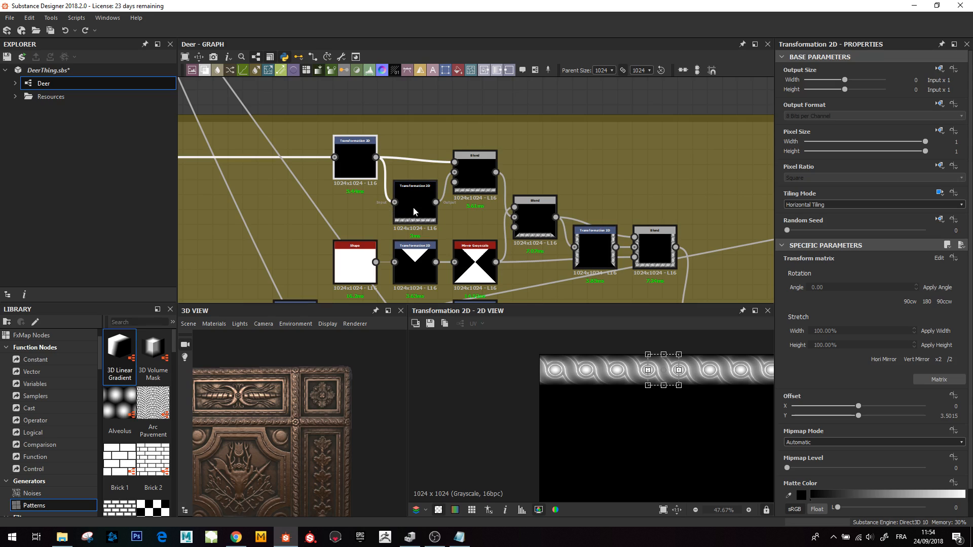
double_click(475, 172)
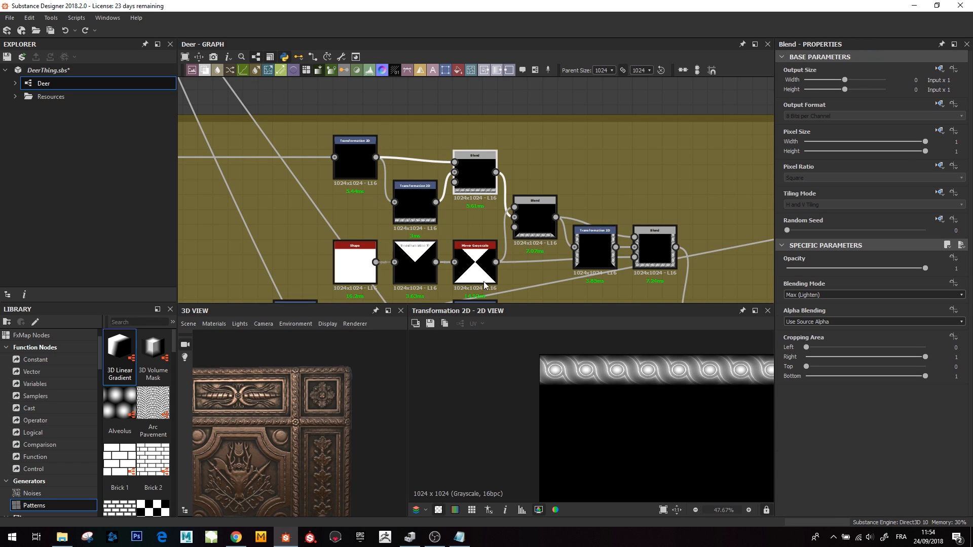
scroll(617, 356, "down", 2)
double_click(403, 201)
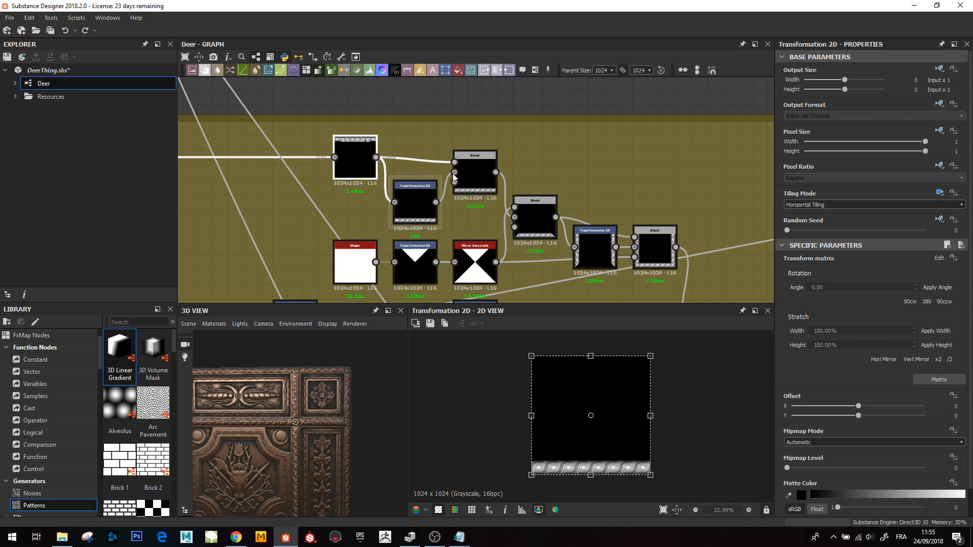
double_click(473, 172)
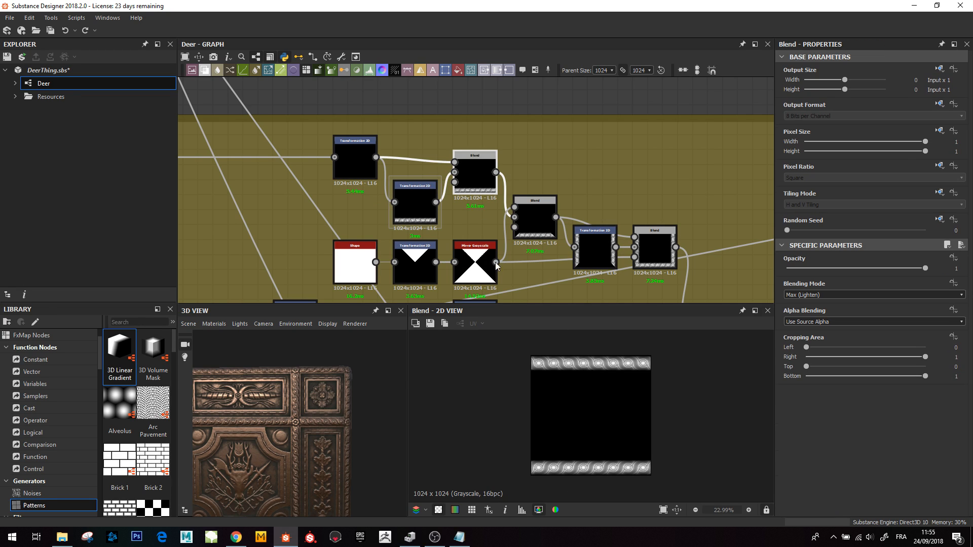
scroll(506, 346, "up", 1)
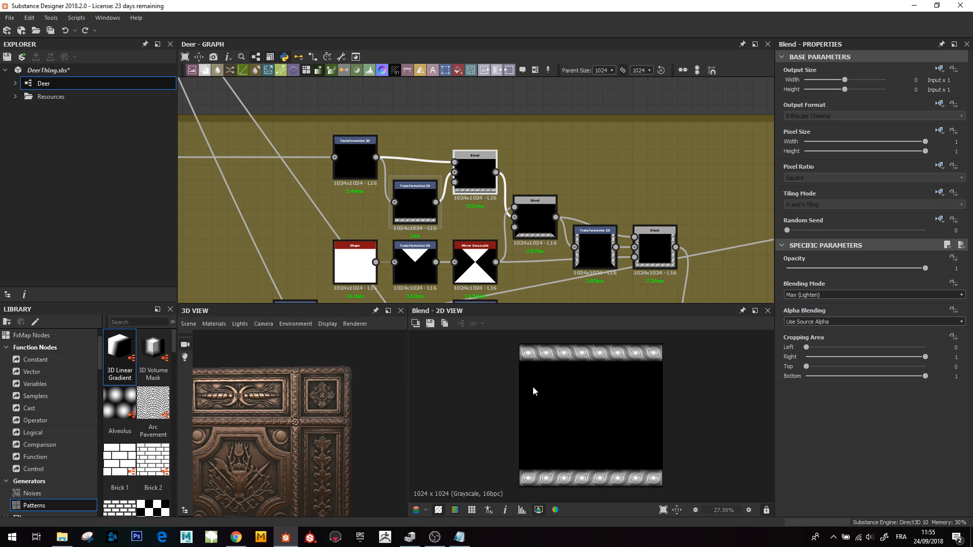
- Move the top-strip Transformation 2D node slightly down and preview the triangle Mirror Grayscale node
middle_click_drag(500, 226, 516, 204)
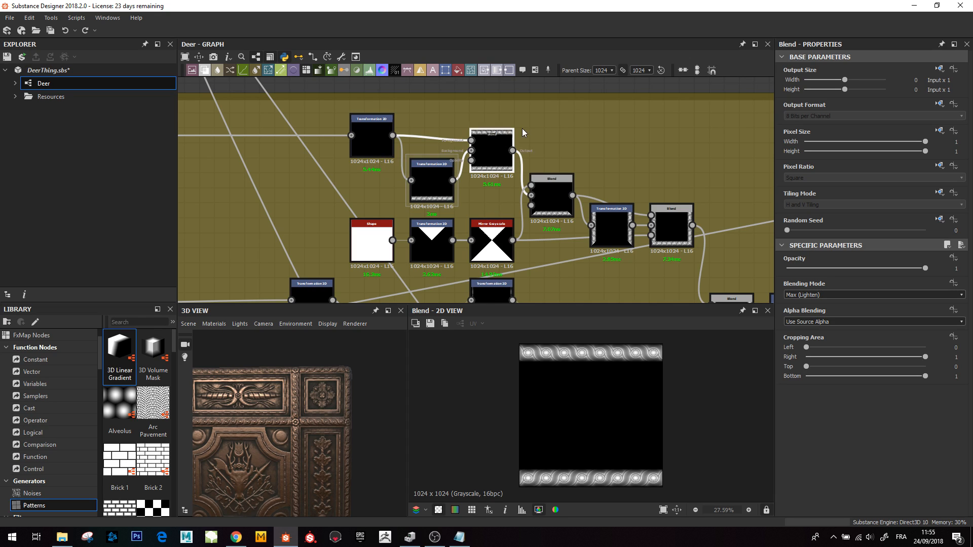
left_click_drag(379, 131, 379, 148)
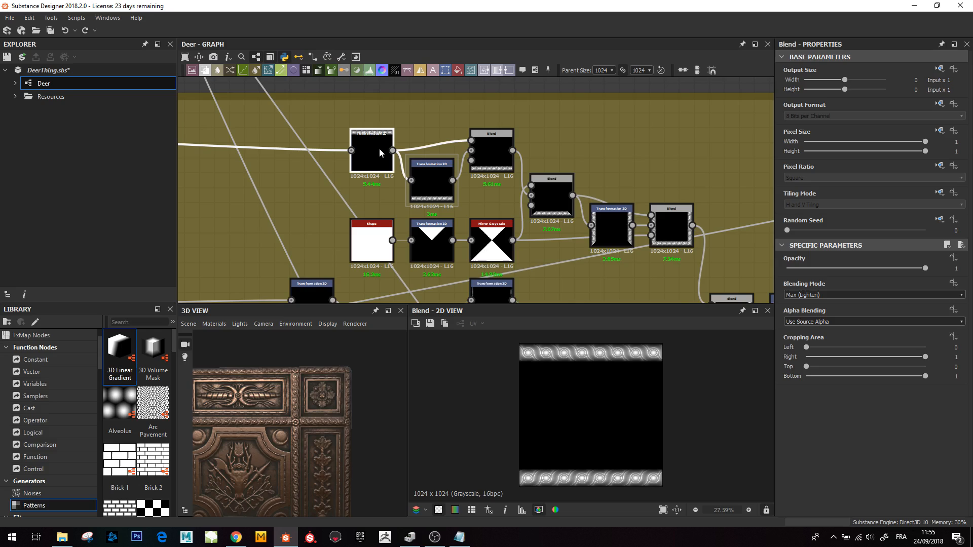
left_click(497, 251)
double_click(496, 250)
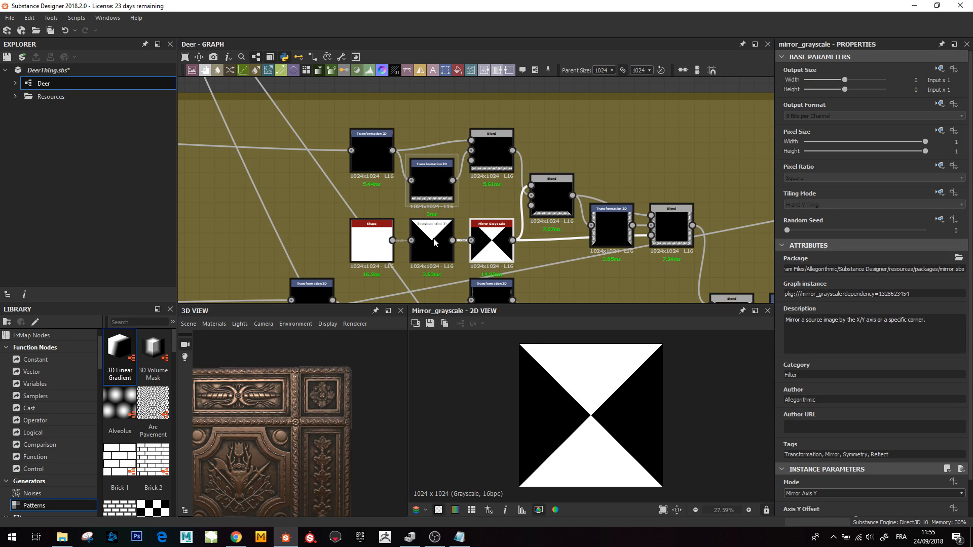
- Preview the triangle Transformation 2D node, the Blend joining the corner pieces, and the final Max (Lighten) Blend of the frame
double_click(430, 251)
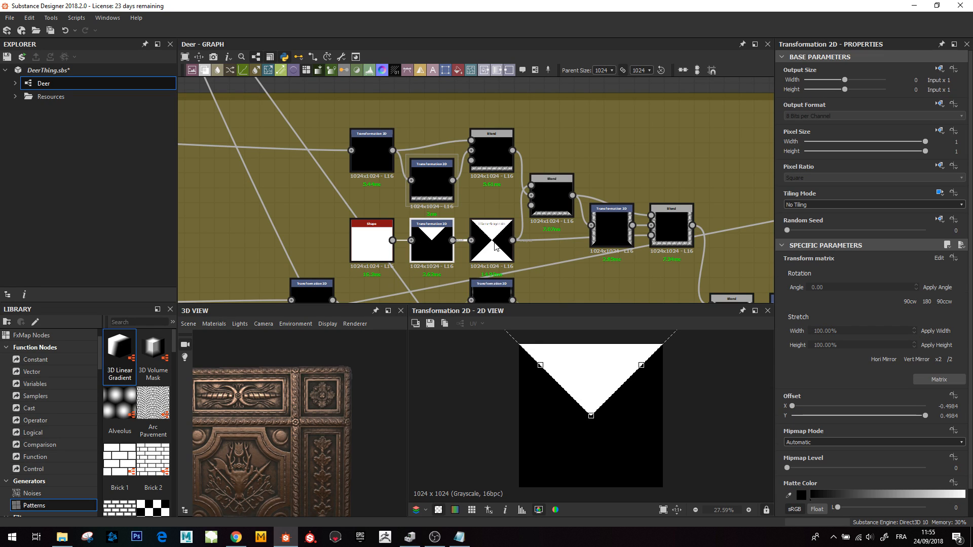
left_click(494, 246)
left_click(551, 202)
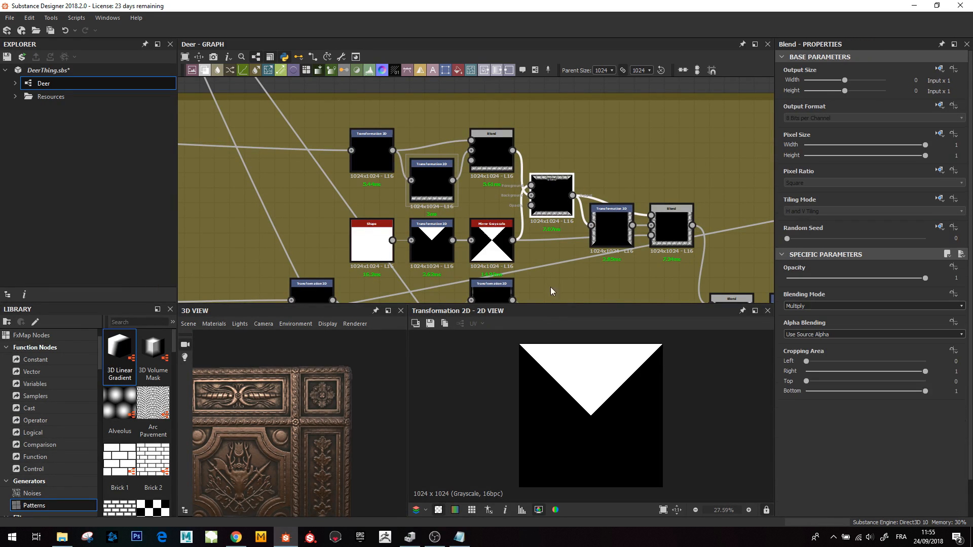
double_click(543, 198)
left_click(609, 246)
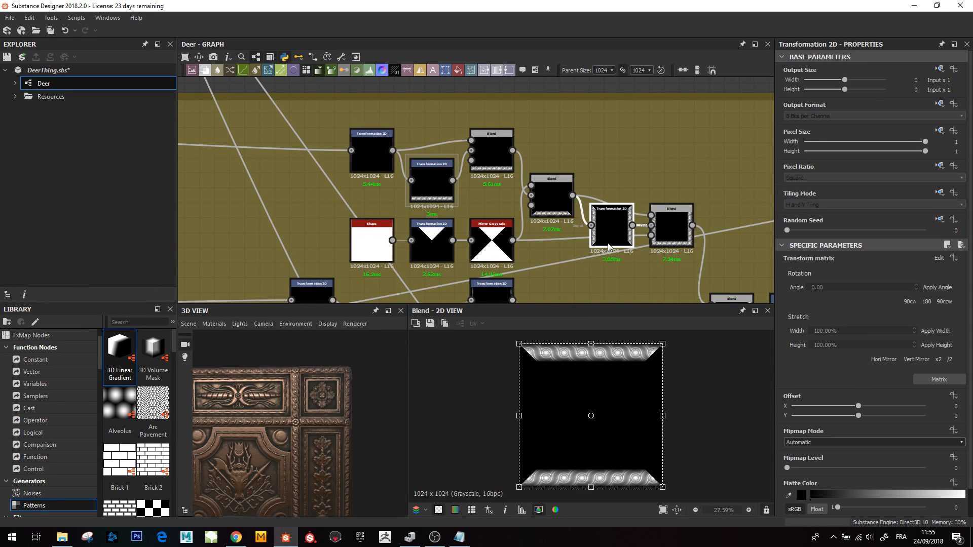
double_click(677, 225)
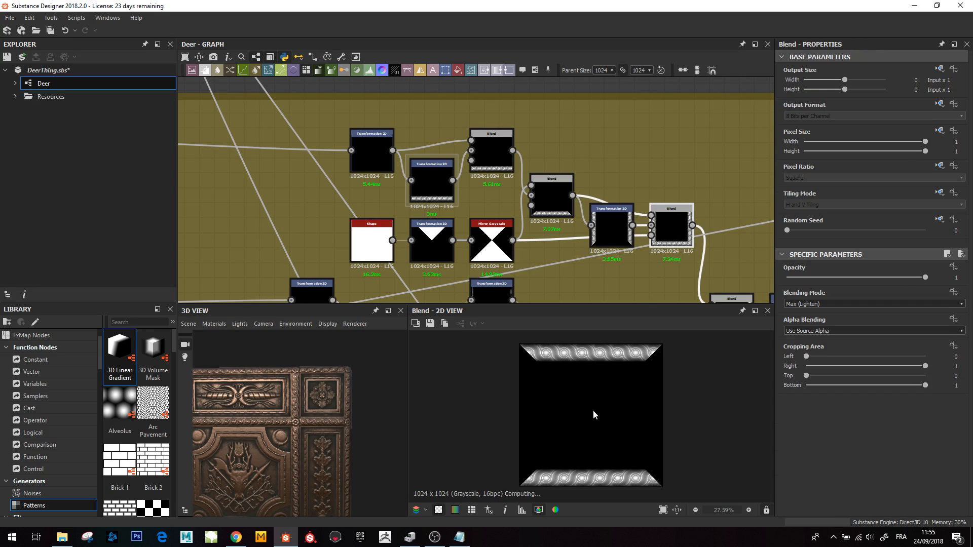
scroll(568, 362, "up", 3)
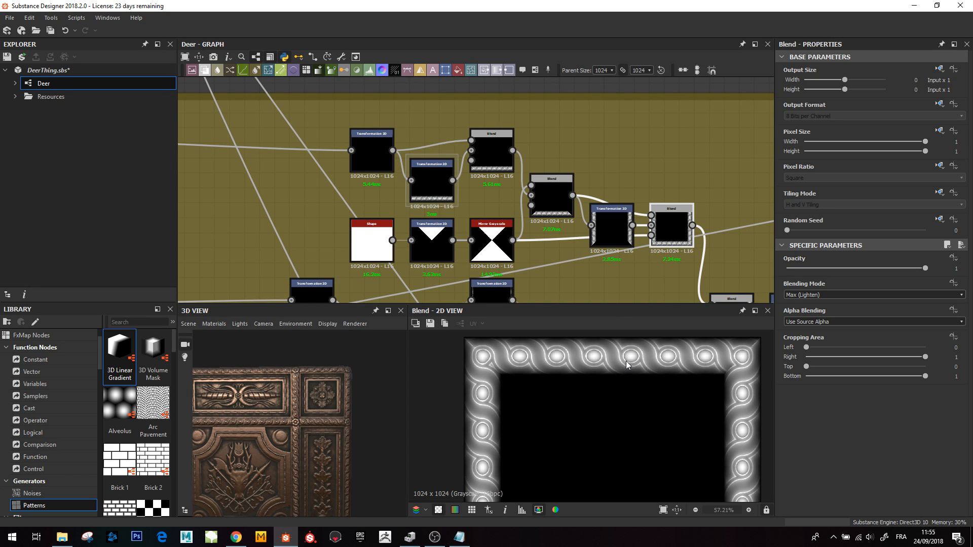
- Navigate to the Thick_Borders frame and examine its node network alongside a close-up of the border pattern
scroll(600, 245, "down", 3)
scroll(445, 202, "down", 2)
middle_click_drag(332, 273, 475, 197)
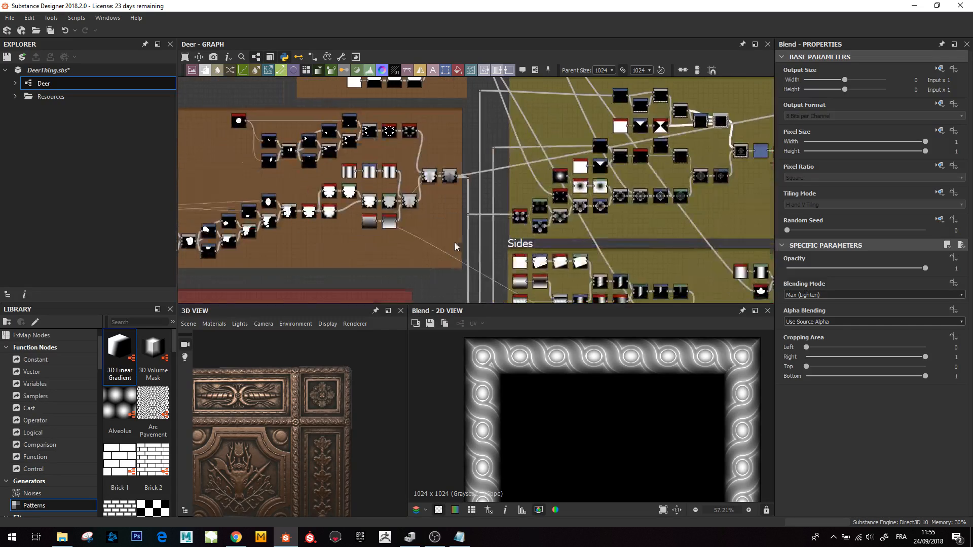
middle_click_drag(435, 279, 561, 179)
middle_click_drag(500, 260, 598, 181)
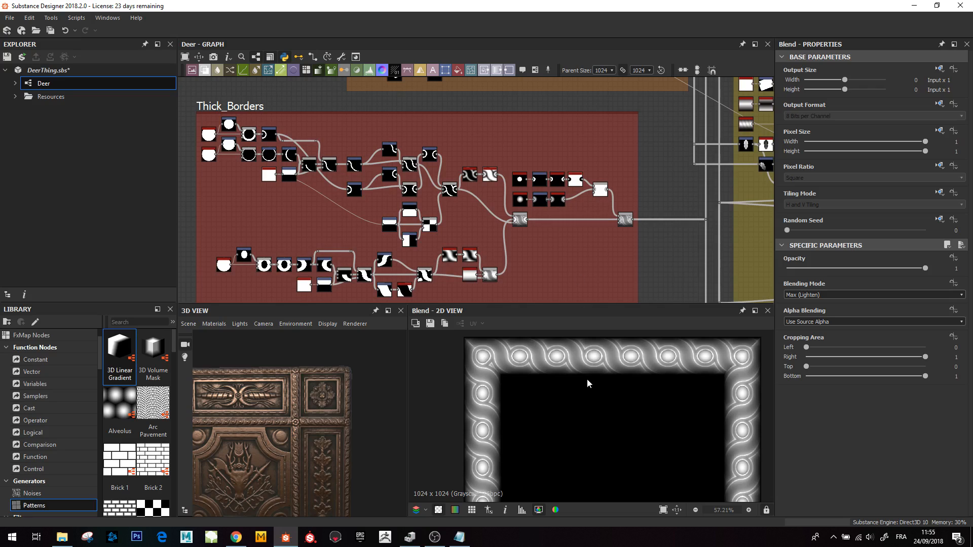
scroll(588, 383, "up", 2)
middle_click_drag(587, 383, 545, 423)
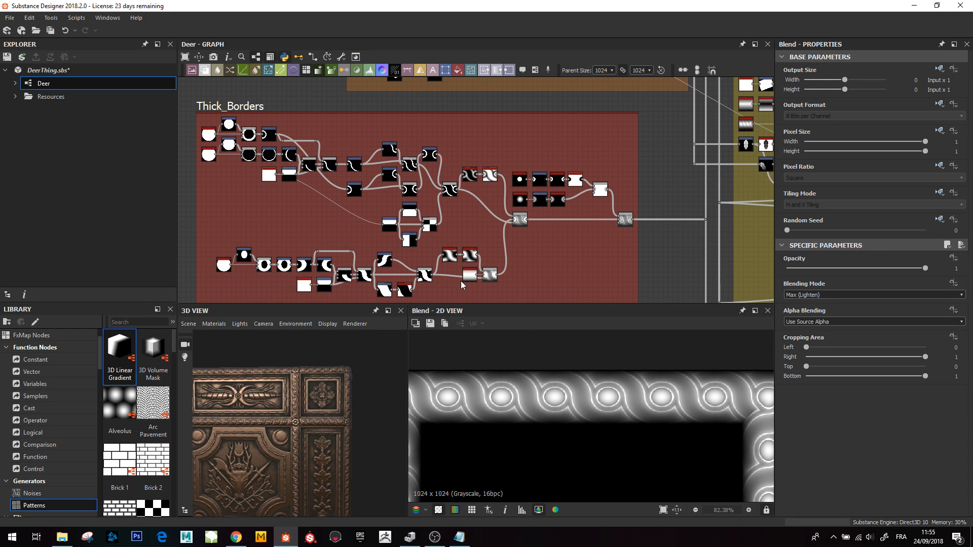
middle_click_drag(268, 226, 327, 214)
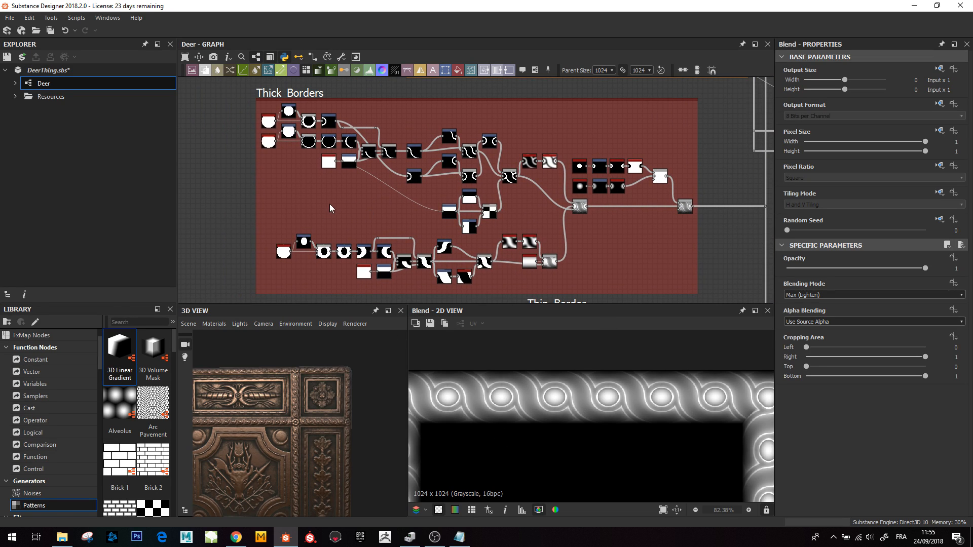
middle_click_drag(330, 208, 349, 214)
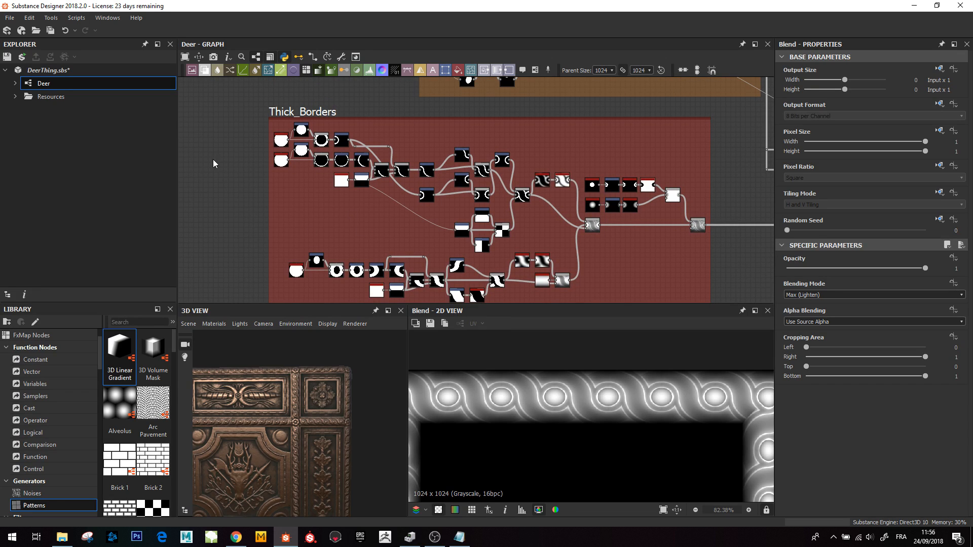
scroll(303, 210, "up", 4)
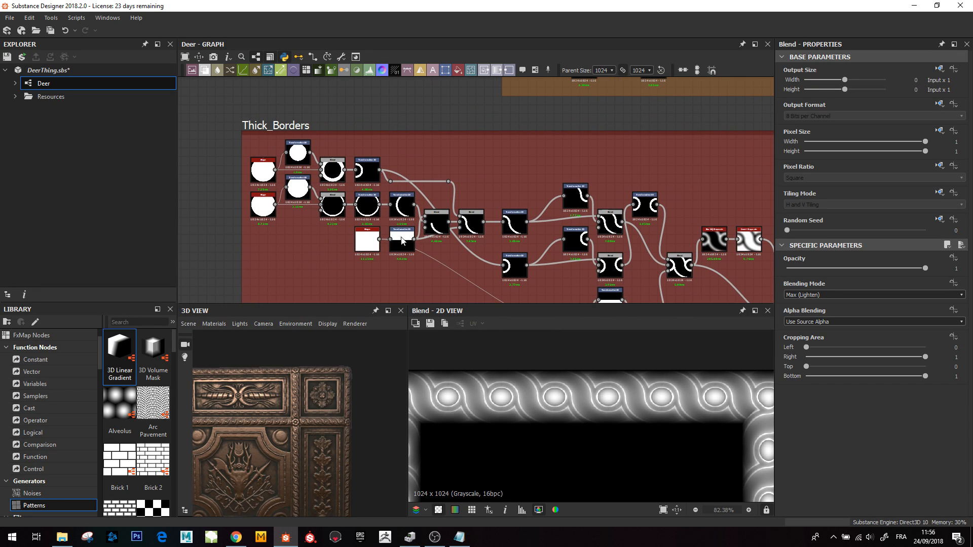
middle_click_drag(487, 241, 456, 226)
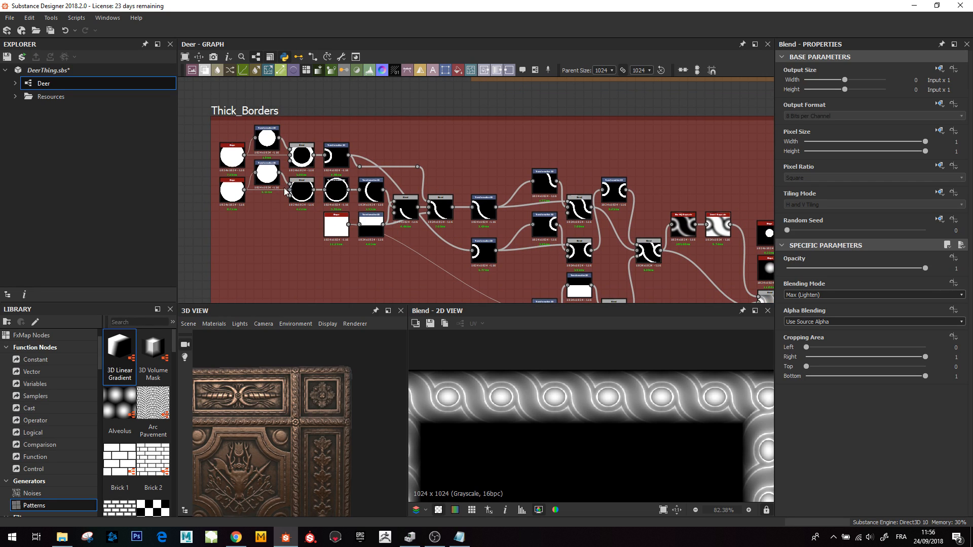
middle_click_drag(331, 191, 351, 156)
scroll(302, 173, "up", 2)
scroll(350, 160, "down", 3)
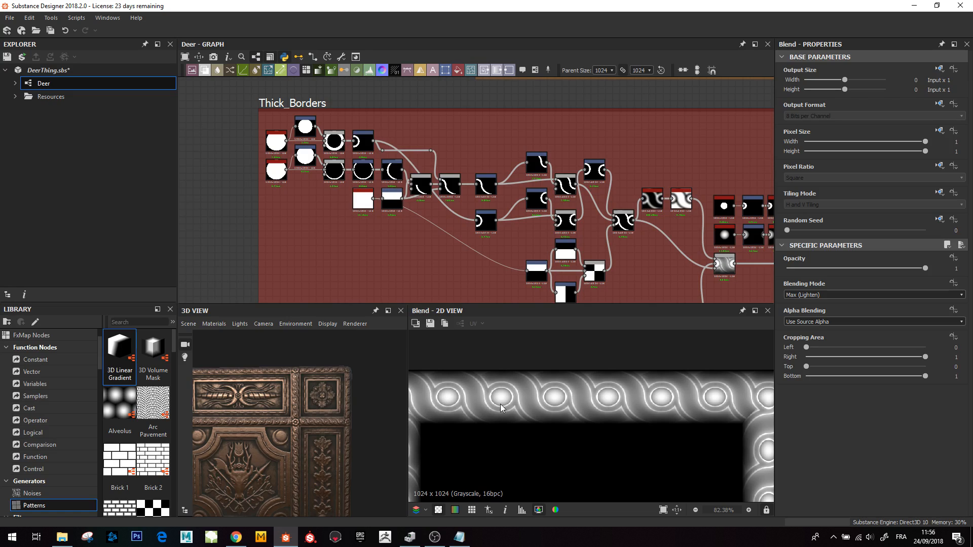
middle_click_drag(491, 233, 393, 231)
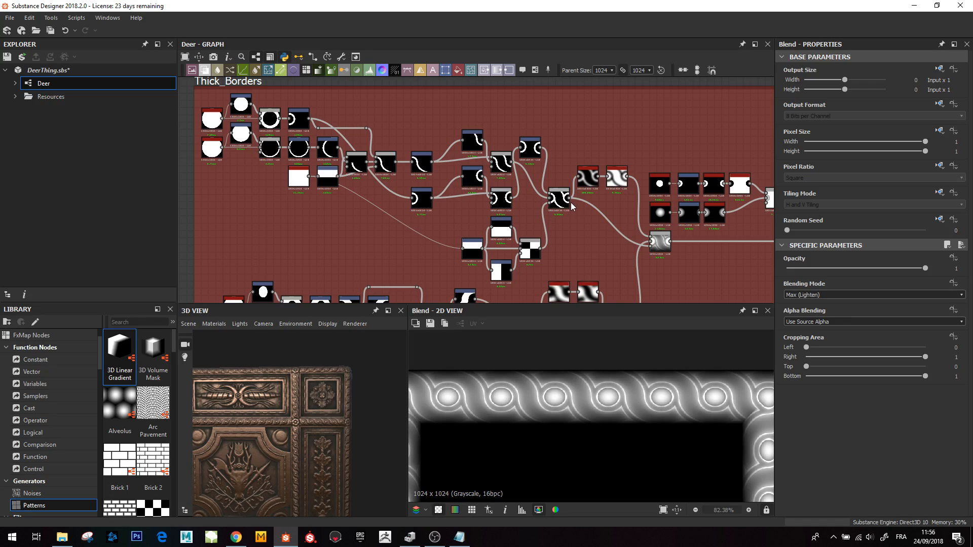
middle_click_drag(500, 261, 529, 125)
scroll(298, 166, "up", 3)
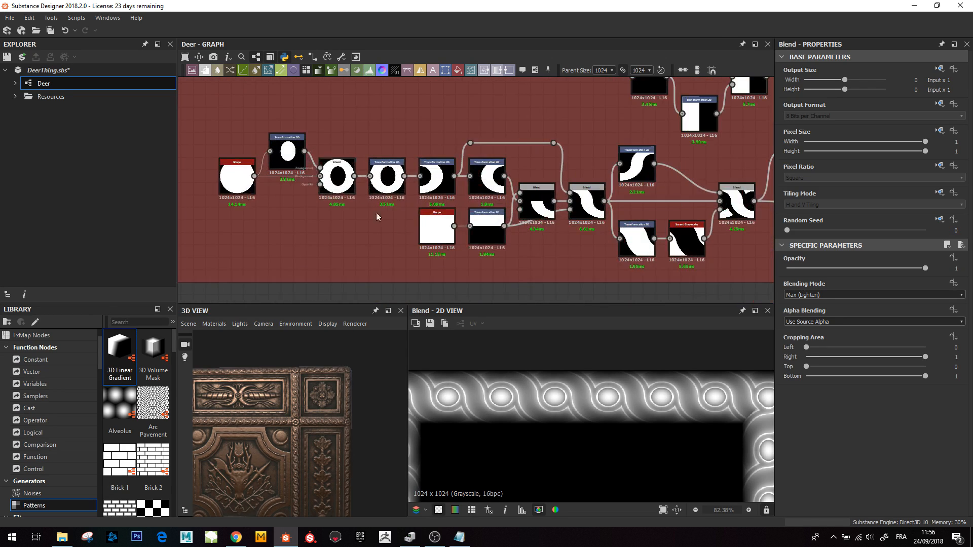
- Preview the circle Shape, the ellipse Transformation 2D, the Subtract Blend and the offset Transformation 2D building the crescent
double_click(241, 180)
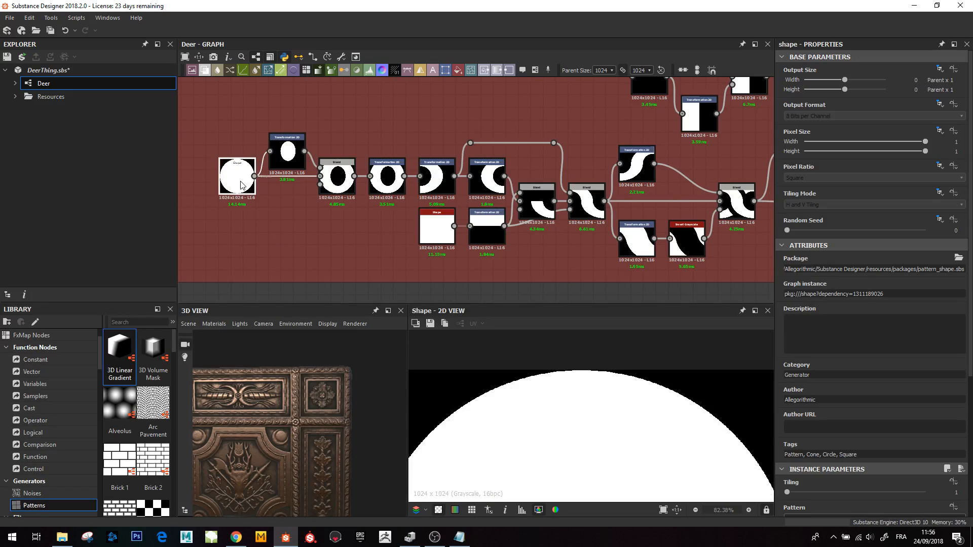
scroll(559, 450, "down", 5)
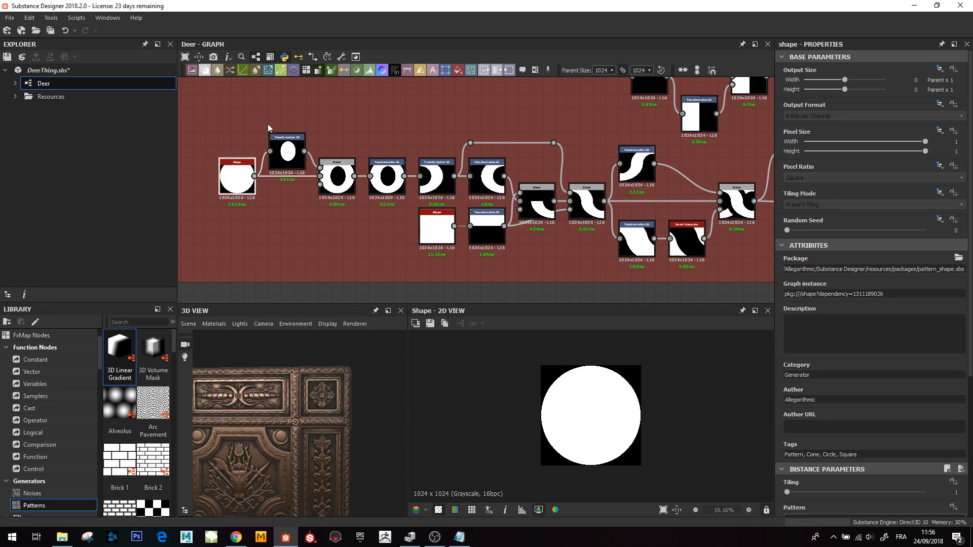
double_click(330, 181)
left_click(287, 154)
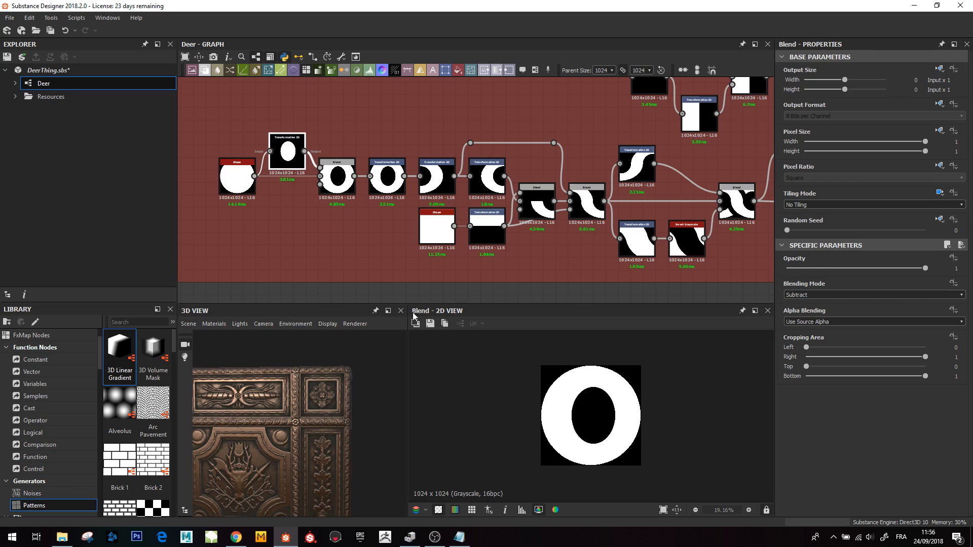
double_click(324, 172)
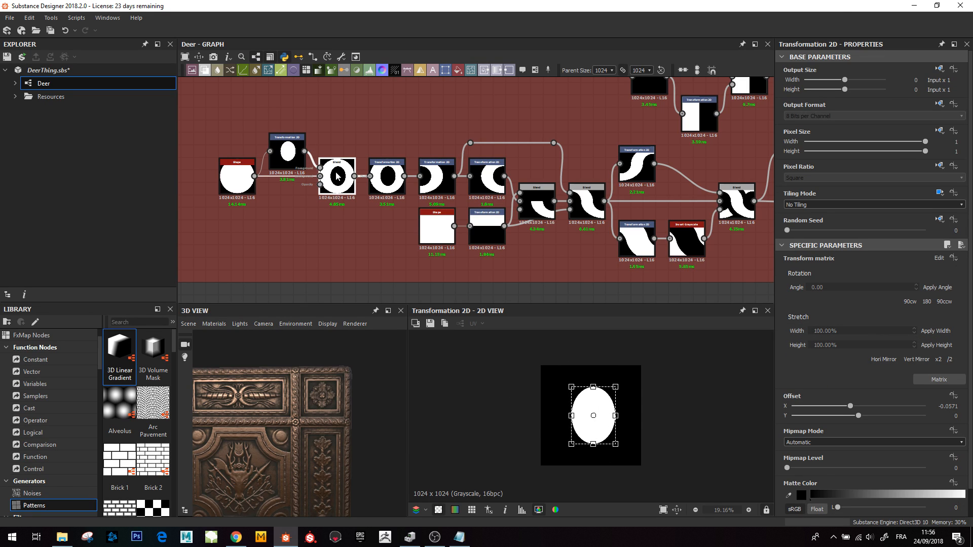
double_click(385, 178)
double_click(439, 181)
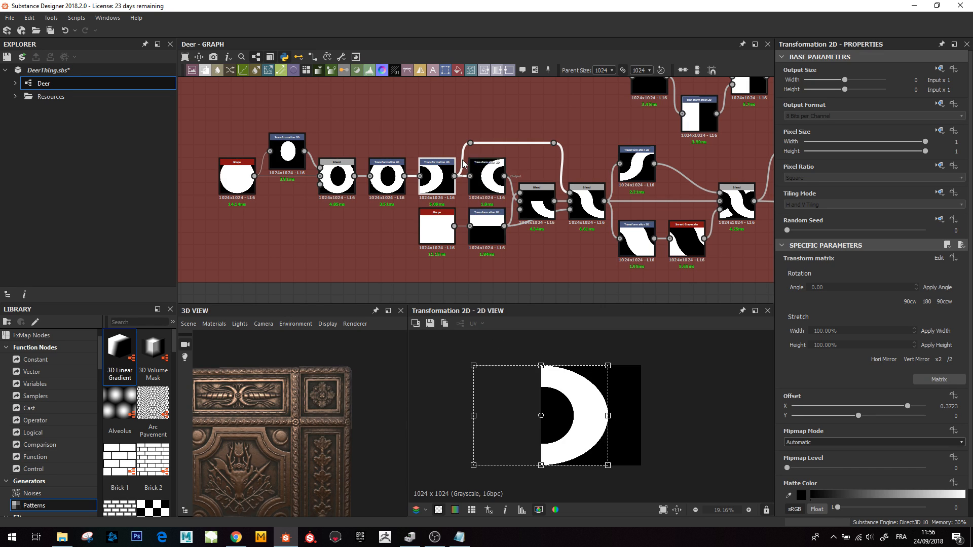
- Preview the crescent Blend, the two crescent Transformation 2D nodes and the Max (Lighten) Blend forming the S-curve
middle_click_drag(461, 163, 429, 171)
middle_click_drag(504, 209, 484, 201)
scroll(485, 201, "up", 1)
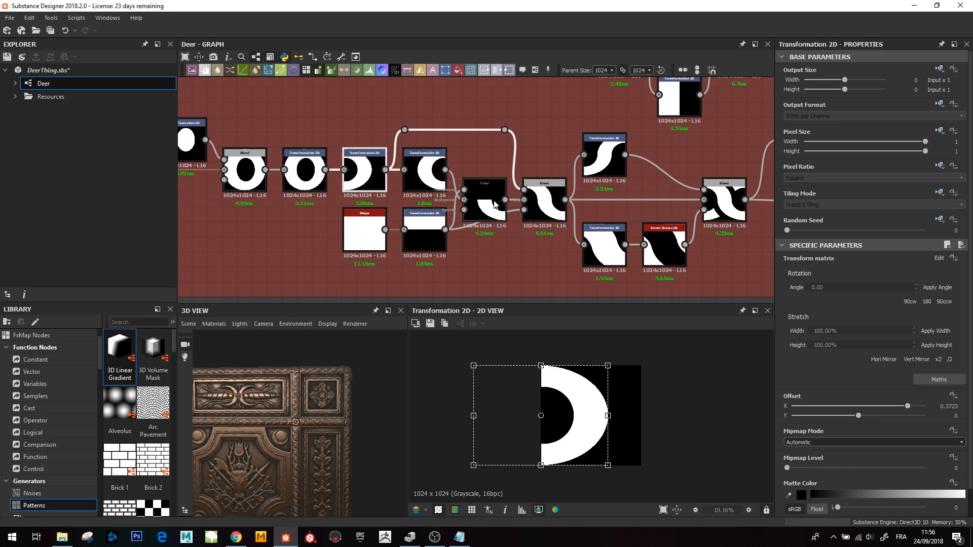
double_click(494, 204)
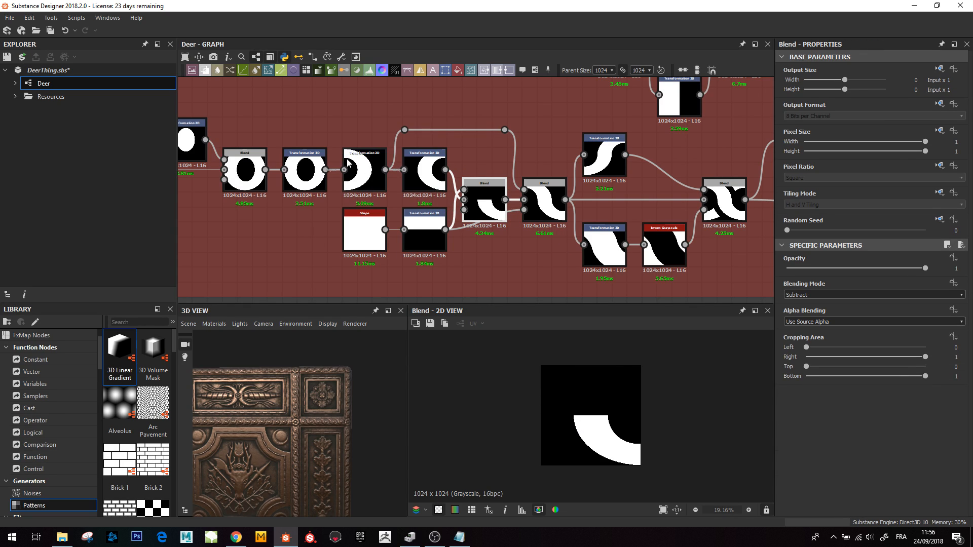
left_click(358, 178)
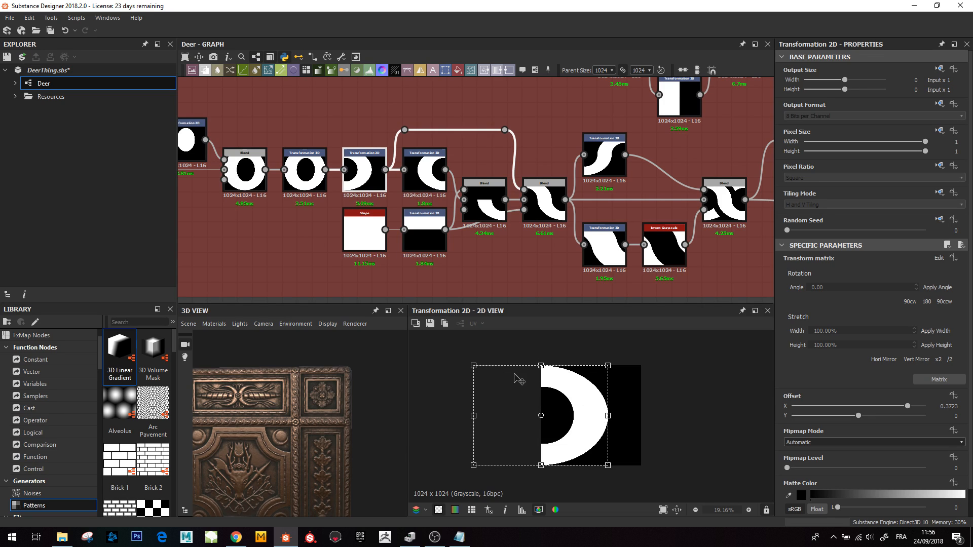
left_click(428, 168)
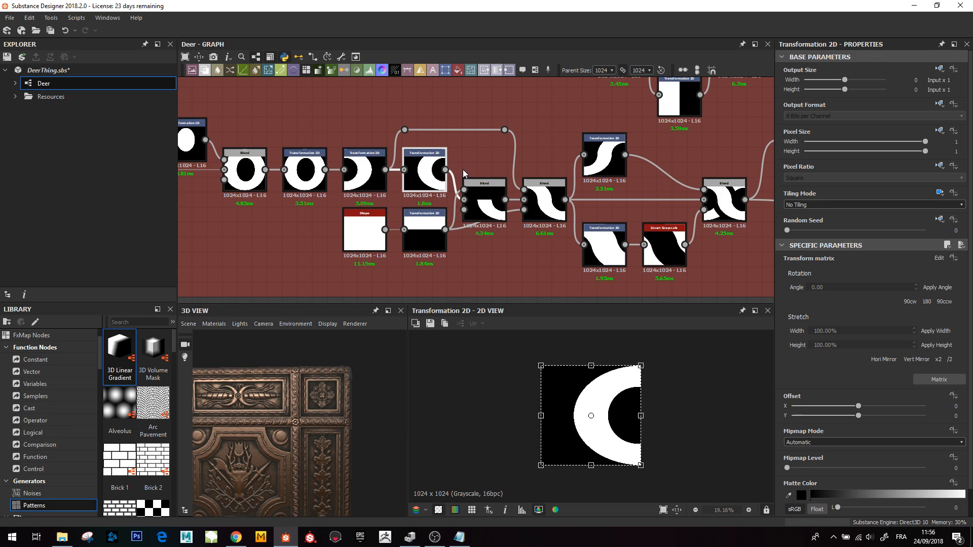
left_click(555, 205)
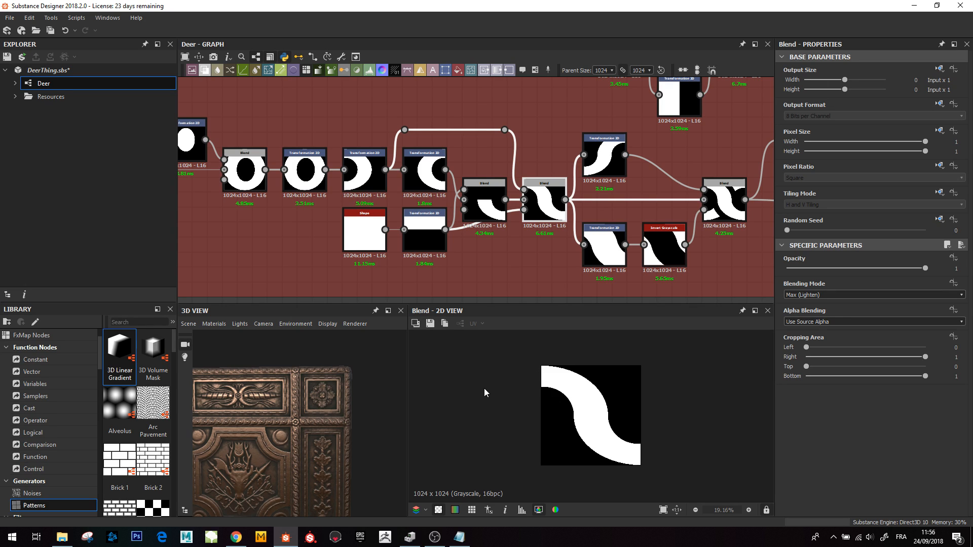
middle_click_drag(581, 195, 441, 200)
right_click(440, 199)
left_click(423, 160)
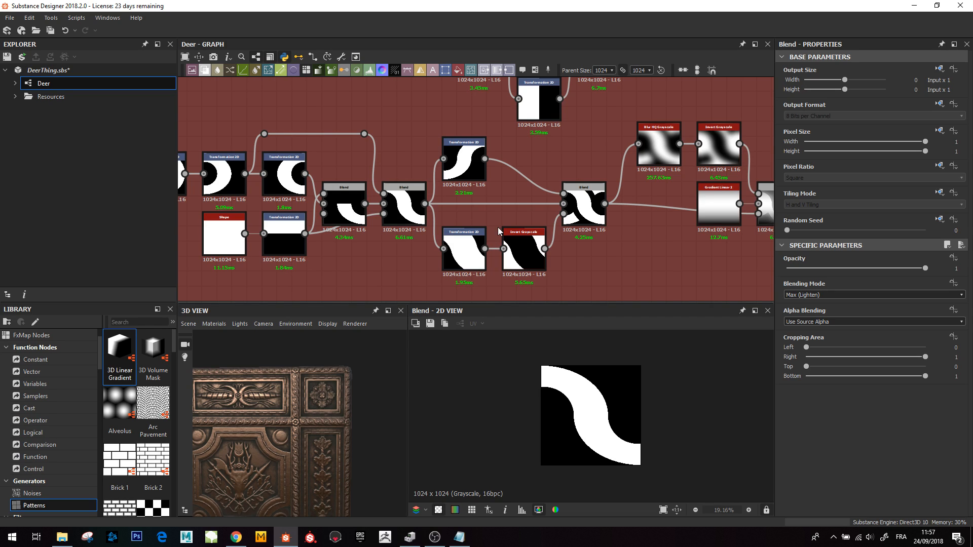
- Pan the graph to the S-curve section, select its Max (Lighten) Blend, and zoom the 3D view onto the border pattern
left_click_drag(484, 248, 503, 248)
middle_click_drag(440, 218, 409, 225)
middle_click_drag(568, 262, 536, 262)
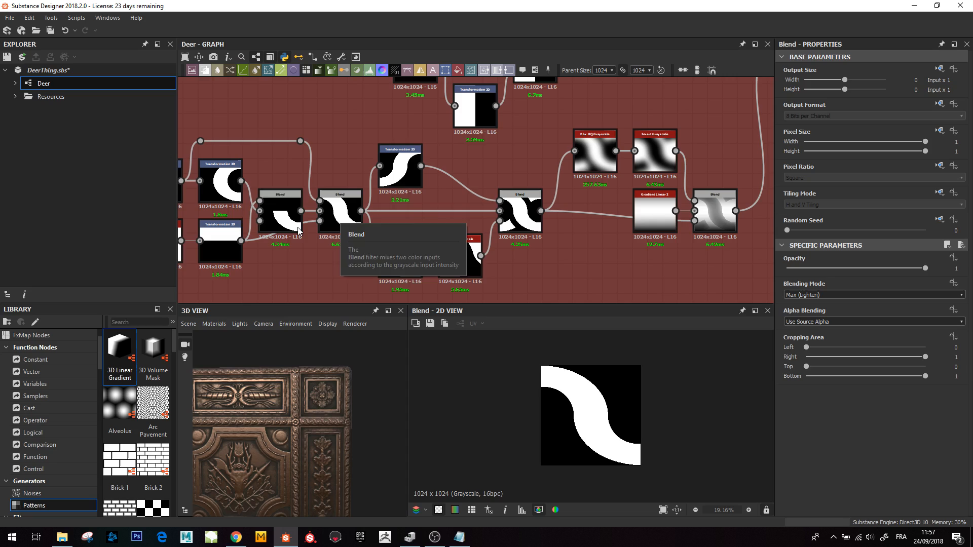
middle_click_drag(315, 227, 367, 227)
left_click(393, 219)
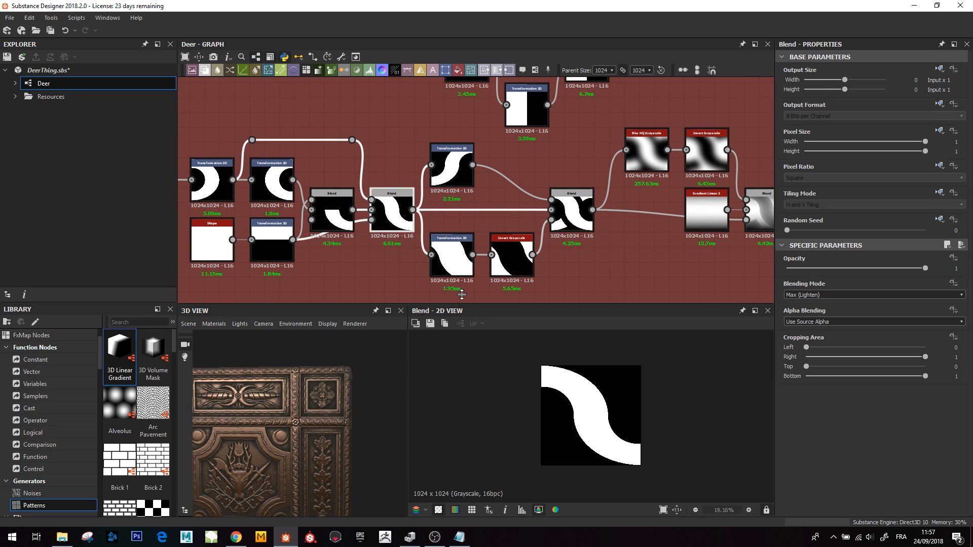
scroll(295, 413, "up", 10)
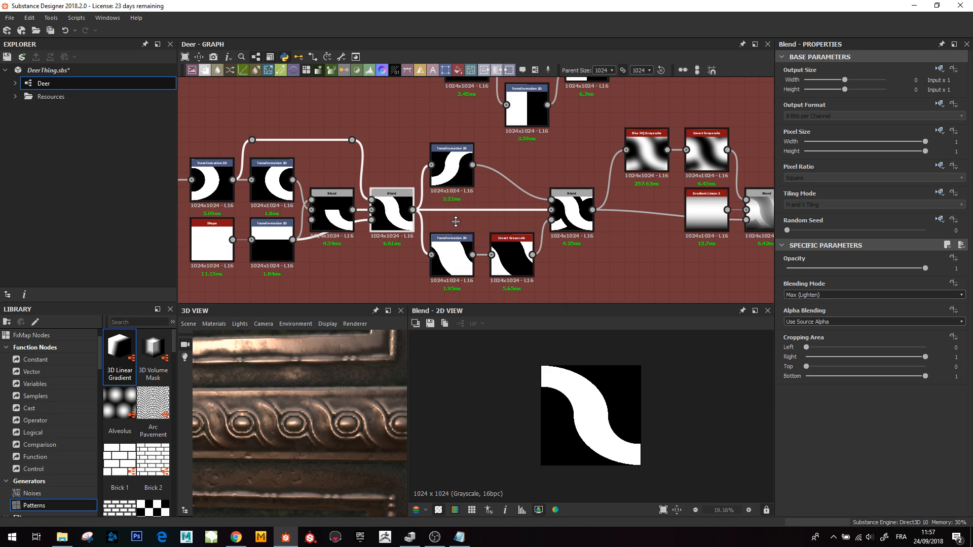
- Preview the upper S-curve Transformation 2D, the joining Blend, the lower Transformation 2D and Invert Grayscale, then the joining Blend again
left_click(451, 173)
left_click(570, 209)
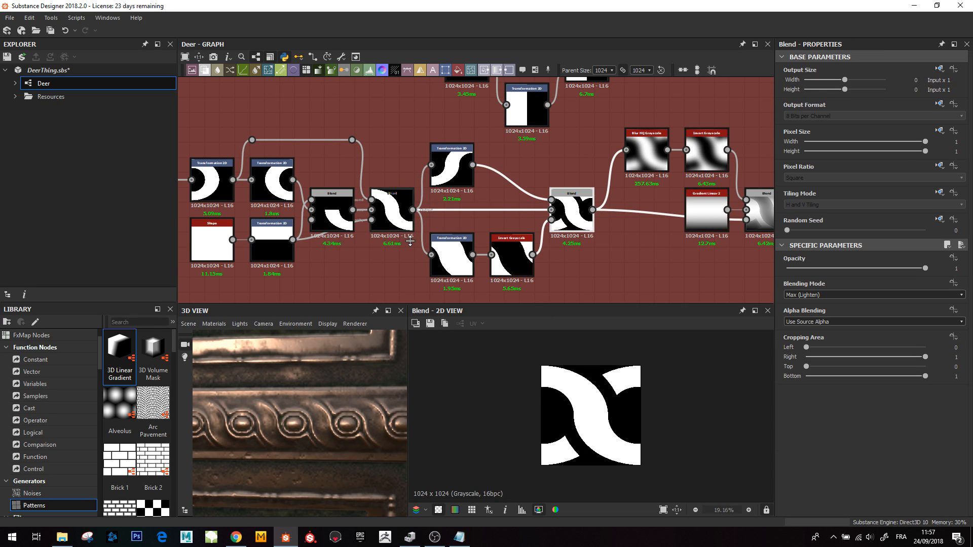
left_click(451, 263)
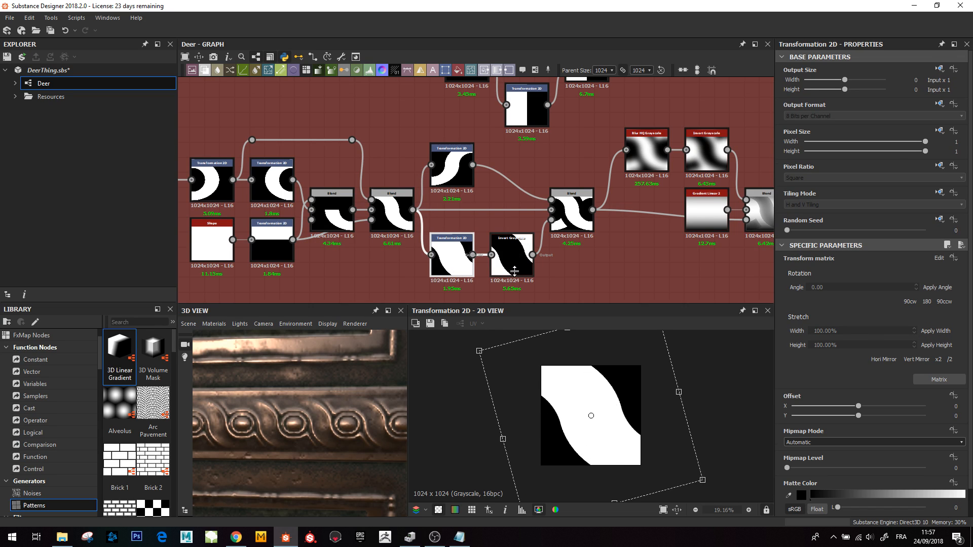
left_click(513, 273)
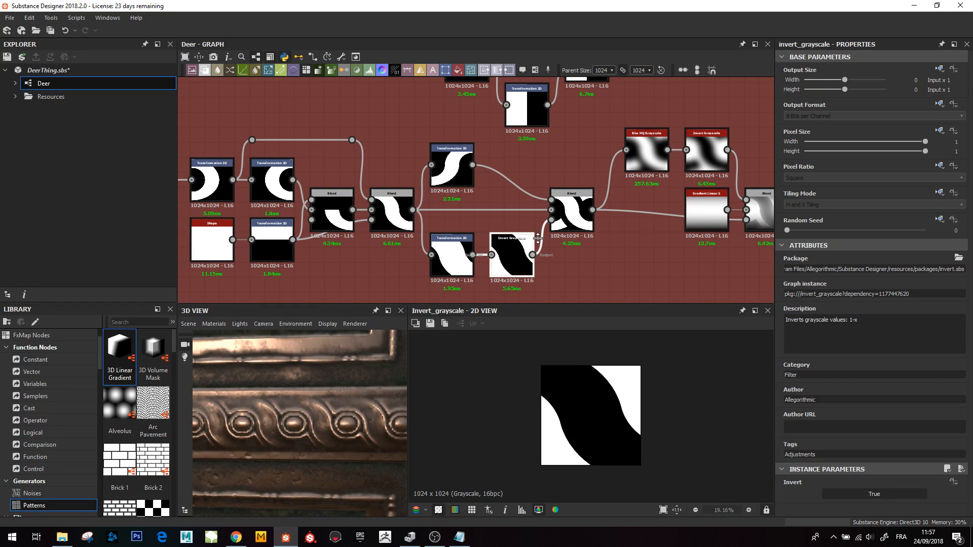
left_click(570, 220)
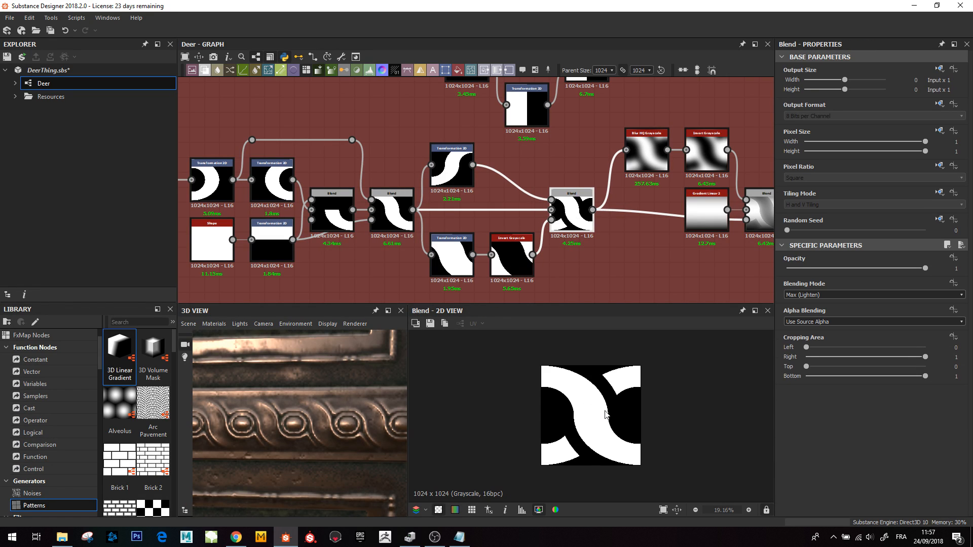
- Pan the graph toward the blur section and examine the border close-up in the 3D view
middle_click_drag(616, 179, 511, 203)
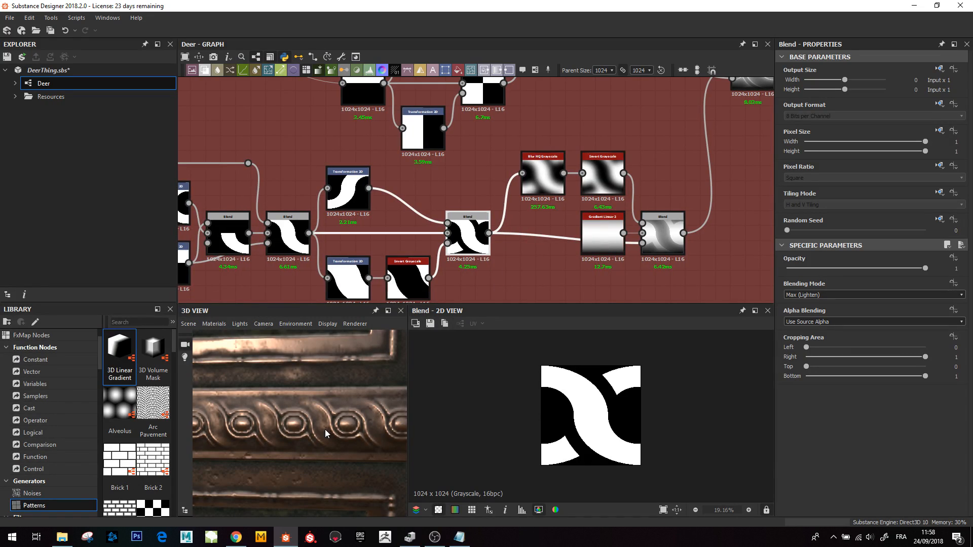
scroll(303, 407, "down", 6)
scroll(291, 420, "up", 2)
middle_click_drag(291, 420, 327, 436)
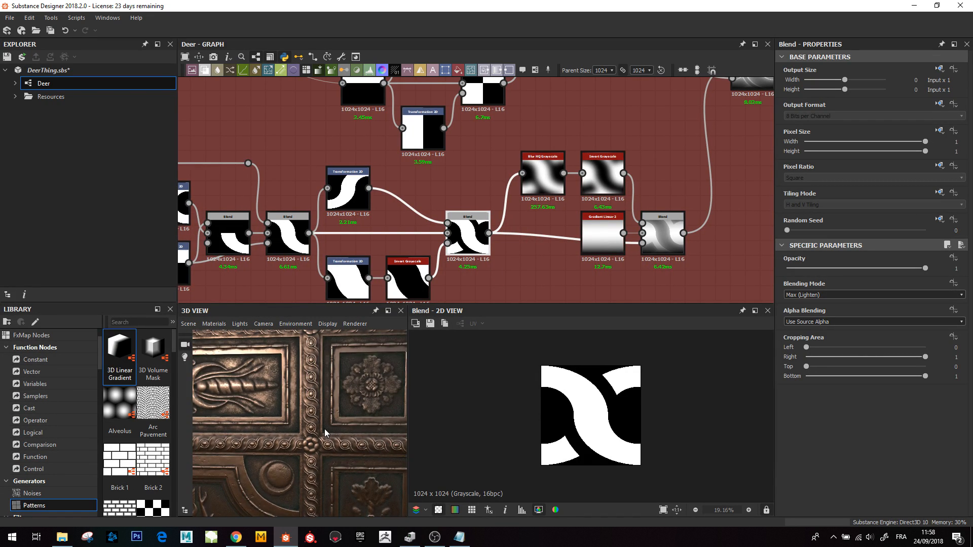
scroll(322, 430, "up", 4)
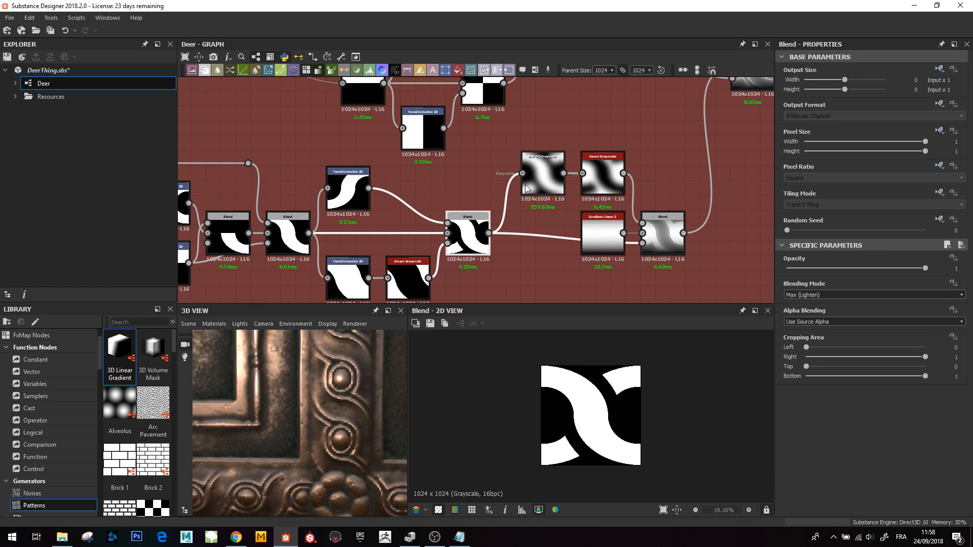
middle_click_drag(524, 185, 475, 182)
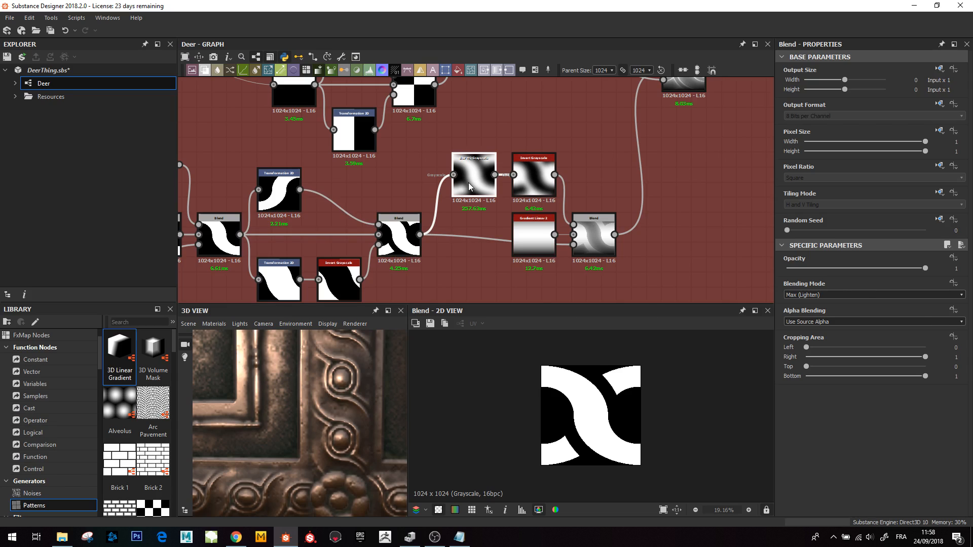
- Preview the Blur HQ Grayscale, the Invert Grayscale and the Gradient Linear 2 nodes feeding the final Blend
double_click(468, 182)
left_click(517, 182)
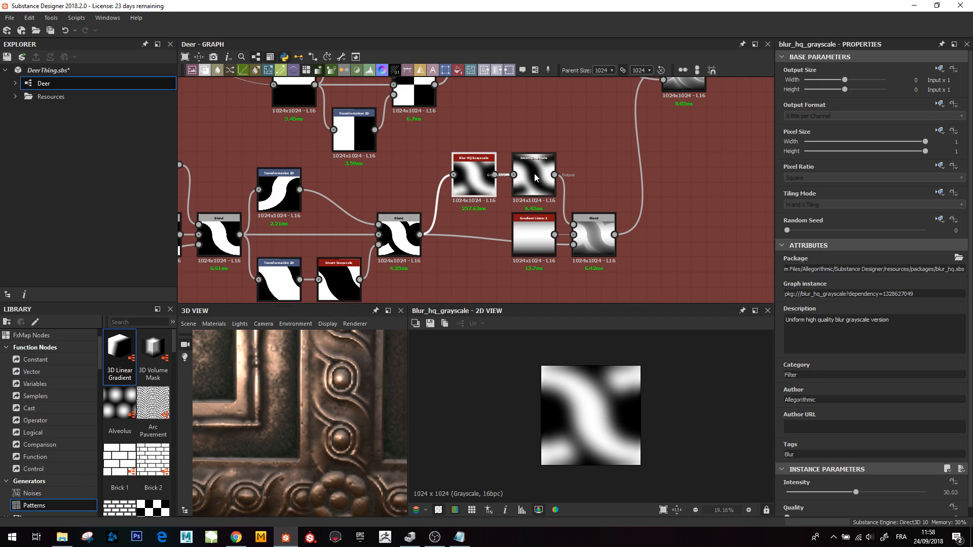
left_click(477, 189)
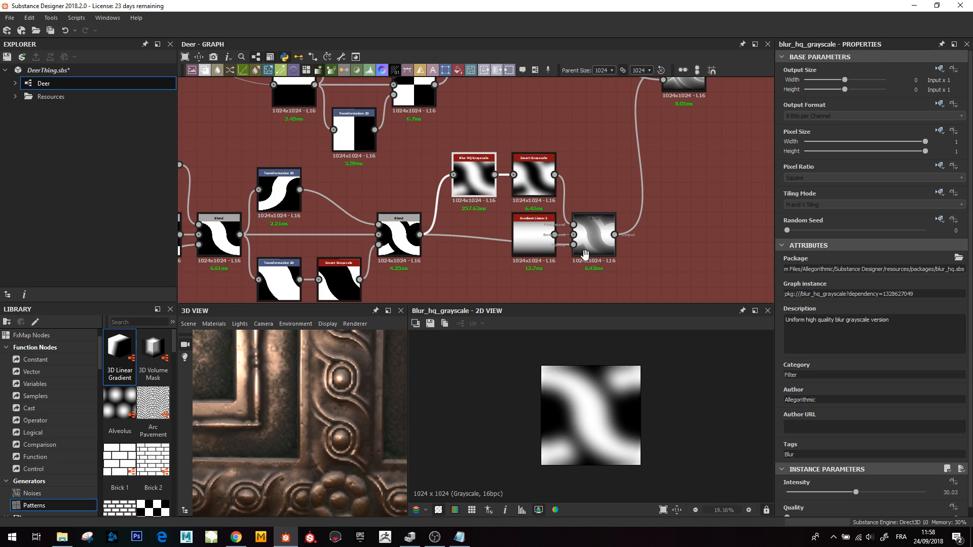
middle_click_drag(585, 256, 571, 256)
left_click(524, 240)
scroll(523, 240, "down", 5)
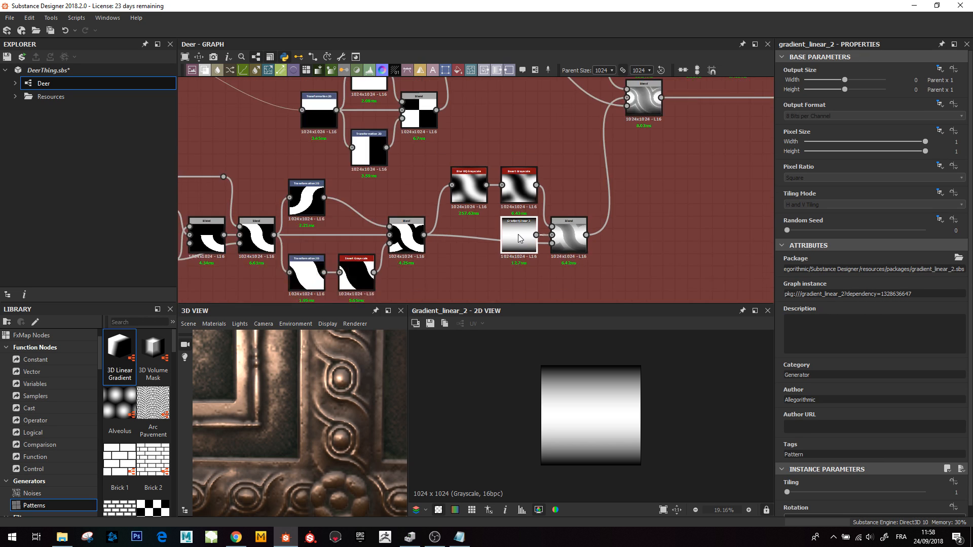
- Preview the interlocking Blend, the Invert Grayscale and the final Multiply Blend of the border network
scroll(289, 445, "down", 5)
middle_click_drag(289, 445, 365, 441)
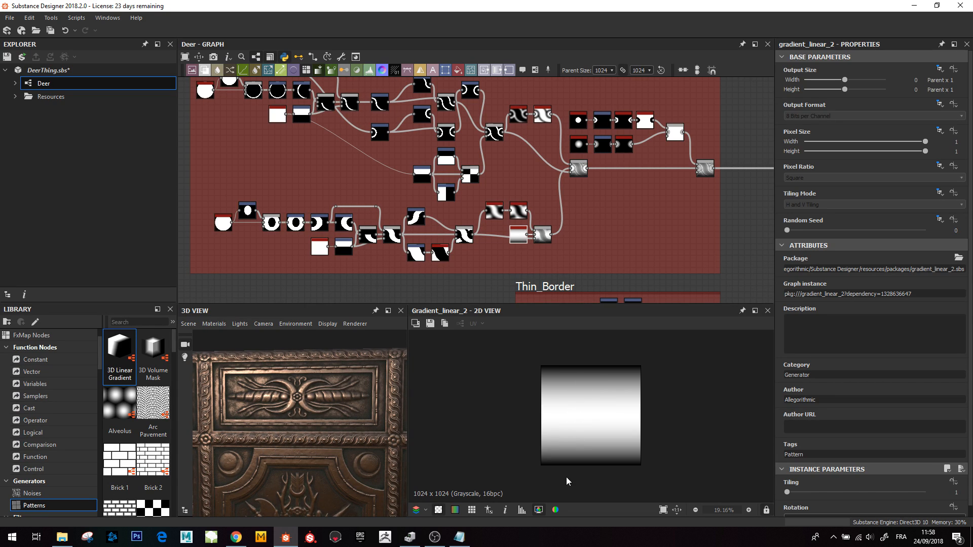
scroll(544, 231, "up", 5)
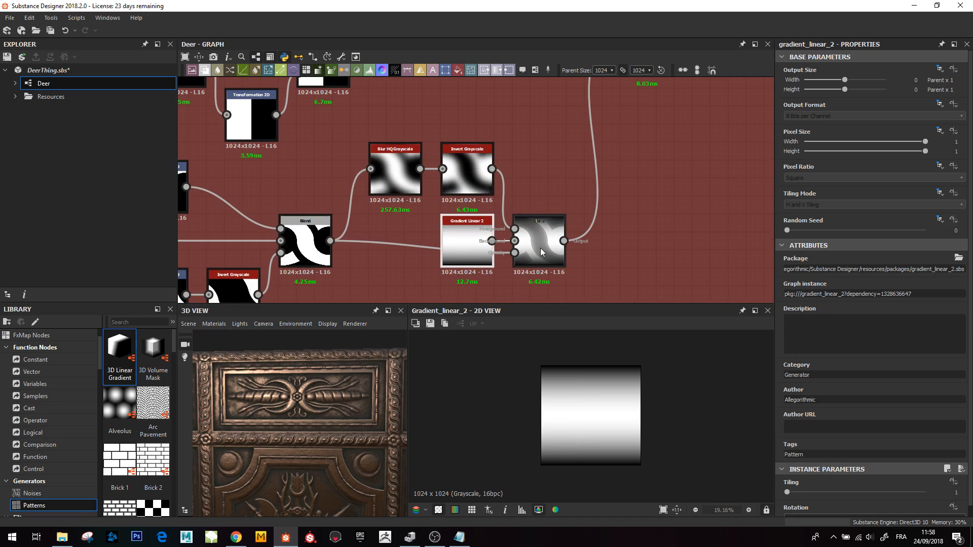
double_click(320, 251)
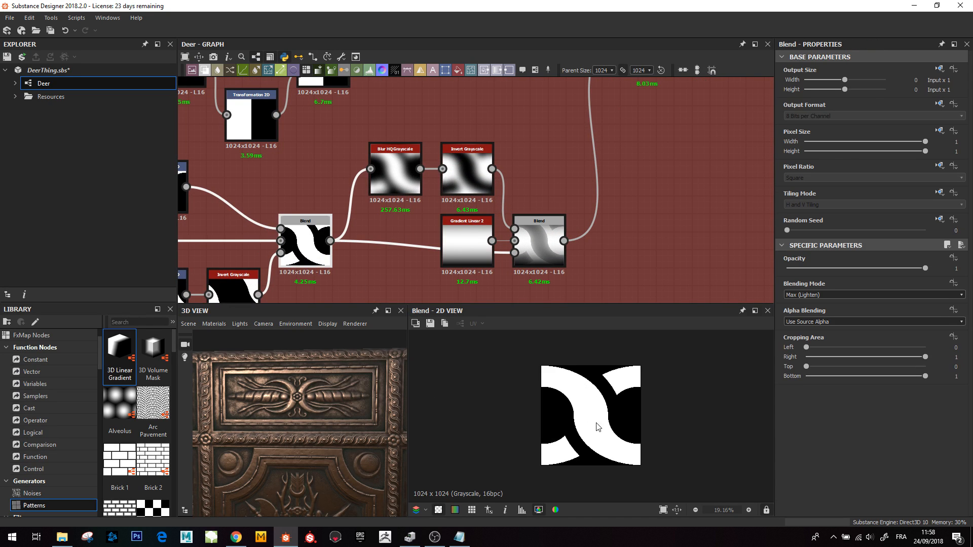
double_click(465, 175)
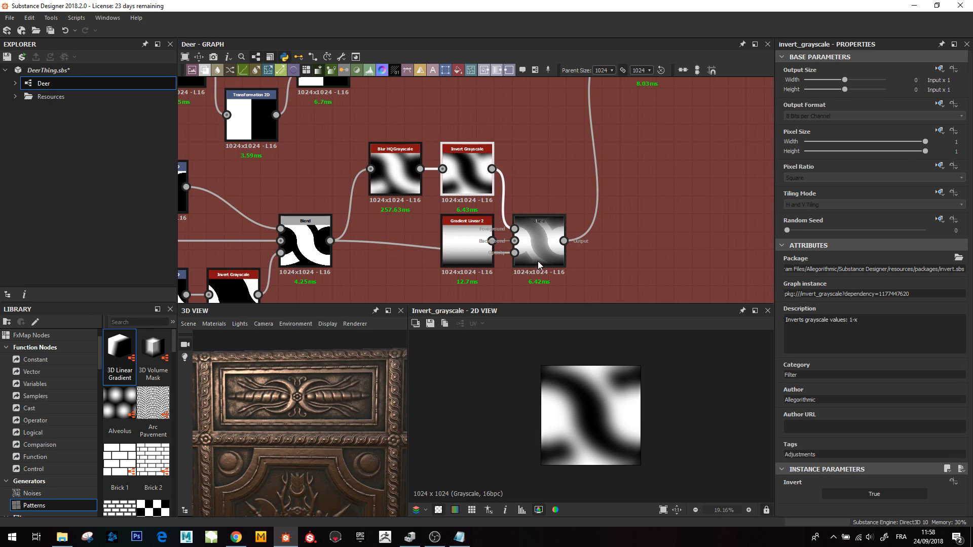
double_click(538, 244)
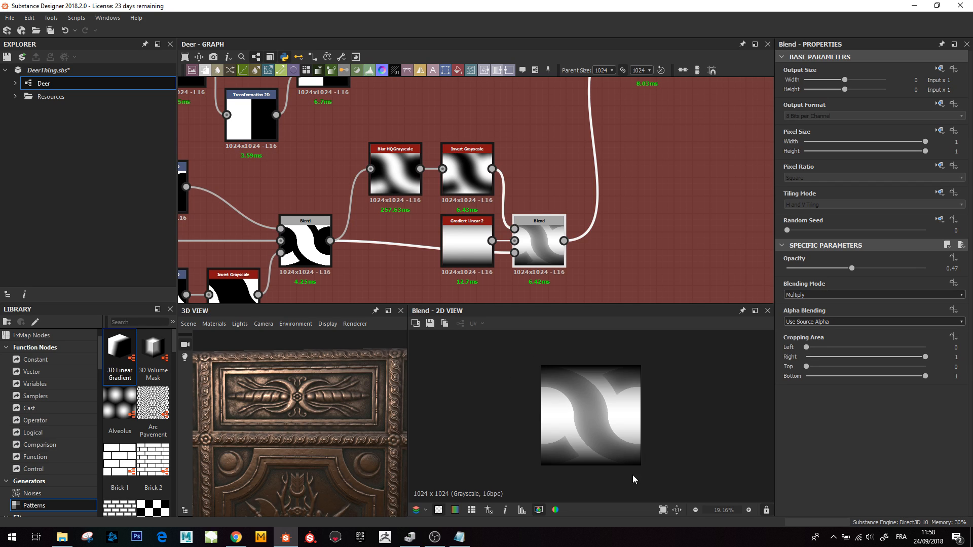
- Zoom out across the graph and navigate to the Thick_Borders frame while examining the border close-up
scroll(594, 117, "down", 2)
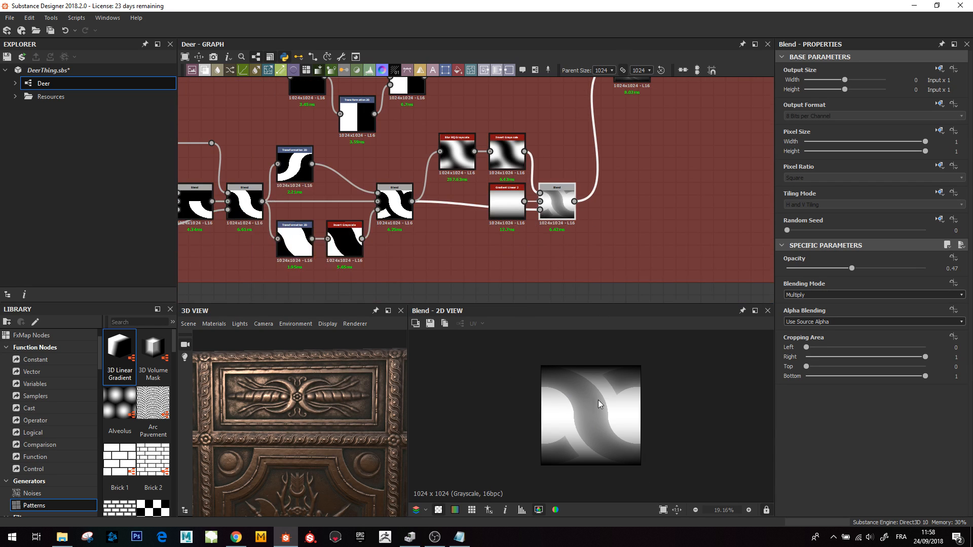
scroll(638, 189, "down", 4)
middle_click_drag(640, 141, 592, 216)
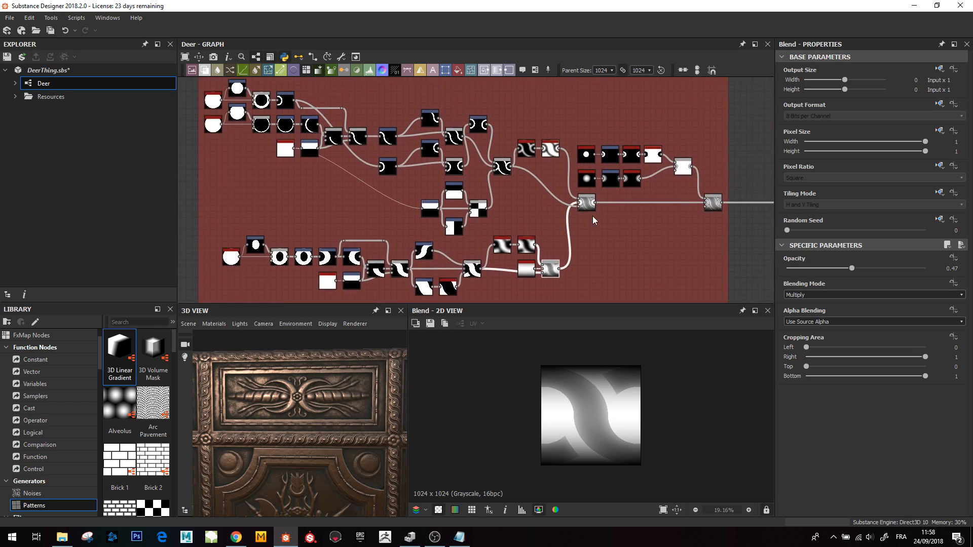
scroll(592, 216, "up", 1)
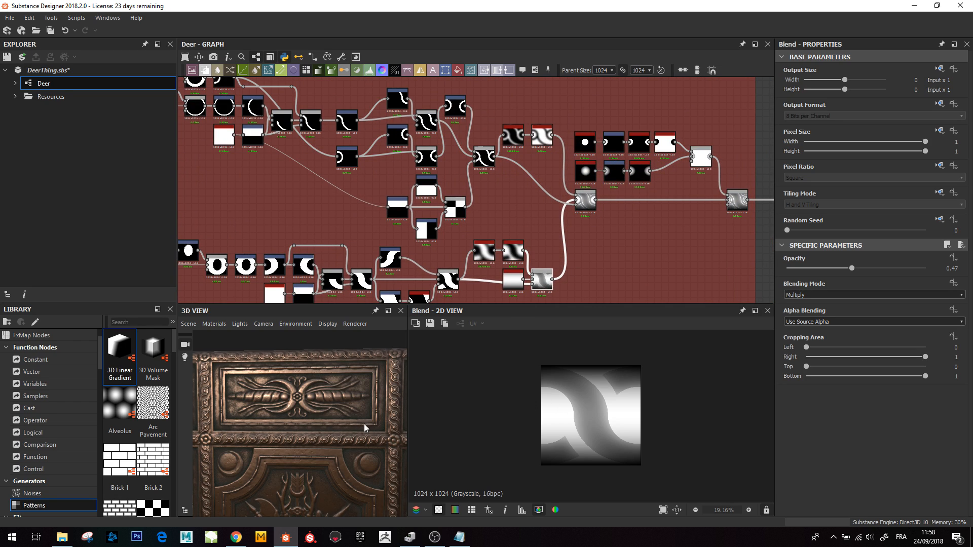
scroll(364, 423, "up", 3)
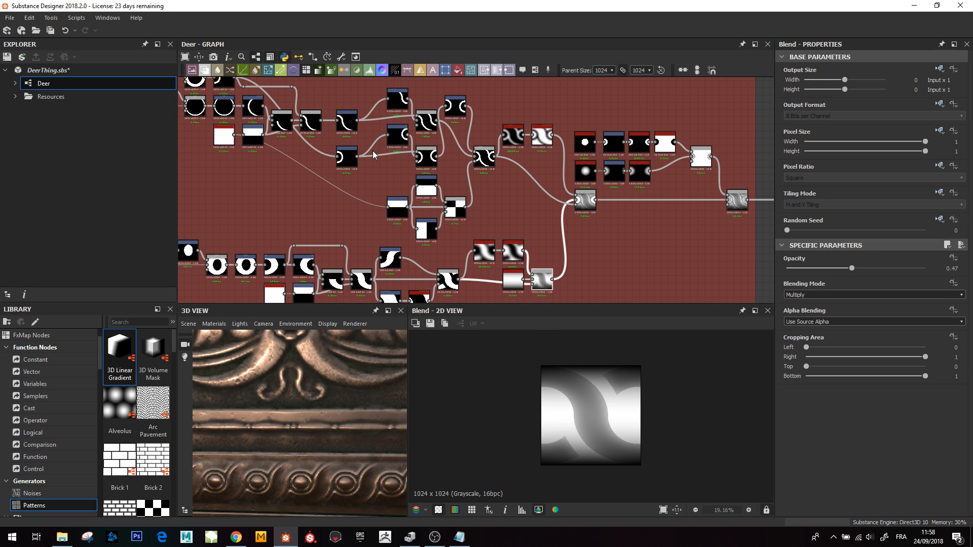
middle_click_drag(383, 173, 417, 205)
scroll(415, 204, "up", 2)
middle_click_drag(199, 122, 409, 222)
scroll(410, 222, "up", 1)
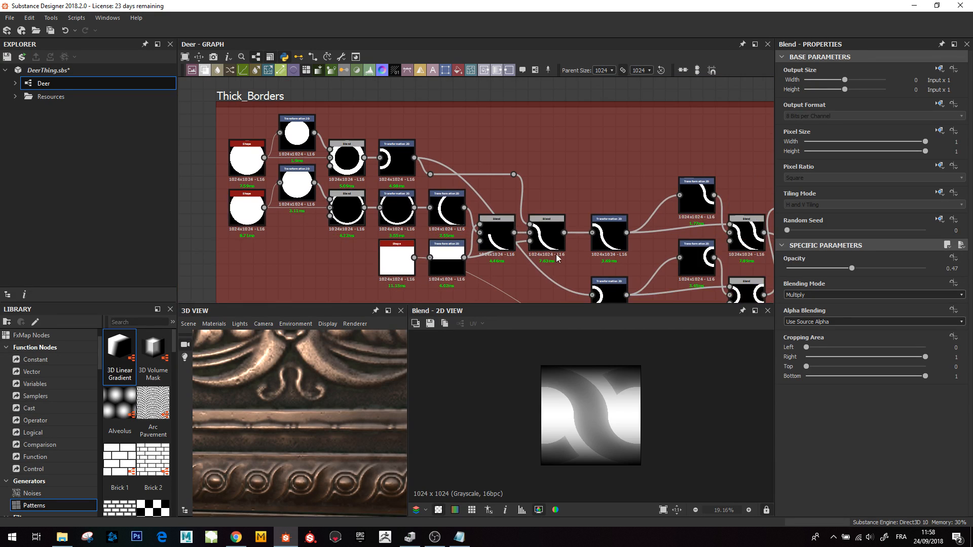
- Pan along the Thick_Borders node network, examining its Transformation 2D and Blend chain
middle_click_drag(557, 259, 534, 254)
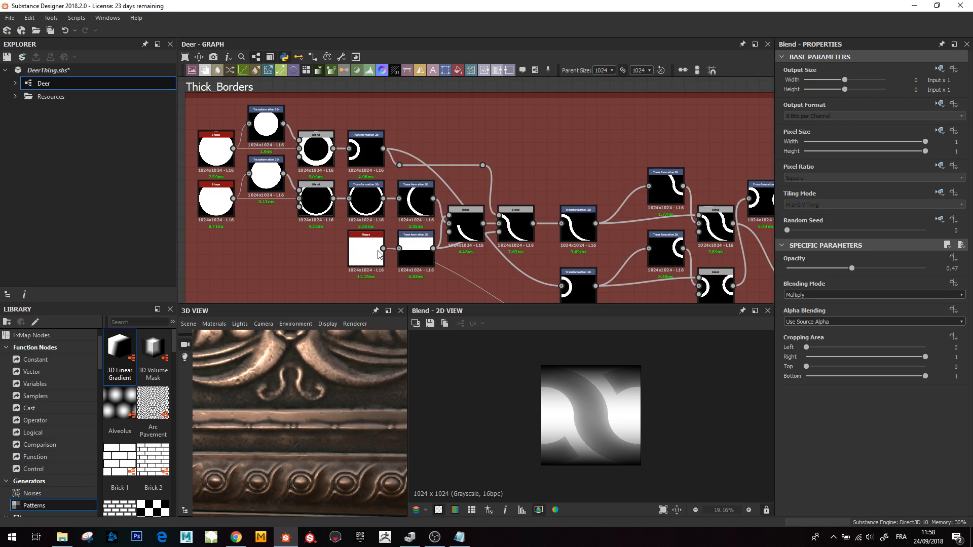
middle_click_drag(489, 232, 467, 214)
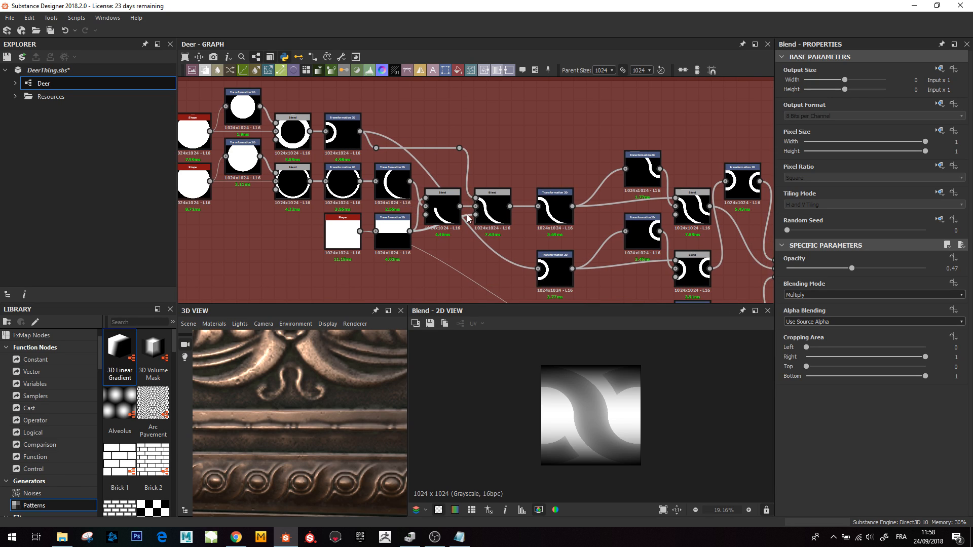
scroll(467, 214, "up", 1)
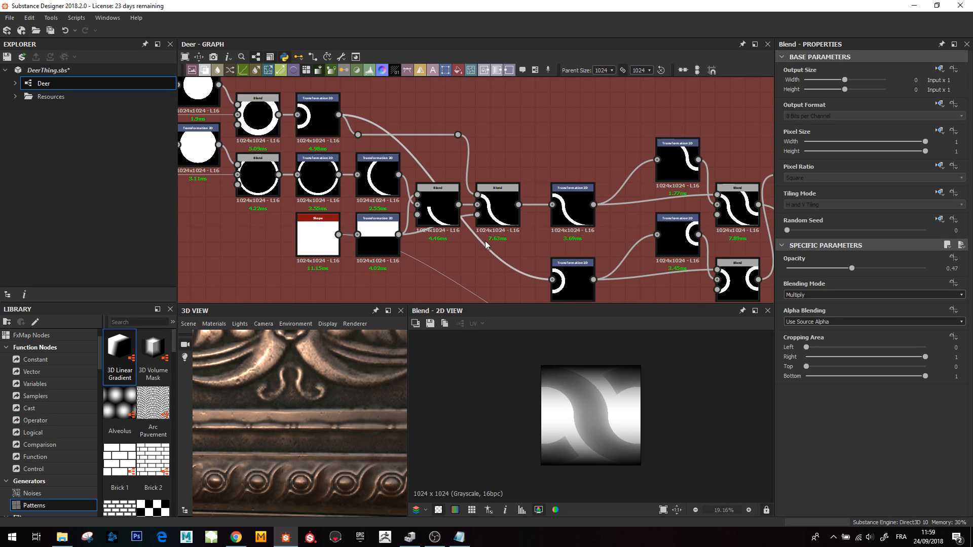
scroll(441, 179, "down", 3)
middle_click_drag(563, 223, 503, 209)
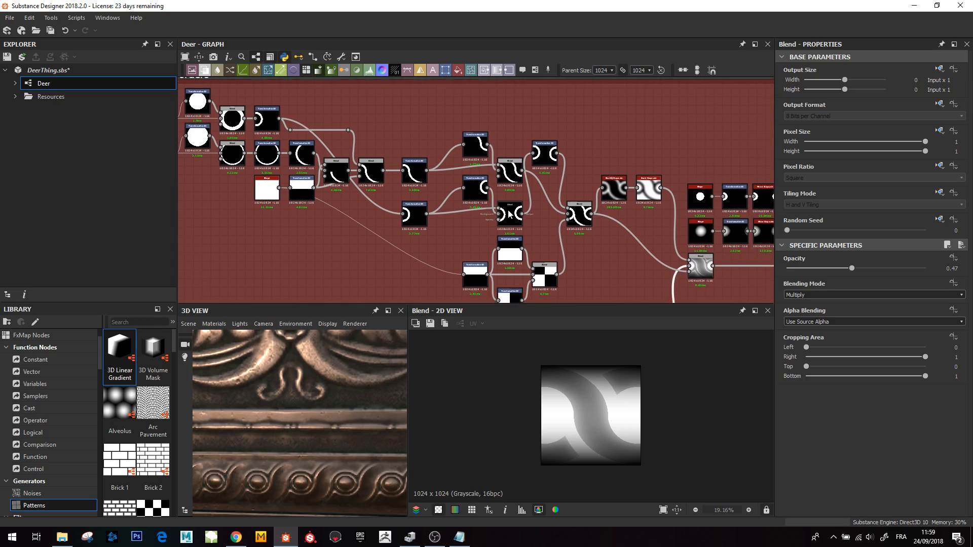
scroll(466, 230, "up", 3)
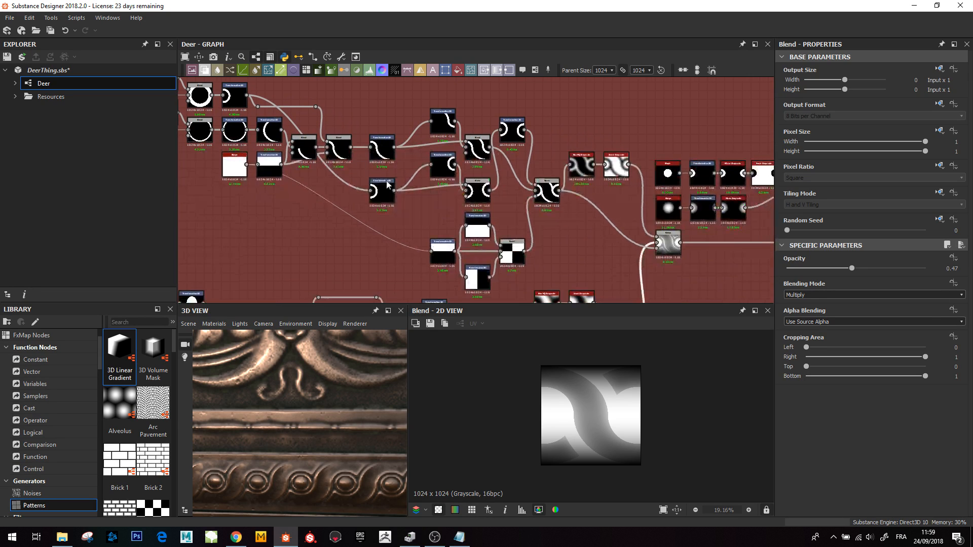
middle_click_drag(370, 184, 370, 212)
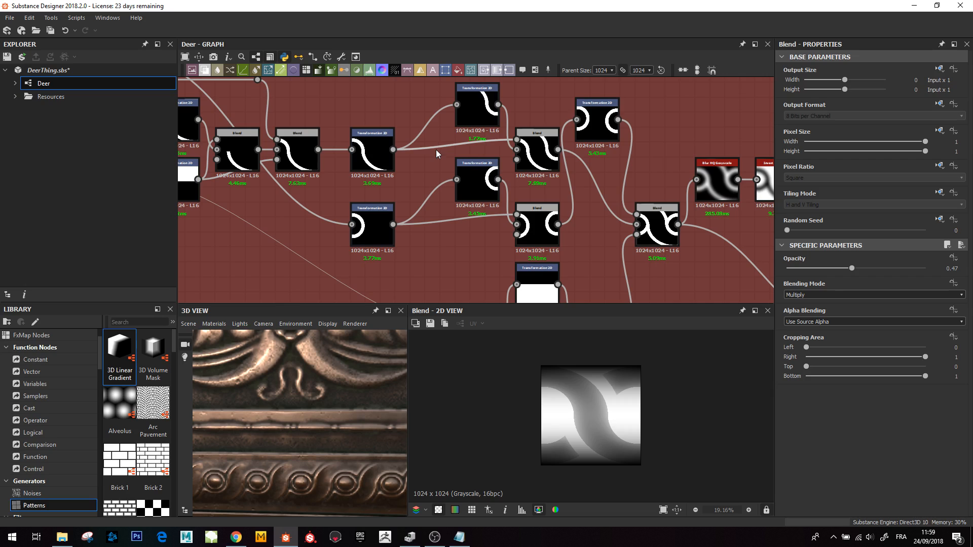
middle_click_drag(436, 169, 437, 180)
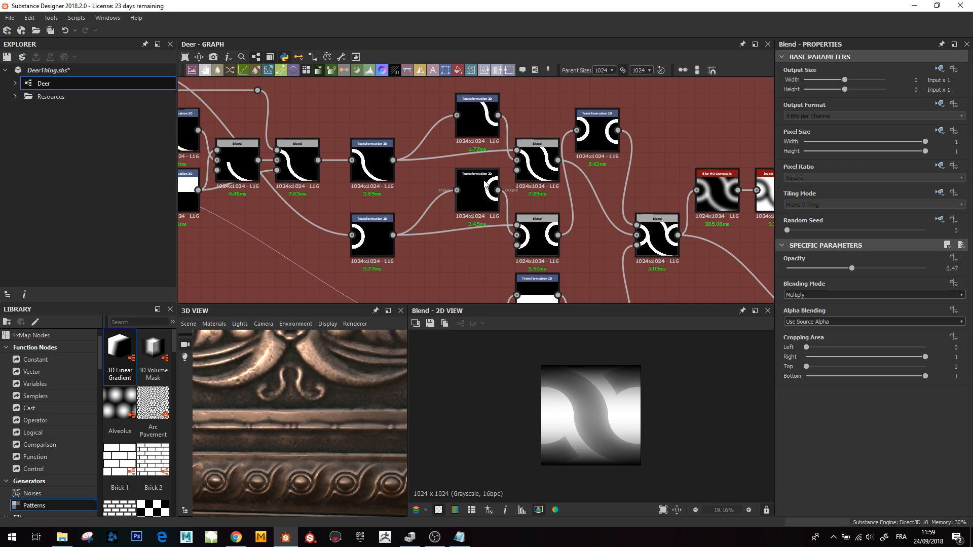
- Preview the arc Transformation 2D and the two Blends joining the arc pieces in Thick_Borders
middle_click_drag(297, 167, 421, 207)
double_click(302, 180)
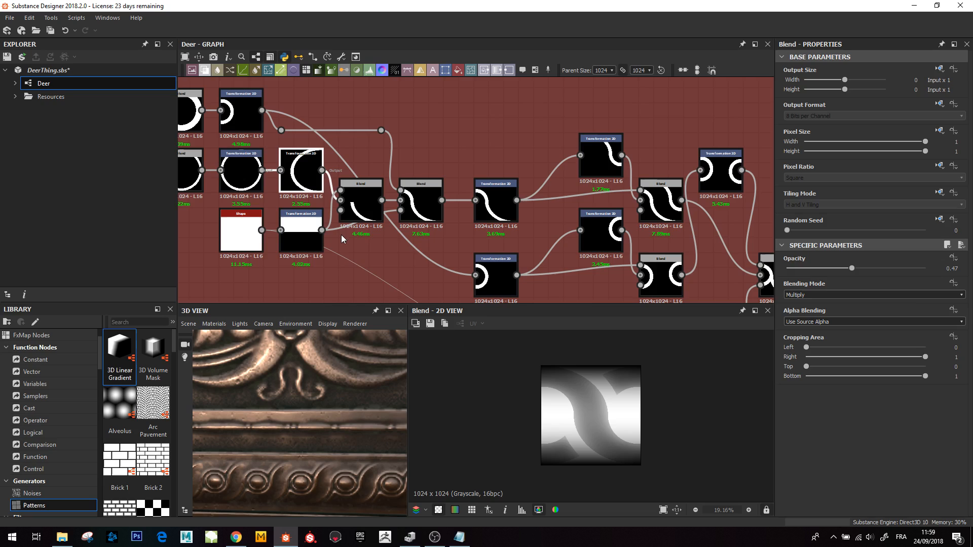
double_click(372, 204)
double_click(430, 211)
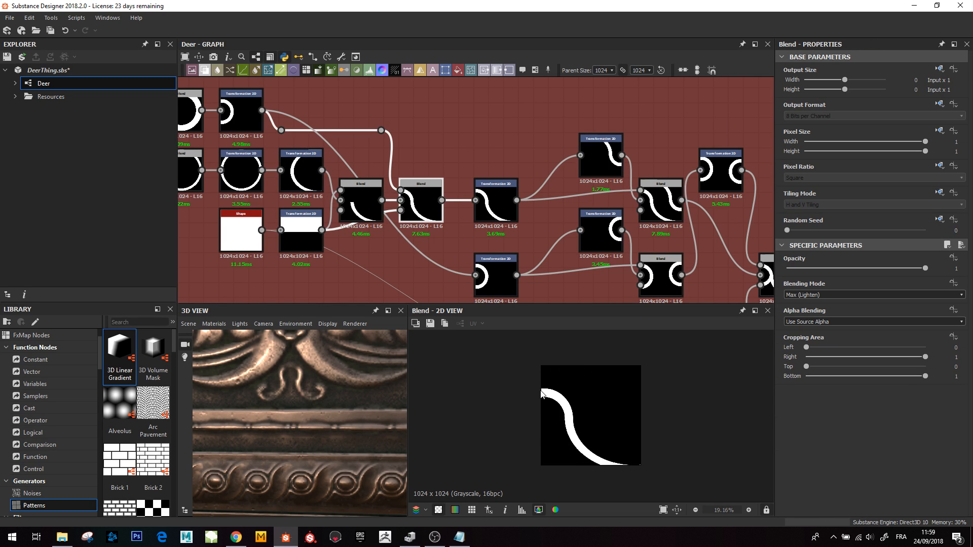
middle_click_drag(243, 109, 309, 120)
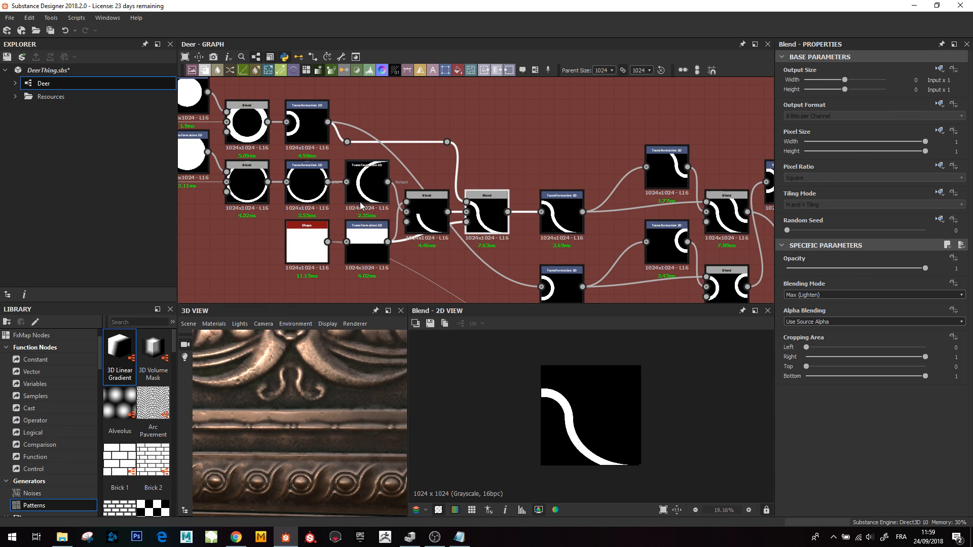
middle_click_drag(448, 221, 342, 168)
middle_click_drag(516, 198, 440, 177)
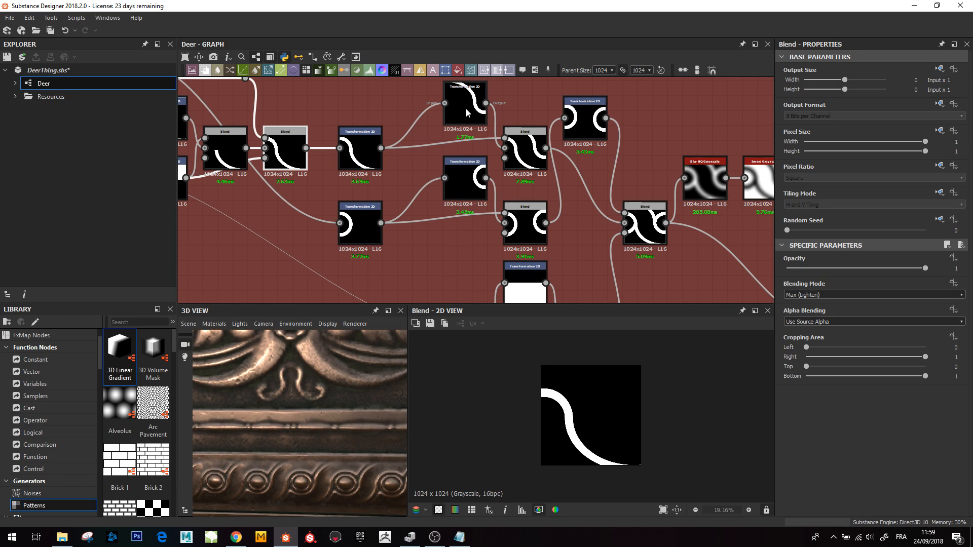
- Preview the arc-joining Blend, the lower arc's Transformation 2D and the final Blend combining the arc pieces
left_click(510, 133)
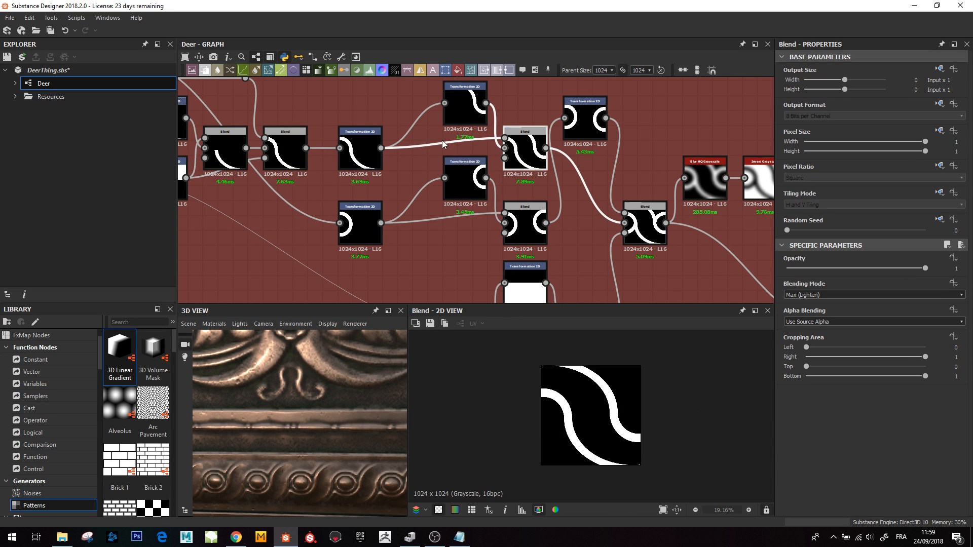
middle_click_drag(442, 143, 409, 166)
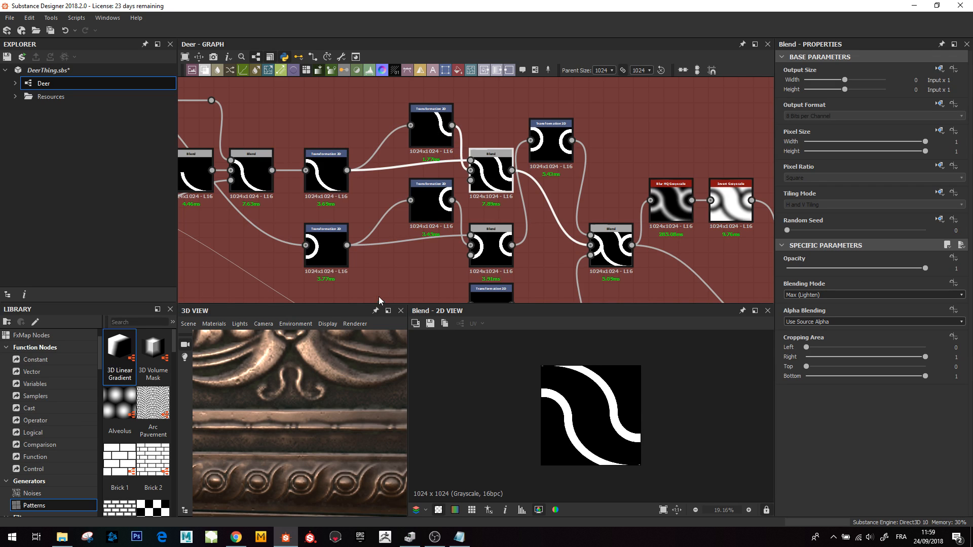
middle_click_drag(379, 296, 349, 280)
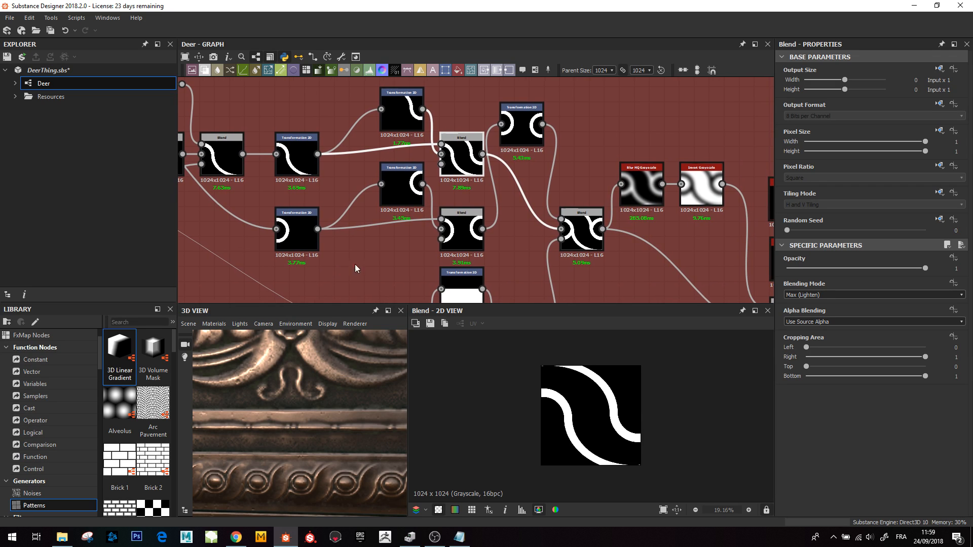
left_click(297, 235)
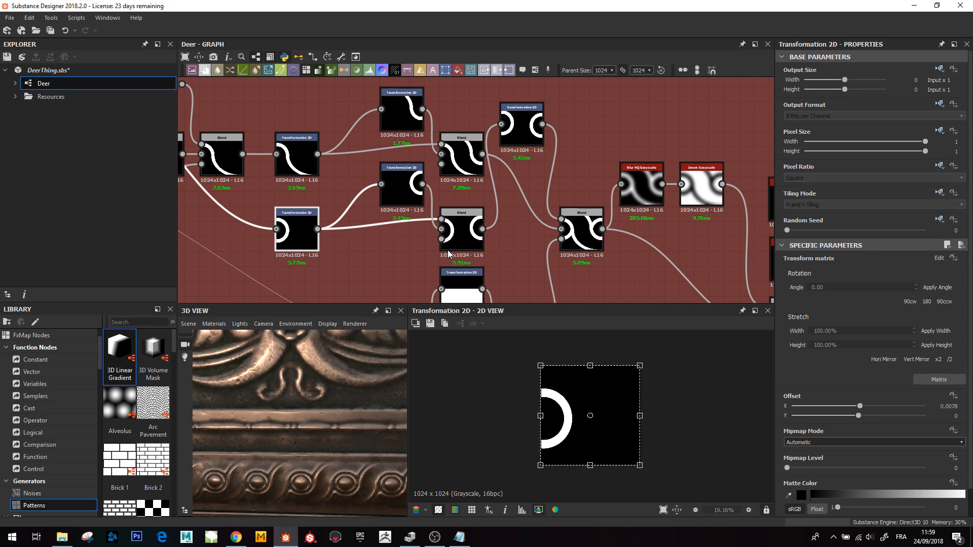
left_click(581, 230)
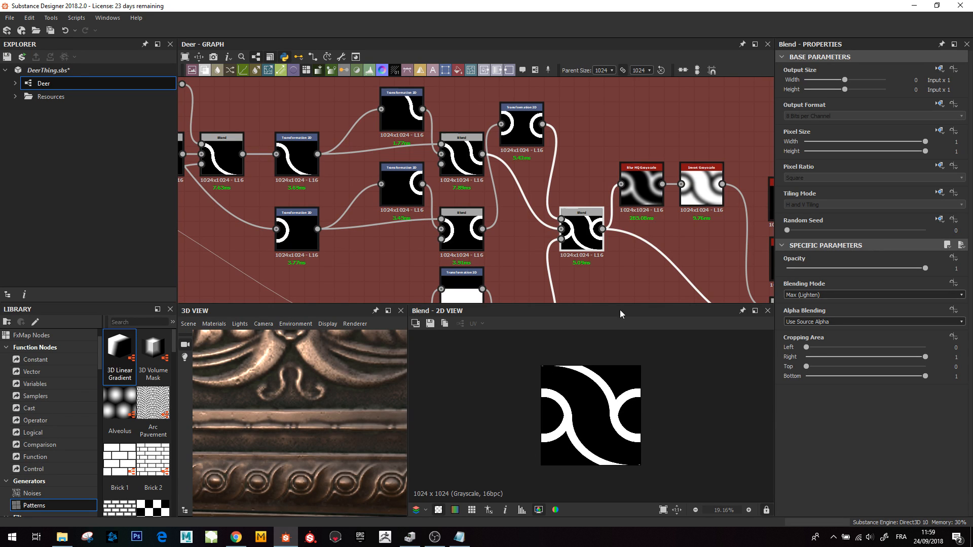
- Move along the border network and preview the Multiply Blend combining the arc pattern with the bevel gradient
middle_click_drag(498, 156, 460, 162)
middle_click_drag(504, 201, 458, 131)
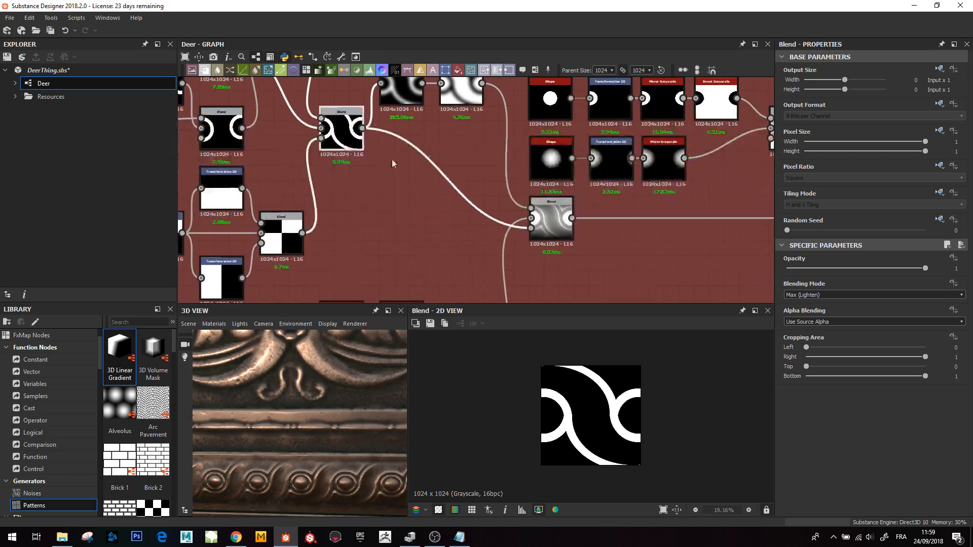
left_click(551, 217)
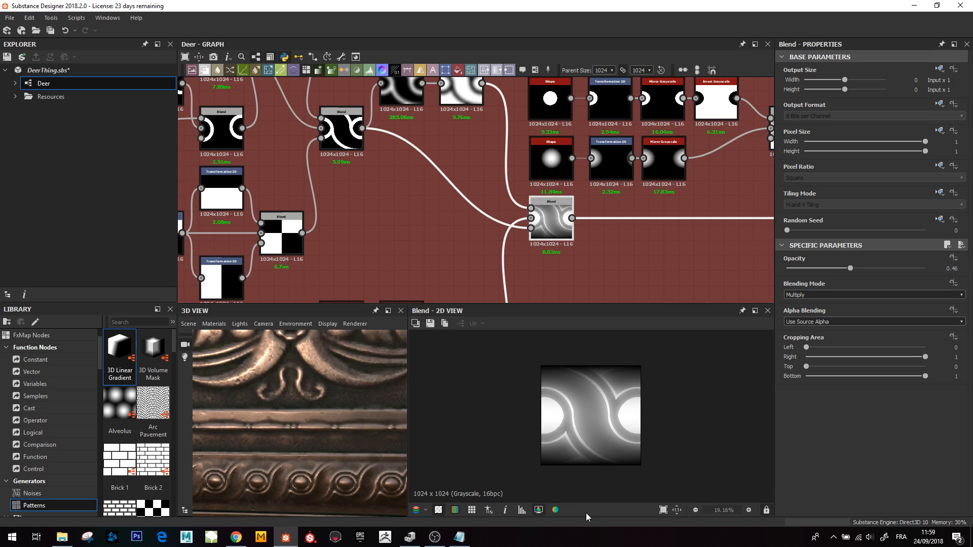
- Preview the Shape, Transformation 2D and Mirror Grayscale nodes of the circular bump chain
middle_click_drag(679, 214, 460, 247)
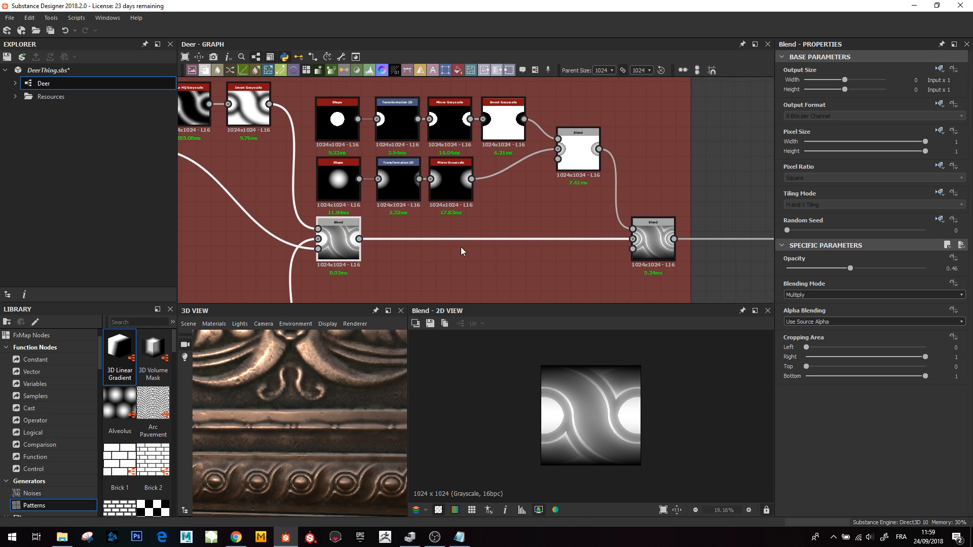
left_click(337, 190)
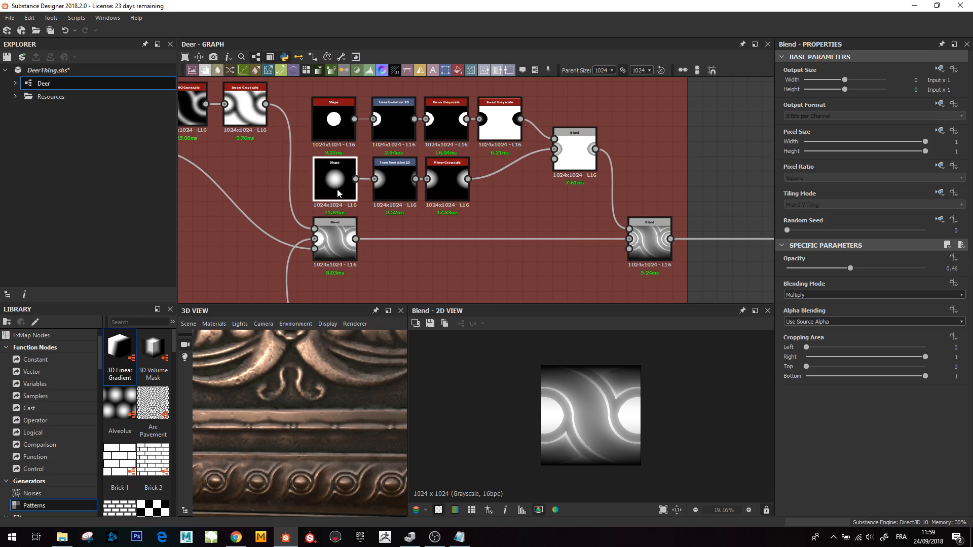
left_click(394, 187)
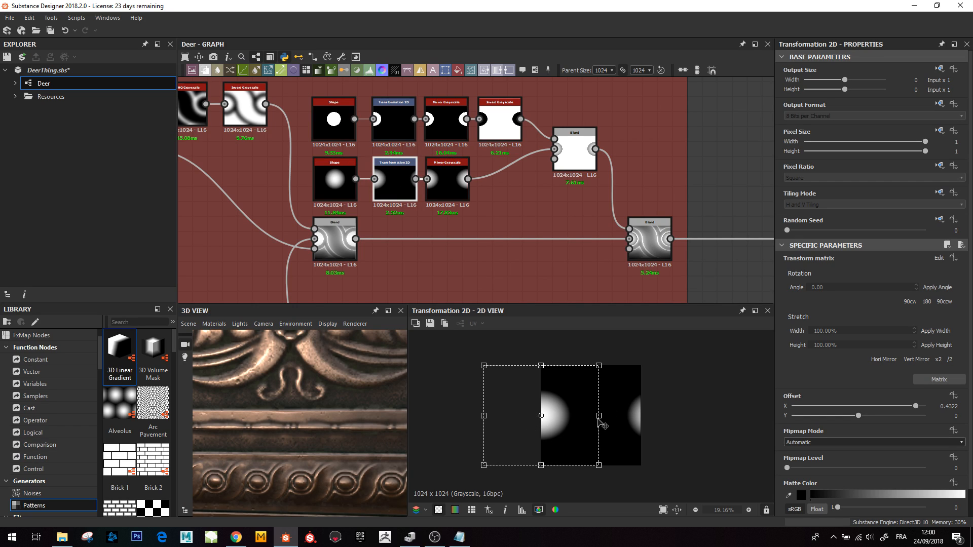
left_click(438, 165)
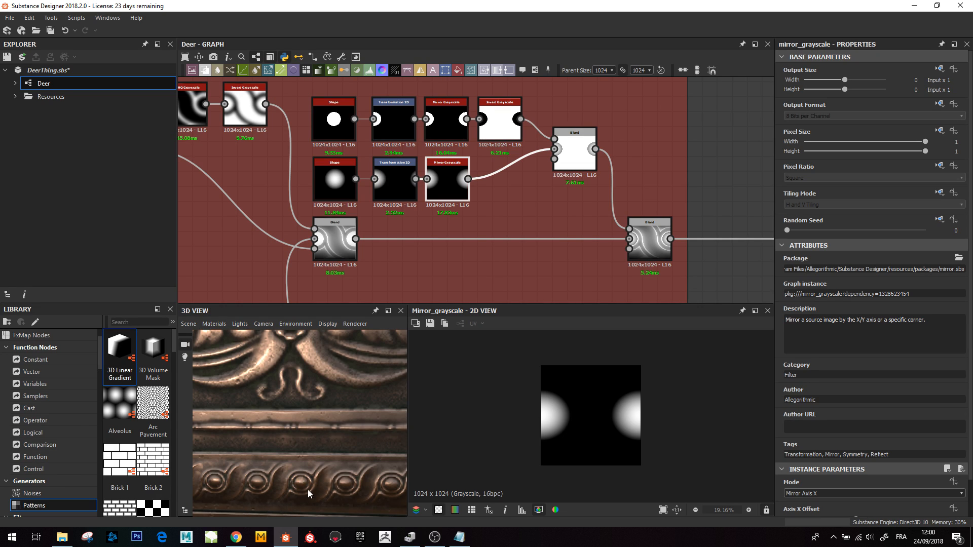
- Orbit and zoom the 3D view to examine the round bosses along the border
middle_click_drag(327, 479, 336, 434)
scroll(332, 436, "up", 5)
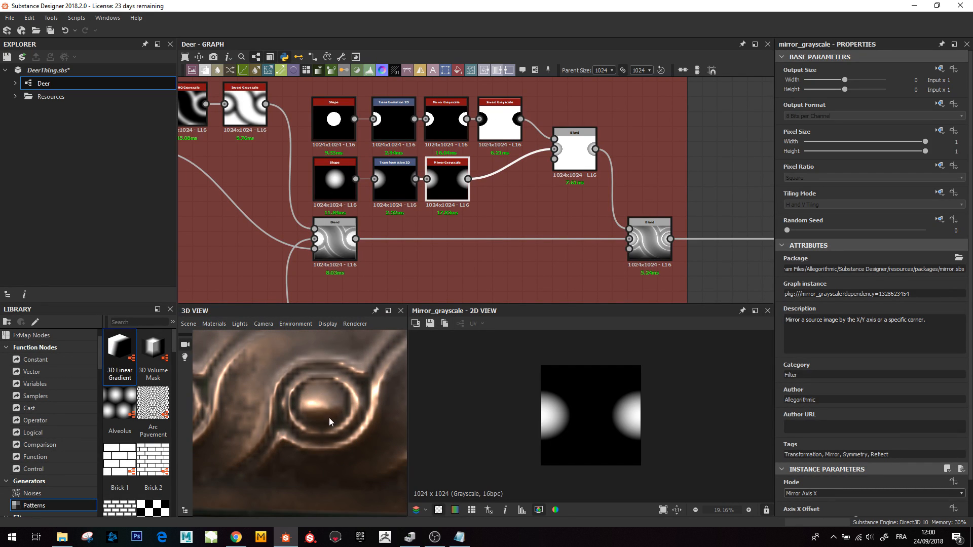
scroll(351, 405, "down", 5)
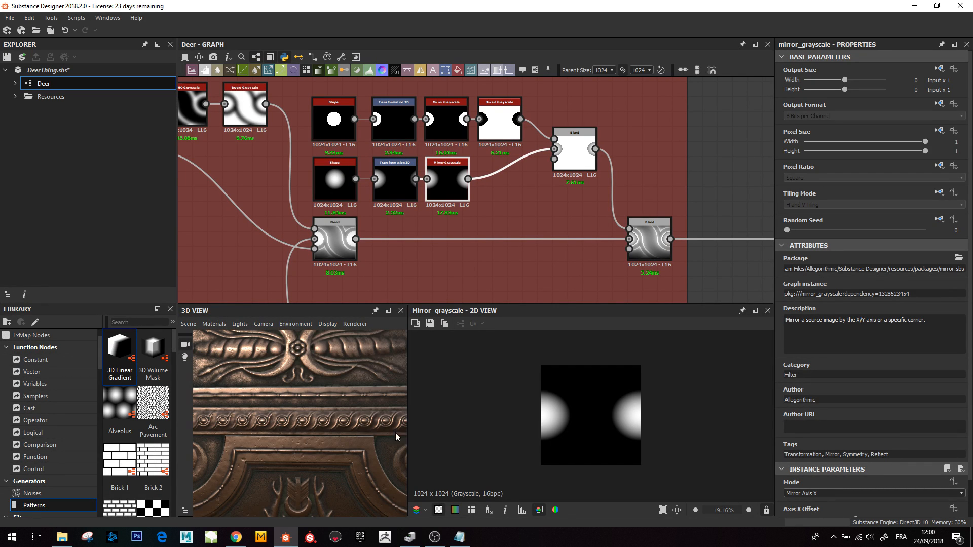
- Preview the Blend merging the two bump chains, both Mirror Grayscale nodes and the output Blend of the border network
middle_click_drag(572, 133, 538, 153)
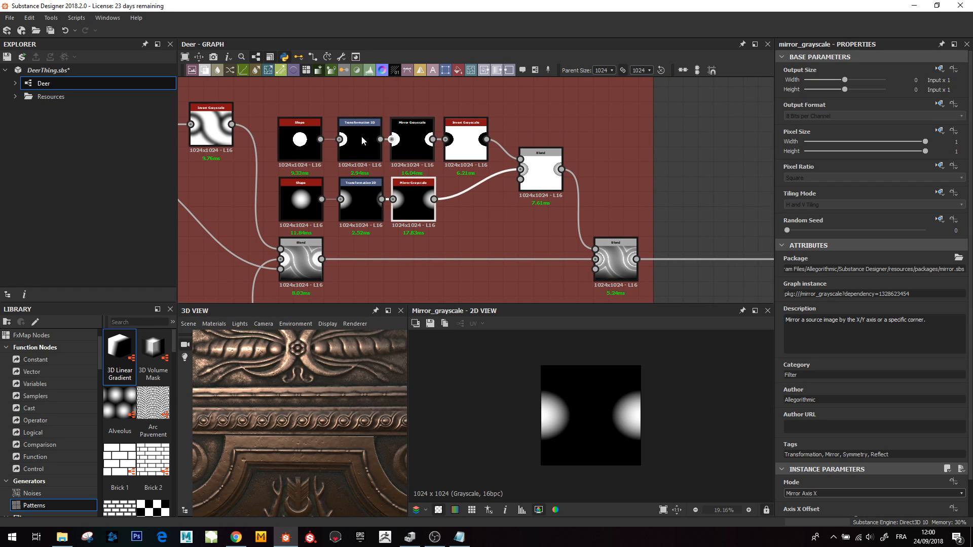
left_click(540, 157)
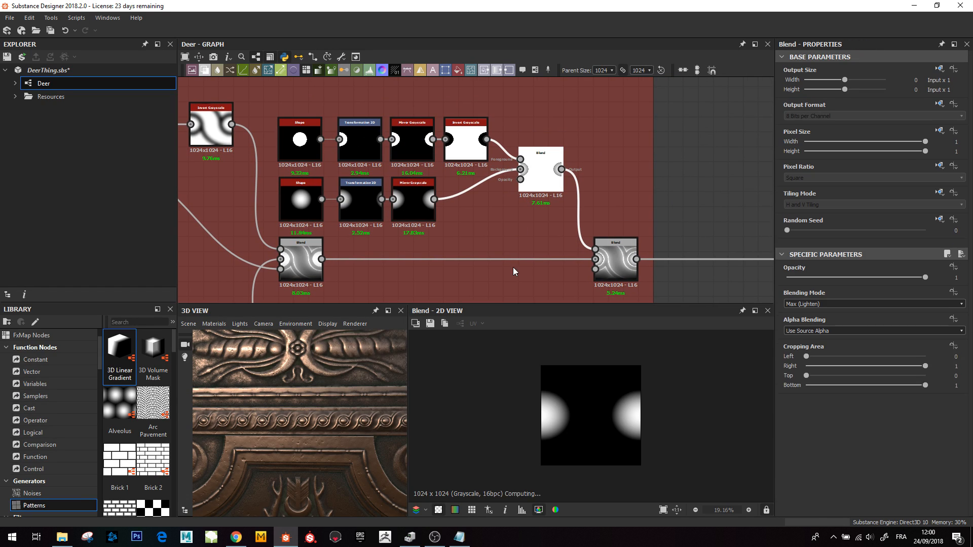
left_click(628, 274)
left_click(414, 146)
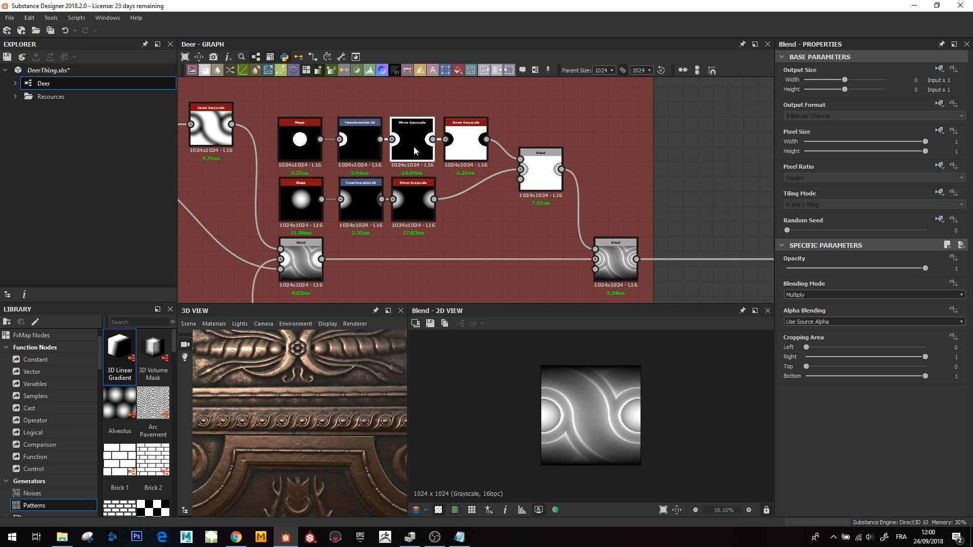
left_click(408, 215)
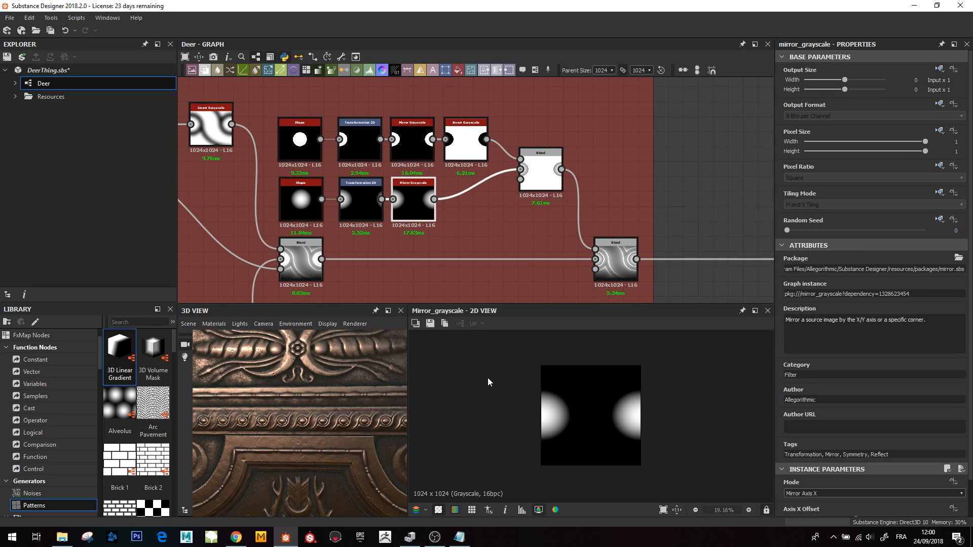
left_click(616, 253)
scroll(572, 418, "down", 3)
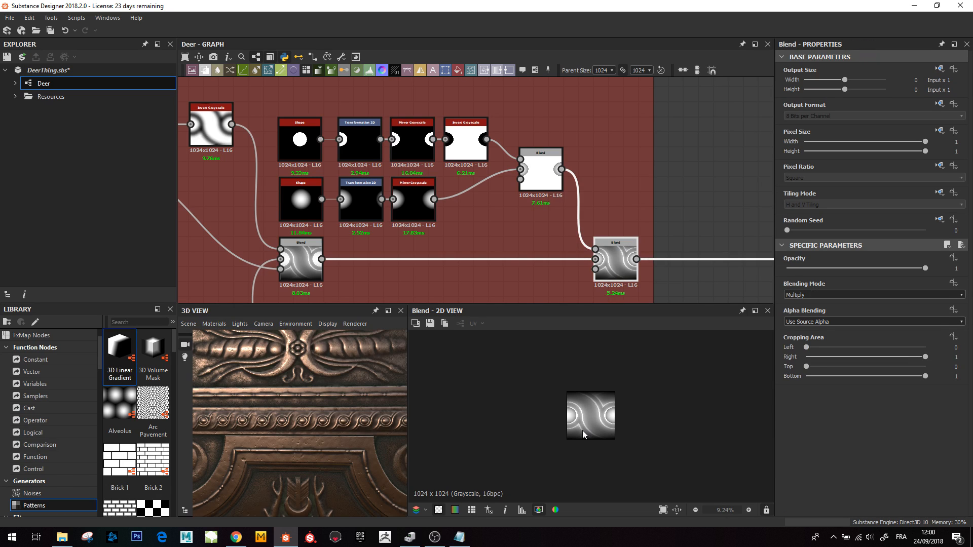
- Navigate across the graph to the Corners frame and preview its first Transformation 2D
middle_click_drag(633, 187, 309, 169)
scroll(310, 170, "down", 1)
scroll(576, 225, "down", 1)
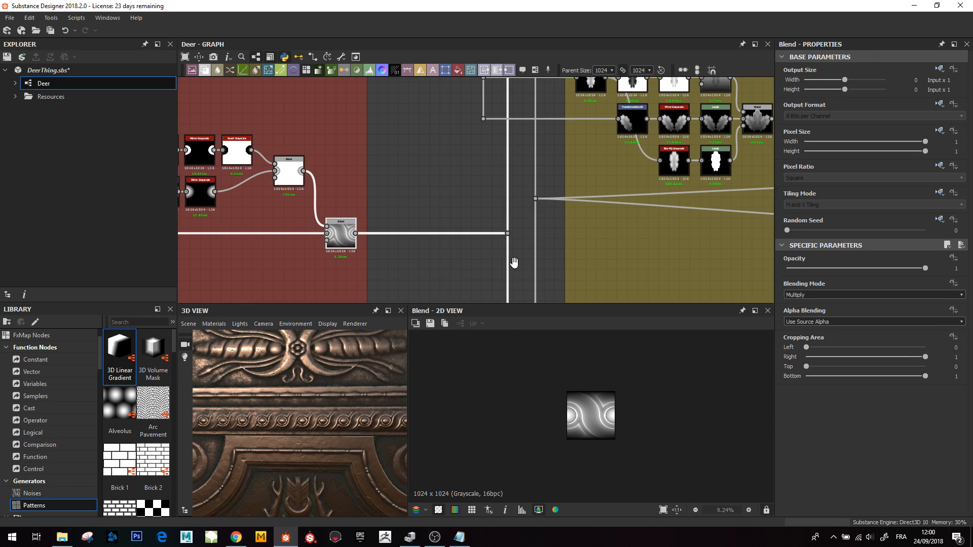
middle_click_drag(514, 263, 492, 454)
scroll(494, 445, "down", 1)
scroll(529, 211, "down", 3)
scroll(528, 214, "down", 2)
middle_click_drag(536, 81, 458, 200)
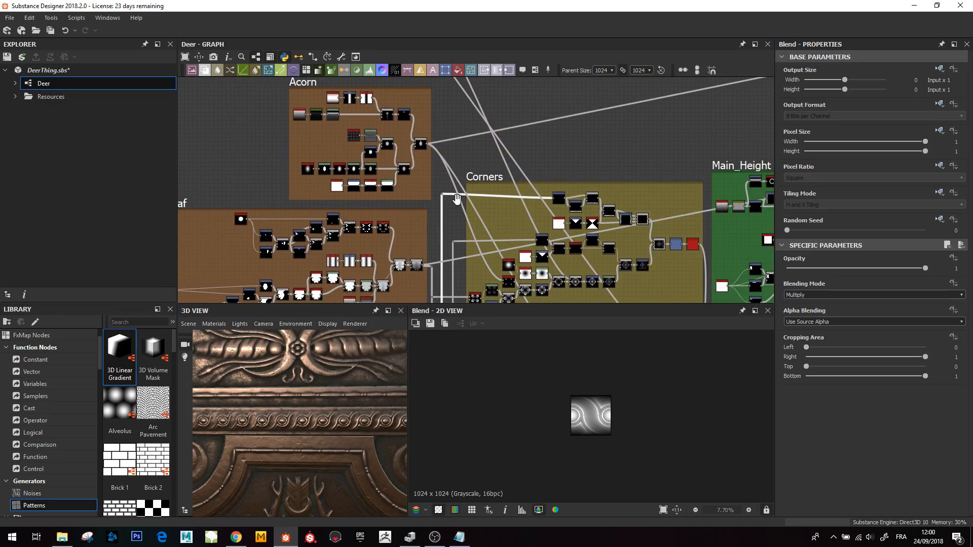
scroll(518, 199, "up", 4)
scroll(518, 198, "up", 2)
left_click(512, 193)
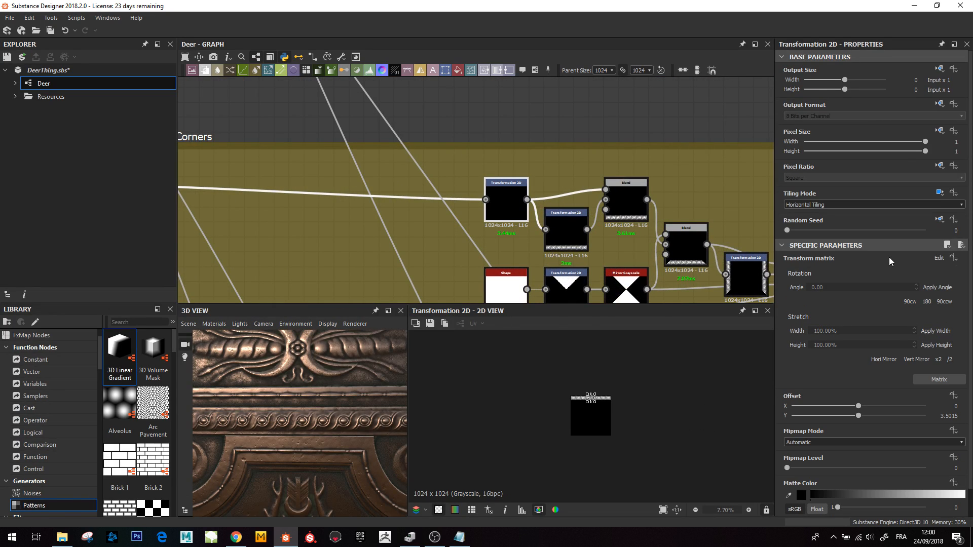
- Zoom and pan the 2D view to examine the horizontally tiled border strip
scroll(831, 208, "up", 2)
scroll(593, 400, "up", 10)
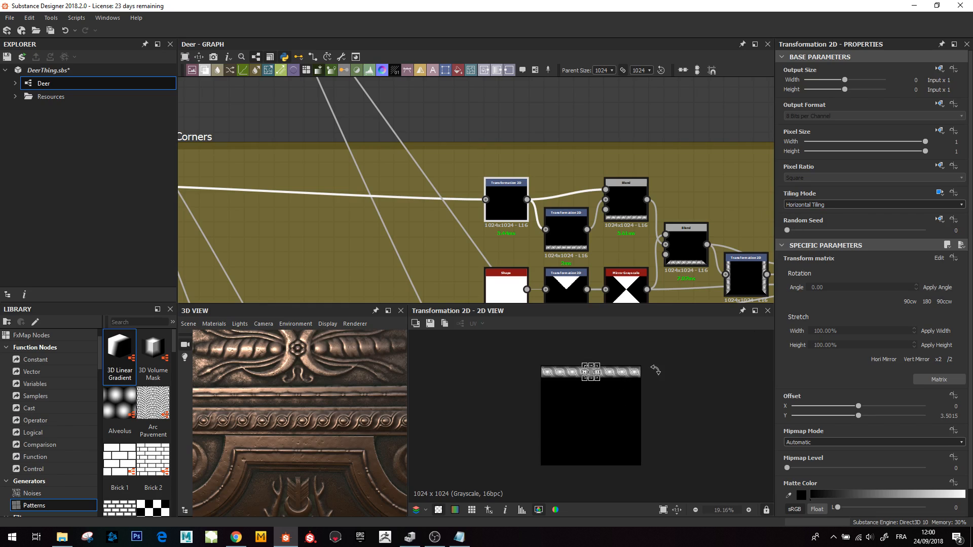
middle_click_drag(614, 384, 599, 432)
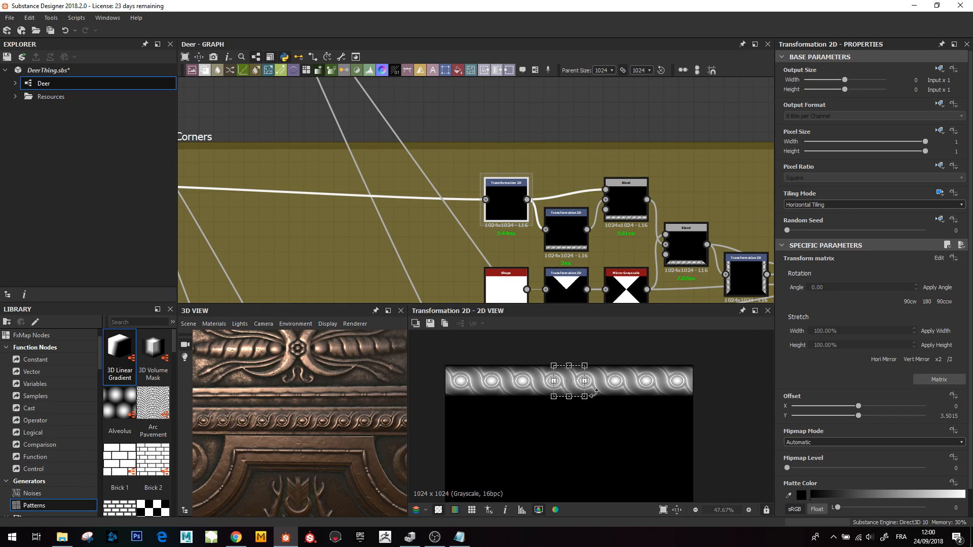
scroll(574, 393, "up", 4)
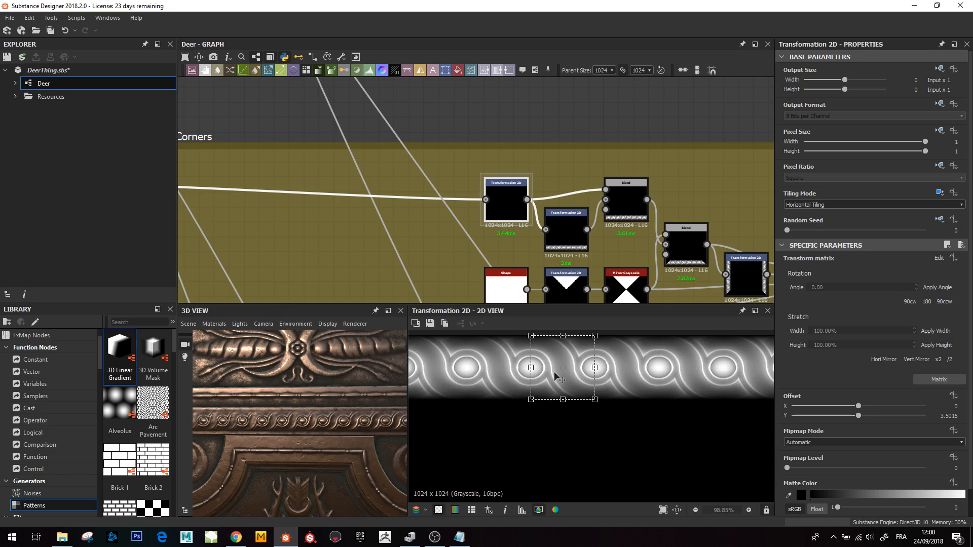
scroll(563, 388, "down", 3)
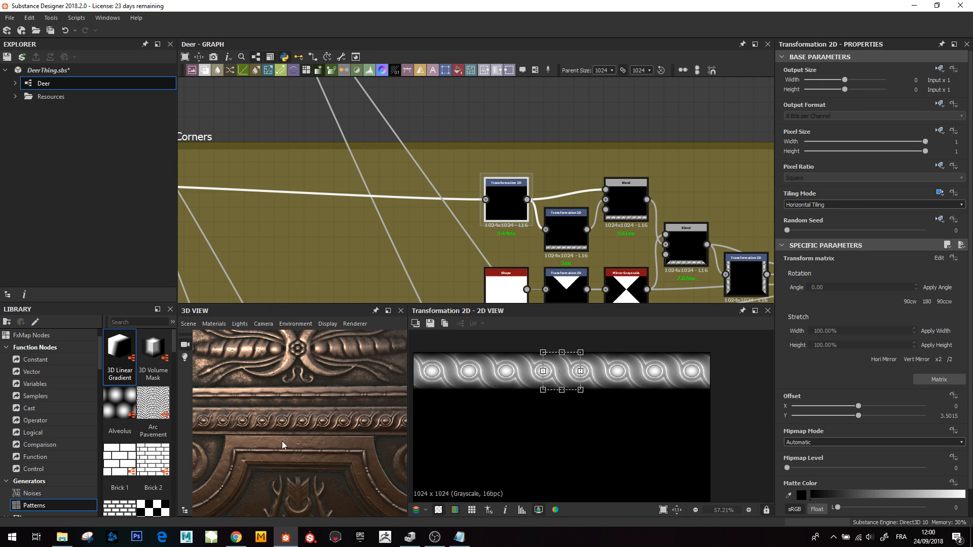
- Orbit and zoom the 3D view to examine where the borders cross at a corner
scroll(282, 441, "down", 5)
mouse_move(281, 441)
middle_mouse_down()
mouse_move(305, 455)
mouse_move(269, 435)
middle_mouse_up()
scroll(273, 438, "up", 4)
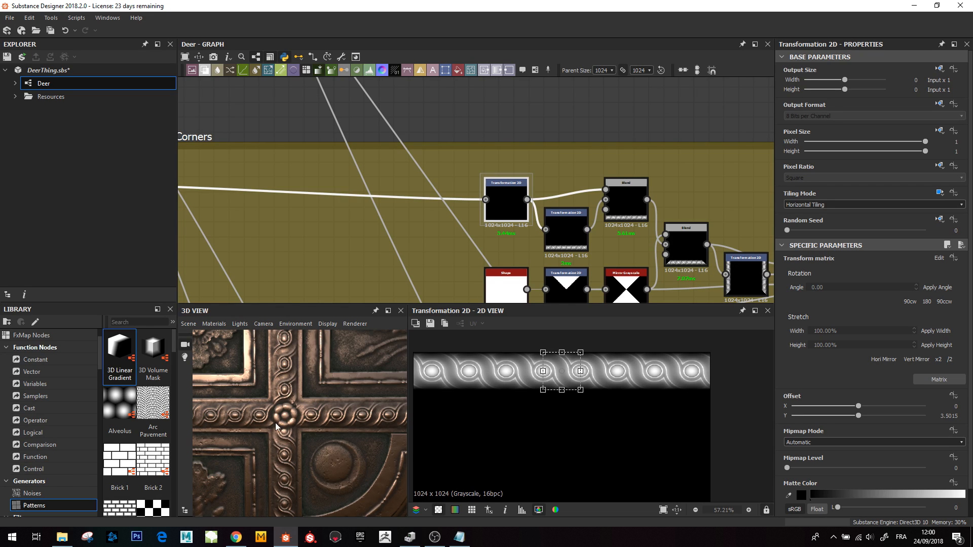
scroll(333, 392, "down", 1)
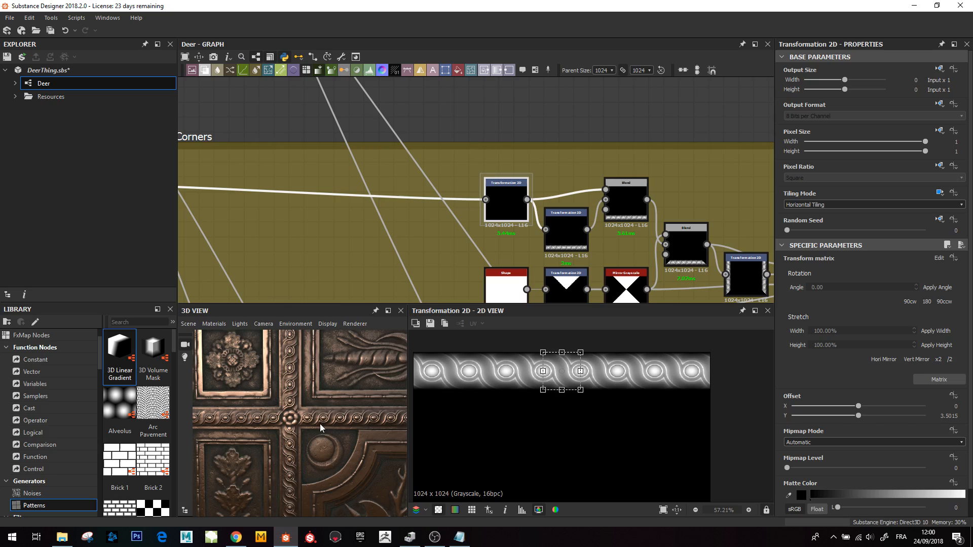
- Move through the Corners network and preview the Transformation 2D and Blend that form the framed border
scroll(545, 170, "down", 3)
middle_click_drag(546, 202, 449, 203)
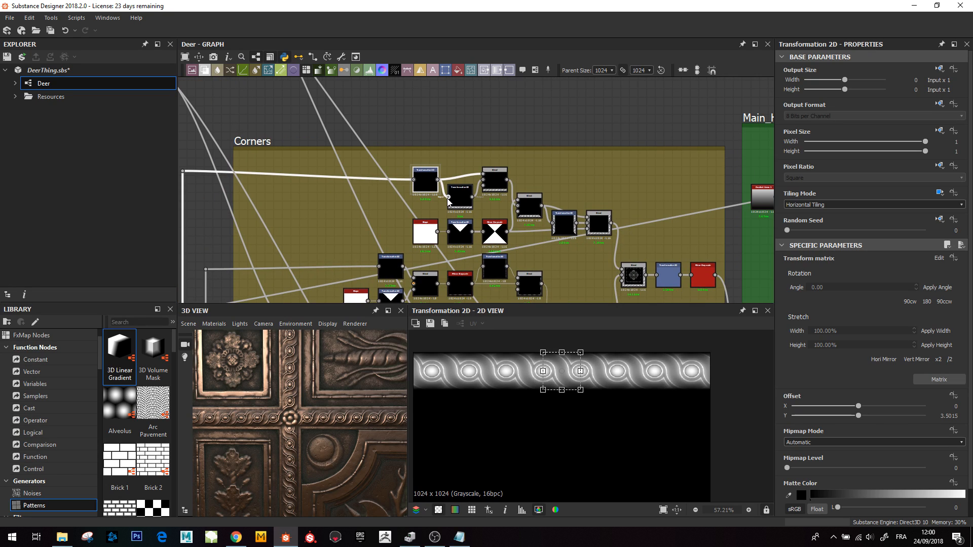
scroll(561, 259, "up", 3)
left_click(560, 223)
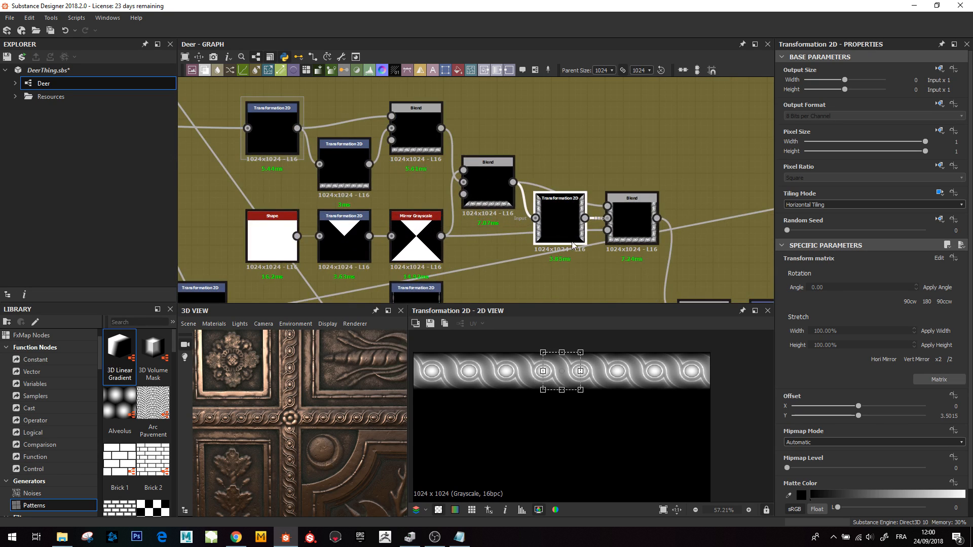
left_click(635, 220)
- Preview the Corners Blend with the rosette, its scaled Transformation 2D and the Mirror Grayscale set to Mirror Corner
scroll(634, 220, "down", 2)
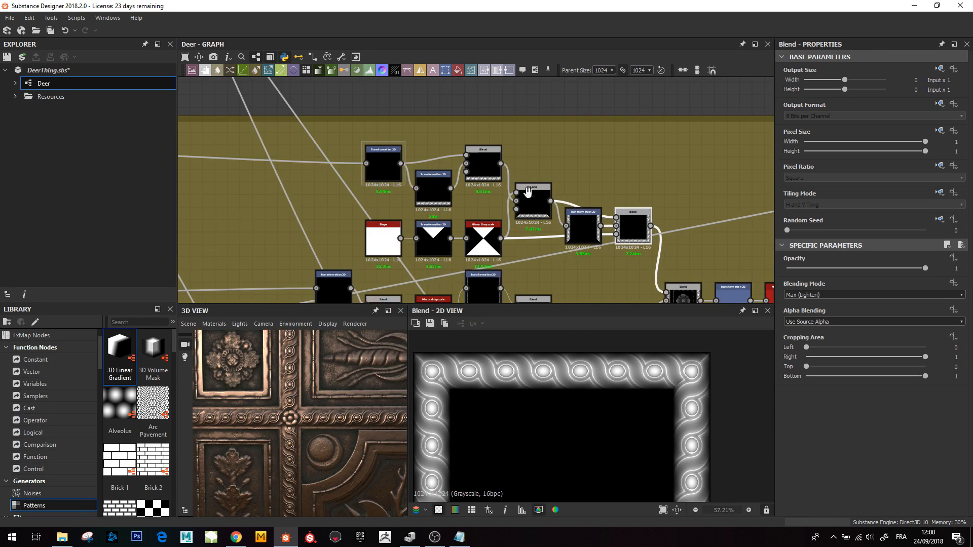
middle_click_drag(628, 223, 567, 217)
scroll(580, 425, "down", 4)
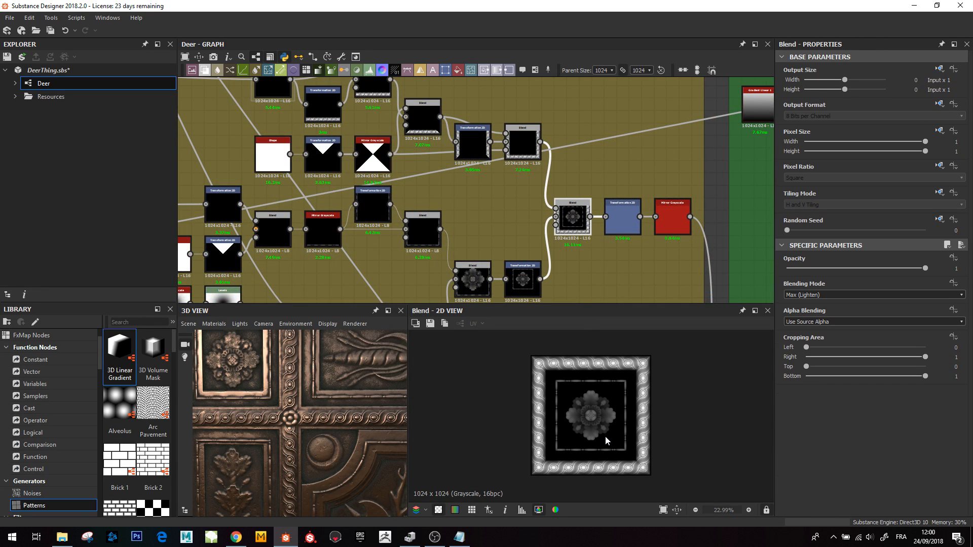
left_click(627, 229)
middle_click_drag(628, 229, 565, 215)
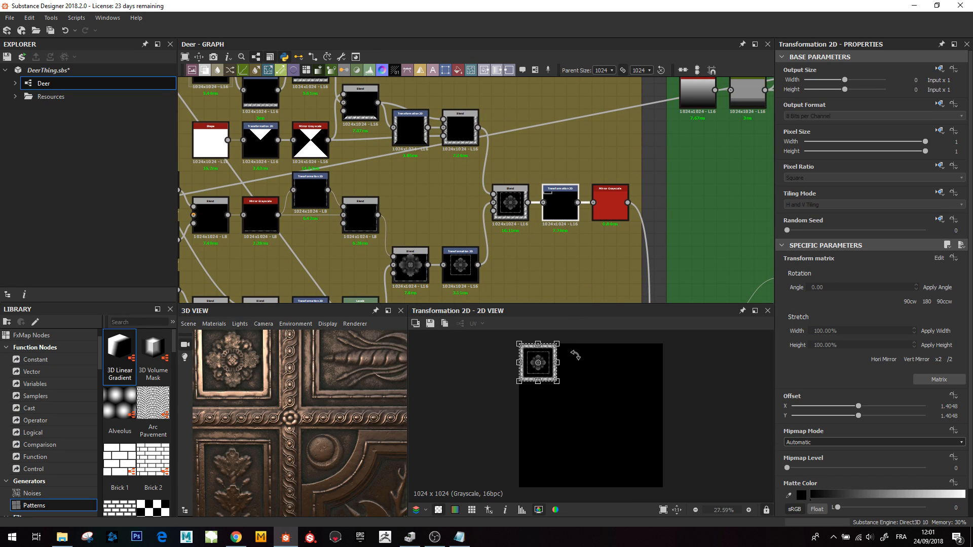
scroll(578, 357, "up", 3)
left_click(610, 204)
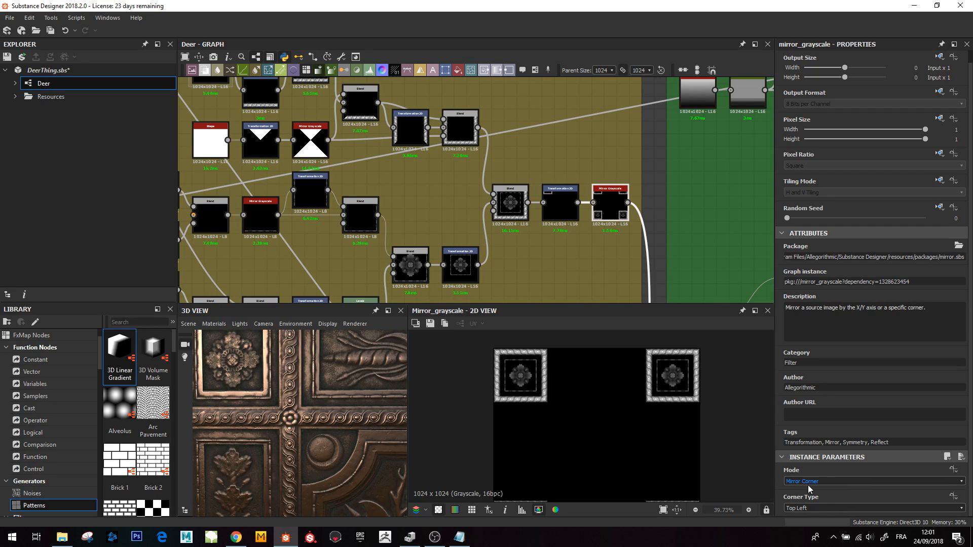
- Zoom out the mirrored-corner preview and the graph to overview the Corners and Sides frames
scroll(611, 400, "up", 1)
scroll(611, 403, "down", 4)
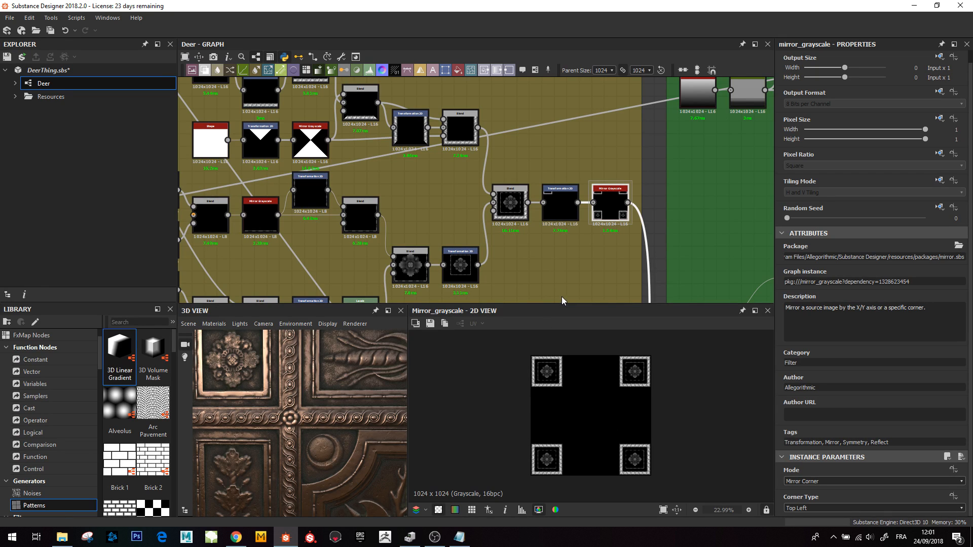
scroll(667, 178, "down", 5)
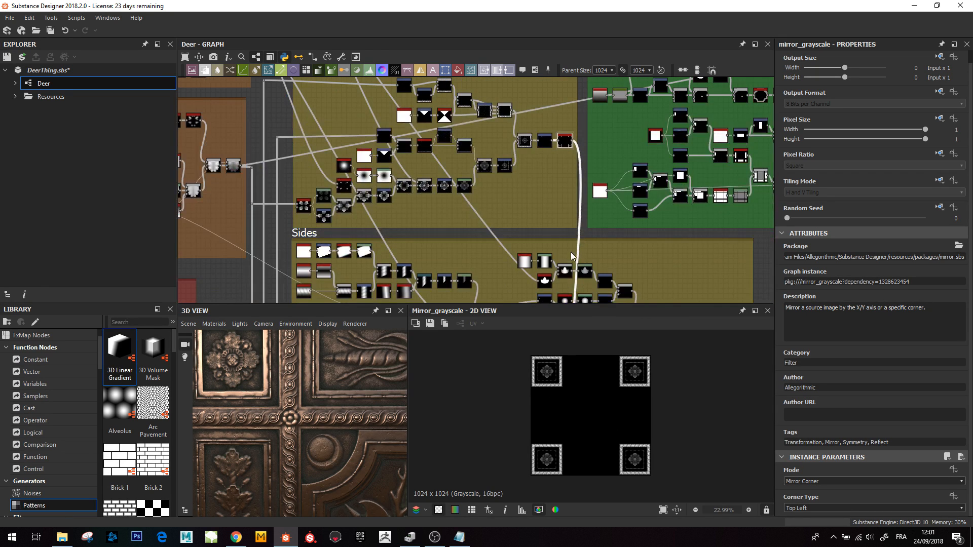
- Navigate the graph to the Sides frame and orbit the 3D view onto the carved side border
scroll(554, 173, "down", 4)
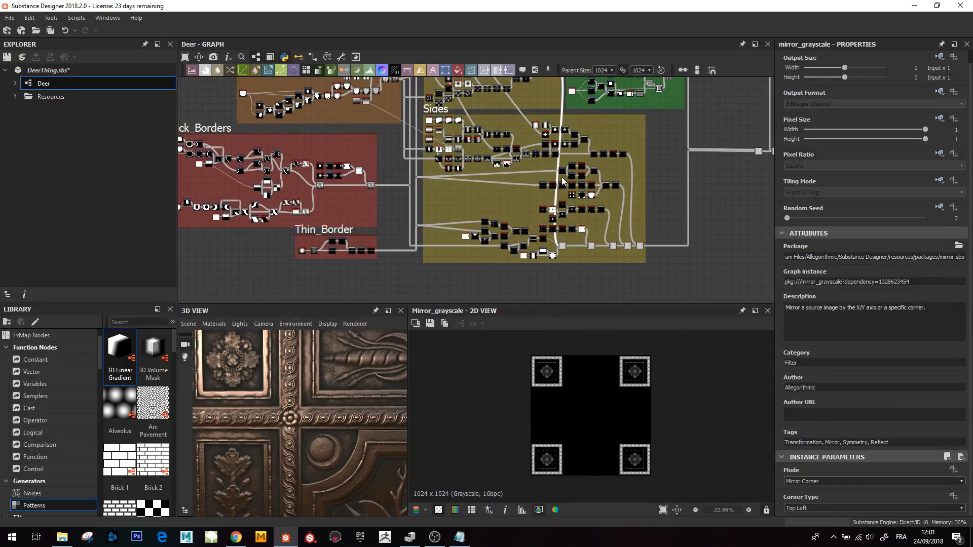
middle_click_drag(293, 489, 264, 379)
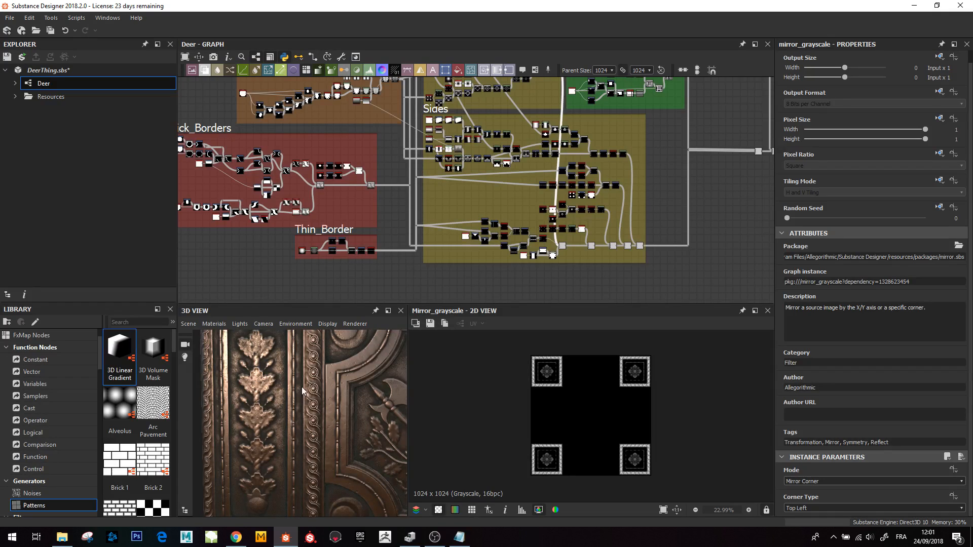
scroll(547, 124, "up", 5)
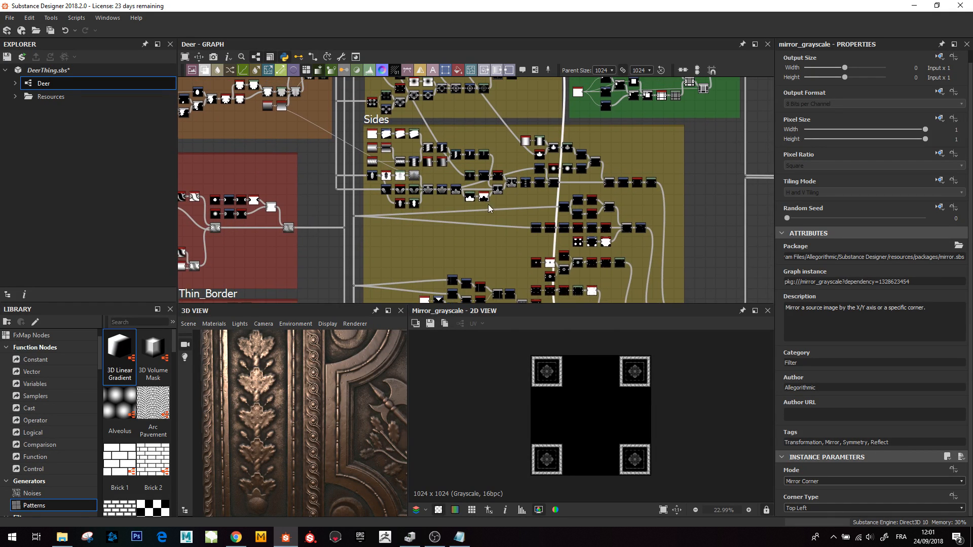
middle_click_drag(501, 250, 539, 254)
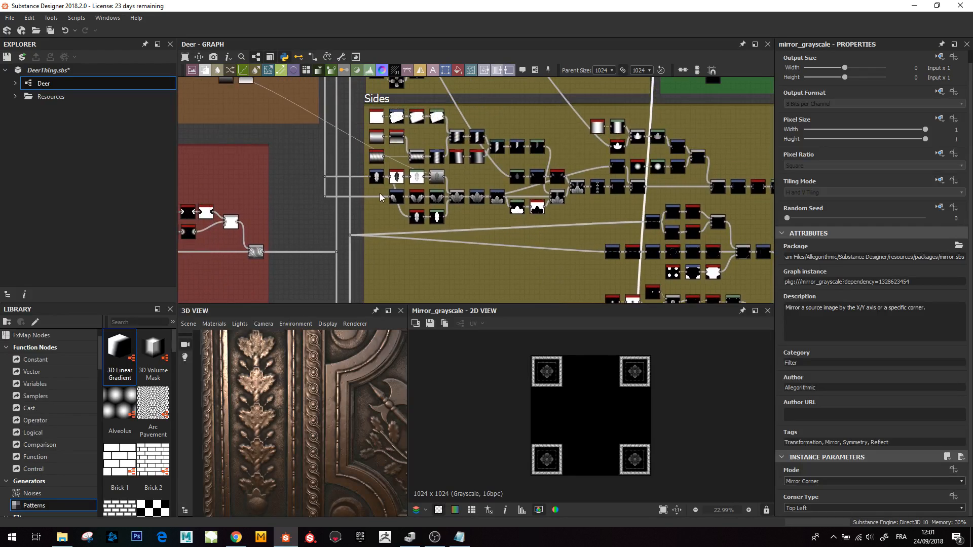
middle_click_drag(376, 187, 421, 232)
scroll(421, 231, "up", 1)
scroll(421, 232, "up", 1)
- Preview the Transformation 2D nodes of the leaf motif in the Sides frame and zoom into the 2D preview
double_click(424, 209)
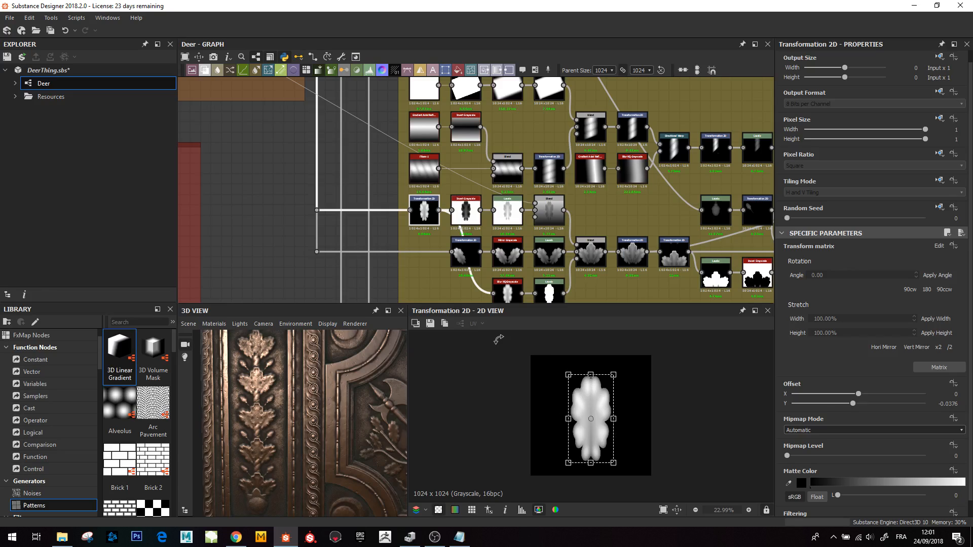
middle_click_drag(491, 264, 468, 254)
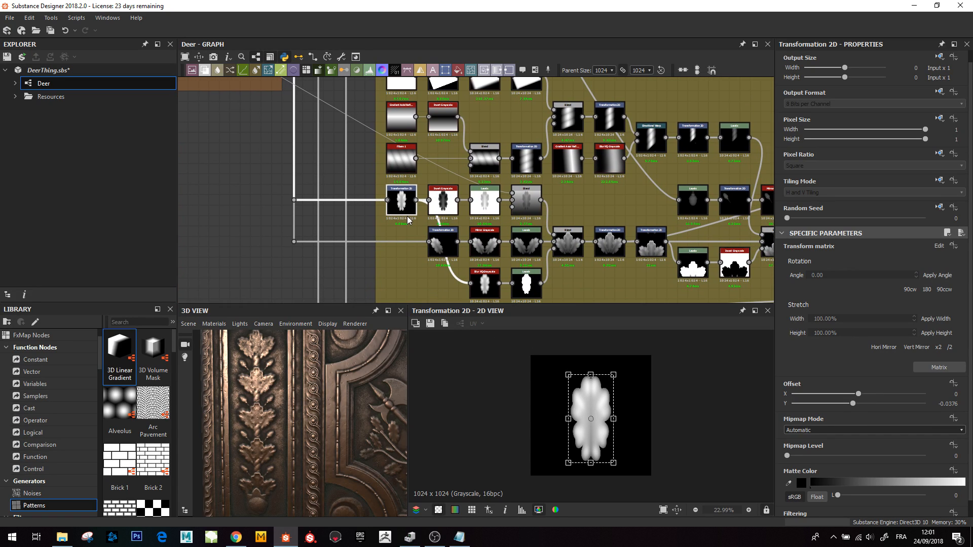
double_click(609, 243)
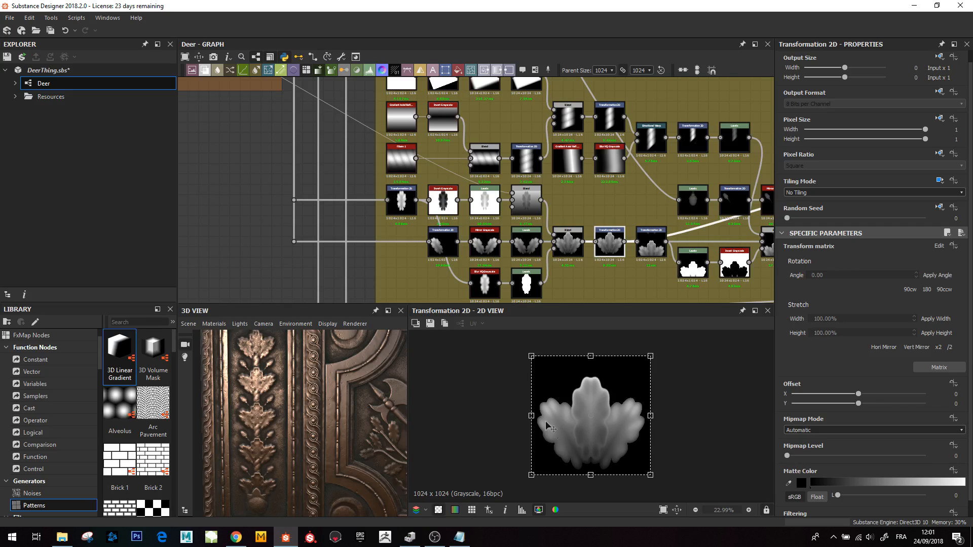
scroll(548, 265, "up", 2)
middle_click_drag(527, 248, 519, 233)
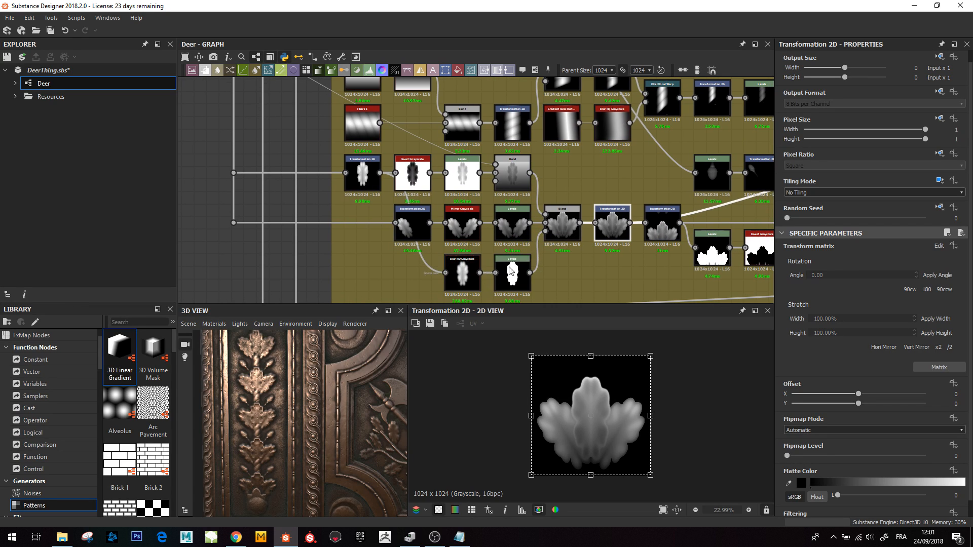
scroll(560, 422, "up", 3)
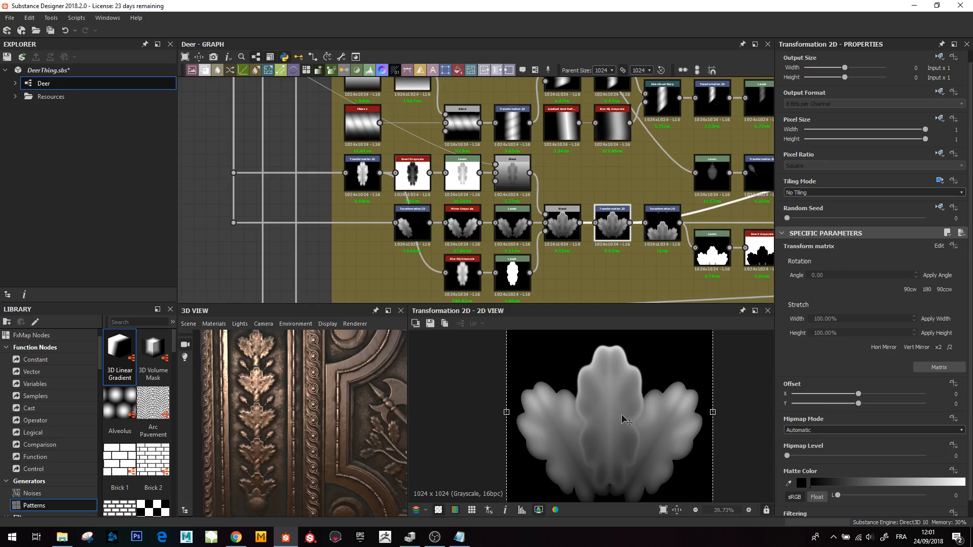
scroll(319, 386, "up", 3)
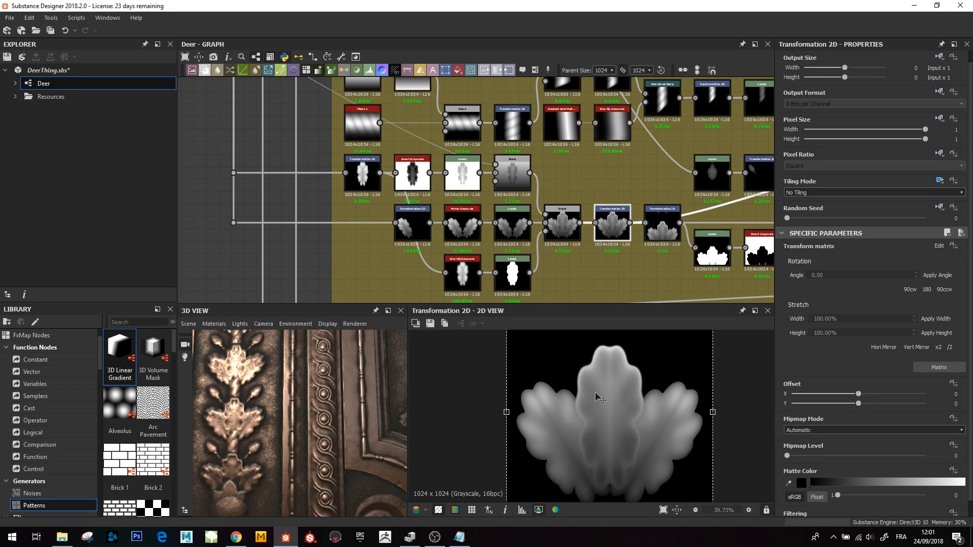
- Preview the leaf motif's Levels mask and the Copy-mode Blend that combines it
double_click(508, 279)
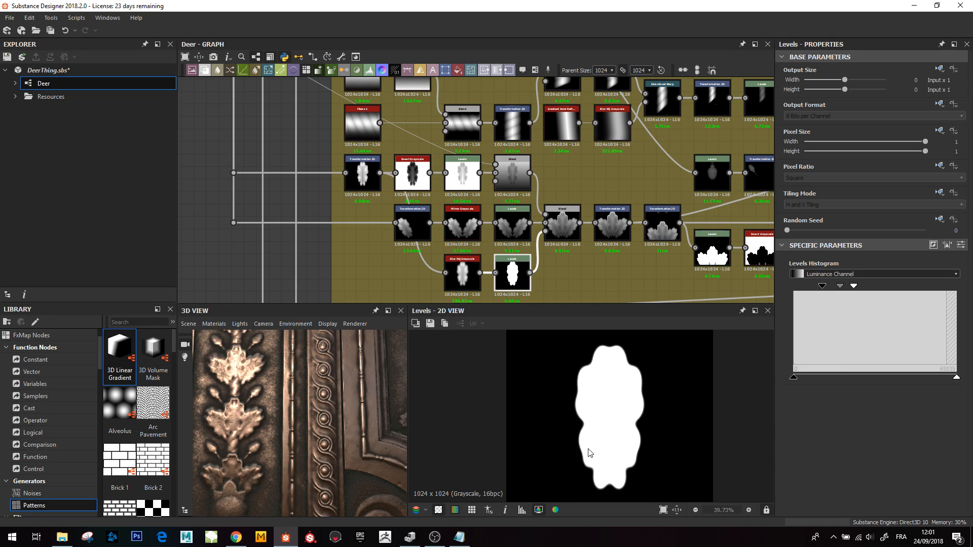
double_click(562, 226)
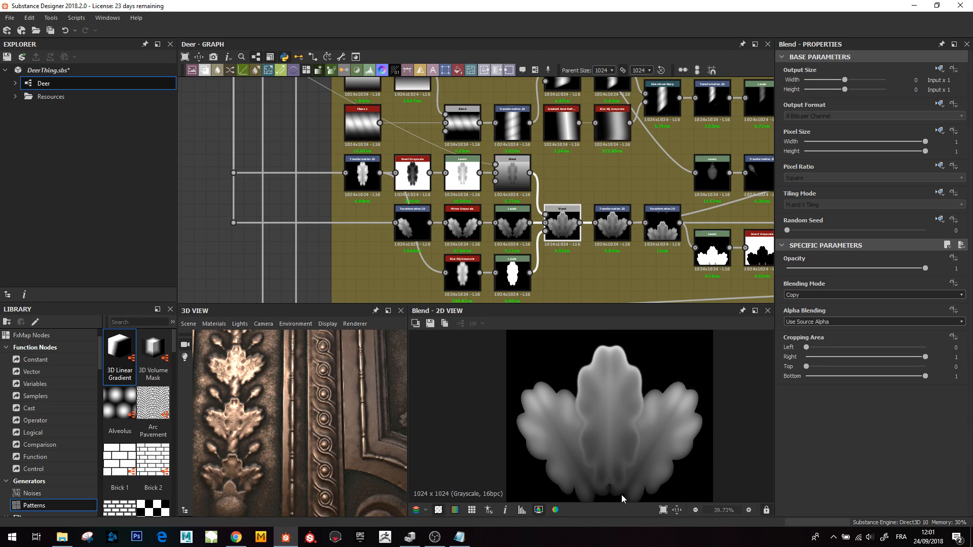
scroll(560, 222, "down", 3)
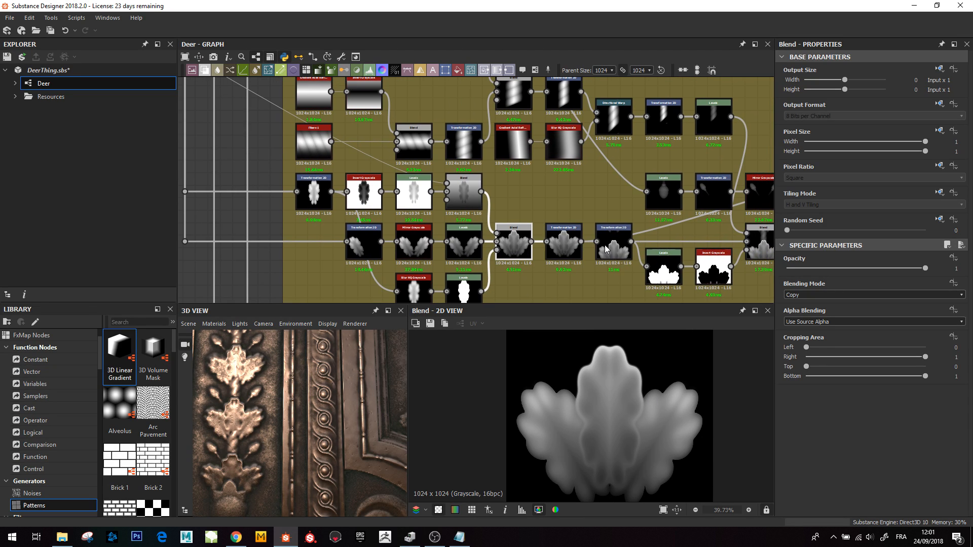
scroll(605, 252, "up", 5)
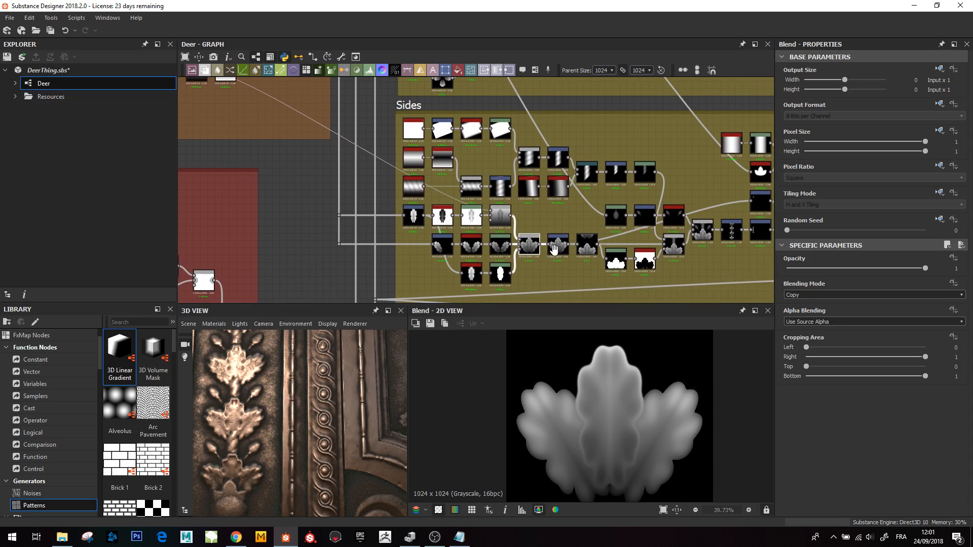
scroll(557, 243, "down", 4)
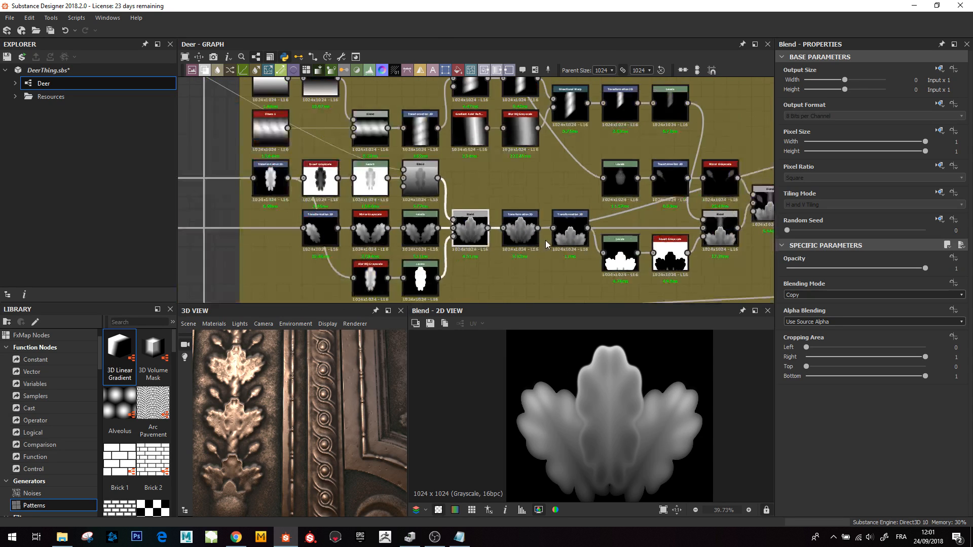
- Preview the two Transformation 2D nodes after the Blend, including the offset one with H and V tiling
left_click(486, 248)
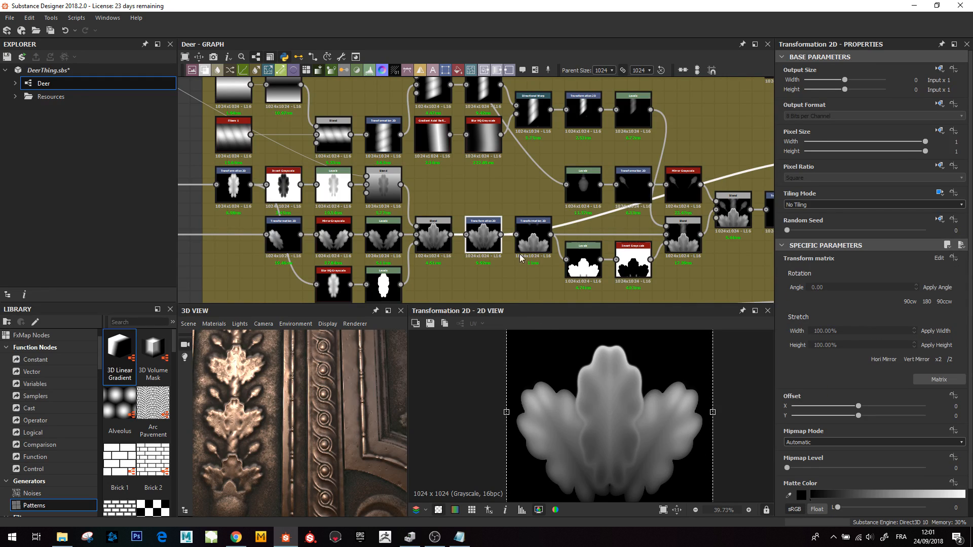
double_click(530, 240)
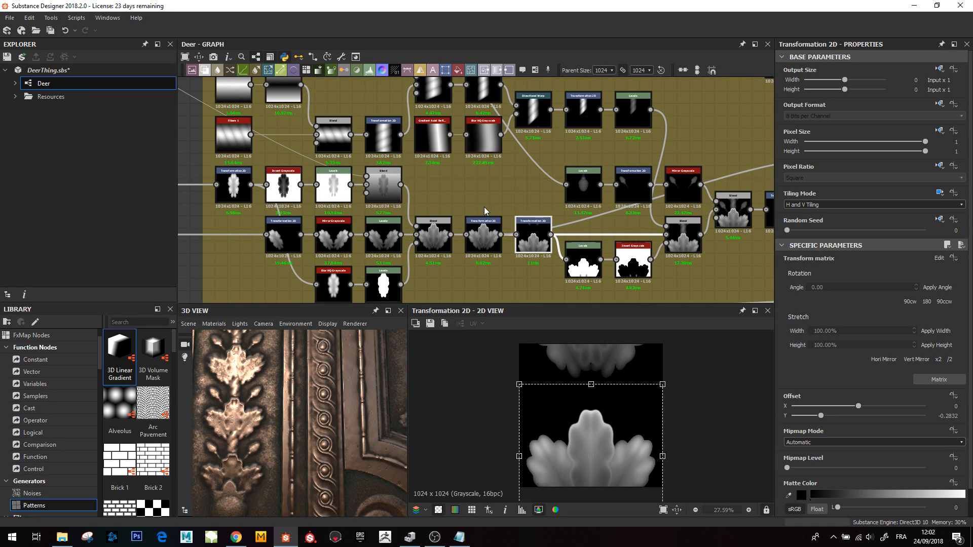
middle_click_drag(490, 200, 499, 234)
scroll(493, 189, "down", 1)
middle_click_drag(435, 211, 441, 254)
scroll(453, 192, "up", 1)
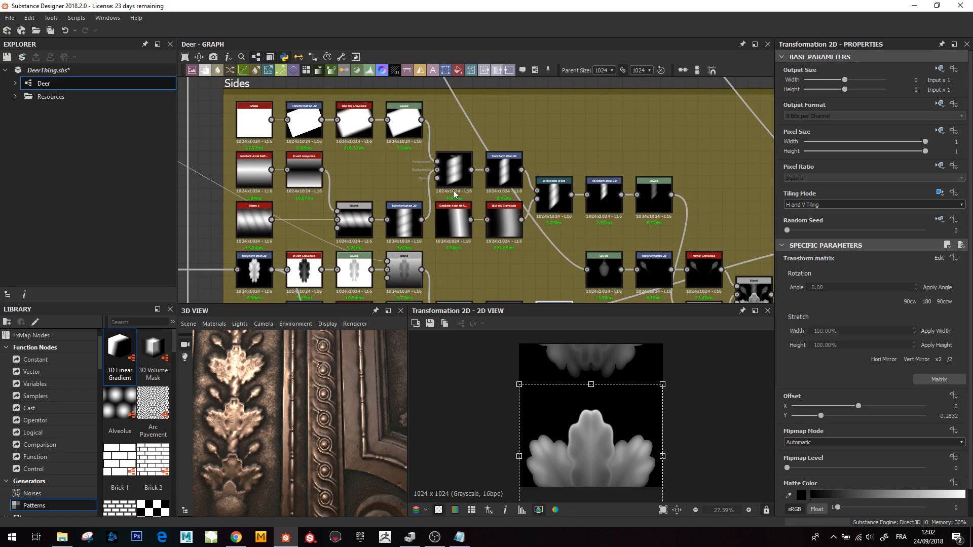
- Preview the Multiply Blend of the stripe gradients and the Max (Lighten) Blend joining the leaf motif to its stem
double_click(454, 172)
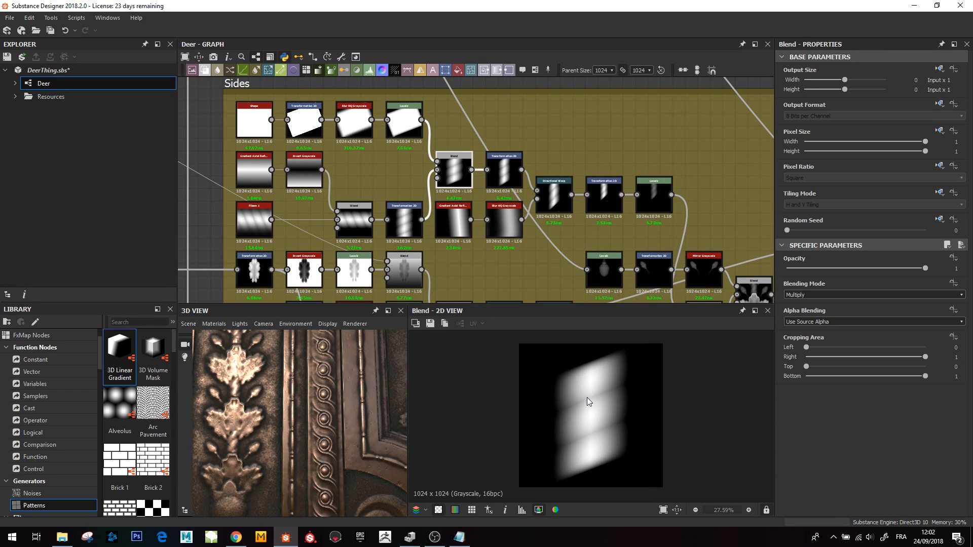
middle_click_drag(599, 234, 431, 149)
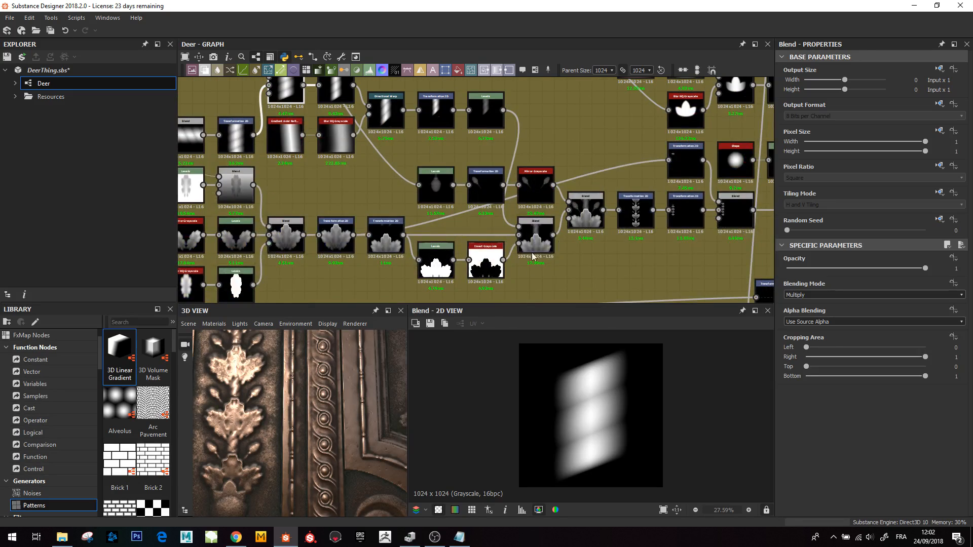
double_click(535, 242)
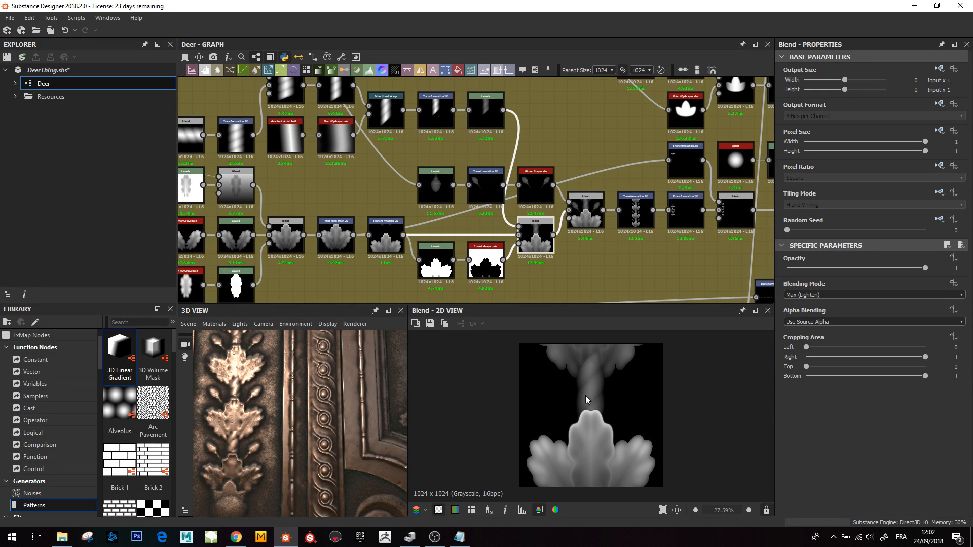
middle_click_drag(484, 212, 445, 251)
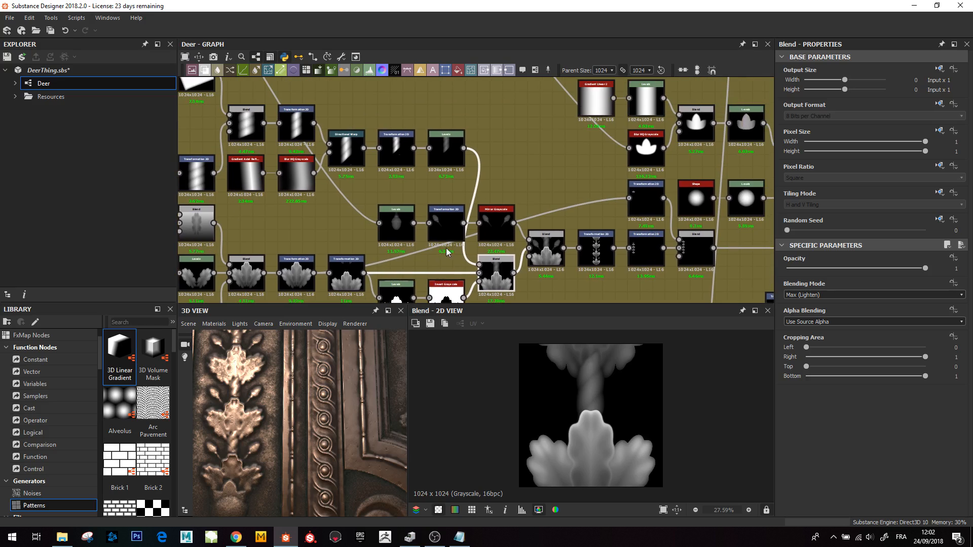
- Preview the Levels node of the bulb shape and zoom in on the following Blend and Transformation 2D chain
middle_click_drag(387, 200, 326, 182)
left_click(415, 242)
scroll(389, 203, "down", 3)
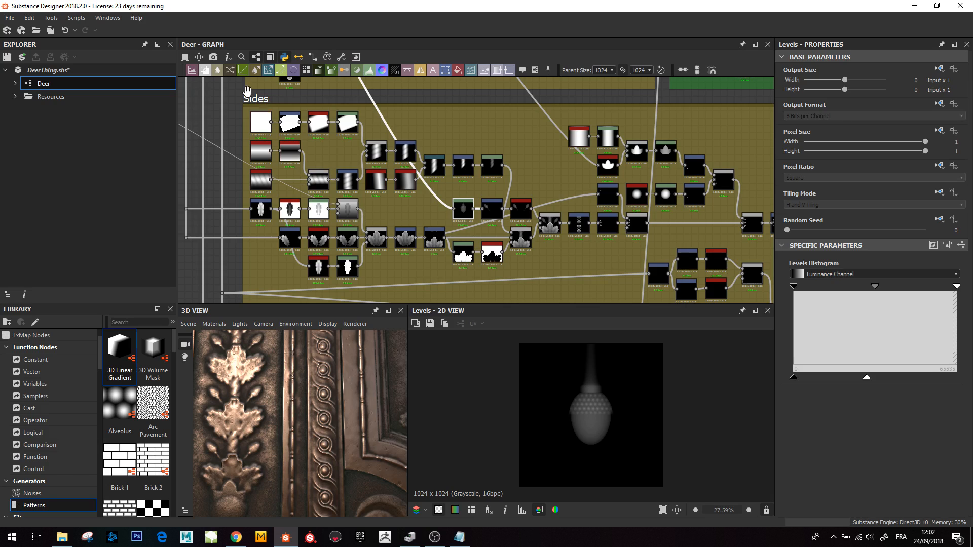
scroll(584, 217, "up", 5)
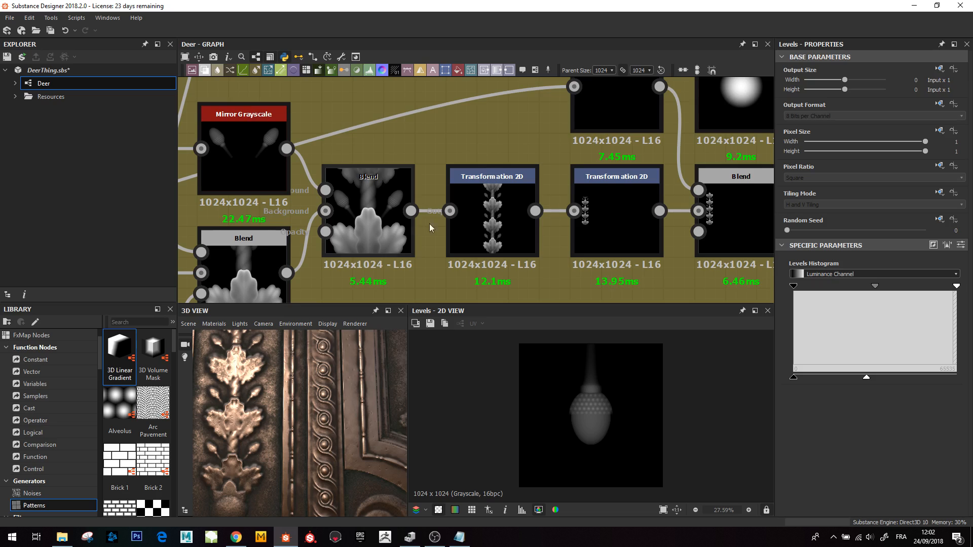
- Preview the vertically tiled Transformation 2D and the next Transformation 2D that shifts the motif column
left_click(471, 233)
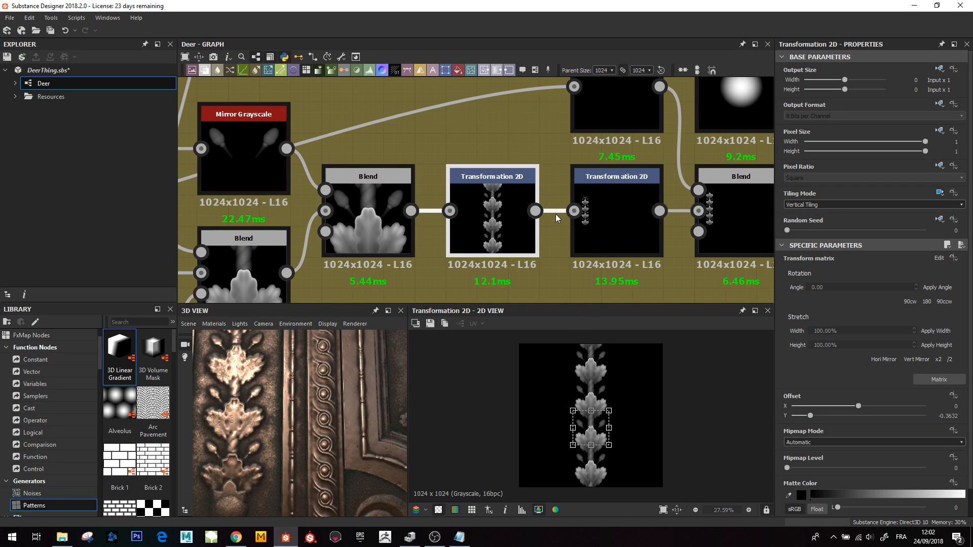
middle_click_drag(555, 217, 520, 221)
left_click(584, 224)
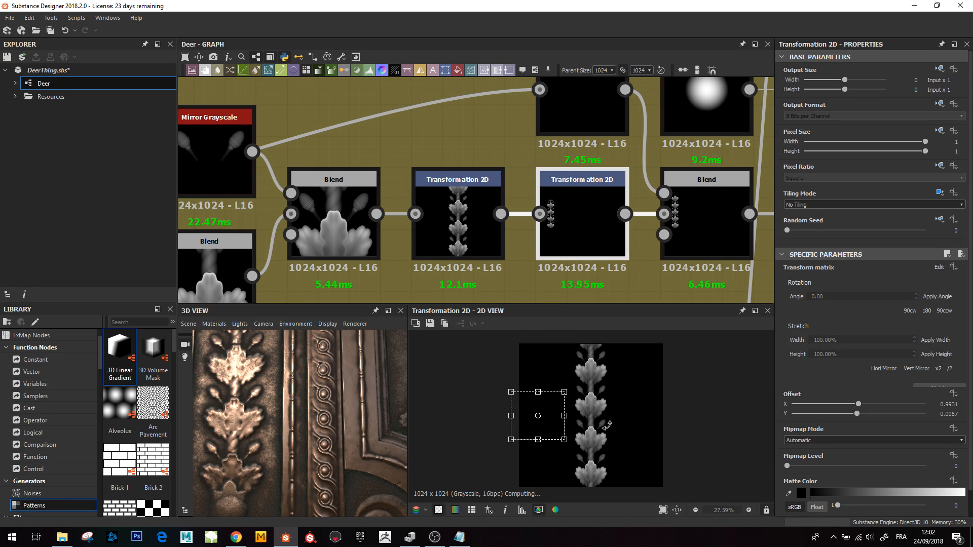
- Survey the Sides frame network around the Transformation 2D chain
scroll(586, 206, "down", 3)
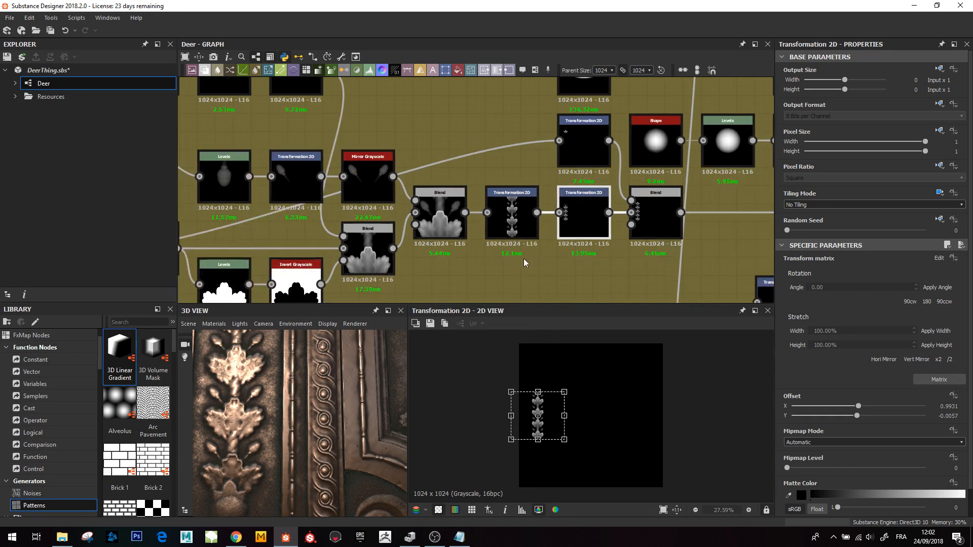
scroll(524, 259, "down", 8)
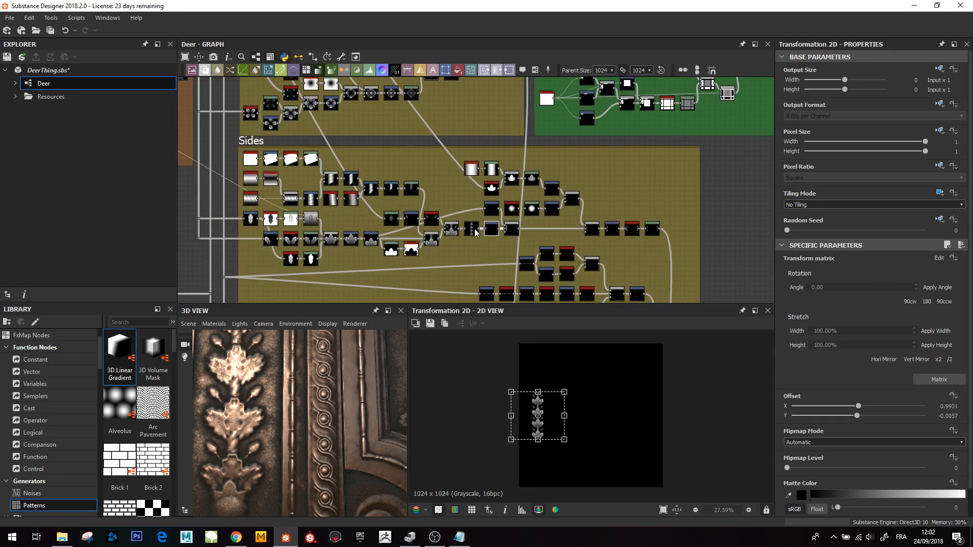
scroll(475, 231, "up", 2)
scroll(537, 244, "down", 3)
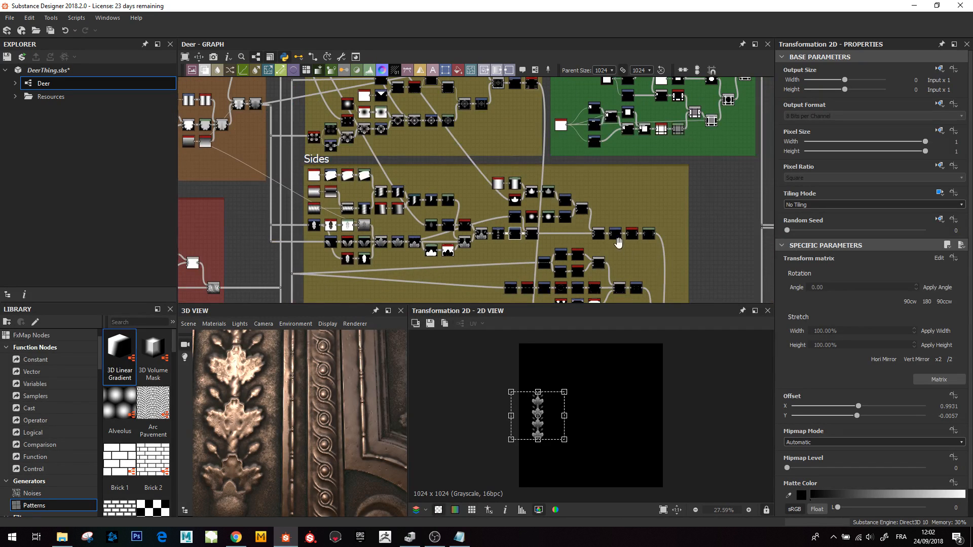
middle_click_drag(618, 242, 555, 215)
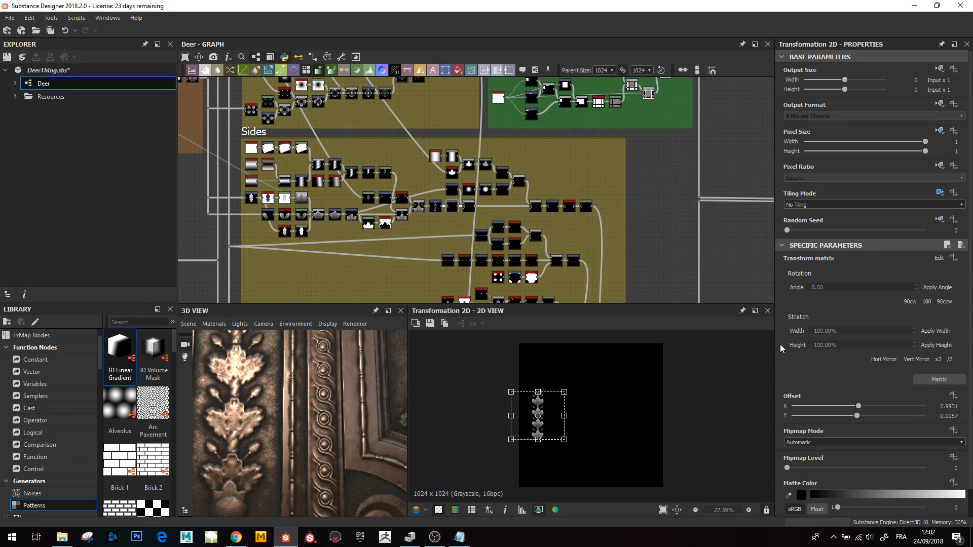
scroll(435, 225, "up", 3)
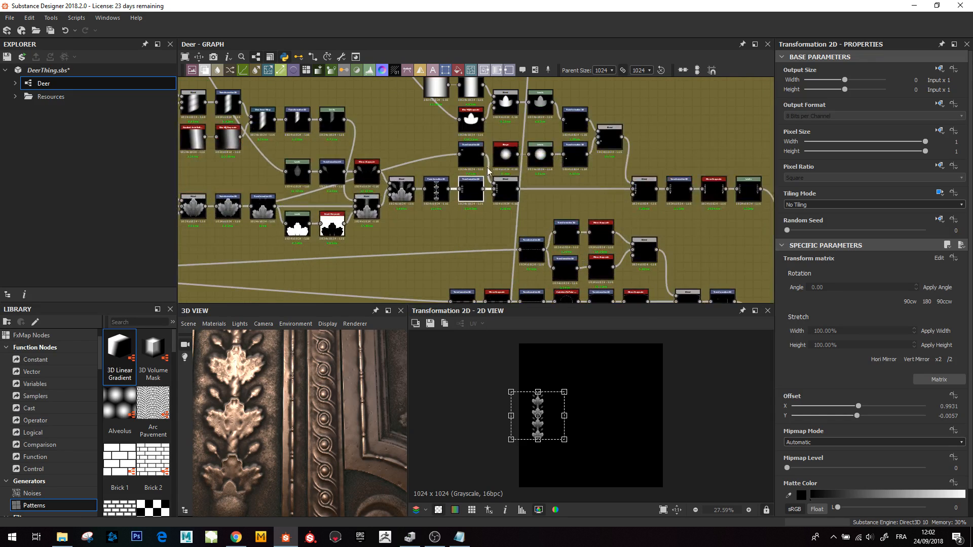
scroll(487, 171, "up", 2)
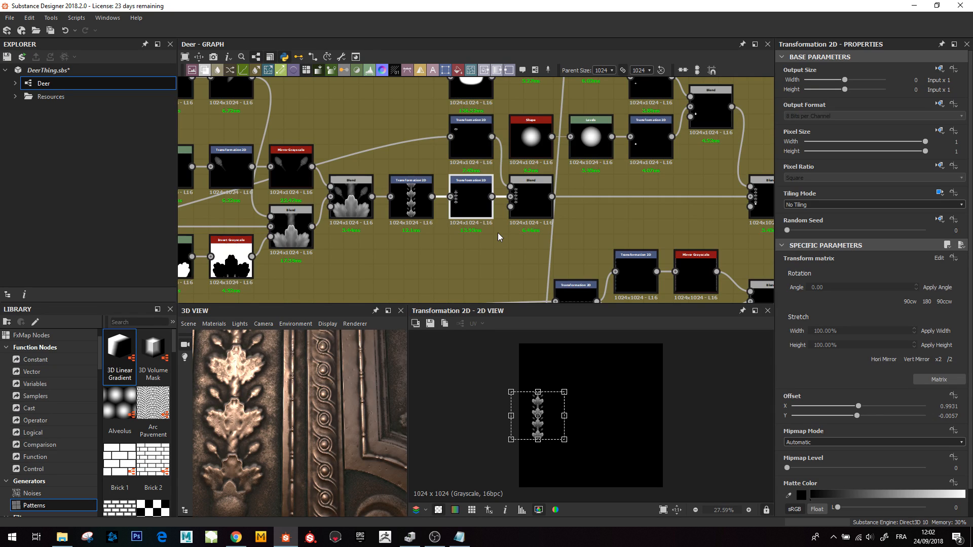
scroll(476, 173, "up", 2)
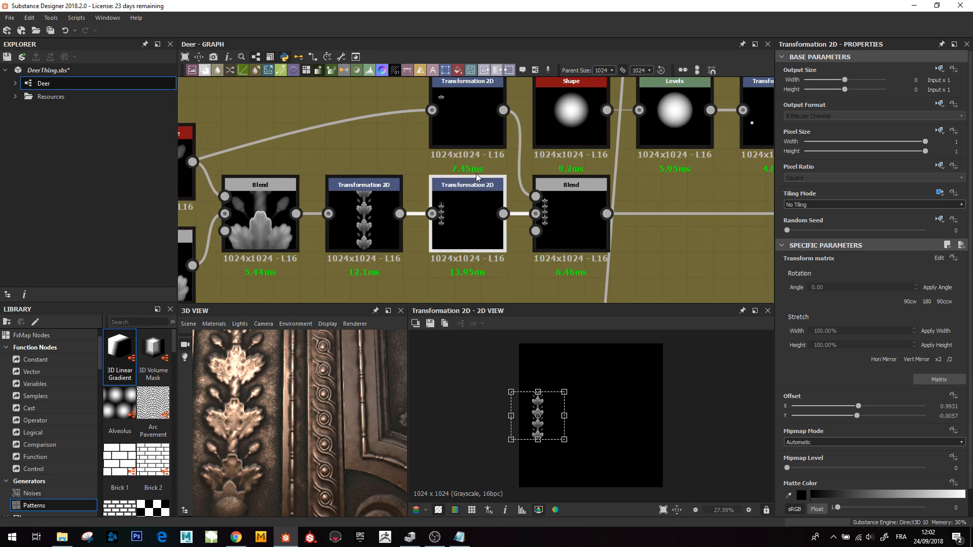
- Preview the upper Transformation 2D feeding the Blend and the offset Transformation 2D, zooming the 2D preview
left_click(454, 117)
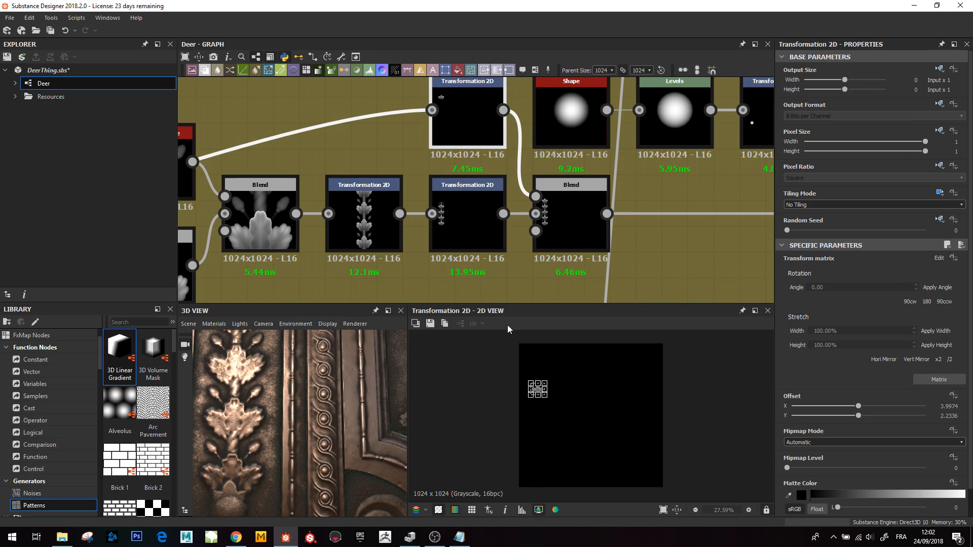
scroll(554, 395, "up", 2)
scroll(555, 395, "up", 5)
left_click(466, 223)
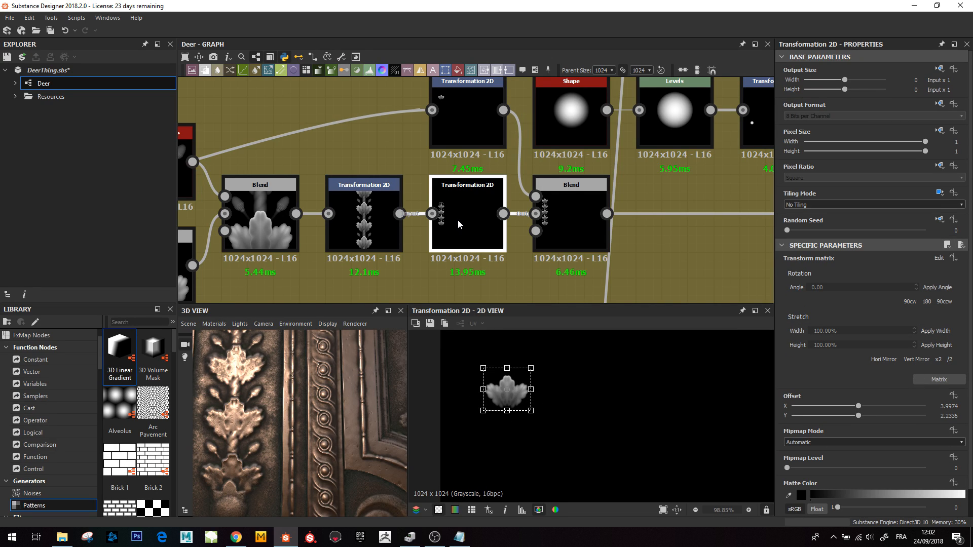
- Preview the Blend node that merges the offset Transformation 2D motif with the motif column
scroll(476, 397, "up", 3)
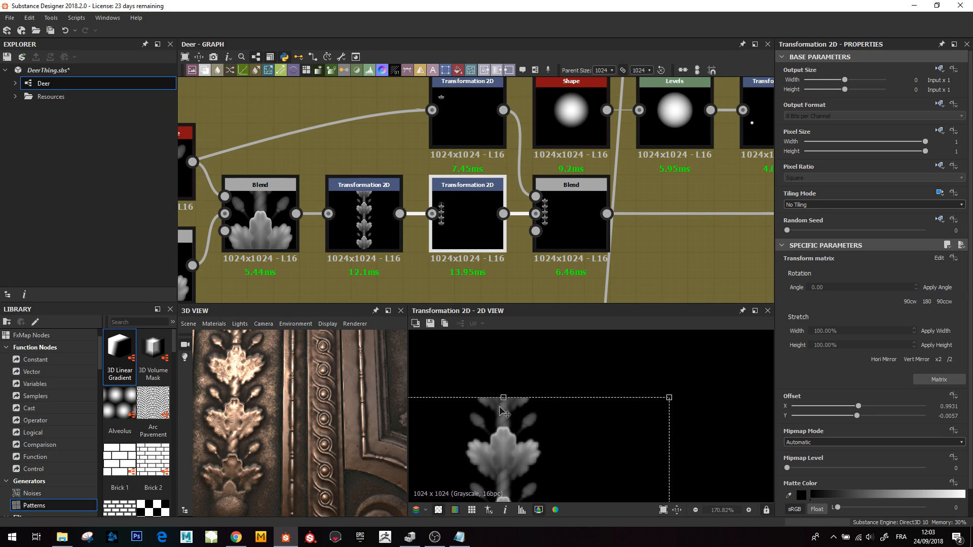
left_click(459, 97)
left_click(562, 217)
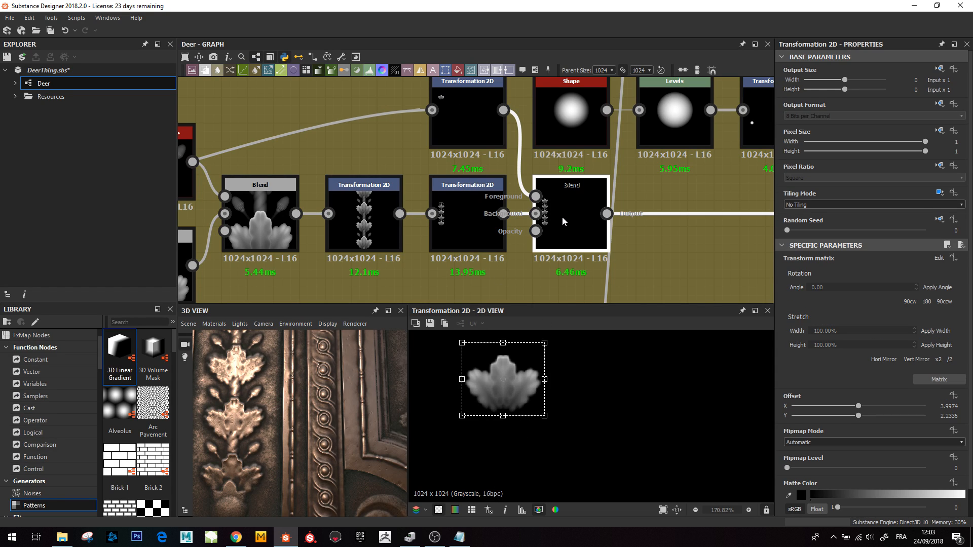
scroll(465, 465, "down", 8)
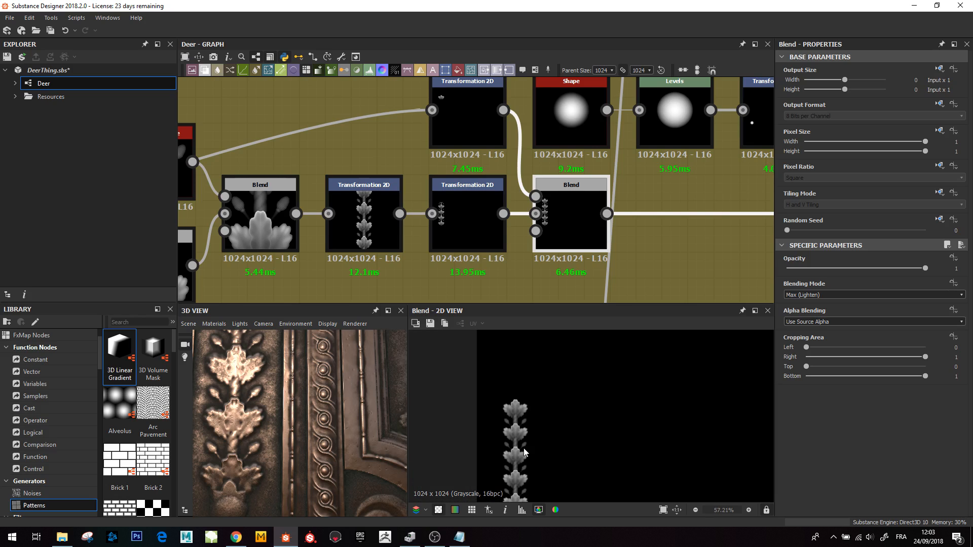
- Pan to the bulb shape network and preview its Blur HQ Grayscale node, fitting the 2D view
scroll(599, 228, "down", 3)
scroll(599, 228, "down", 2)
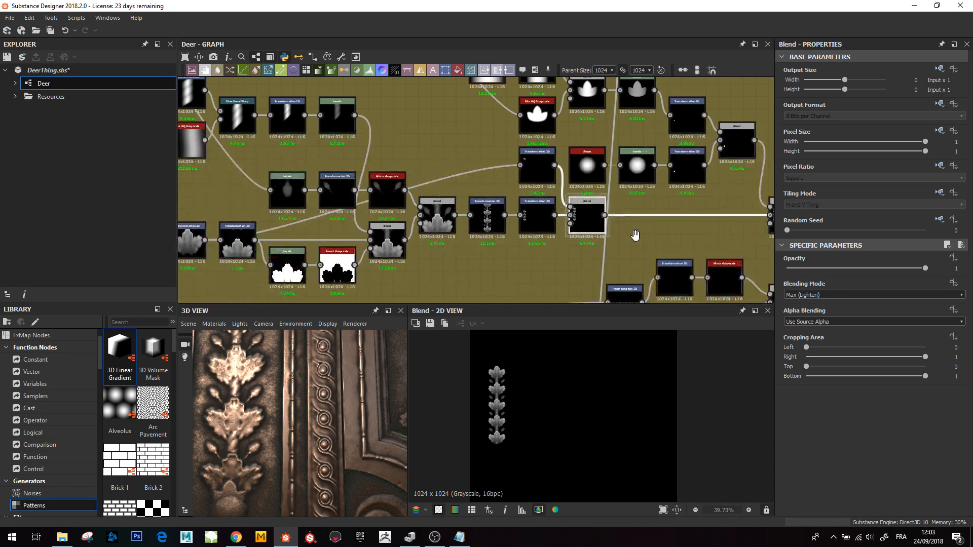
scroll(506, 429, "up", 5)
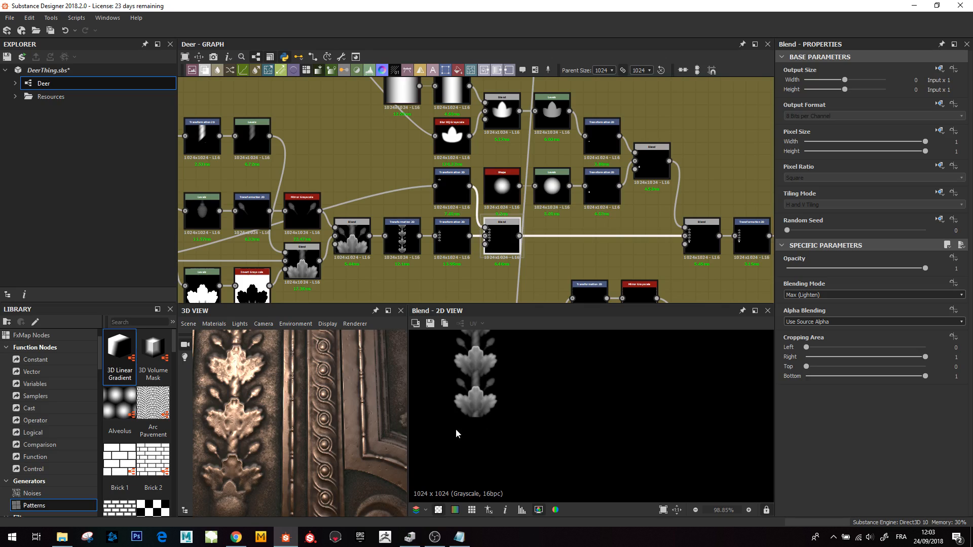
middle_click_drag(555, 243, 495, 253)
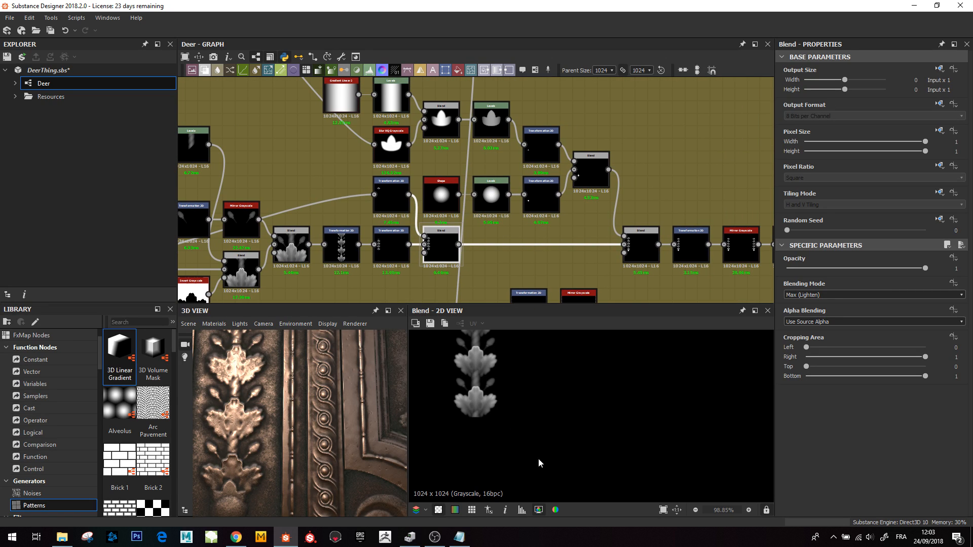
middle_click_drag(438, 217, 444, 289)
scroll(408, 223, "down", 1)
left_click(397, 225)
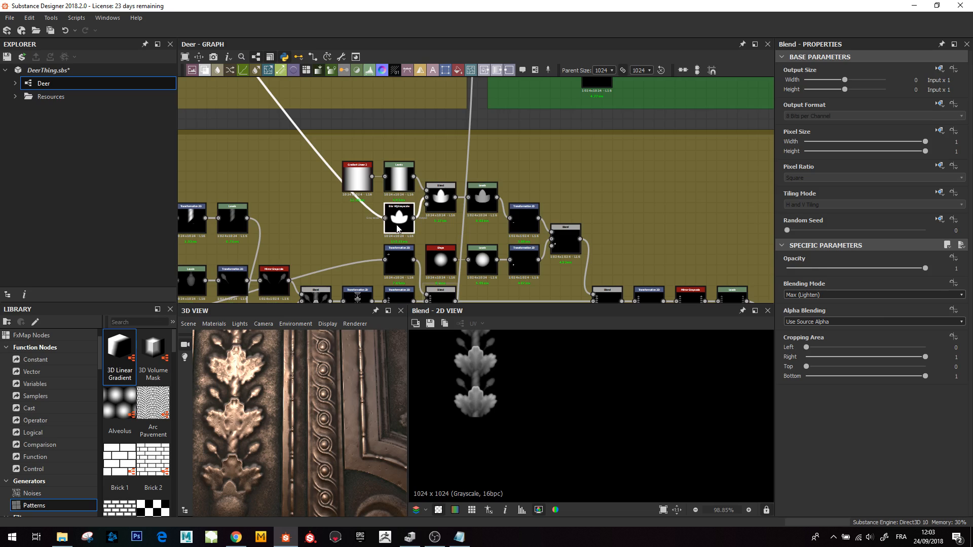
double_click(398, 226)
key("f")
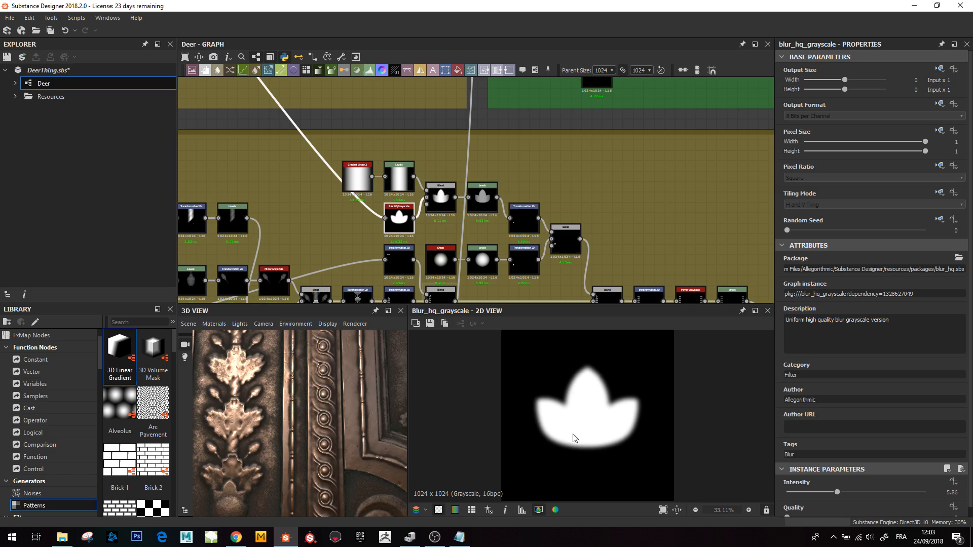
- Preview the Blend node joining the motif column and the bulb, zooming in and out of the 2D view
middle_click_drag(610, 299, 529, 218)
double_click(523, 215)
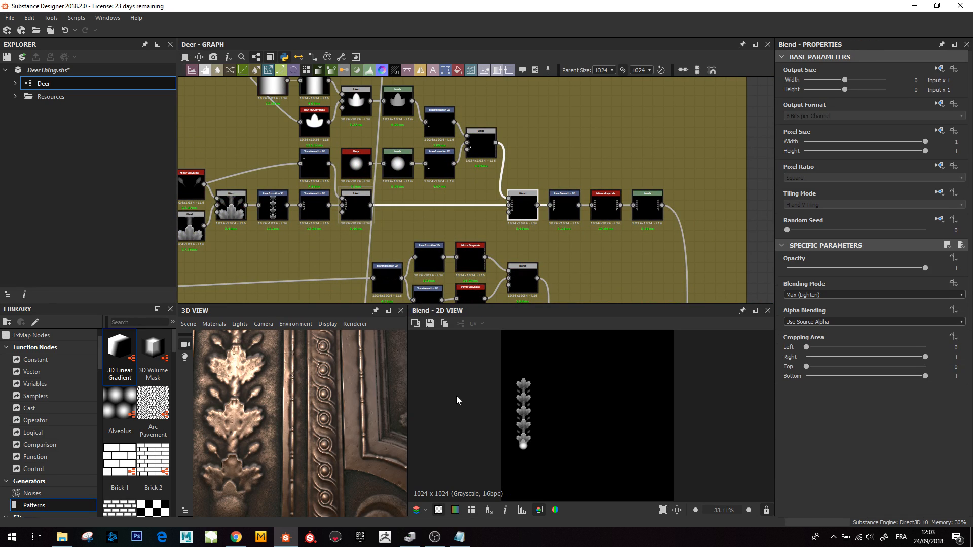
scroll(523, 456, "up", 8)
middle_click_drag(523, 456, 525, 438)
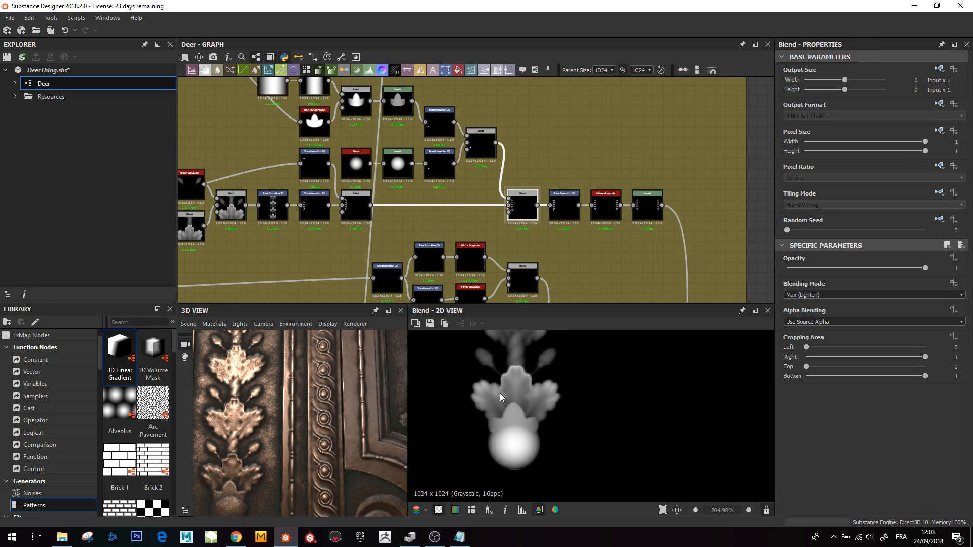
scroll(531, 413, "down", 9)
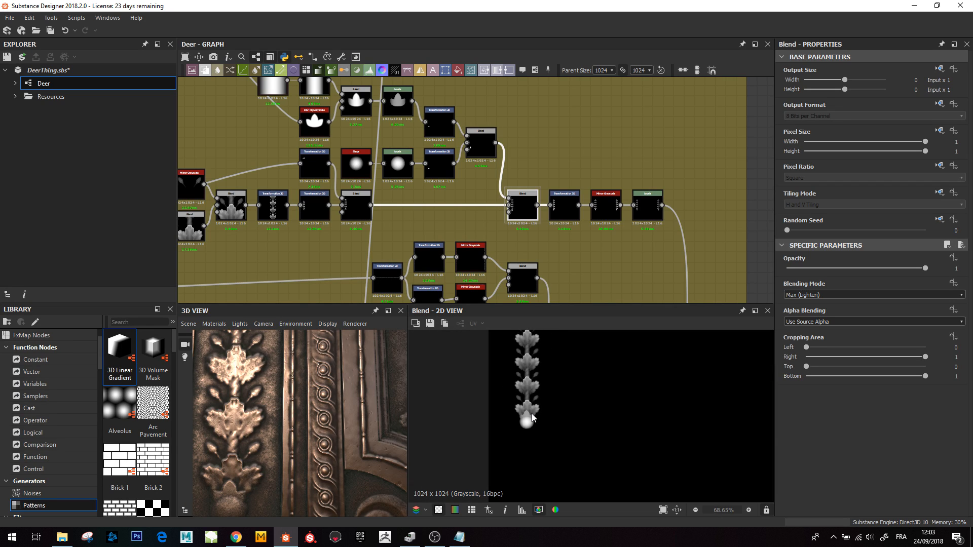
scroll(287, 386, "down", 5)
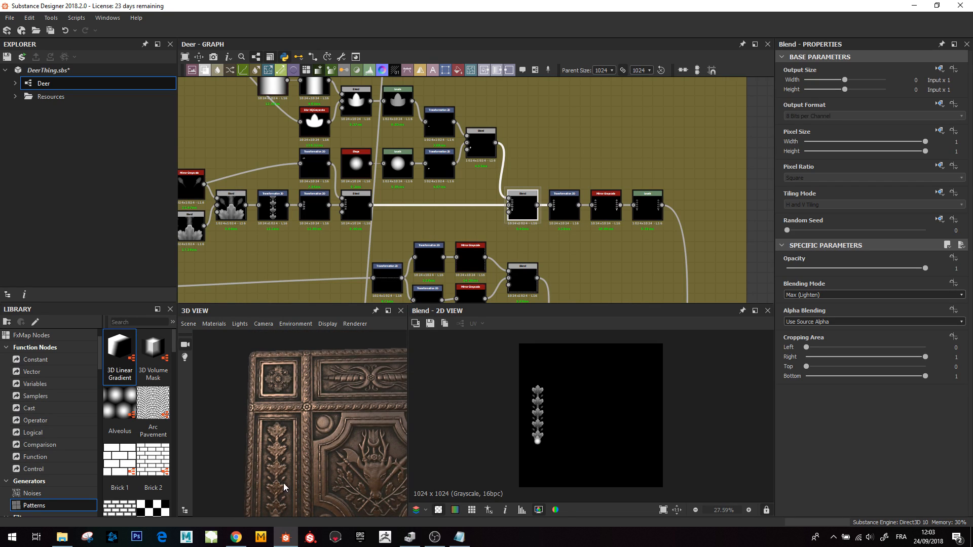
- Preview the Mirror Grayscale and Levels nodes following the Blend and Transformation 2D in the Sides chain
middle_click_drag(284, 481, 284, 422)
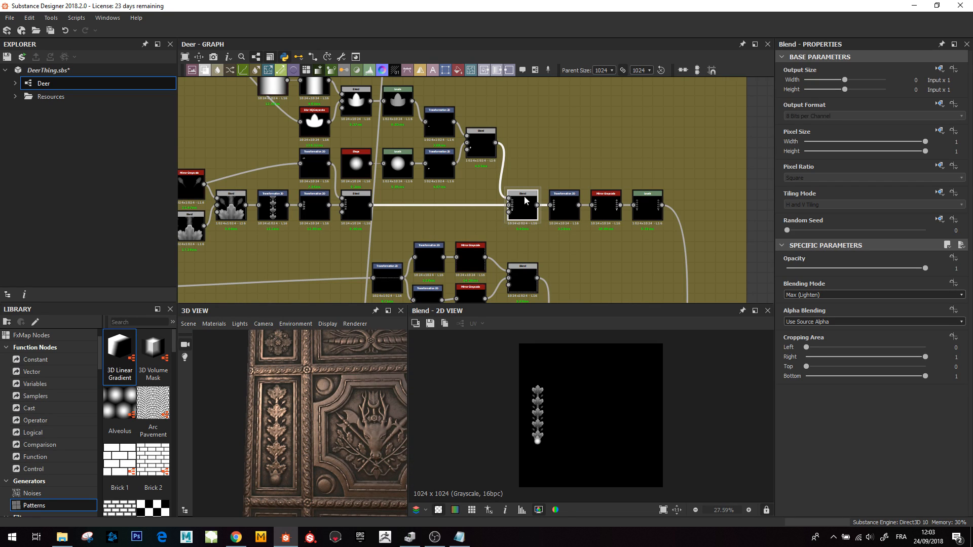
middle_click_drag(525, 200, 461, 210)
scroll(282, 403, "down", 3)
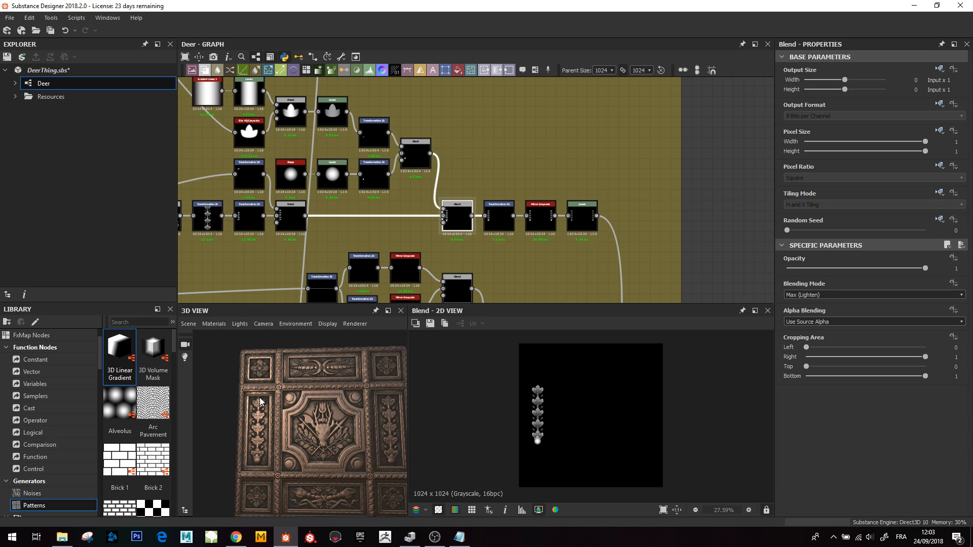
scroll(423, 227, "up", 5)
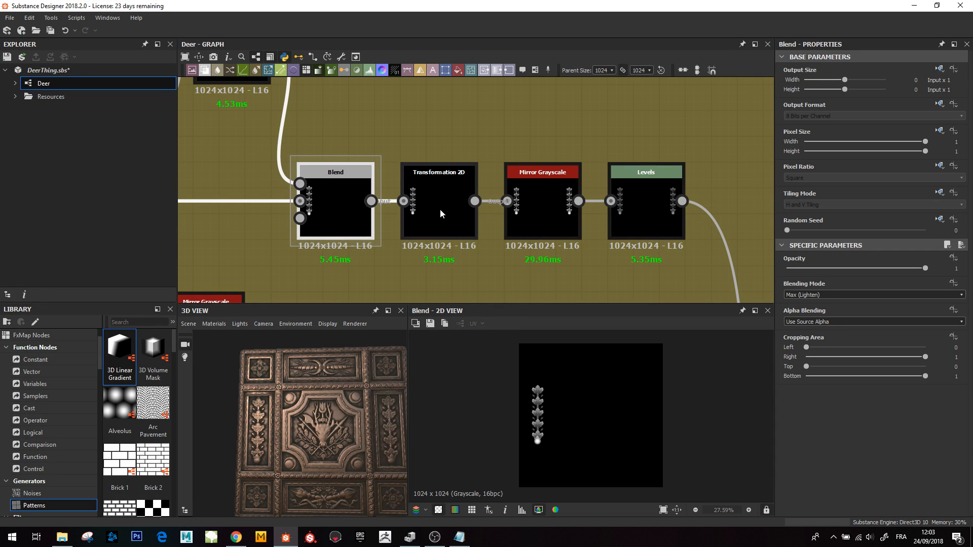
double_click(542, 212)
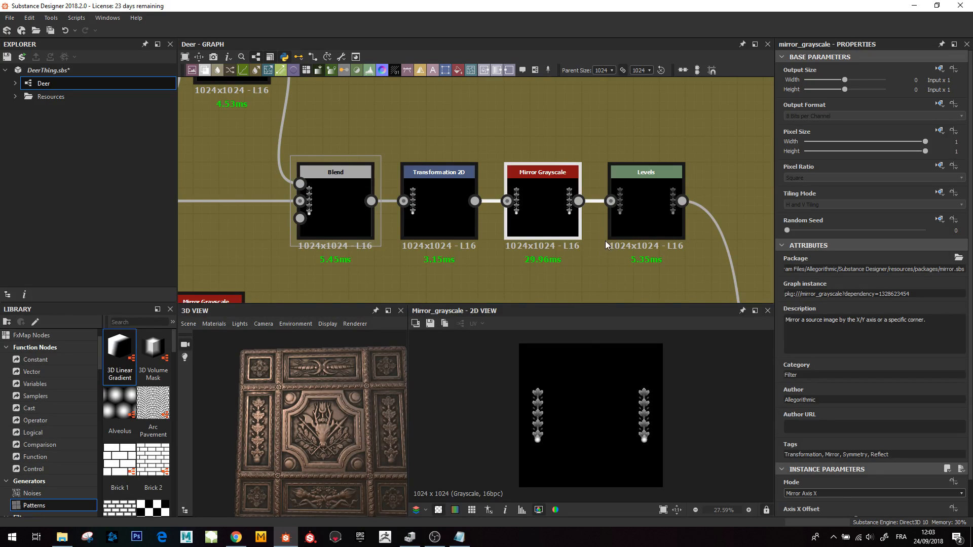
double_click(641, 212)
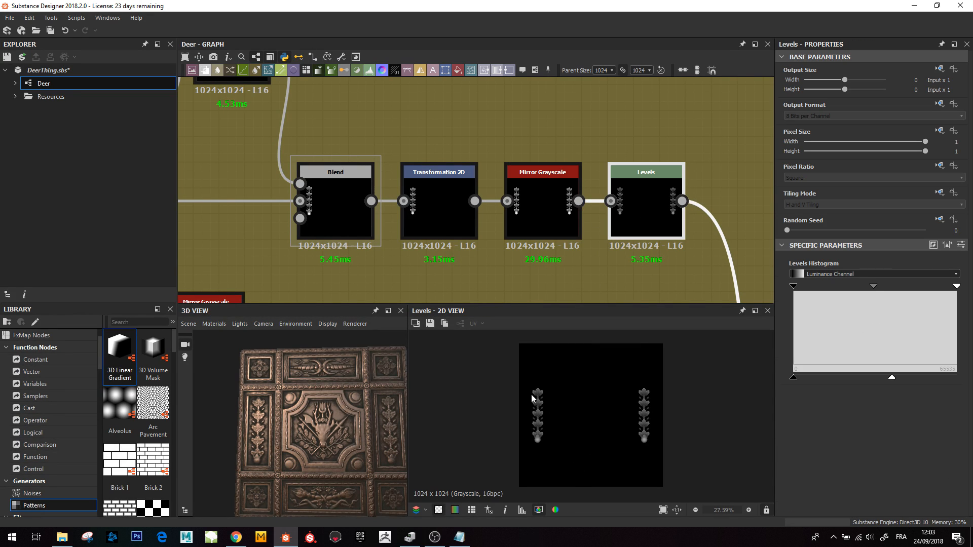
scroll(542, 423, "up", 5)
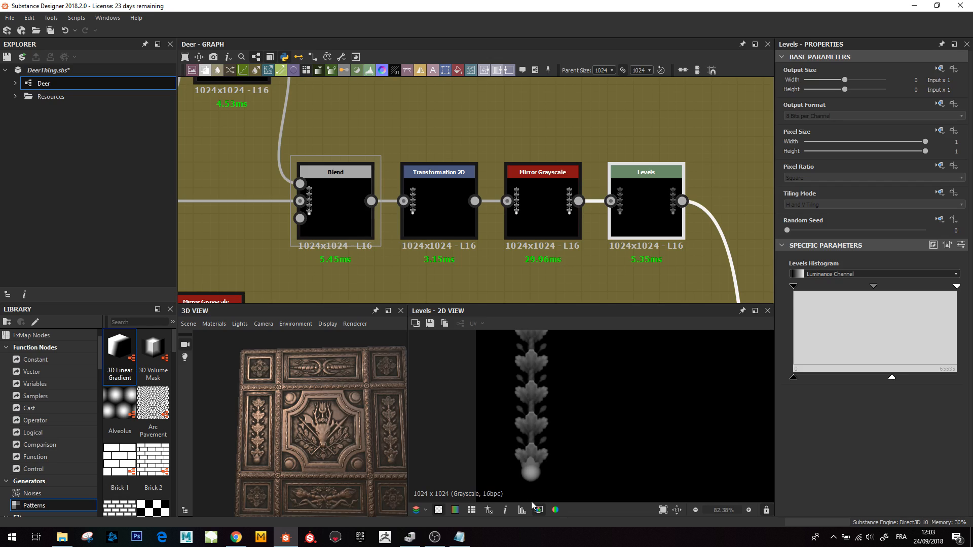
- Preview the final Blend of the Sides frame and inspect the combined panel mask in the 2D view
scroll(609, 242, "down", 6)
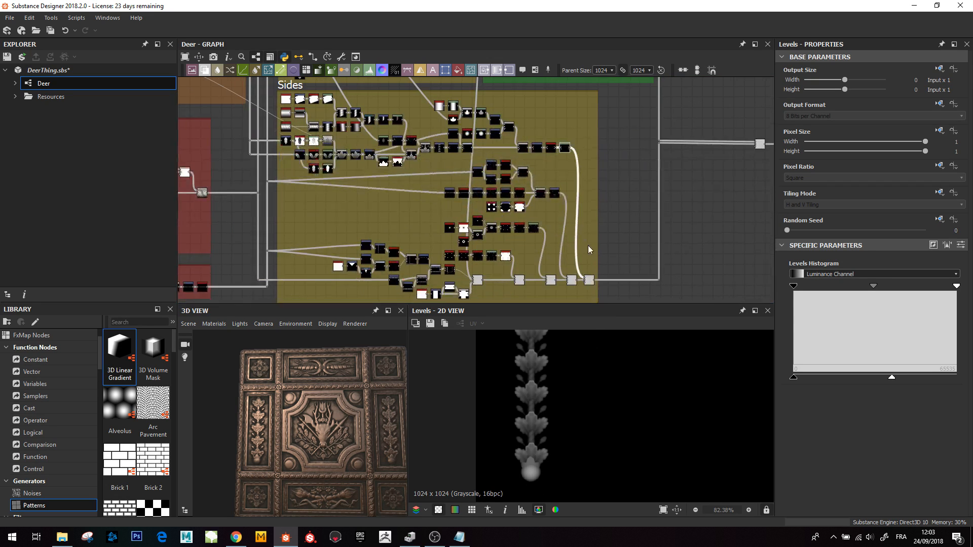
left_click(588, 280)
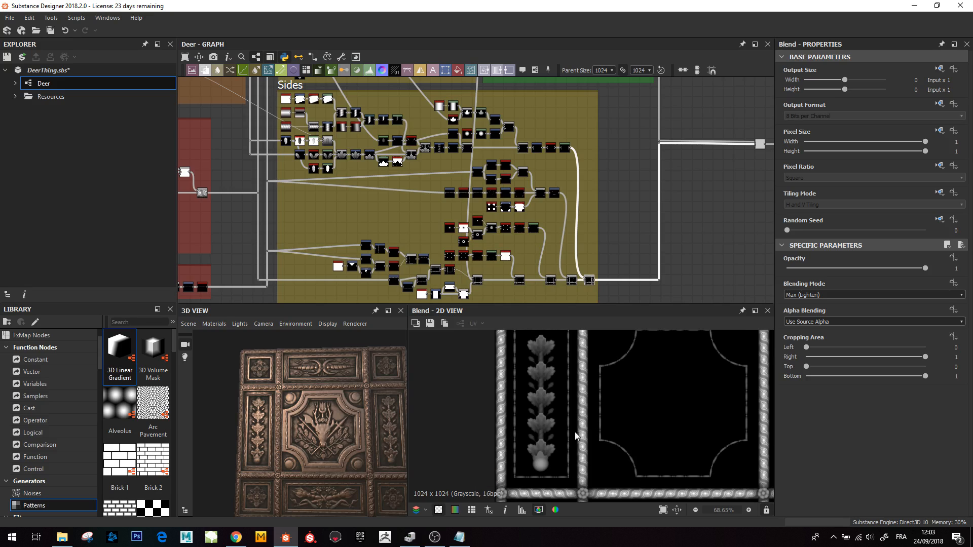
scroll(563, 446, "down", 5)
scroll(547, 185, "up", 3)
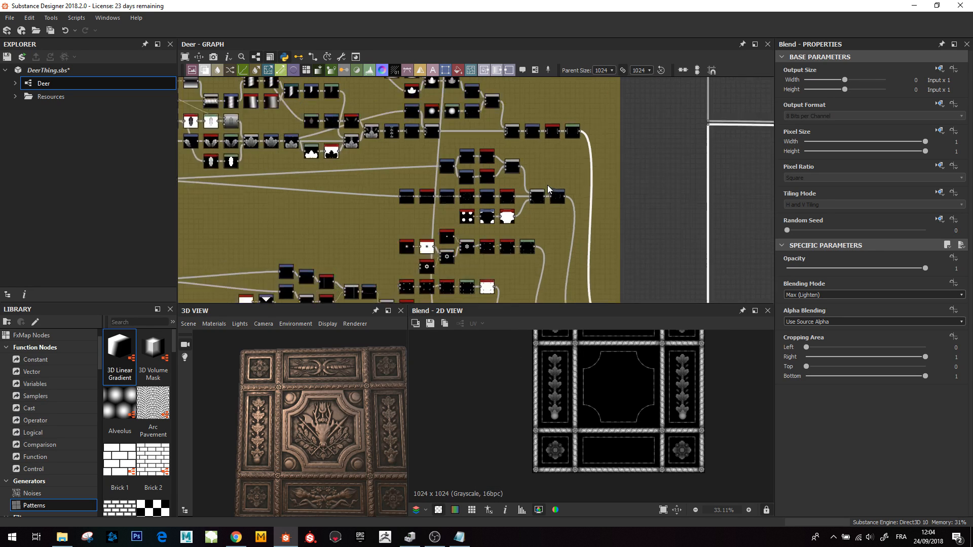
scroll(573, 447, "up", 5)
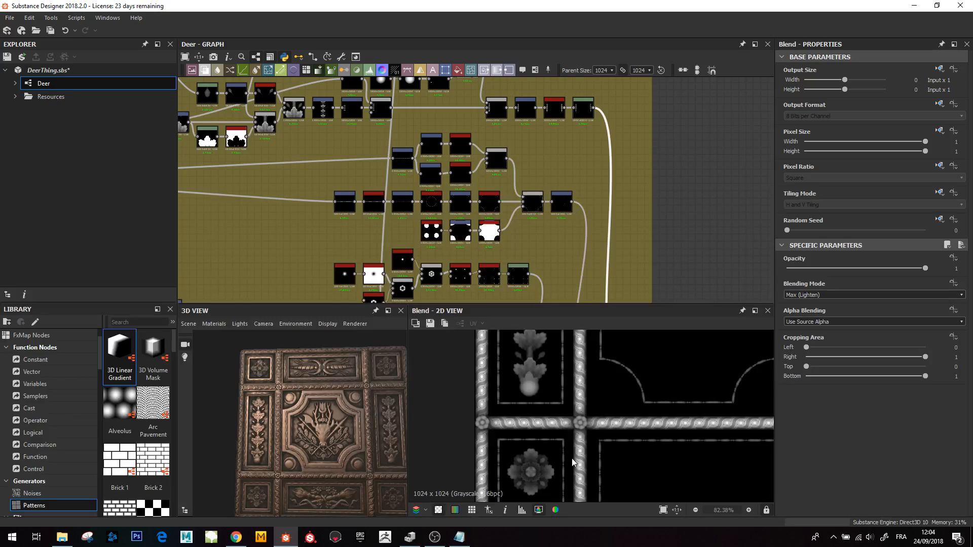
scroll(423, 203, "down", 2)
scroll(576, 424, "down", 4)
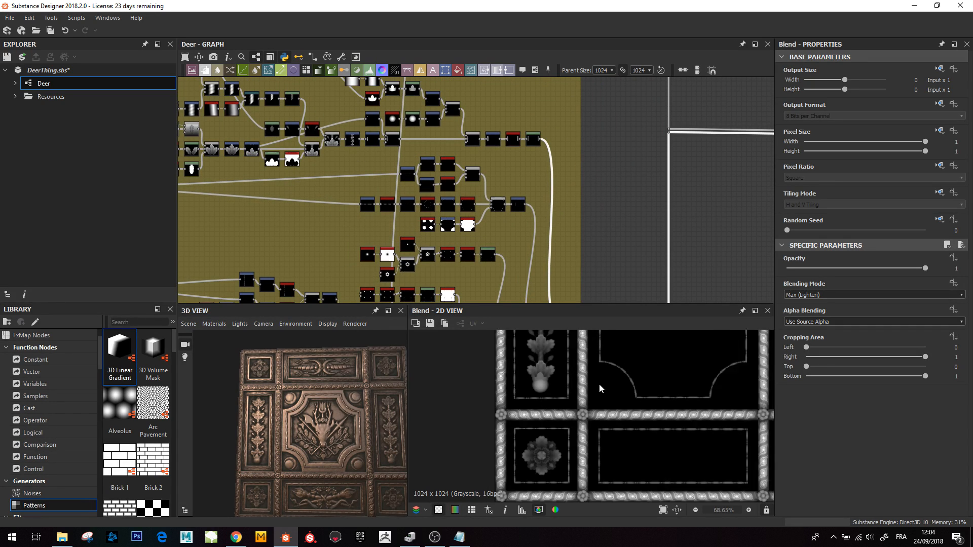
scroll(575, 423, "up", 2)
- Survey the border strip network with its Blend, Transformation 2D and Splatter Circular nodes
middle_click_drag(354, 271, 486, 196)
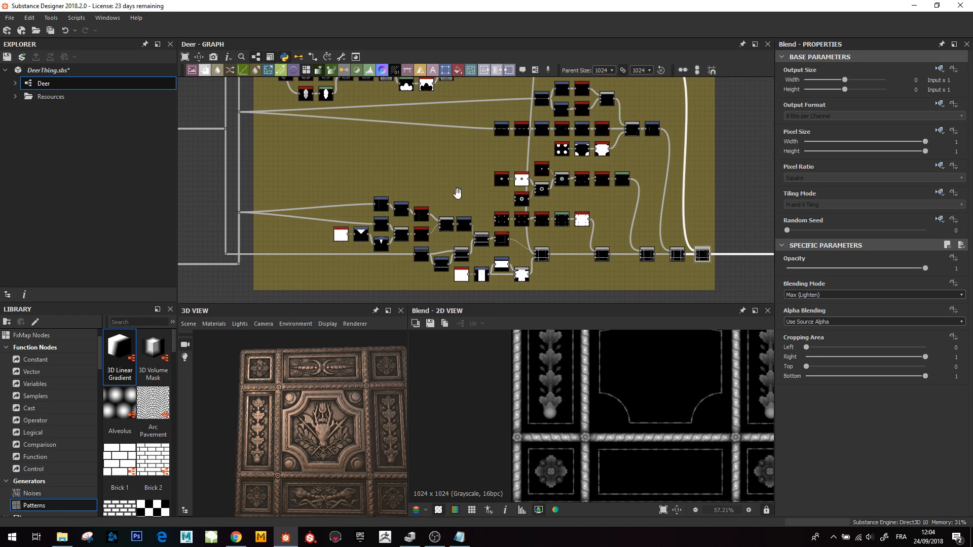
scroll(542, 233, "up", 5)
scroll(542, 232, "up", 4)
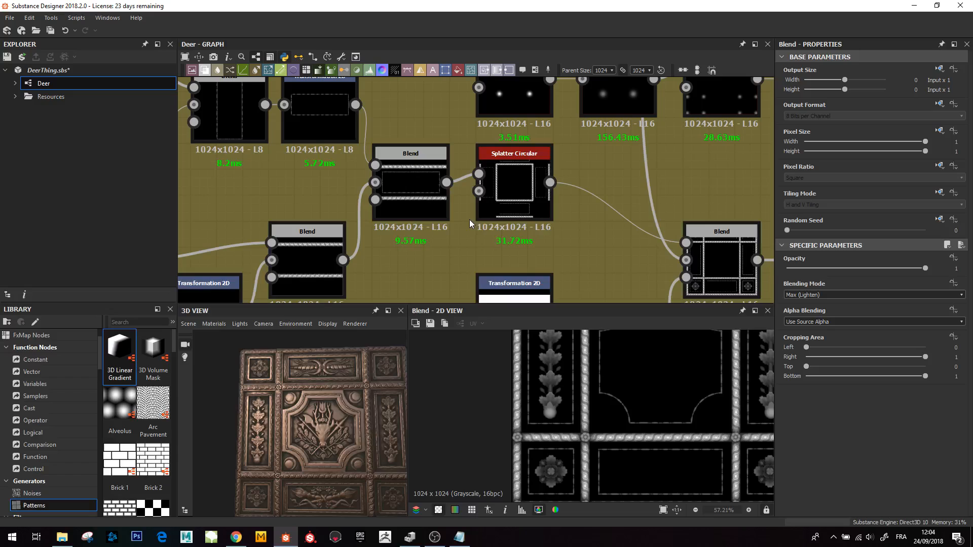
scroll(468, 220, "down", 6)
scroll(451, 219, "down", 2)
scroll(542, 199, "up", 3)
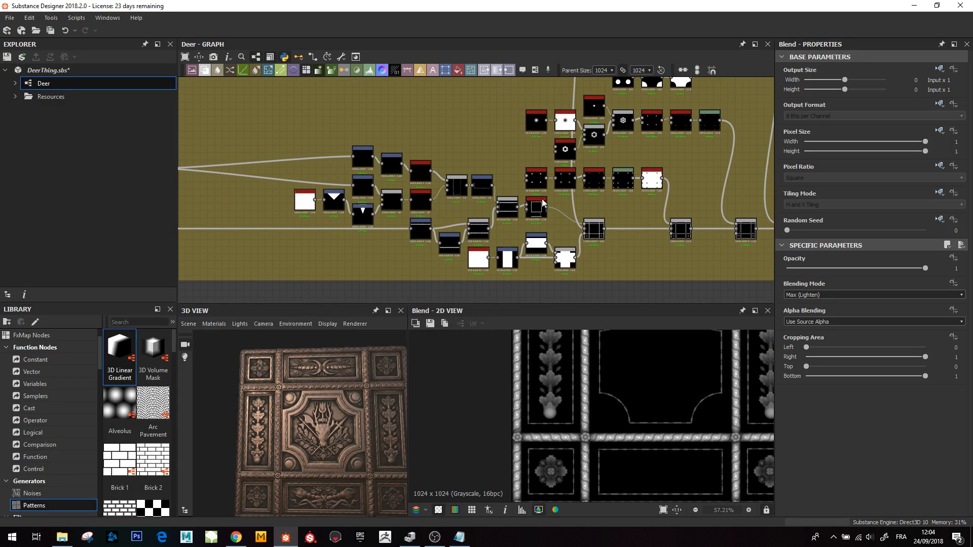
scroll(559, 205, "up", 4)
- Compare previews of the Blend combining the border strips and the Splatter Circular node that arranges them
left_click(591, 196)
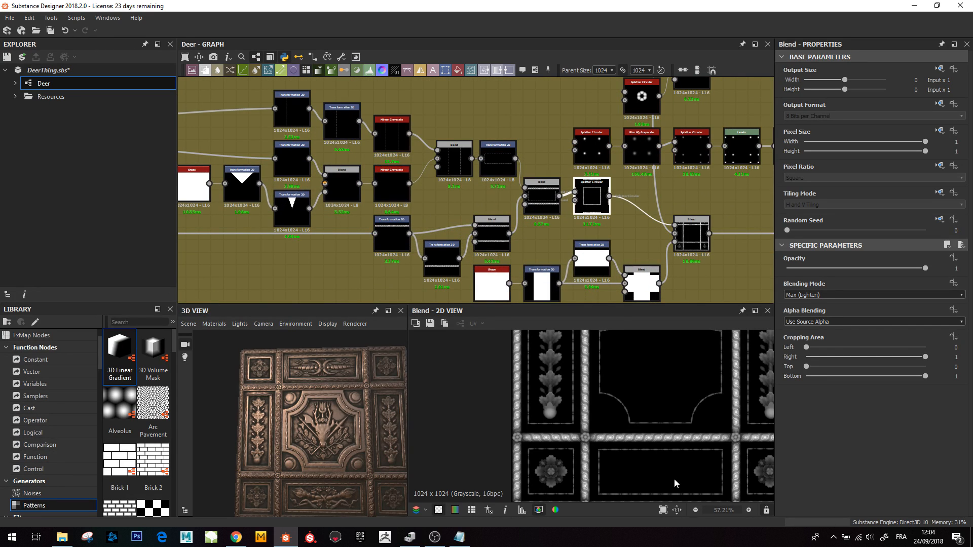
scroll(639, 404, "down", 4)
scroll(610, 418, "up", 2)
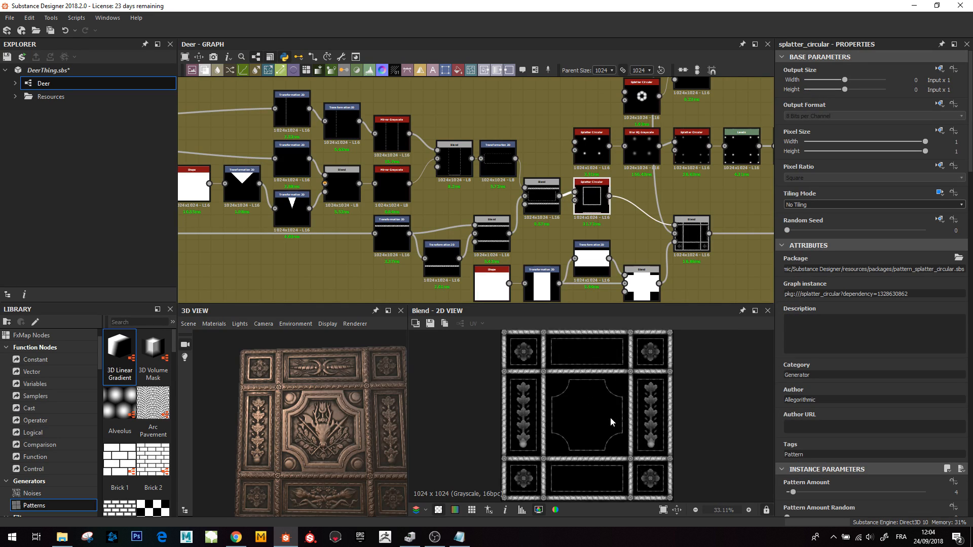
left_click(541, 203)
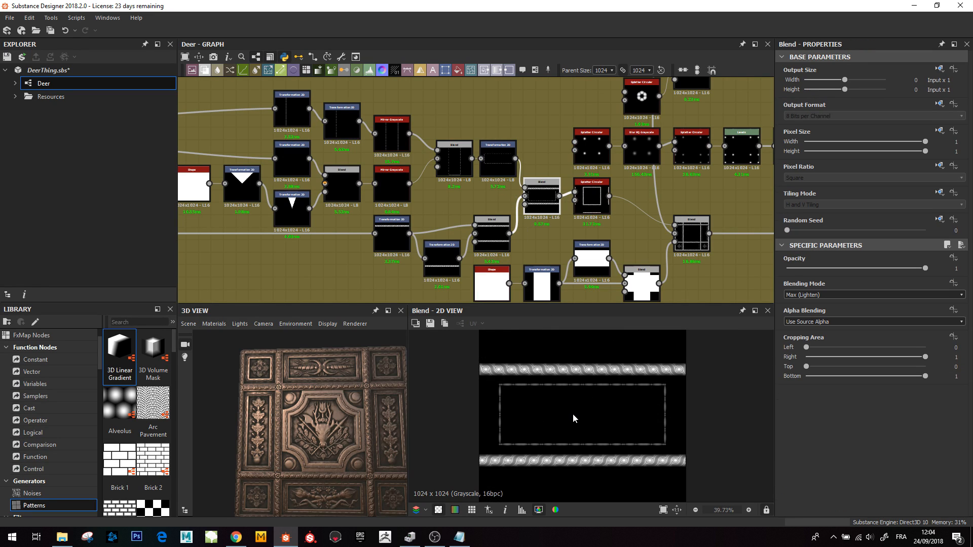
scroll(573, 414, "down", 1)
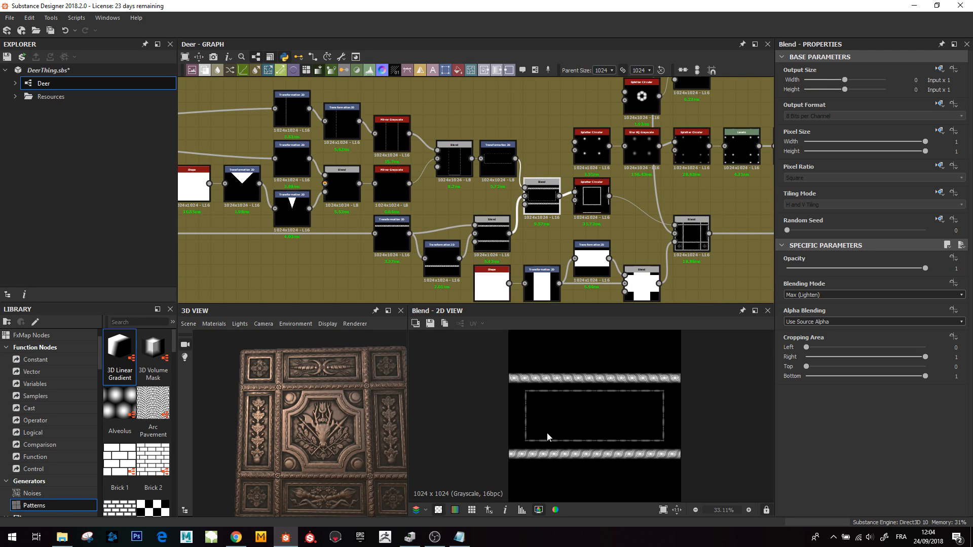
left_click(597, 204)
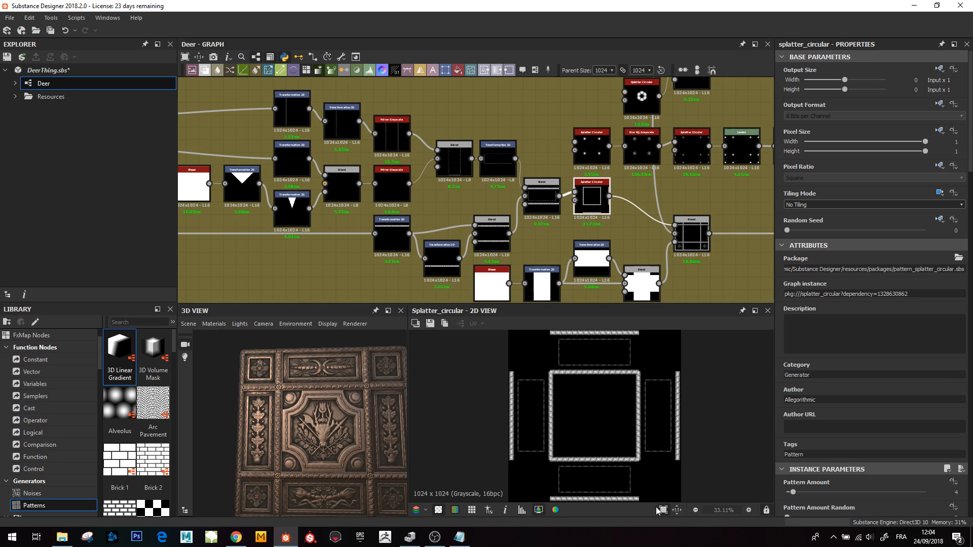
scroll(539, 413, "up", 3)
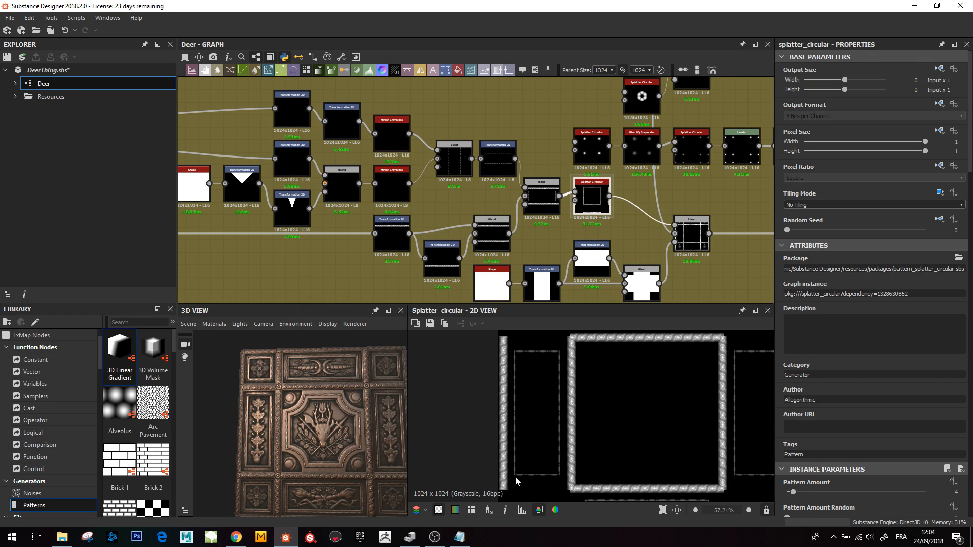
scroll(378, 464, "up", 5)
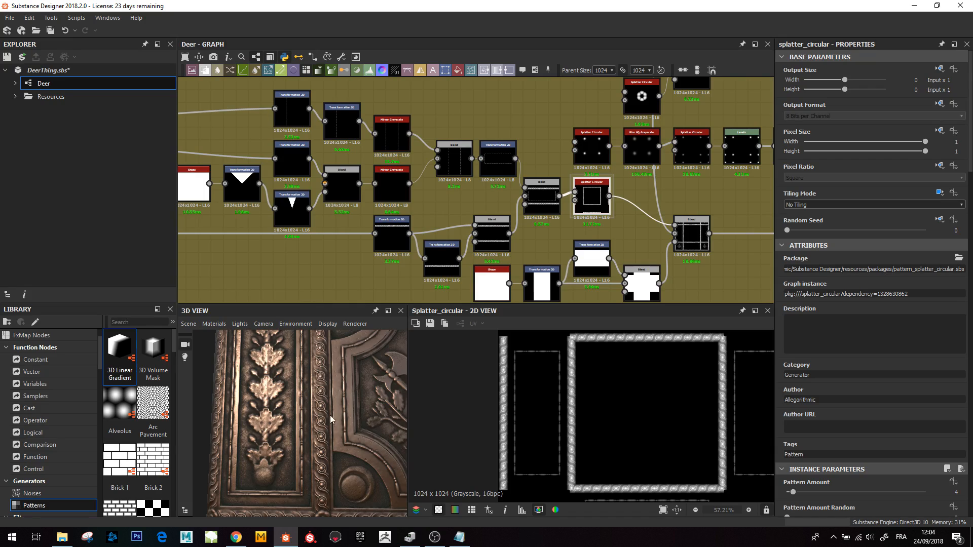
- Preview the horizontally tiled Transformation 2D that positions the rope border strip
double_click(381, 234)
scroll(588, 415, "down", 4)
scroll(586, 413, "up", 1)
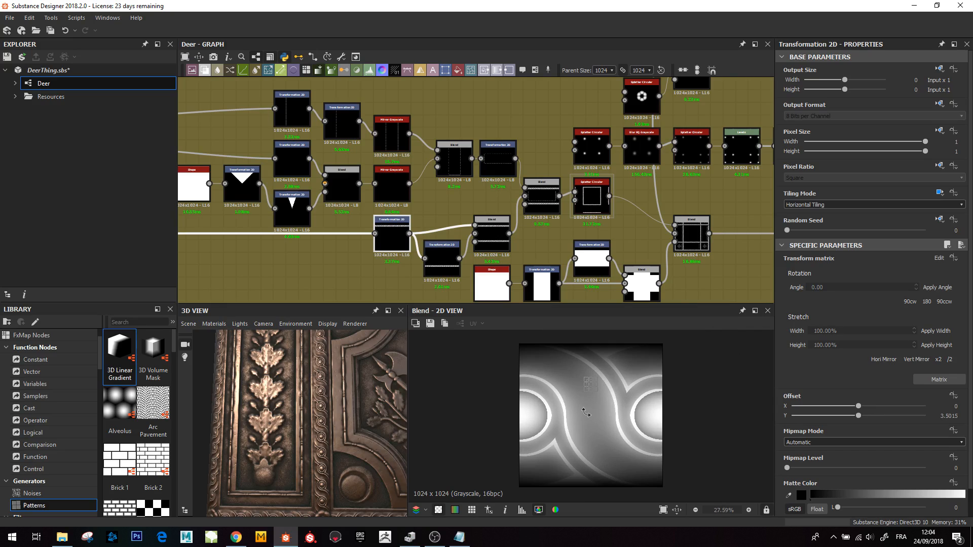
double_click(392, 237)
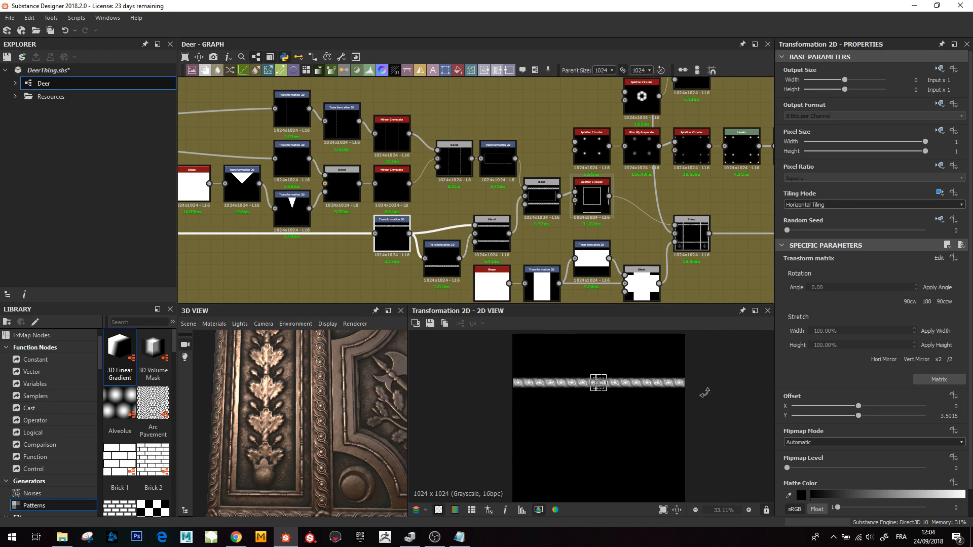
- Preview the rope strip Transformation 2D and the Blends that stack the border strips with the inner frame
double_click(442, 258)
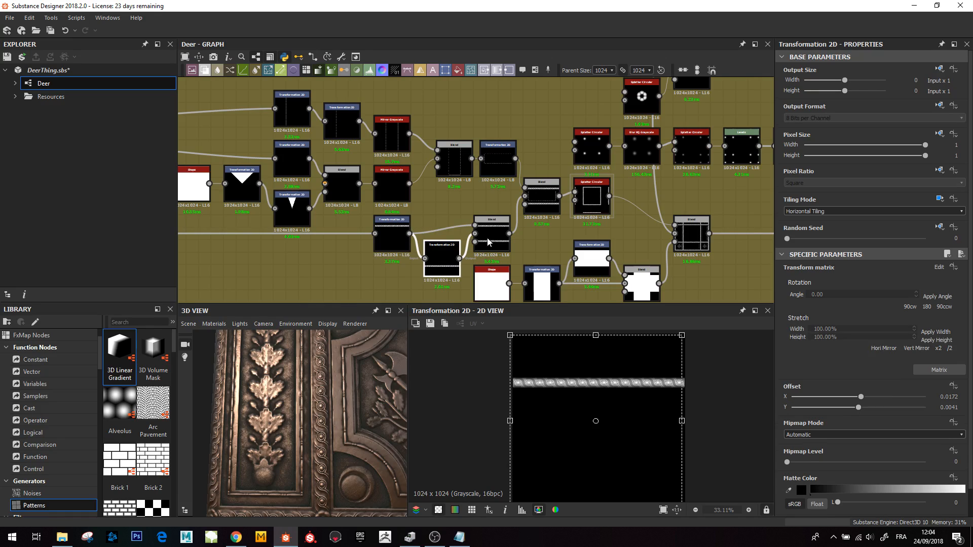
double_click(491, 236)
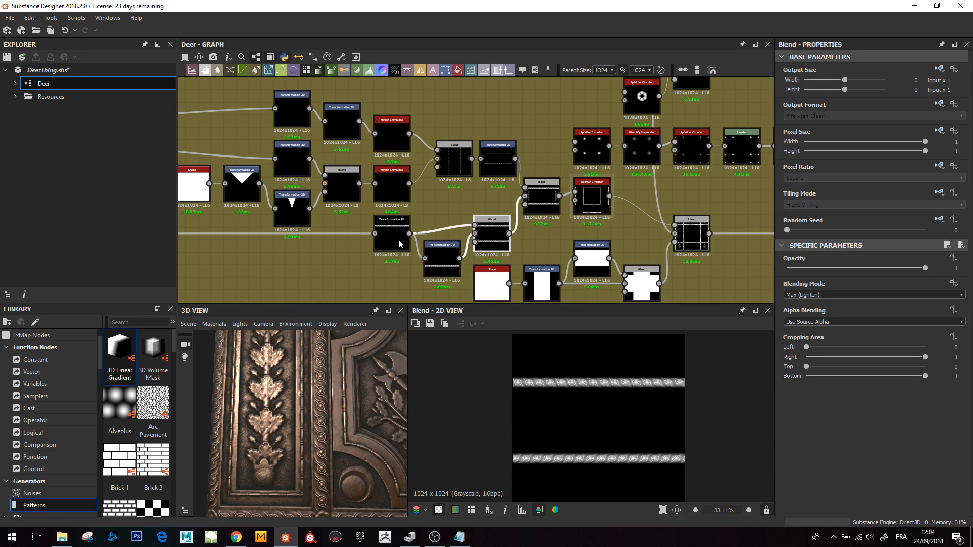
left_click(438, 264)
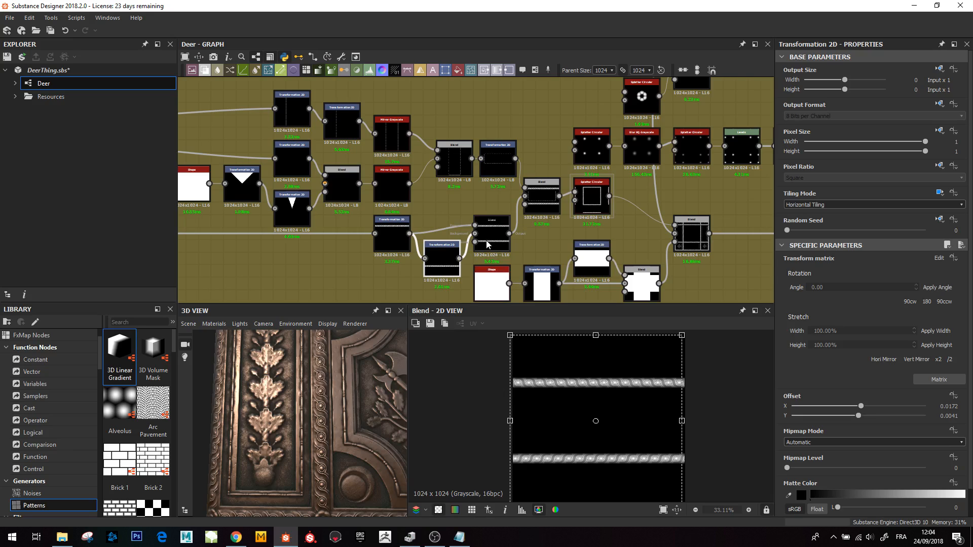
left_click(540, 200)
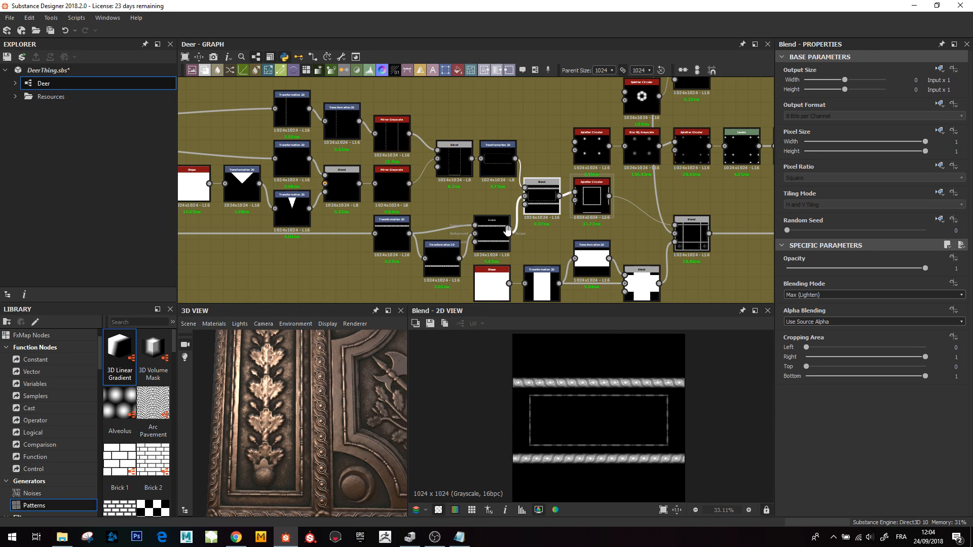
- Move to the Sides frame and inspect its Transformation 2D and Mirror Grayscale node previews
middle_click_drag(522, 231, 565, 264)
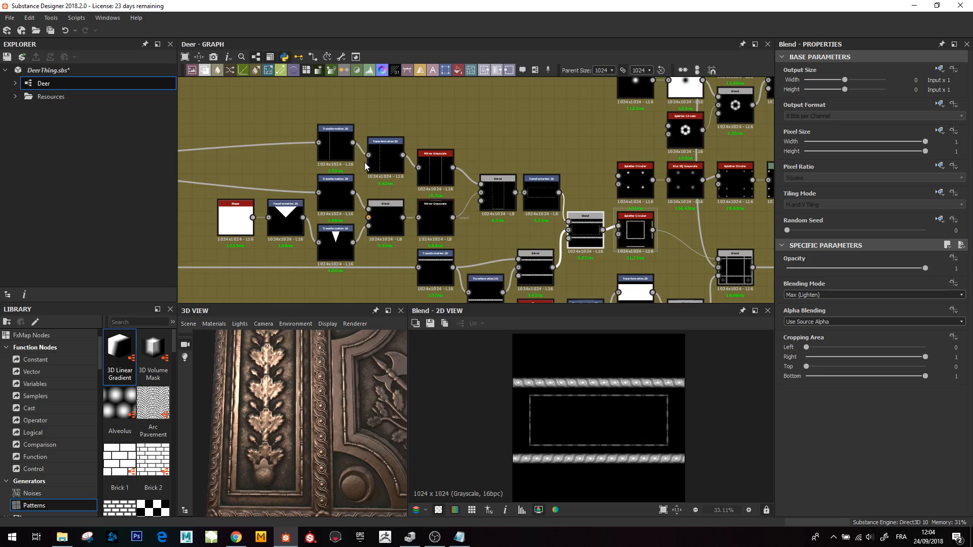
middle_click_drag(437, 168, 452, 178)
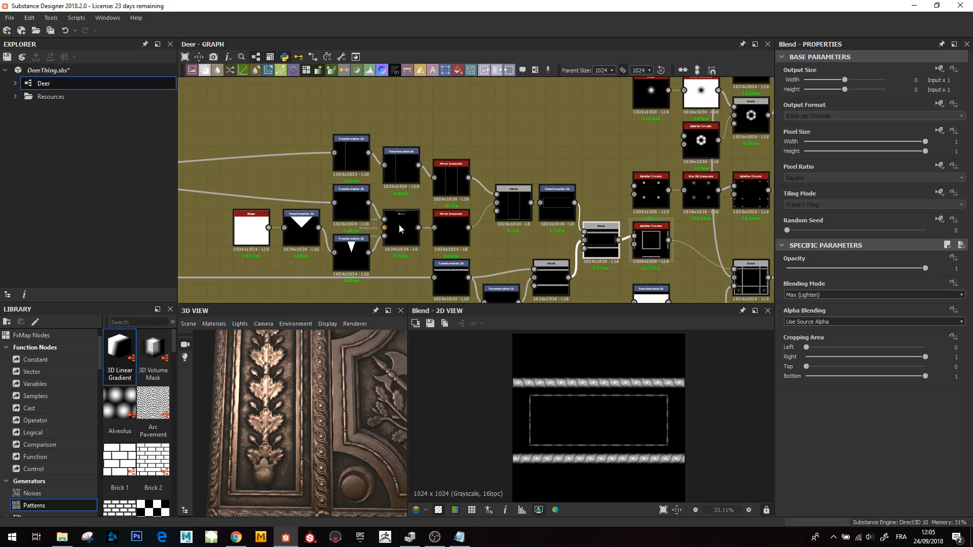
left_click(351, 154)
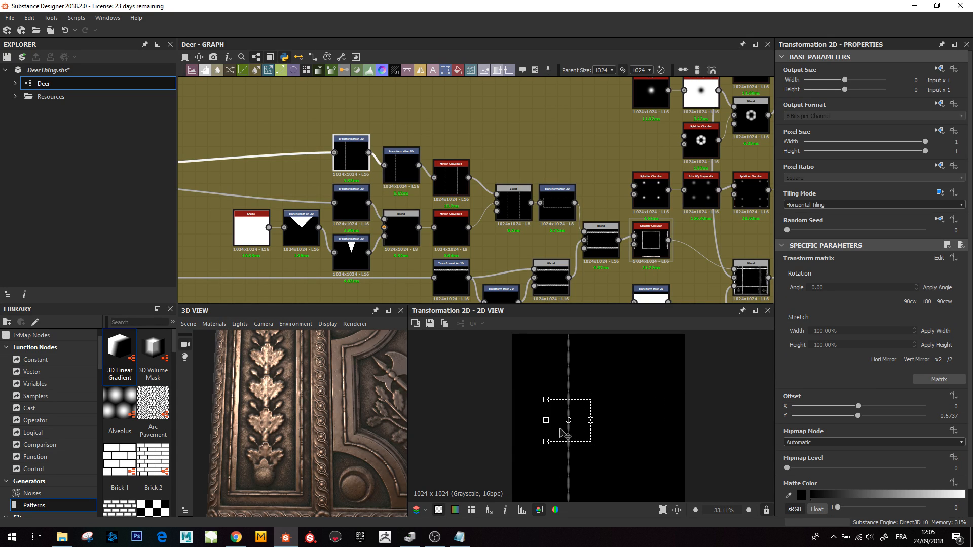
left_click(401, 166)
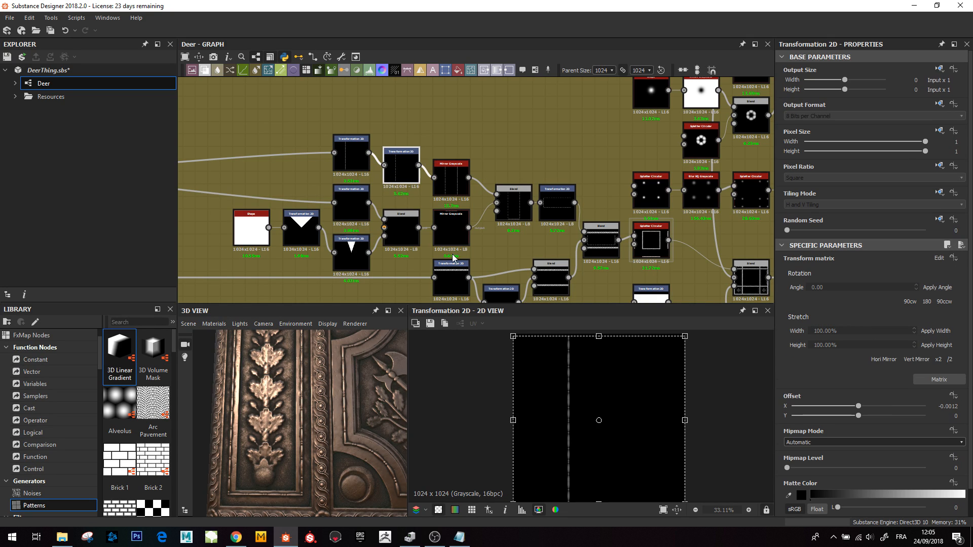
left_click(459, 184)
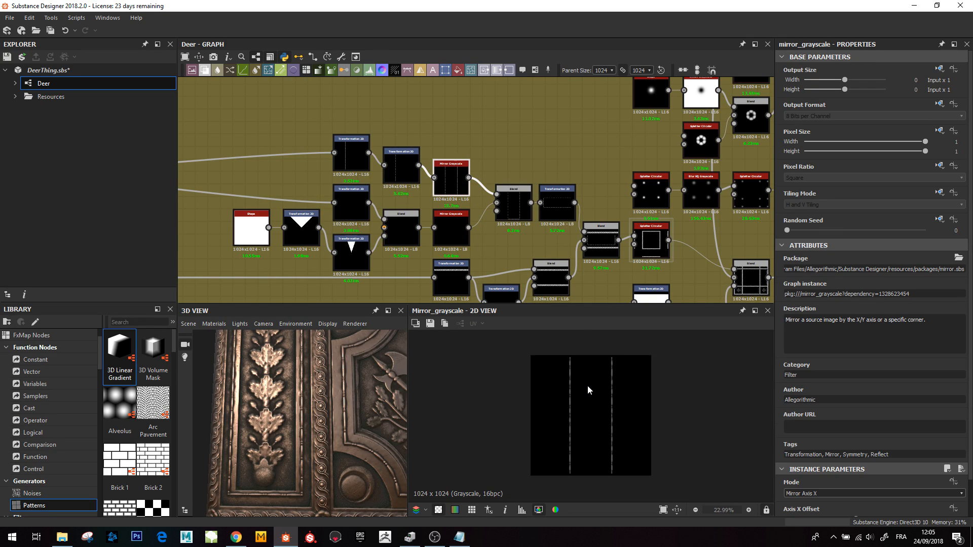
scroll(588, 387, "down", 1)
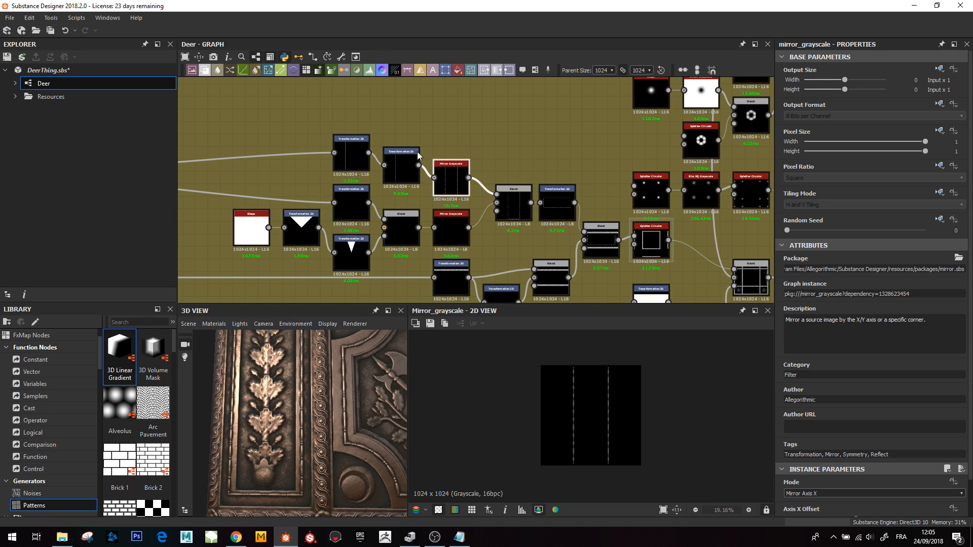
- Preview the Blend and the triangle Transformation 2D feeding the side mirror chain
double_click(353, 213)
left_click(409, 239)
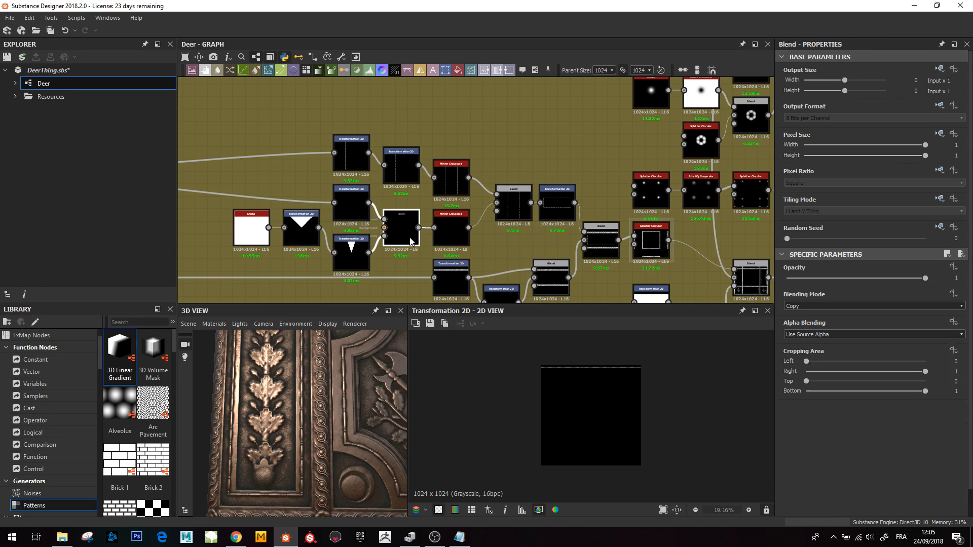
double_click(411, 240)
scroll(582, 367, "up", 5)
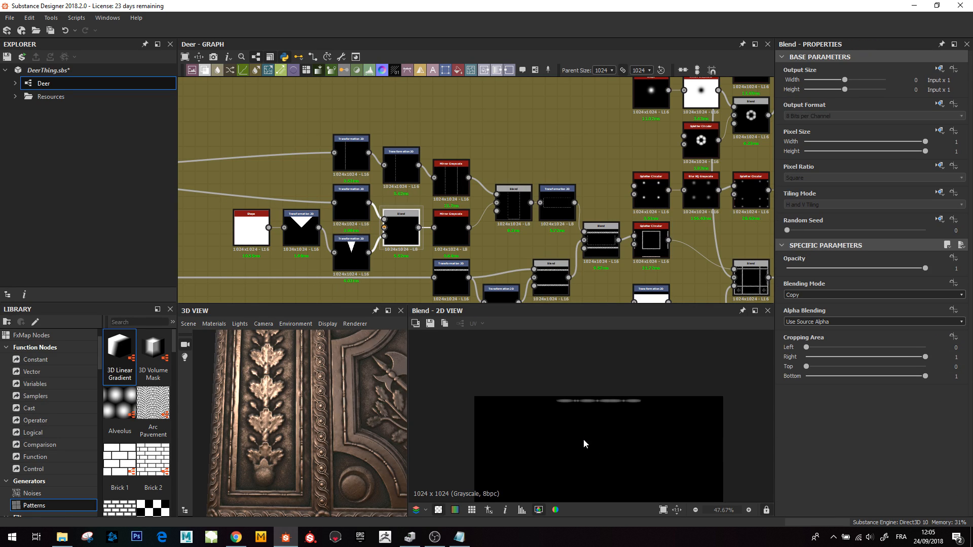
scroll(583, 439, "up", 5)
double_click(351, 252)
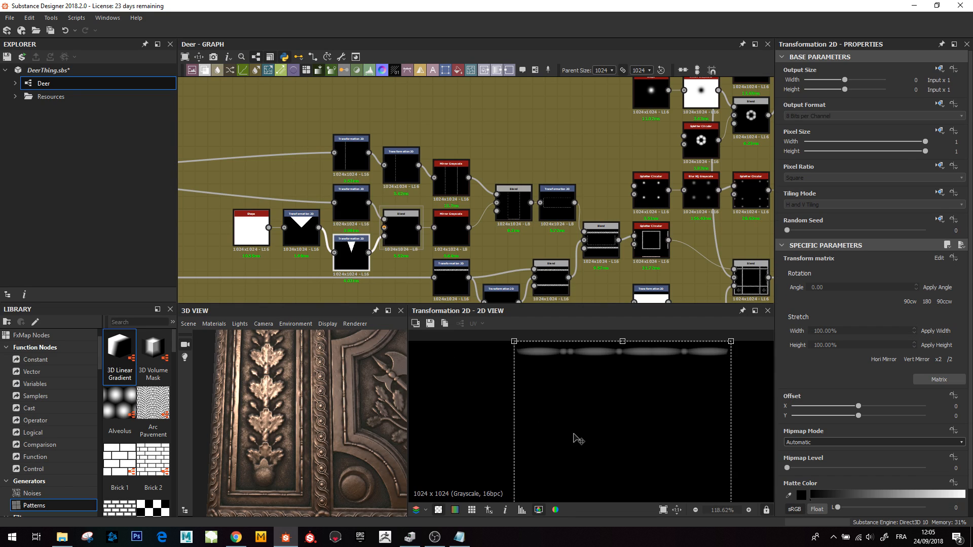
scroll(574, 438, "down", 6)
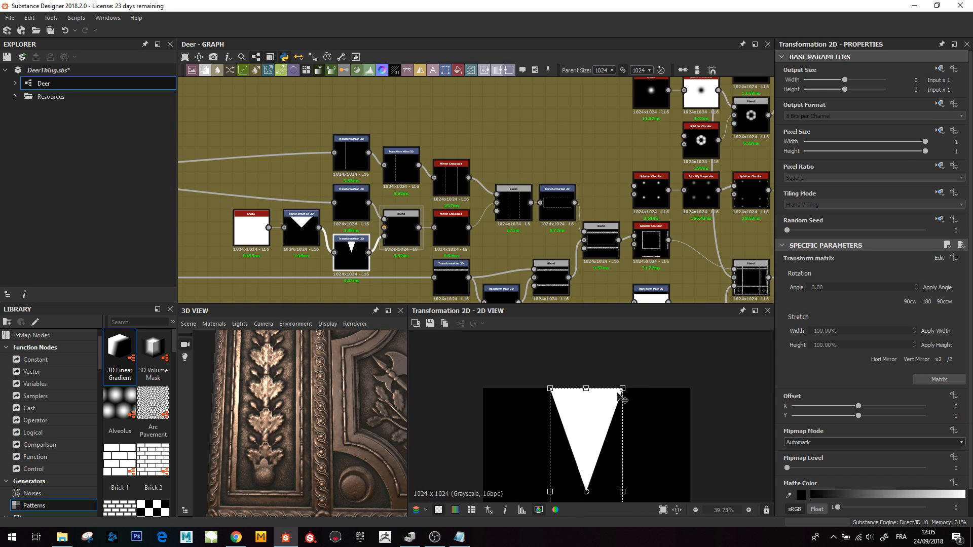
scroll(409, 235, "up", 1)
left_click(410, 236)
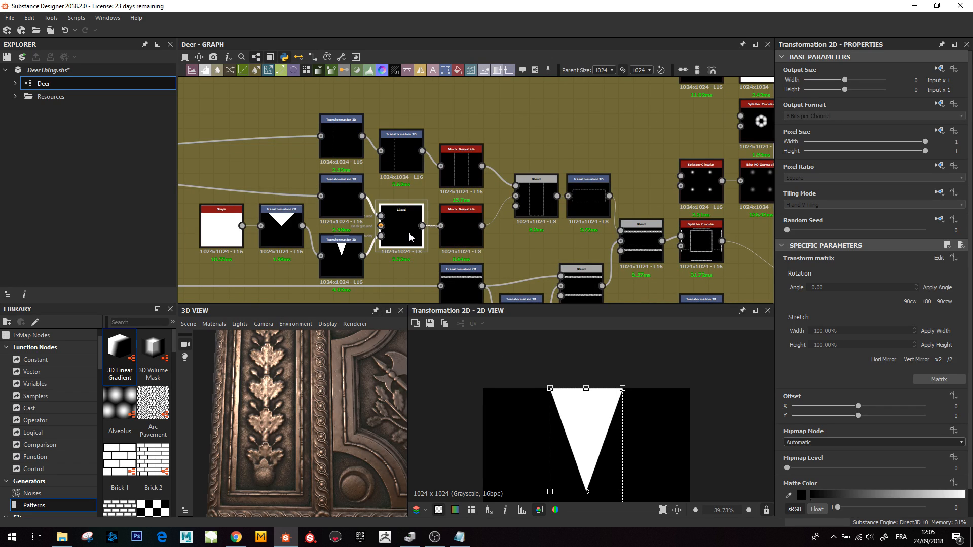
- Step through the Mirror Grayscale, Blend and Transformation 2D chain into the combined border strip Blend
double_click(454, 228)
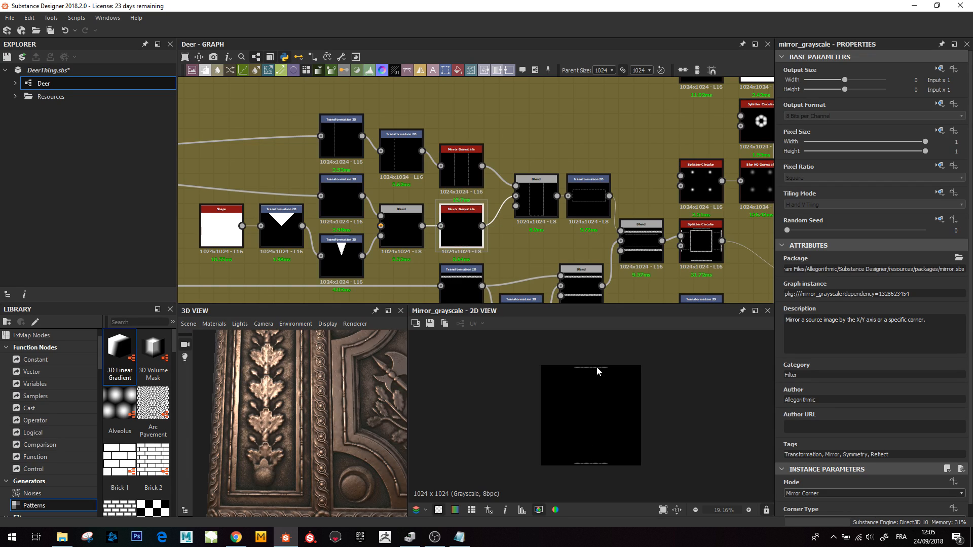
double_click(529, 201)
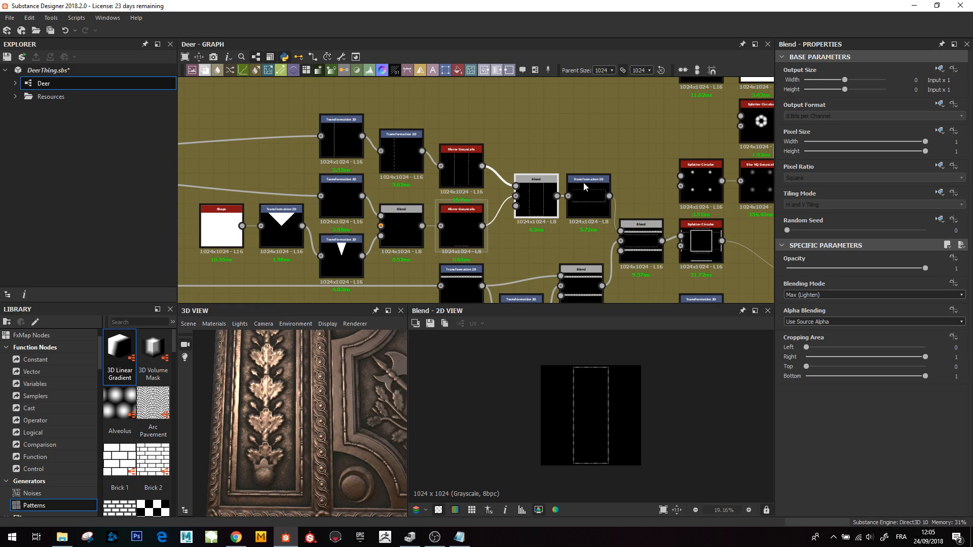
double_click(584, 197)
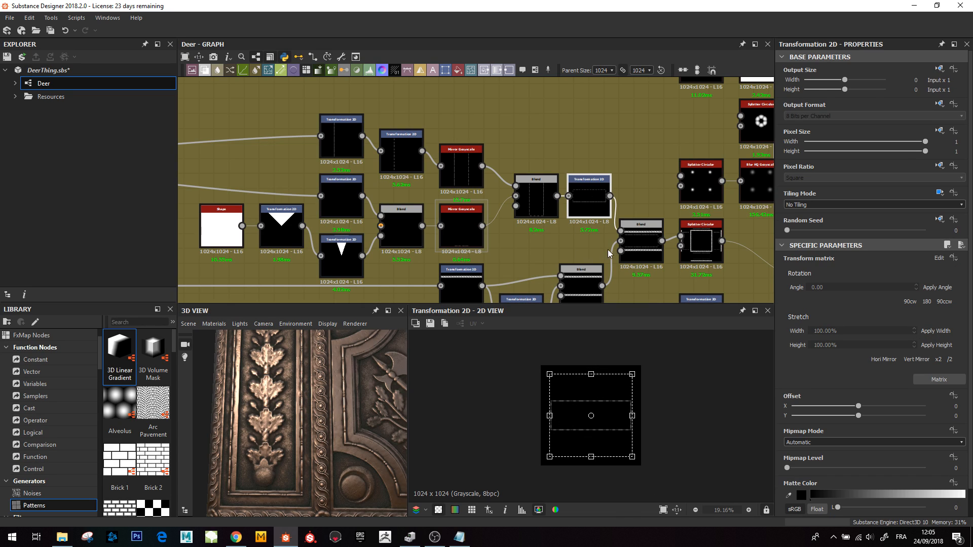
double_click(639, 242)
scroll(562, 406, "up", 3)
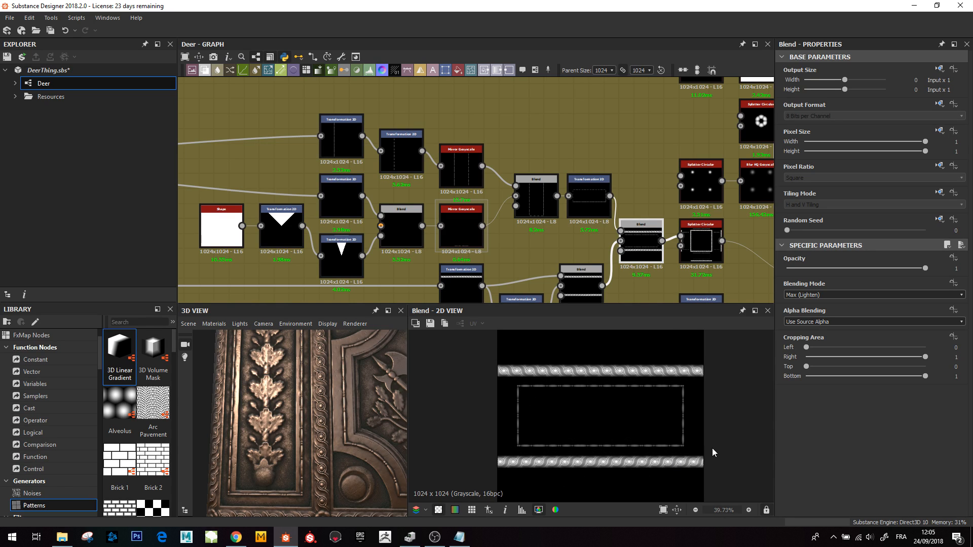
scroll(282, 431, "down", 3)
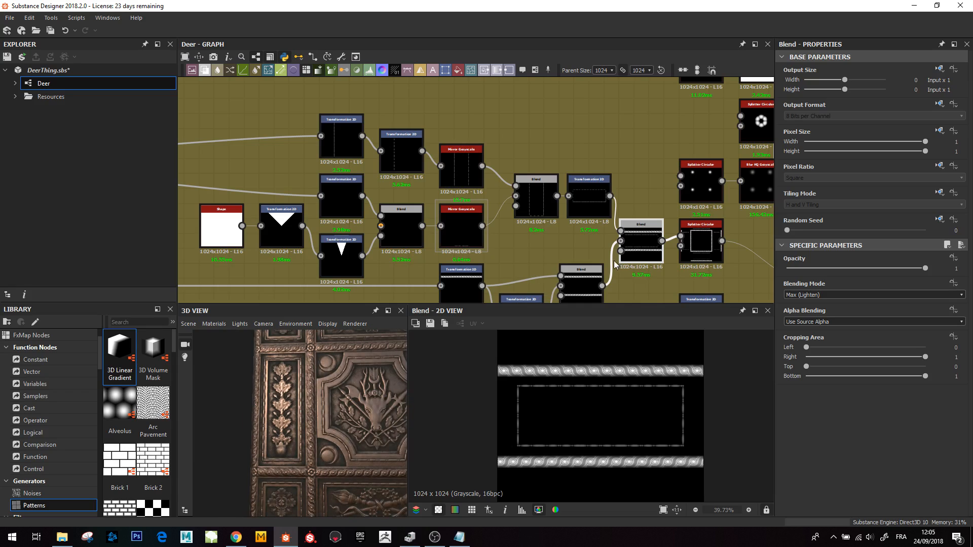
- Preview the Splatter Circular border arrangement and the Blend merging it into the full panel mask
middle_click_drag(701, 277, 432, 260)
left_click(433, 260)
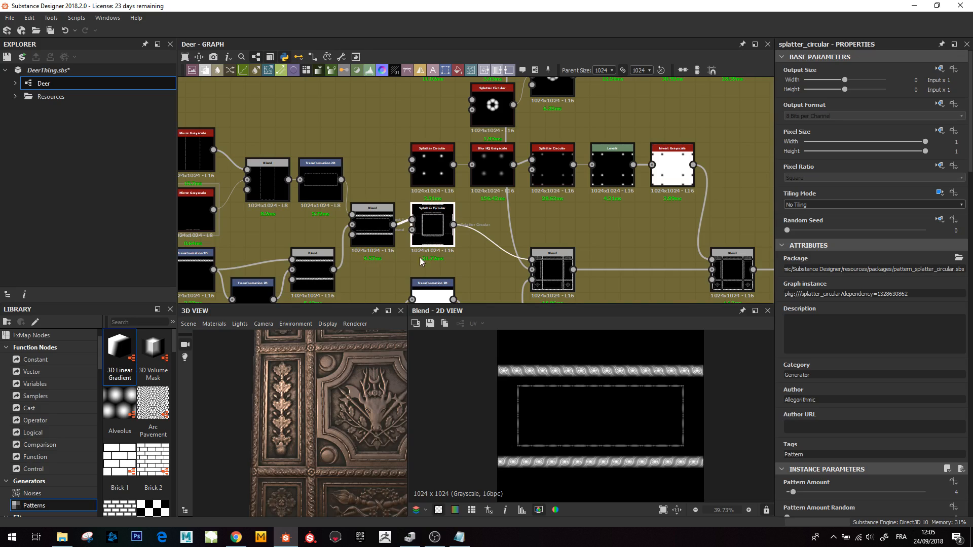
double_click(444, 218)
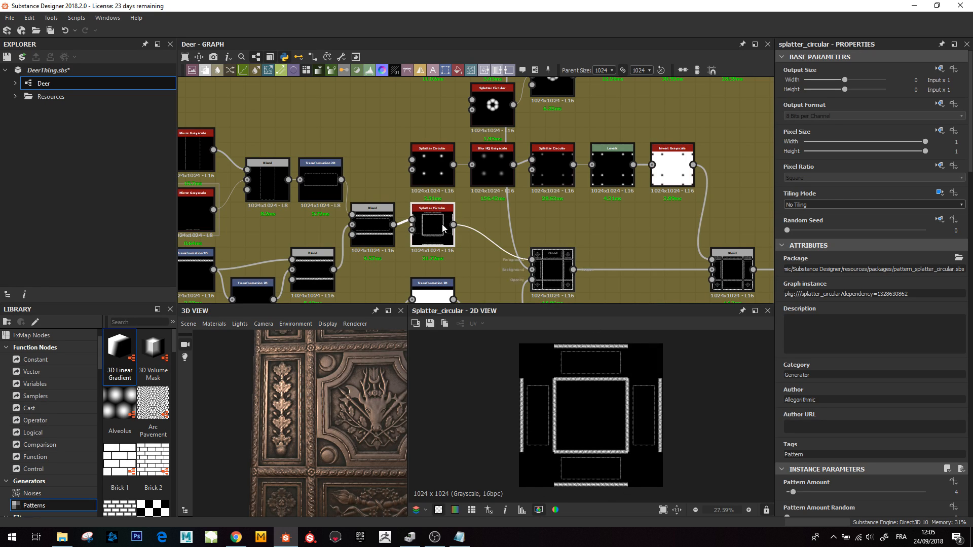
middle_click_drag(504, 253, 458, 211)
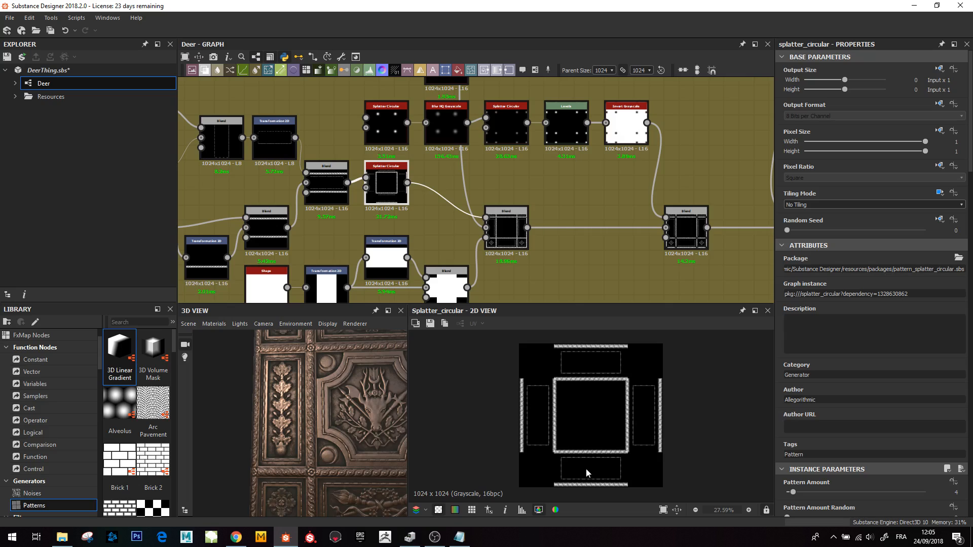
left_click(515, 235)
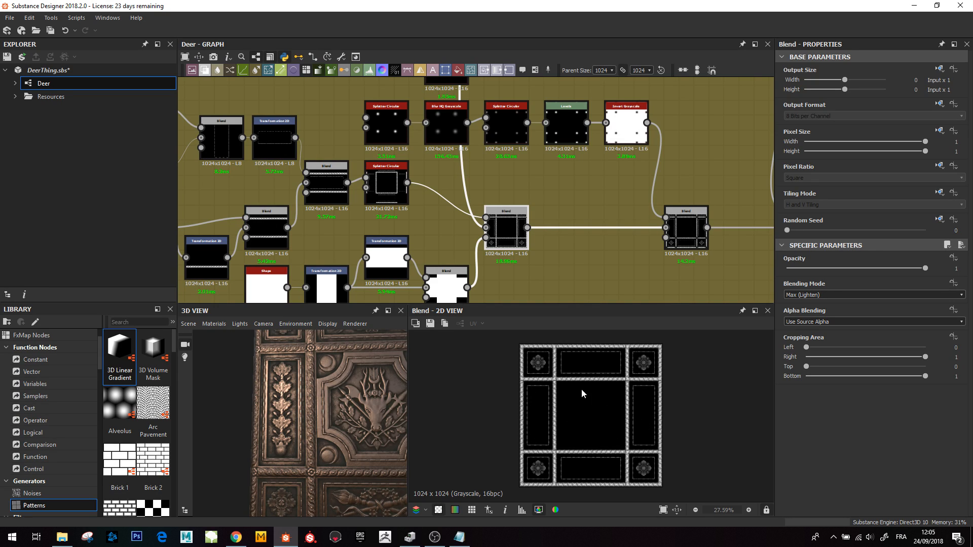
middle_click_drag(510, 220, 468, 246)
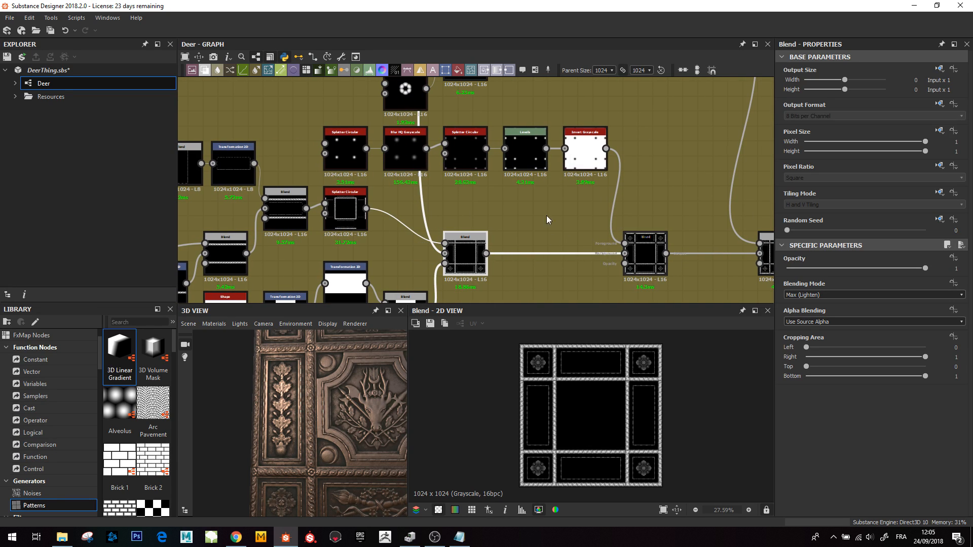
- Inspect the Splatter Circular and Blur HQ Grayscale chain that produces the corner dot pattern
scroll(418, 166, "up", 2)
scroll(299, 162, "up", 1)
middle_click_drag(285, 166, 263, 227)
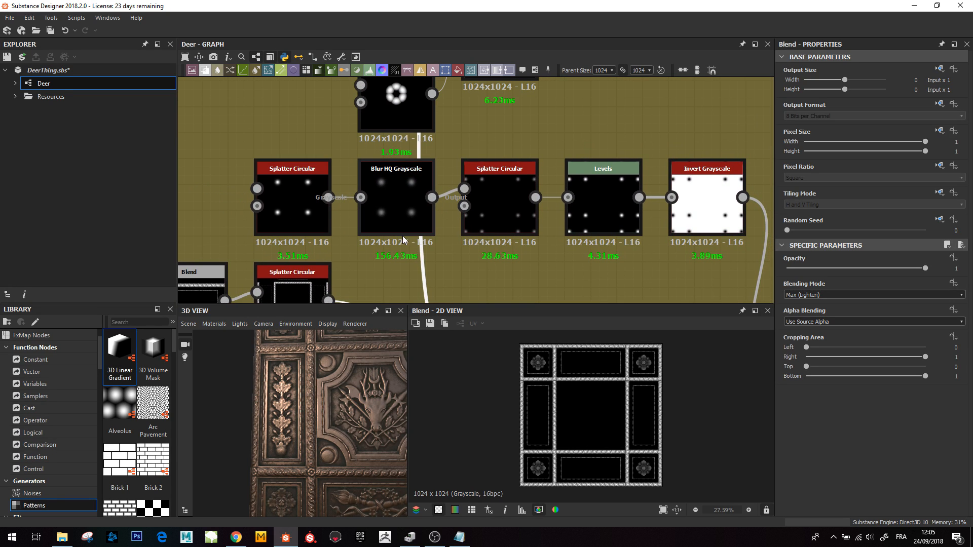
scroll(474, 237, "down", 3)
scroll(591, 251, "up", 2)
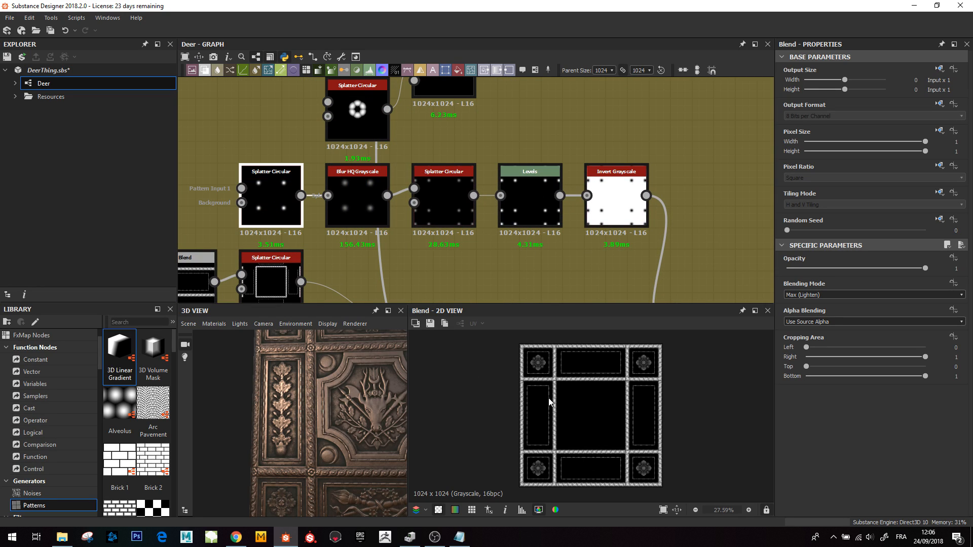
left_click(264, 200)
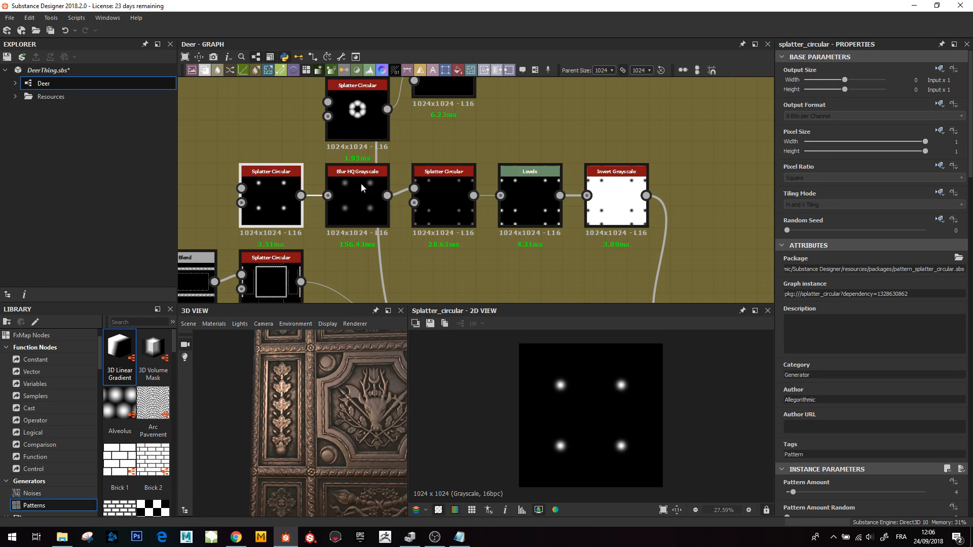
left_click(445, 209)
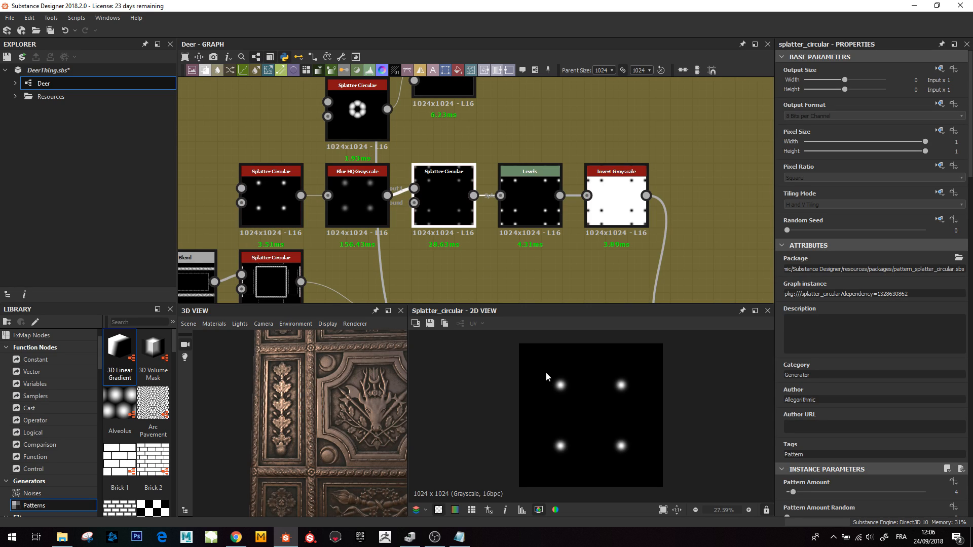
double_click(445, 213)
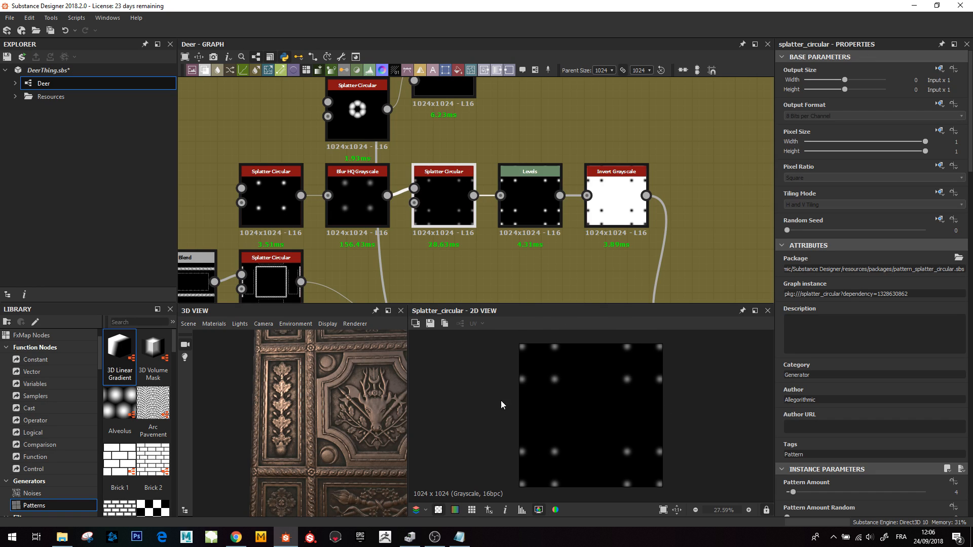
- Preview the Multiply Blend that combines the panel mask with the dot pattern
middle_click_drag(570, 217, 464, 127)
double_click(538, 213)
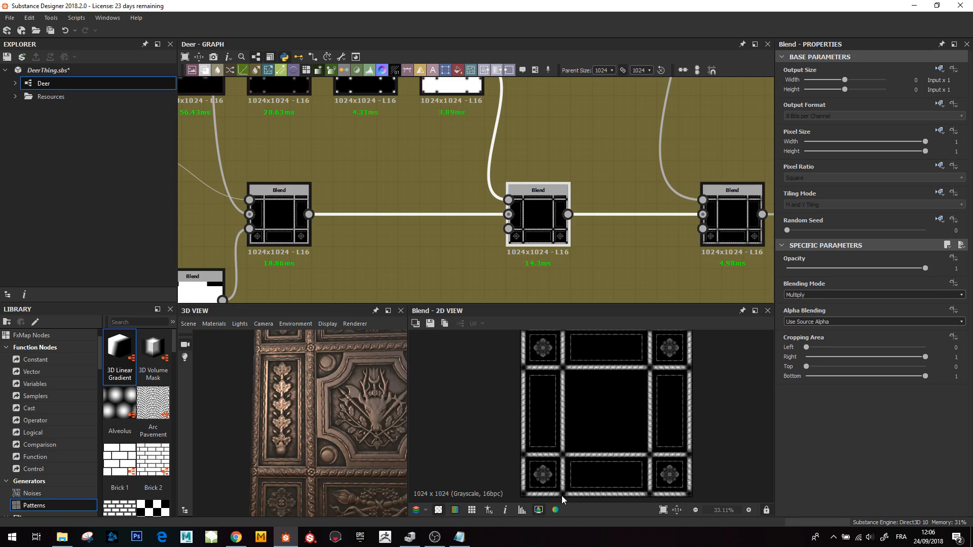
scroll(515, 461, "down", 3)
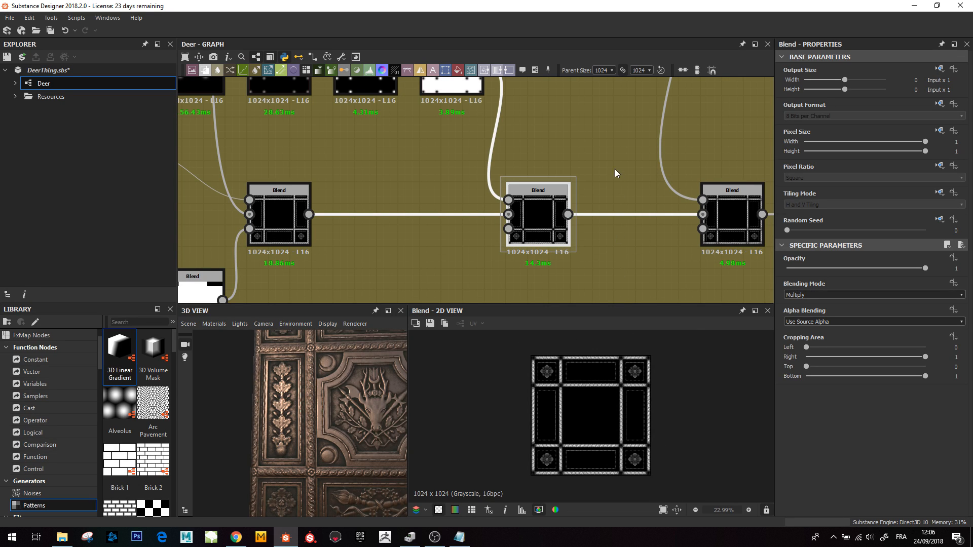
- Navigate to the rosette network and preview the Blend forming the rosette shape
middle_click_drag(606, 89, 547, 221)
scroll(547, 217, "down", 4)
middle_click_drag(506, 191, 511, 238)
scroll(445, 205, "up", 4)
middle_click_drag(367, 215, 454, 252)
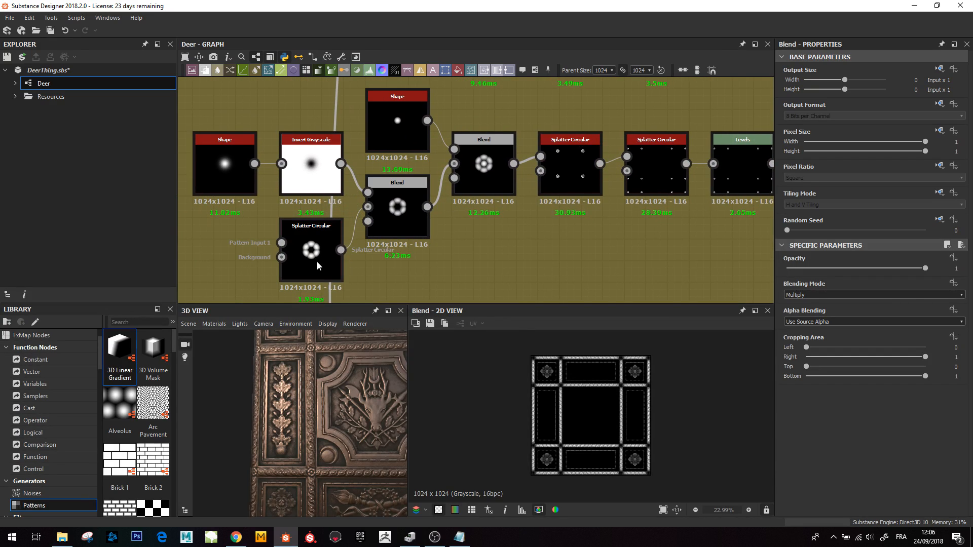
double_click(476, 157)
scroll(592, 416, "up", 2)
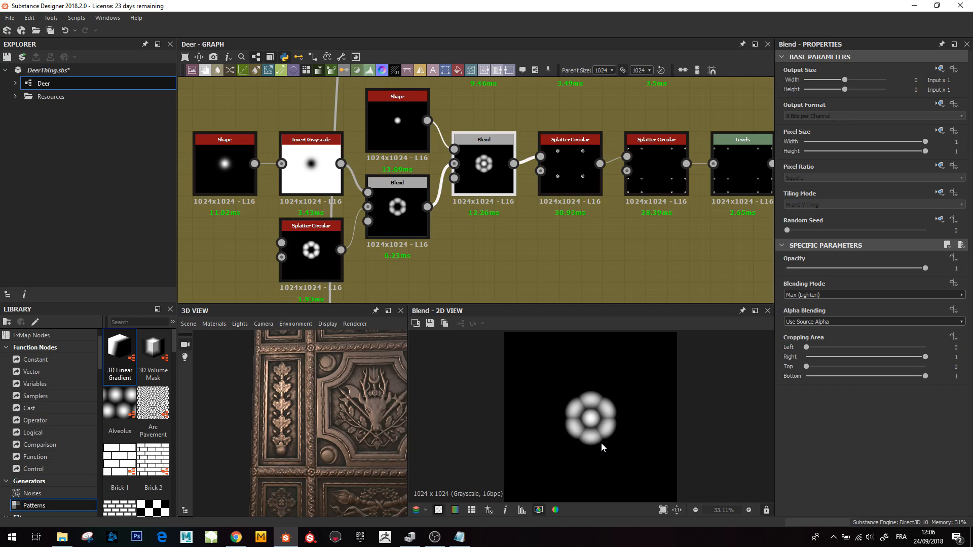
scroll(535, 207, "down", 3)
middle_click_drag(506, 238, 478, 211)
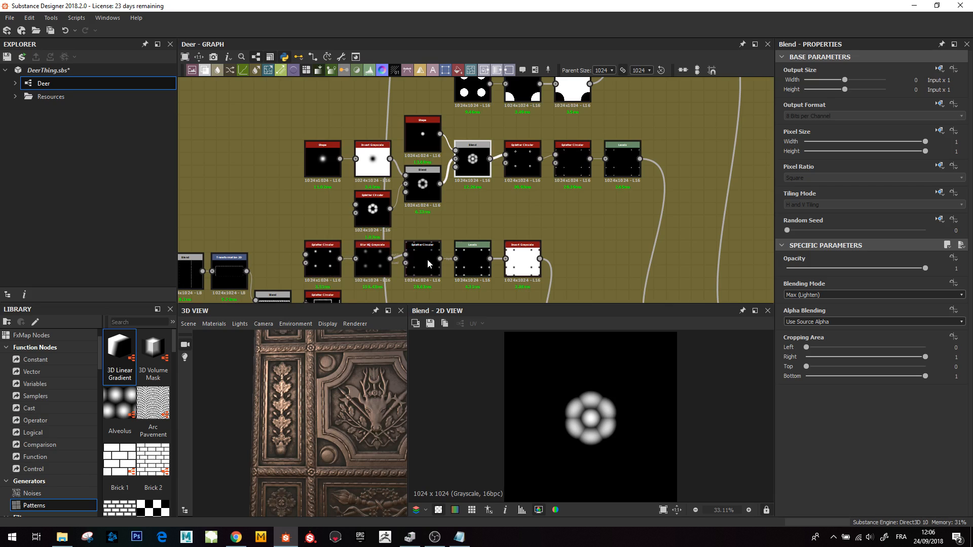
- Preview the two Splatter Circular nodes and the Levels node that distribute the rosettes and dot pattern
left_click(521, 161)
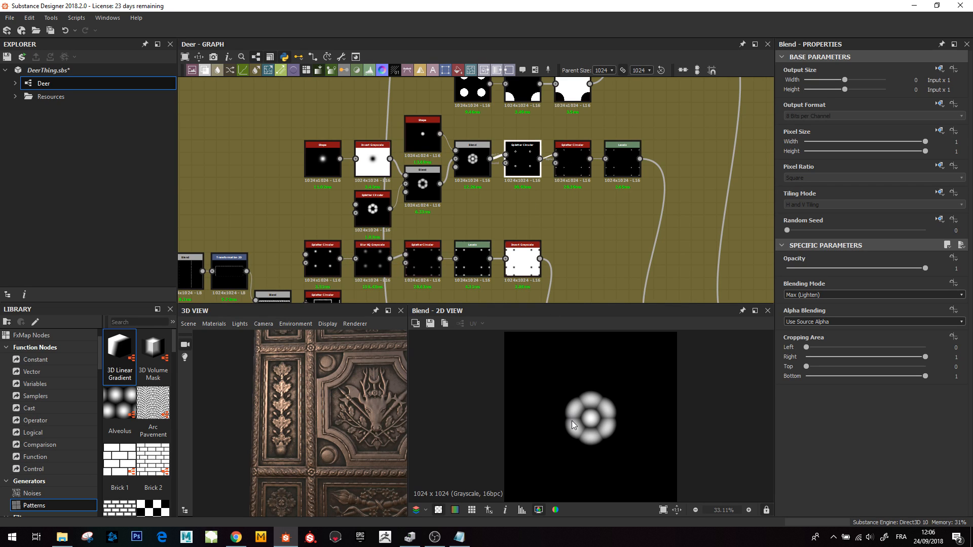
double_click(543, 154)
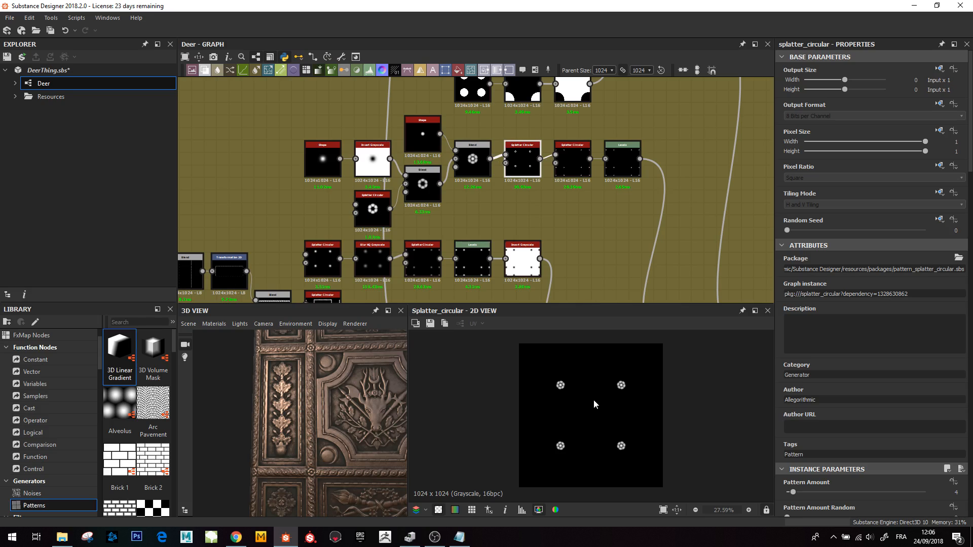
left_click(578, 168)
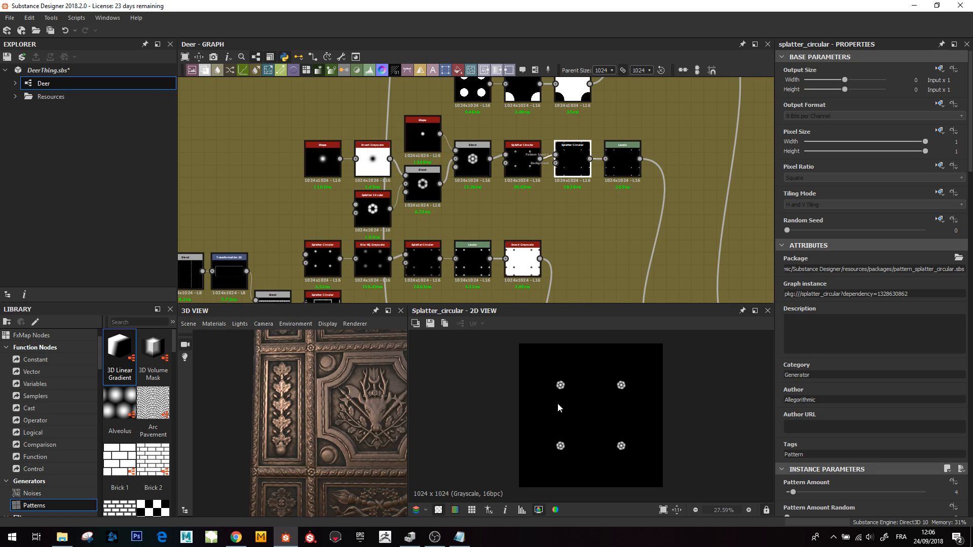
double_click(567, 164)
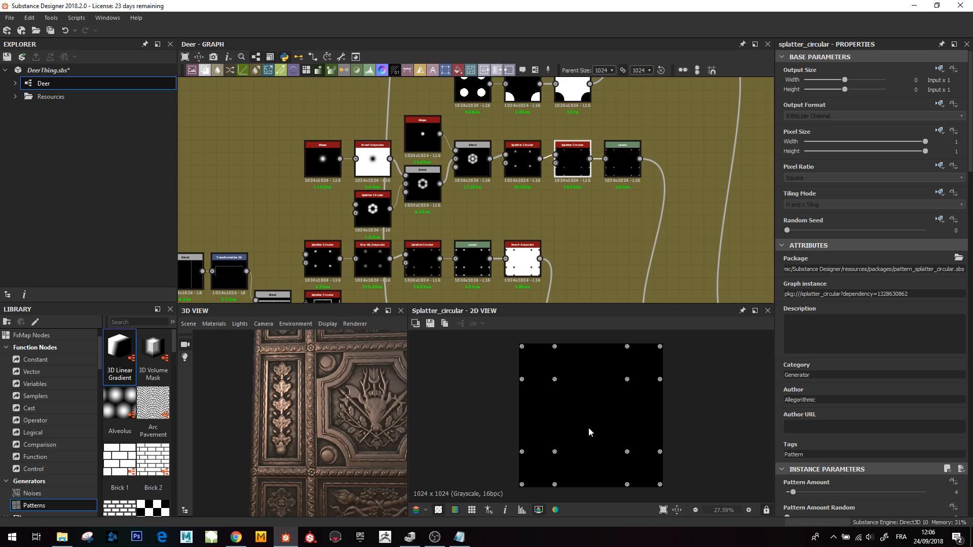
double_click(617, 169)
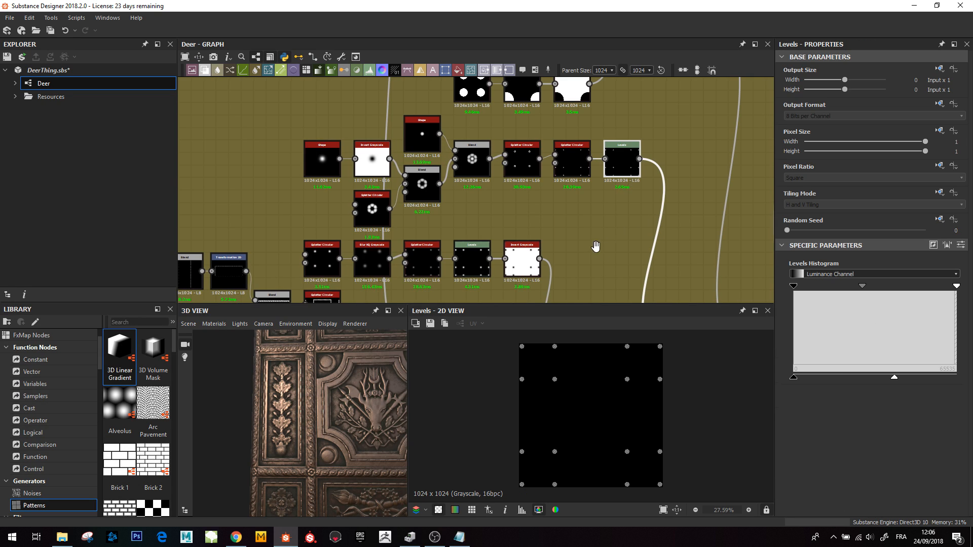
- Preview the Blend merging the rosettes into the full panel mask and zoom around its details
middle_click_drag(595, 248, 533, 268)
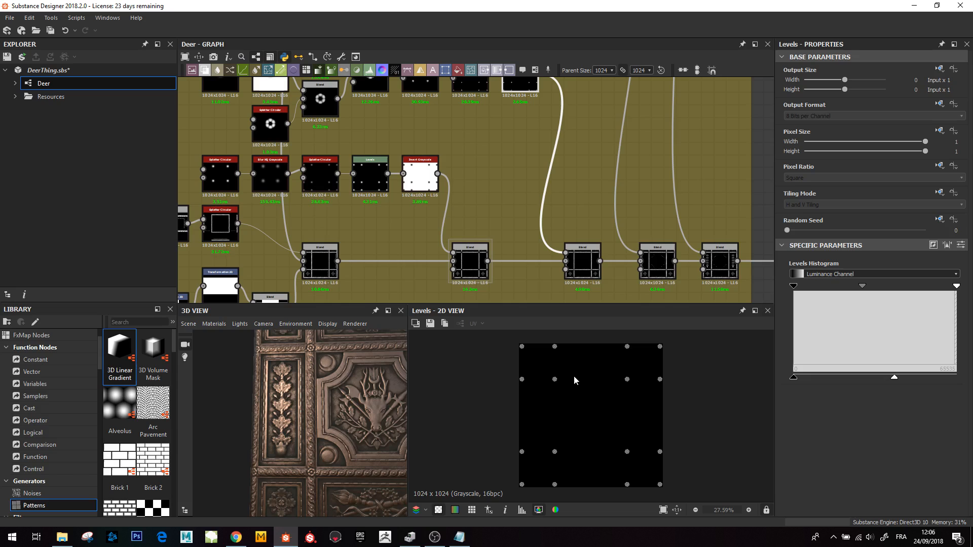
double_click(584, 265)
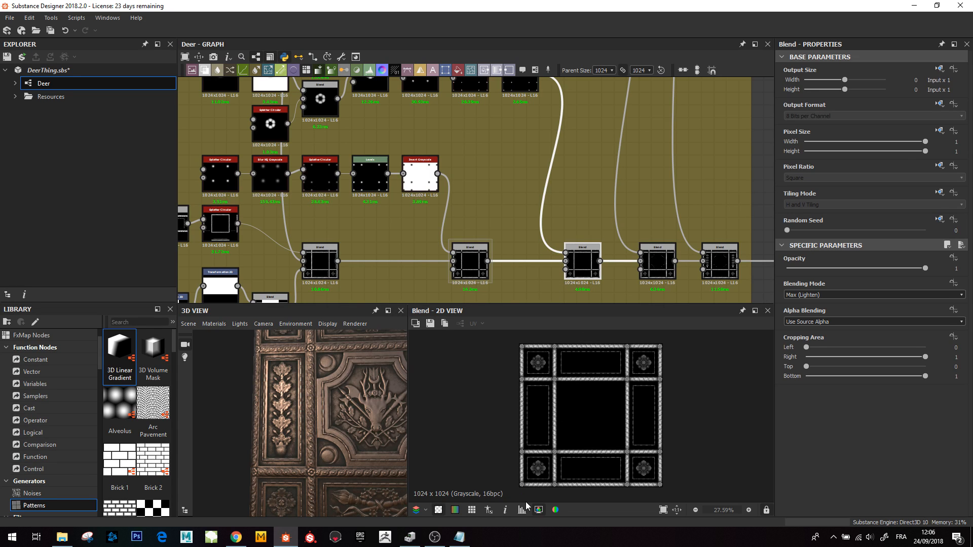
scroll(539, 459, "up", 5)
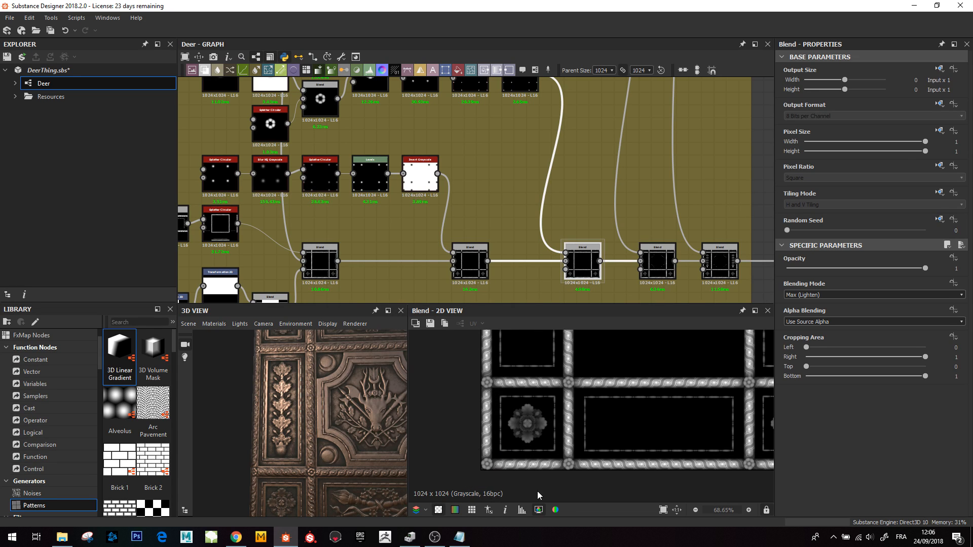
scroll(674, 428, "down", 3)
middle_click_drag(669, 424, 644, 459)
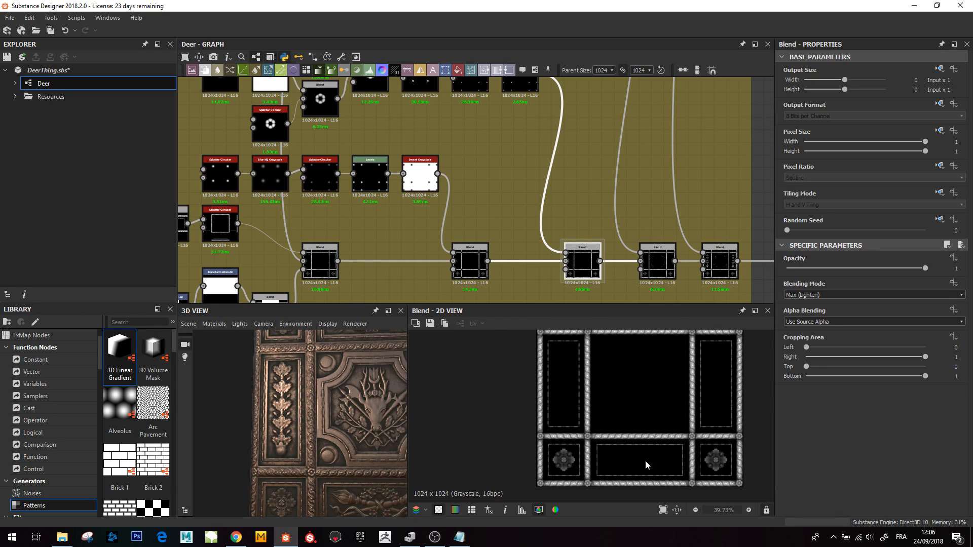
middle_click_drag(603, 393, 598, 433)
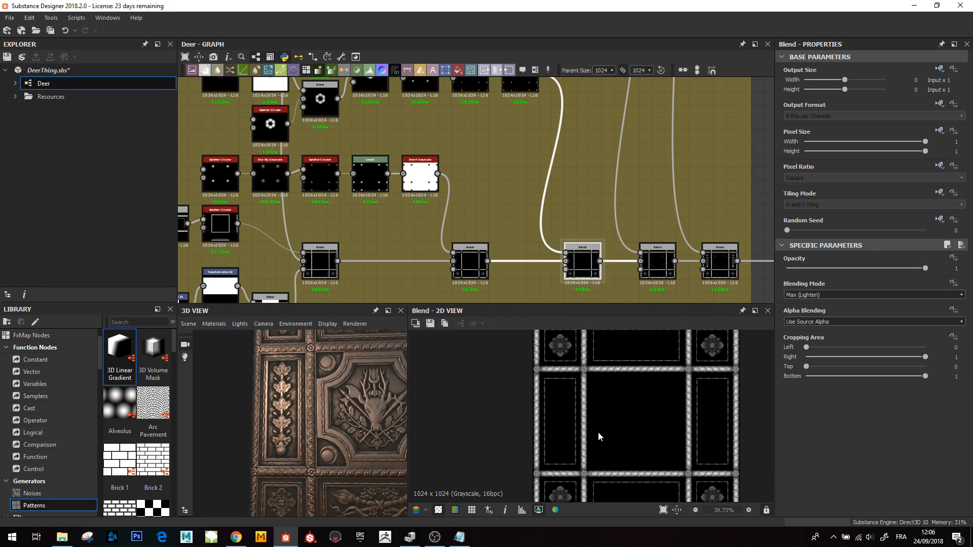
scroll(616, 399, "down", 1)
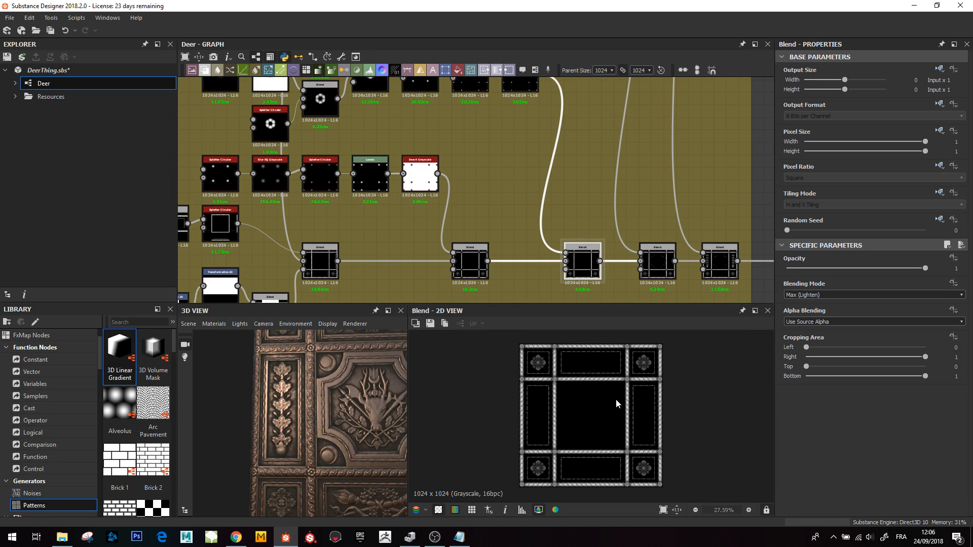
- Orbit the 3D view of the carved panel and navigate the graph to the corner frame network
middle_click_drag(591, 219, 572, 236)
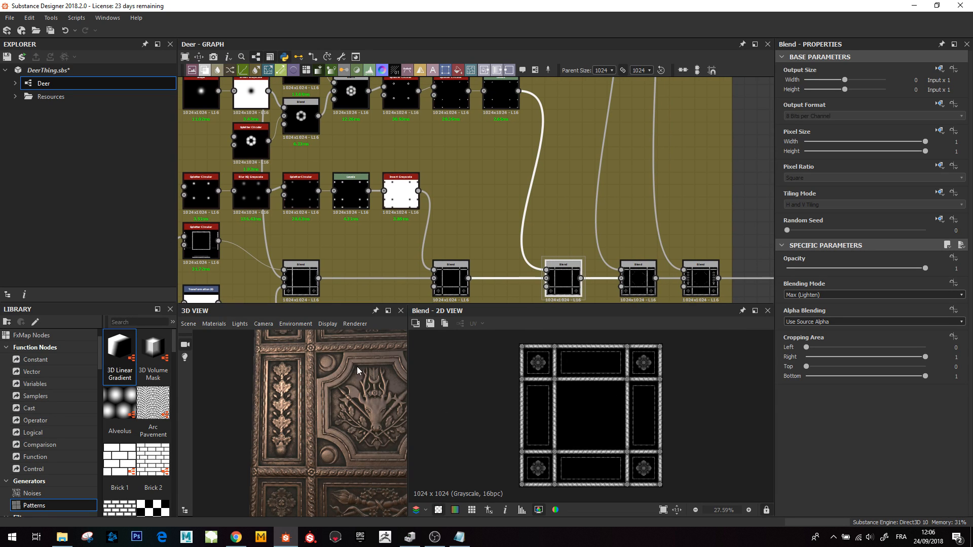
middle_click_drag(362, 439, 333, 439)
middle_click_drag(349, 406, 343, 432)
left_click_drag(343, 432, 320, 440)
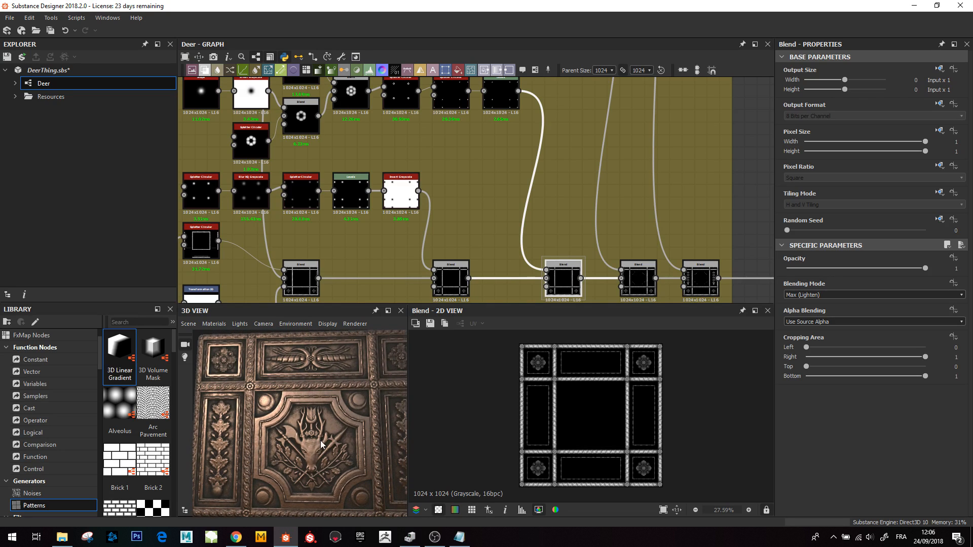
middle_click_drag(580, 151, 559, 204)
scroll(566, 218, "down", 2)
middle_click_drag(279, 452, 274, 404)
left_click_drag(274, 400, 270, 433)
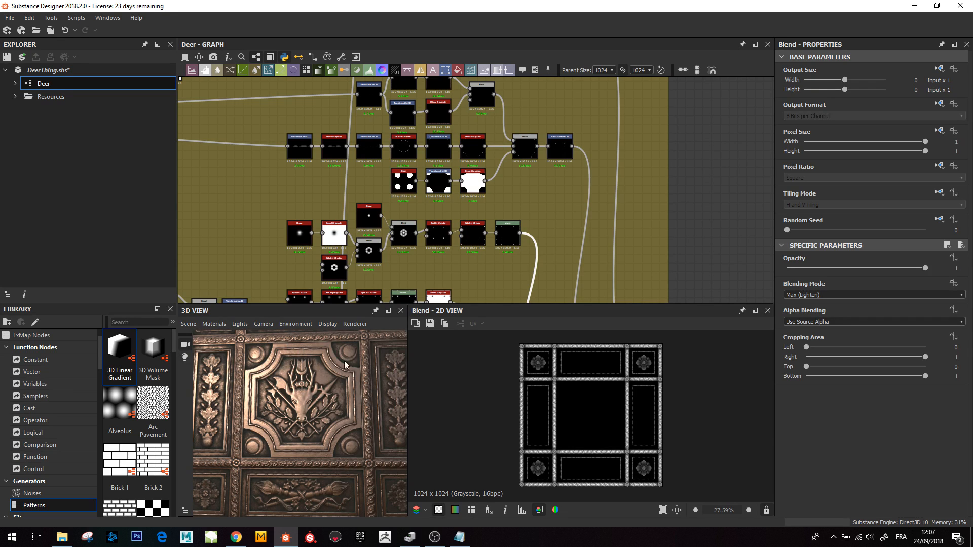
middle_click_drag(537, 205, 540, 282)
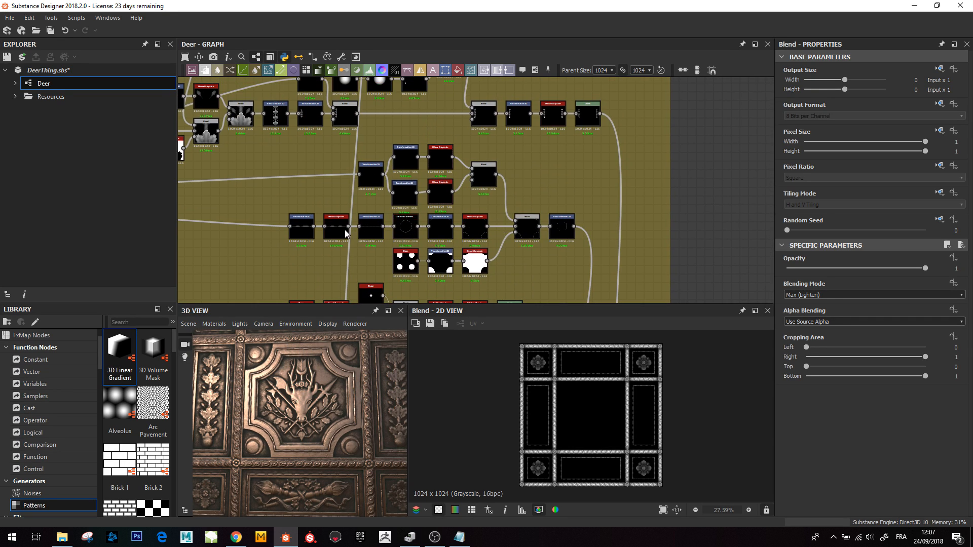
scroll(336, 238, "up", 5)
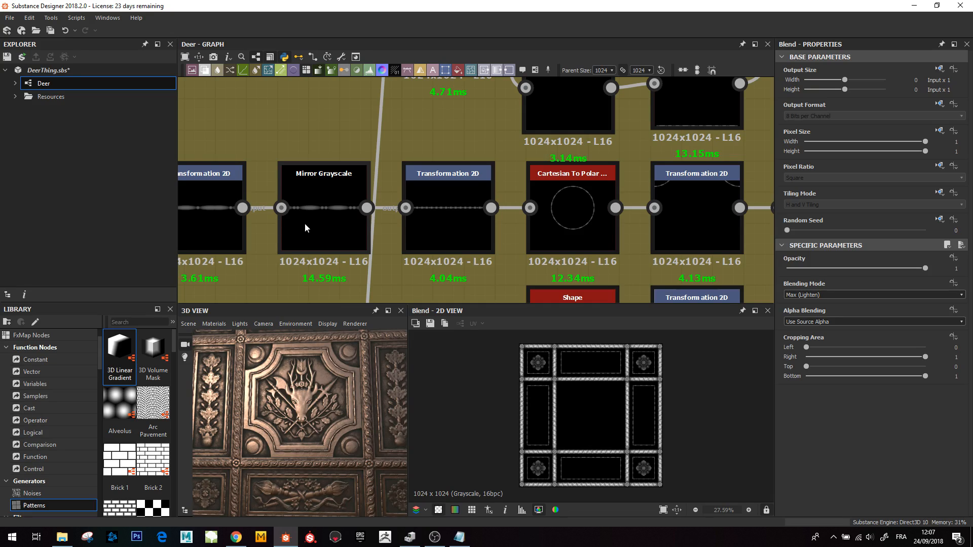
- Inspect the Transformation 2D, Mirror Grayscale and Cartesian To Polar chain that bends a line into a circle
middle_click_drag(305, 223, 346, 228)
left_click(239, 217)
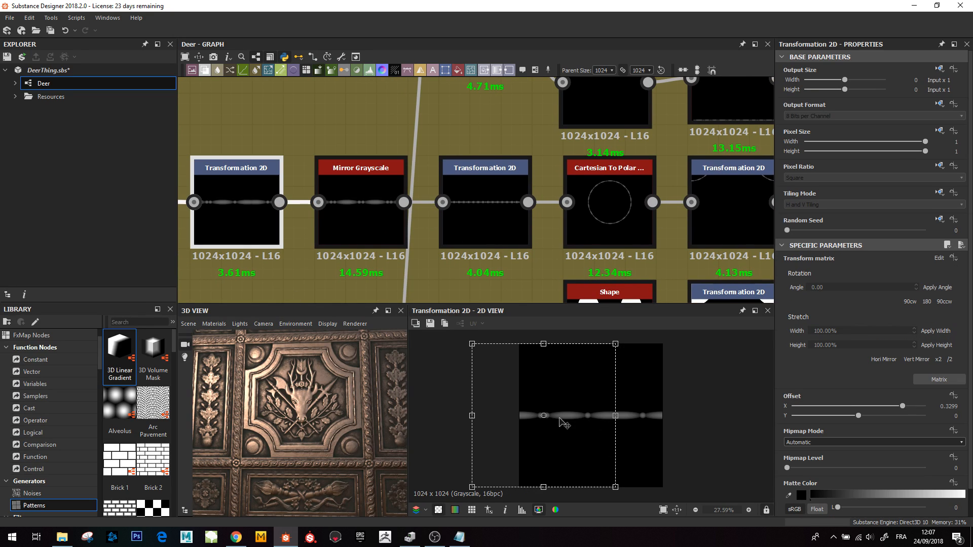
left_click(362, 205)
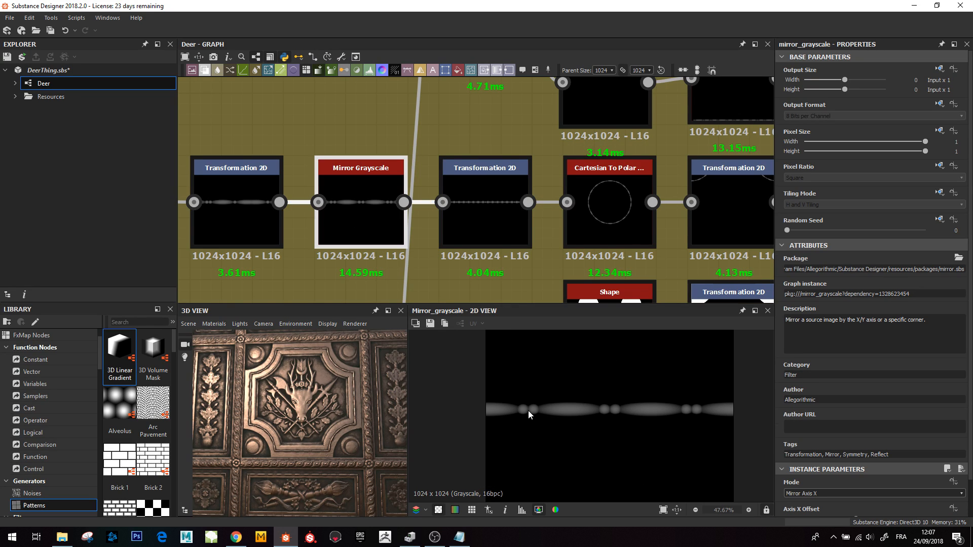
left_click(488, 203)
scroll(613, 420, "up", 3)
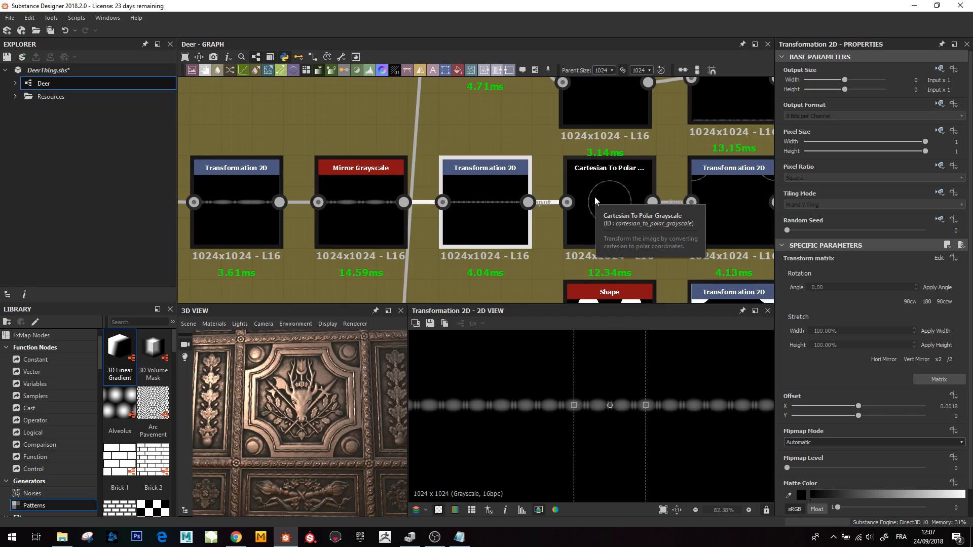
middle_click_drag(587, 197, 490, 208)
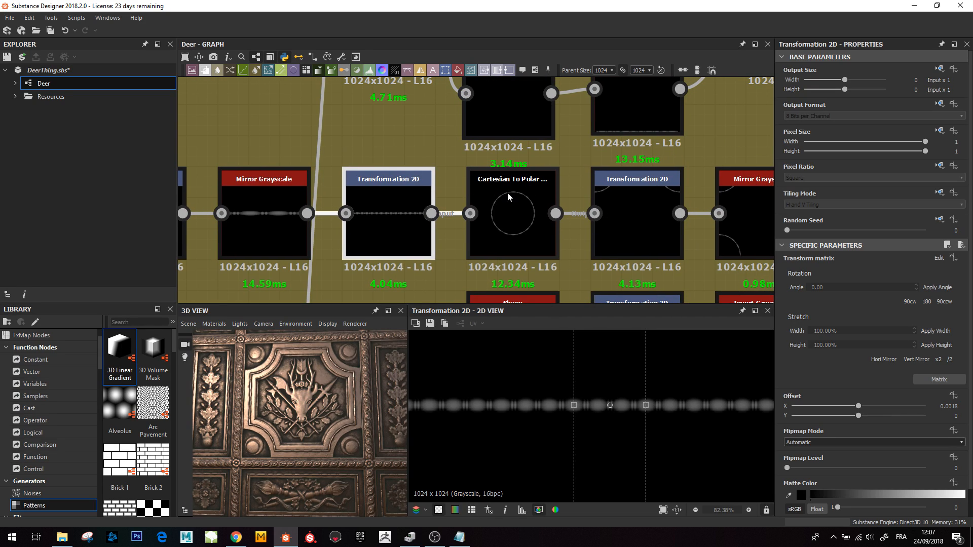
left_click(520, 190)
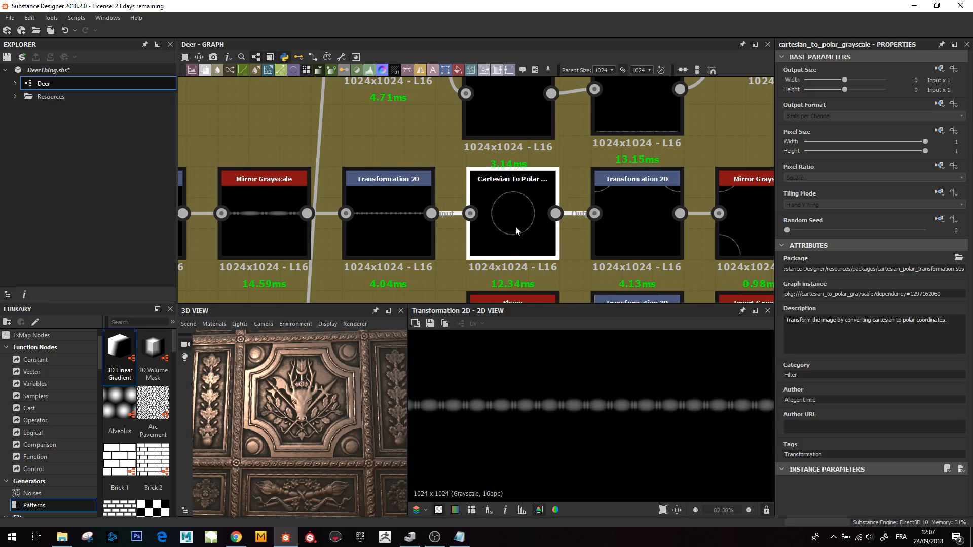
double_click(510, 221)
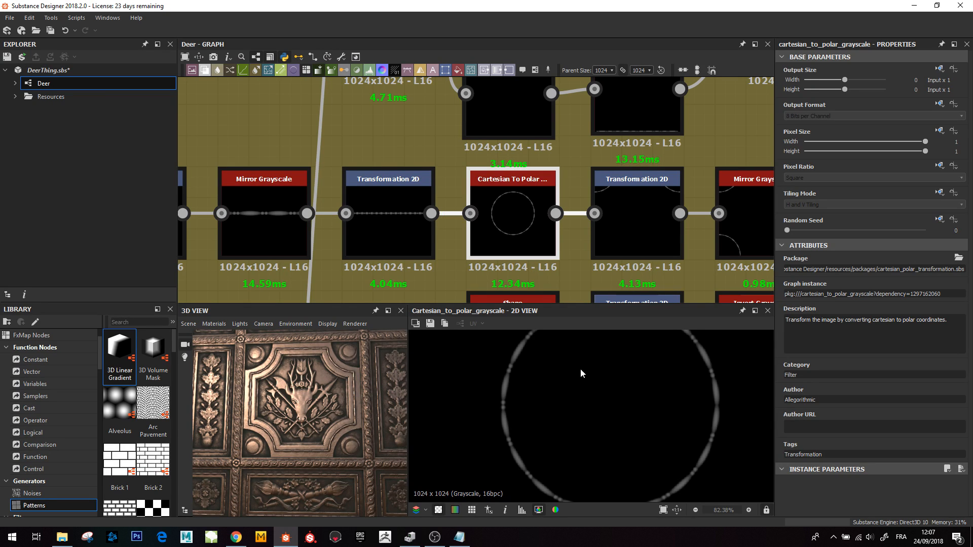
- Preview the Transformation 2D and Mirror Grayscale nodes that place quarter circles at the corners
scroll(592, 450, "down", 3)
middle_click_drag(655, 153, 610, 178)
double_click(592, 242)
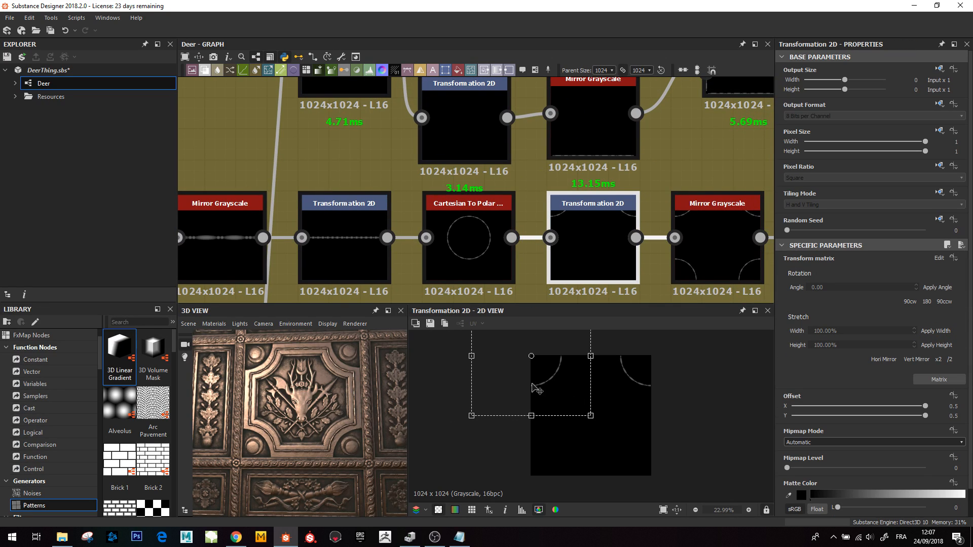
middle_click_drag(664, 234, 486, 233)
left_click(532, 232)
double_click(531, 227)
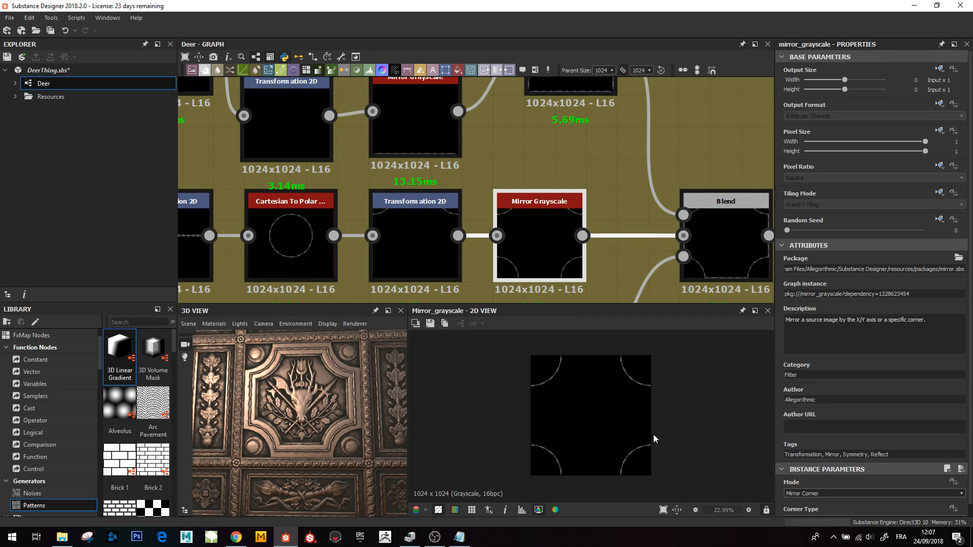
- Inspect the upper Transformation 2D and Mirror Grayscale branch and the Blend combining the corner arcs
scroll(616, 202, "down", 2)
middle_click_drag(541, 143, 534, 272)
double_click(282, 191)
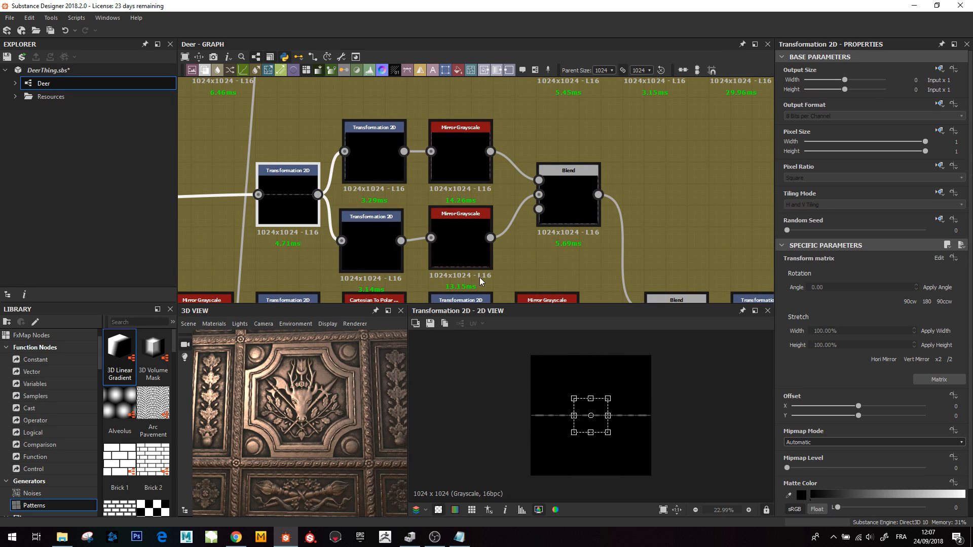
double_click(377, 153)
double_click(368, 257)
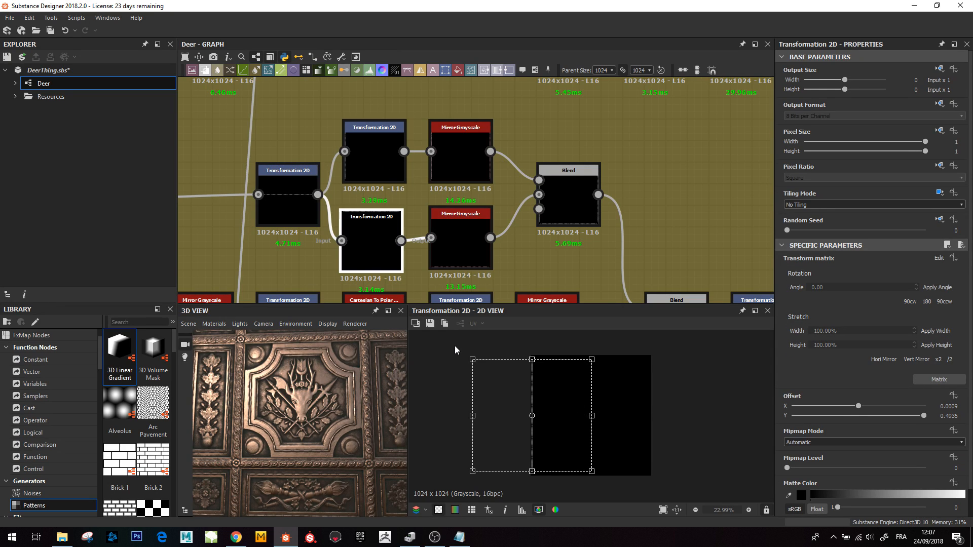
double_click(584, 215)
middle_click_drag(611, 246, 544, 154)
double_click(620, 253)
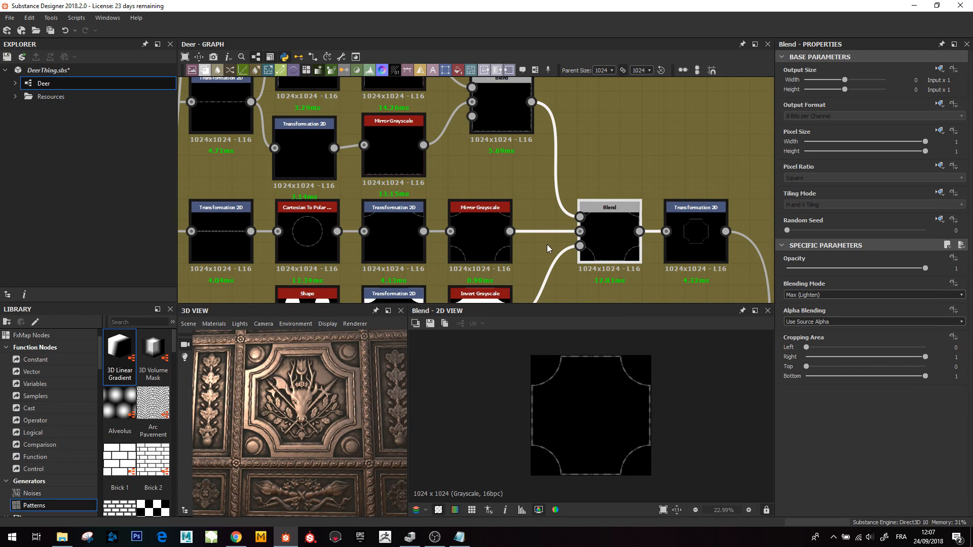
- Preview the Shape disc pattern and its Transformation 2D, and review the Shape node's parameters
middle_click_drag(546, 244, 588, 138)
double_click(350, 223)
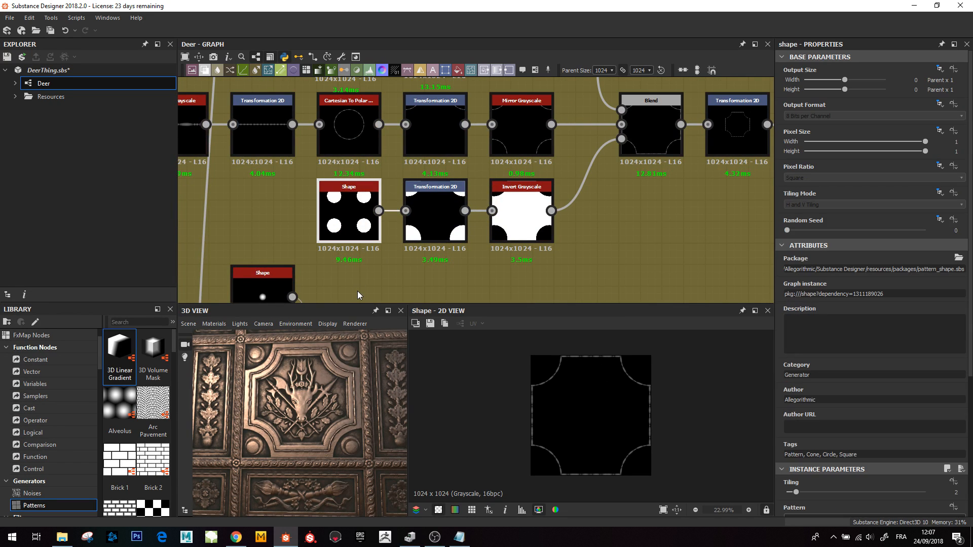
double_click(430, 215)
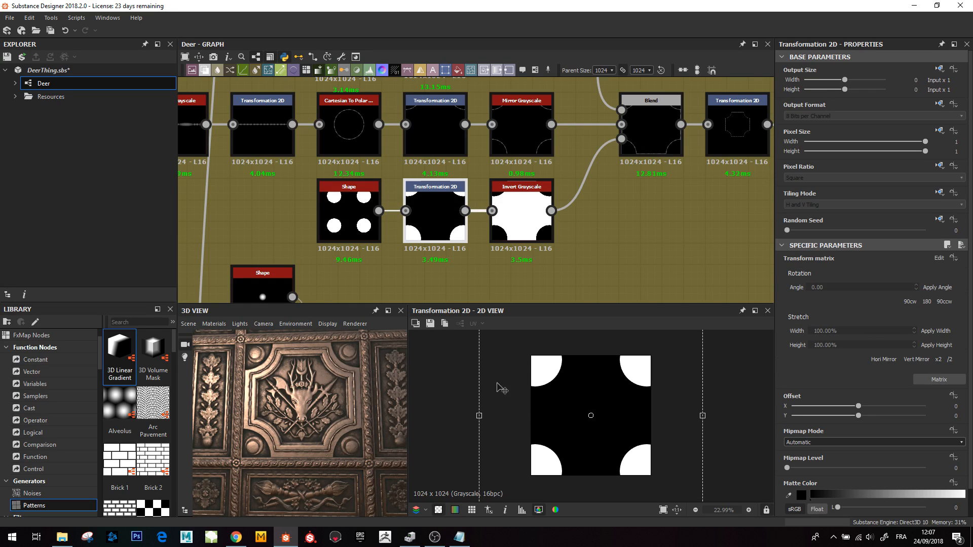
double_click(352, 203)
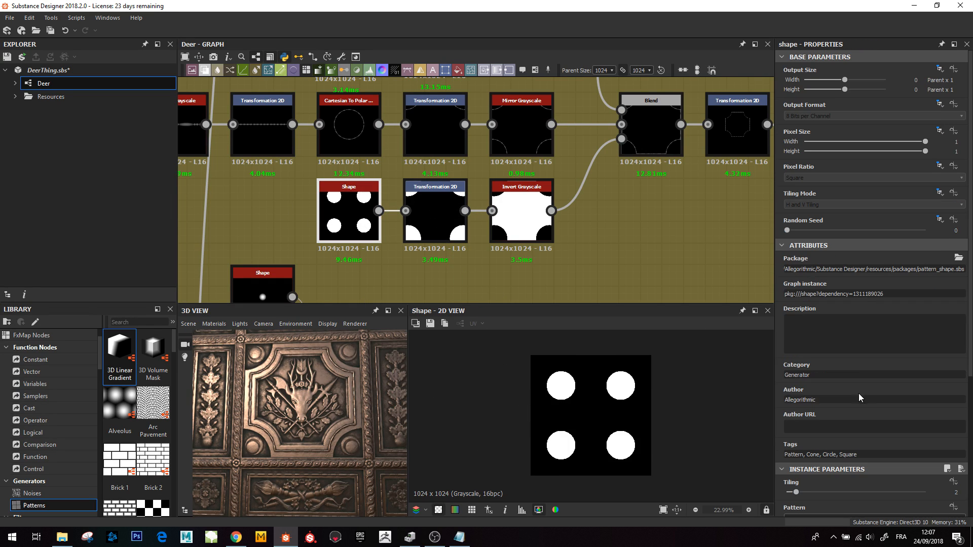
scroll(860, 398, "down", 3)
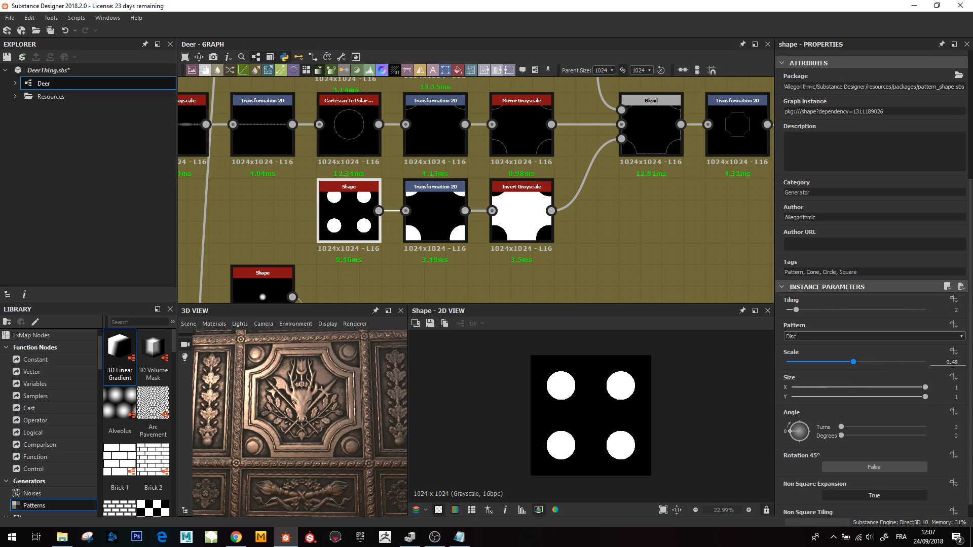
- Preview the Invert Grayscale, the Blend and the final Transformation 2D that shrinks the frame shape
middle_click_drag(460, 237, 431, 260)
left_click(400, 244)
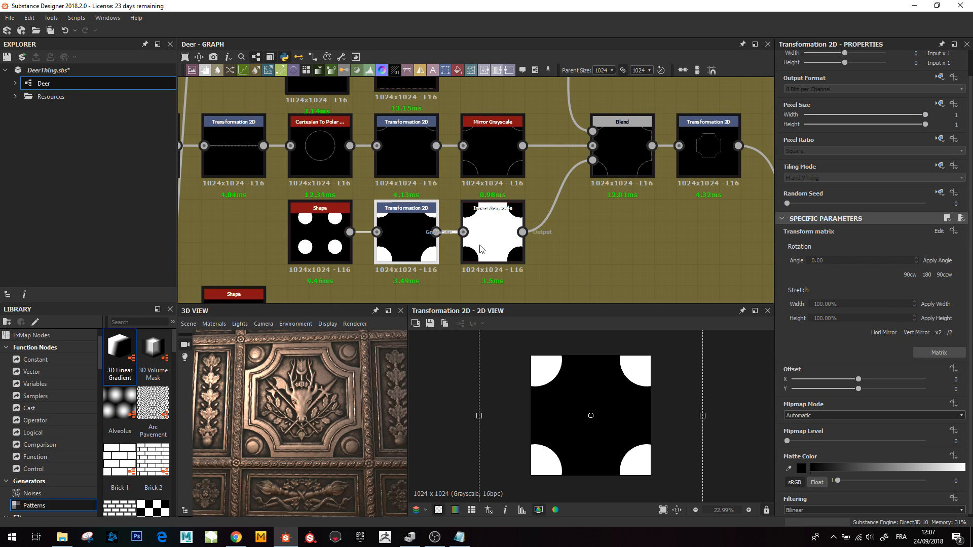
left_click(494, 241)
left_click(618, 151)
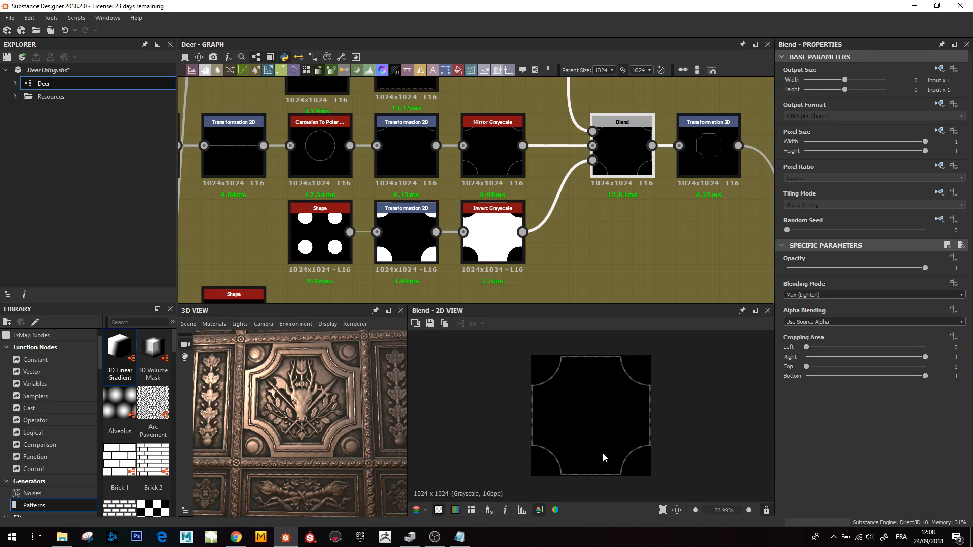
middle_click_drag(571, 174, 514, 232)
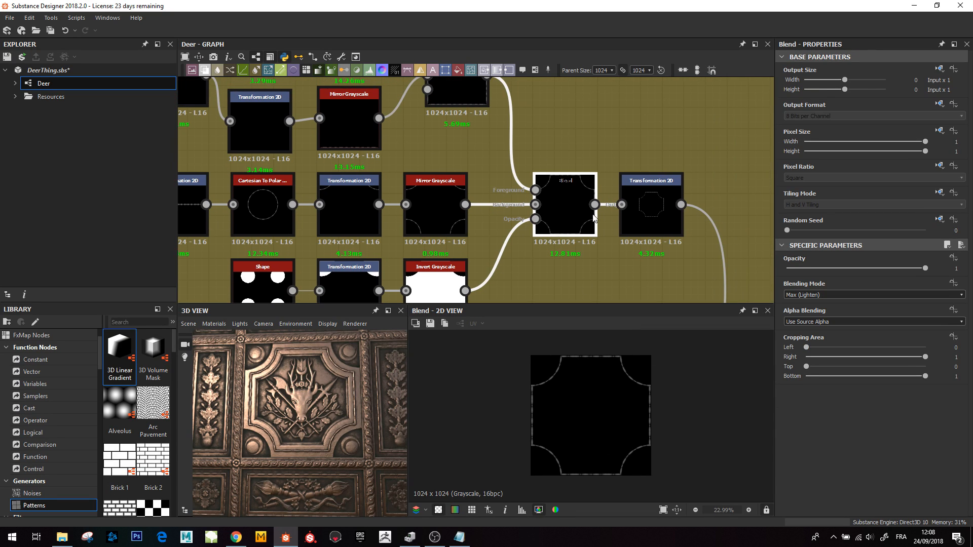
double_click(647, 209)
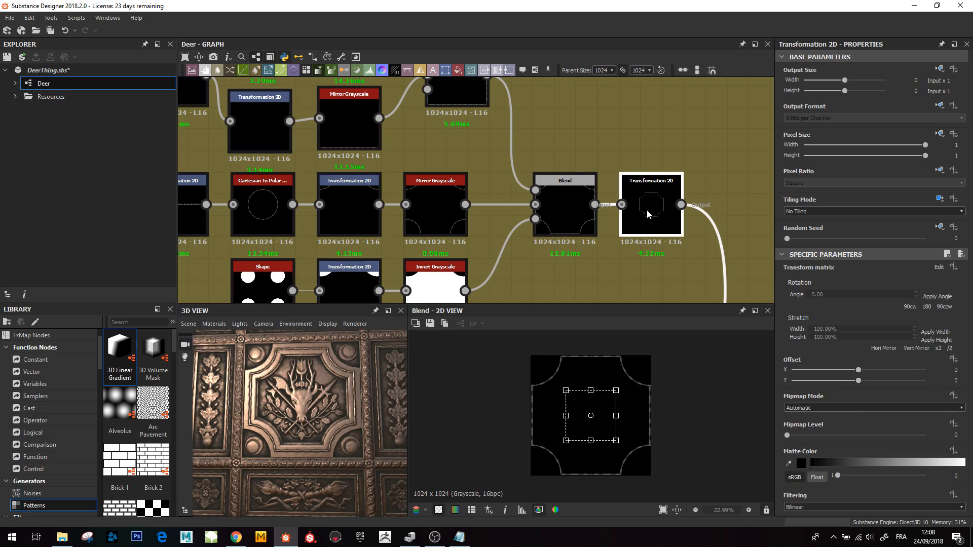
- Preview the Blend node that merges the frame shape into the border layout, zooming its 2D preview
scroll(646, 210, "down", 3)
middle_click_drag(621, 292, 519, 4)
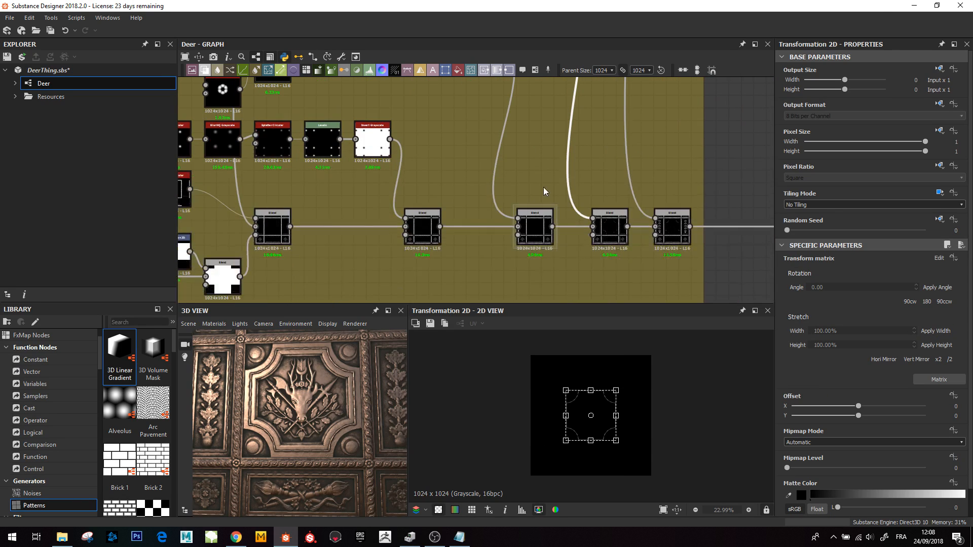
left_click(609, 221)
scroll(598, 414, "up", 3)
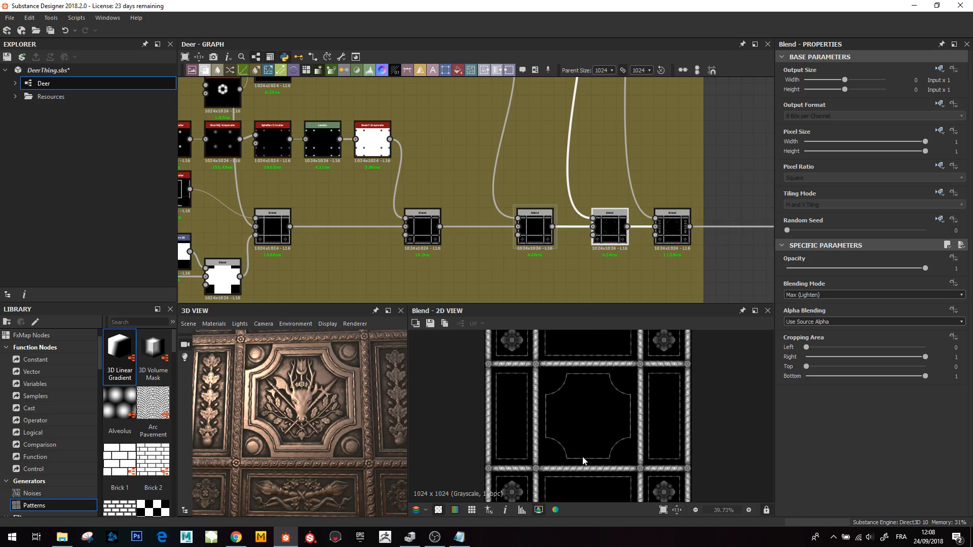
- Preview the Levels node holding the side ornaments and the Blend that adds them to the border layout
middle_click_drag(577, 236, 510, 273)
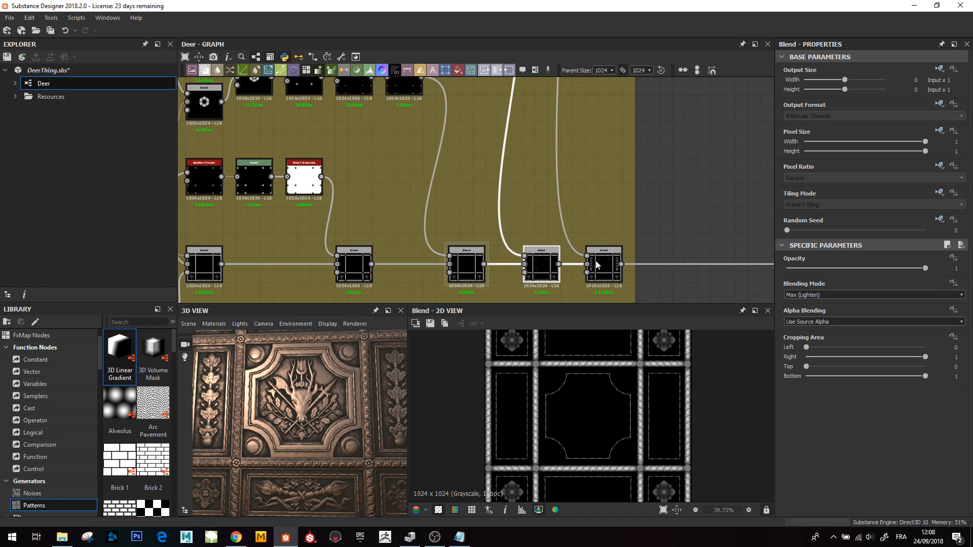
scroll(487, 153, "down", 3)
middle_click_drag(384, 117, 415, 193)
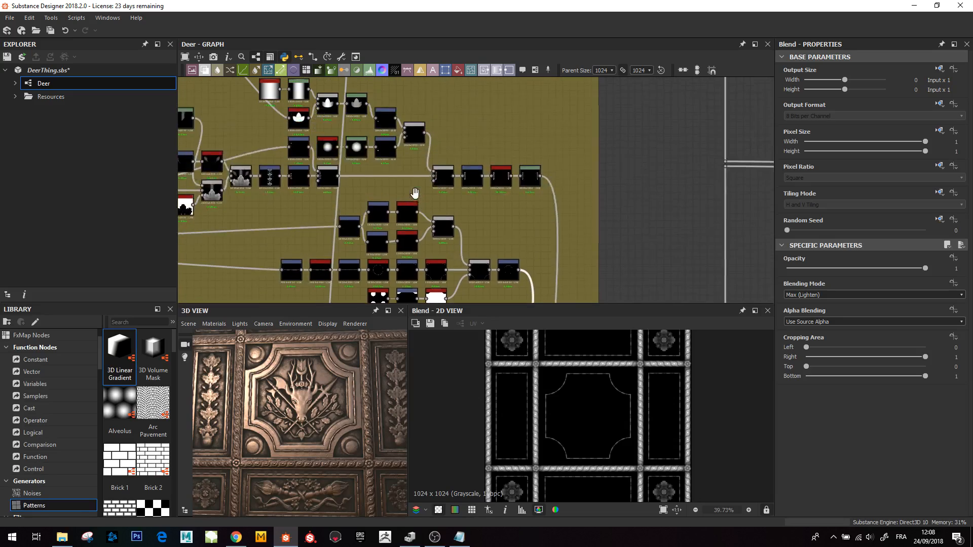
double_click(534, 180)
middle_click_drag(530, 275, 528, 65)
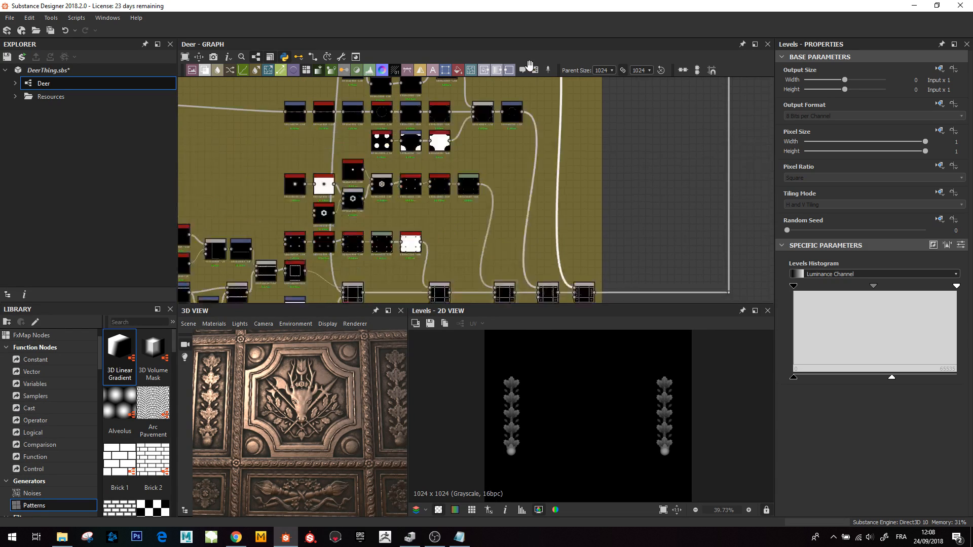
double_click(572, 247)
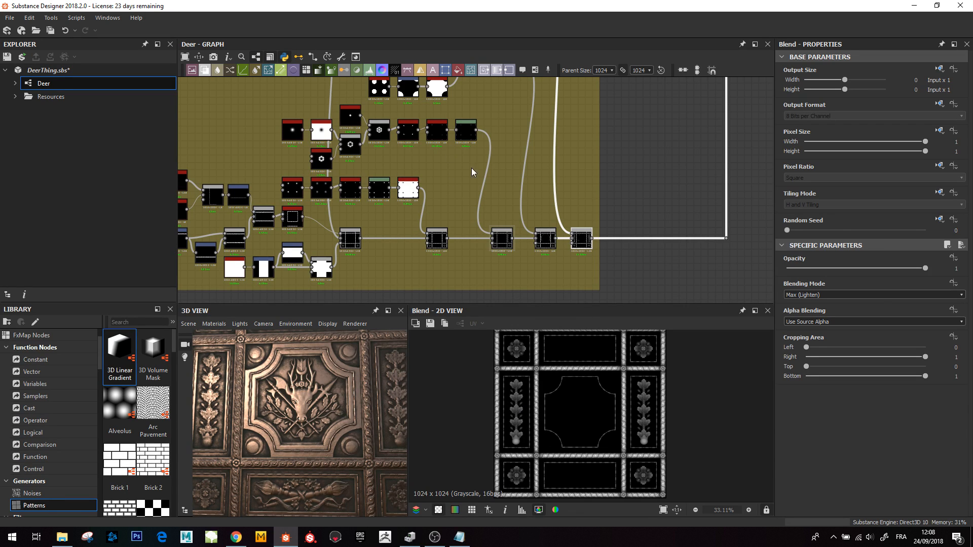
- Navigate to the Main_Height frame, preview its output Blend and zoom into the 2D preview
scroll(567, 203, "down", 5)
scroll(597, 108, "down", 3)
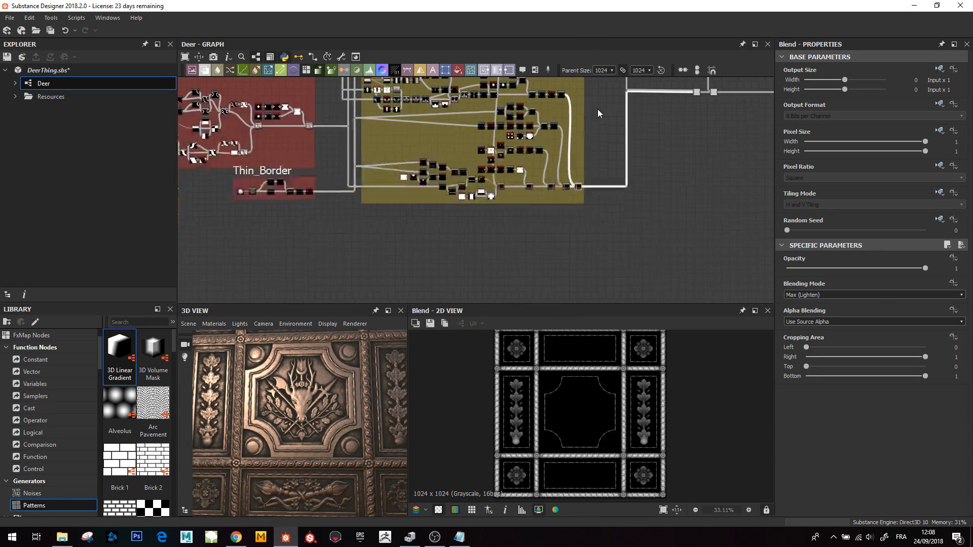
middle_click_drag(588, 218, 544, 243)
scroll(560, 403, "up", 2)
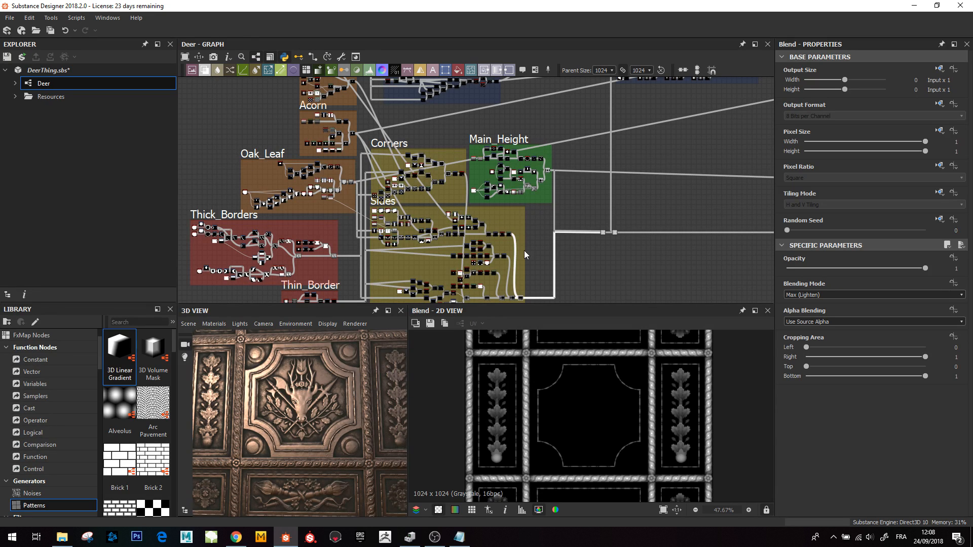
scroll(539, 218, "up", 2)
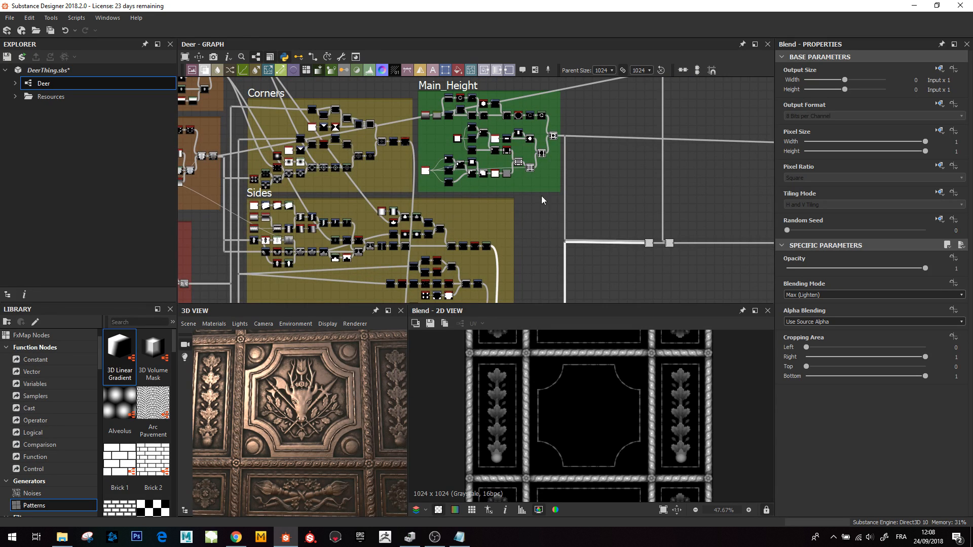
middle_click_drag(492, 135, 445, 197)
scroll(492, 178, "up", 2)
scroll(444, 197, "up", 1)
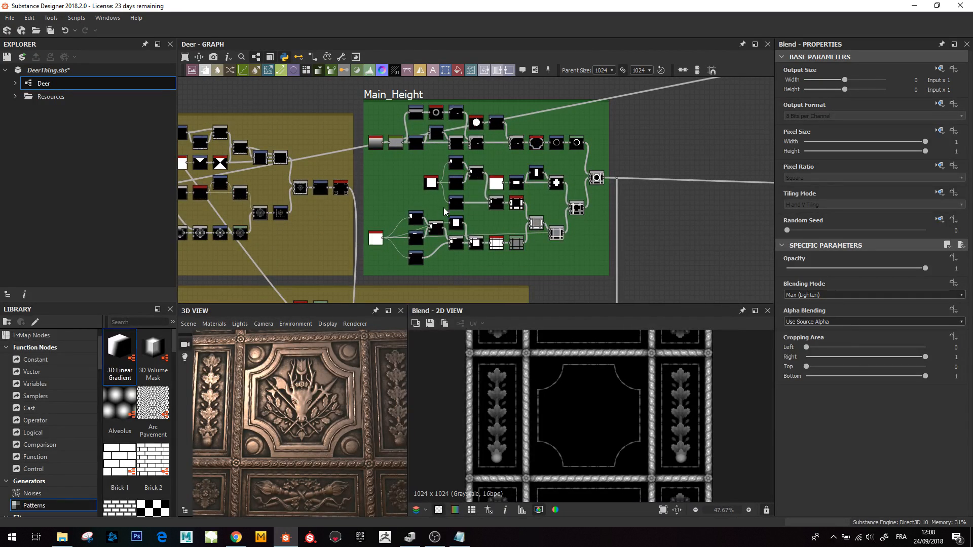
double_click(596, 178)
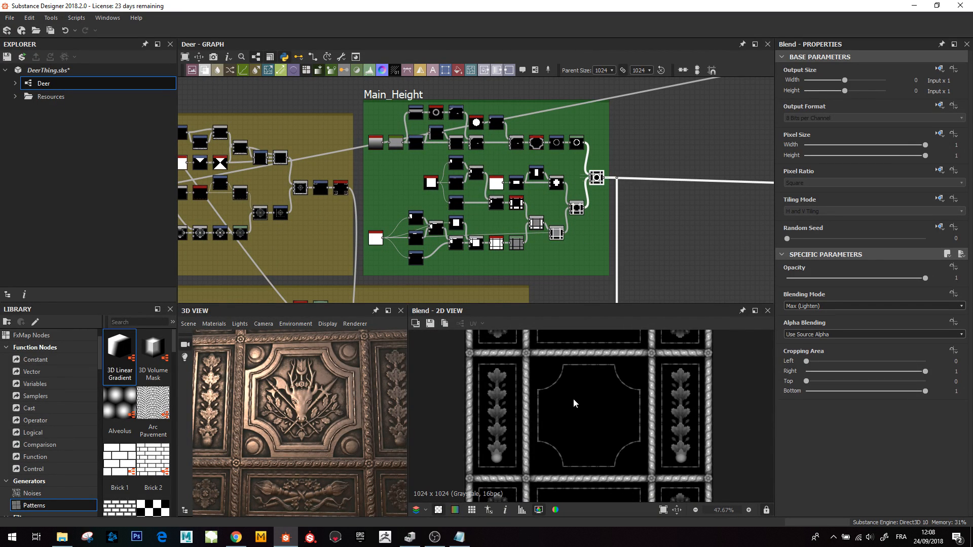
scroll(568, 408, "down", 1)
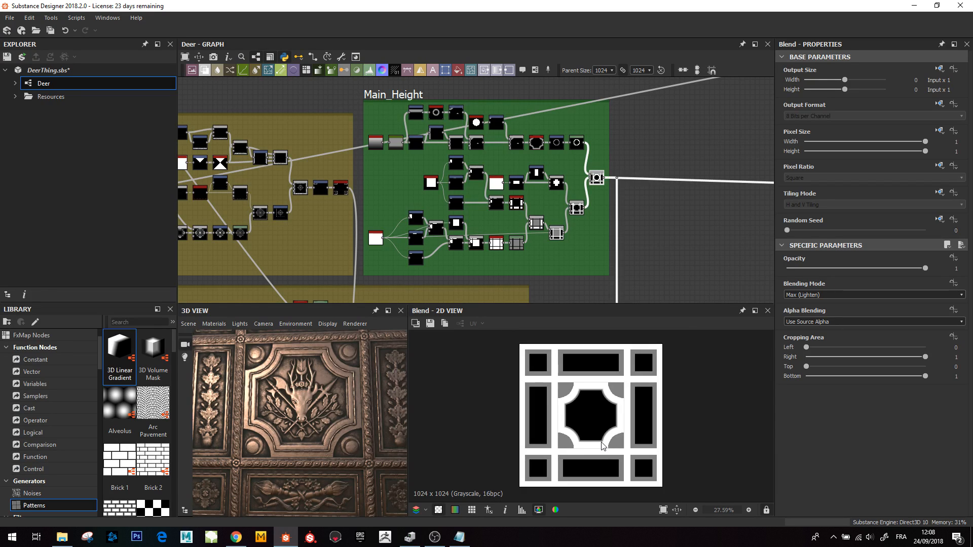
scroll(590, 444, "up", 4)
scroll(578, 439, "up", 2)
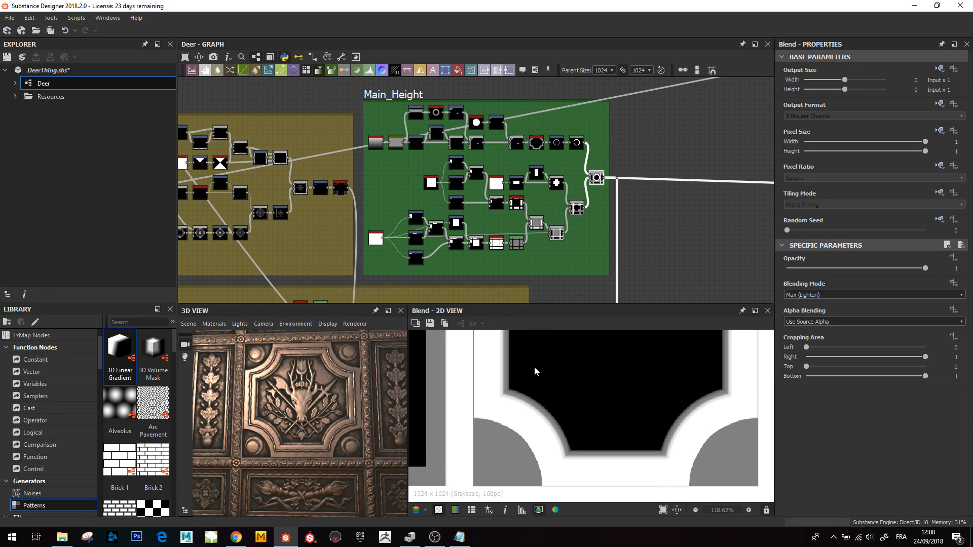
- Preview the Shape square, the Transformation 2D nodes placing rectangles, and the Blends combining them in Main_Height
double_click(375, 237)
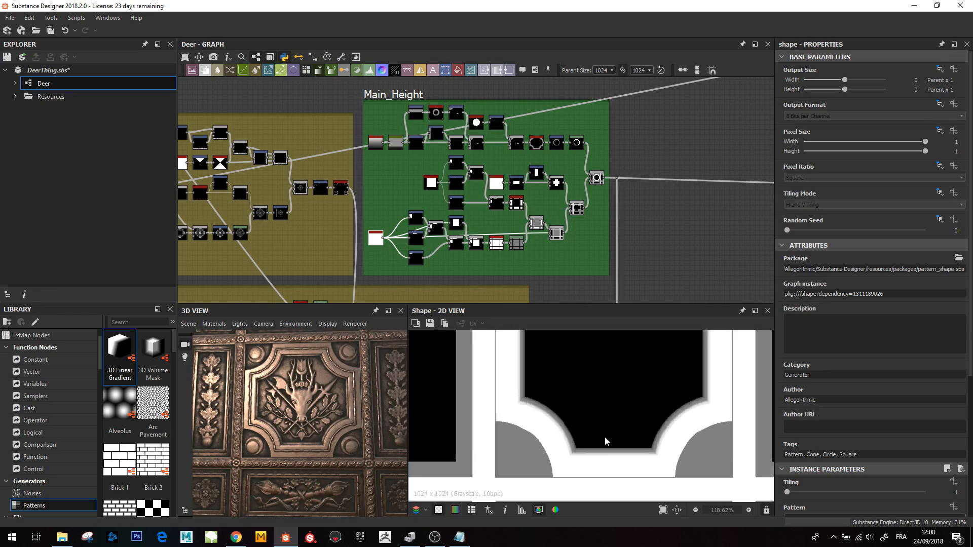
left_click(416, 218)
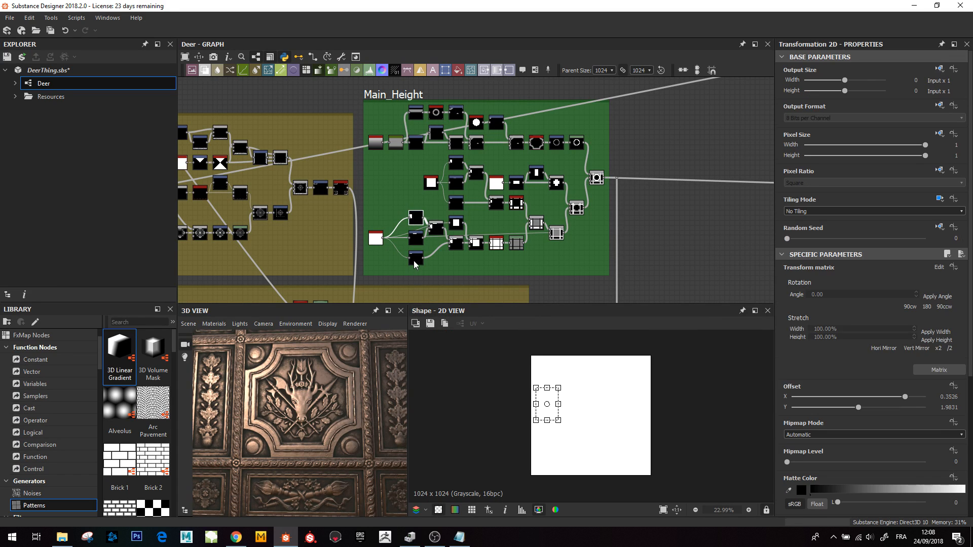
left_click(415, 237)
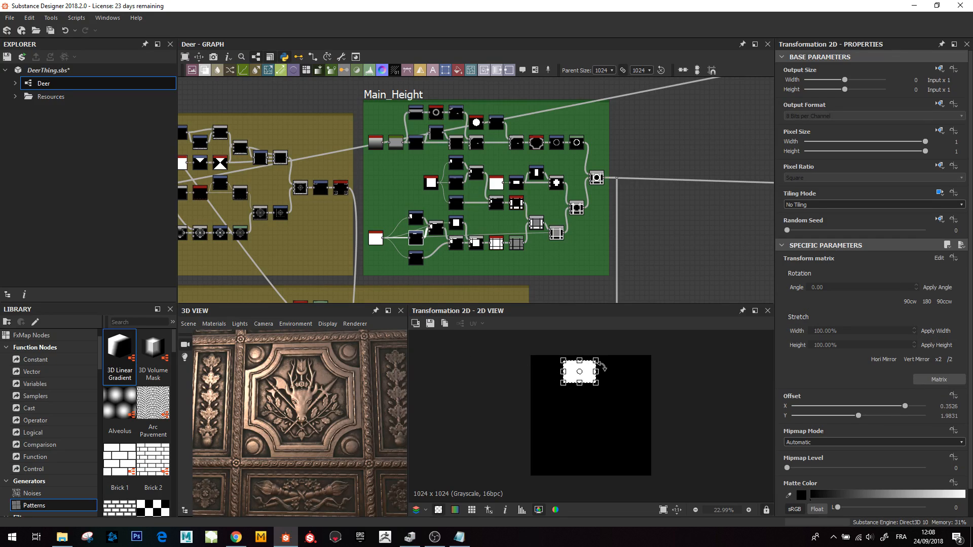
left_click(436, 228)
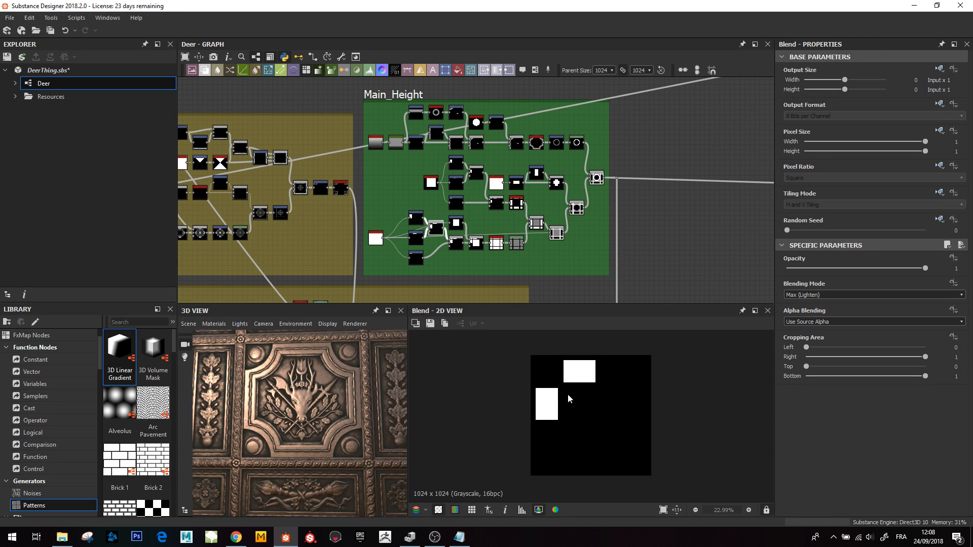
double_click(414, 260)
double_click(457, 245)
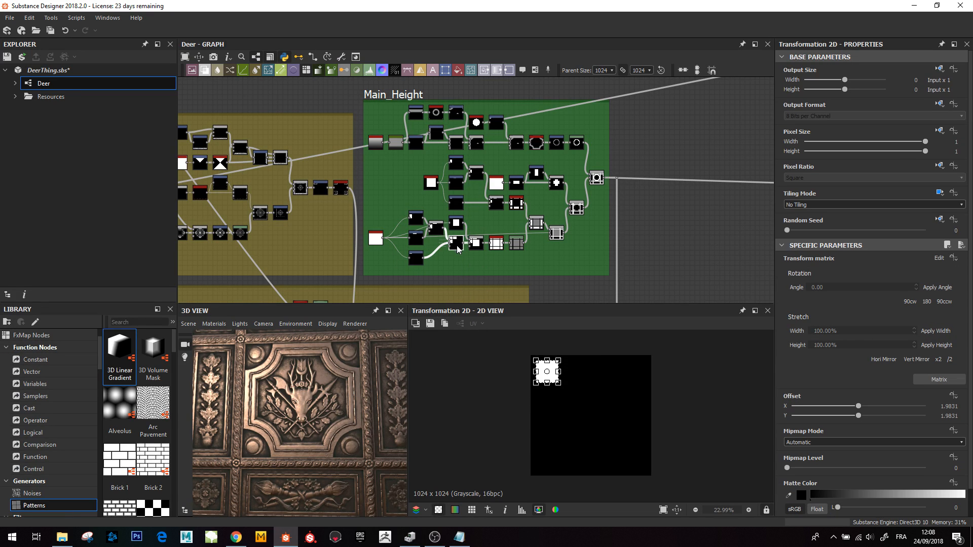
double_click(456, 224)
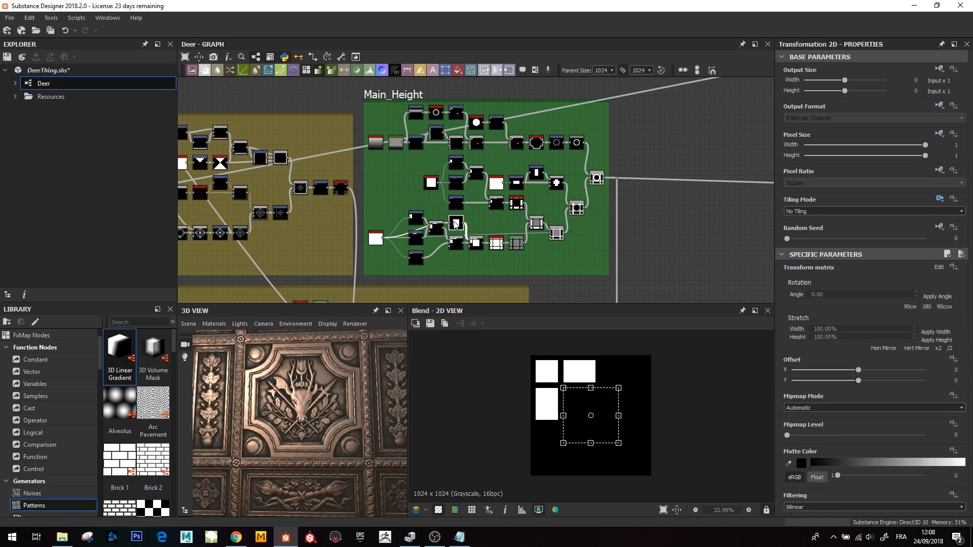
double_click(475, 244)
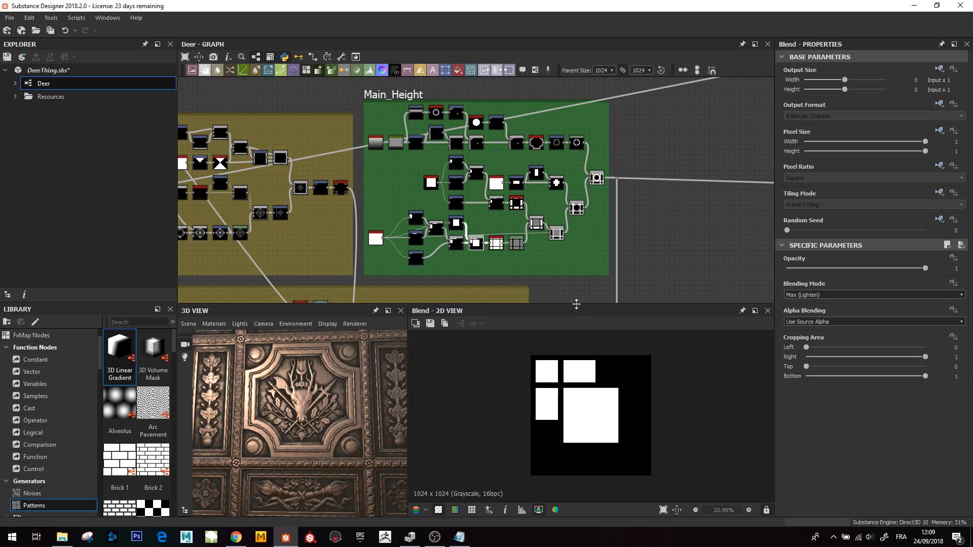
- Preview the Mirror Grayscale that builds the panel grid and the Levels node that darkens it
scroll(486, 250, "up", 3)
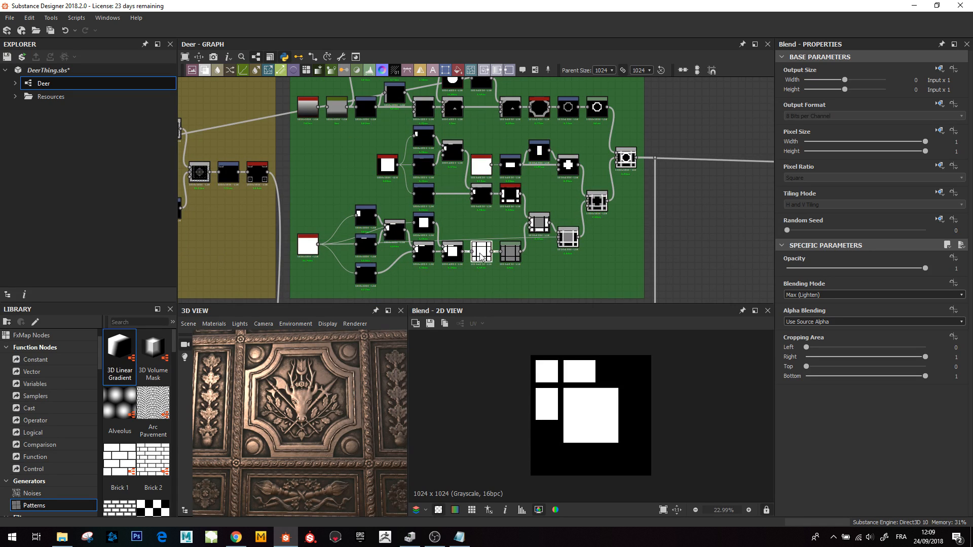
double_click(514, 255)
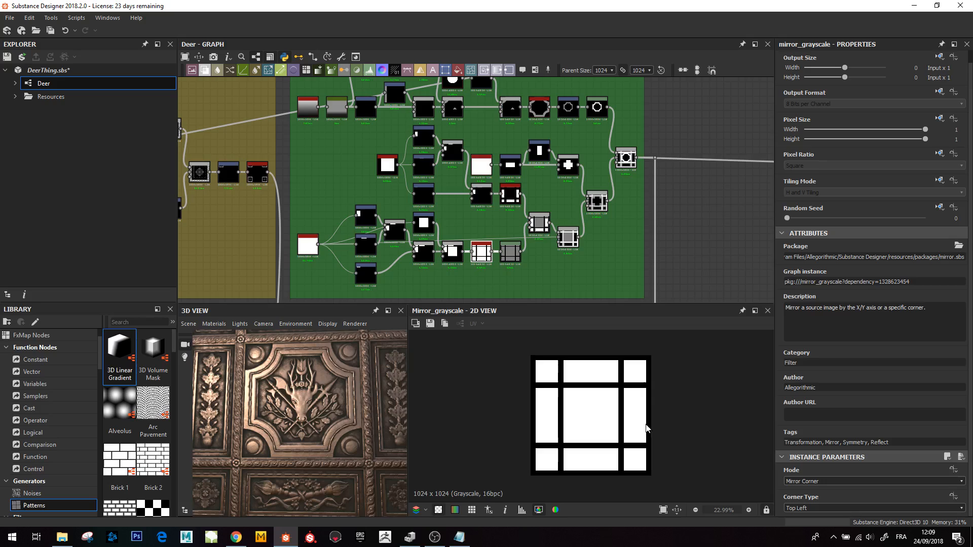
middle_click_drag(514, 253, 510, 269)
left_click(511, 270)
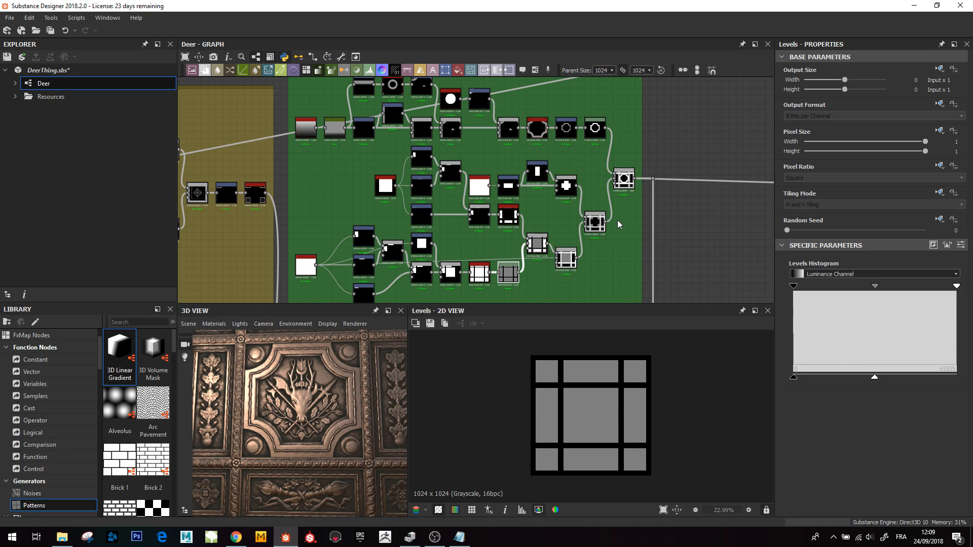
- Preview the inner Shape square, its Blends and the Mirror Grayscale producing the inner panel rectangles
scroll(537, 232, "up", 2)
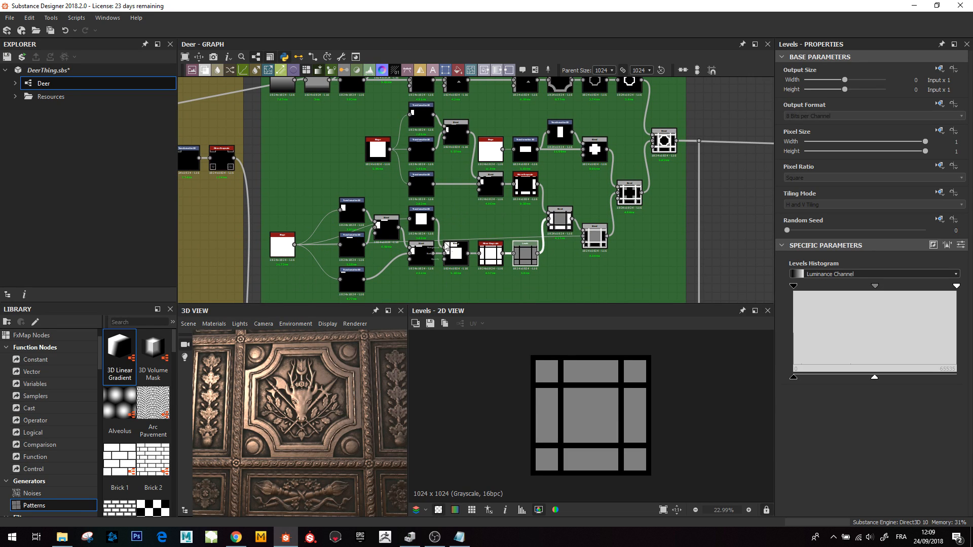
middle_click_drag(395, 199, 378, 250)
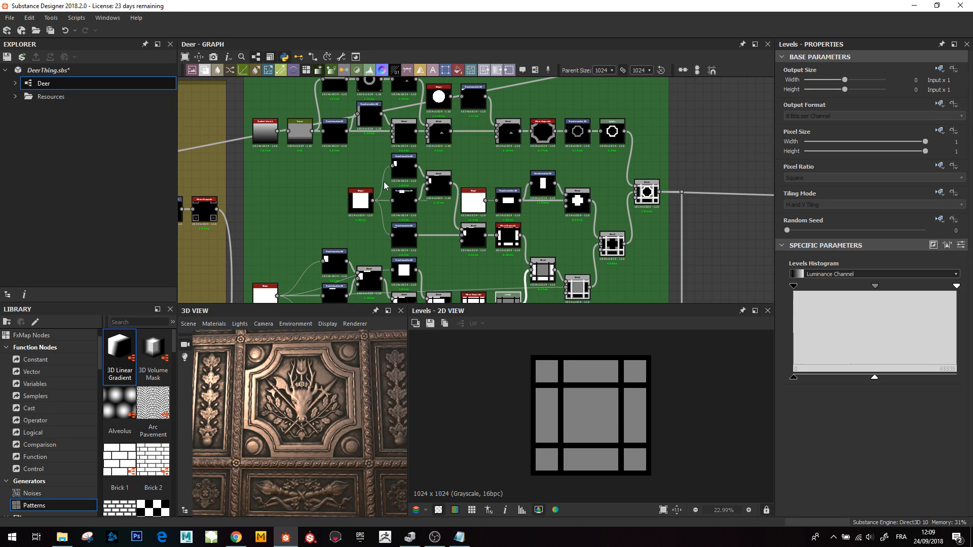
double_click(369, 222)
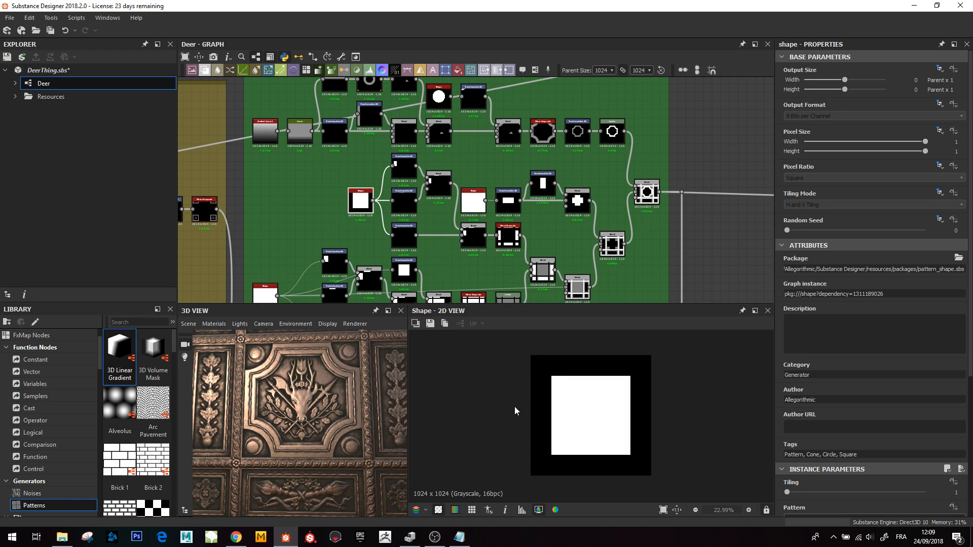
double_click(478, 241)
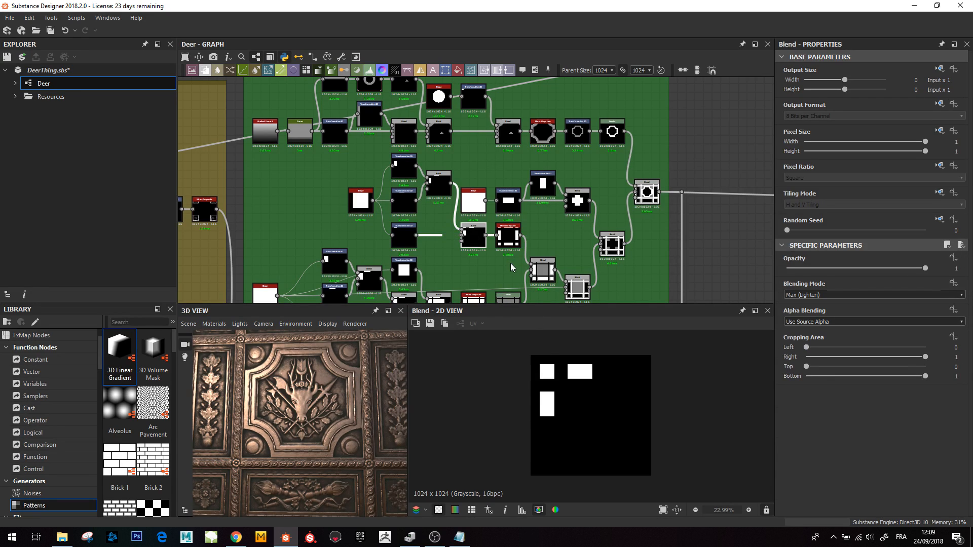
double_click(504, 238)
double_click(542, 271)
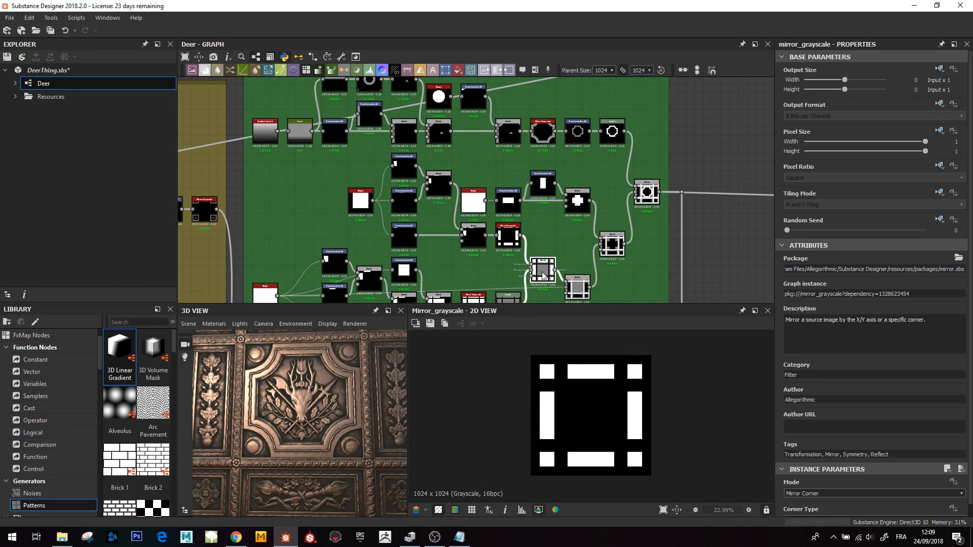
- Preview the Subtract and Max (Lighten) Blends that combine the inner rectangles with the panel grid
scroll(580, 415, "up", 2)
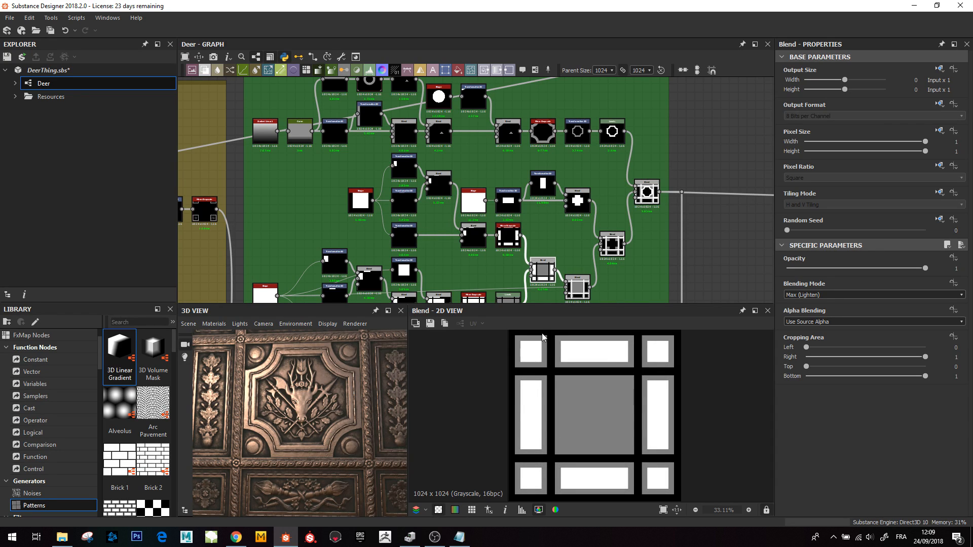
middle_click_drag(542, 244, 540, 244)
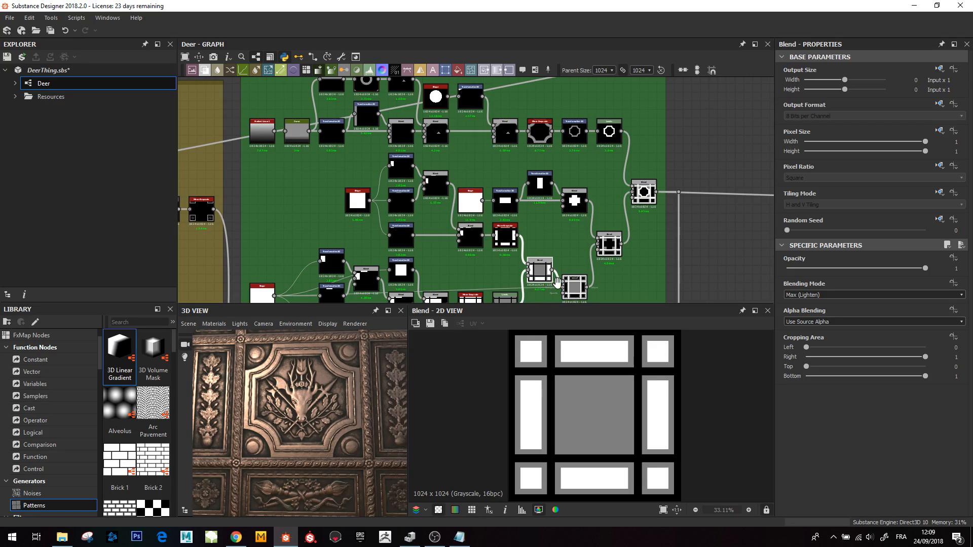
middle_click_drag(557, 282, 530, 263)
double_click(548, 267)
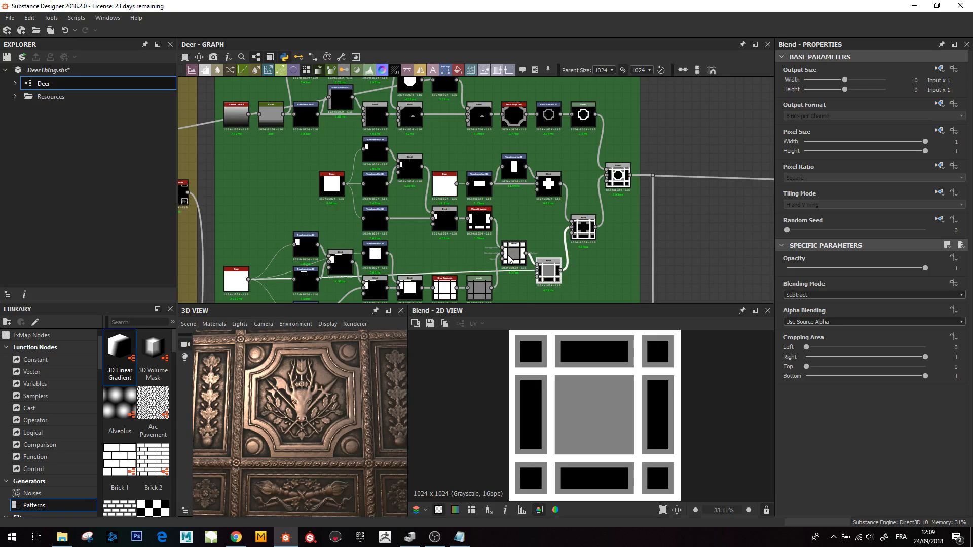
double_click(511, 260)
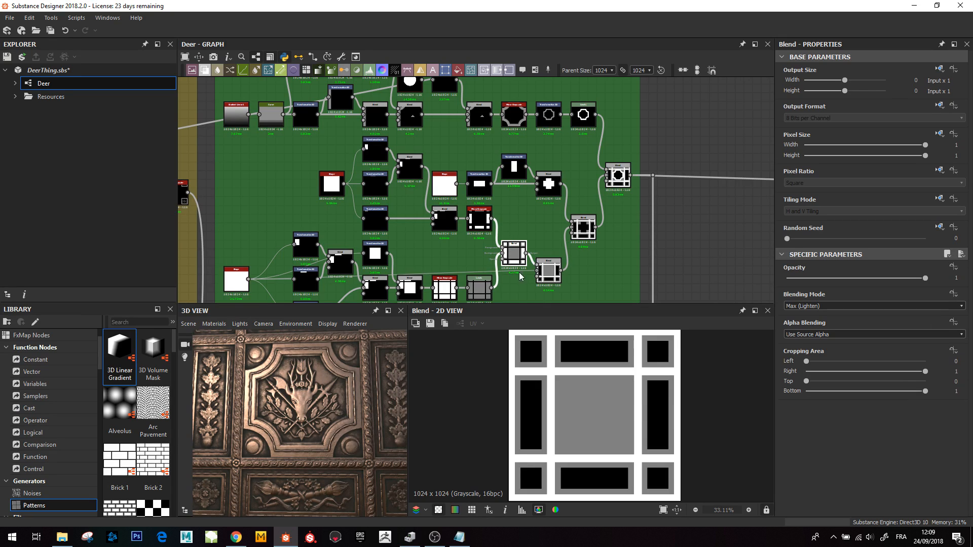
double_click(546, 272)
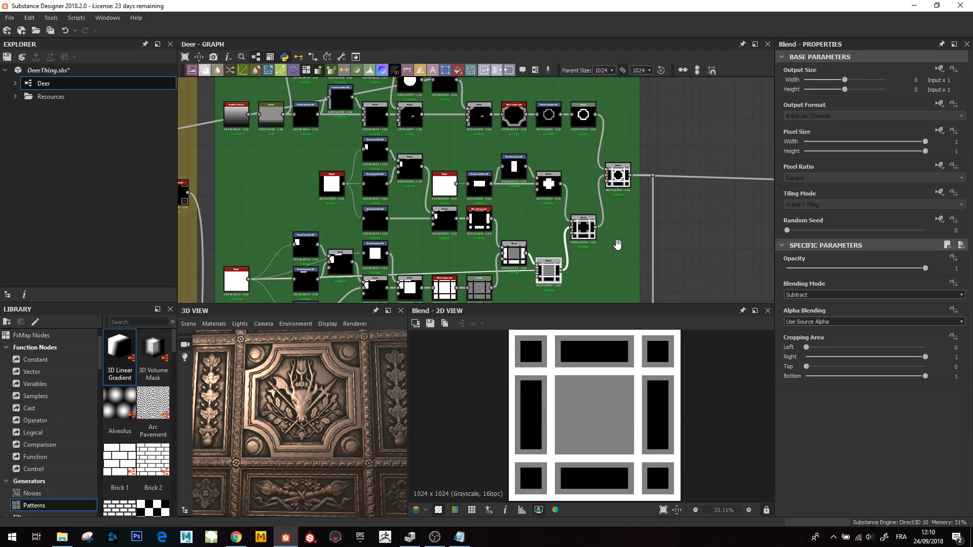
- Inspect the carved panel up close in the 3D view and preview the Max (Lighten) Blend merging the octagonal frame
middle_click_drag(601, 189, 555, 182)
middle_click_drag(463, 165, 477, 207)
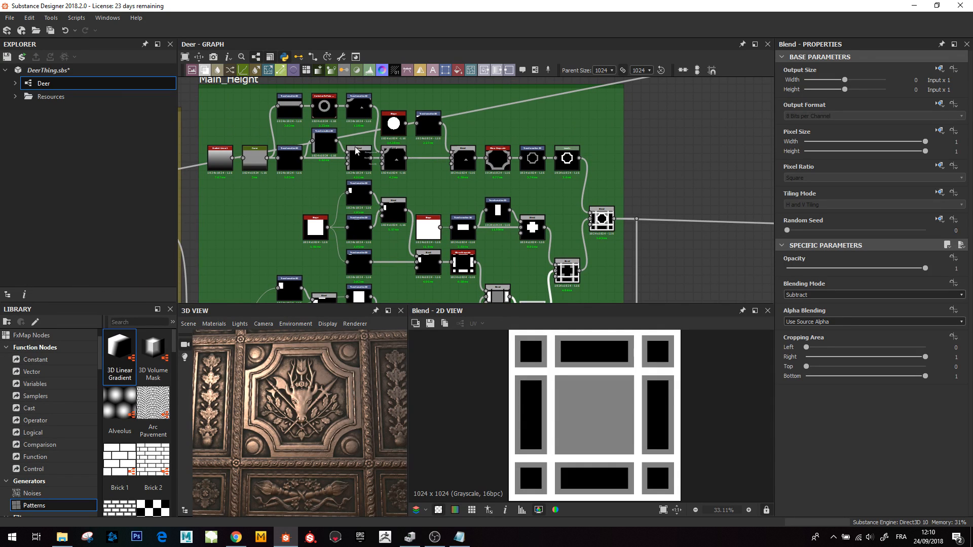
scroll(332, 446, "up", 8)
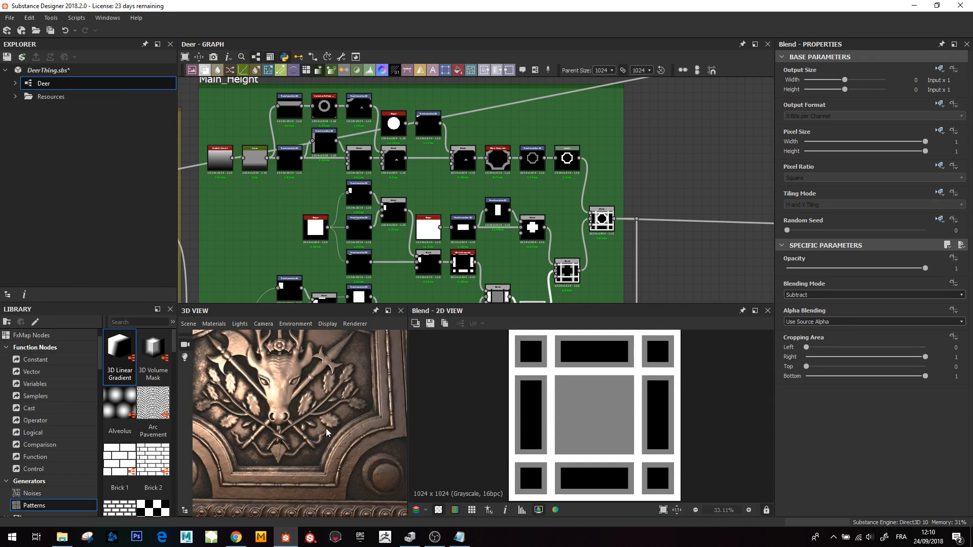
middle_click_drag(348, 422, 349, 430)
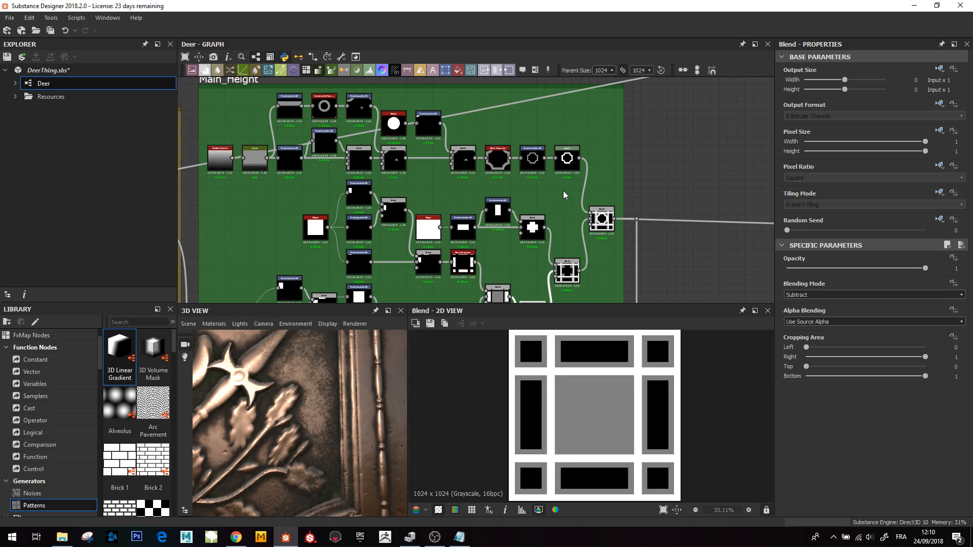
left_click(601, 218)
scroll(612, 410, "up", 3)
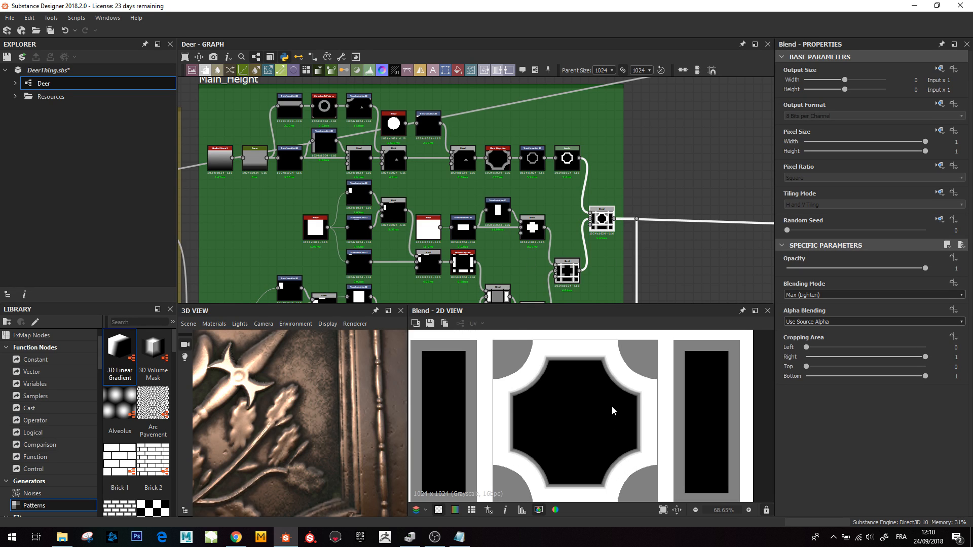
- Preview the Gradient Linear 1 node and the Curve node shaping it at the start of Main_Height
middle_click_drag(285, 141, 352, 175)
scroll(286, 196, "up", 6)
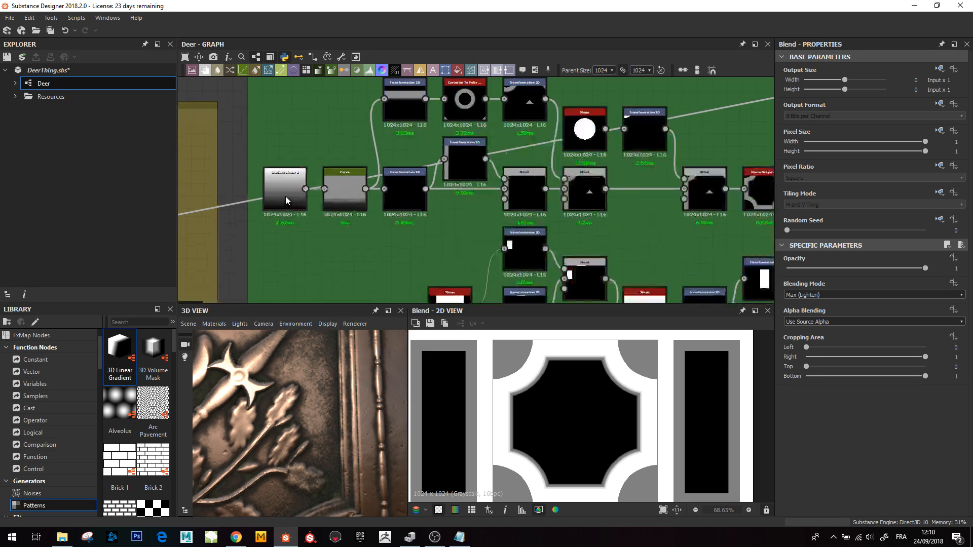
left_click(284, 191)
left_click(382, 181)
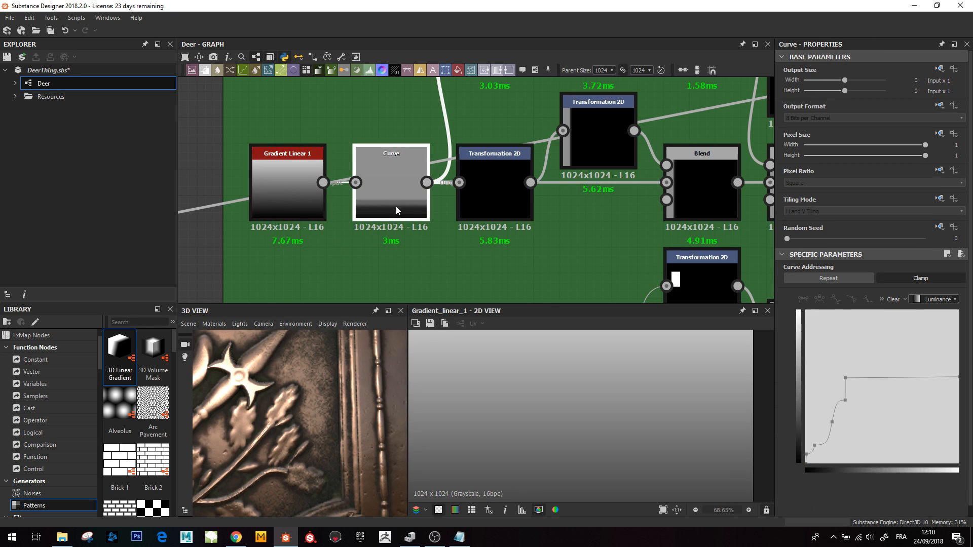
scroll(555, 410, "down", 6)
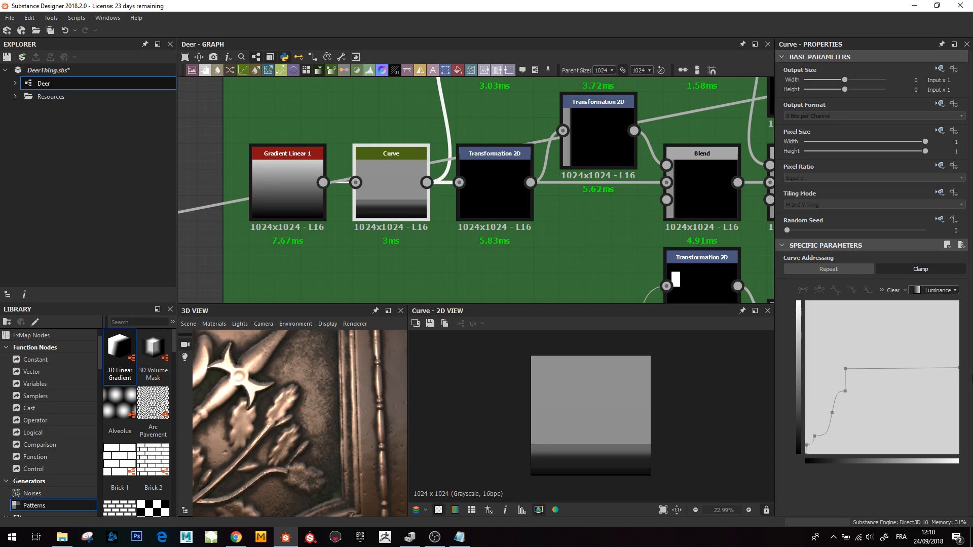
- Preview the Transformation 2D shifting the curved strip and the Blend assembling it into the border frame
left_click(496, 203)
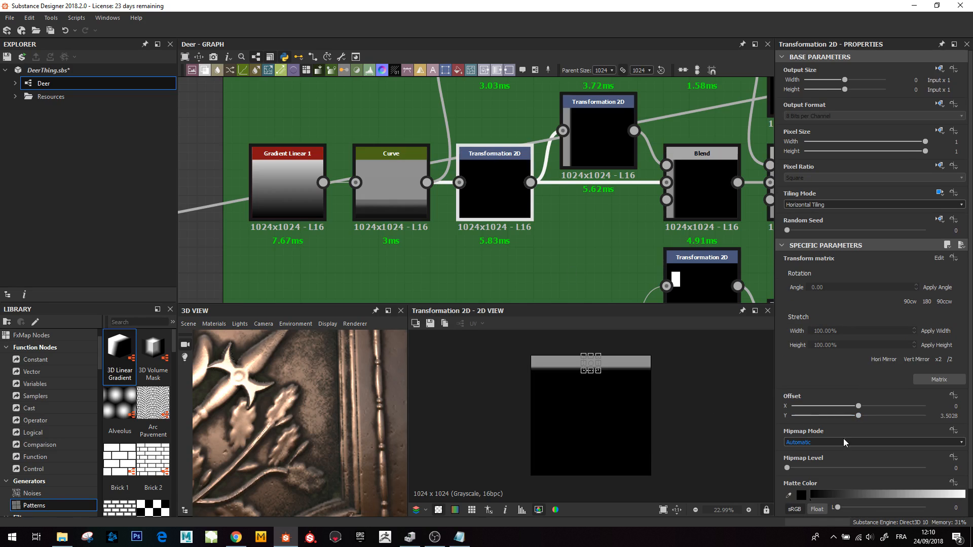
scroll(598, 403, "up", 1)
scroll(598, 198, "down", 3)
left_click(557, 216)
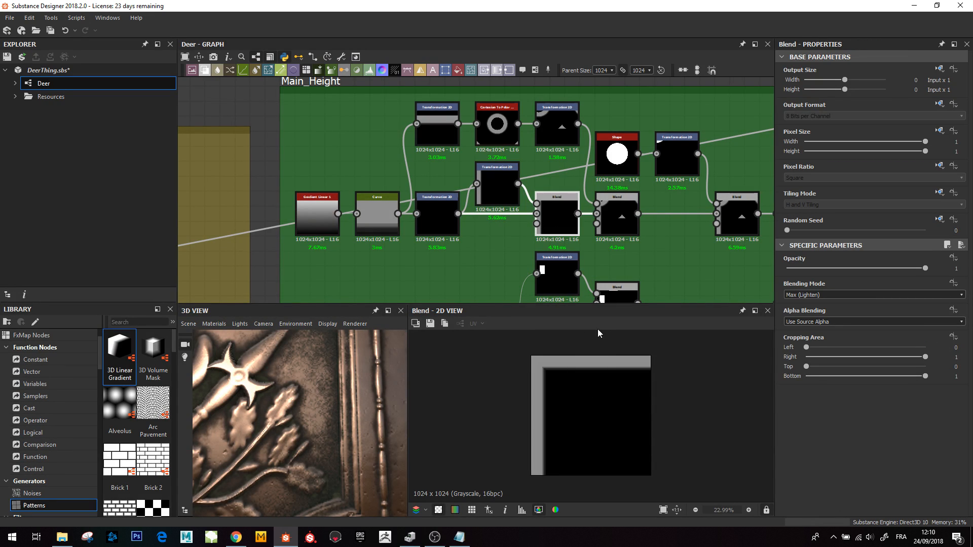
middle_click_drag(568, 254, 541, 273)
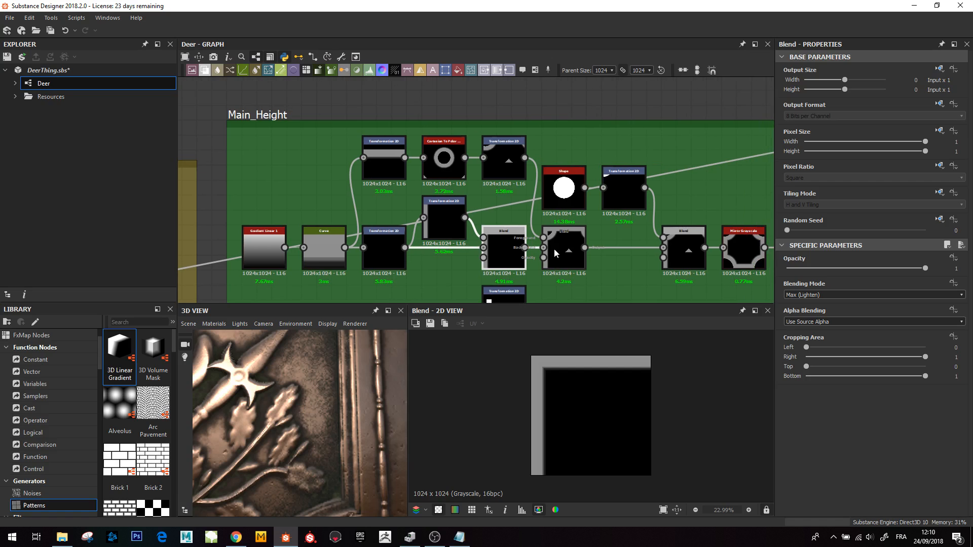
scroll(311, 394, "down", 5)
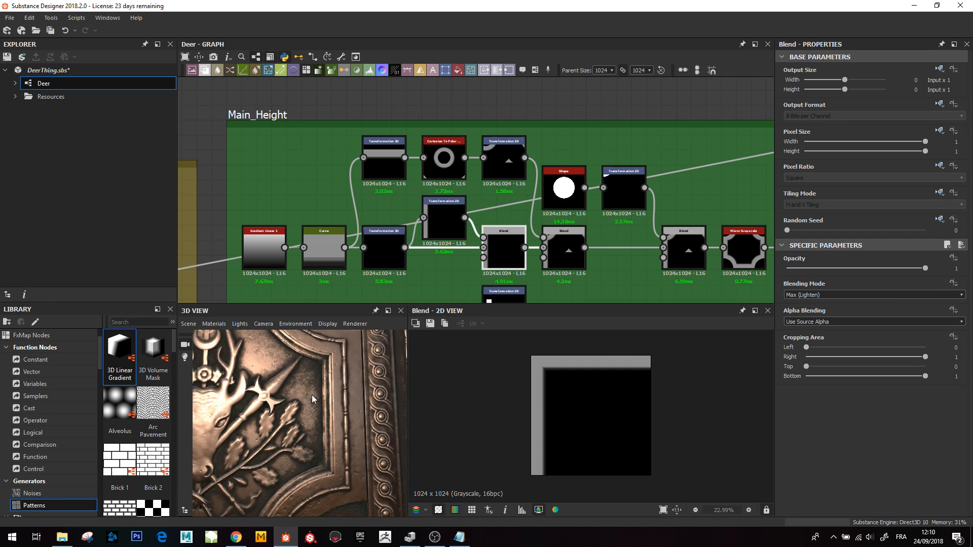
- Preview the Cartesian To Polar ring and the Transformation 2D offsetting it into the corner
middle_click_drag(312, 394, 291, 433)
scroll(421, 150, "up", 3)
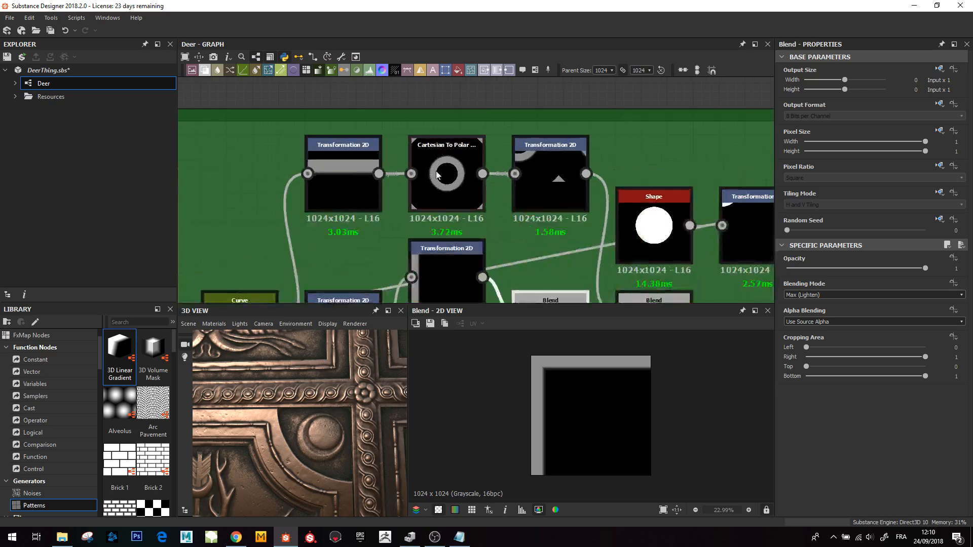
double_click(446, 173)
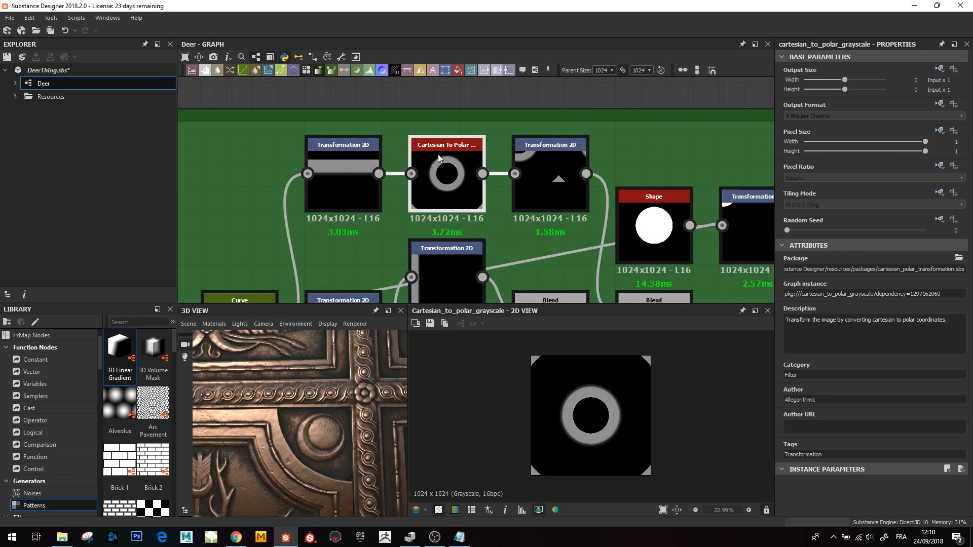
middle_click_drag(523, 221, 449, 170)
double_click(467, 127)
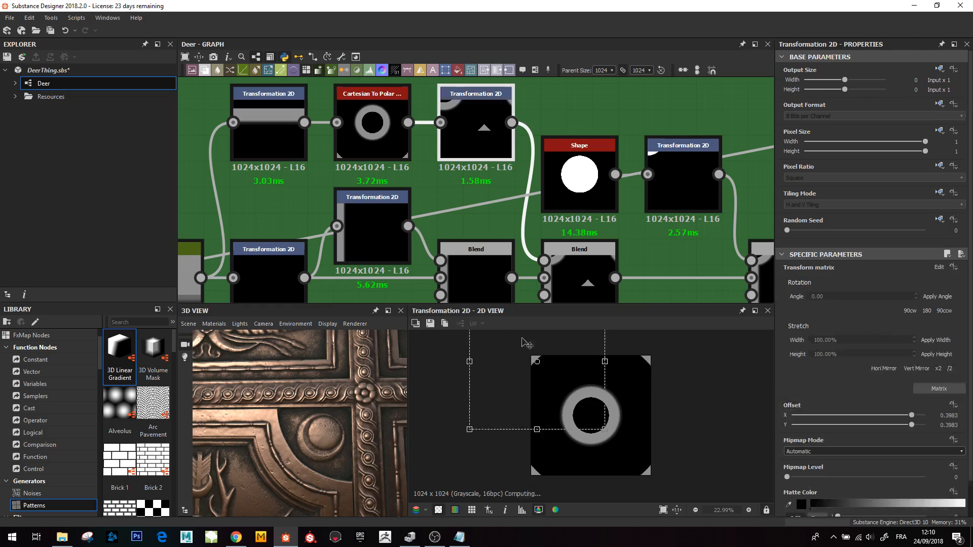
- Preview the Max (Lighten) Blend adding the corner arc to the border frame
middle_click_drag(558, 249, 488, 211)
double_click(489, 211)
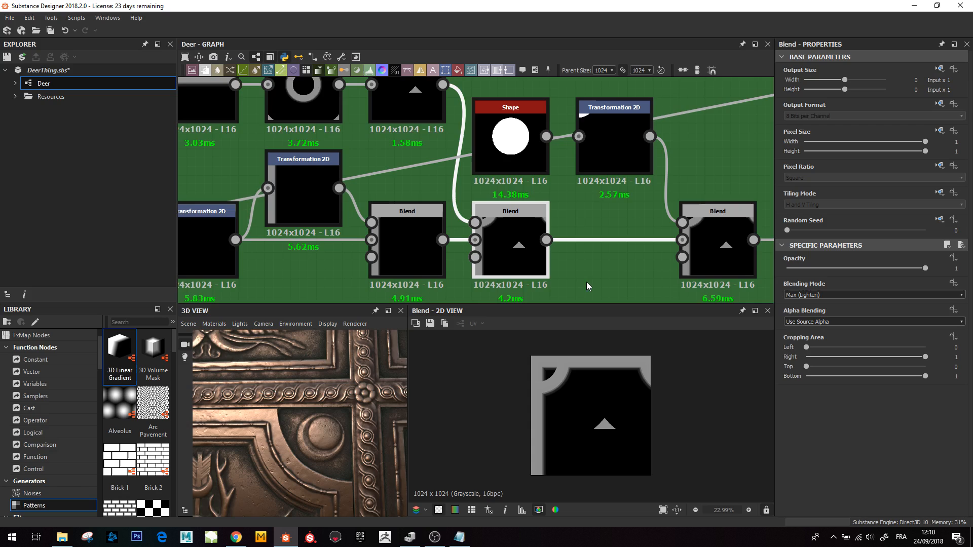
middle_click_drag(576, 219, 454, 219)
- Preview the circle Shape and the Subtract Blend carving it out of the frame's corner
left_click(424, 152)
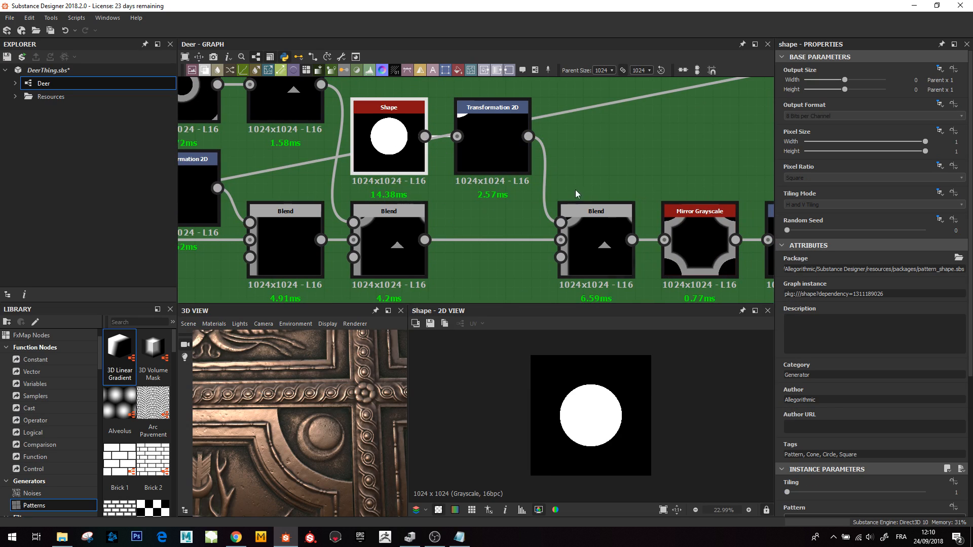
double_click(600, 248)
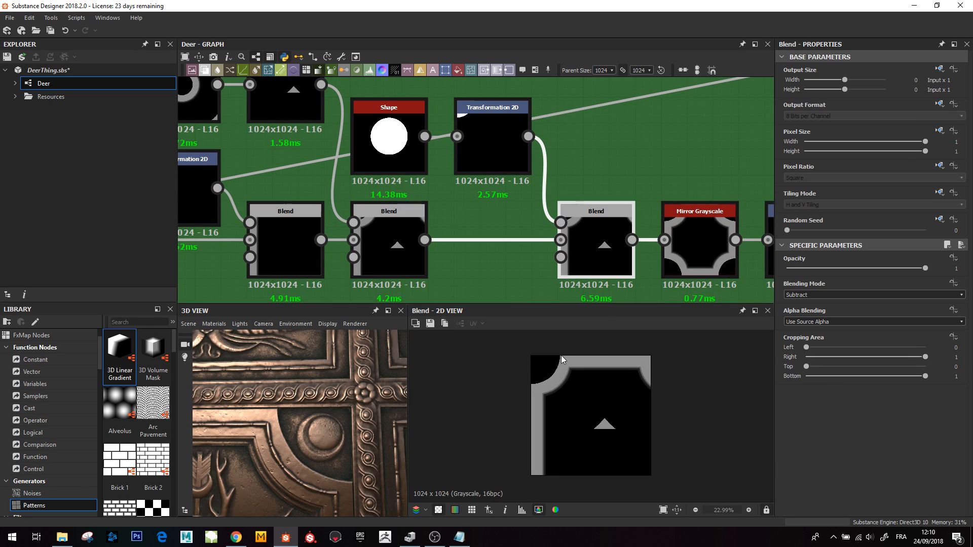
middle_click_drag(569, 245, 529, 226)
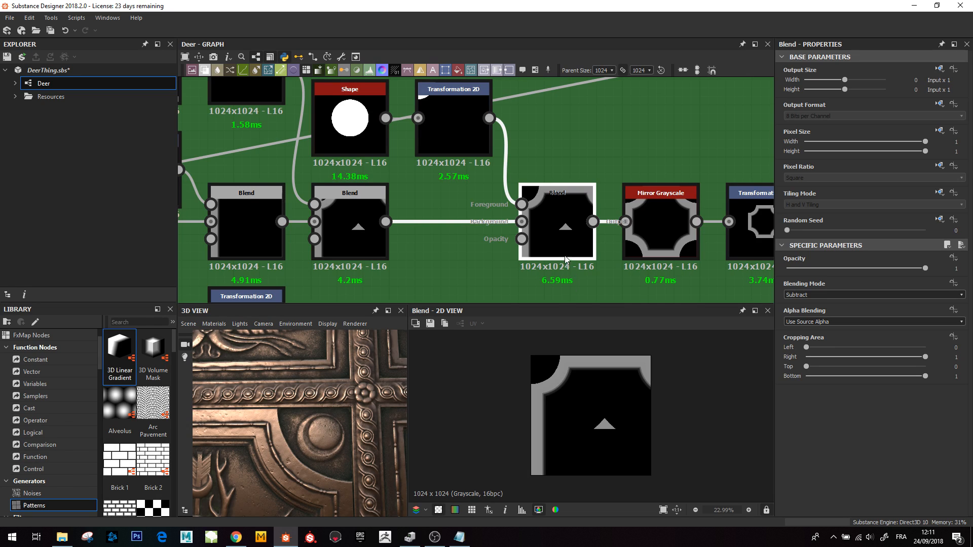
middle_click_drag(592, 226, 499, 227)
- Preview the Mirror Grayscale copying the corner to all four corners and the Transformation 2D scaling it down
double_click(557, 229)
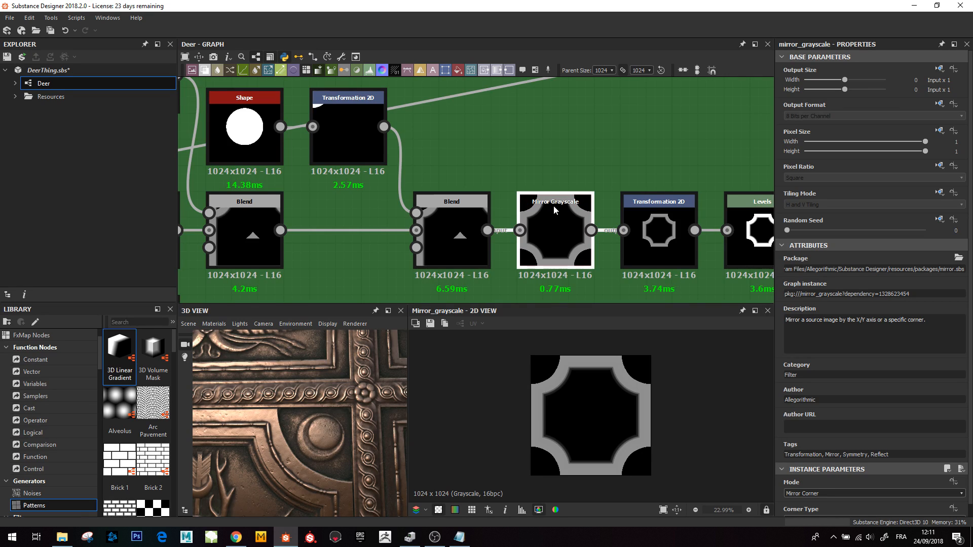
middle_click_drag(556, 211, 476, 174)
scroll(565, 208, "down", 2)
middle_click_drag(497, 213, 468, 192)
scroll(491, 203, "up", 1)
double_click(499, 176)
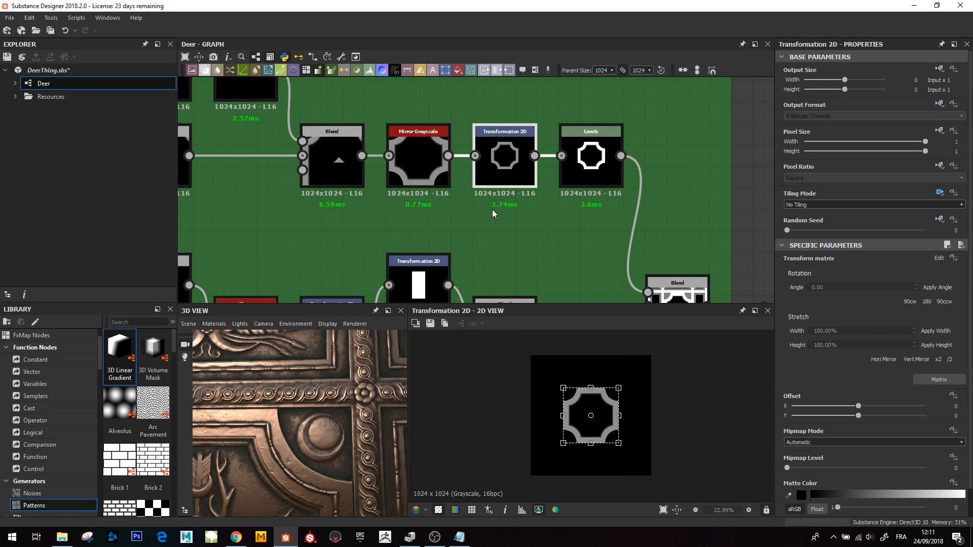
- Preview the Levels node brightening the octagonal frame and the Max (Lighten) Blend merging it into the panel grid
middle_click_drag(624, 302, 530, 227)
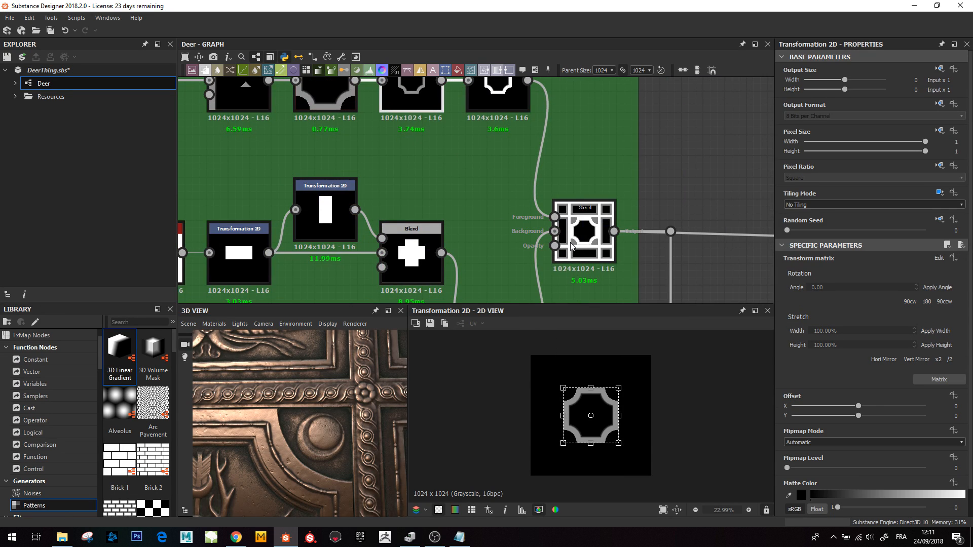
middle_click_drag(475, 142, 475, 173)
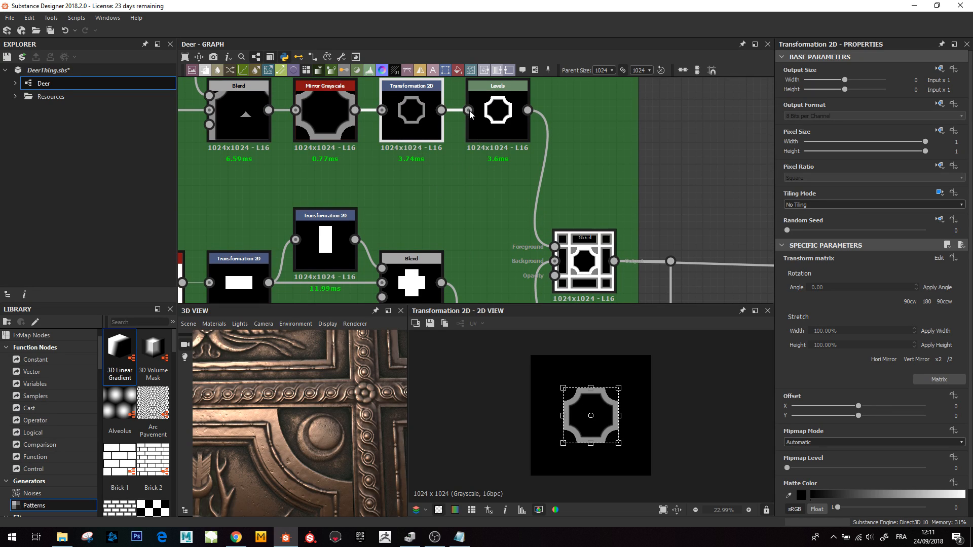
left_click(490, 106)
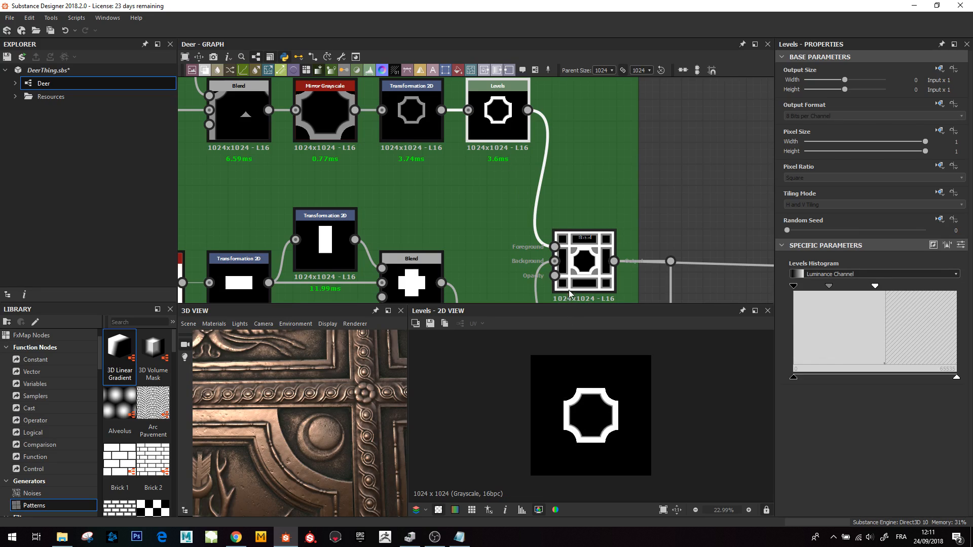
middle_click_drag(570, 294, 566, 271)
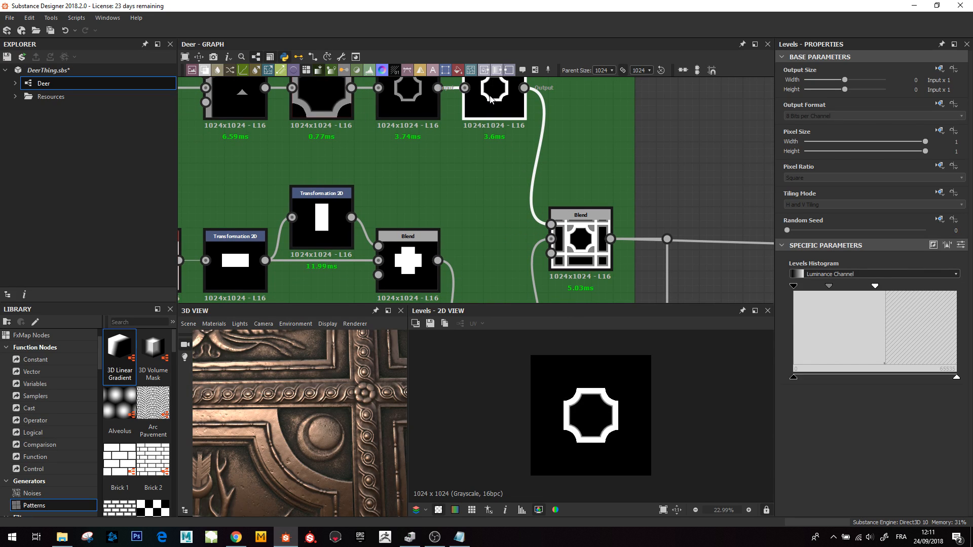
left_click(580, 238)
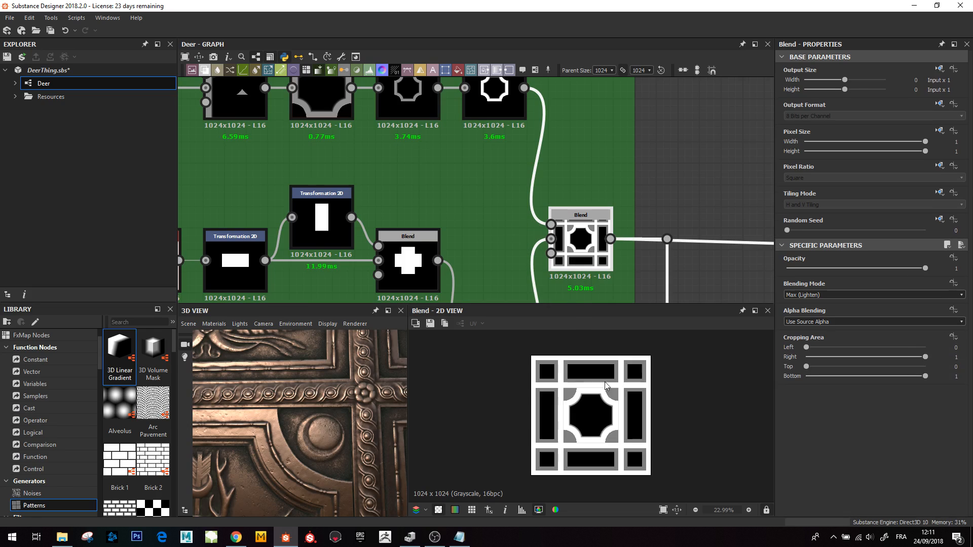
- Examine the merged Blend's 2D preview up close around the octagonal frame
scroll(598, 401, "up", 3)
scroll(593, 421, "up", 5)
scroll(576, 431, "down", 2)
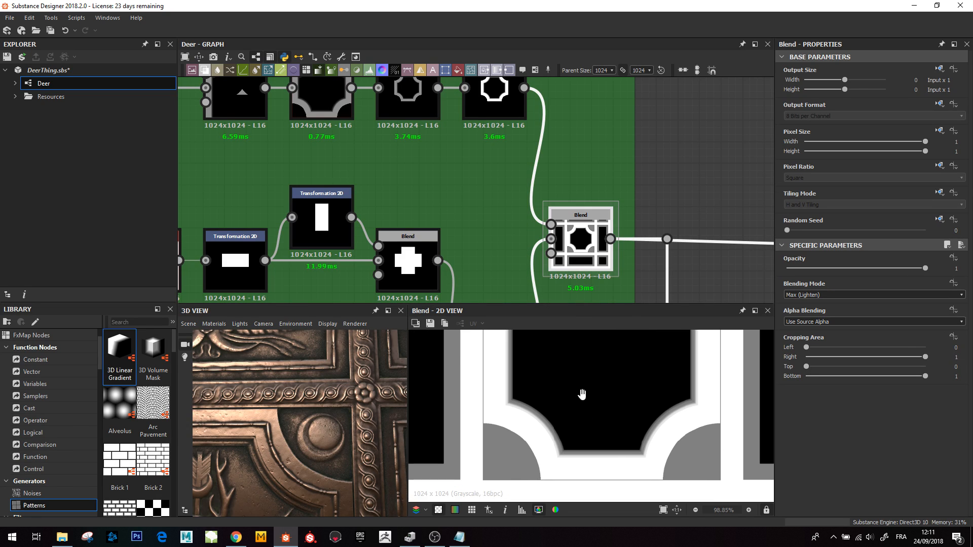
scroll(579, 413, "up", 2)
scroll(582, 428, "down", 4)
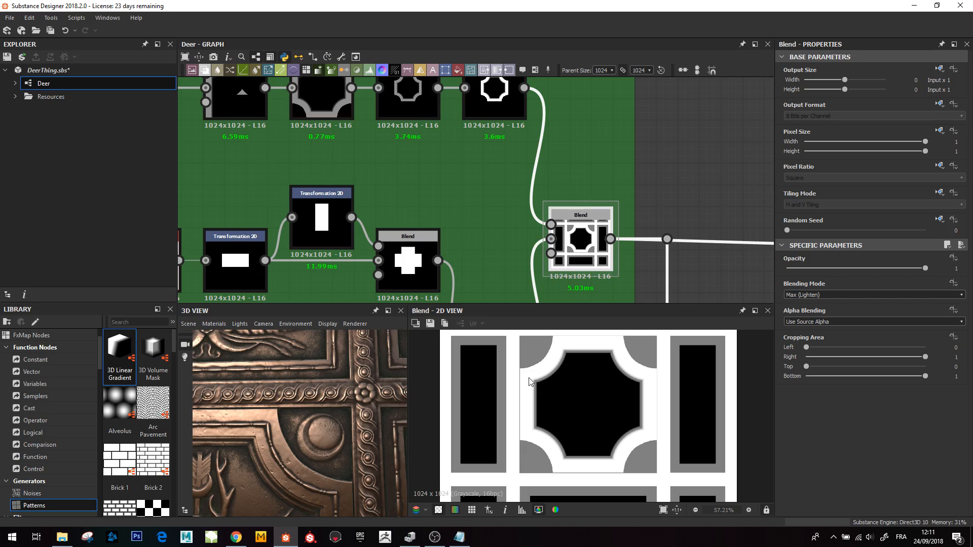
scroll(449, 207, "down", 1)
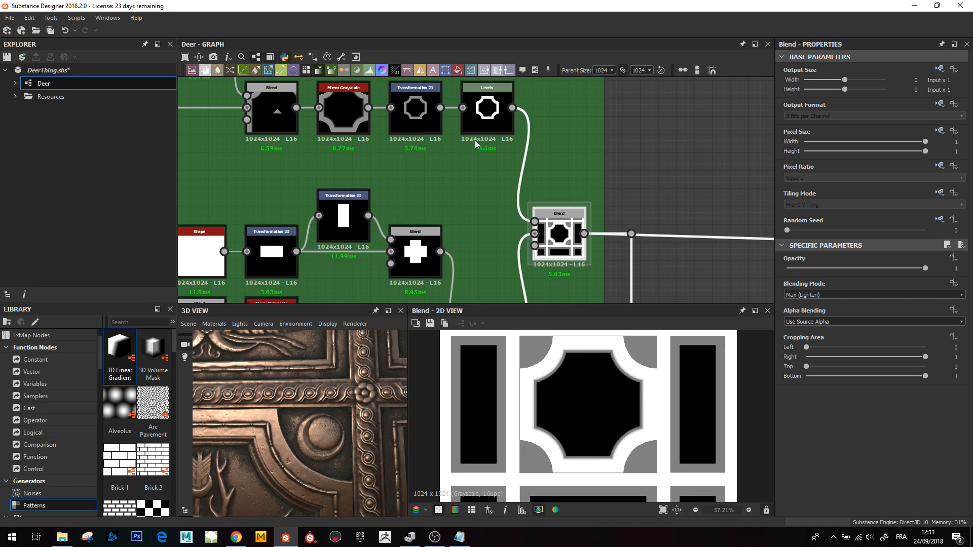
- Preview the Shape, the Transformation 2D turning it into a rectangle, and the Blend forming the cross shape
middle_click_drag(464, 223, 574, 157)
middle_click_drag(376, 123, 392, 147)
left_click(325, 208)
left_click(404, 212)
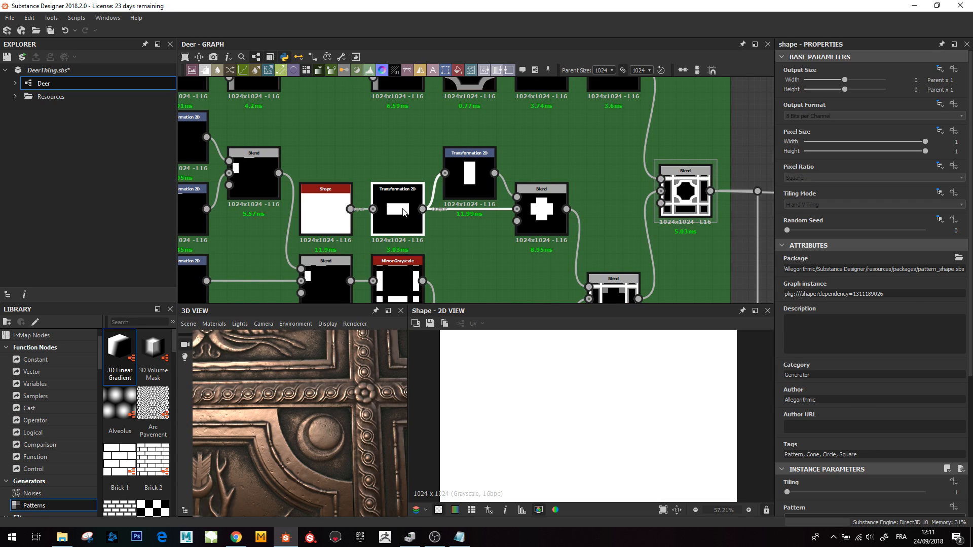
left_click(545, 221)
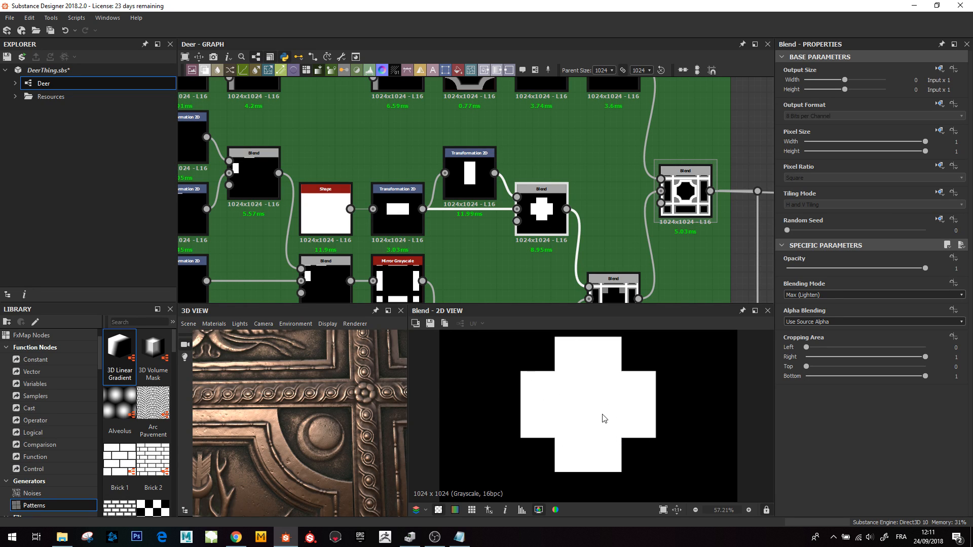
- Preview the Subtract Blend cutting the cross out of the panel grid, fitting it in the 2D view
middle_click_drag(582, 184, 502, 201)
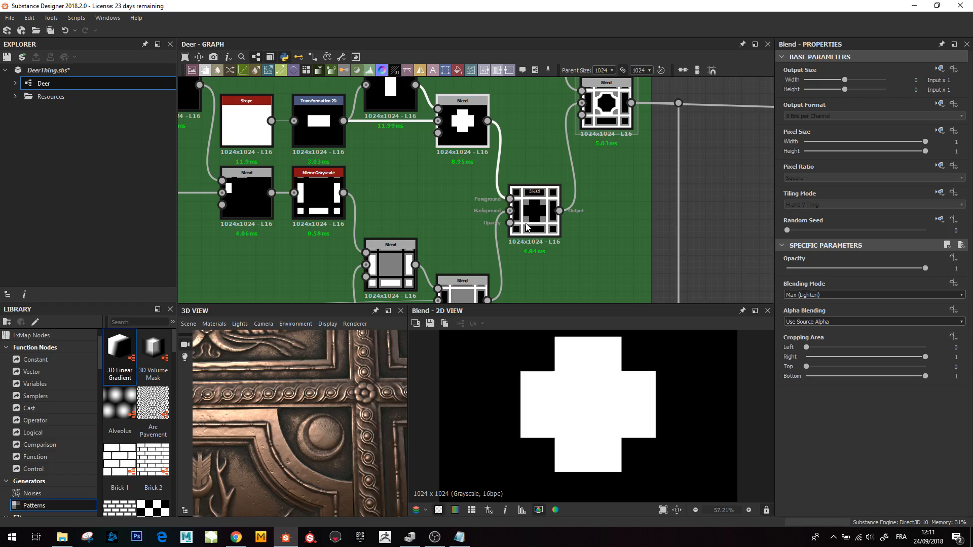
left_click(531, 218)
key("f")
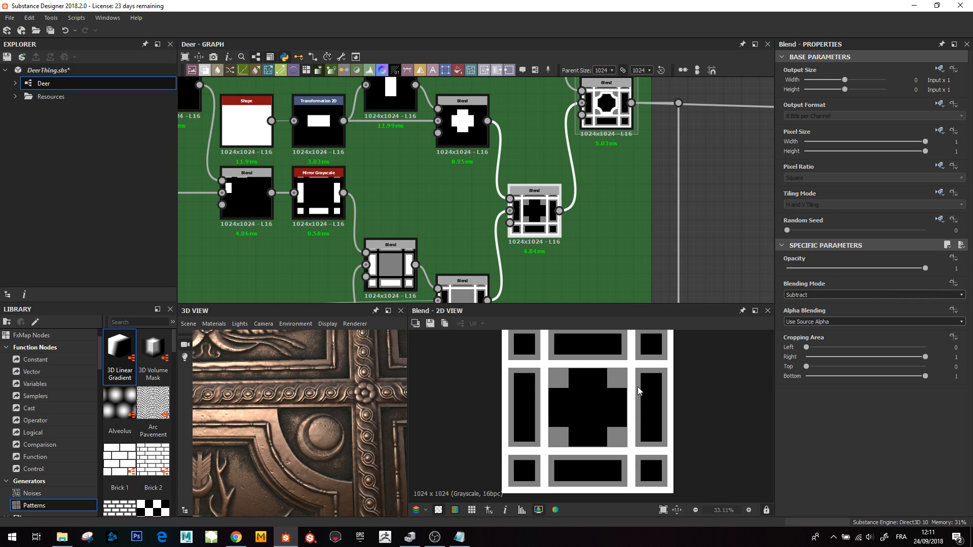
- Preview the final Max (Lighten) Blend combining the octagonal frame with the cut panel grid
double_click(617, 119)
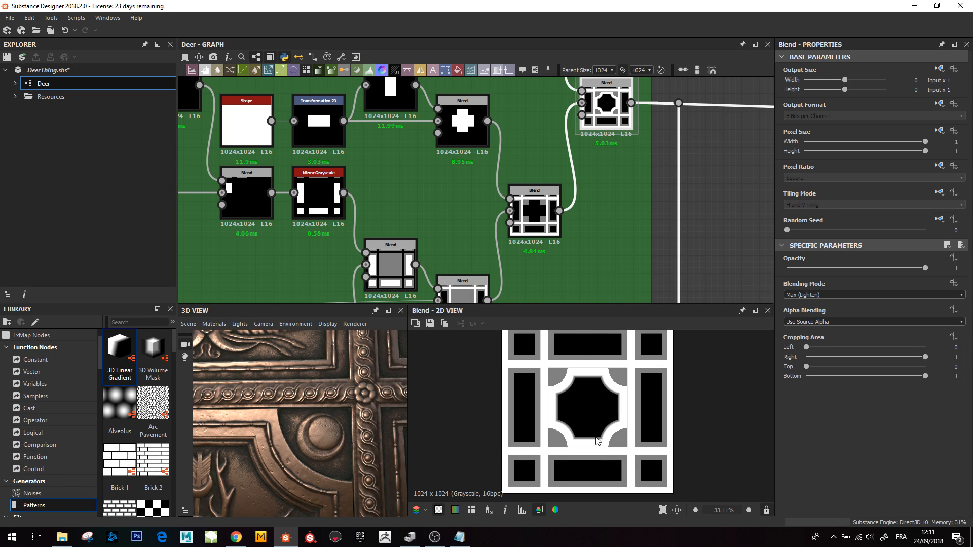
middle_click_drag(571, 142, 551, 196)
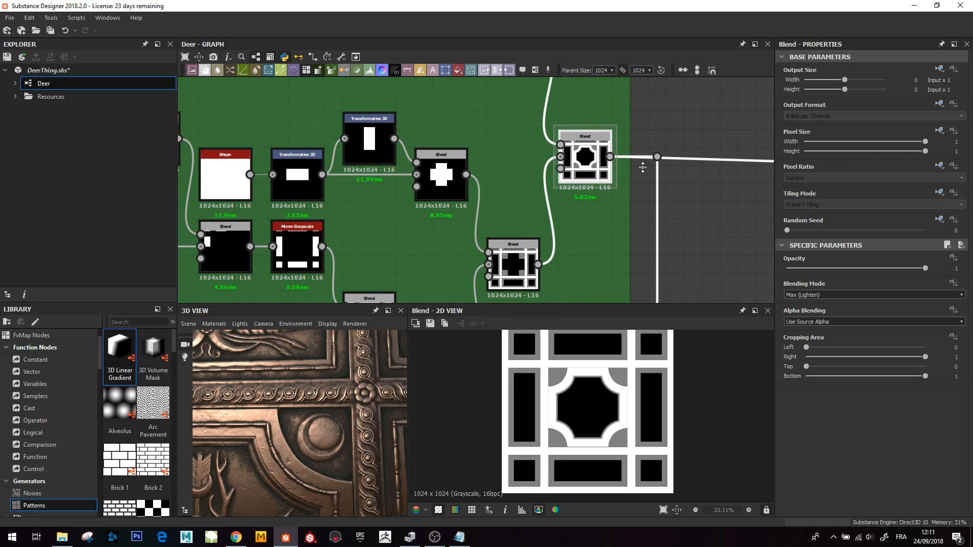
scroll(638, 165, "down", 2)
scroll(628, 204, "down", 2)
scroll(599, 269, "down", 3)
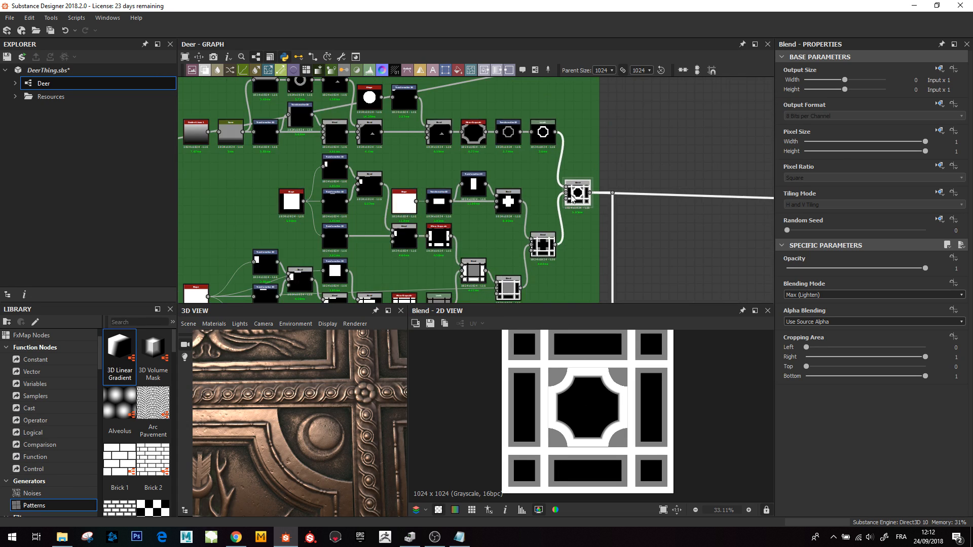
- Preview the downstream Blend at 0.42 opacity layering the carved ornaments onto the panel frame, zooming into its 2D view
middle_click_drag(590, 244, 543, 94)
middle_click_drag(562, 242, 492, 233)
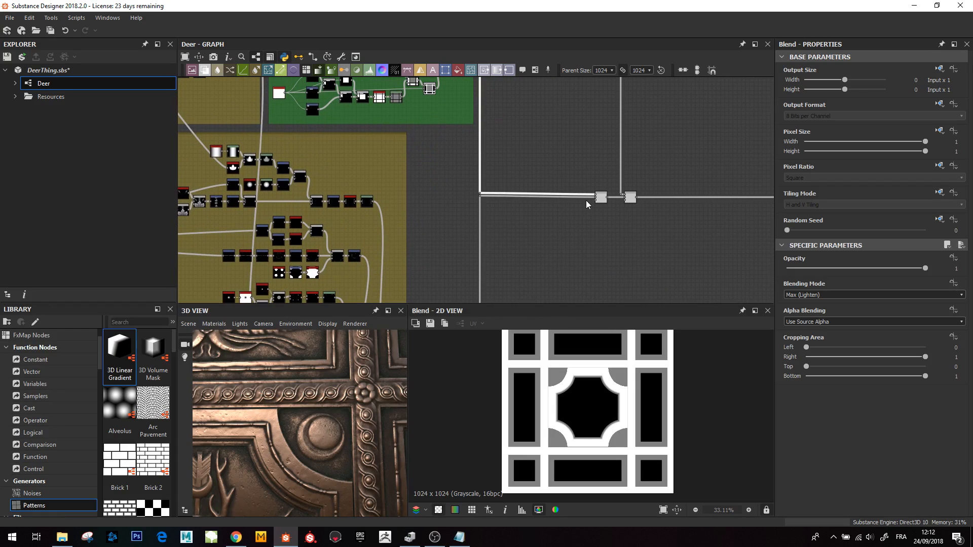
double_click(600, 197)
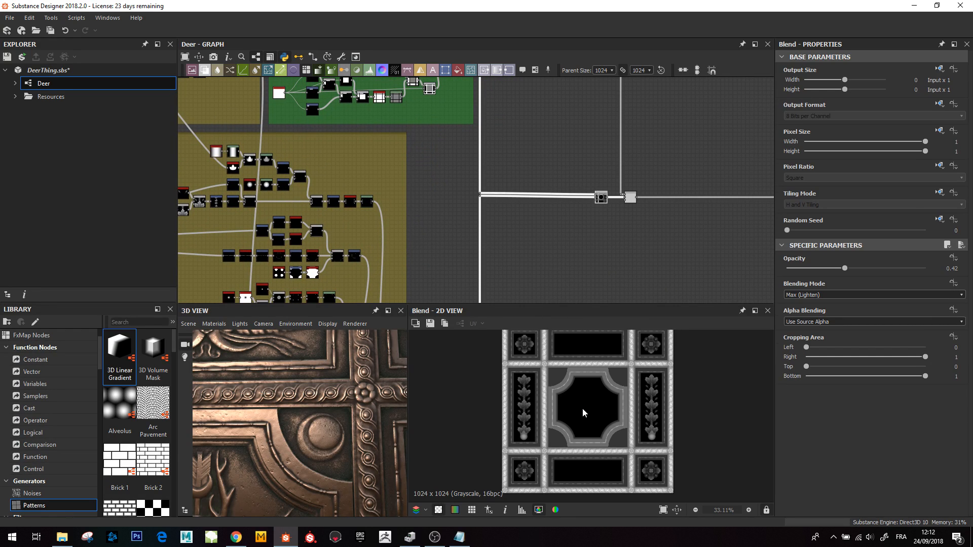
middle_click_drag(582, 408, 575, 422)
left_click_drag(563, 306, 561, 242)
scroll(585, 379, "up", 3)
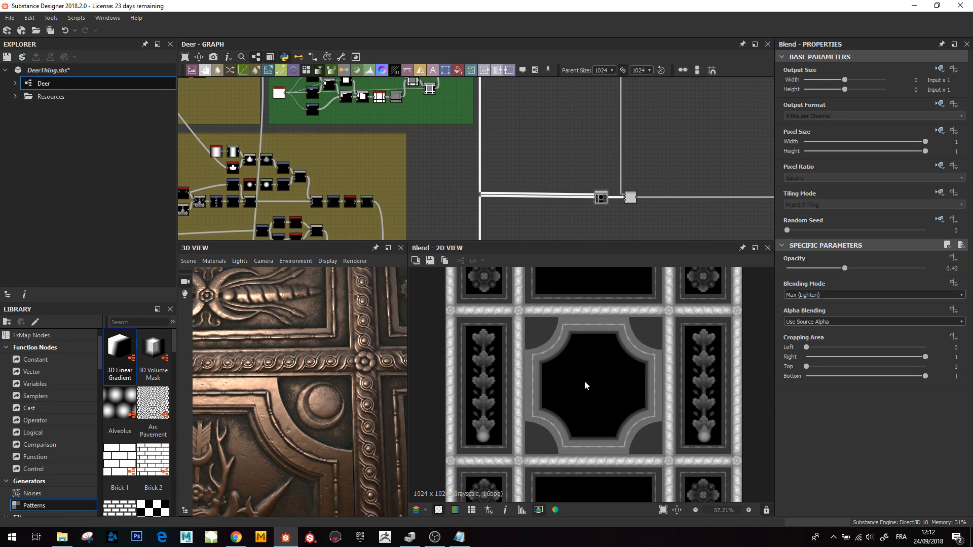
scroll(582, 380, "down", 3)
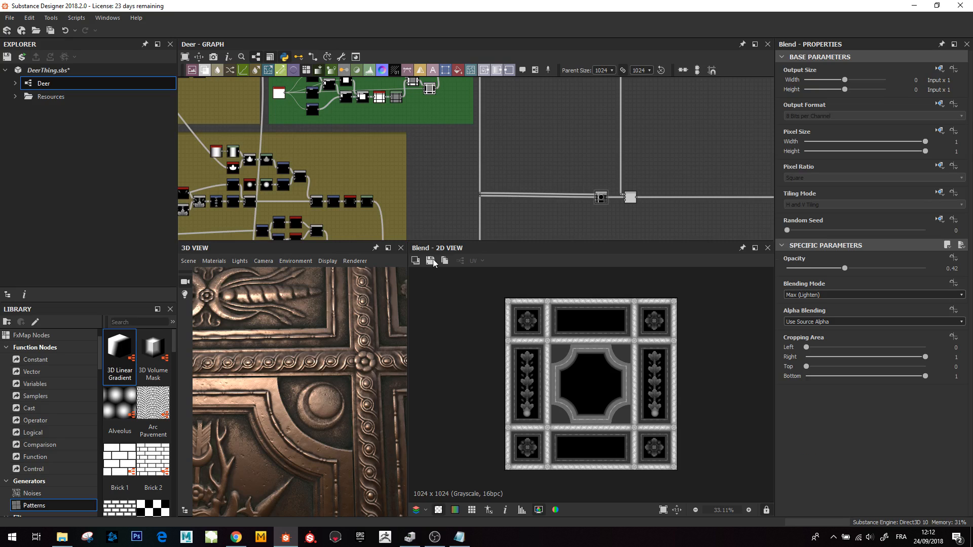
- Enlarge the 3D view and examine the carved panel material from several angles
left_click_drag(408, 305, 460, 312)
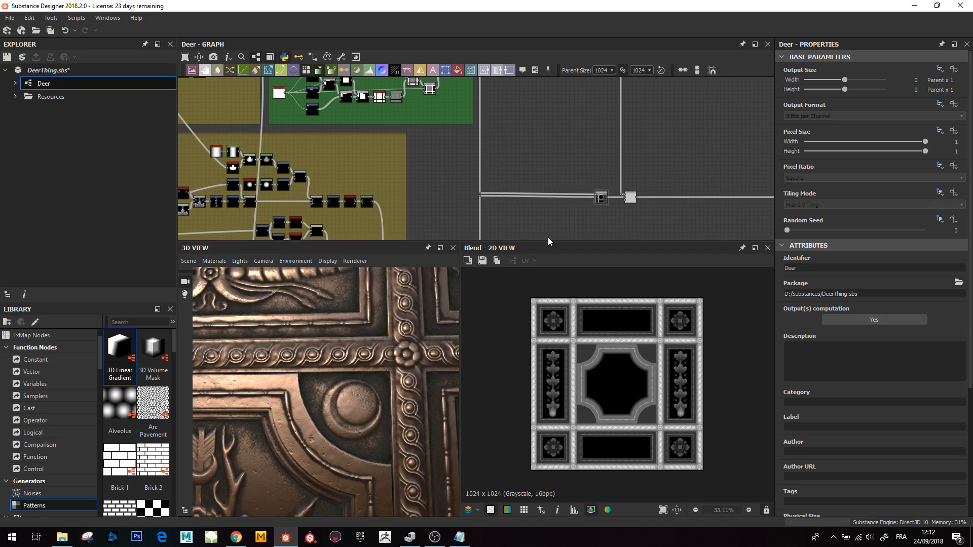
left_click_drag(548, 238, 549, 286)
scroll(627, 432, "down", 3)
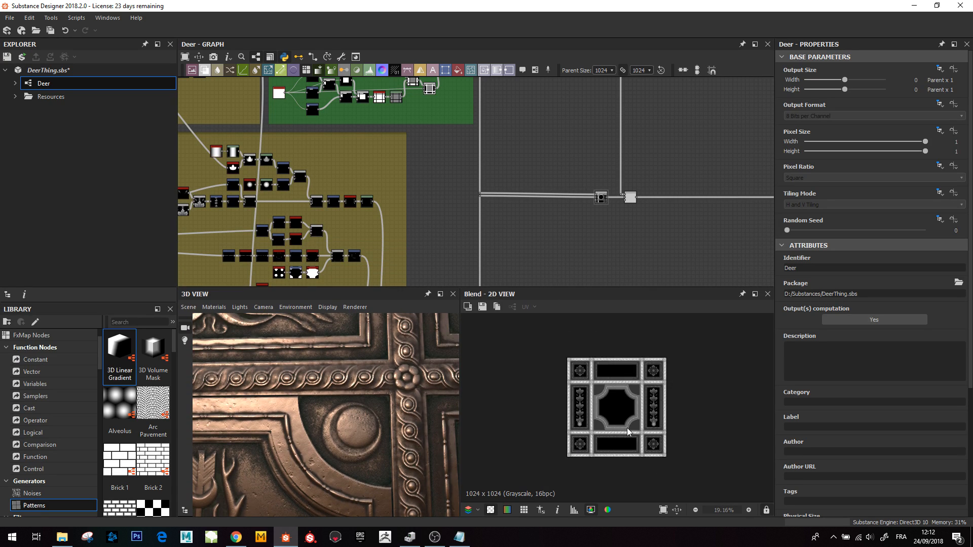
scroll(628, 431, "down", 1)
scroll(616, 129, "down", 6)
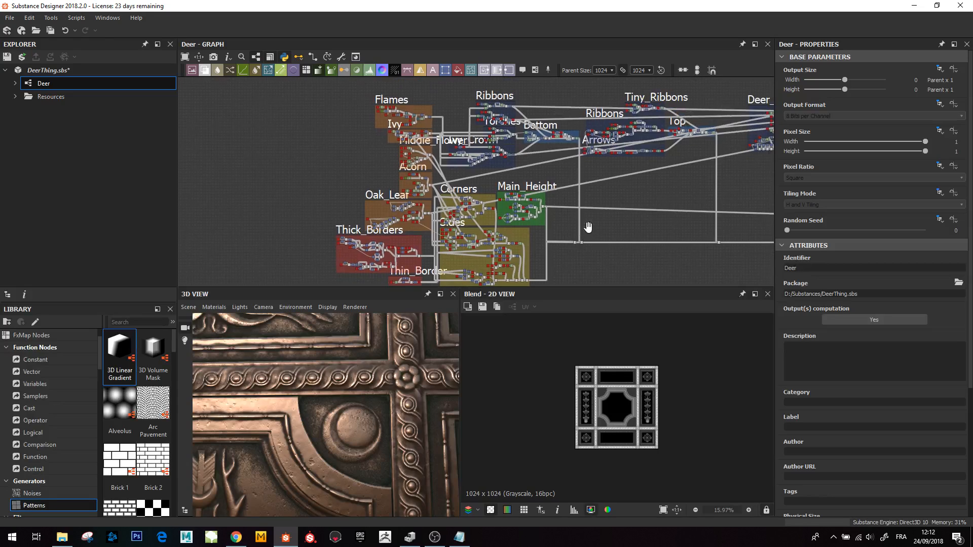
middle_click_drag(588, 227, 586, 227)
right_click_drag(367, 409, 294, 451)
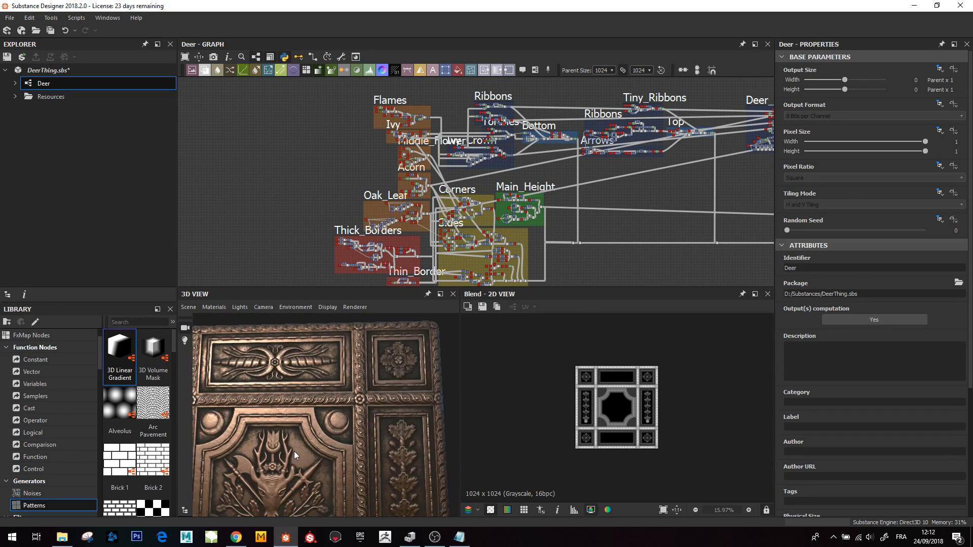
middle_click_drag(294, 451, 342, 361)
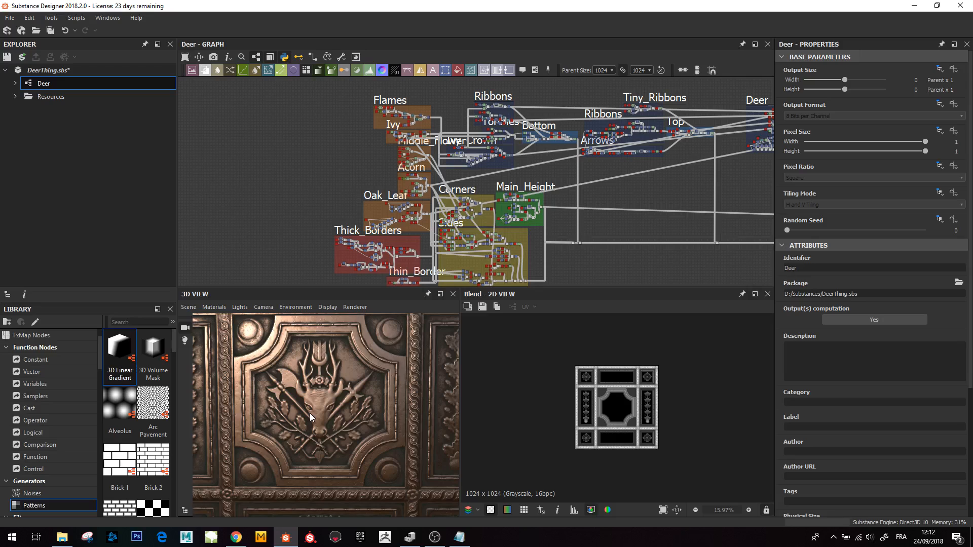
left_click_drag(310, 416, 326, 386)
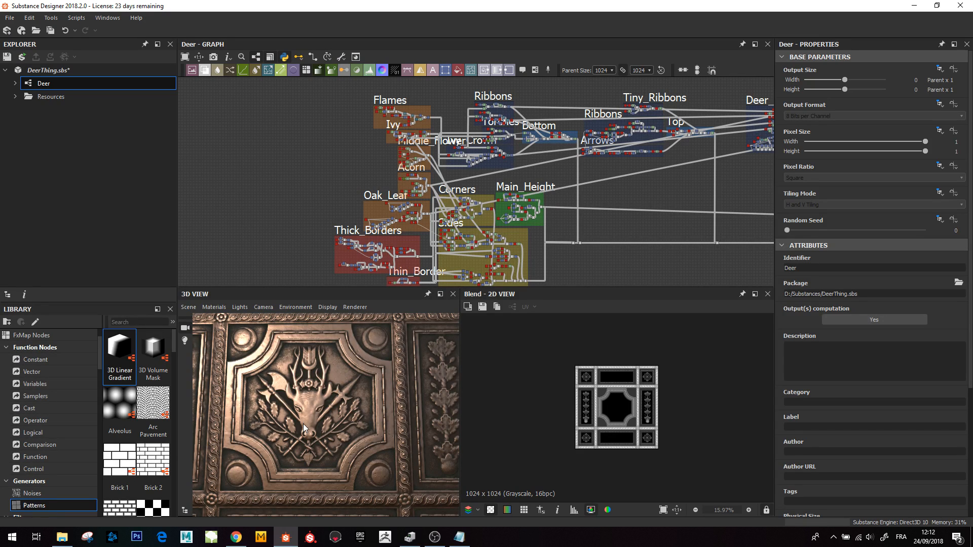
left_click_drag(303, 424, 351, 445)
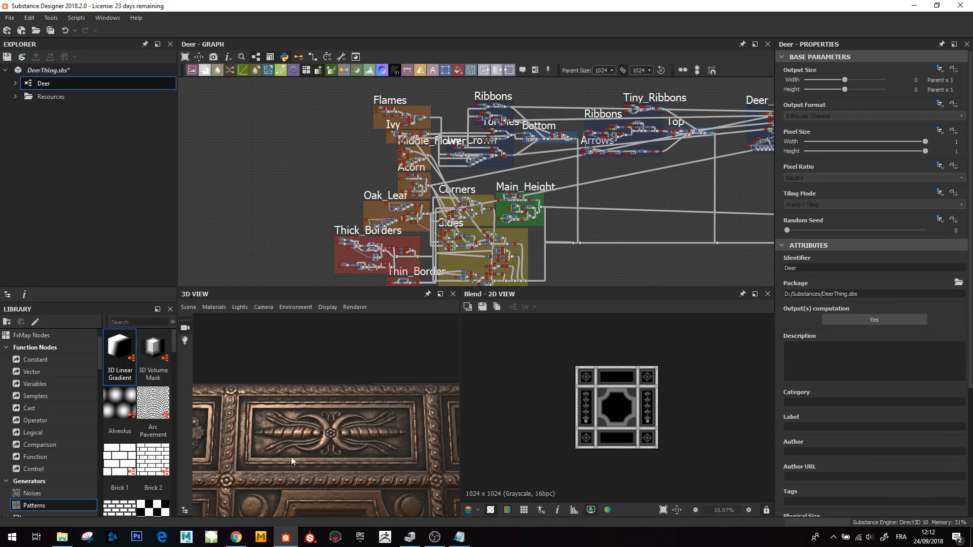
mouse_move(291, 460)
left_mouse_down()
mouse_move(294, 438)
mouse_move(298, 449)
mouse_move(316, 420)
mouse_move(304, 468)
mouse_move(287, 472)
left_mouse_up()
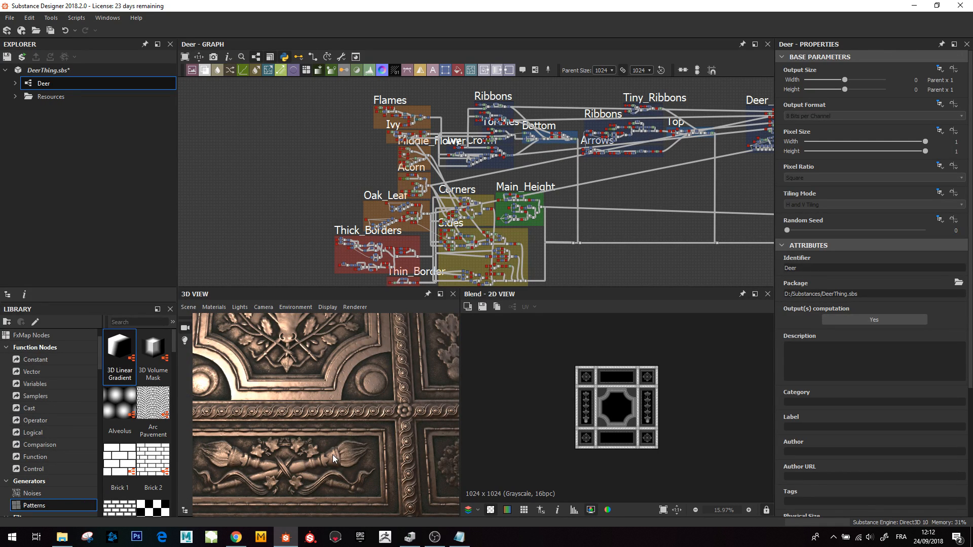
- Browse the Bottom, Ivy_Crown, Ivy and Middle_Flower frames in the graph alongside the carved border in the 3D view
middle_click_drag(565, 147, 547, 171)
scroll(546, 171, "up", 5)
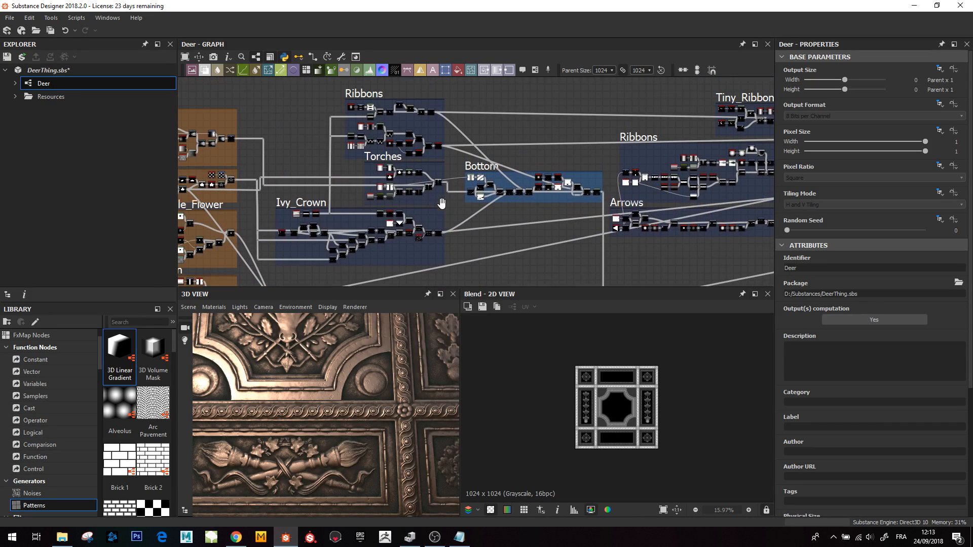
middle_click_drag(307, 225, 335, 211)
scroll(335, 212, "up", 3)
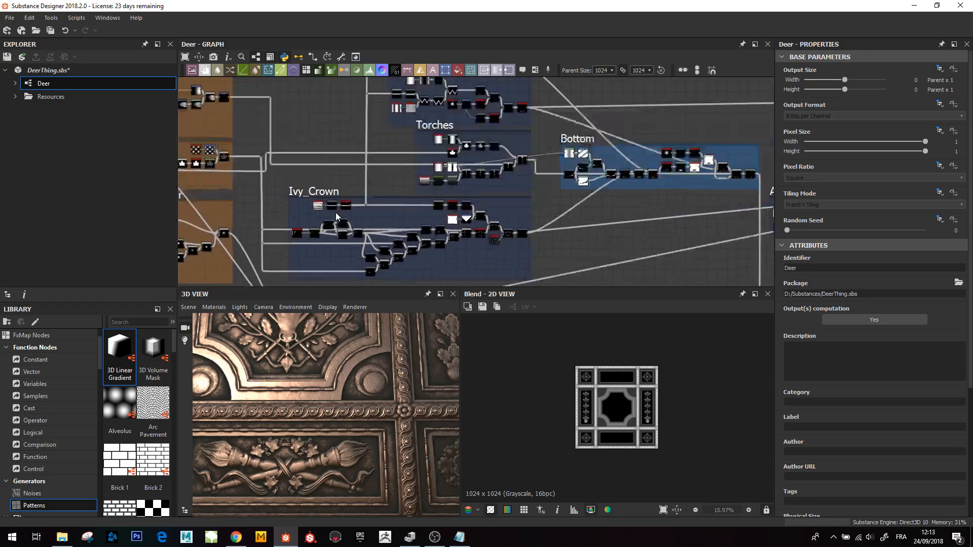
middle_click_drag(274, 221, 473, 229)
scroll(473, 229, "down", 2)
scroll(473, 229, "up", 5)
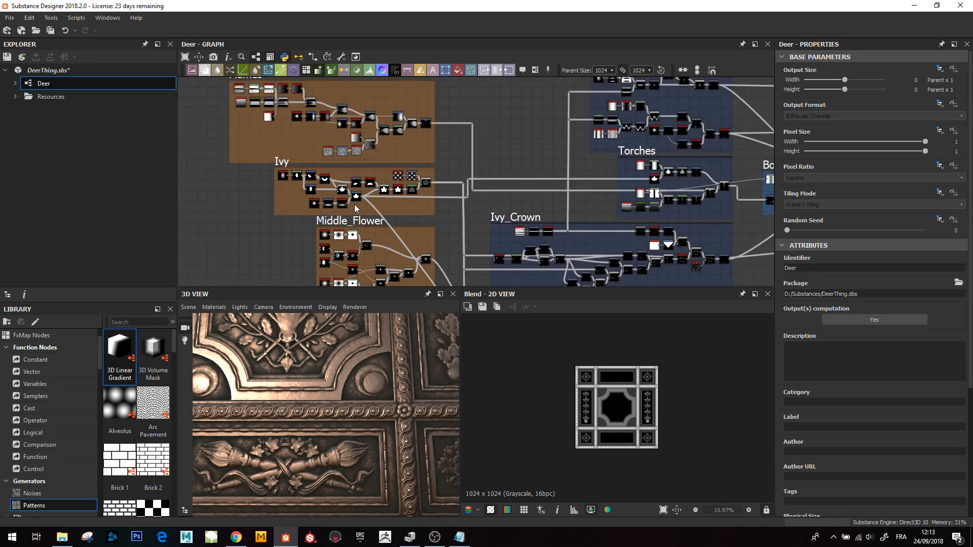
middle_click_drag(303, 209, 312, 168)
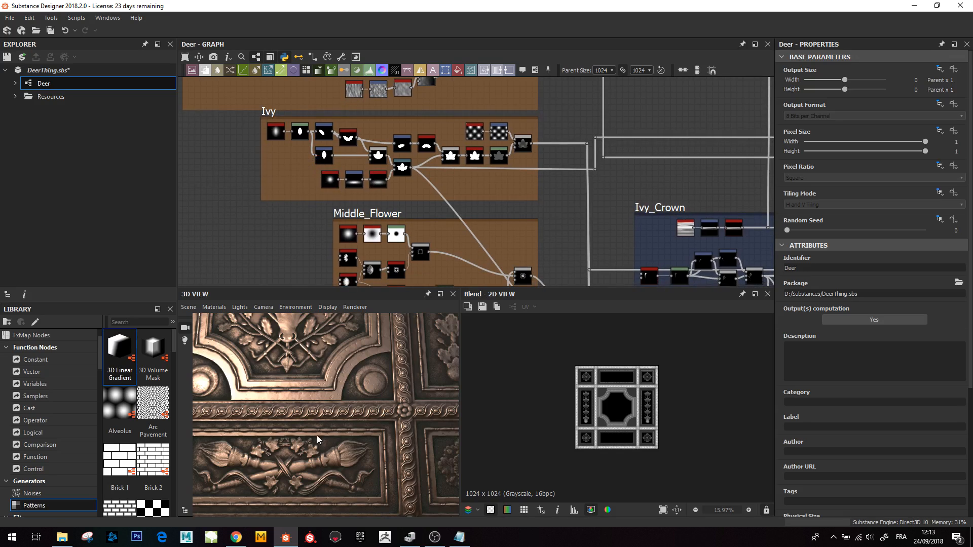
middle_click_drag(322, 458, 300, 440)
scroll(335, 438, "up", 3)
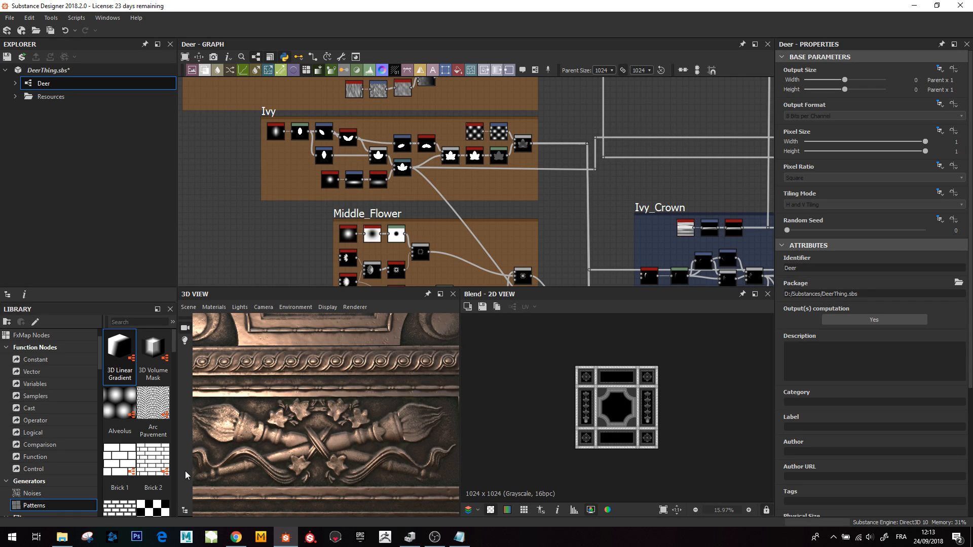
middle_click_drag(203, 423, 268, 452)
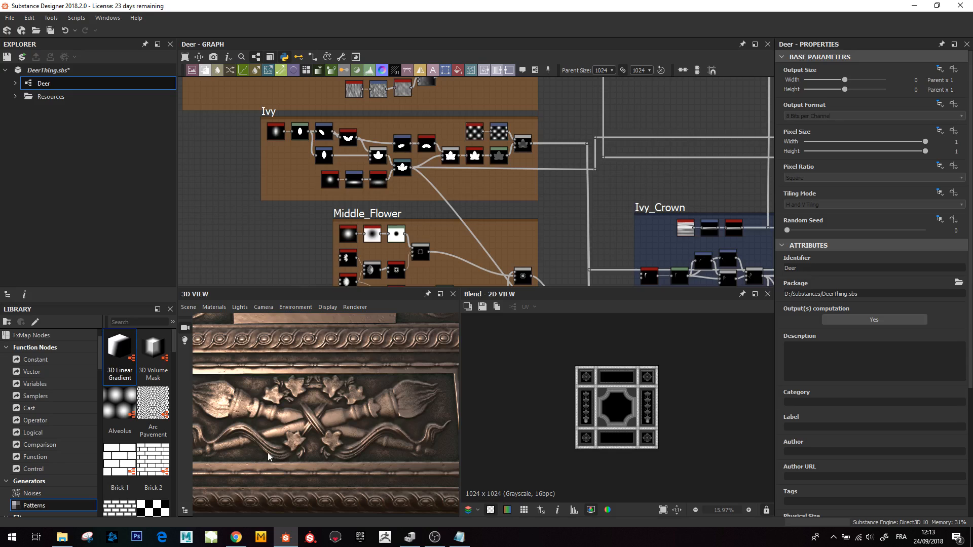
scroll(345, 429, "down", 2)
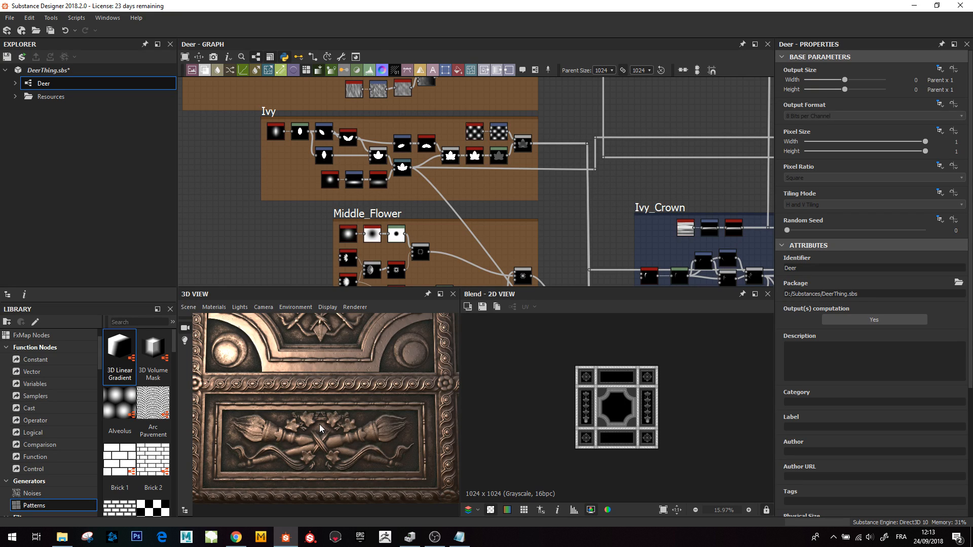
- Open the Torches frame and preview Gradient Linear 1 and the Curve shaping it, widening the curve editor
scroll(434, 185, "down", 4)
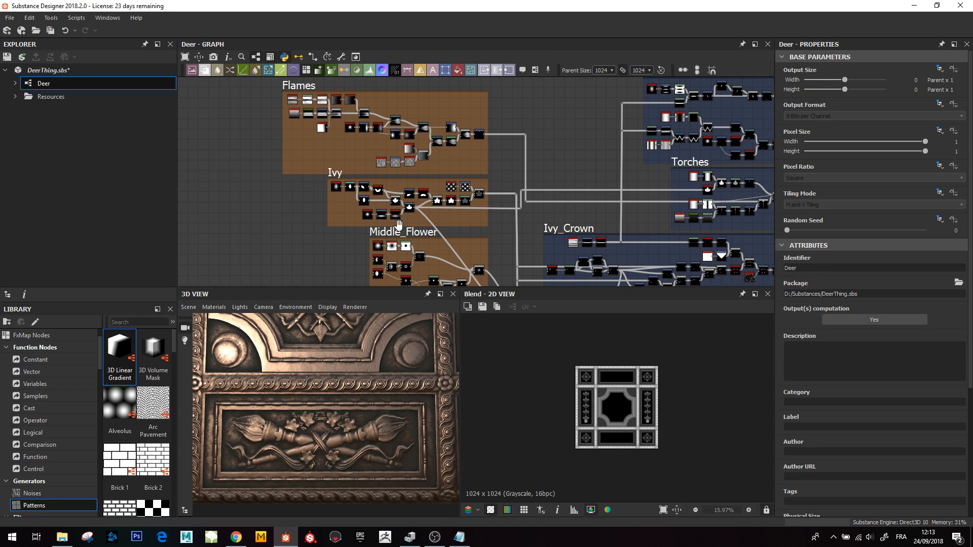
middle_click_drag(532, 218, 326, 136)
middle_click_drag(394, 201, 374, 242)
scroll(479, 143, "up", 5)
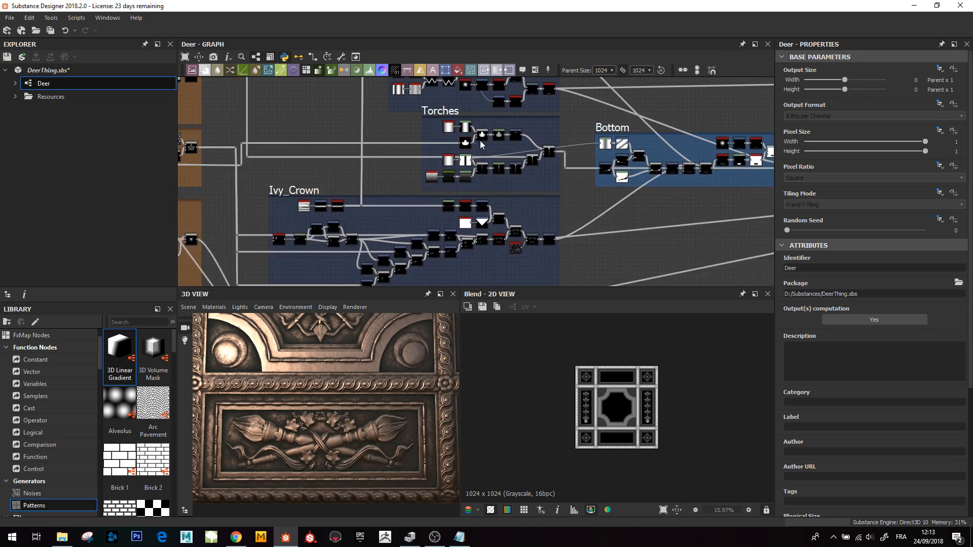
middle_click_drag(463, 202, 426, 239)
scroll(427, 238, "up", 3)
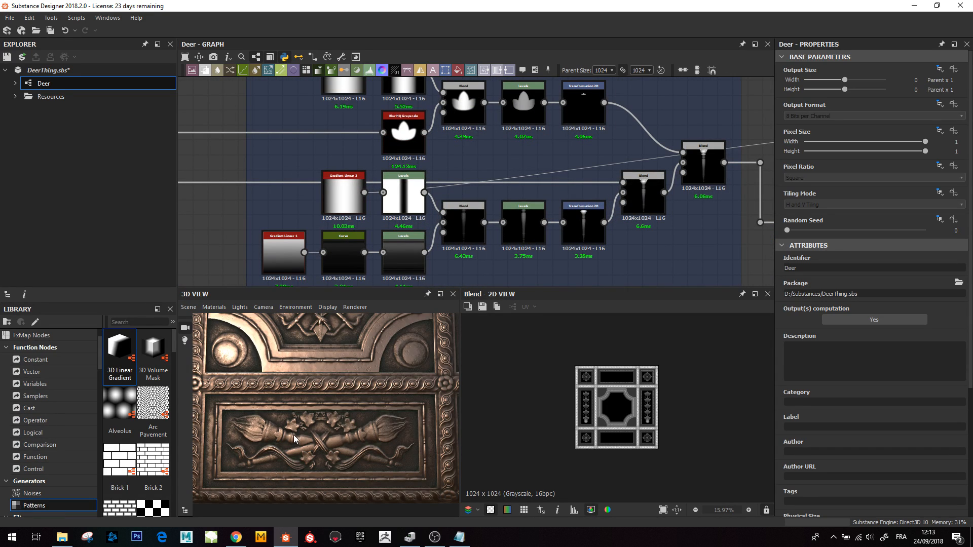
double_click(290, 255)
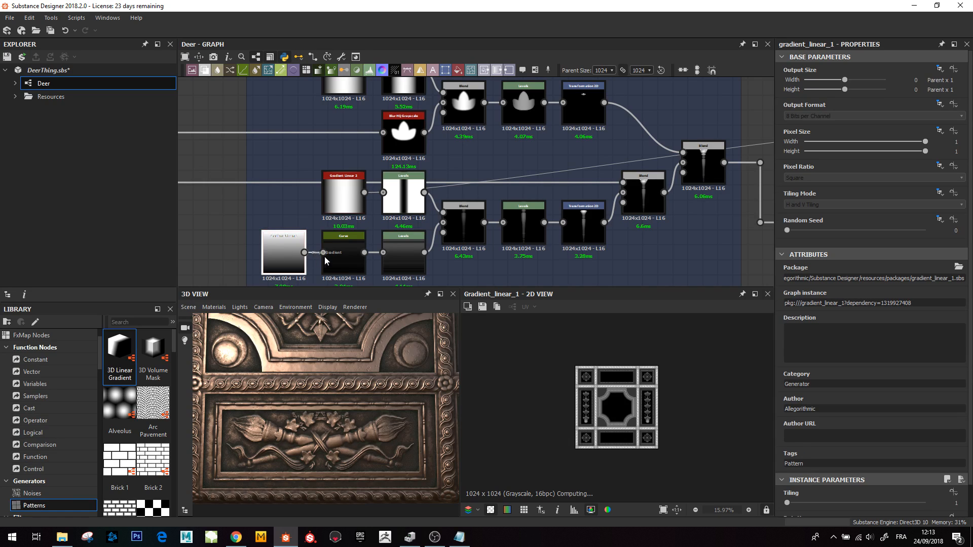
double_click(344, 253)
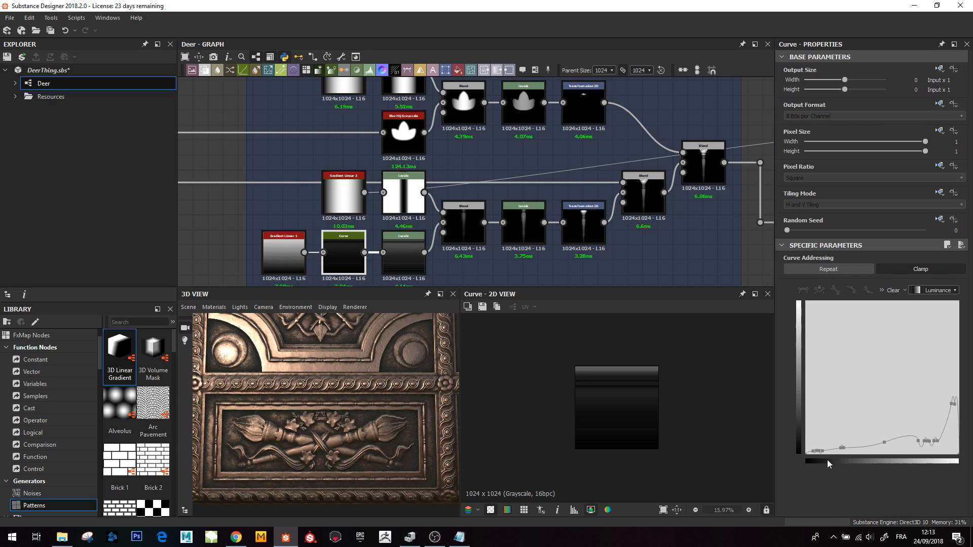
left_click_drag(775, 419, 640, 419)
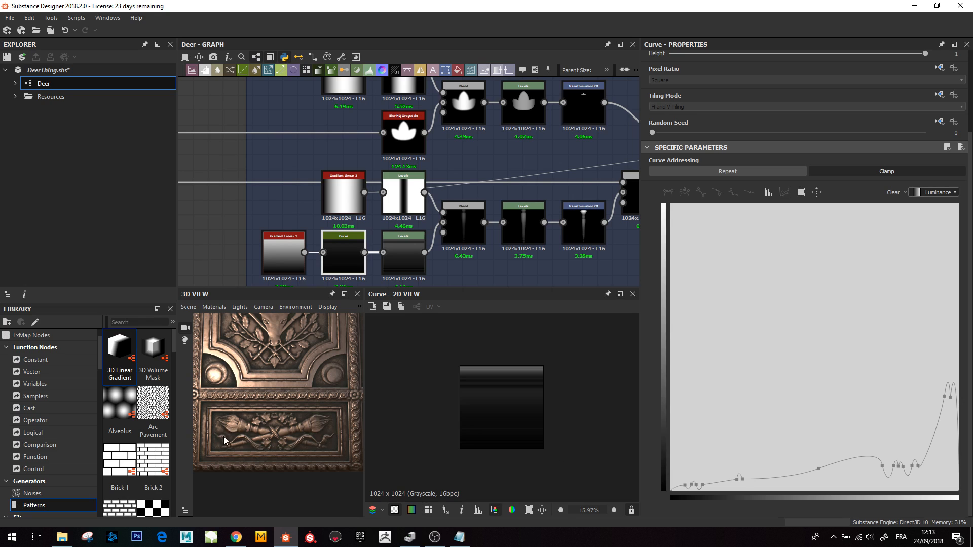
scroll(300, 432, "up", 5)
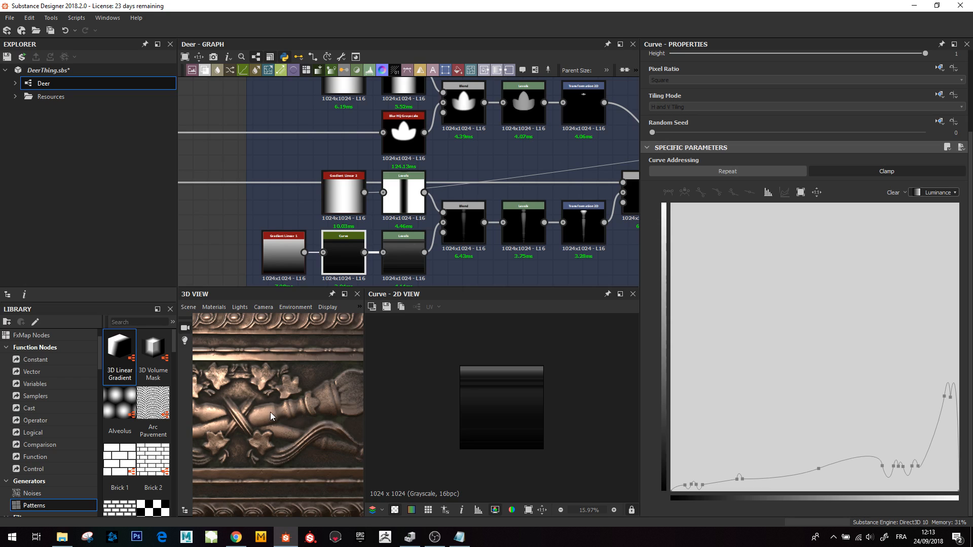
middle_click_drag(403, 242, 374, 249)
- Preview Gradient Linear 2, the Levels turning it into a vertical stripe, and the Subtract Blend forming the torch handle
double_click(314, 203)
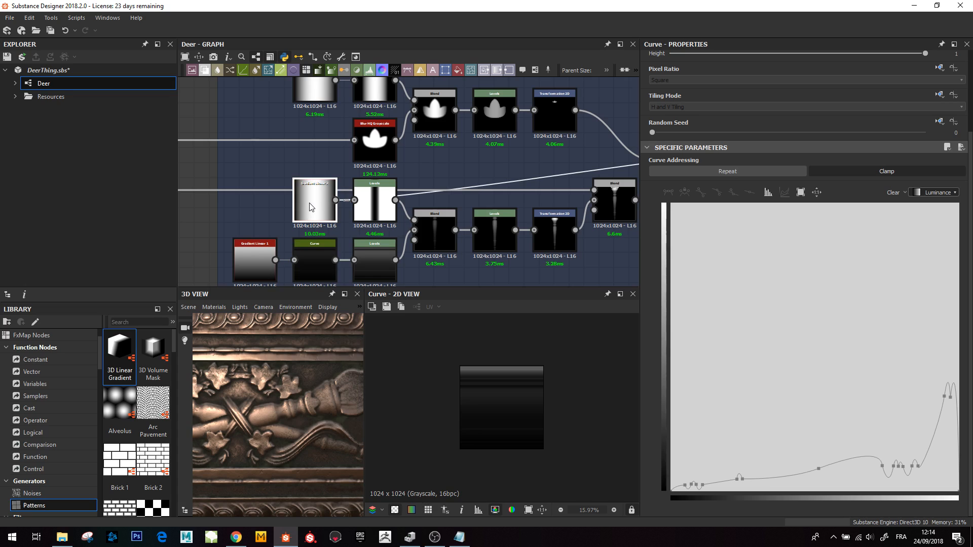
double_click(375, 203)
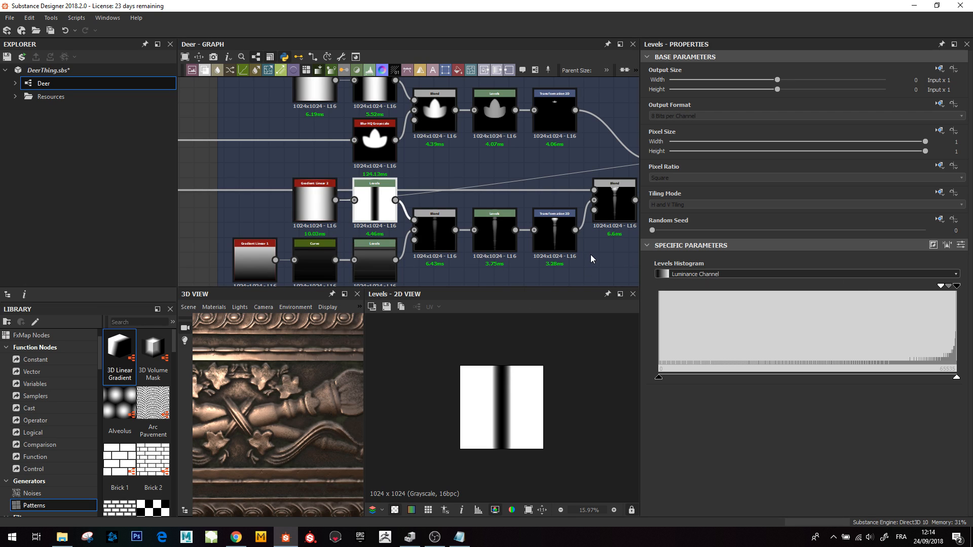
double_click(431, 237)
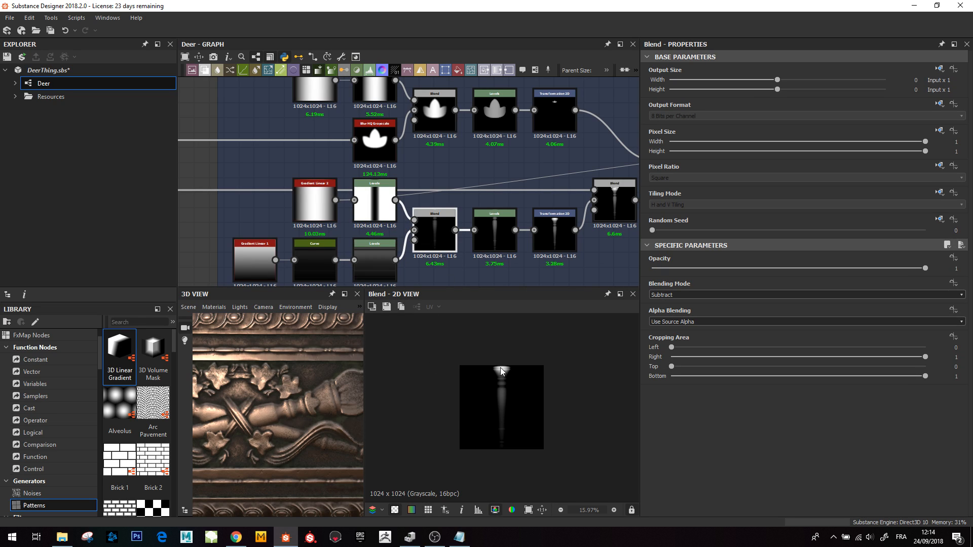
scroll(501, 391, "up", 1)
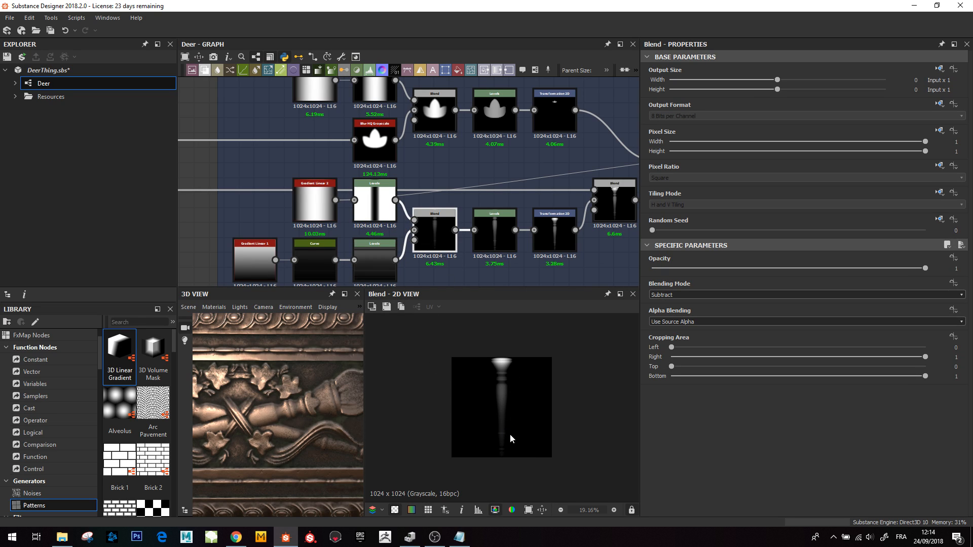
scroll(509, 433, "up", 2)
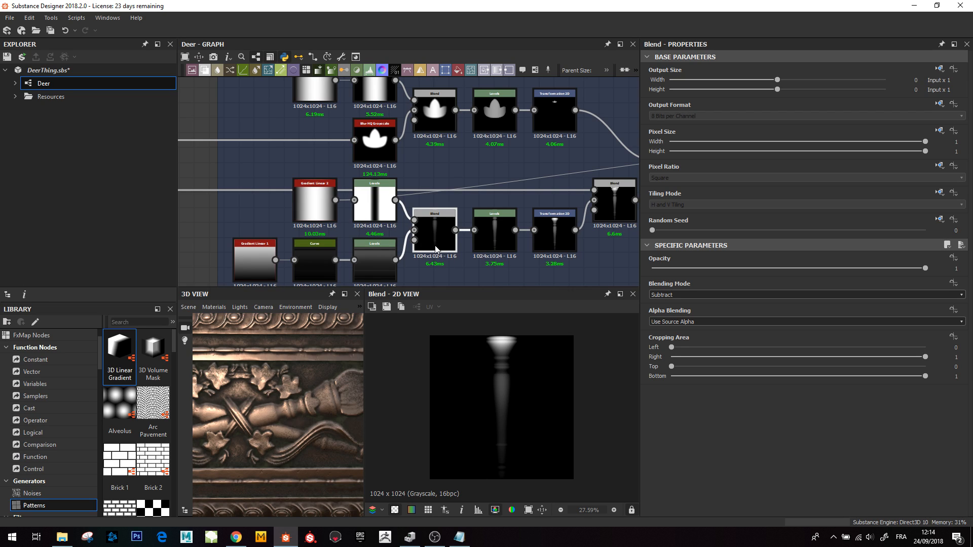
- Preview the handle's Levels, the Transformation 2D offsetting it, and the Max (Lighten) Blend adding the flame on top
middle_click_drag(434, 245, 390, 247)
left_click(415, 243)
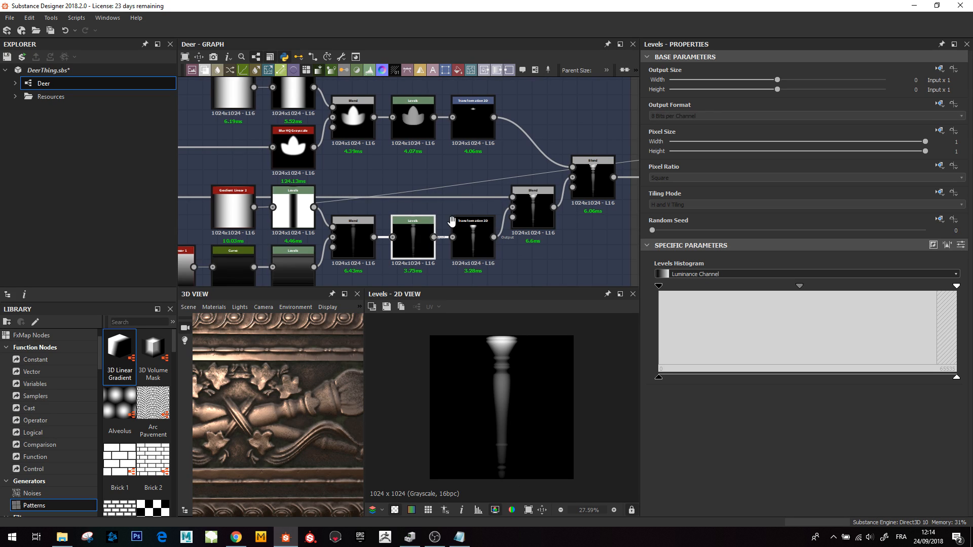
middle_click_drag(473, 238, 453, 241)
left_click(452, 241)
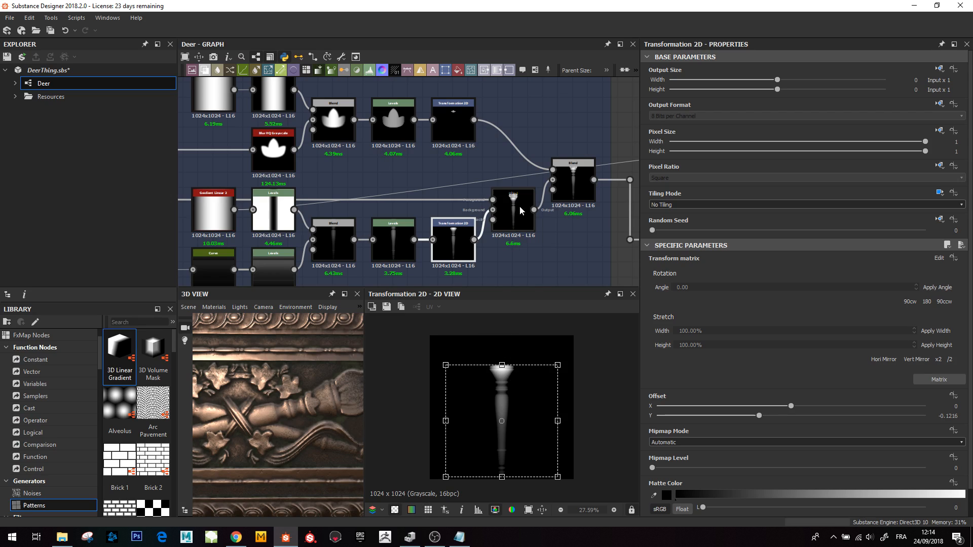
middle_click_drag(549, 169, 524, 179)
left_click(489, 223)
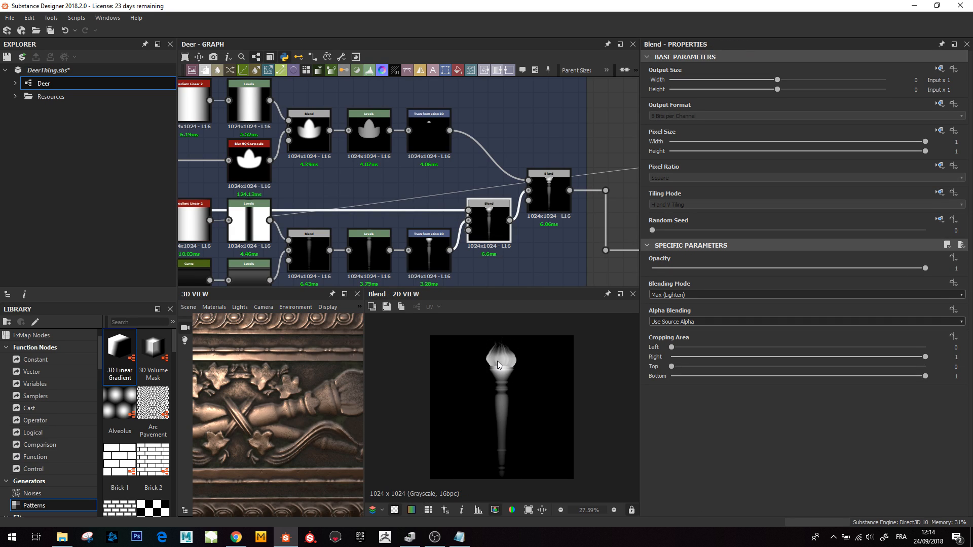
scroll(497, 360, "down", 2)
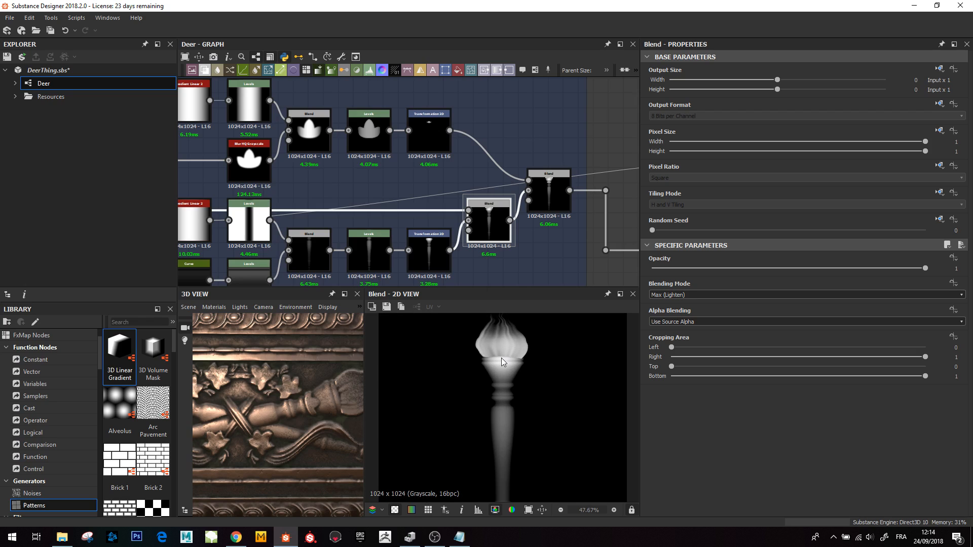
- Move from the torch preview to the Flames frame and preview its Anisotropic Noise node
scroll(314, 425, "down", 3)
middle_click_drag(314, 426, 351, 424)
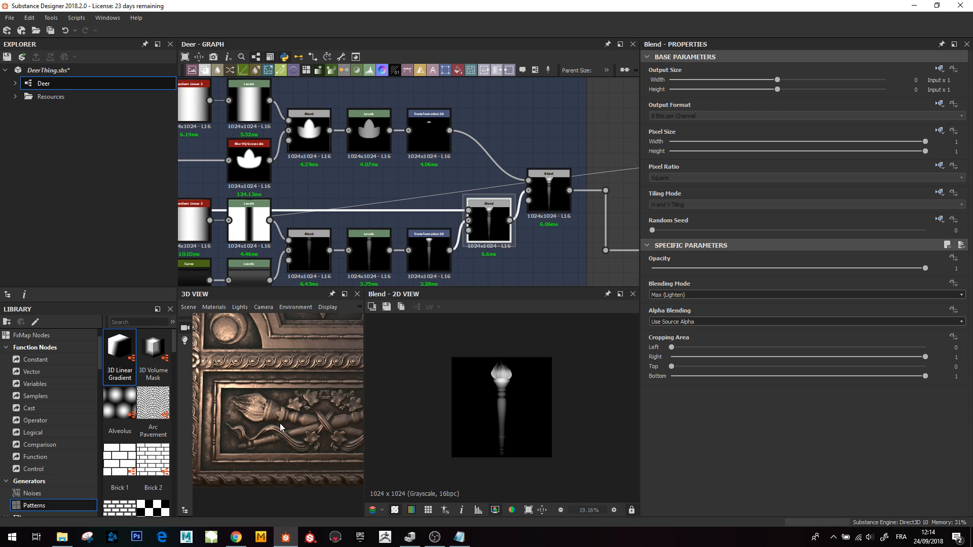
scroll(390, 192, "down", 2)
middle_click_drag(306, 189, 439, 201)
scroll(440, 201, "down", 4)
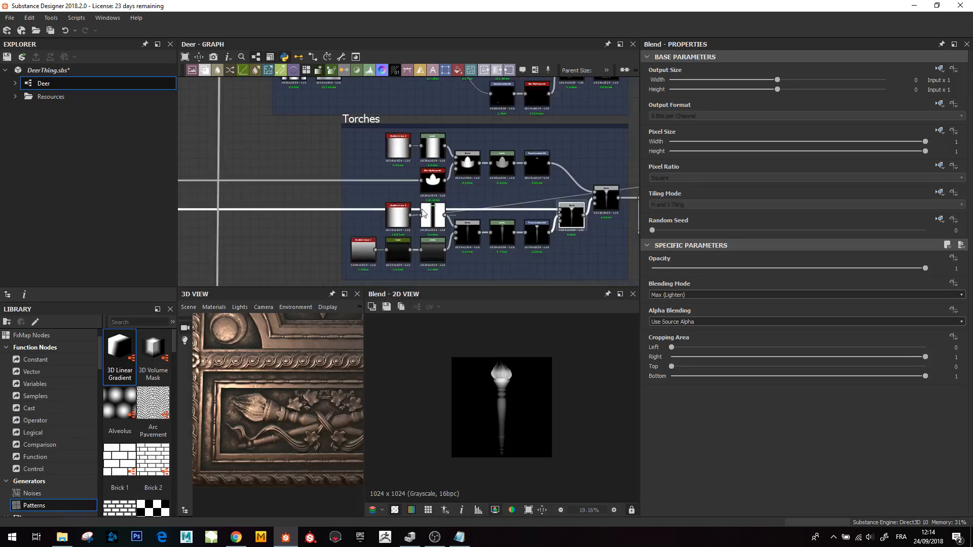
mouse_move(203, 201)
middle_mouse_down()
mouse_move(408, 205)
mouse_move(318, 207)
mouse_move(464, 237)
middle_mouse_up()
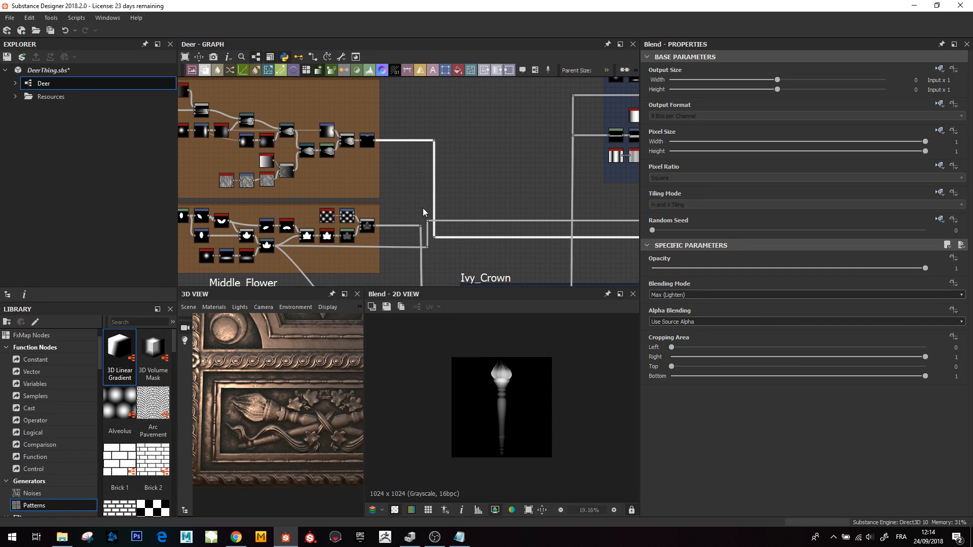
middle_click_drag(218, 123, 408, 174)
scroll(341, 160, "up", 2)
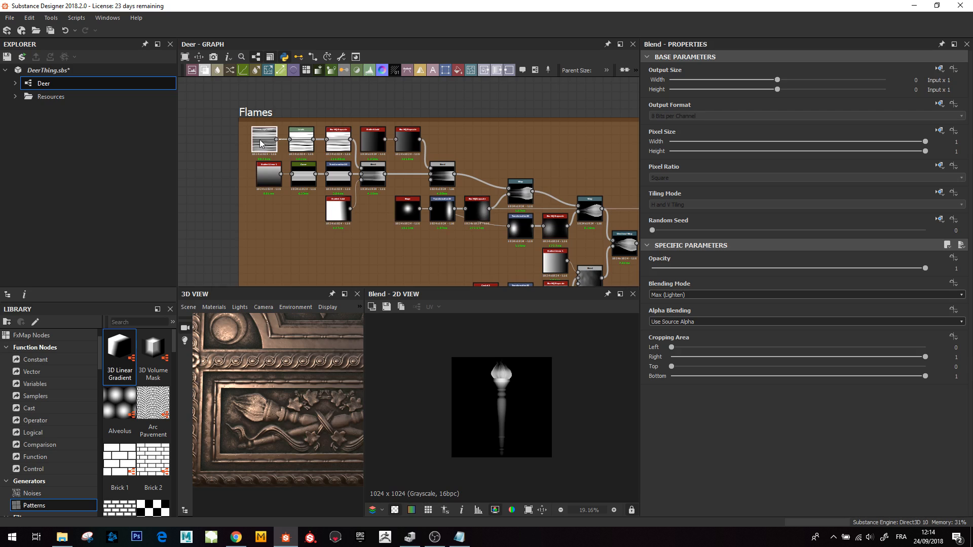
double_click(264, 139)
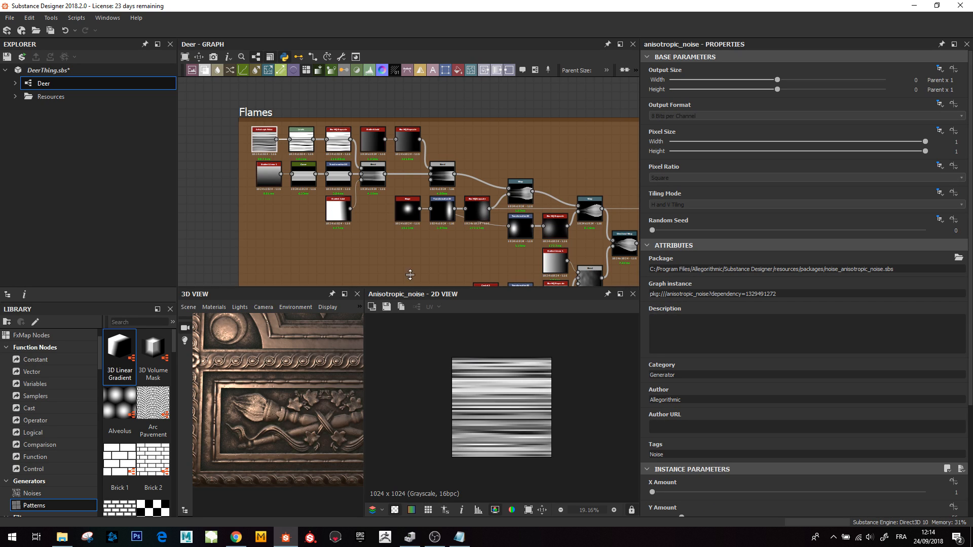
- Preview the Levels, Blur HQ Grayscale and Curve nodes in the flame network's first rows
scroll(298, 134, "up", 2)
double_click(302, 143)
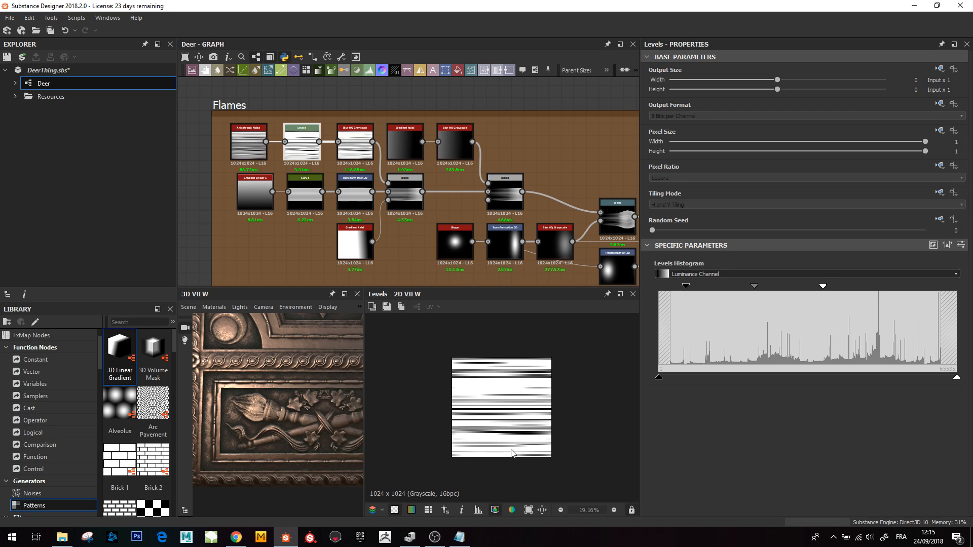
middle_click_drag(343, 198, 289, 190)
double_click(302, 145)
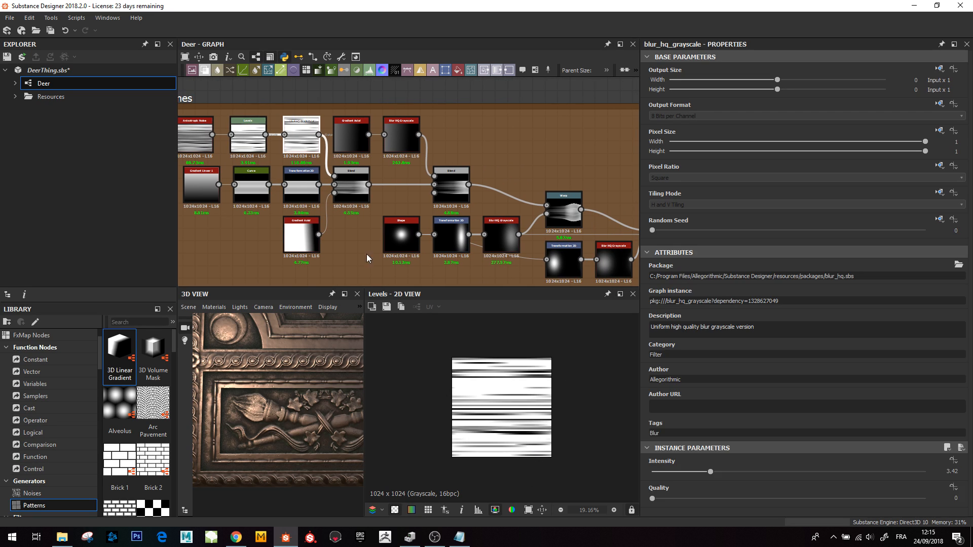
scroll(268, 187, "up", 1)
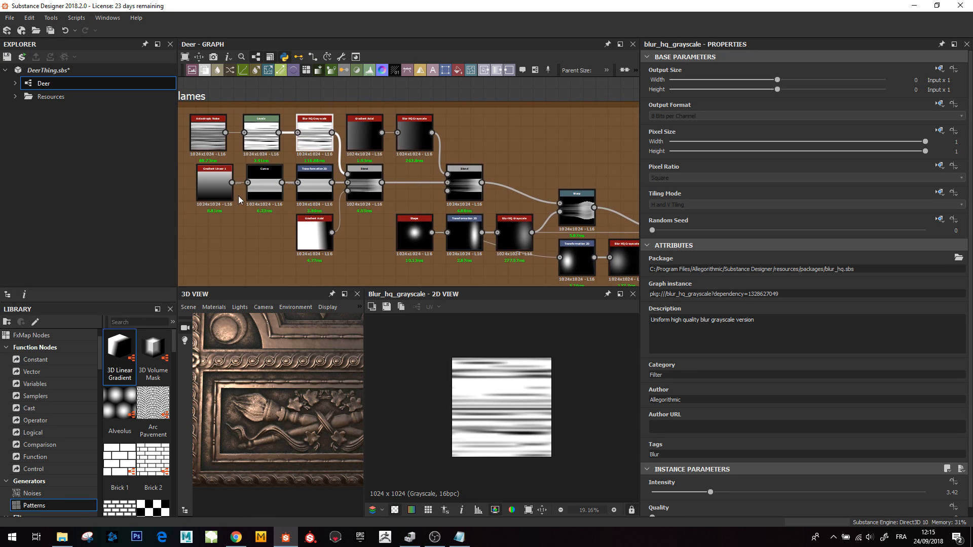
scroll(261, 183, "up", 1)
double_click(272, 183)
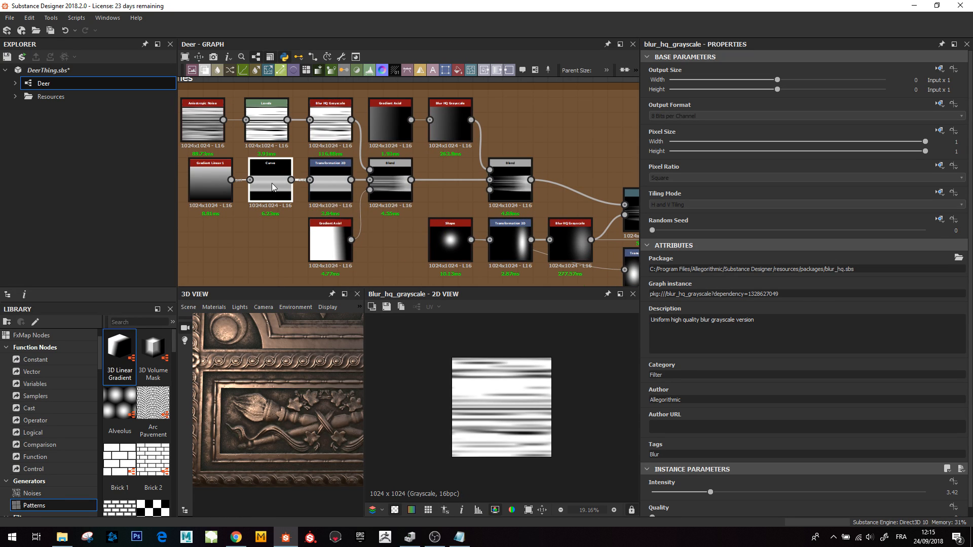
- Compare the Subtract Blend with its Blur HQ Grayscale and Gradient Axial inputs by previewing each
scroll(793, 444, "down", 3)
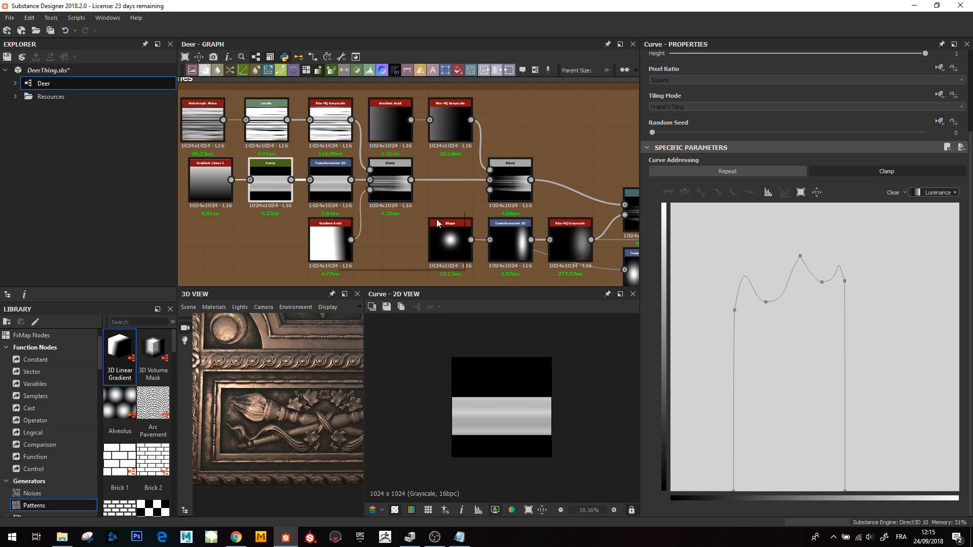
left_click(392, 183)
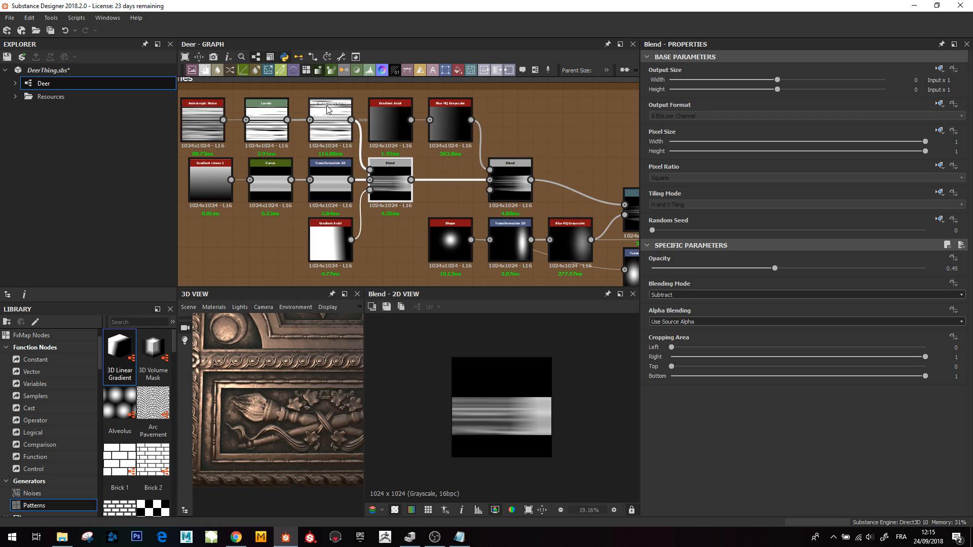
left_click(332, 120)
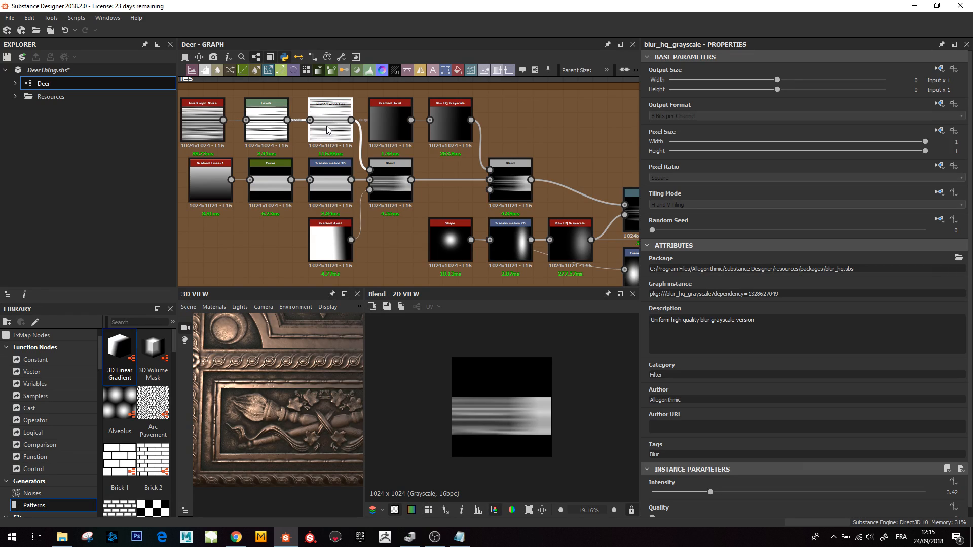
double_click(329, 126)
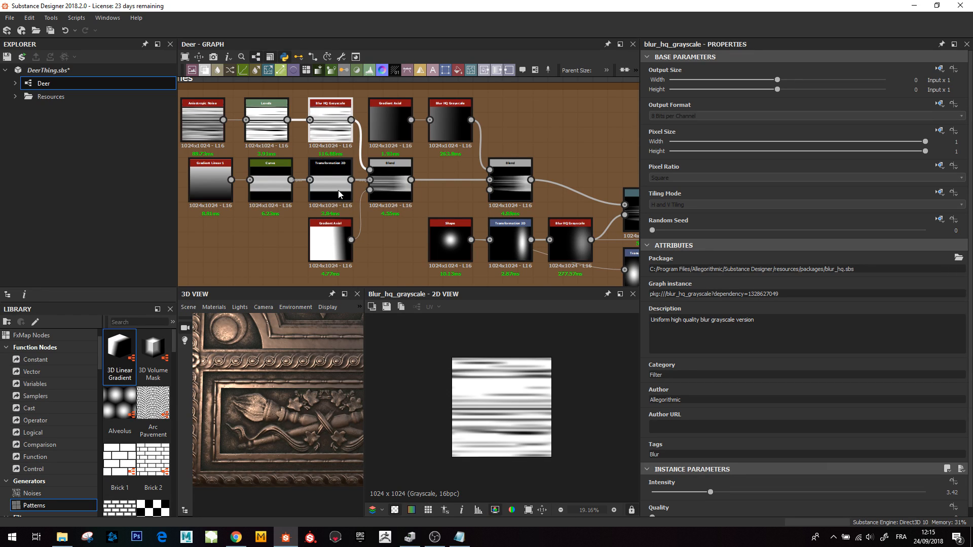
double_click(386, 180)
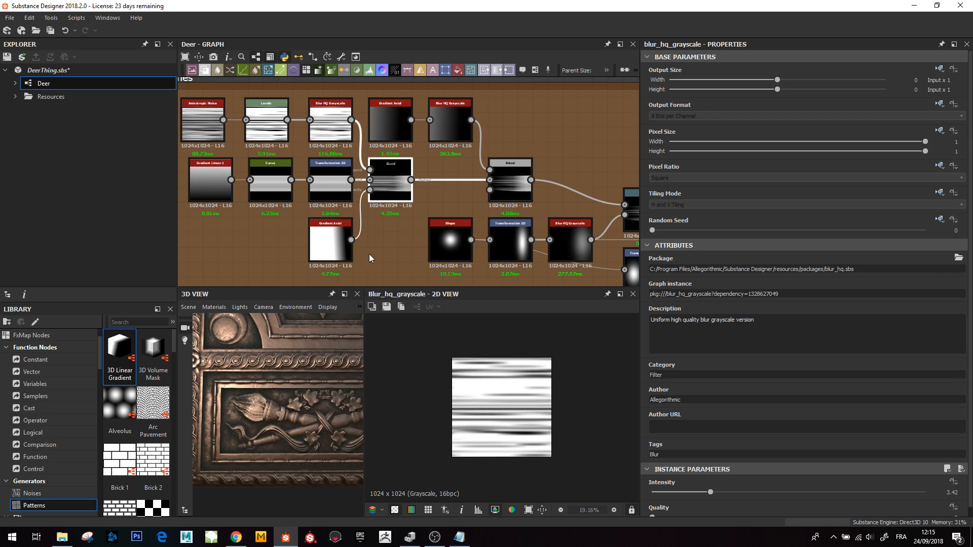
double_click(331, 242)
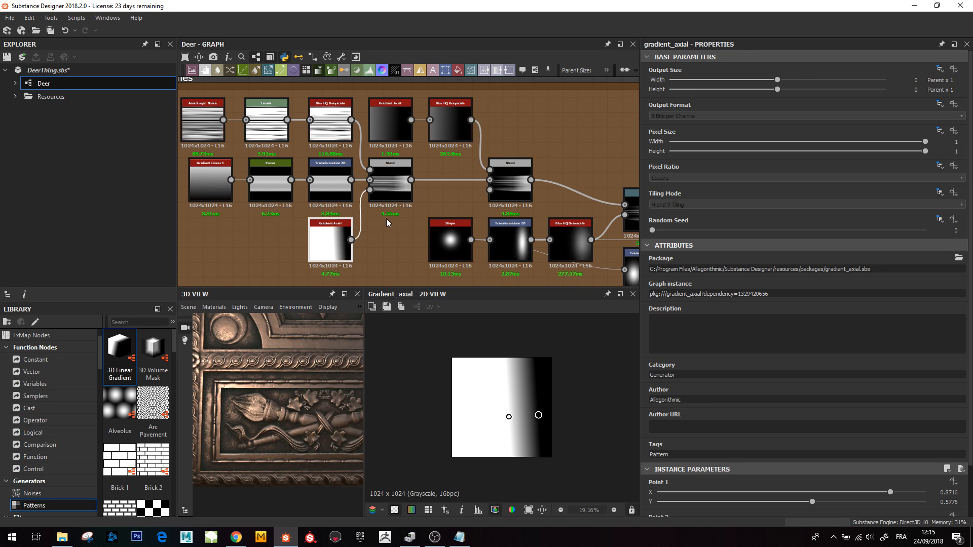
double_click(389, 187)
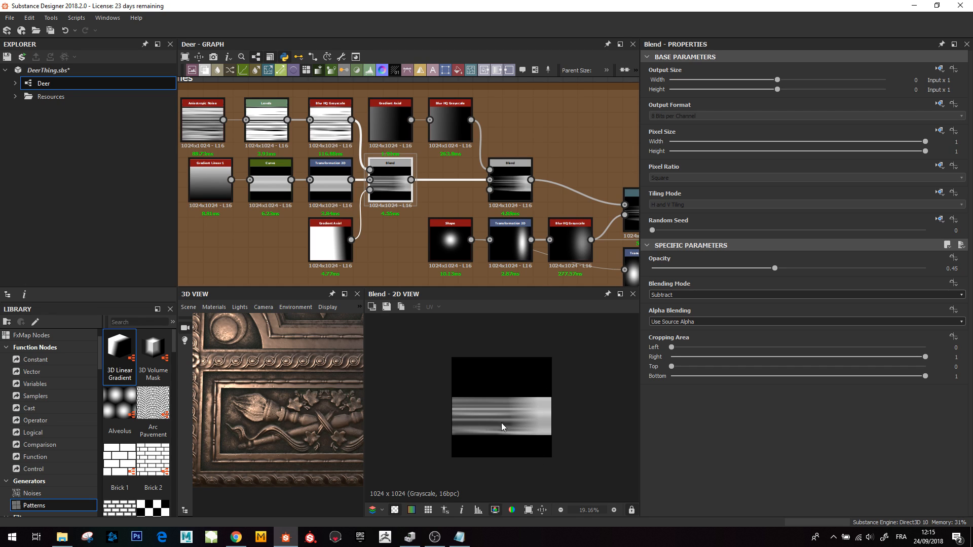
- Preview the second Subtract Blend and the Warp node that distorts the flame streaks
middle_click_drag(407, 137, 335, 154)
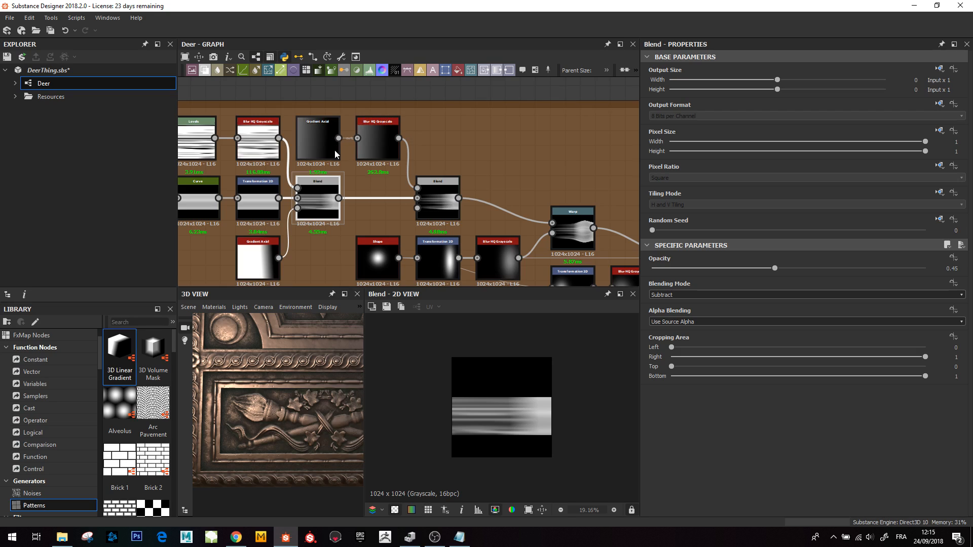
double_click(438, 208)
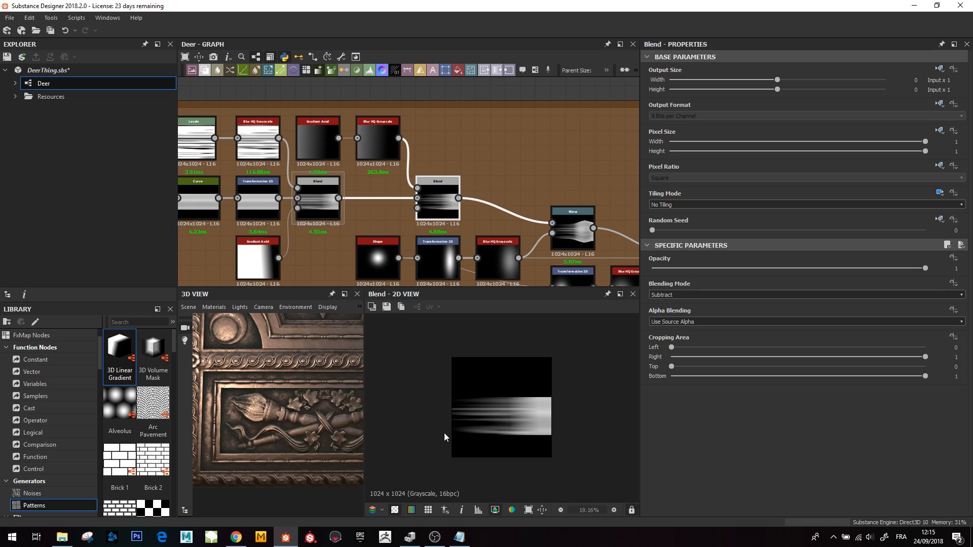
middle_click_drag(453, 157, 499, 137)
scroll(590, 217, "down", 2)
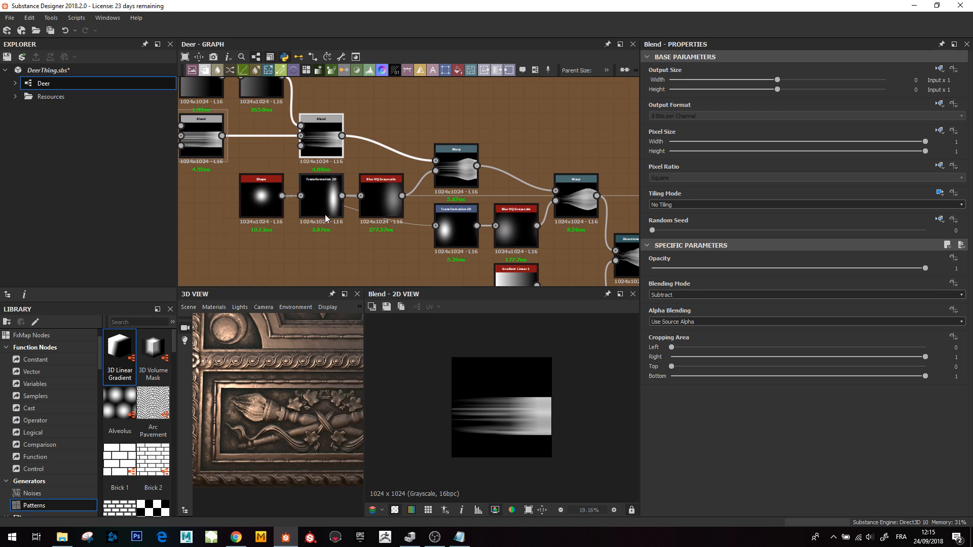
scroll(595, 226, "down", 1)
scroll(594, 222, "down", 1)
middle_click_drag(594, 223, 524, 203)
scroll(486, 195, "up", 2)
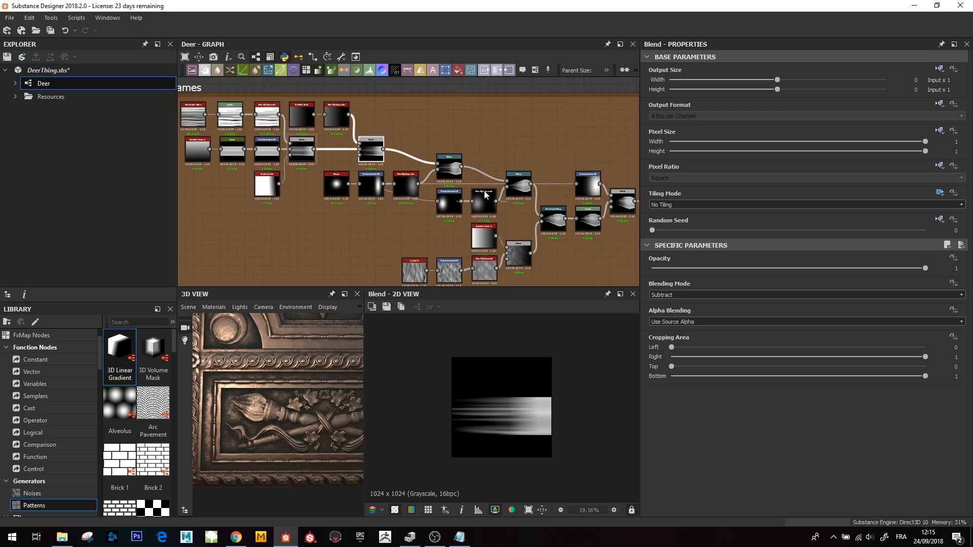
double_click(447, 166)
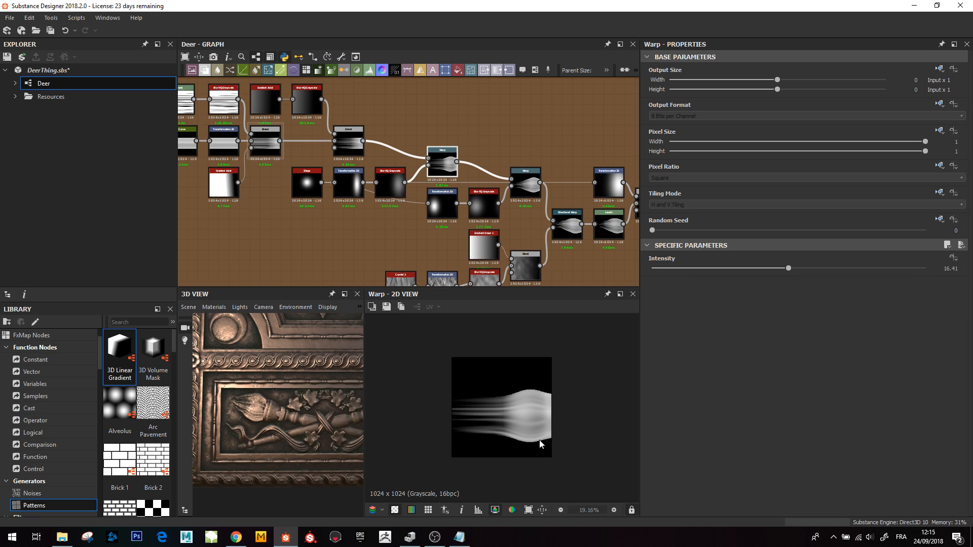
- Select the second Warp node and inspect its Intensity setting
middle_click_drag(473, 212, 400, 215)
left_click(449, 191)
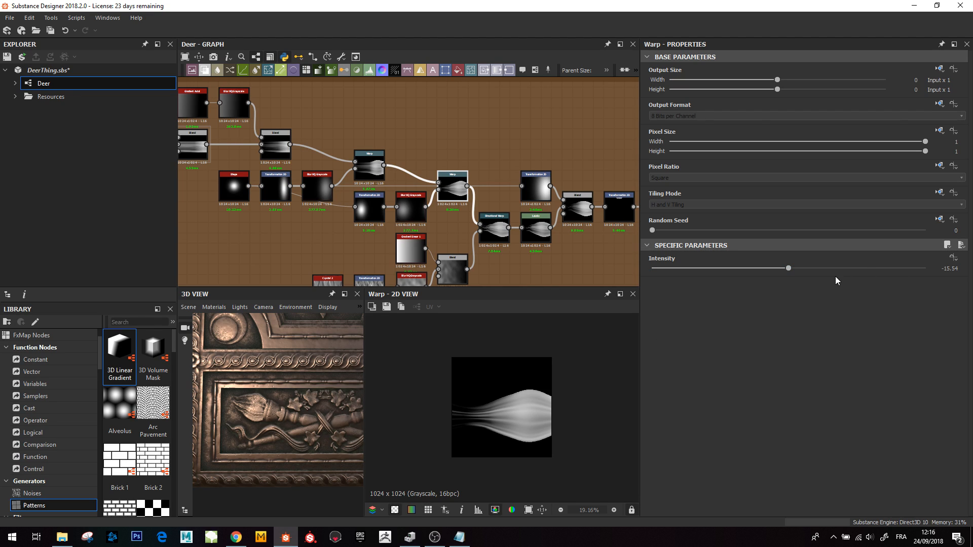
left_click(947, 268)
middle_click_drag(432, 274, 426, 235)
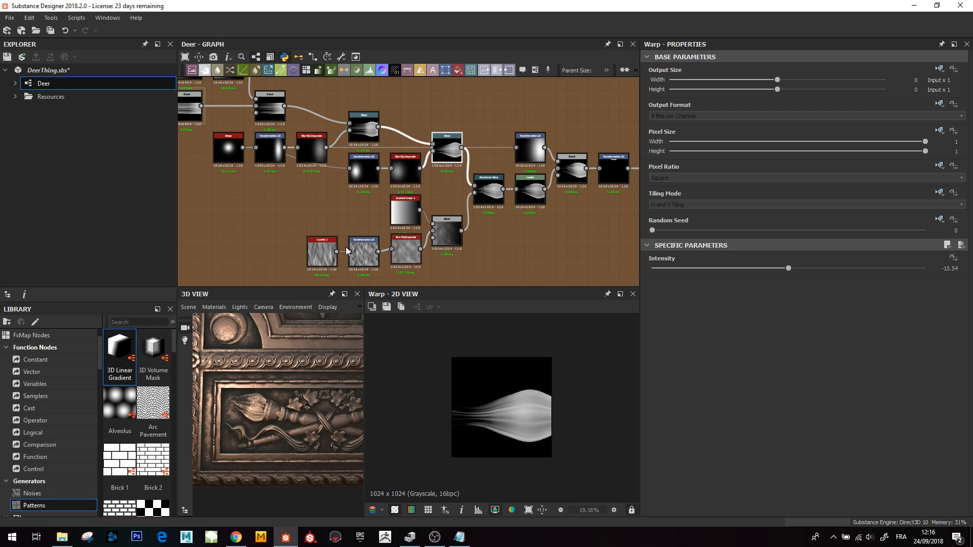
- Preview the Crystal 2 noise and the Directional Warp shaping the flame
double_click(327, 251)
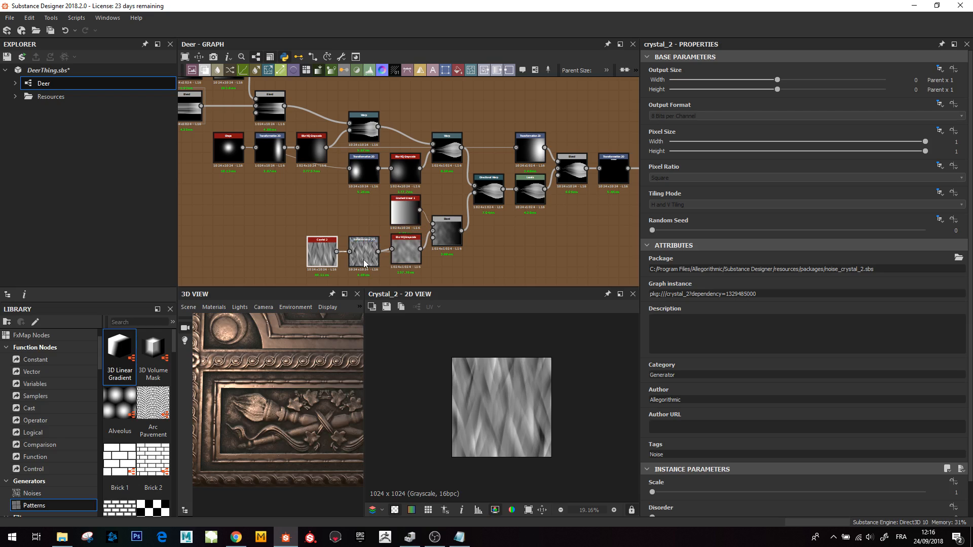
double_click(488, 190)
scroll(470, 421, "up", 3)
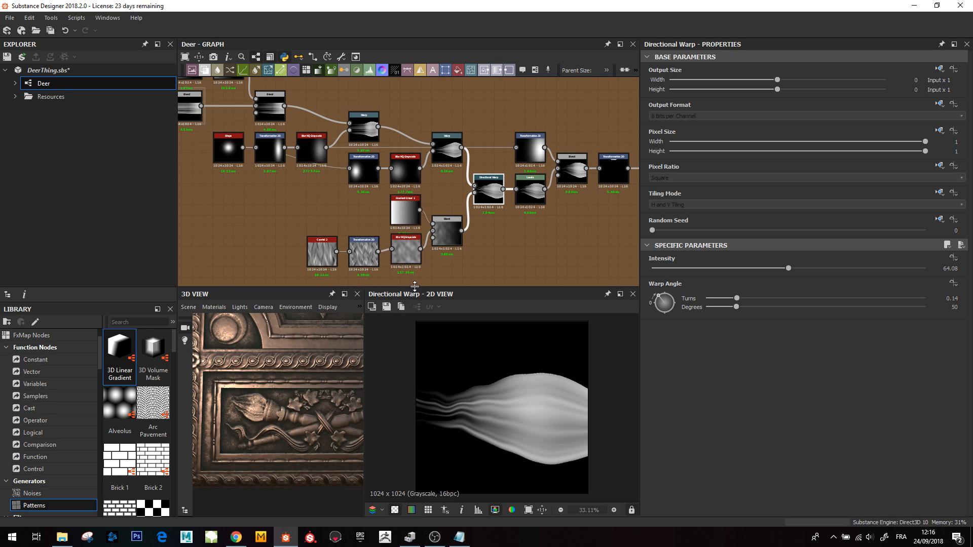
scroll(369, 256, "down", 2)
scroll(372, 257, "up", 3)
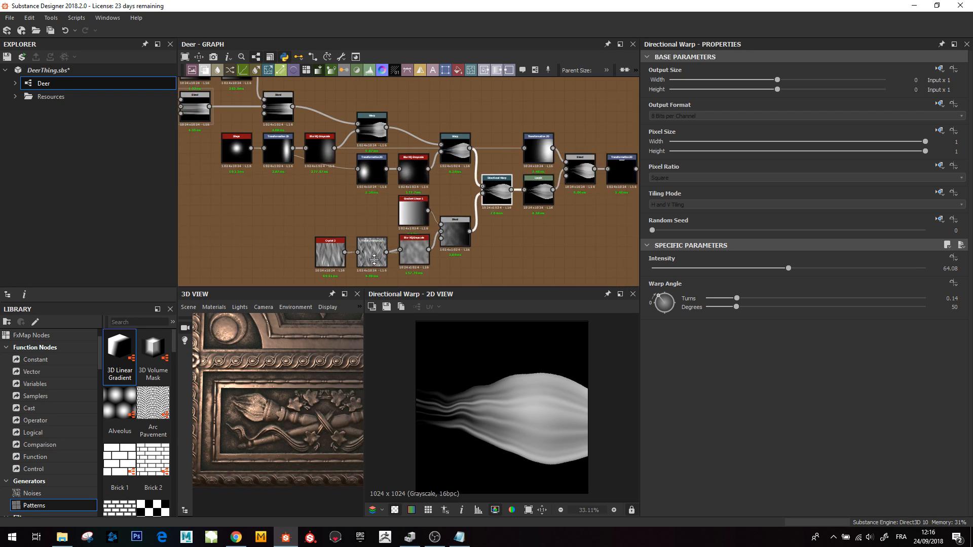
- Preview Gradient Linear 1 and the Multiply Blend driving the Directional Warp, then the Directional Warp again
left_click(431, 247)
double_click(427, 189)
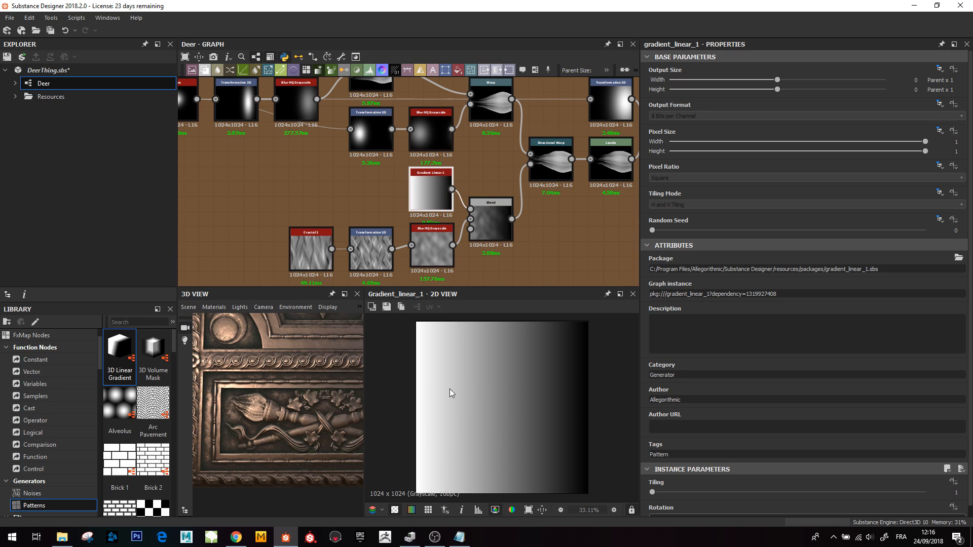
double_click(484, 223)
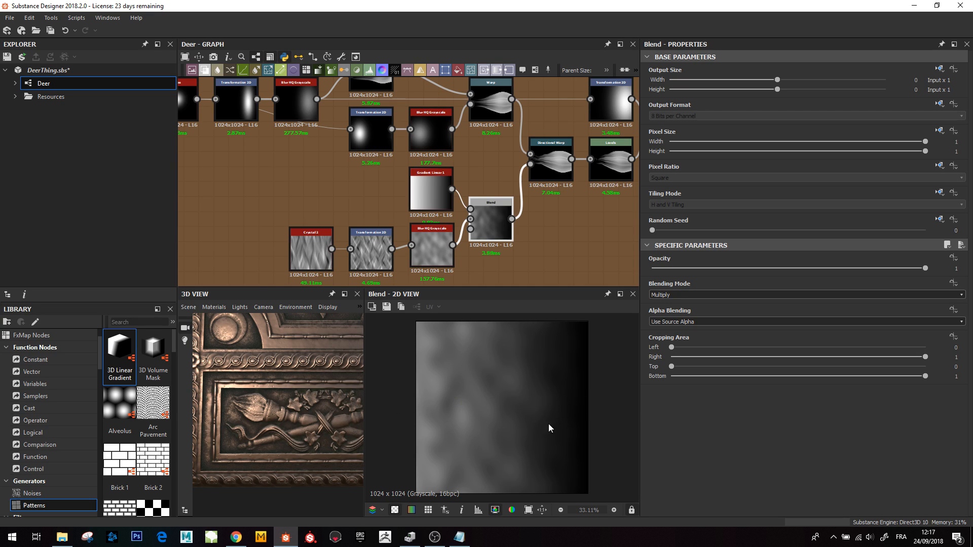
middle_click_drag(560, 159, 507, 190)
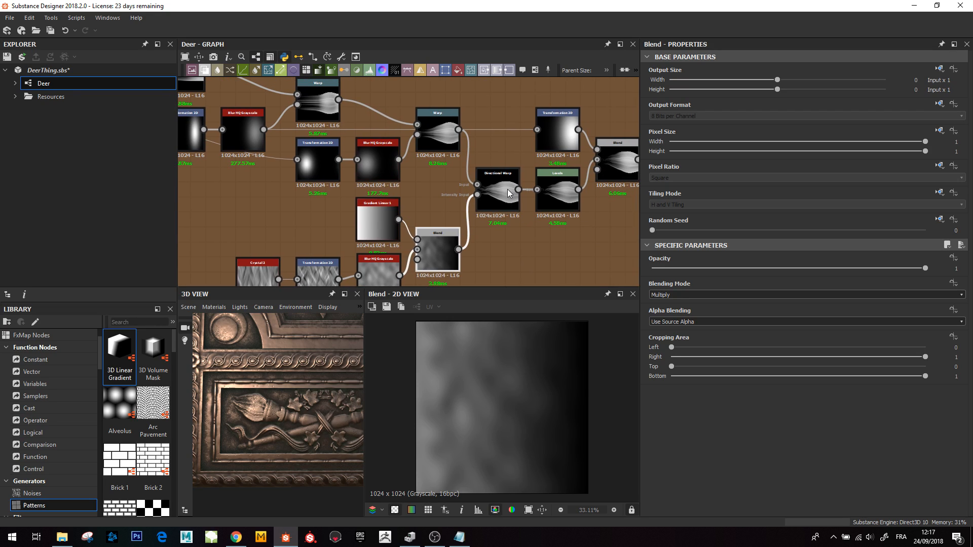
double_click(506, 190)
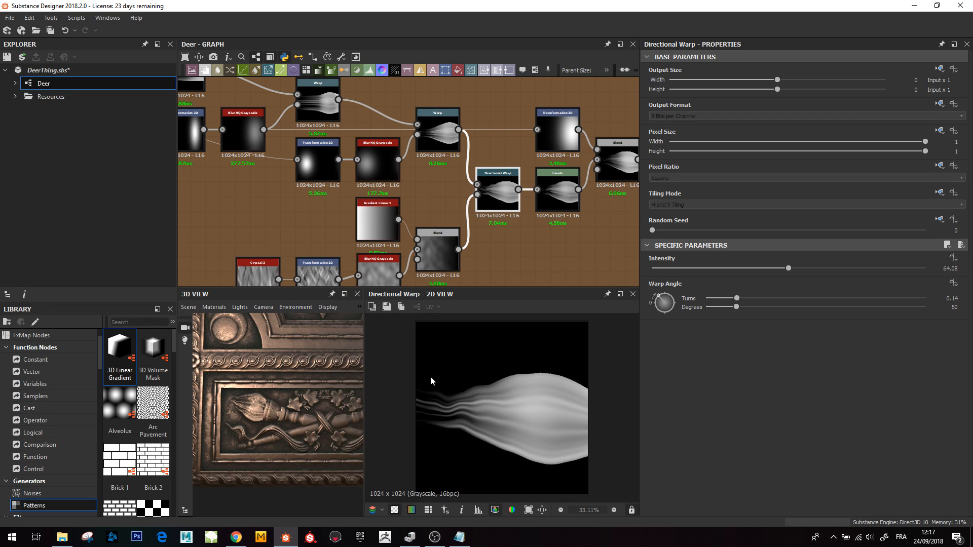
- Preview the Overlay Blend combining the flame layers and the Transformation 2D gradient feeding it
middle_click_drag(554, 188, 403, 254)
double_click(405, 257)
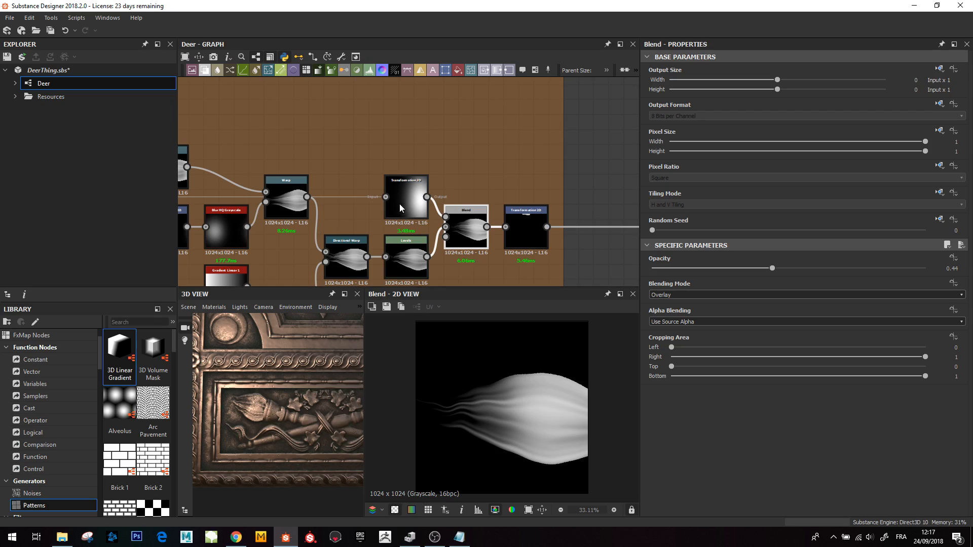
left_click(401, 195)
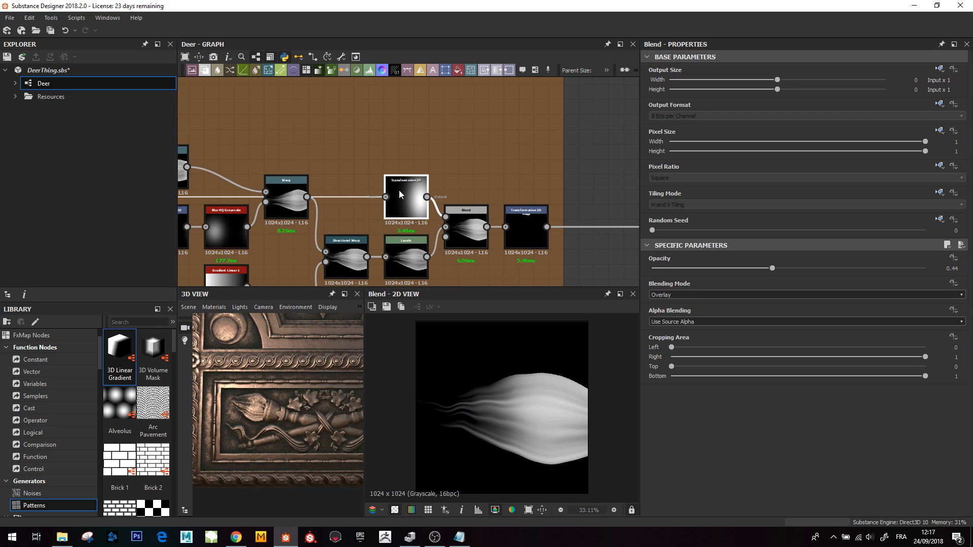
scroll(532, 469, "down", 3)
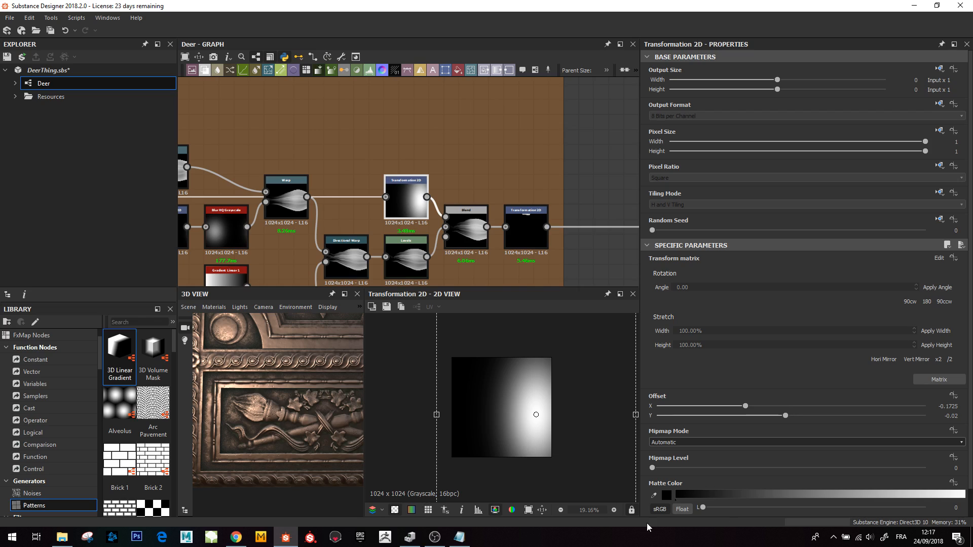
scroll(570, 430, "down", 2)
scroll(537, 419, "up", 3)
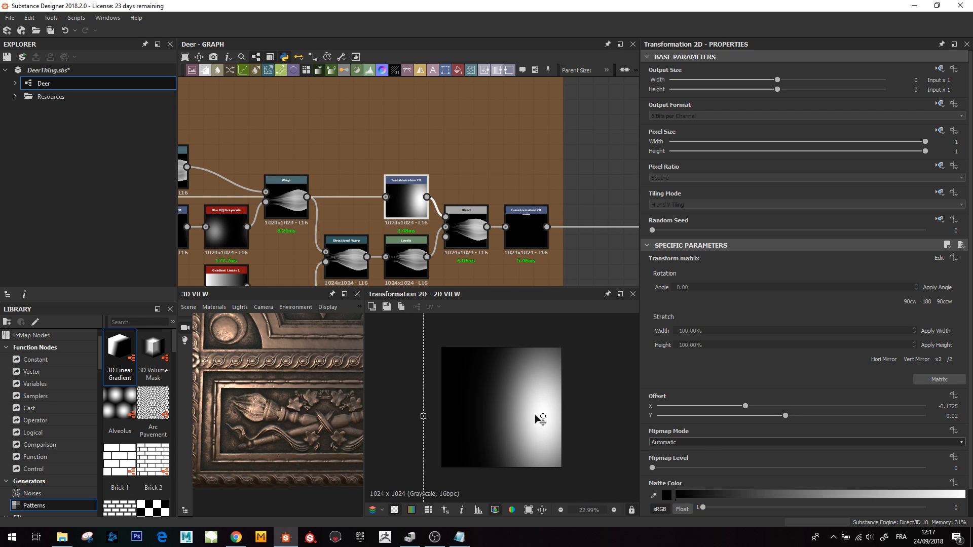
left_click(463, 226)
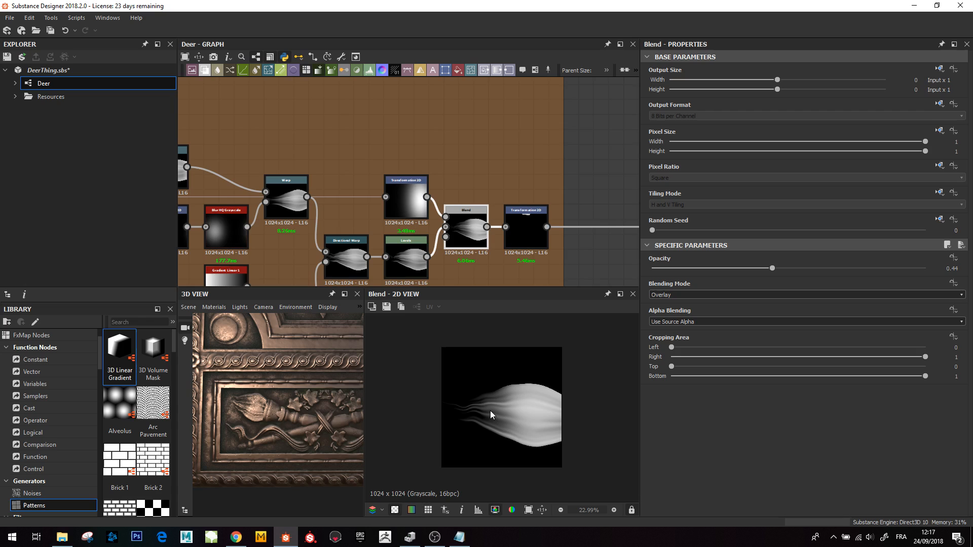
- Preview the final Transformation 2D that positions the flame
left_click(524, 227)
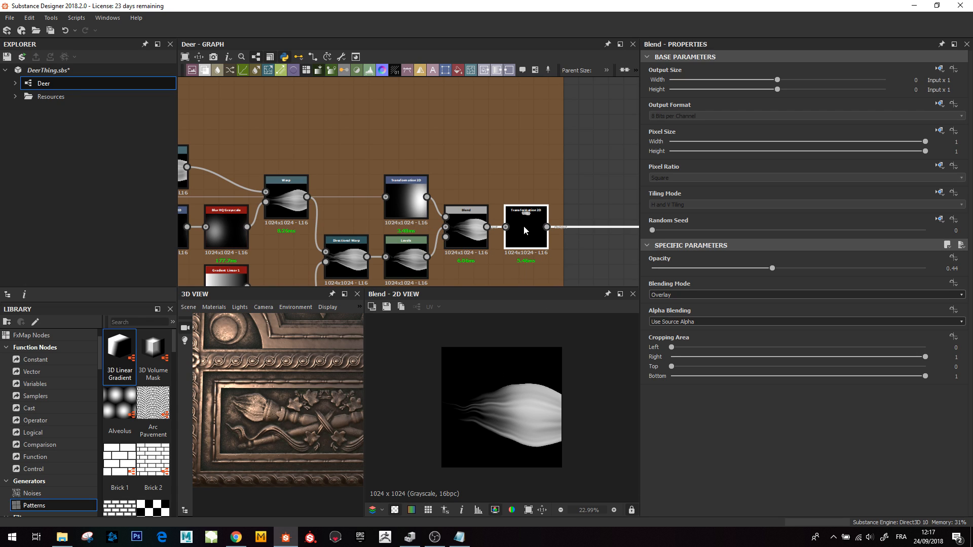
scroll(502, 375, "up", 3)
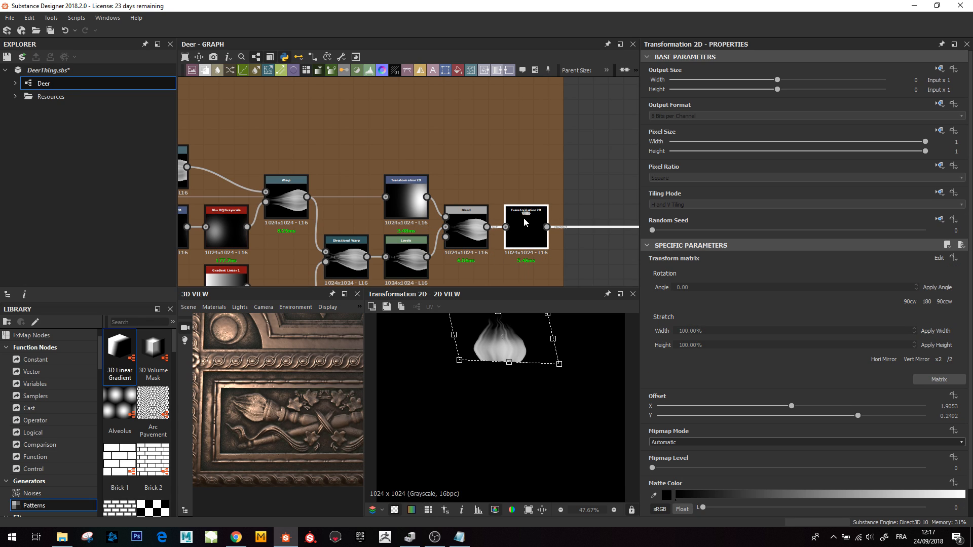
scroll(523, 223, "up", 2)
middle_click_drag(486, 362, 484, 407)
scroll(502, 395, "up", 2)
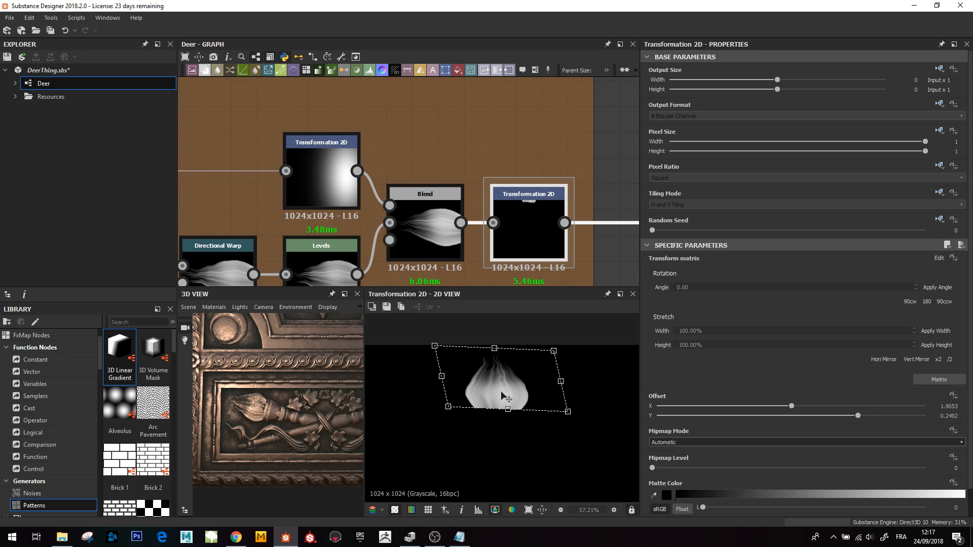
- Pan to the Torches group and preview the Blend merging the torch body with the flame
scroll(529, 218, "down", 3)
scroll(529, 218, "down", 3)
middle_click_drag(554, 222, 310, 144)
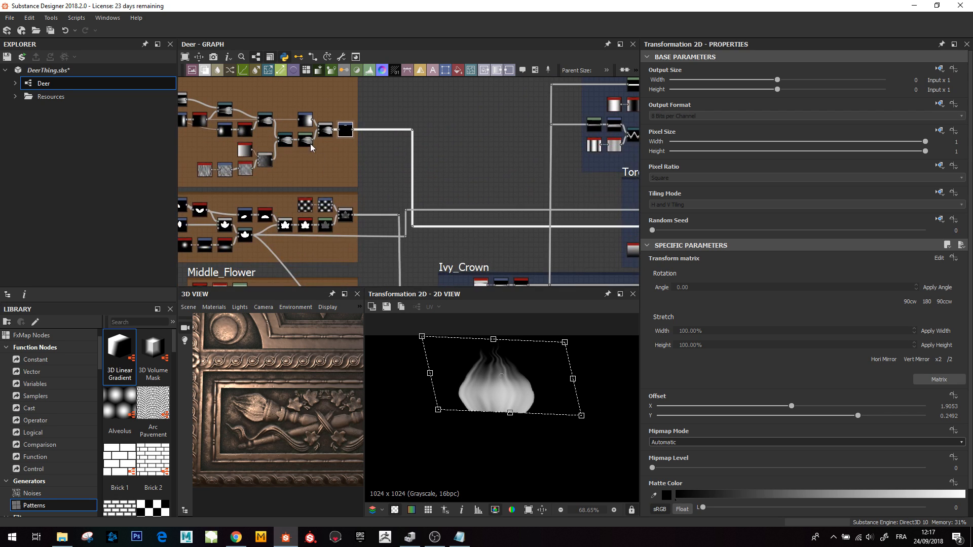
middle_click_drag(432, 149, 438, 76)
middle_click_drag(365, 208, 230, 228)
middle_click_drag(481, 180, 282, 199)
scroll(435, 178, "up", 3)
left_click(458, 181)
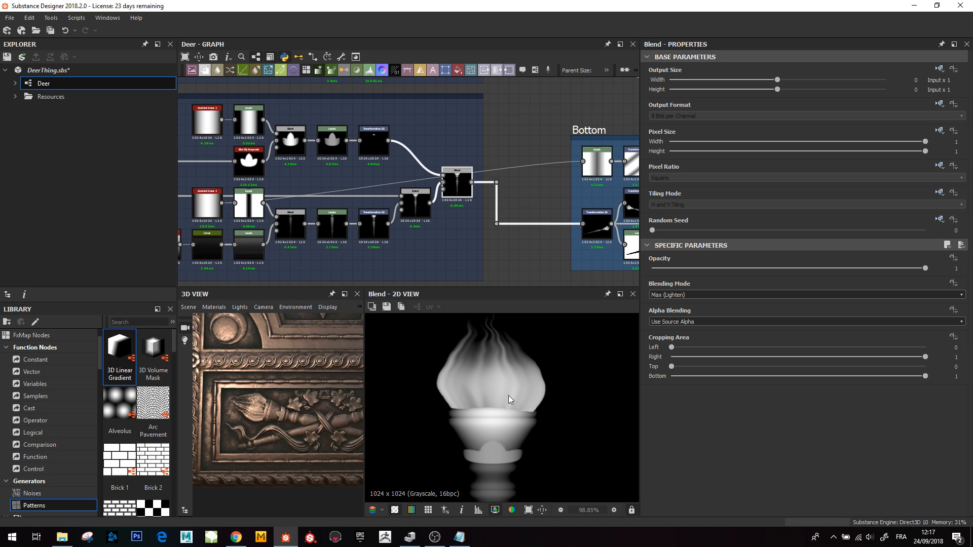
scroll(509, 395, "down", 5)
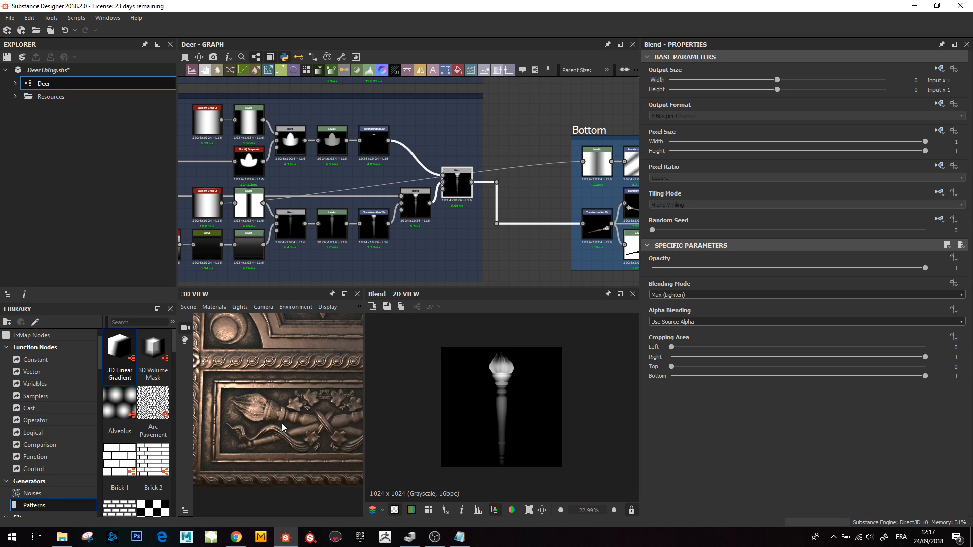
- Preview the Transformation 2D in the Bottom group that rotates the torch diagonally
middle_click_drag(282, 427, 247, 428)
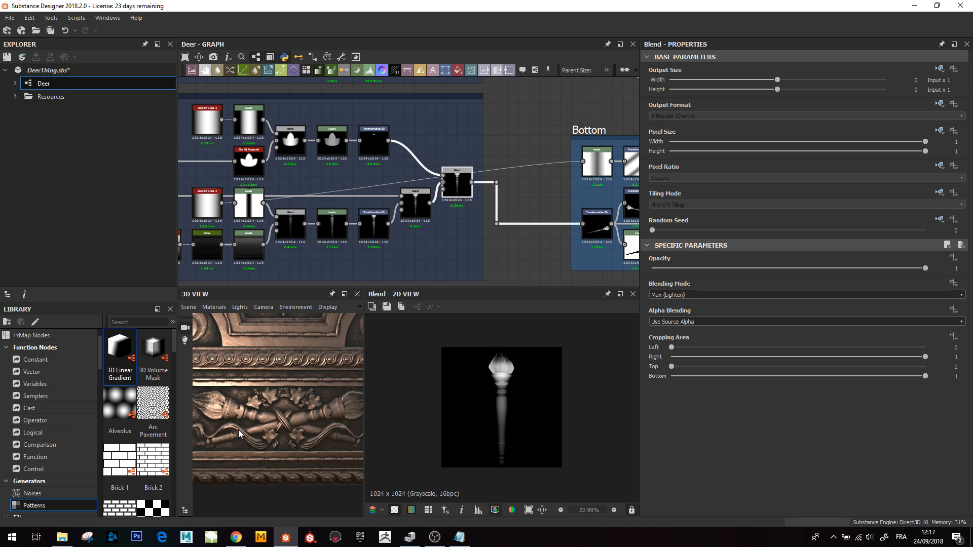
scroll(241, 434, "down", 4)
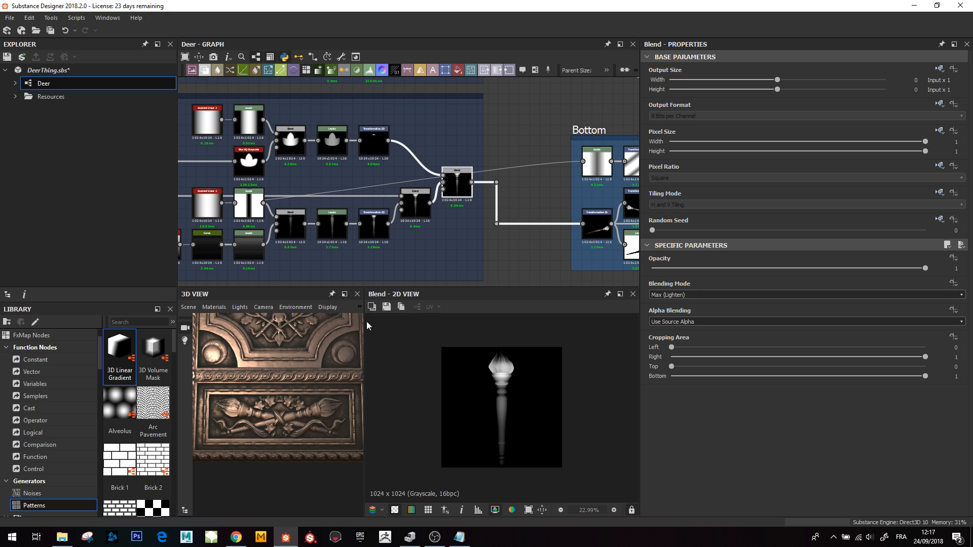
middle_click_drag(497, 243, 292, 235)
left_click(391, 217)
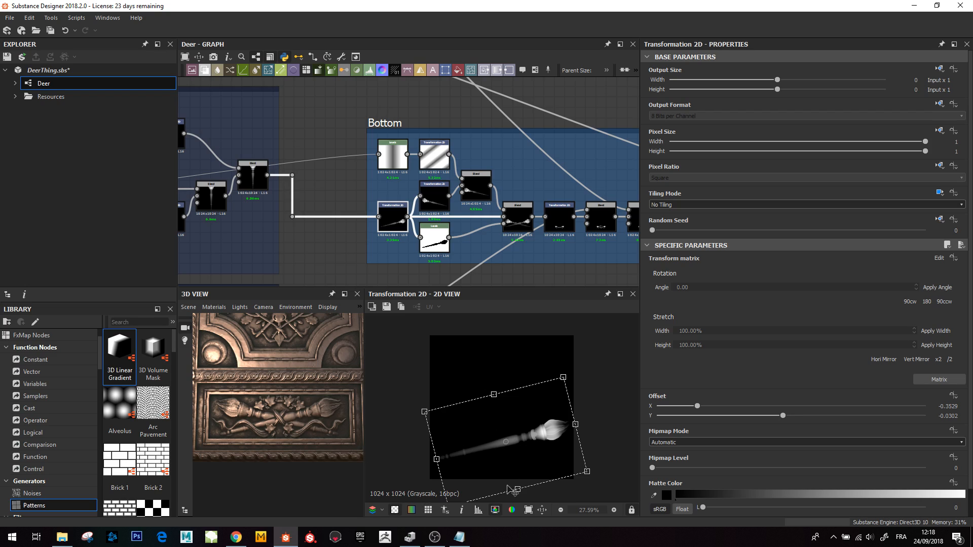
- Preview the Multiply Blend in the Bottom group shaping the single diagonal torch
middle_click_drag(504, 165, 342, 183)
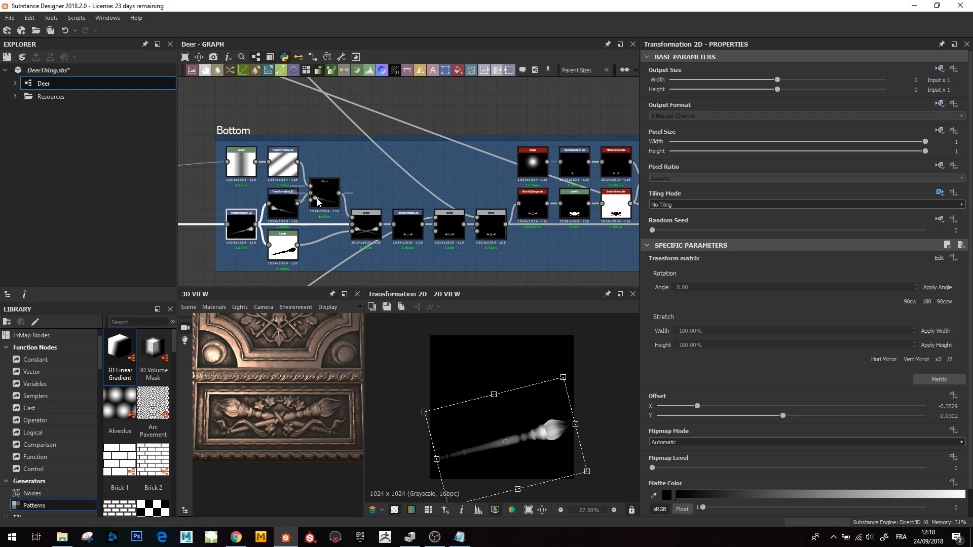
left_click(325, 195)
double_click(326, 195)
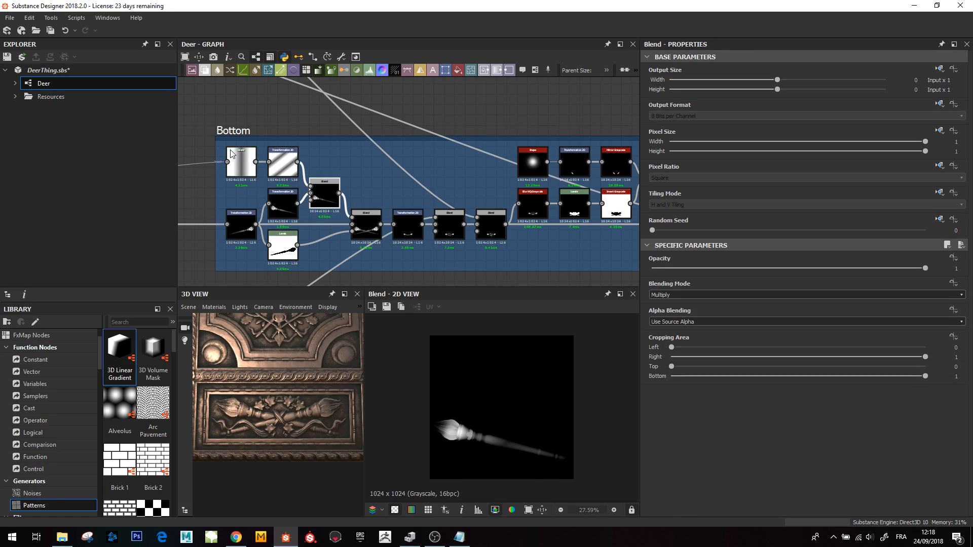
scroll(526, 480, "up", 3)
middle_click_drag(526, 480, 499, 445)
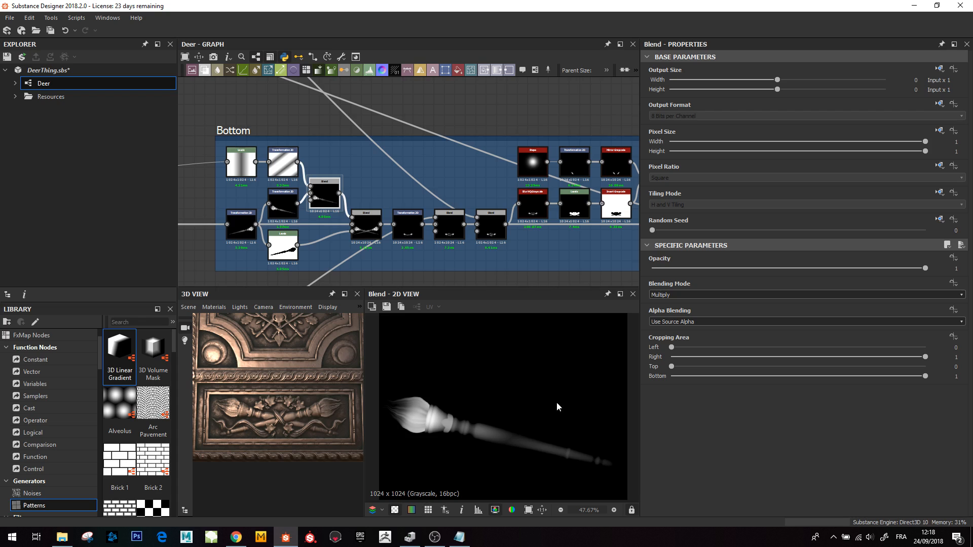
- Preview the Max (Lighten) Blend combining the two crossed torches
double_click(365, 224)
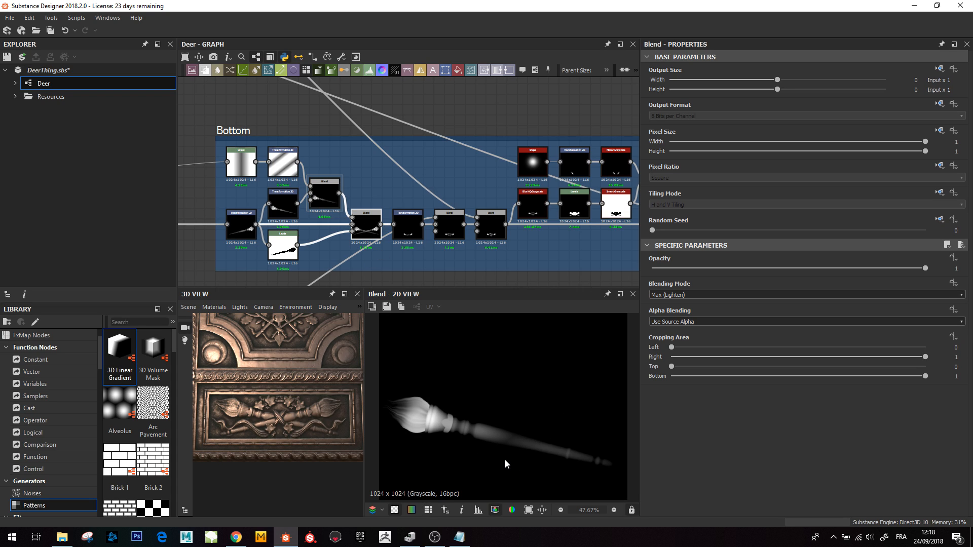
scroll(505, 454, "up", 1)
double_click(366, 228)
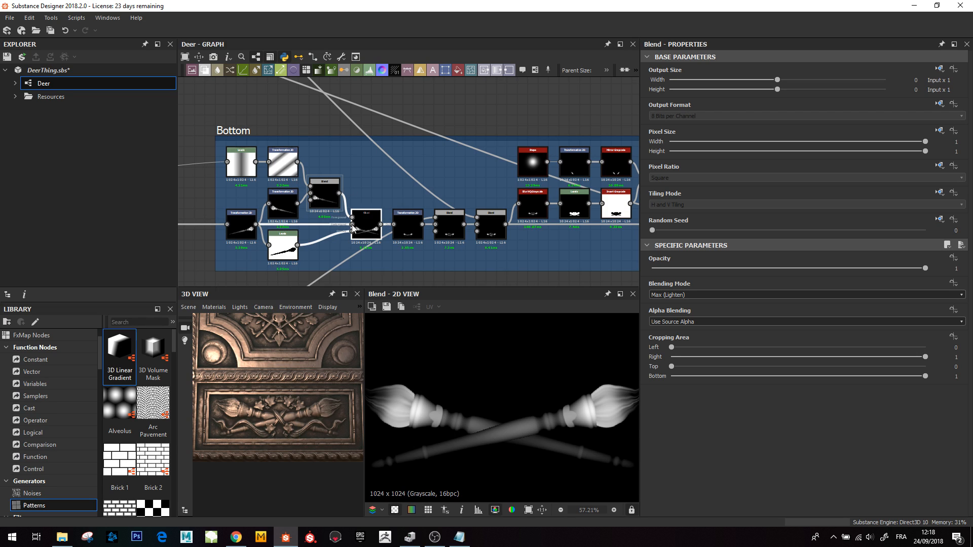
- Preview the Transformation 2D shifting the crossed torches down and the Blend adding ivy flowers to them
middle_click_drag(409, 234, 375, 234)
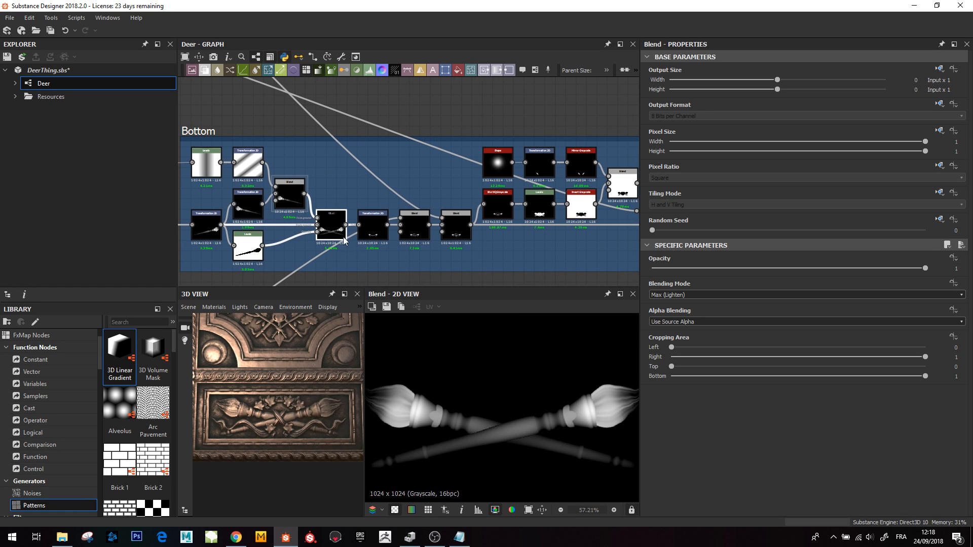
double_click(373, 229)
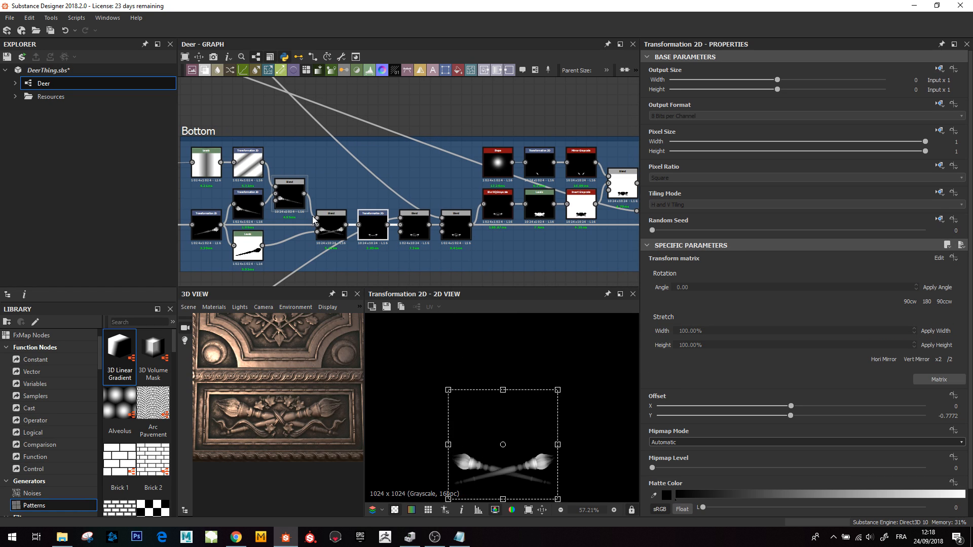
scroll(499, 453, "down", 4)
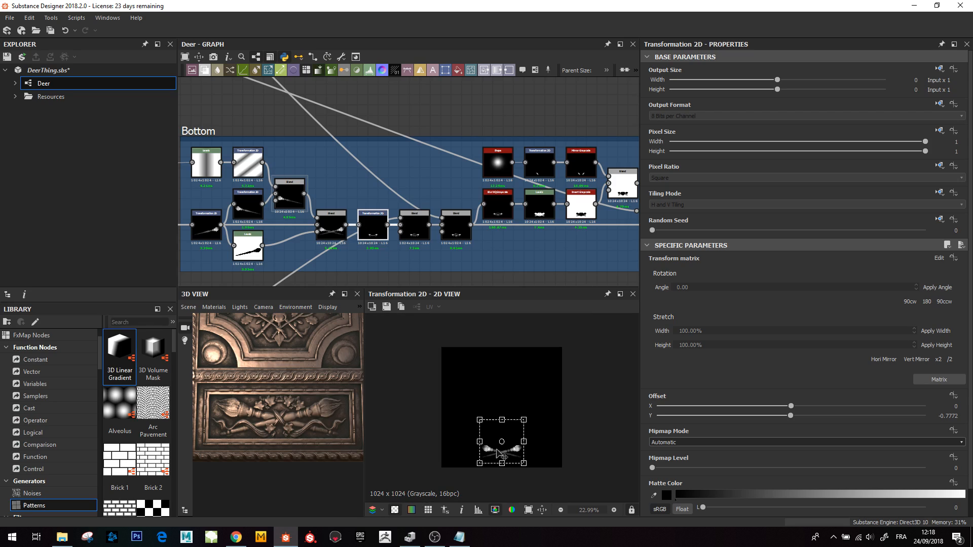
double_click(414, 227)
scroll(506, 470, "up", 8)
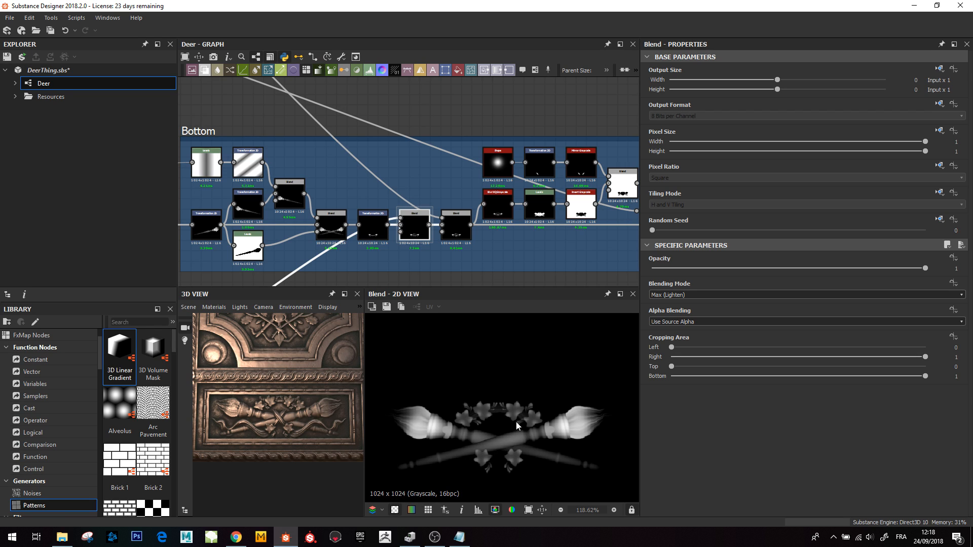
- Navigate through the graph to the Ivy group and preview its starting Shape node
scroll(362, 207, "down", 7)
middle_click_drag(315, 190, 350, 222)
scroll(307, 202, "up", 3)
scroll(373, 219, "up", 1)
middle_click_drag(234, 194, 338, 249)
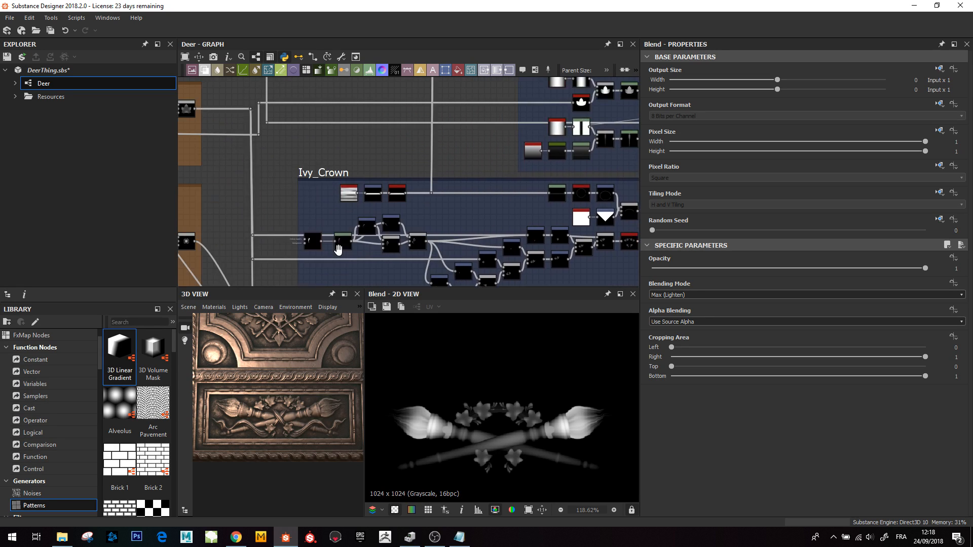
scroll(338, 249, "down", 4)
middle_click_drag(288, 180, 349, 206)
scroll(325, 198, "up", 3)
scroll(317, 160, "up", 2)
middle_click_drag(316, 160, 468, 113)
scroll(343, 195, "up", 1)
middle_click_drag(343, 195, 329, 229)
scroll(366, 209, "up", 2)
scroll(329, 229, "down", 2)
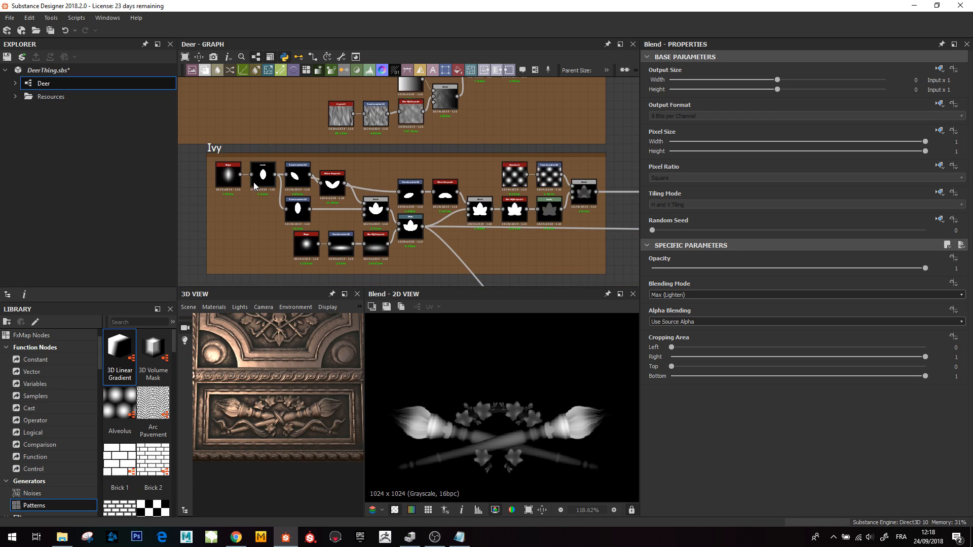
scroll(256, 185, "up", 2)
left_click(215, 174)
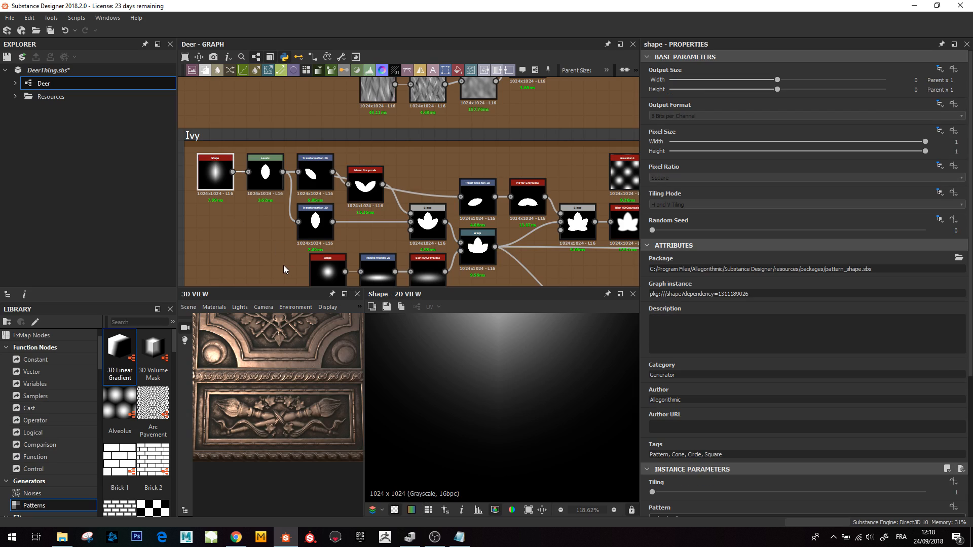
- Preview the Levels node forming the leaf shape and the Transformation 2D rotating it
double_click(264, 175)
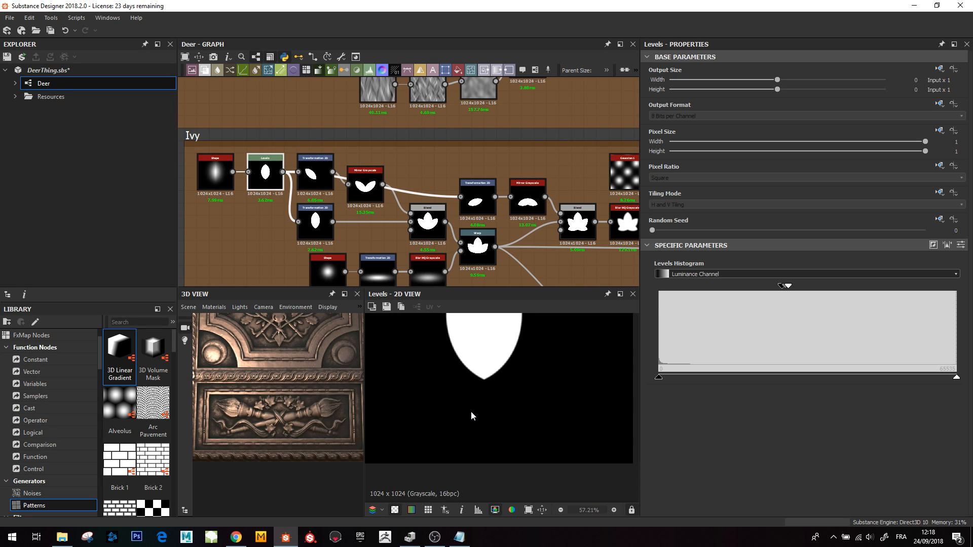
middle_click_drag(481, 374, 474, 442)
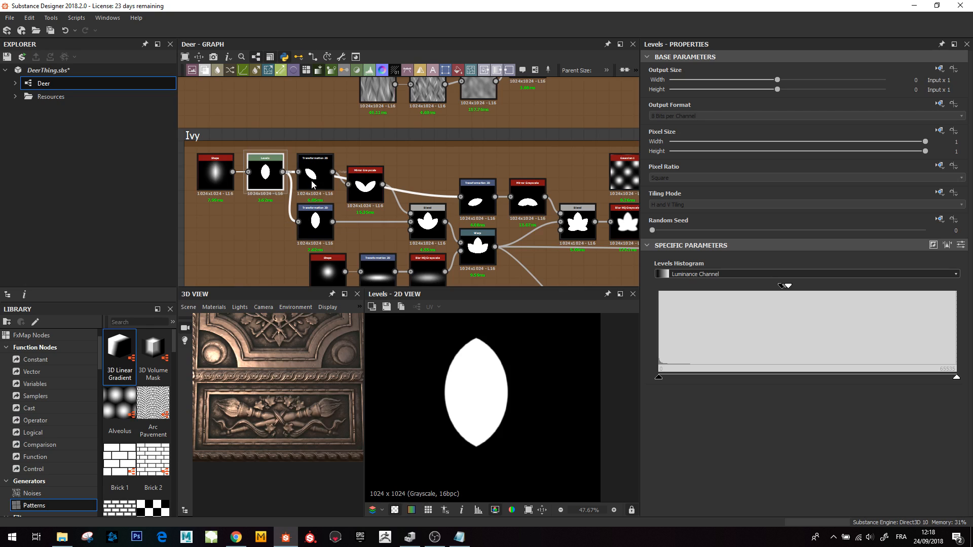
left_click(321, 197)
double_click(321, 197)
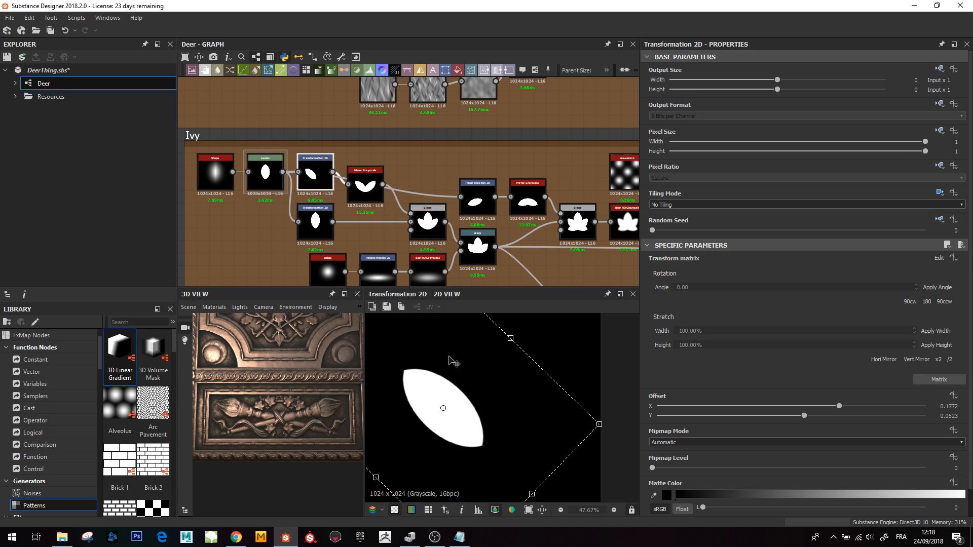
- Preview the Mirror Grayscale node and the second Transformation 2D holding the upright leaf
double_click(365, 185)
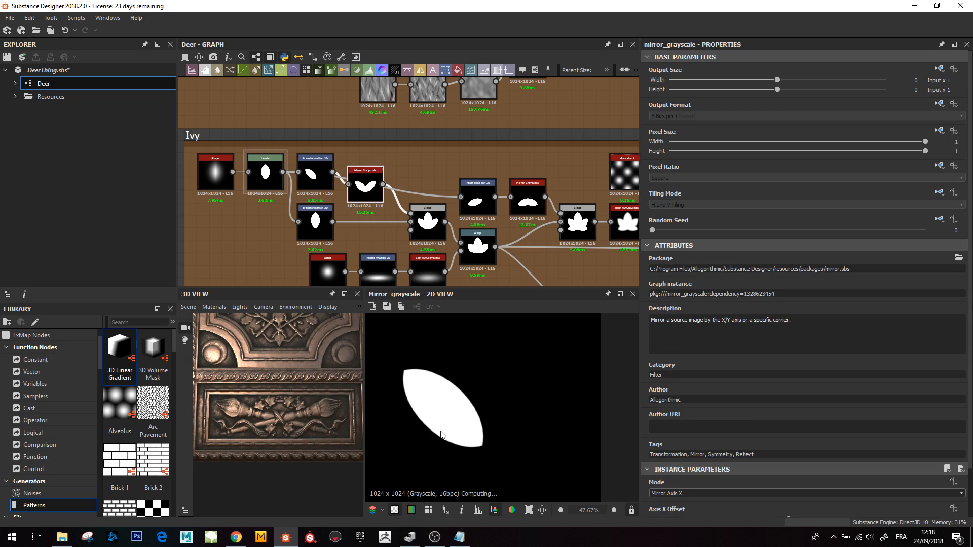
double_click(326, 223)
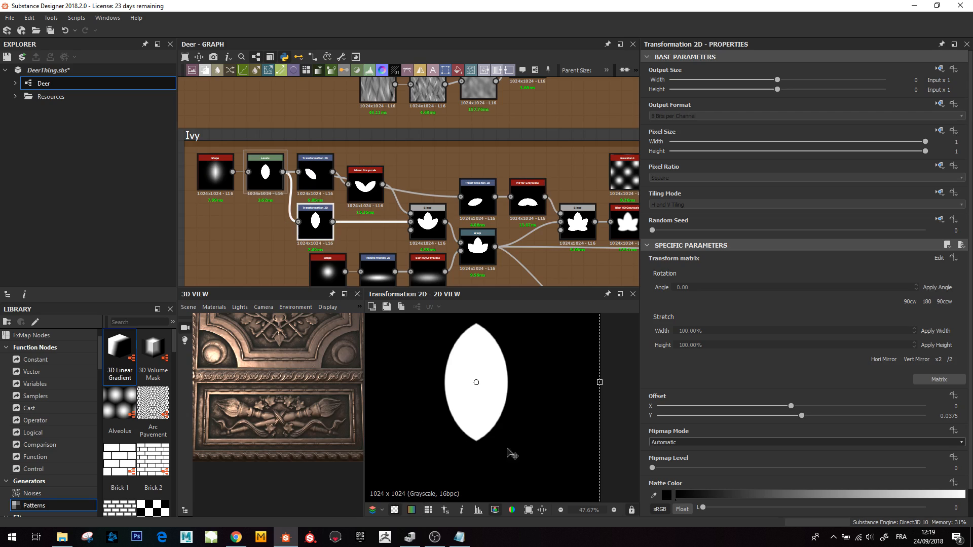
scroll(505, 451, "down", 3)
scroll(503, 451, "up", 1)
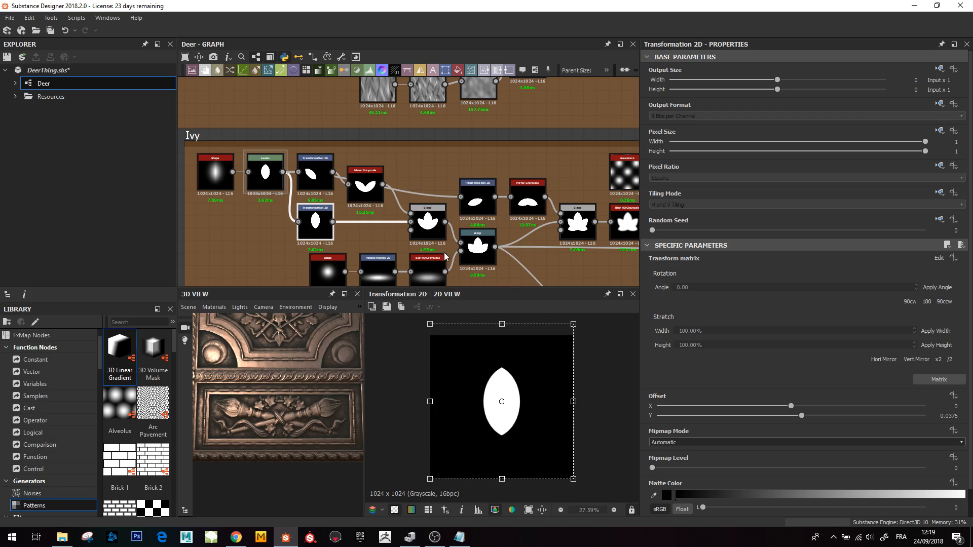
- Preview the Blend forming the three-petal leaf, then the following Transformation 2D and Mirror Grayscale nodes
left_click(425, 224)
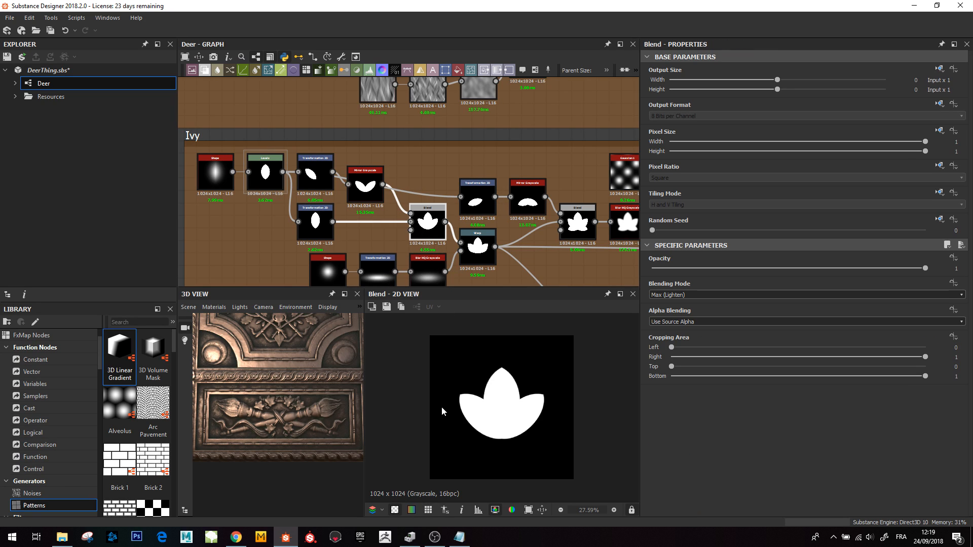
middle_click_drag(455, 240, 368, 222)
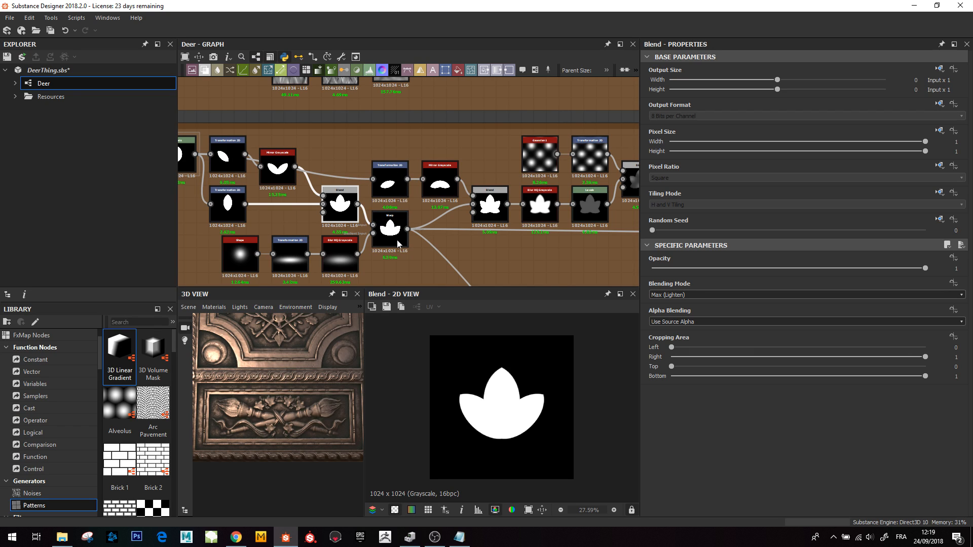
left_click(392, 186)
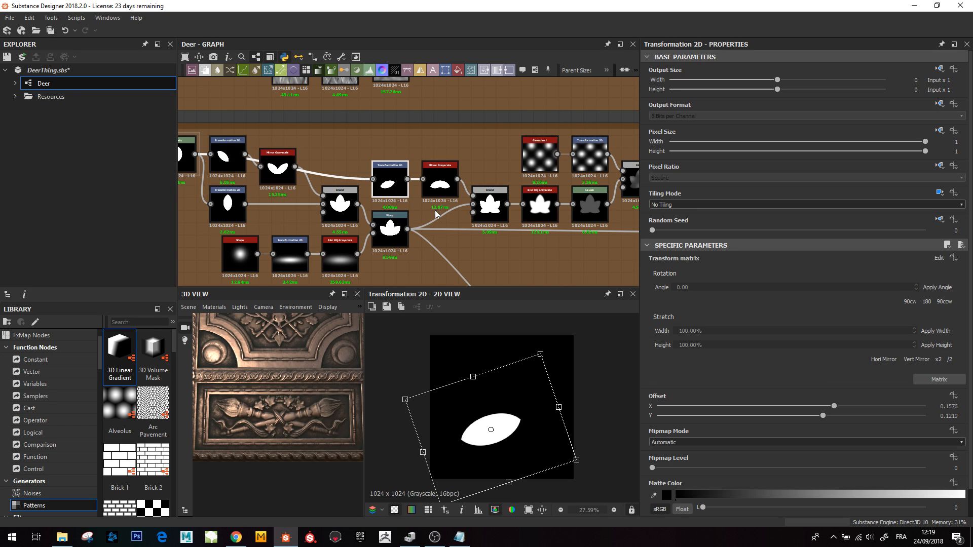
left_click(435, 191)
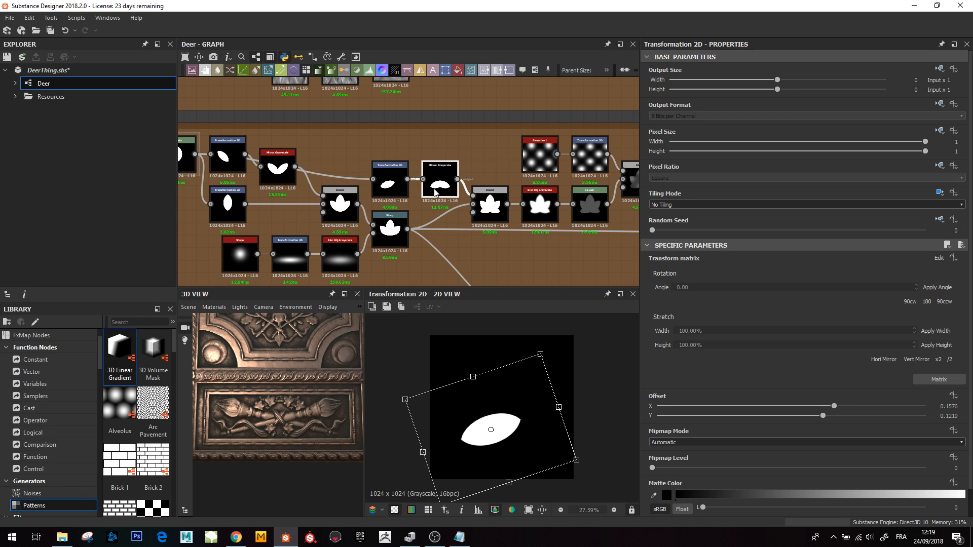
- Preview the Blend forming the five-lobed leaf, its Blur HQ Grayscale and the following Levels node
left_click(487, 206)
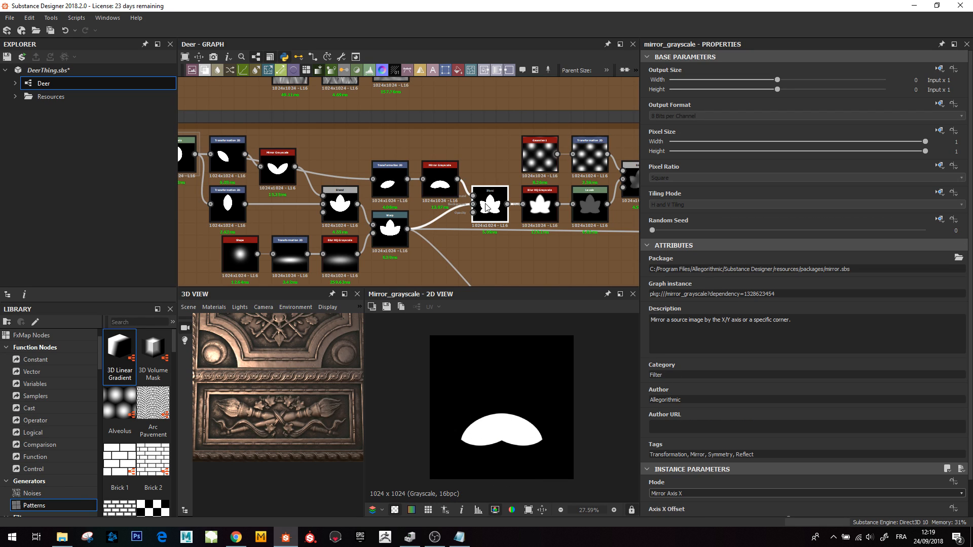
middle_click_drag(531, 174, 429, 195)
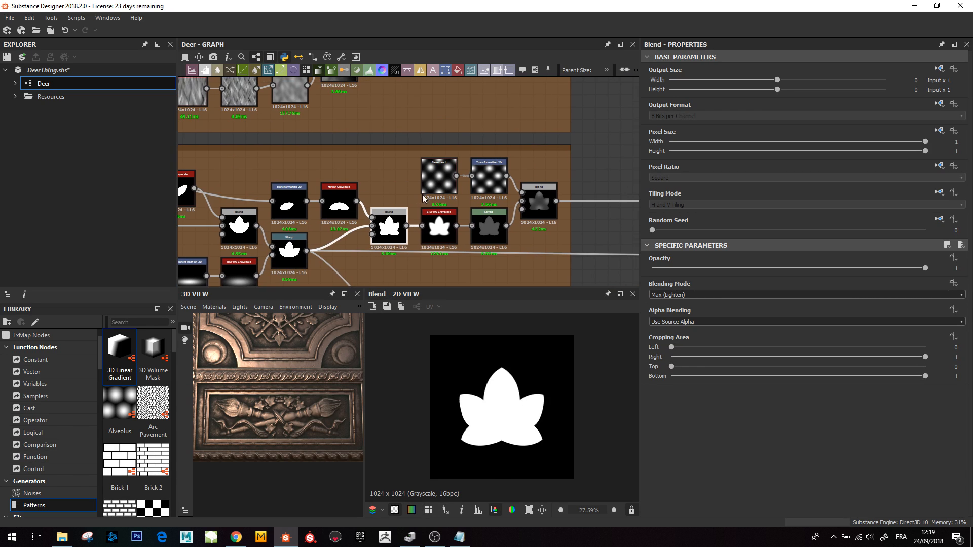
left_click(439, 227)
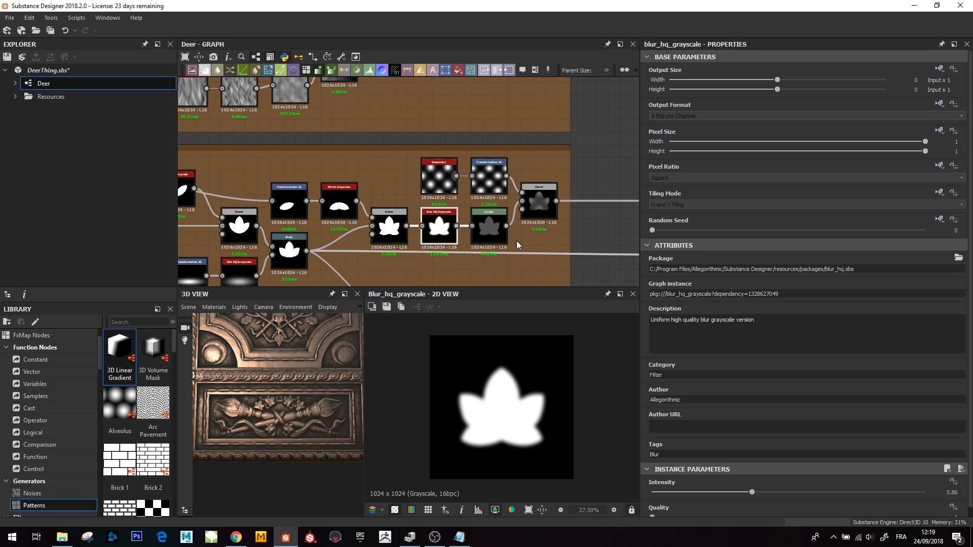
left_click(499, 239)
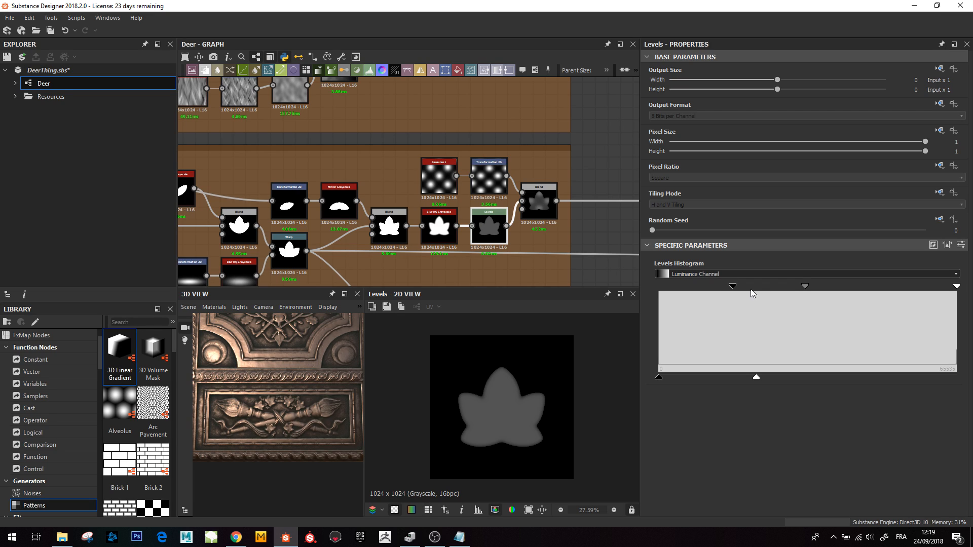
- Preview the Gaussian pattern node and the Overlay Blend that combines it with the five-lobed leaf
scroll(516, 408, "up", 3)
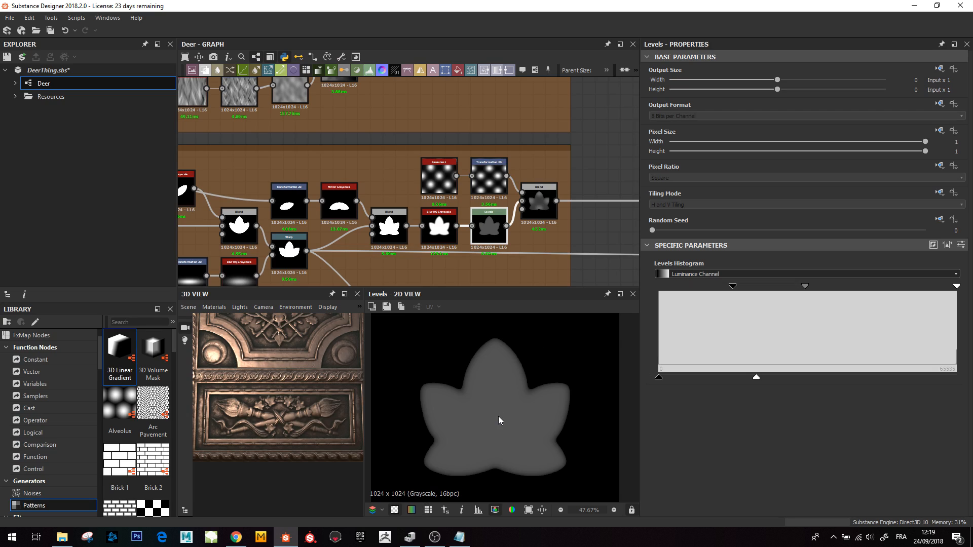
scroll(497, 421, "up", 1)
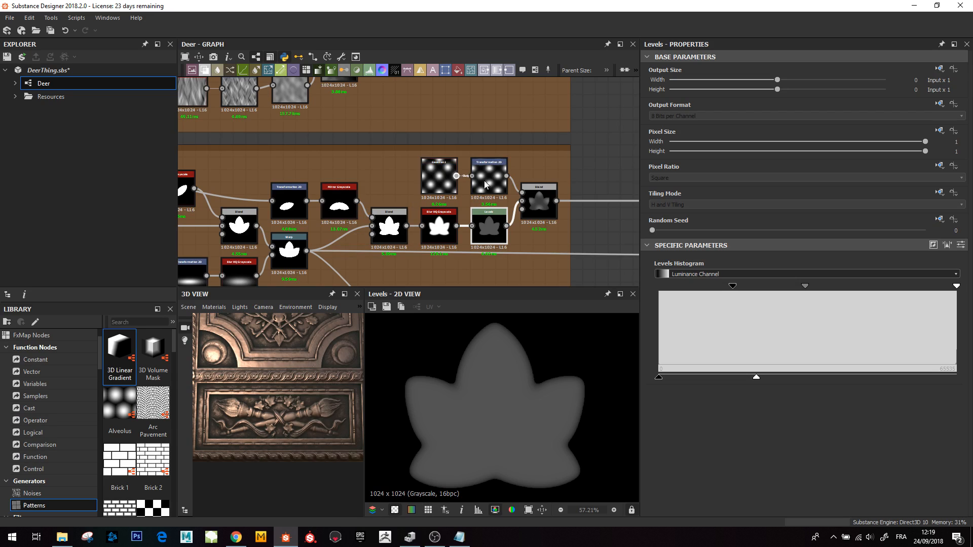
double_click(539, 203)
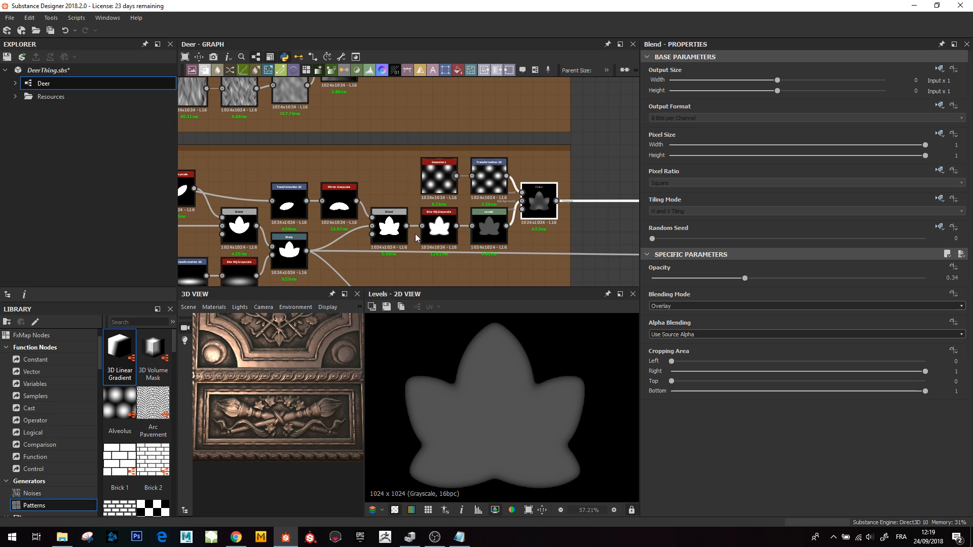
double_click(439, 177)
scroll(532, 387, "down", 5)
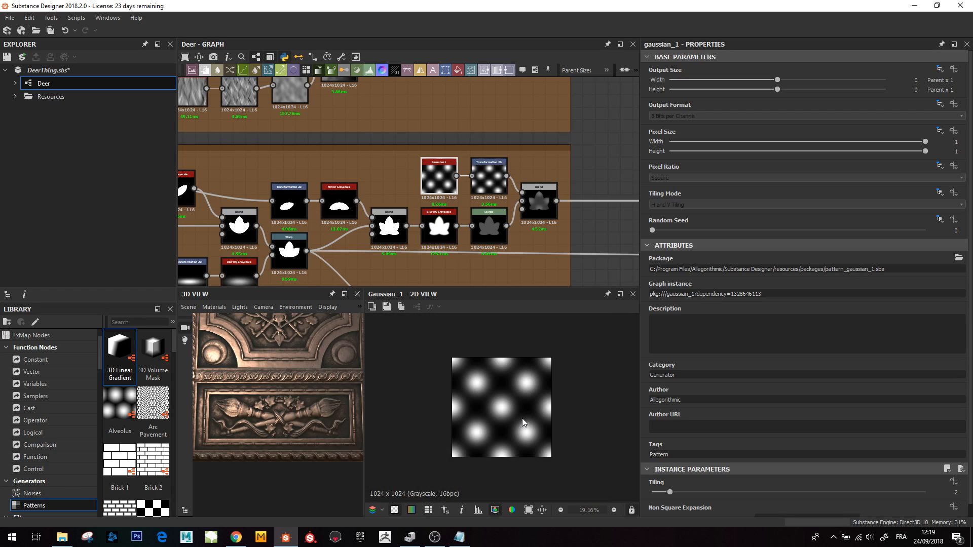
double_click(540, 204)
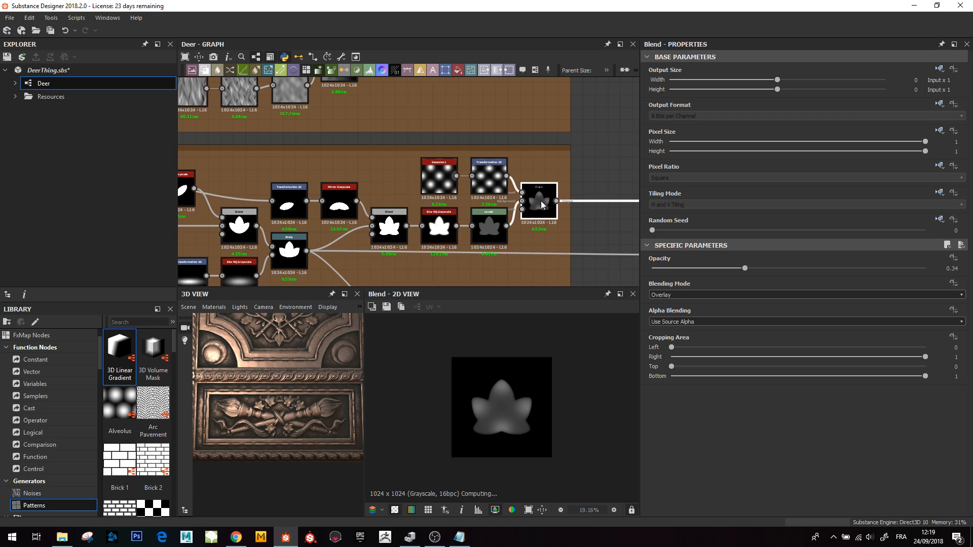
scroll(489, 428, "up", 2)
scroll(489, 428, "up", 1)
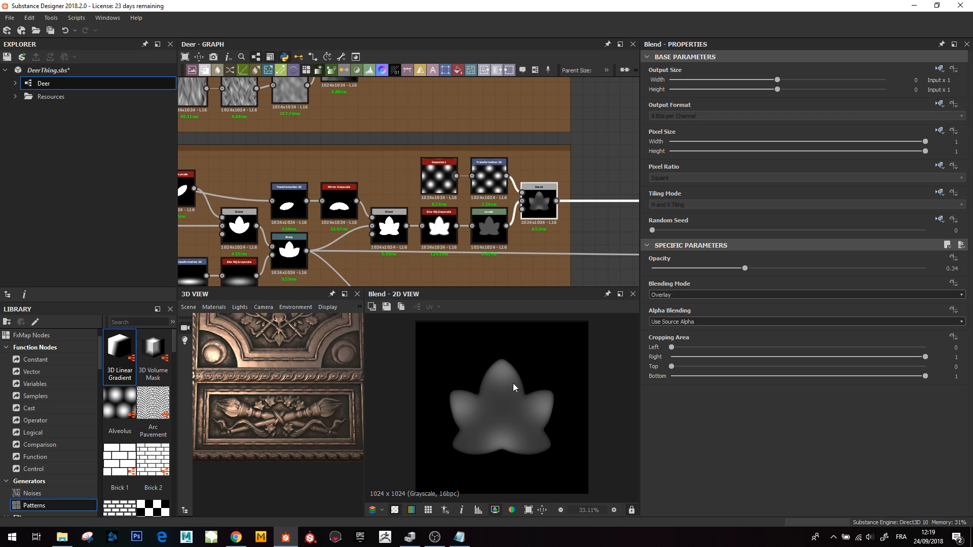
- Move to the Ivy_Crown frame and preview the Mirror Grayscale node holding the mirrored leaf arrangement
scroll(490, 208, "down", 5)
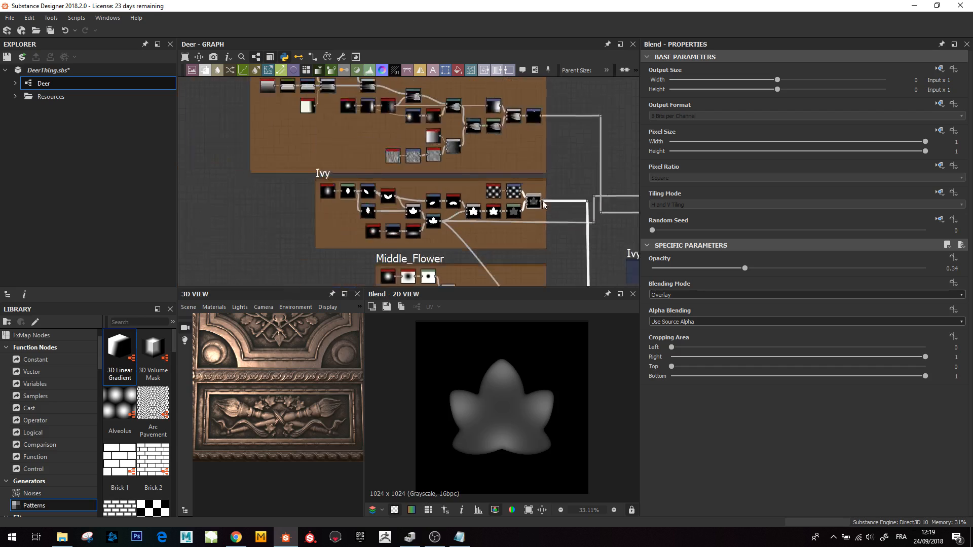
middle_click_drag(430, 204, 319, 146)
middle_click_drag(400, 173, 356, 130)
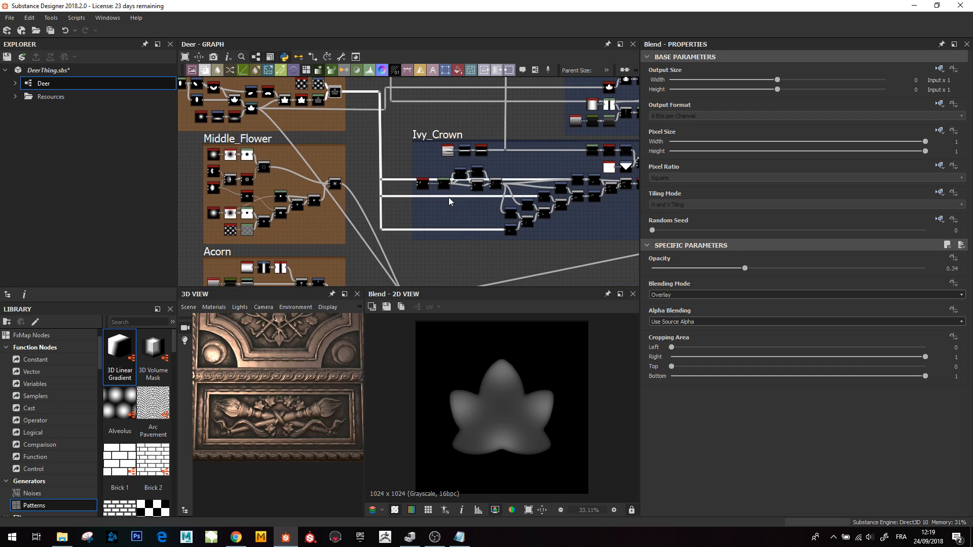
middle_click_drag(448, 197, 396, 198)
scroll(396, 198, "up", 6)
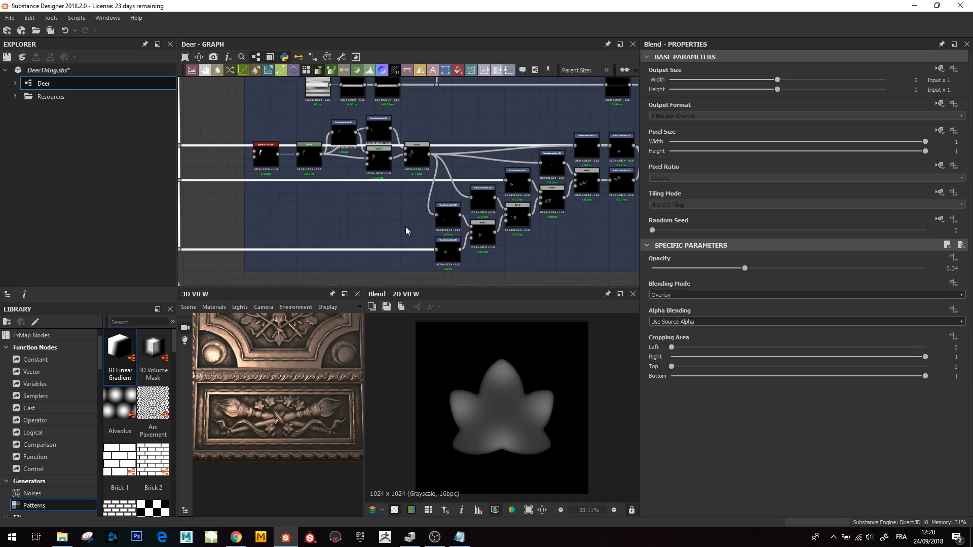
scroll(387, 231, "down", 4)
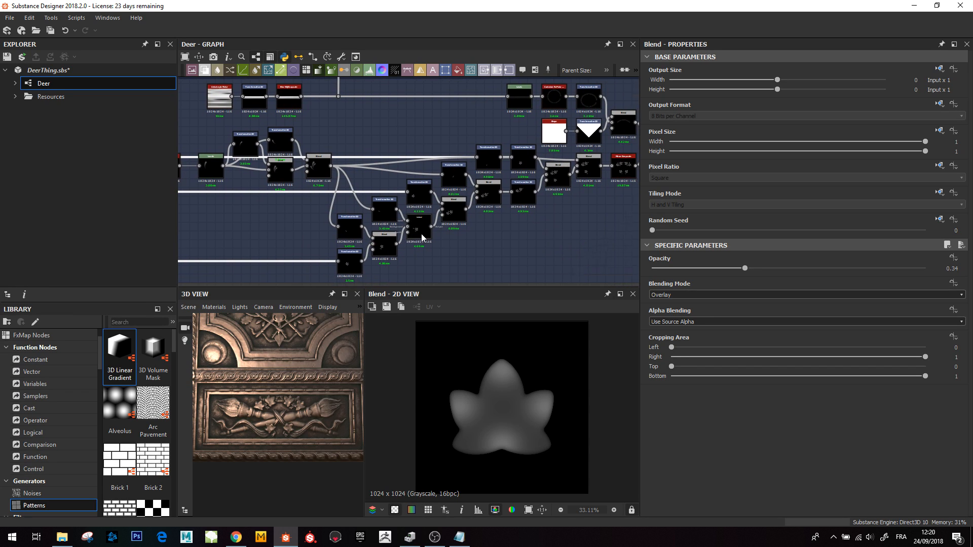
middle_click_drag(374, 264, 398, 256)
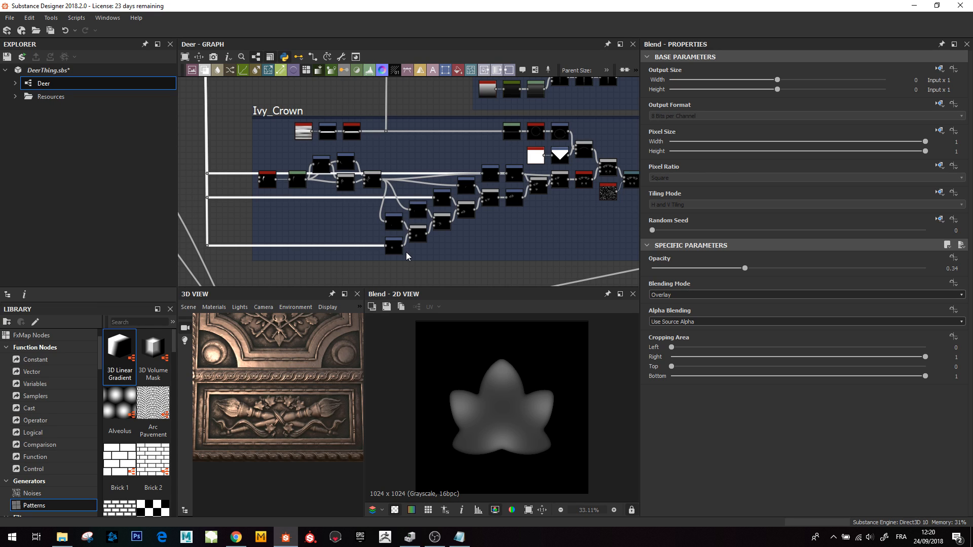
left_click(582, 184)
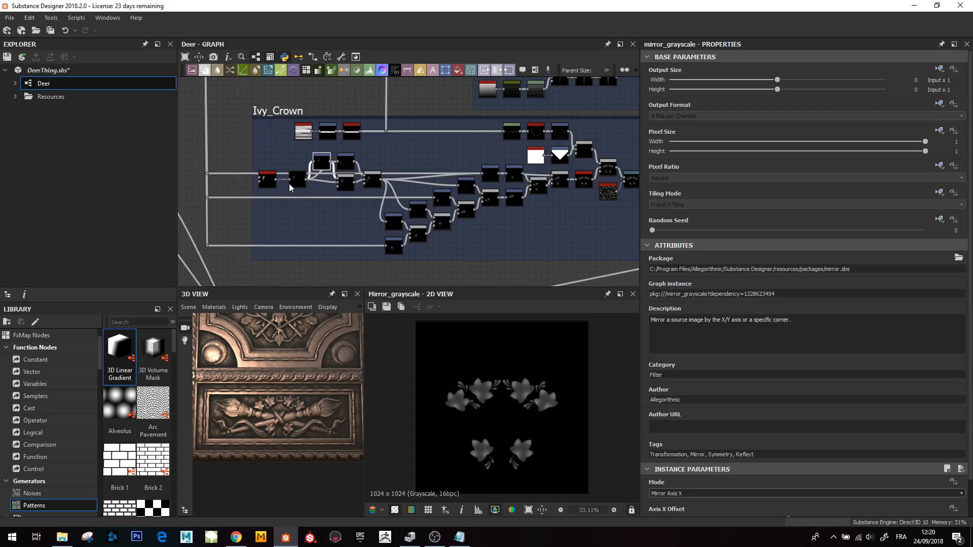
- Preview a Transformation 2D placing a leaf and the Max Blend gathering several placed leaves
scroll(390, 218, "up", 3)
double_click(397, 249)
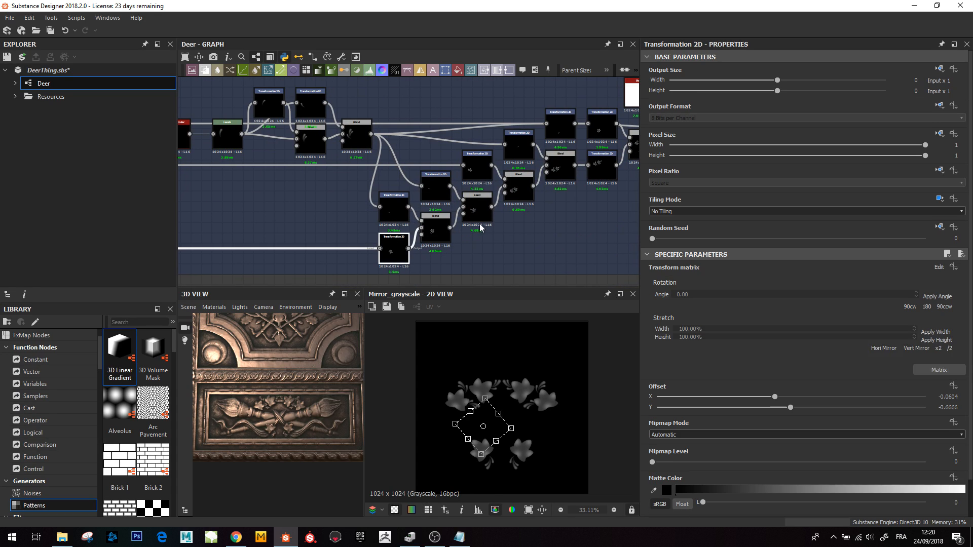
middle_click_drag(590, 184, 507, 188)
left_click(565, 153)
double_click(565, 153)
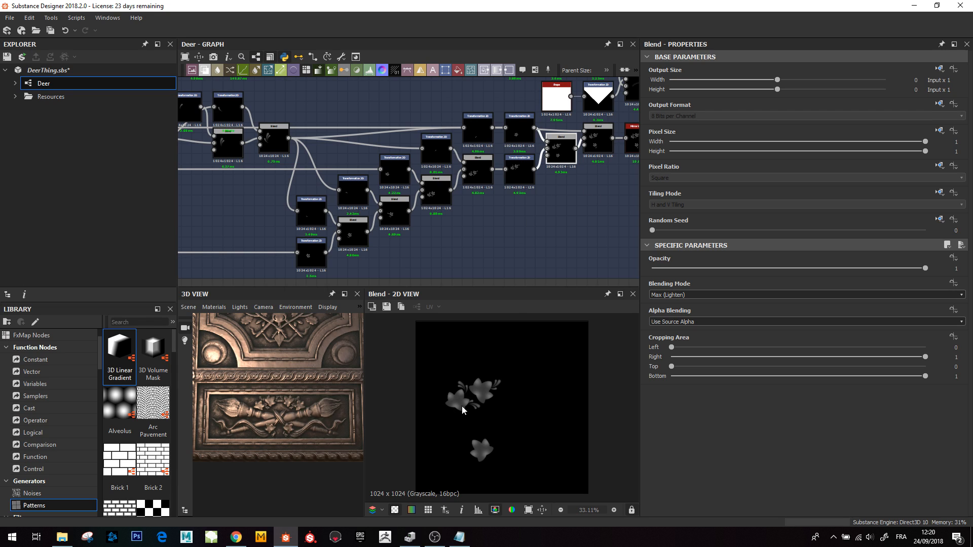
middle_click_drag(522, 266, 478, 291)
- Preview the Mirror Grayscale output up close and return to the start of the Ivy_Crown chain
double_click(593, 165)
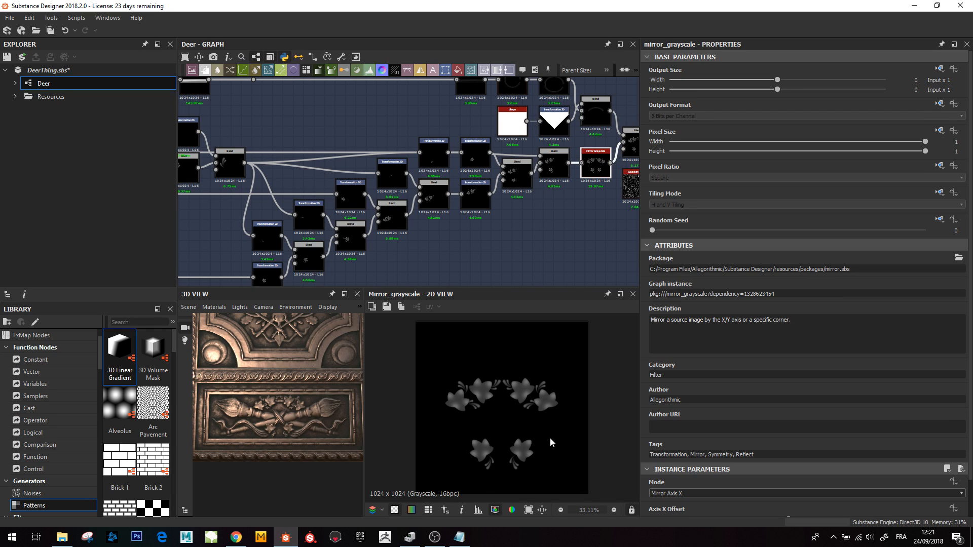
scroll(478, 378, "up", 5)
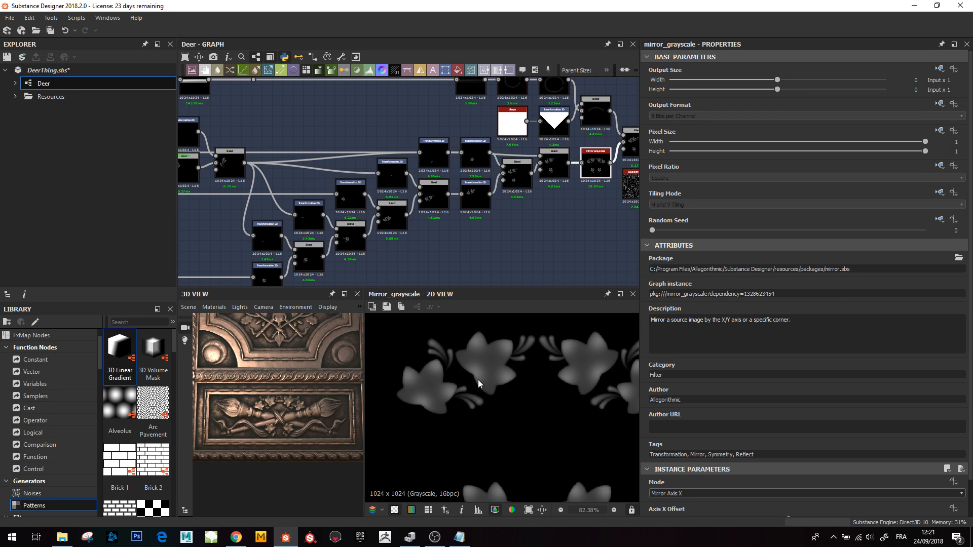
middle_click_drag(249, 174, 407, 230)
middle_click_drag(187, 217, 275, 218)
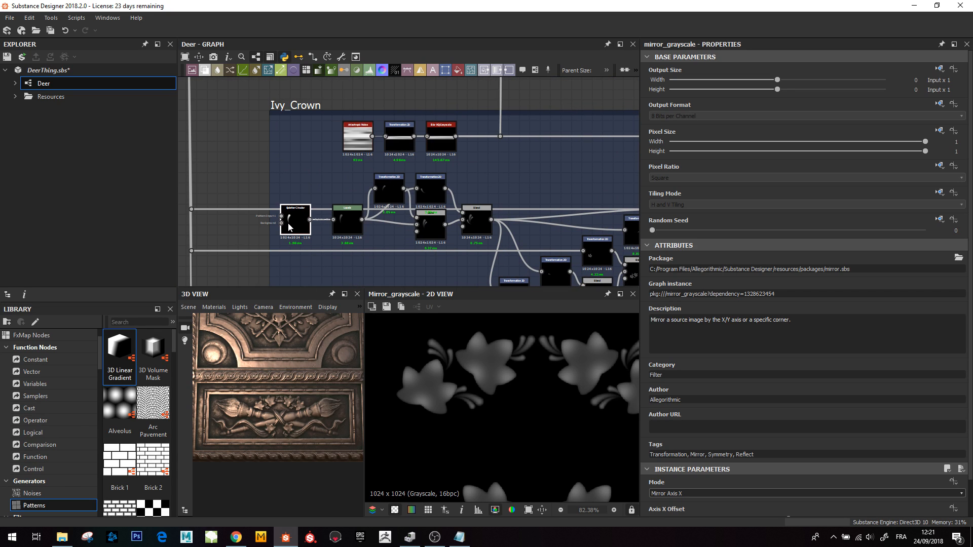
- Inspect the Splatter Circular node's parameters and preview the Blend combining its curved stems
double_click(290, 226)
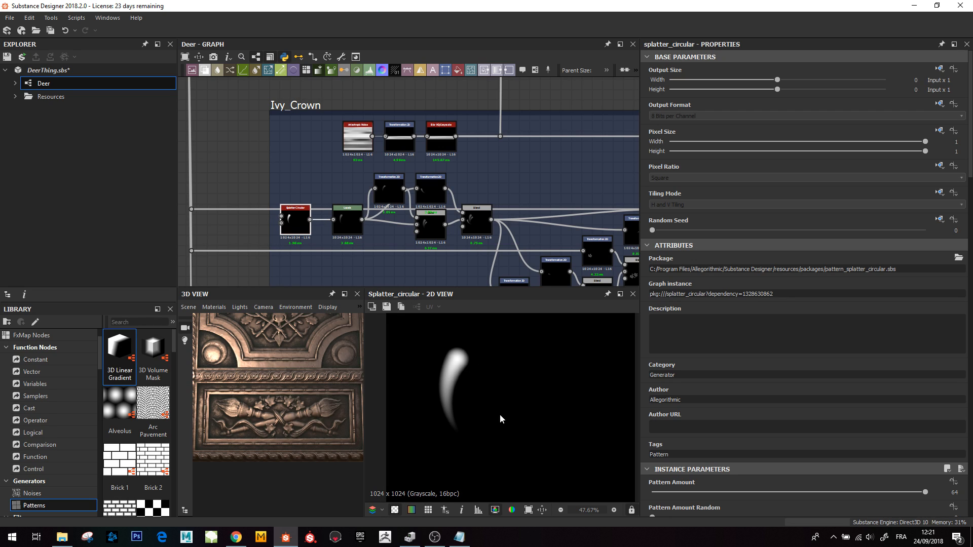
scroll(816, 406, "down", 10)
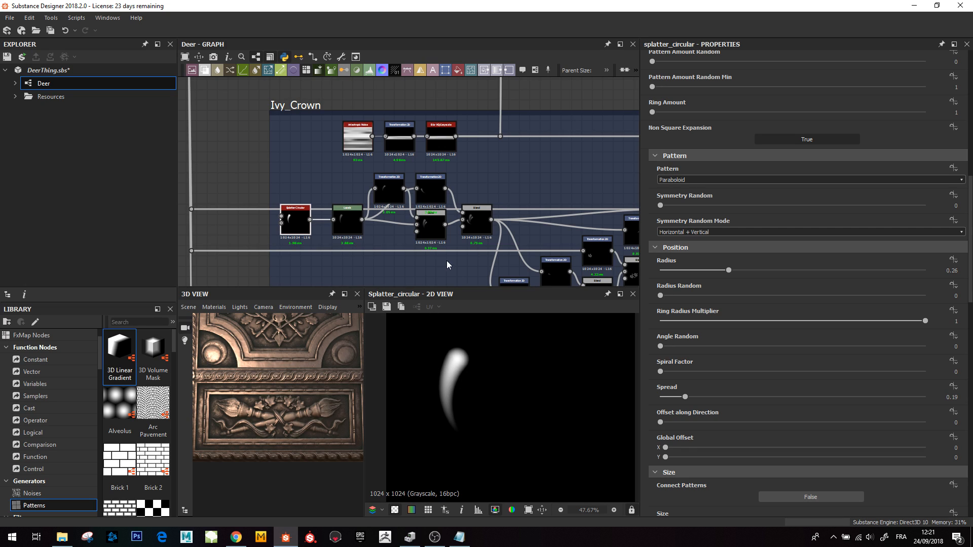
middle_click_drag(447, 264, 392, 266)
double_click(422, 221)
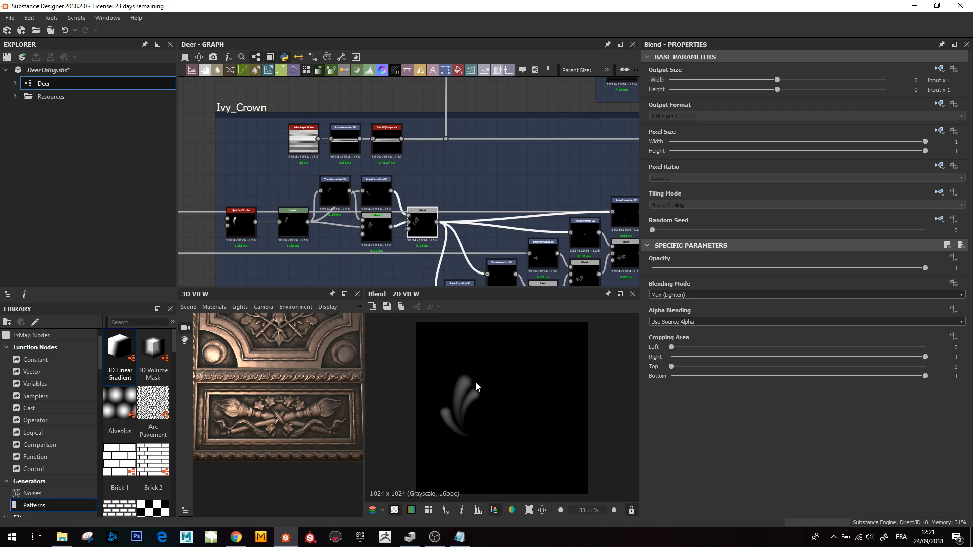
- Preview the Blend collecting the leaf groups and inspect the carved result in the 3D view
middle_click_drag(400, 187, 306, 144)
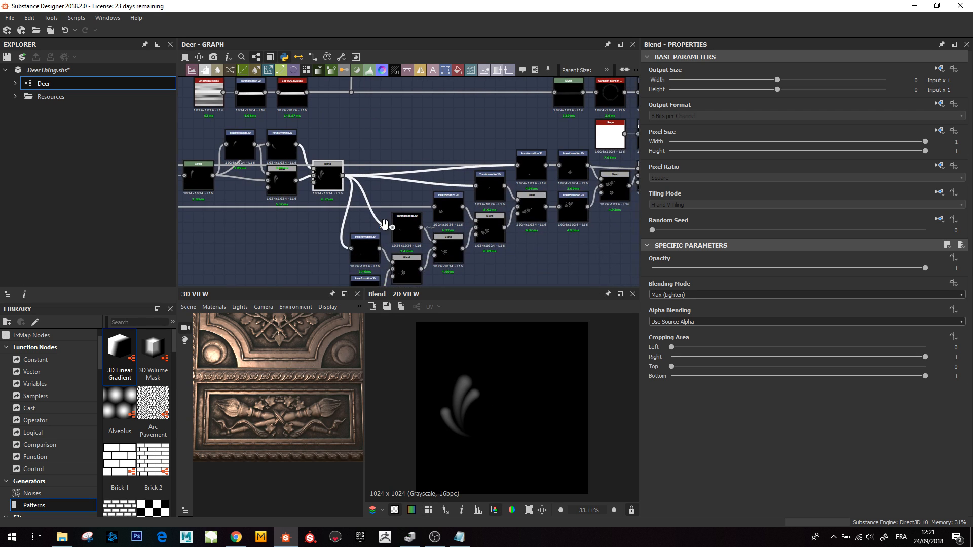
middle_click_drag(407, 229, 319, 196)
left_click(527, 160)
double_click(527, 163)
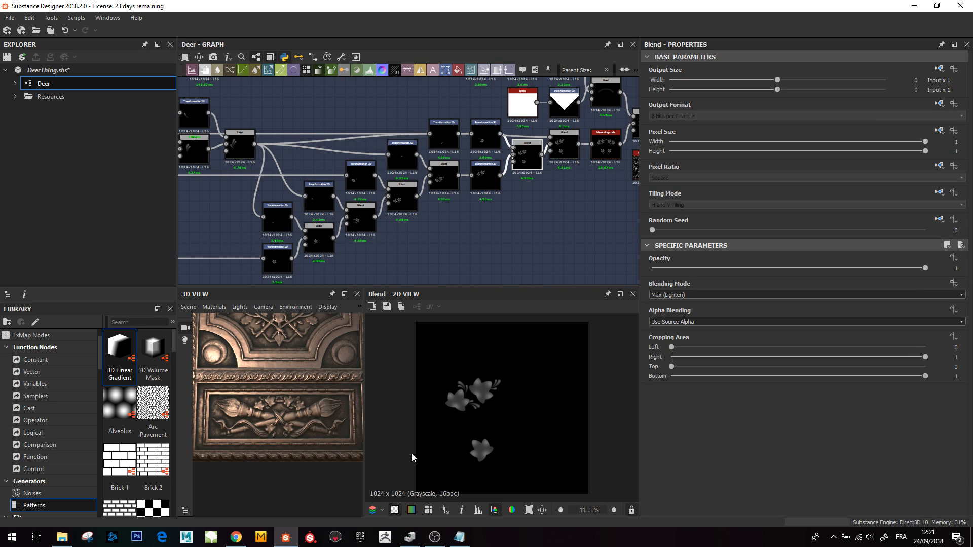
scroll(287, 401, "up", 5)
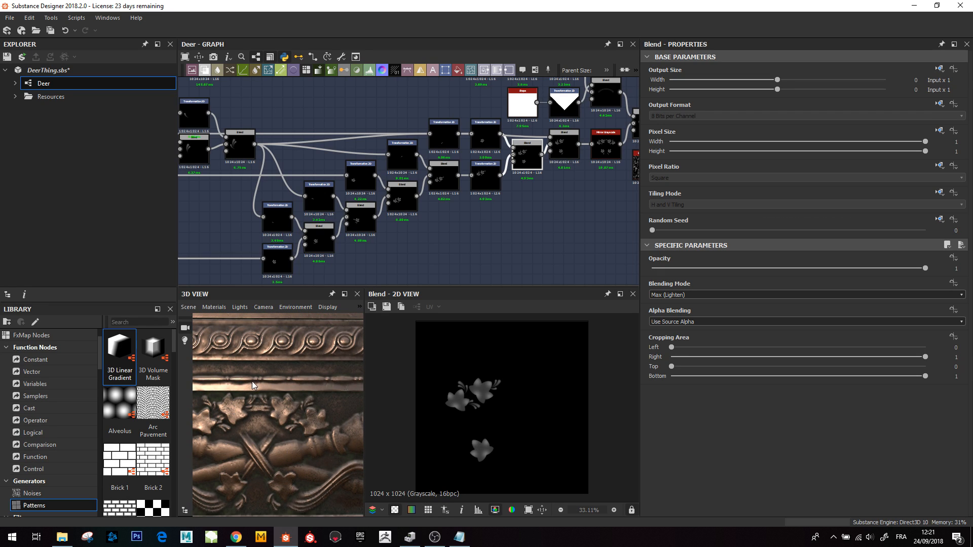
scroll(299, 421, "down", 3)
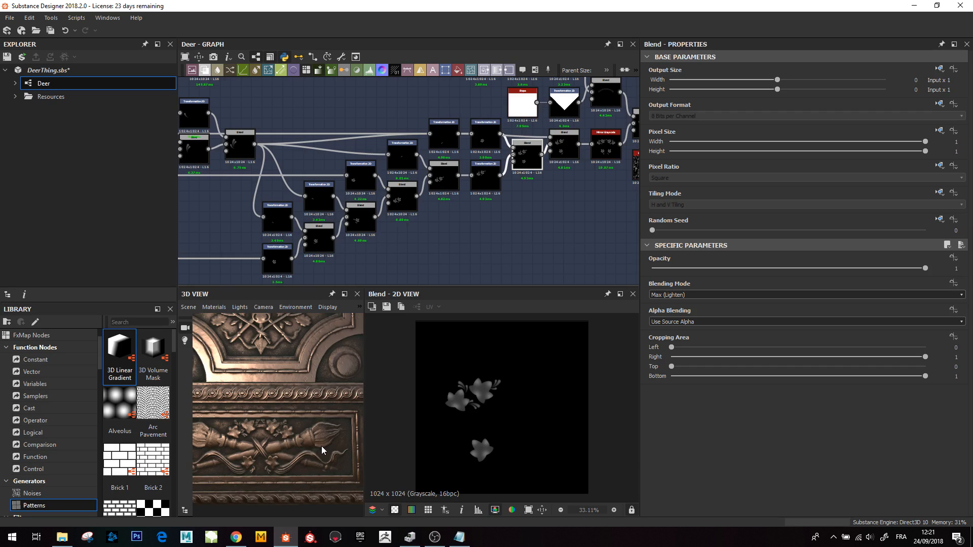
- Preview the Mirror Grayscale node that duplicates the leaf group across the crown
middle_click_drag(506, 134, 456, 148)
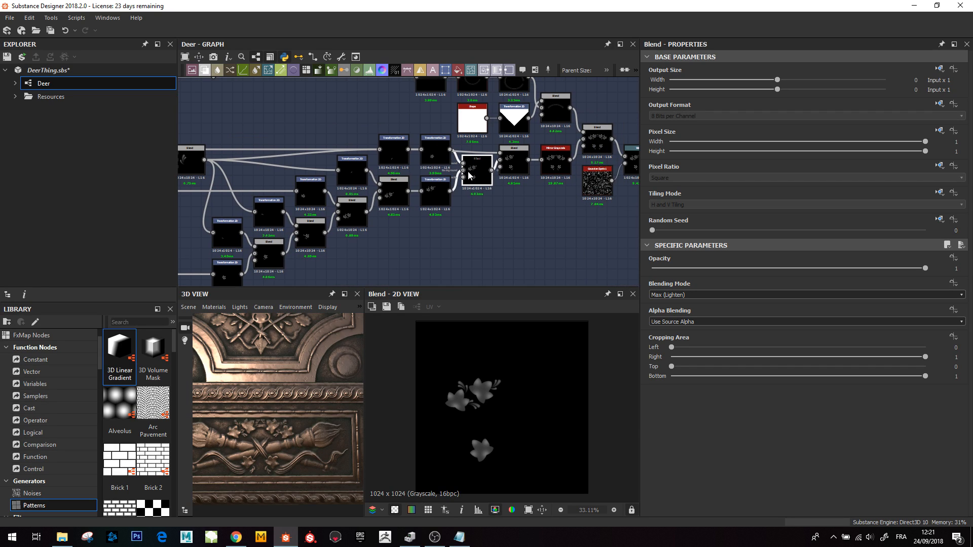
left_click(514, 162)
double_click(554, 166)
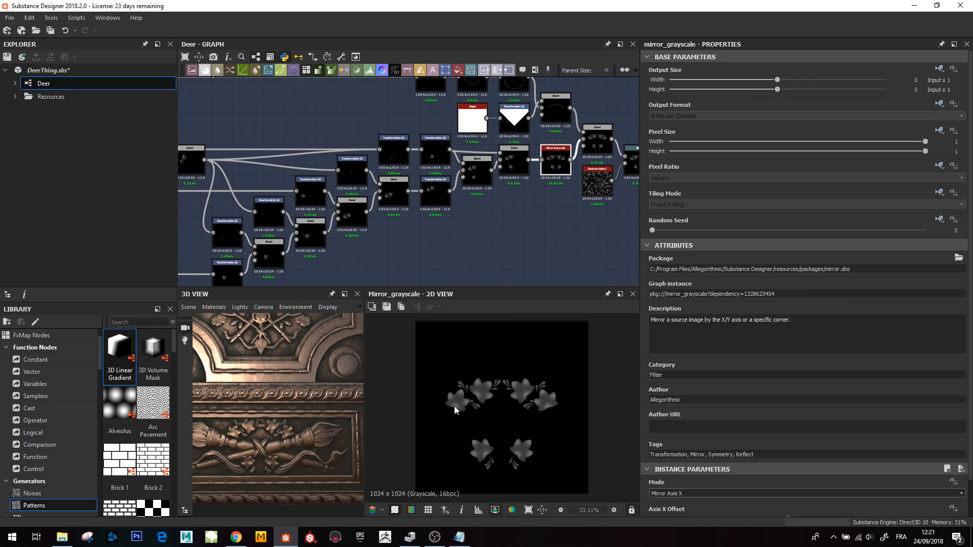
middle_click_drag(523, 189, 442, 236)
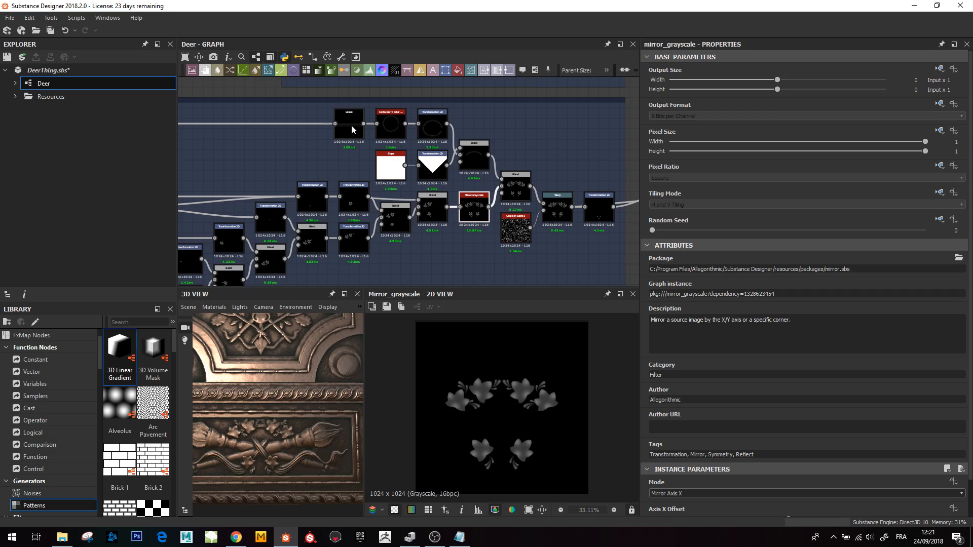
- Preview the Anisotropic Noise node at the start of the Ivy_Crown's upper branch
scroll(351, 125, "up", 3)
scroll(348, 130, "down", 5)
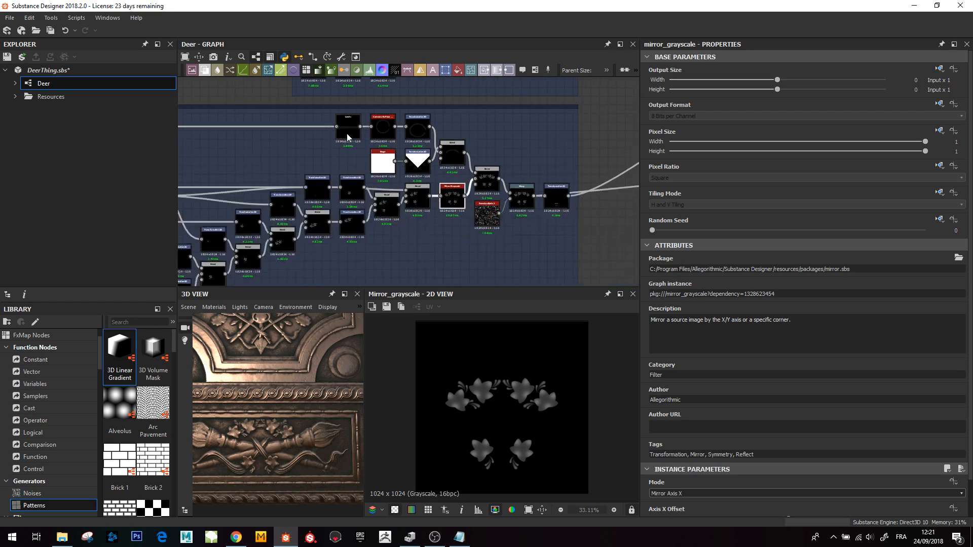
middle_click_drag(355, 137, 380, 195)
scroll(315, 179, "up", 3)
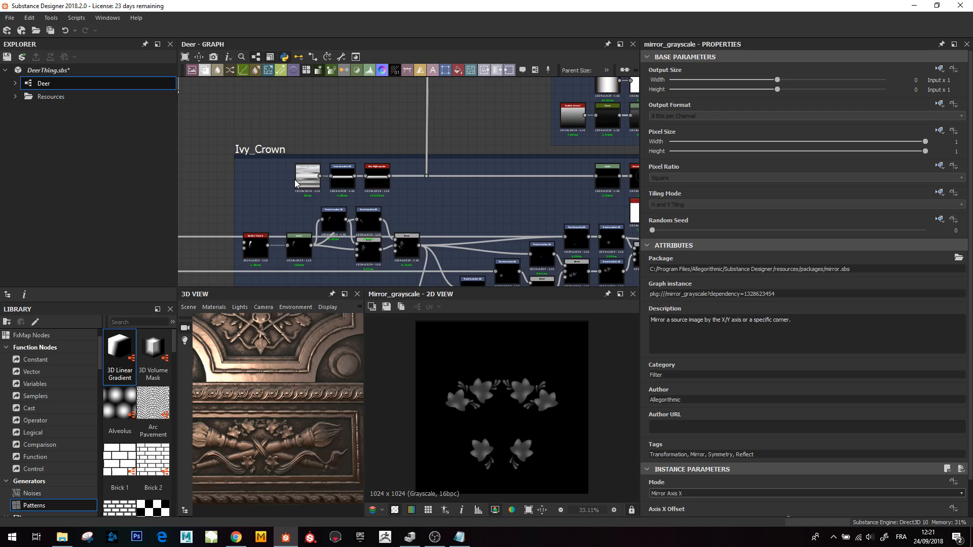
double_click(303, 180)
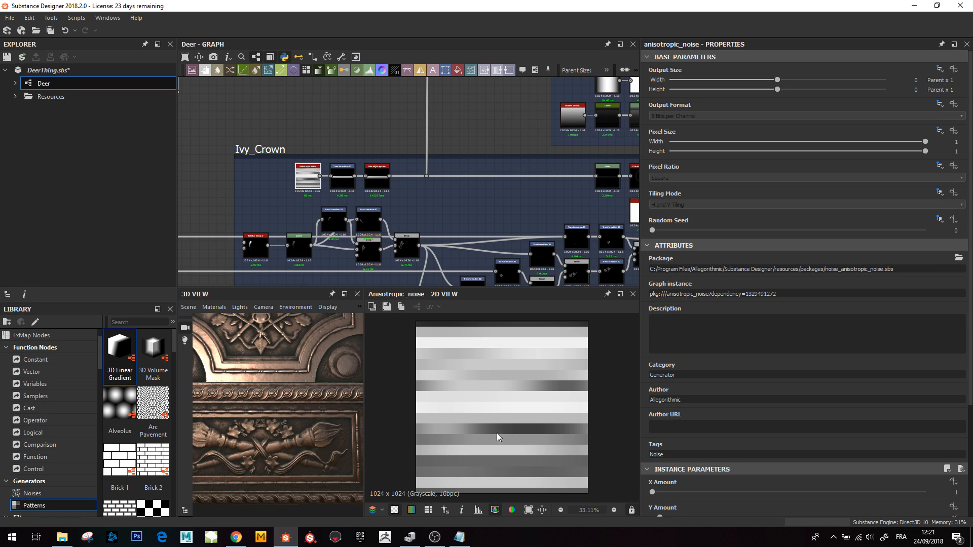
scroll(497, 433, "down", 3)
scroll(509, 400, "up", 2)
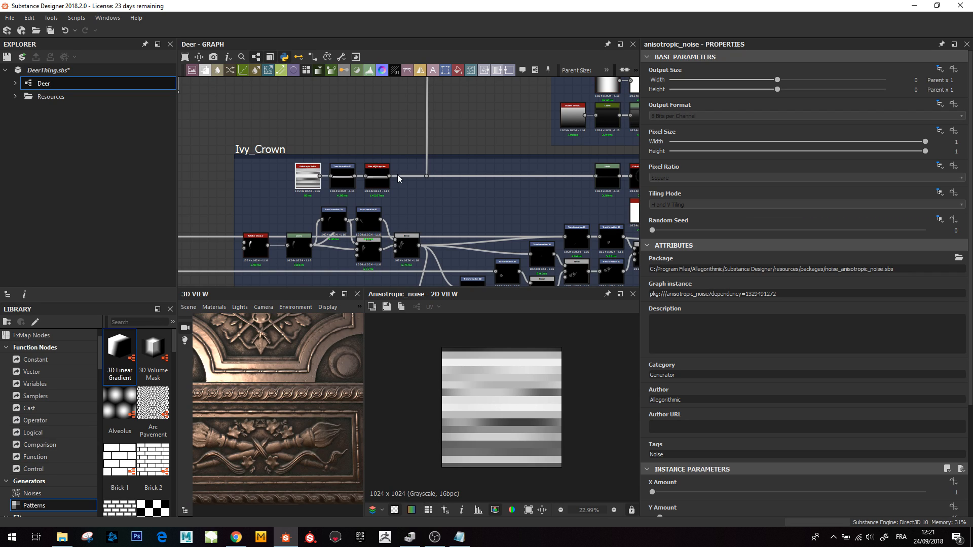
- Preview the Levels node that follows the Anisotropic Noise chain
middle_click_drag(486, 176, 404, 184)
scroll(523, 187, "up", 1)
double_click(526, 187)
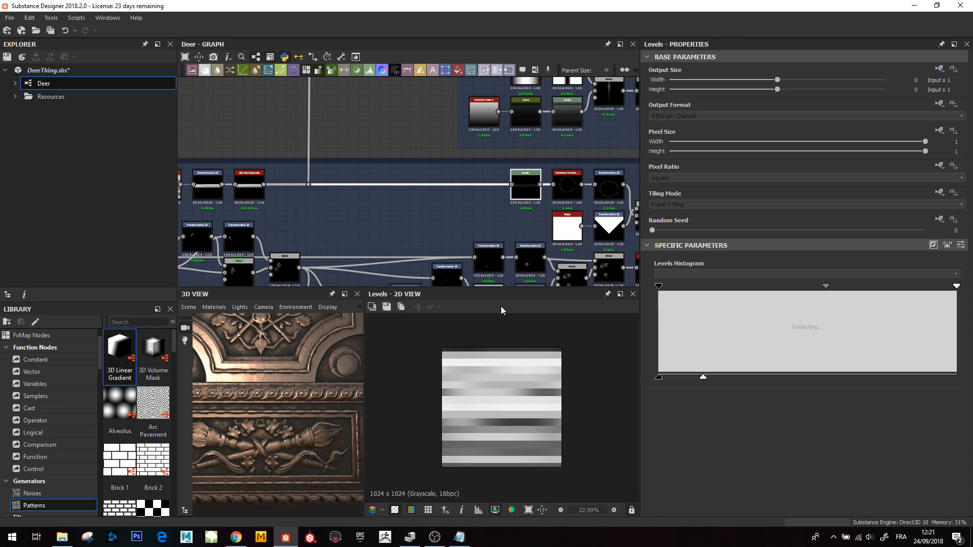
scroll(508, 405, "up", 3)
middle_click_drag(271, 207, 300, 206)
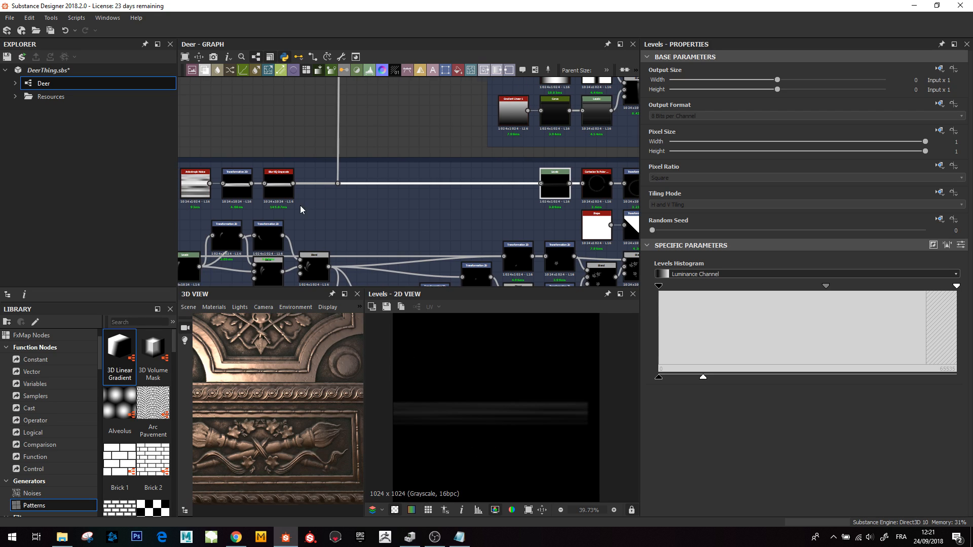
- Preview the Transformation 2D squashing the noise into a horizontal band, then the following Levels node
double_click(237, 185)
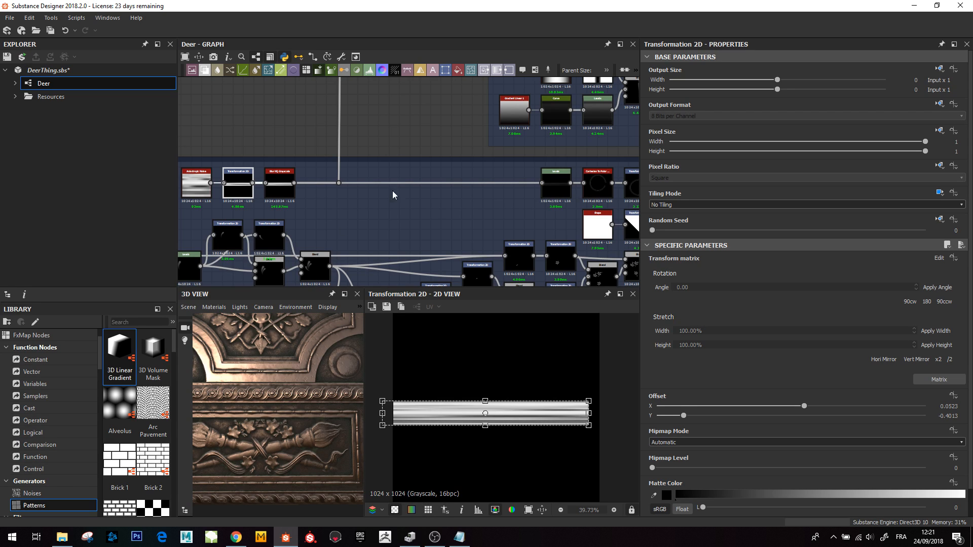
middle_click_drag(409, 202, 324, 197)
double_click(468, 184)
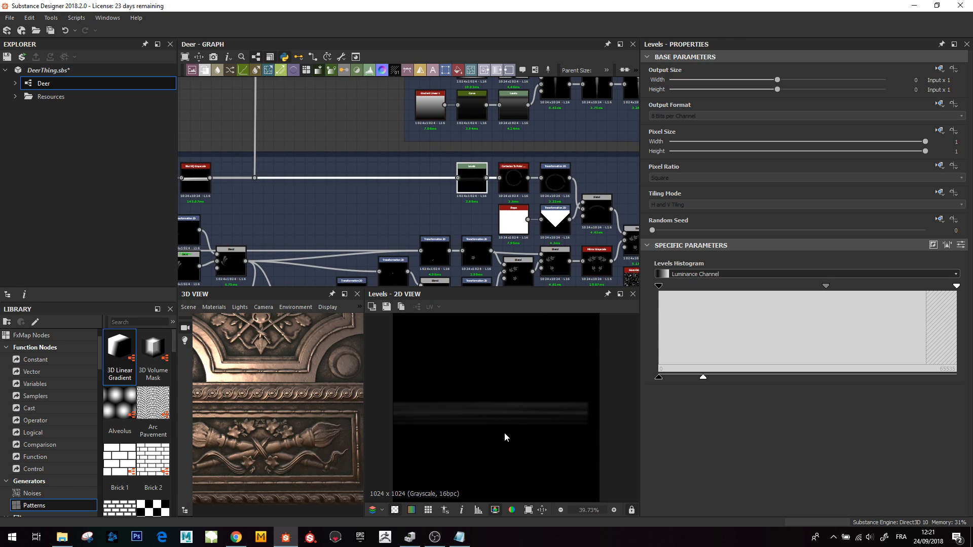
- Preview the Cartesian to Polar Grayscale node that wraps the horizontal band into a ring
middle_click_drag(514, 179, 448, 177)
left_click(448, 177)
double_click(448, 176)
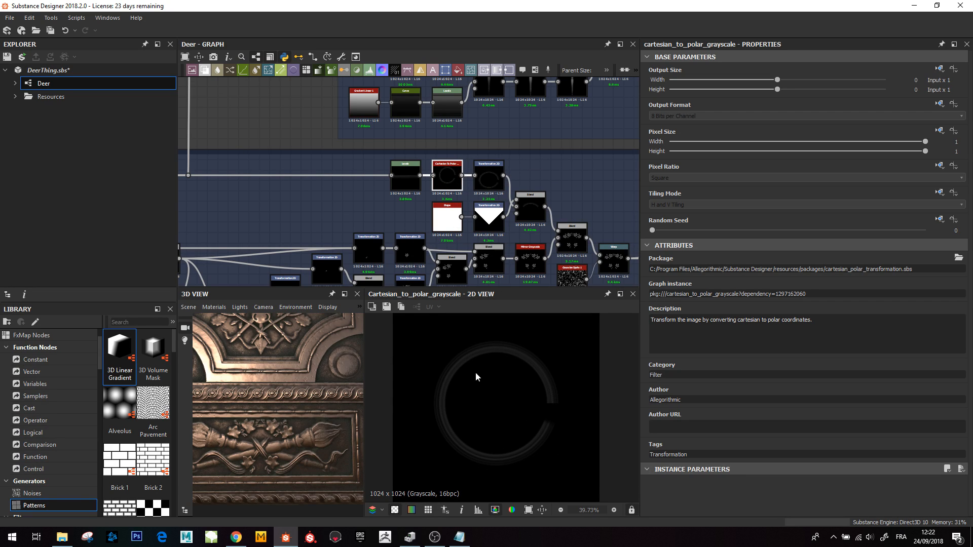
- Preview the Transformation 2D following the polar node, then the Transformation 2D applied to the triangle shape
left_click(489, 182)
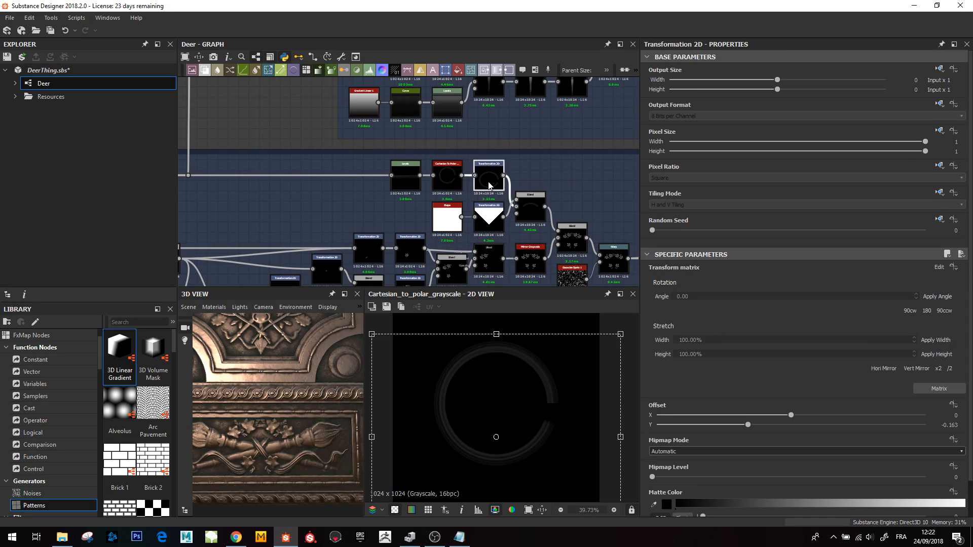
double_click(488, 180)
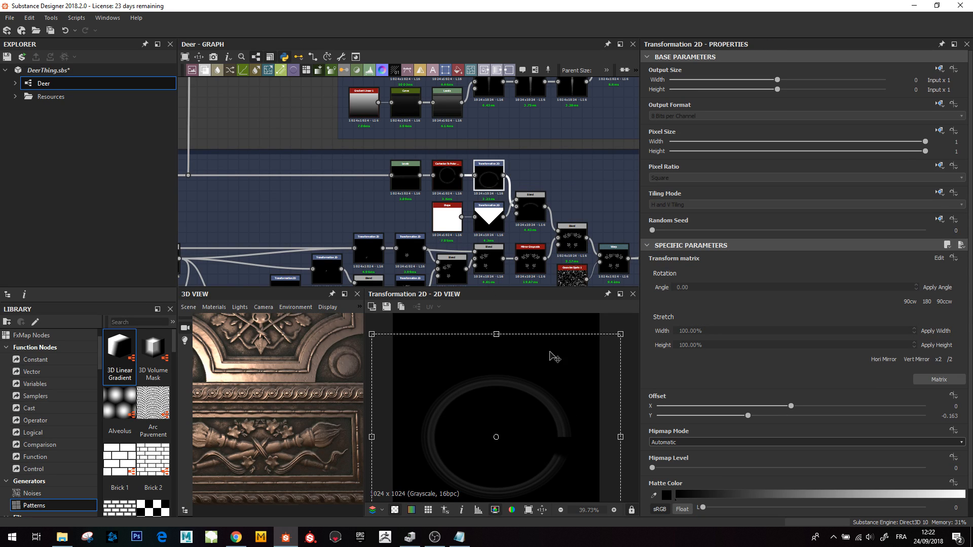
left_click(485, 216)
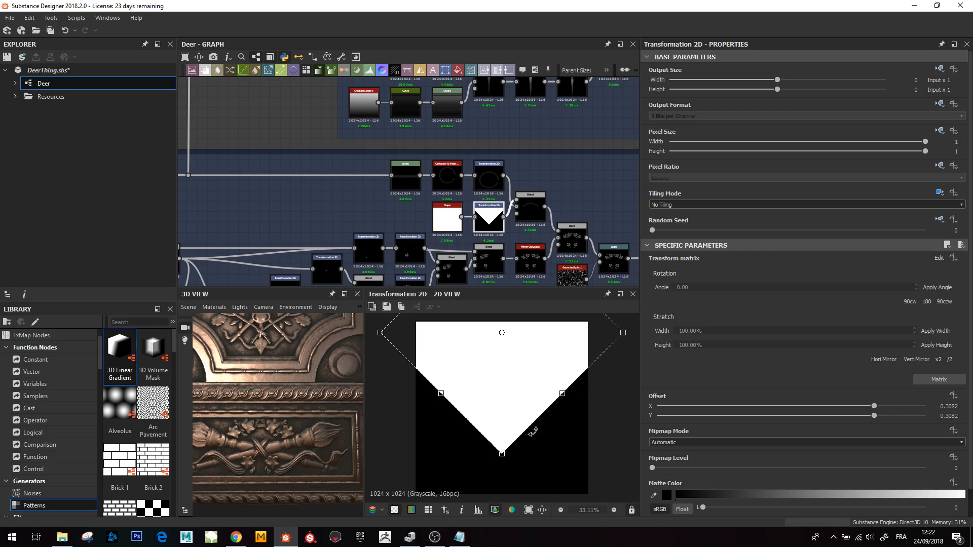
- Preview the Multiply Blend that masks the ring into an arc, then the Max Blend combining the leaf groups
left_click(530, 216)
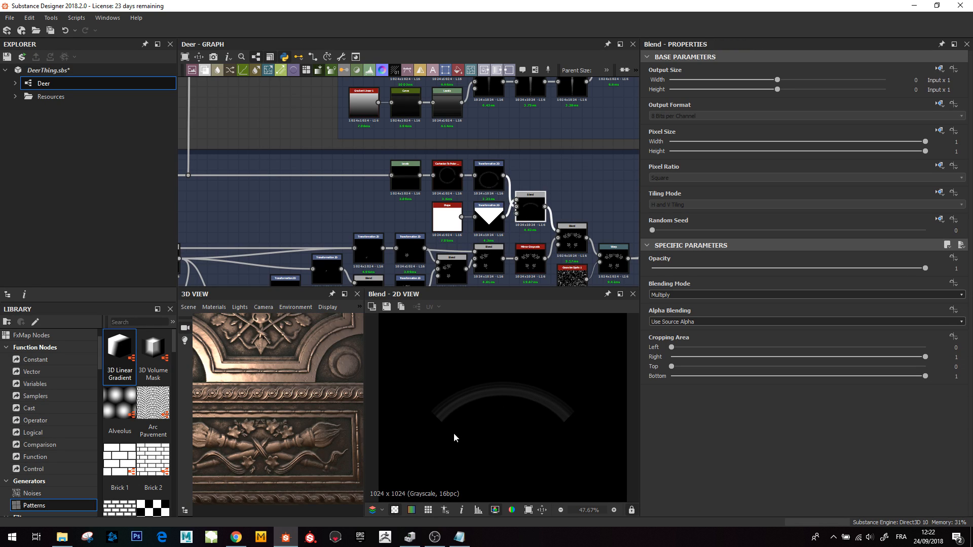
middle_click_drag(571, 246, 455, 220)
left_click(454, 220)
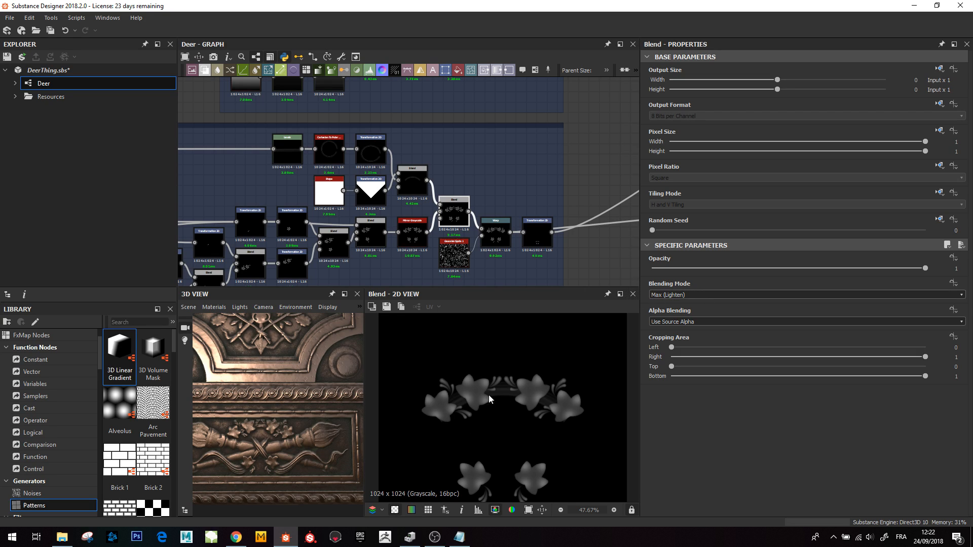
- Preview the Warp node and its Gaussian Spots input, zooming the 2D view on the warped leaves
left_click(491, 232)
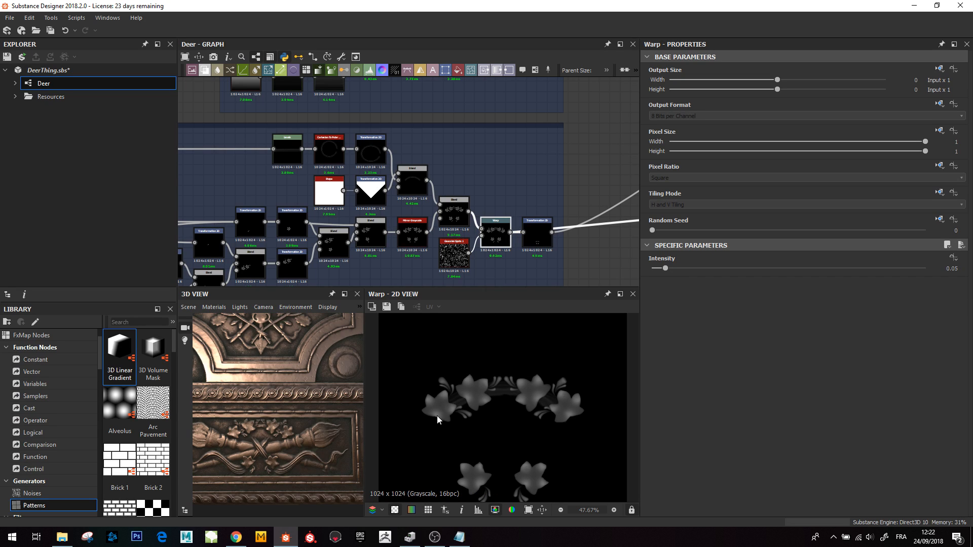
left_click(453, 253)
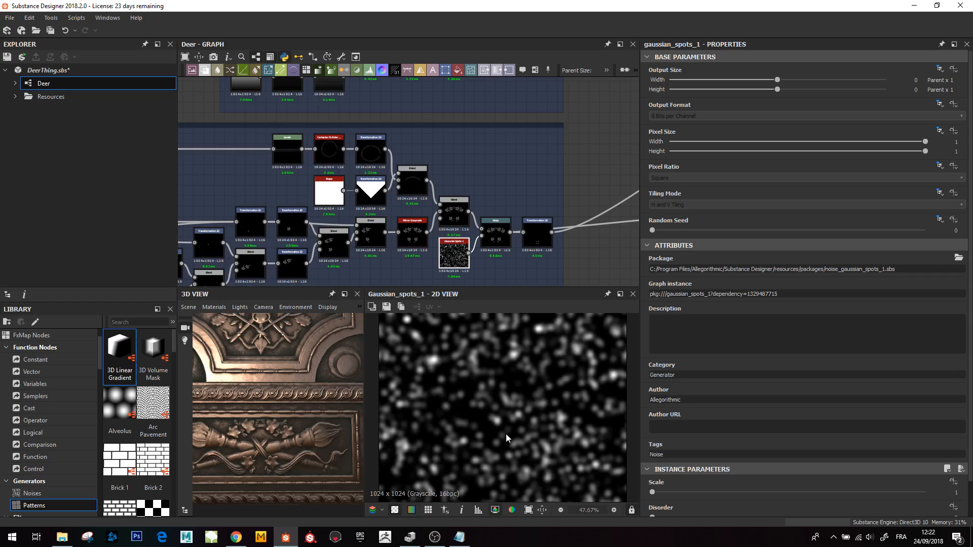
left_click(501, 233)
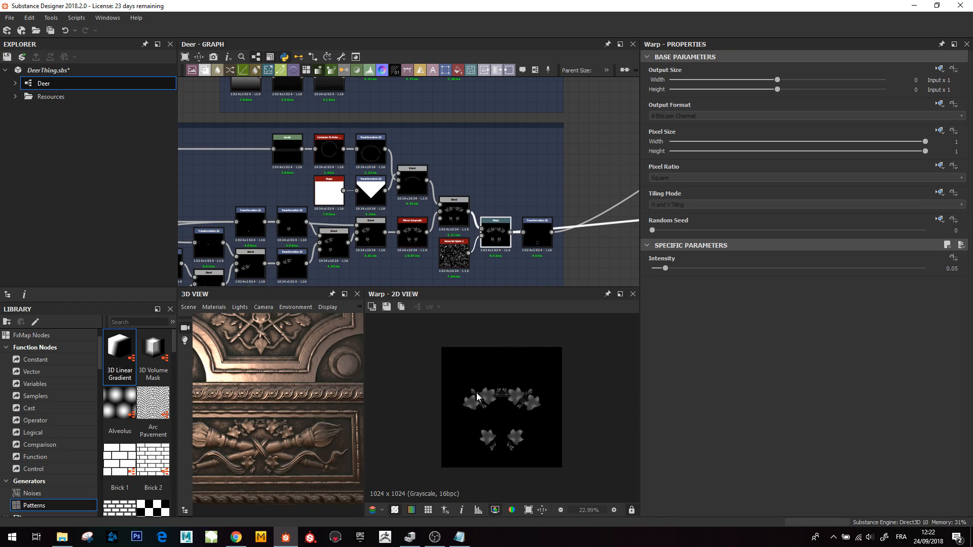
scroll(495, 412, "up", 3)
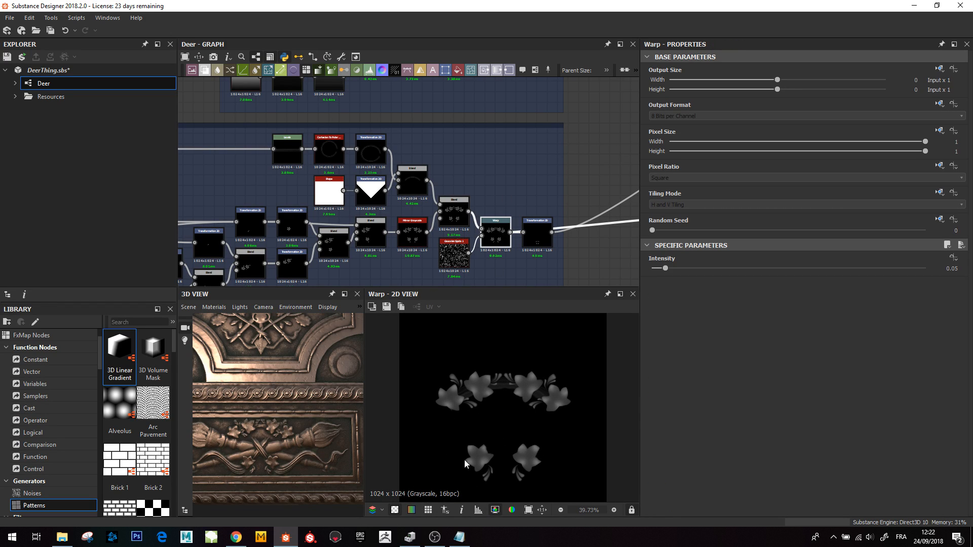
- Preview the Mirror Grayscale, Warp and final Transformation 2D nodes at the end of the Ivy_Crown chain
left_click(412, 233)
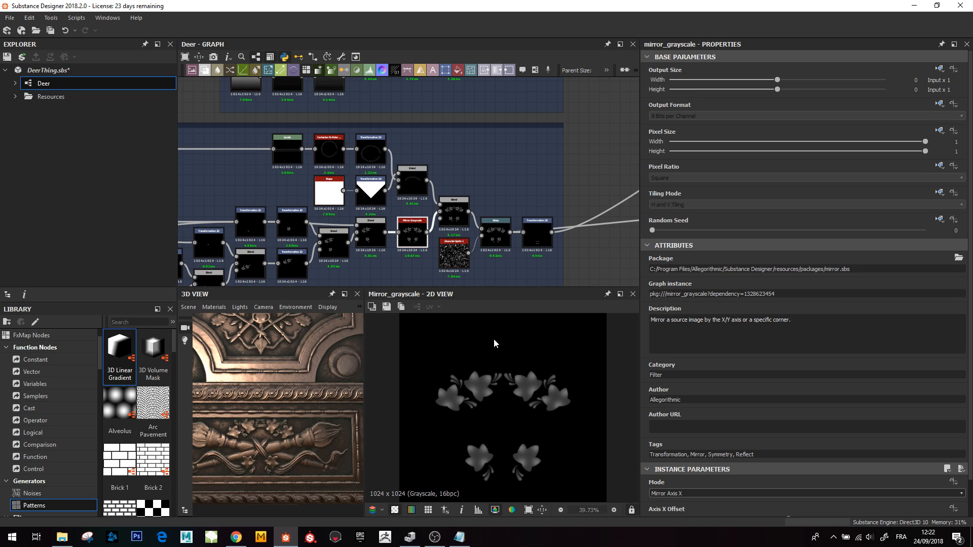
left_click(497, 242)
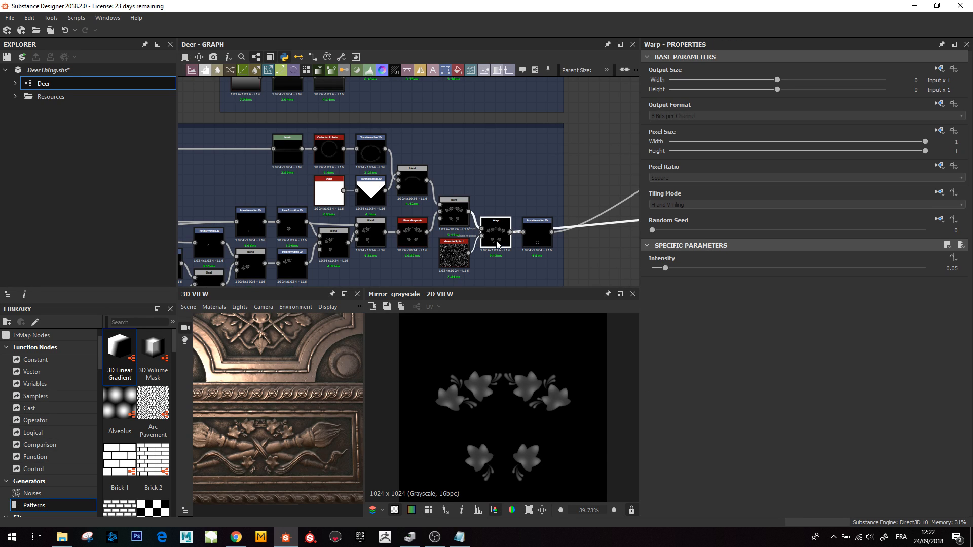
double_click(496, 244)
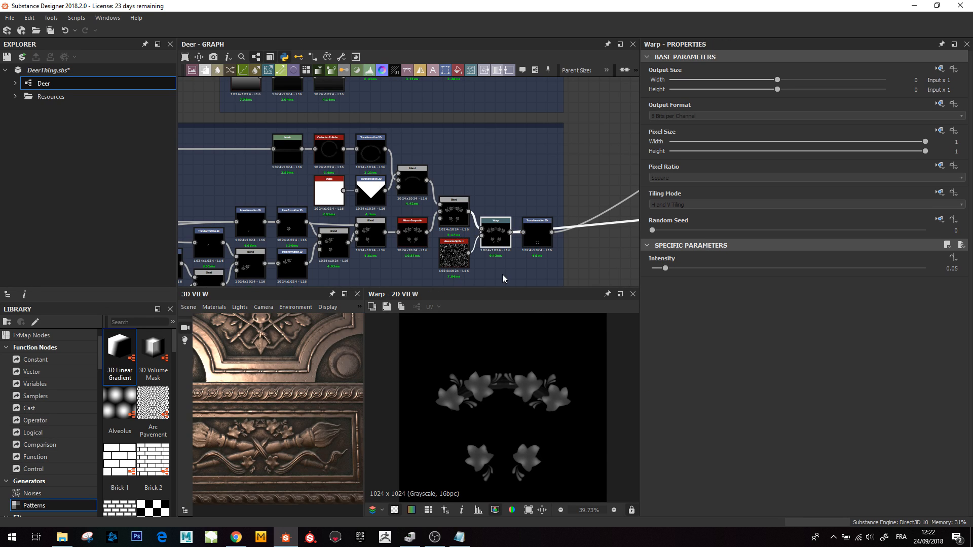
double_click(531, 242)
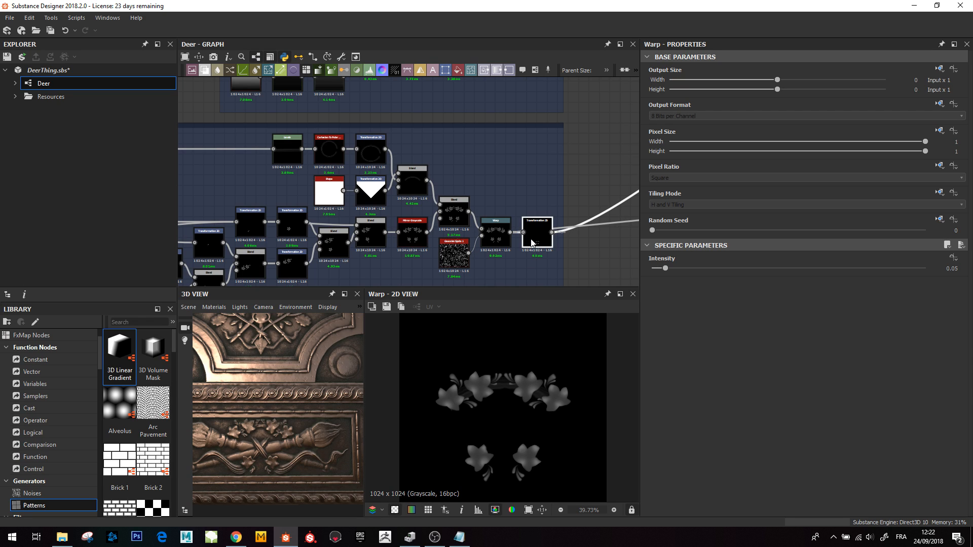
- Preview the Bottom frame's Transformation 2D brush node and the Blend nodes crossing the two brushes
scroll(496, 198, "down", 10)
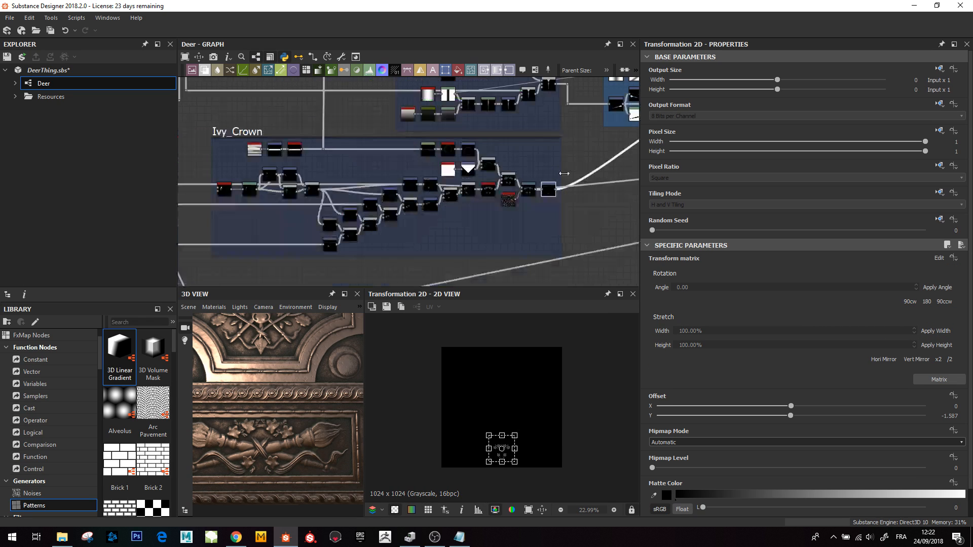
scroll(465, 206, "up", 6)
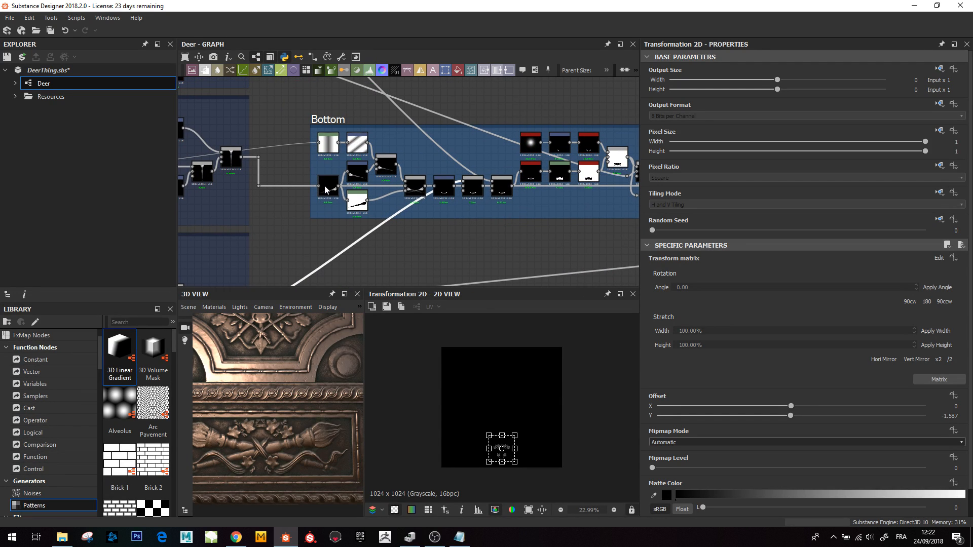
double_click(326, 190)
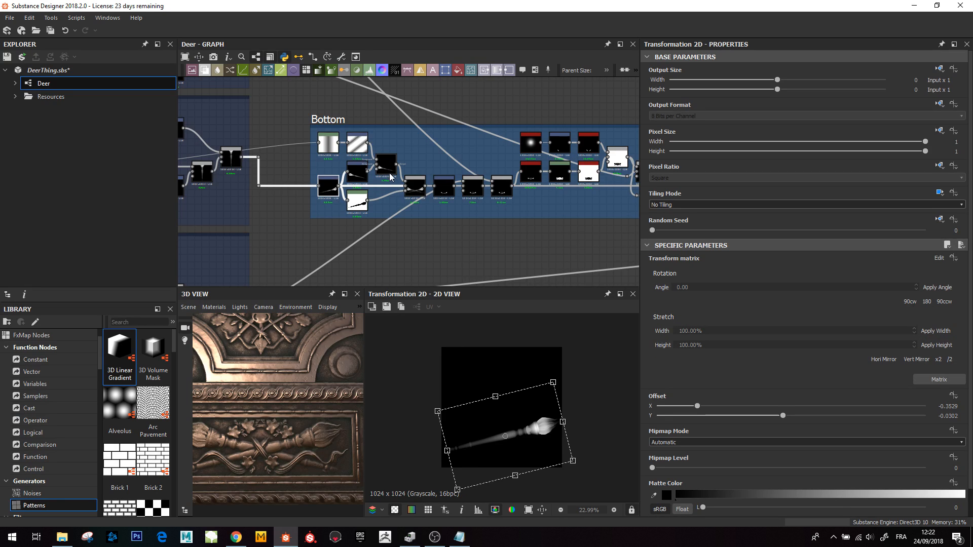
double_click(444, 186)
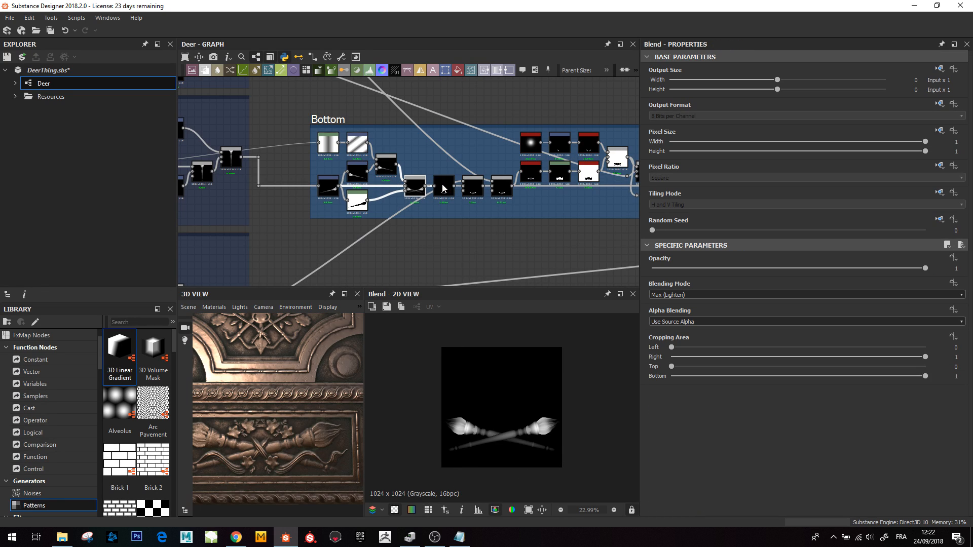
double_click(473, 187)
middle_click_drag(473, 202, 425, 208)
double_click(425, 192)
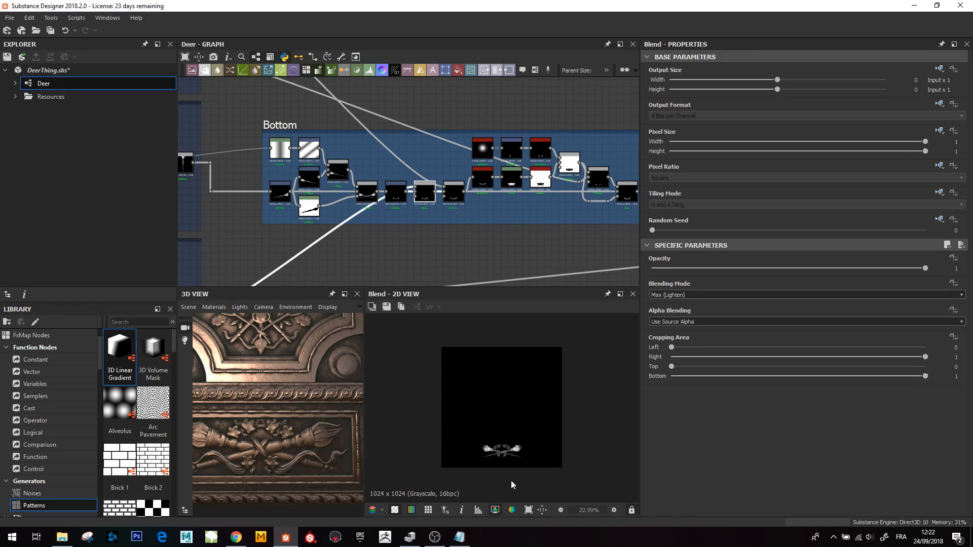
- Preview the later Bottom frame Blend combining the crossed brushes with the leaf ornament, enlarged in the 2D view
scroll(509, 469, "up", 5)
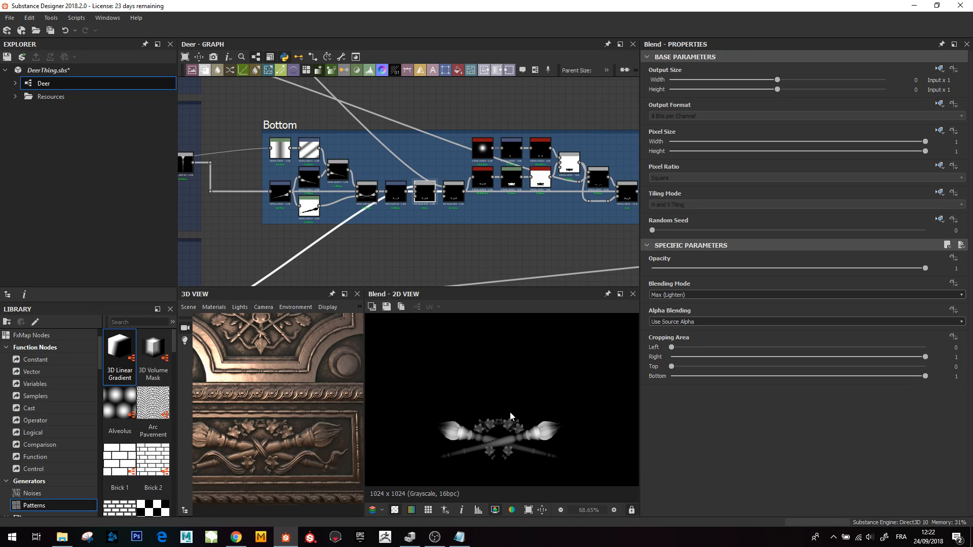
double_click(453, 191)
middle_click_drag(516, 270, 504, 281)
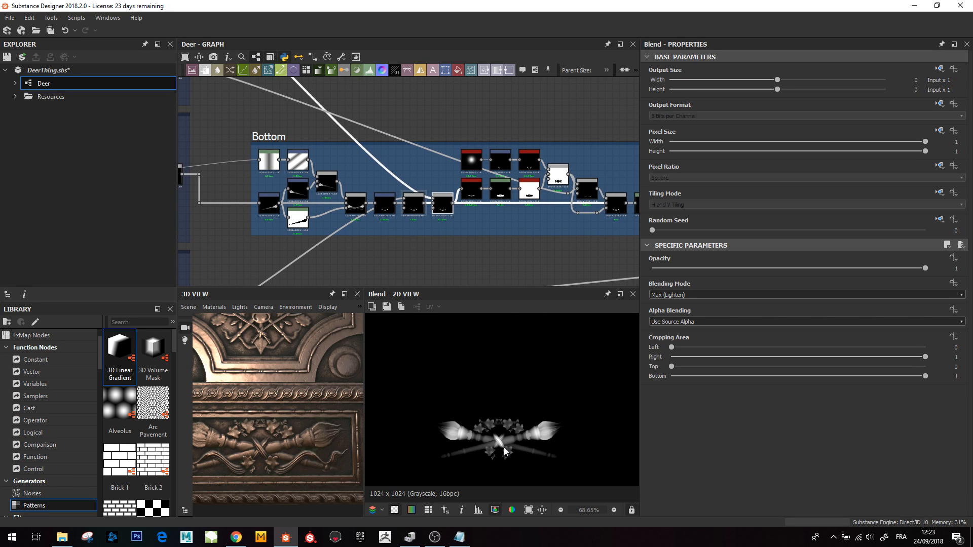
scroll(505, 450, "up", 4)
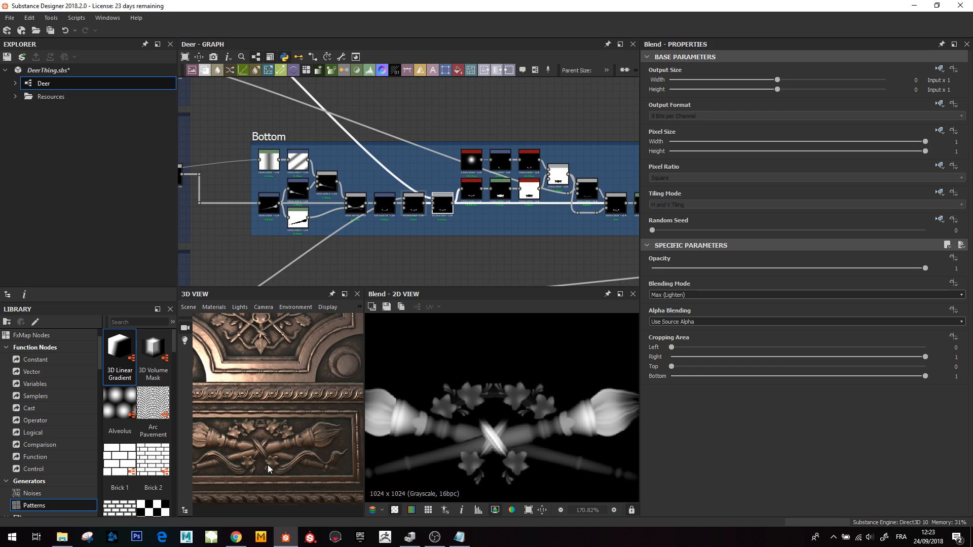
scroll(244, 448, "up", 2)
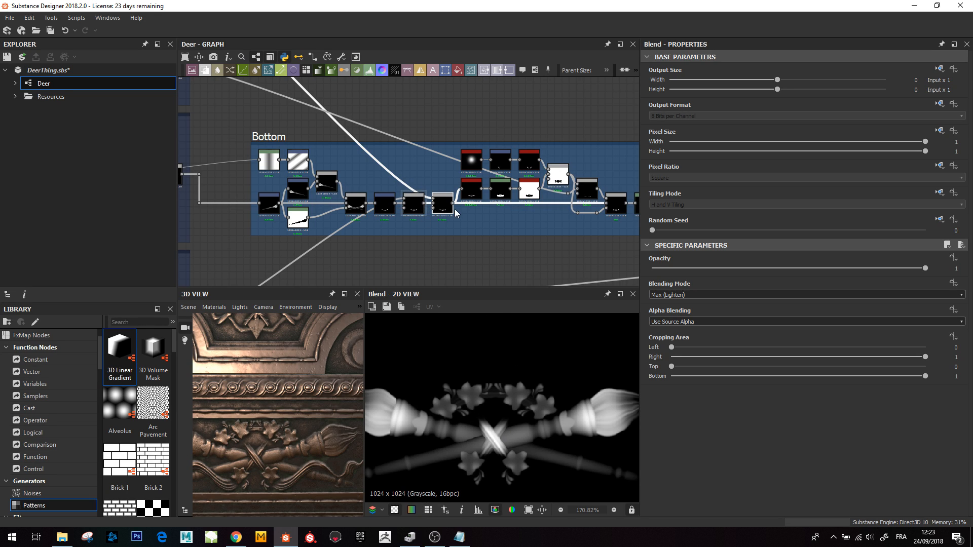
- Preview the Levels node on the lower branch of the Ribbons frame
scroll(455, 209, "down", 4)
scroll(382, 177, "up", 5)
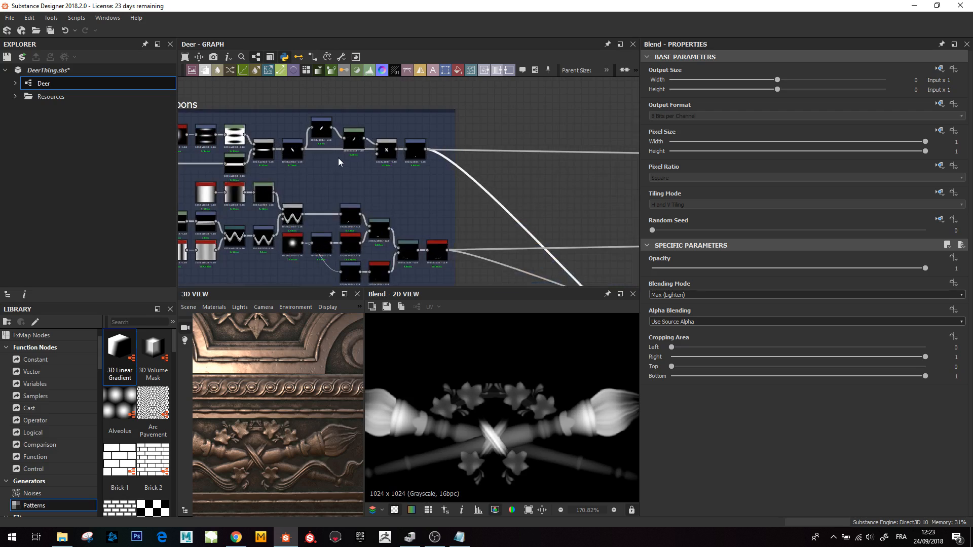
middle_click_drag(349, 174, 385, 203)
scroll(320, 196, "up", 4)
middle_click_drag(320, 197, 404, 202)
middle_click_drag(279, 207, 350, 201)
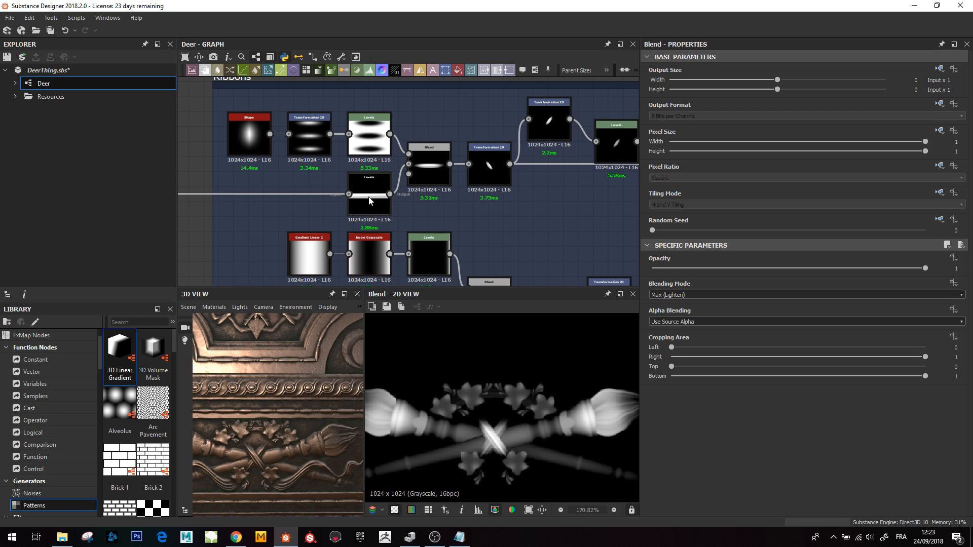
double_click(369, 200)
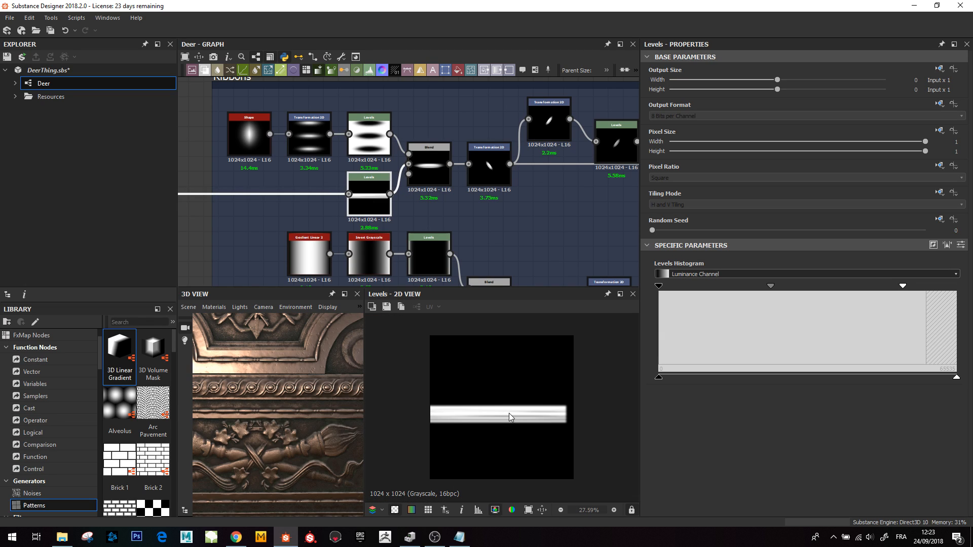
- Preview the Ribbons frame's Subtract Blend, then the Transformation 2D that repeats the ellipse shape
scroll(509, 412, "up", 3)
scroll(438, 400, "down", 4)
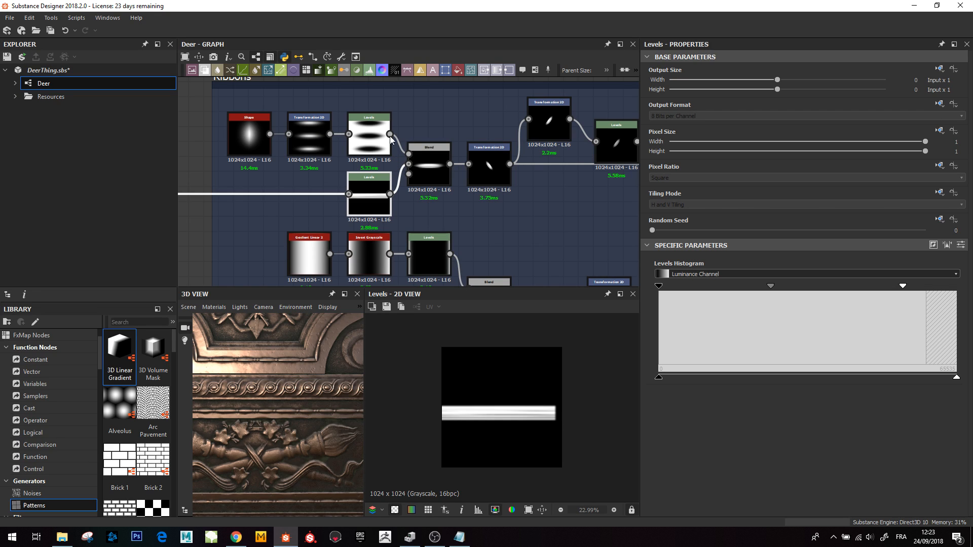
left_click(434, 172)
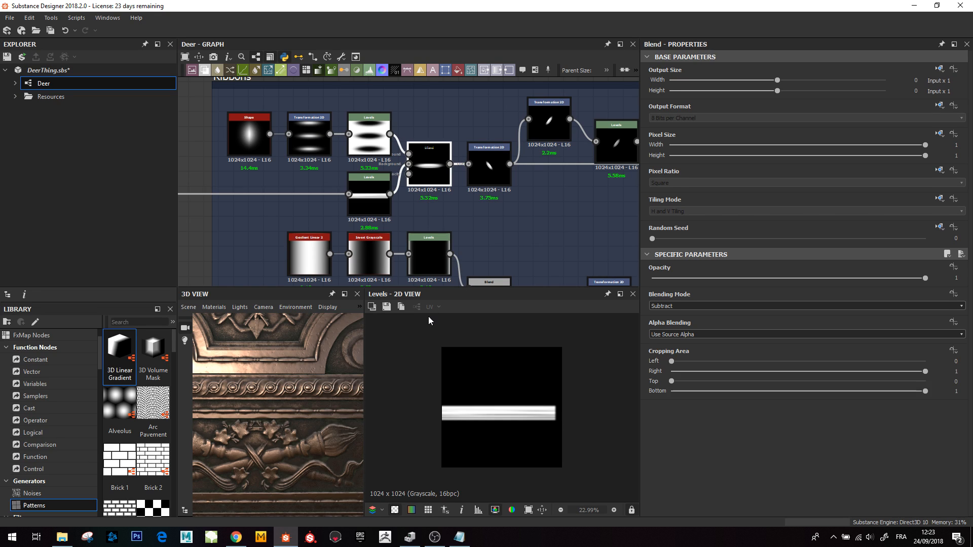
left_click(313, 138)
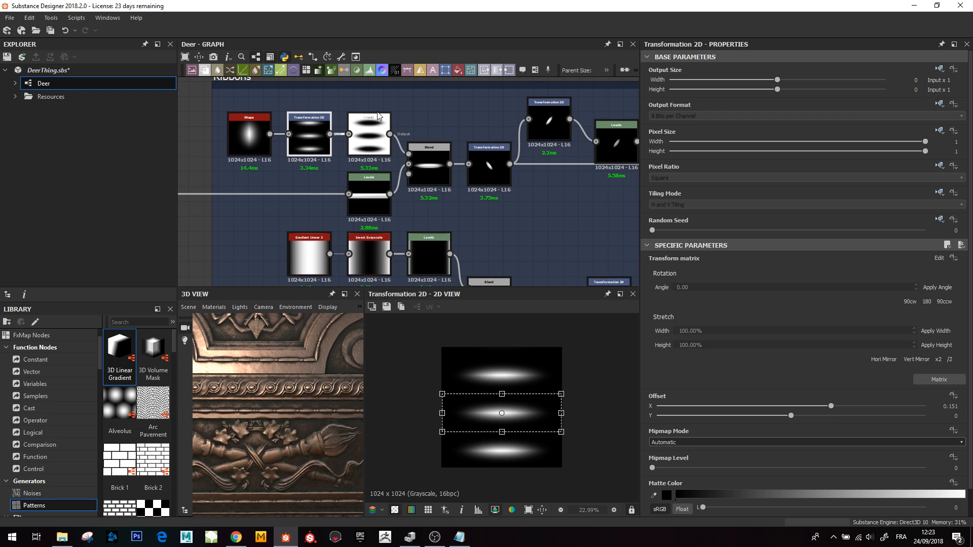
- Preview the Levels node that inverts the ellipses, then the Subtract Blend producing the single leaf band
double_click(373, 136)
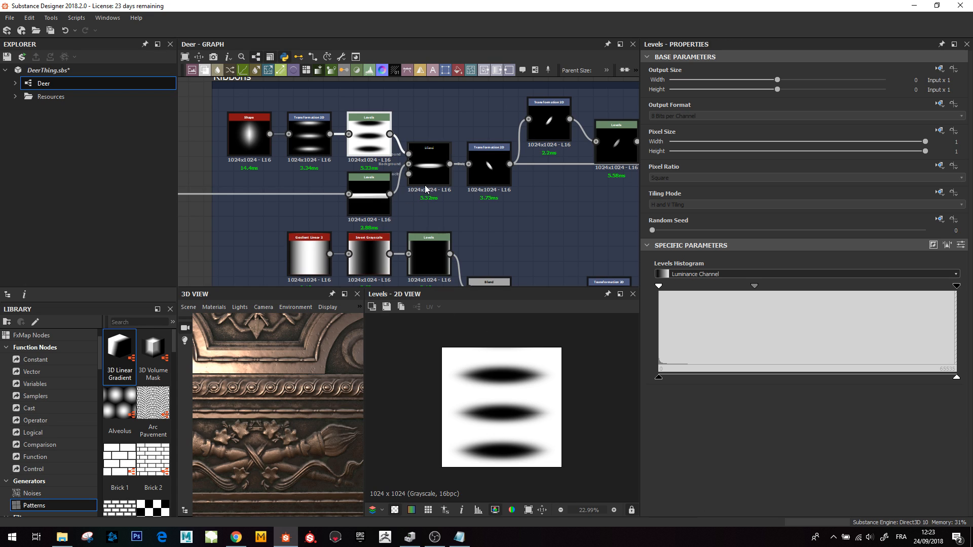
left_click(429, 159)
double_click(428, 158)
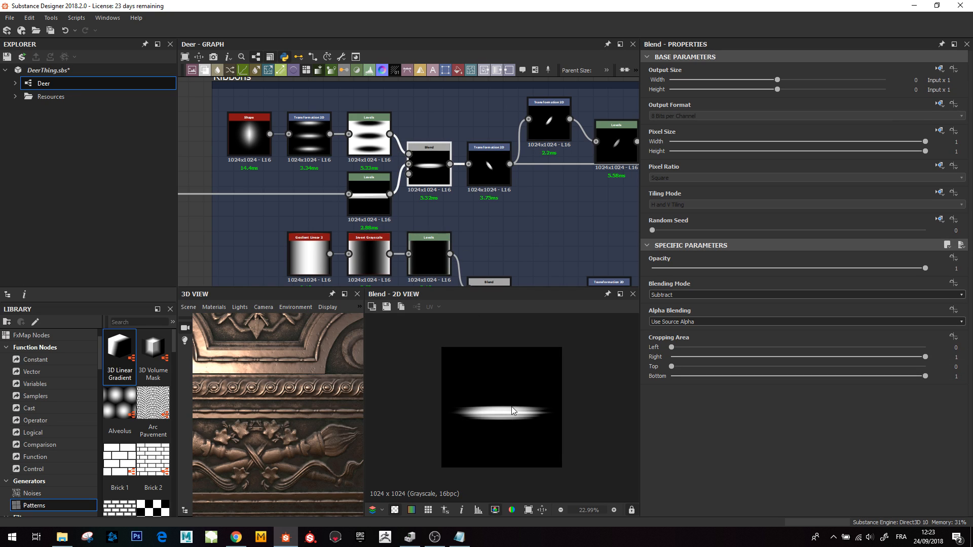
middle_click_drag(488, 169, 439, 192)
left_click(440, 190)
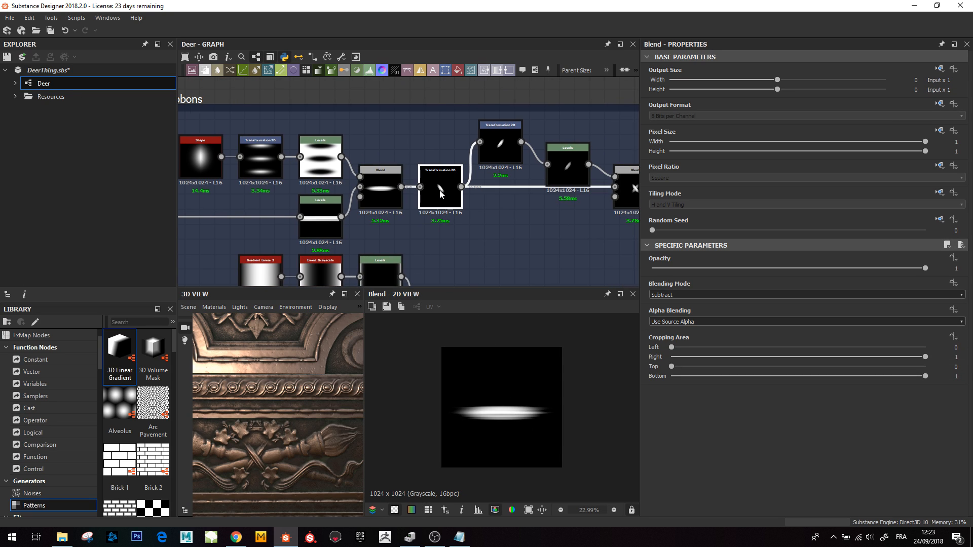
- Preview the rotated Transformation 2D nodes, the following Levels, and the Max Blend forming the X-shaped ribbon cross
double_click(439, 190)
double_click(499, 147)
middle_click_drag(534, 209, 417, 198)
double_click(452, 154)
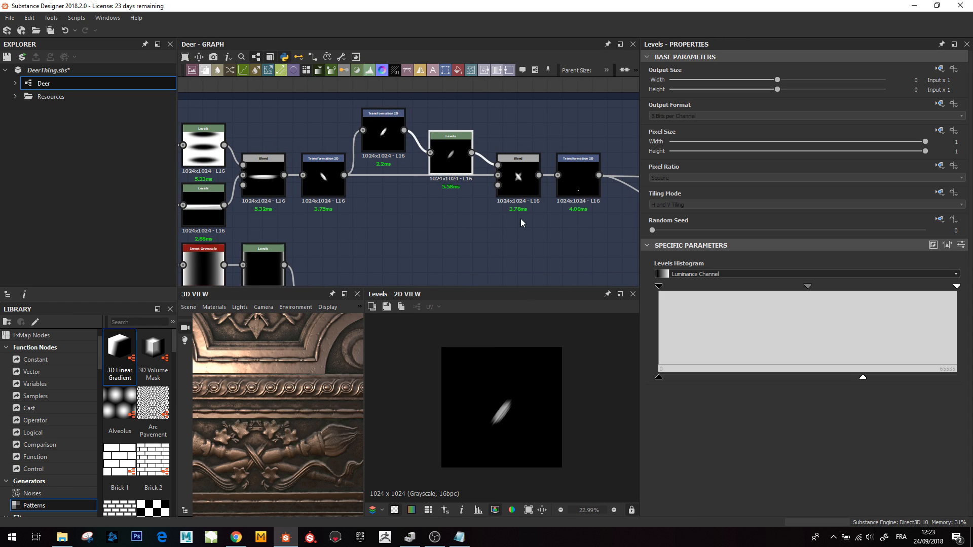
double_click(521, 176)
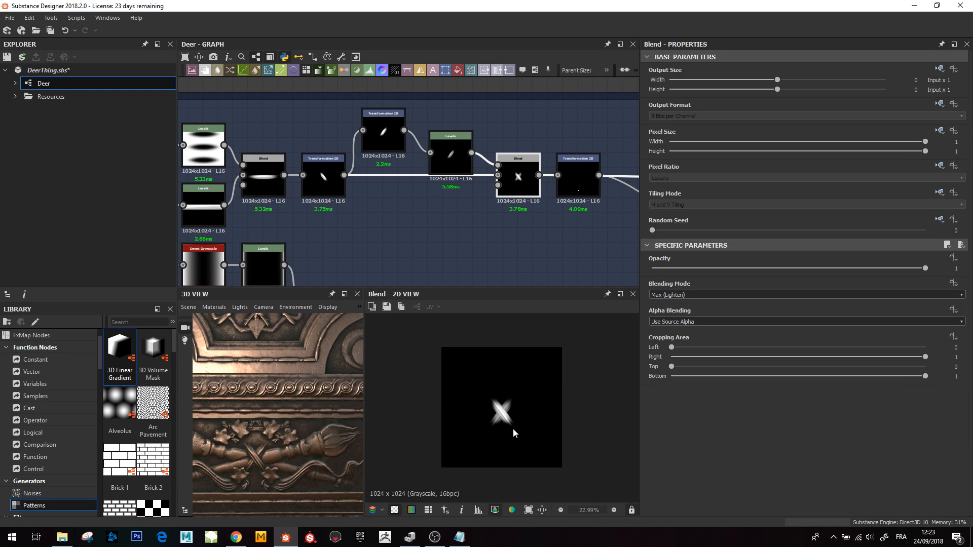
scroll(498, 409, "up", 2)
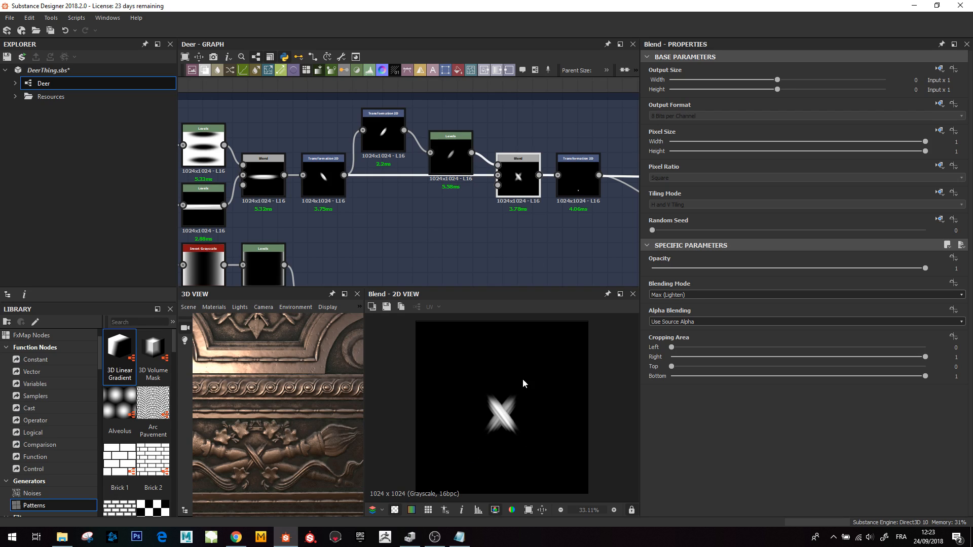
- Preview the Transformation 2D node at the end of the Ribbons frame's upper branch
scroll(415, 171, "down", 3)
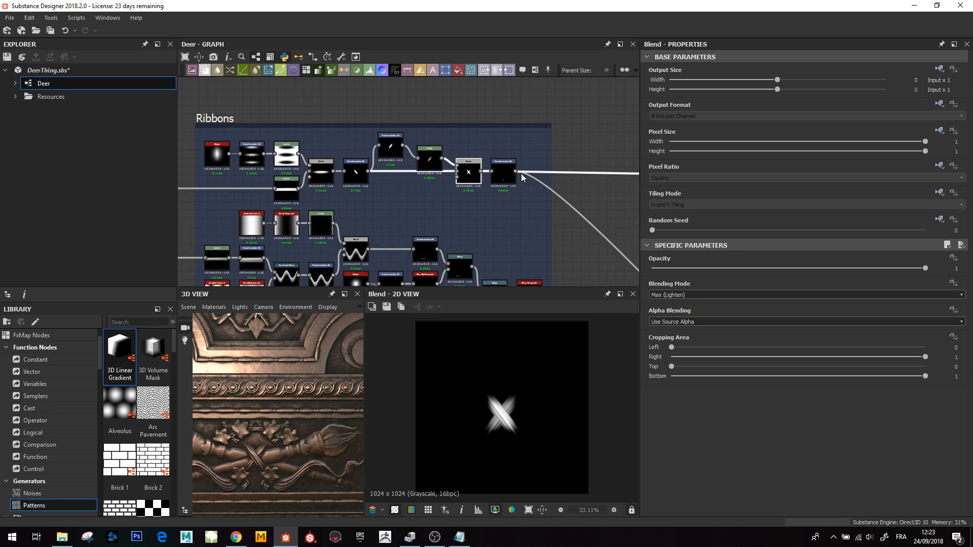
double_click(503, 178)
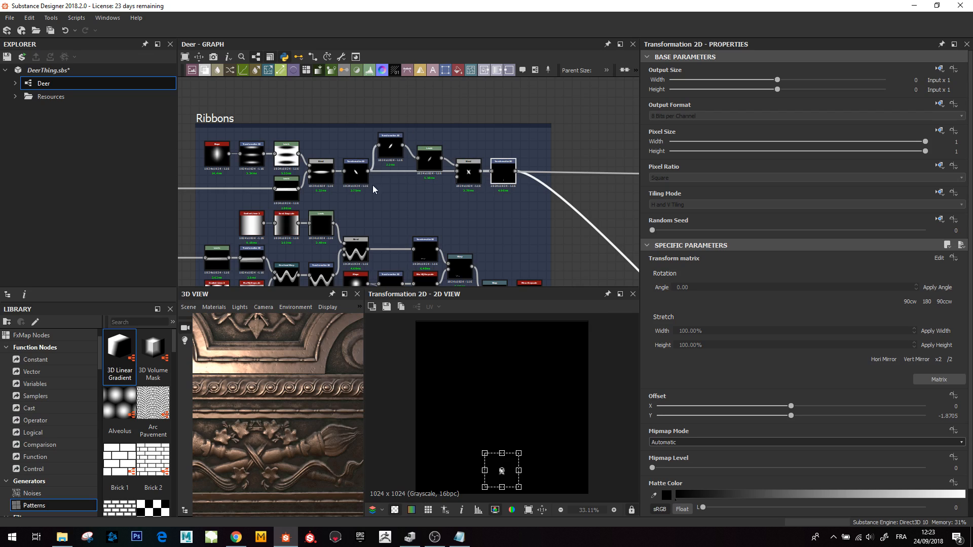
- Preview the lower Ribbons branch's first Warp node, then the Transformation 2D that offsets the radial Shape
scroll(374, 187, "down", 2)
middle_click_drag(474, 241, 398, 225)
scroll(405, 200, "up", 3)
scroll(397, 226, "down", 2)
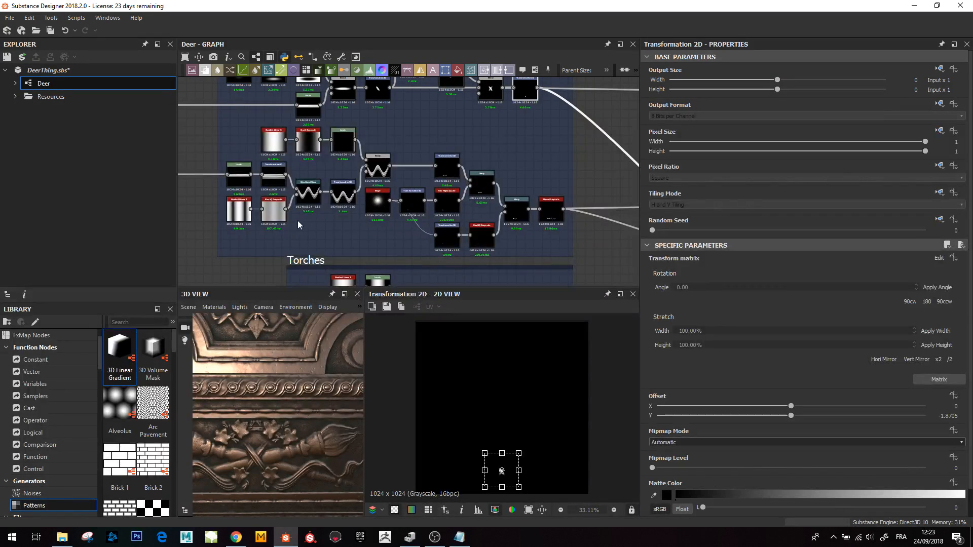
middle_click_drag(273, 203, 327, 204)
scroll(327, 205, "up", 2)
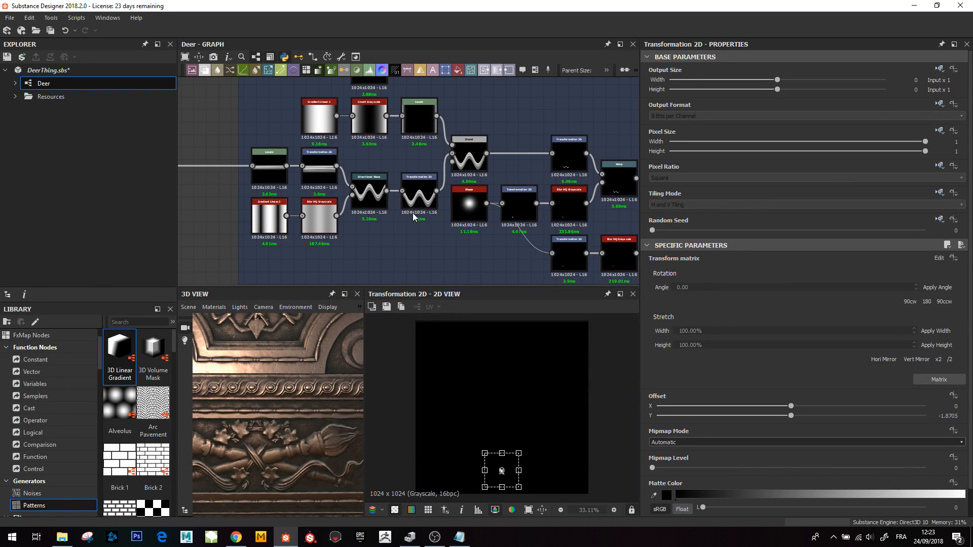
middle_click_drag(411, 213, 386, 221)
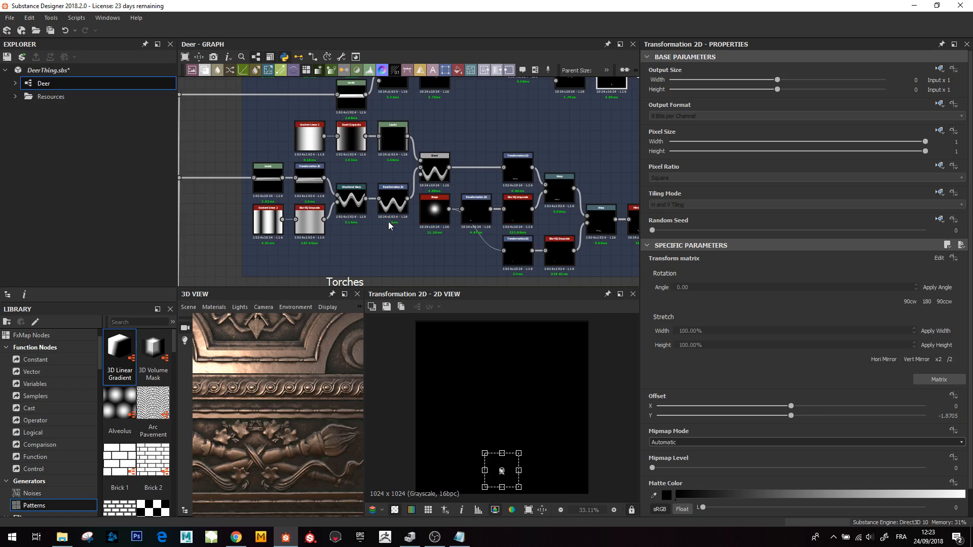
middle_click_drag(380, 227, 231, 212)
scroll(428, 229, "up", 3)
left_click(485, 155)
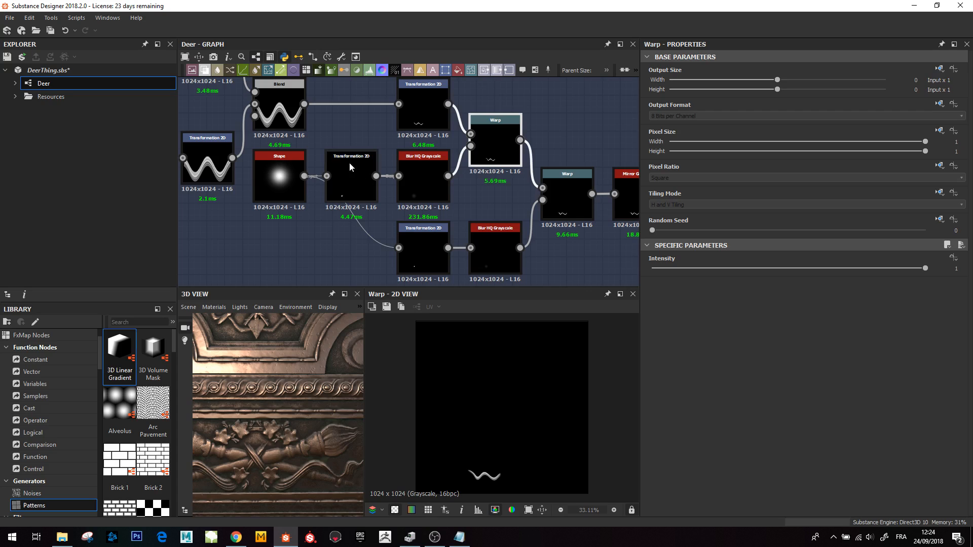
left_click(355, 188)
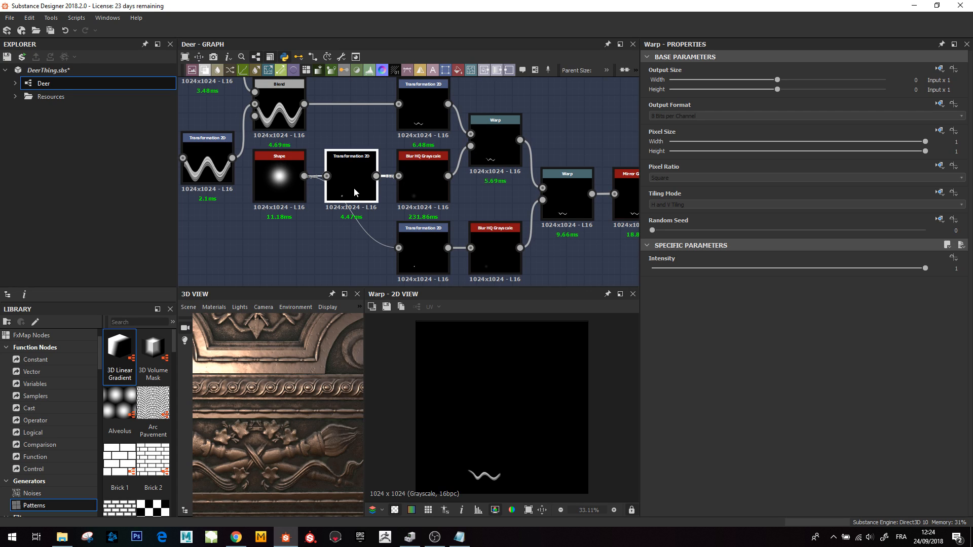
- Preview the two Warp nodes that bend the wave pattern with the blurred shape masks
left_click(491, 141)
left_click(571, 208)
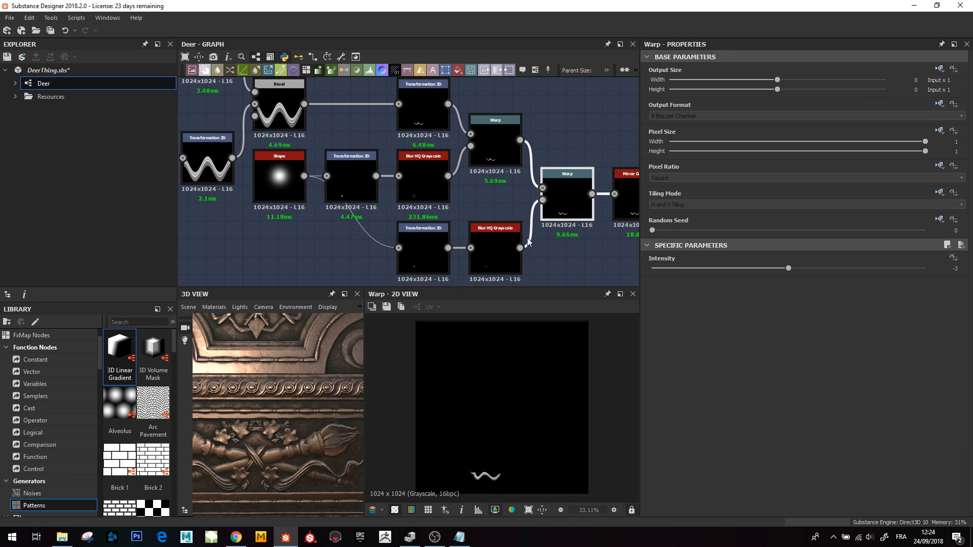
middle_click_drag(491, 202, 459, 133)
scroll(492, 470, "up", 5)
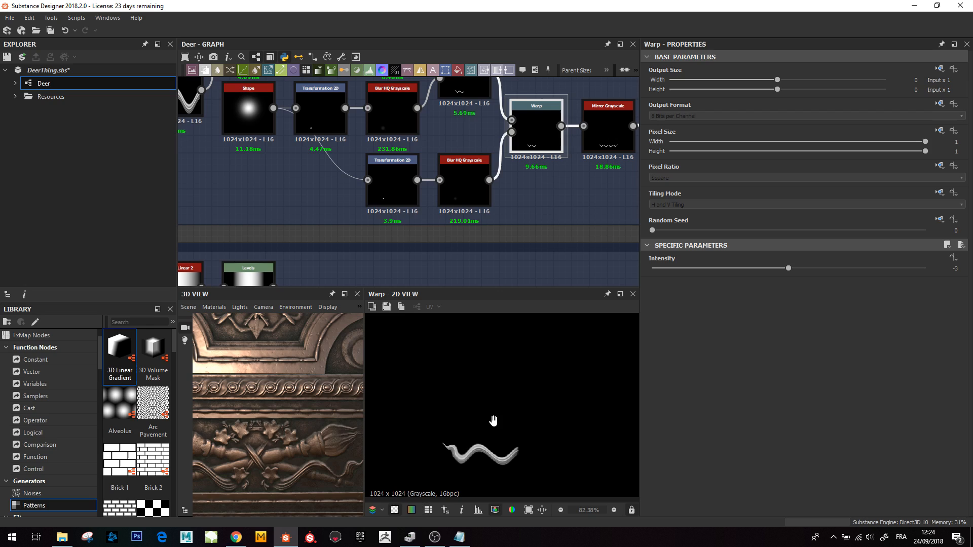
middle_click_drag(520, 187, 505, 211)
- Preview the Directional Warp node that produces the wavy band on the lower branch
scroll(377, 213, "down", 2)
middle_click_drag(329, 168, 411, 222)
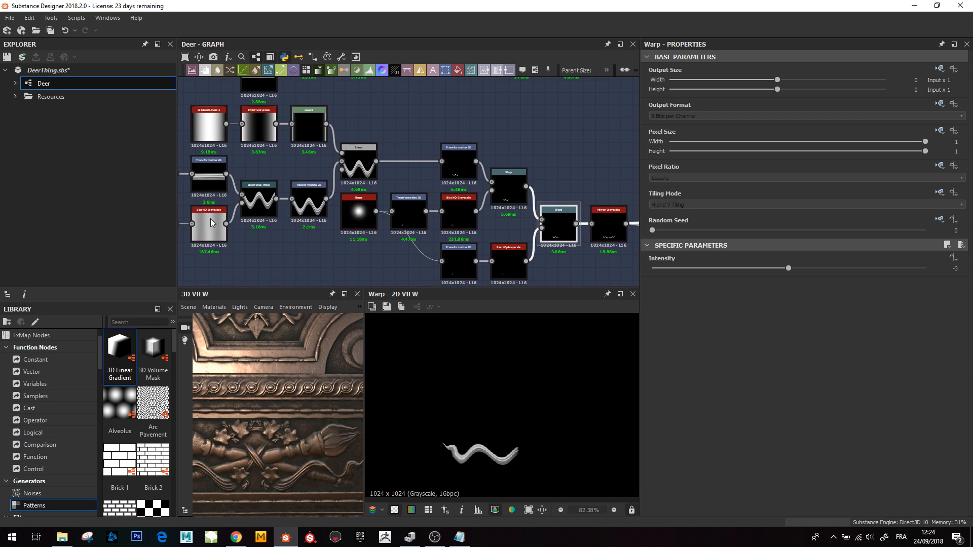
middle_click_drag(278, 225, 346, 235)
double_click(329, 213)
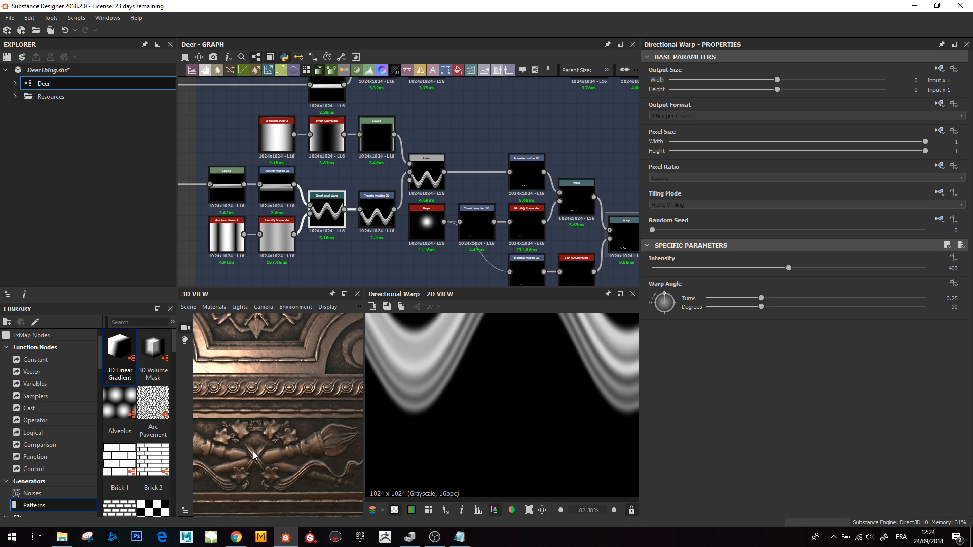
- Examine the whole carved panel material in the 3D view
scroll(224, 457, "down", 2)
middle_click_drag(224, 458, 259, 454)
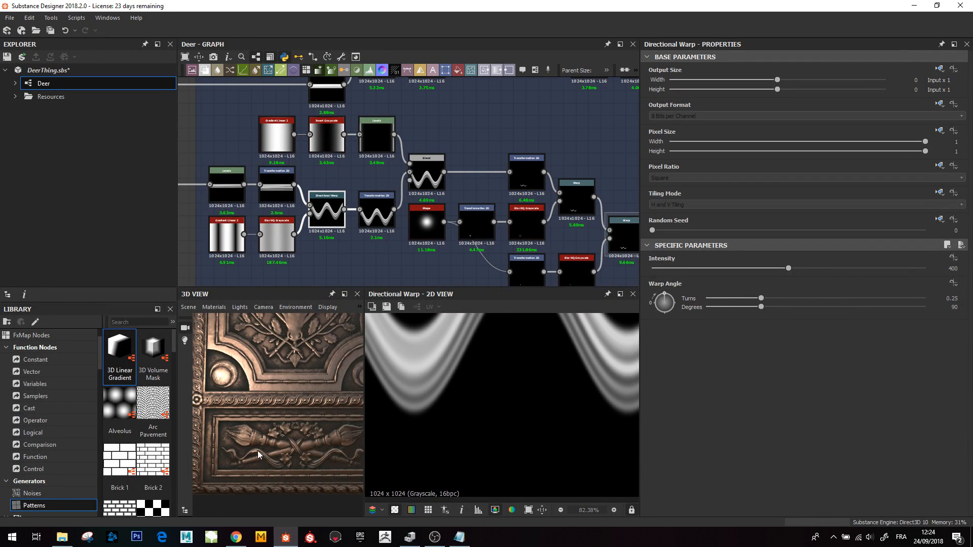
scroll(283, 391, "down", 2)
middle_click_drag(284, 391, 257, 469)
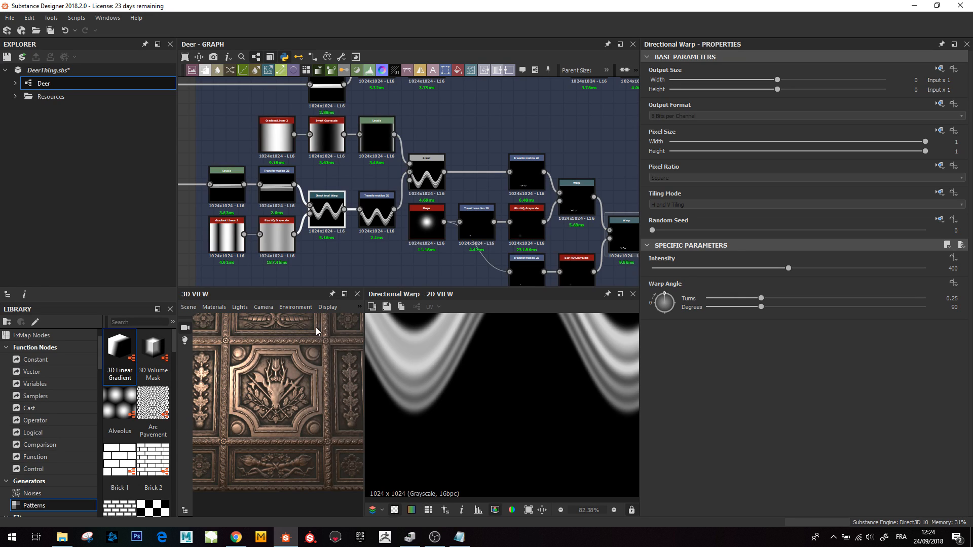
scroll(284, 417, "down", 3)
left_click_drag(282, 417, 280, 444)
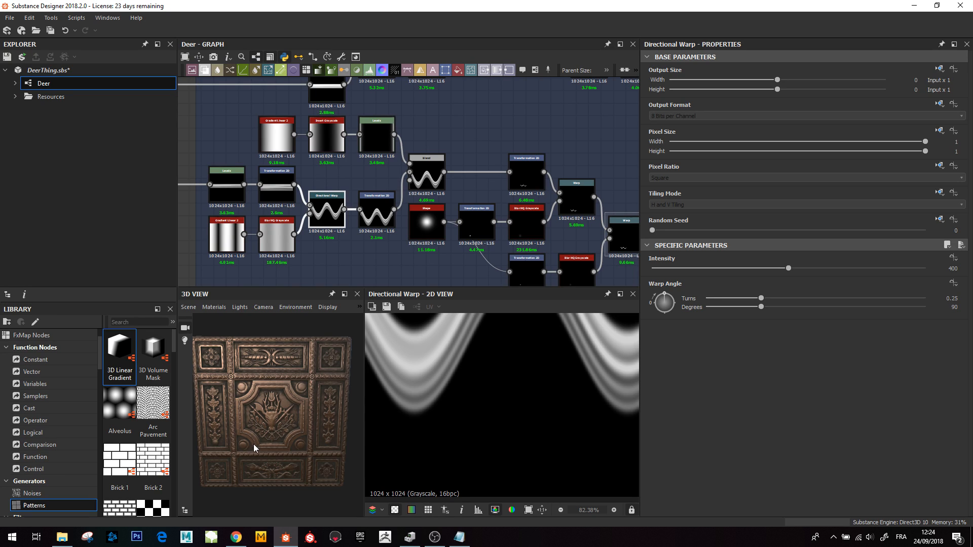
left_click_drag(254, 449, 250, 430)
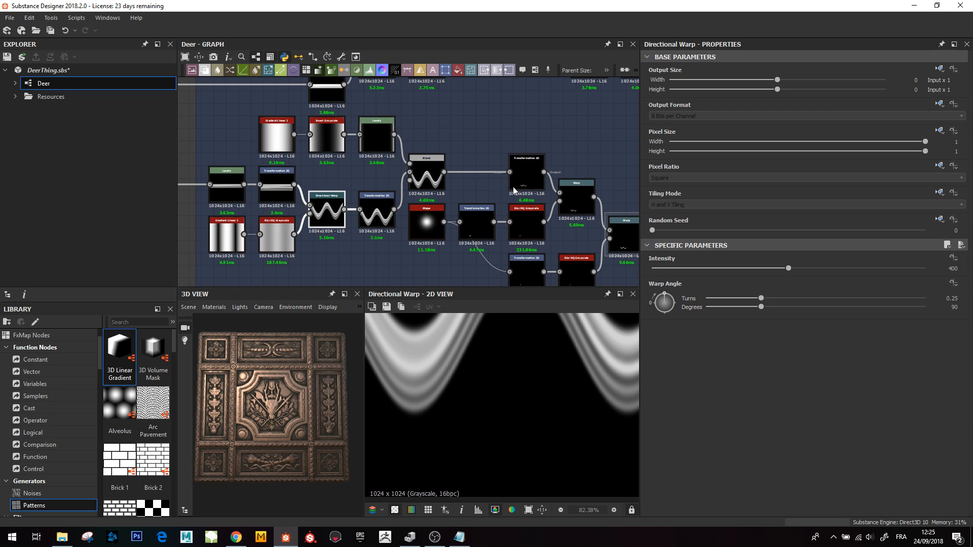
- Preview the Warp node and the final mirror_grayscale node at the end of the lower Ribbons branch
scroll(512, 186, "down", 2)
middle_click_drag(367, 225, 337, 236)
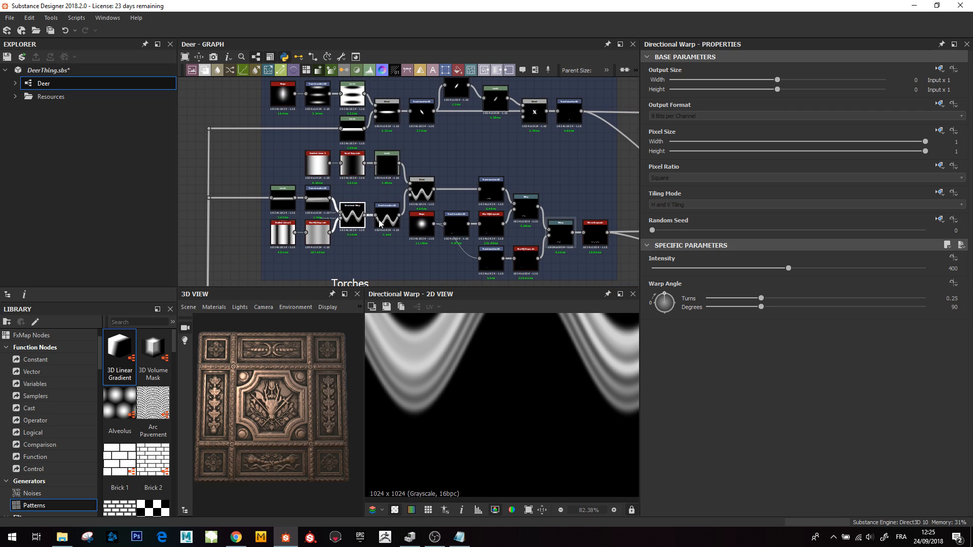
middle_click_drag(536, 247, 439, 220)
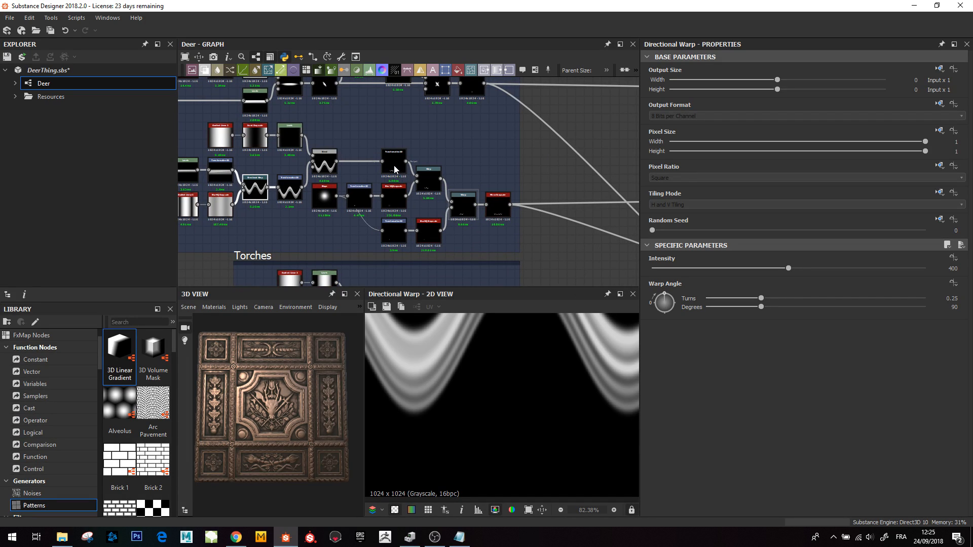
left_click(464, 212)
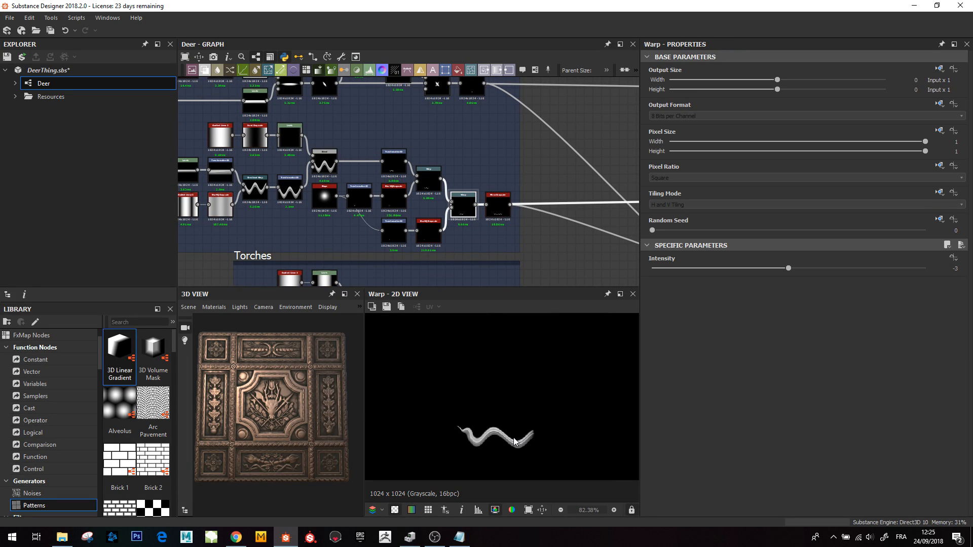
left_click(497, 212)
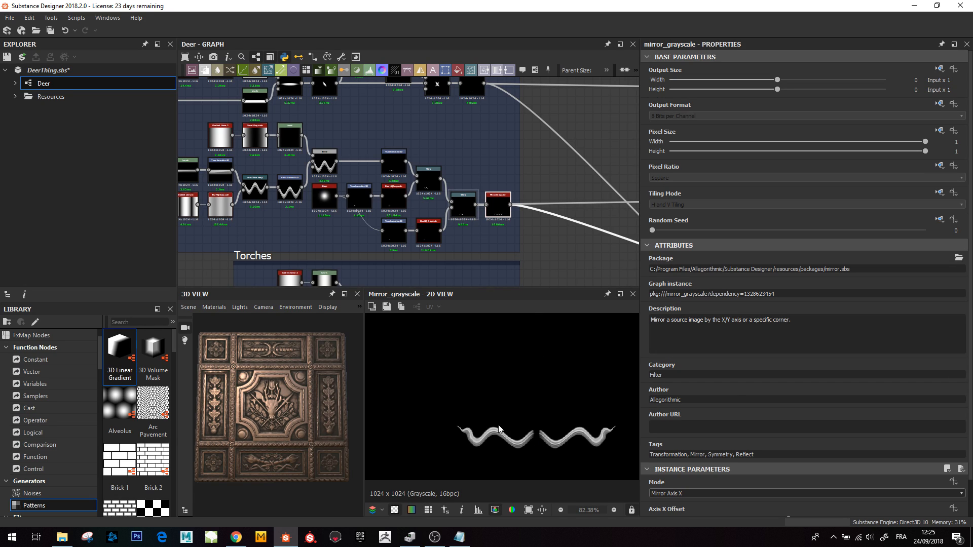
- Preview the final Levels node of the Bottom frame and enlarge its 2D view
scroll(537, 416, "down", 3)
scroll(523, 231, "down", 3)
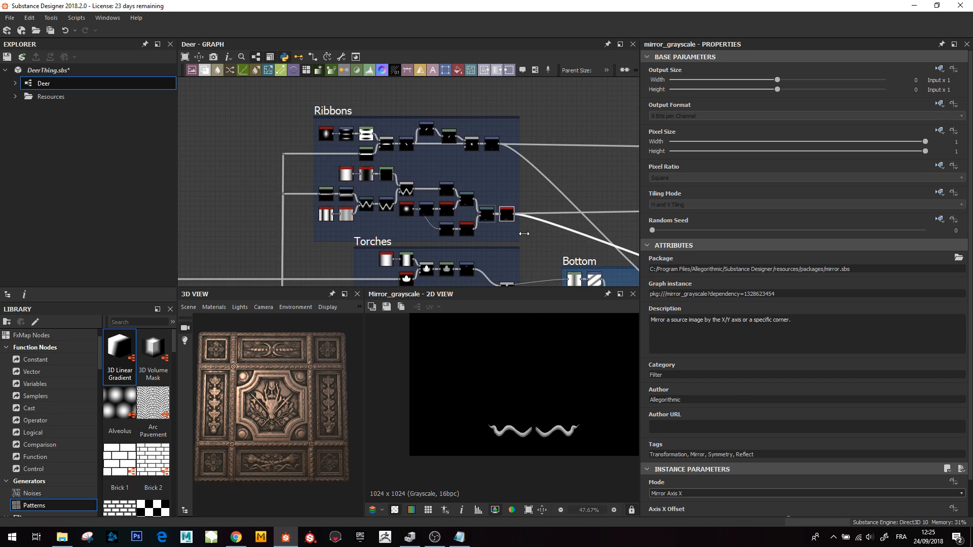
middle_click_drag(523, 232, 473, 185)
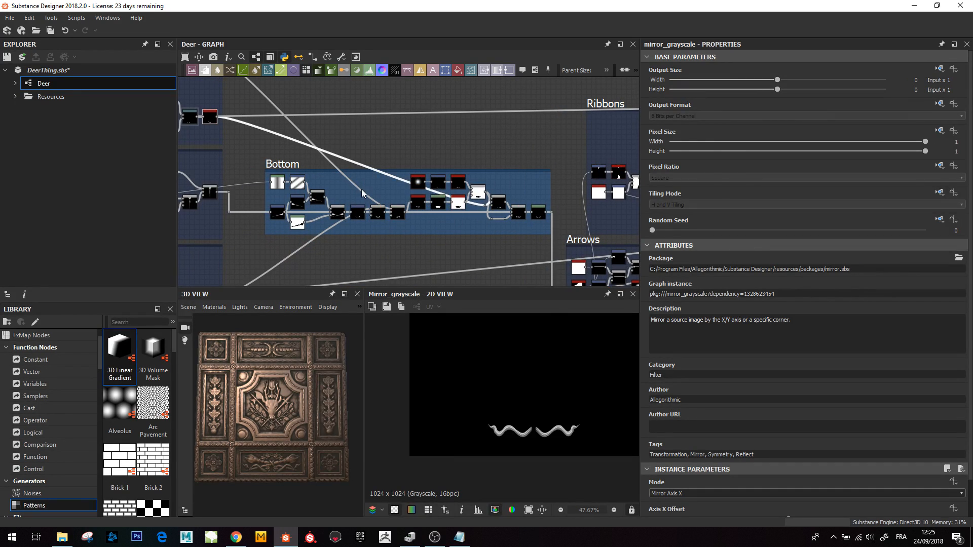
double_click(538, 212)
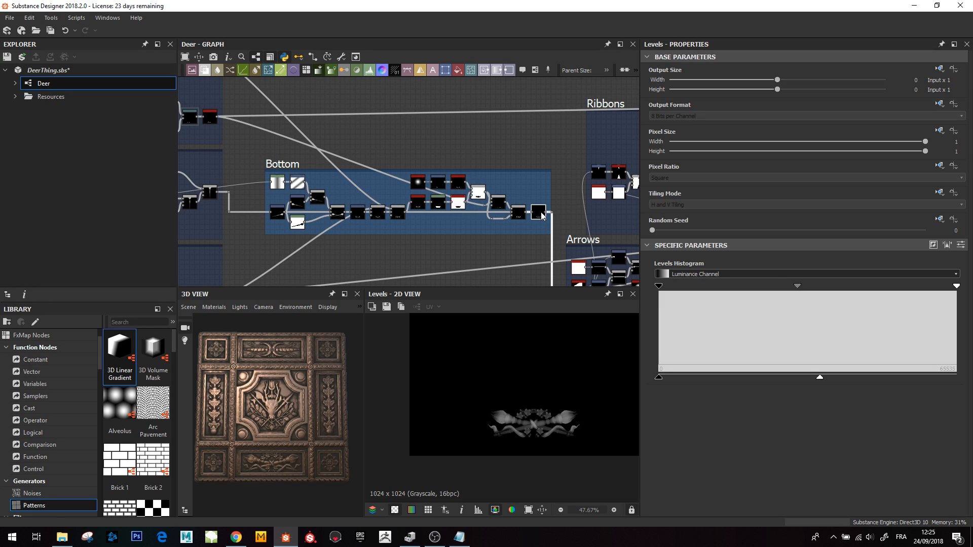
scroll(511, 436, "up", 4)
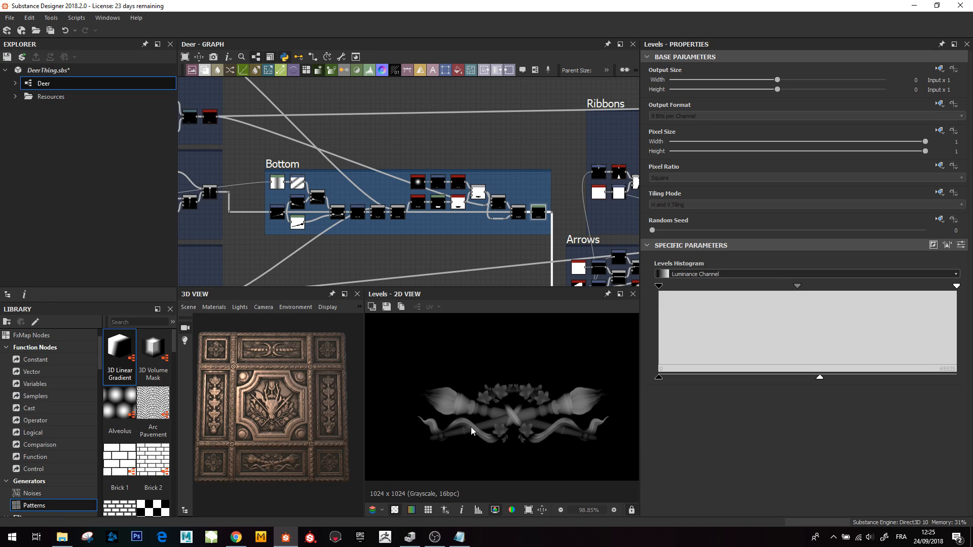
middle_click_drag(503, 430, 487, 432)
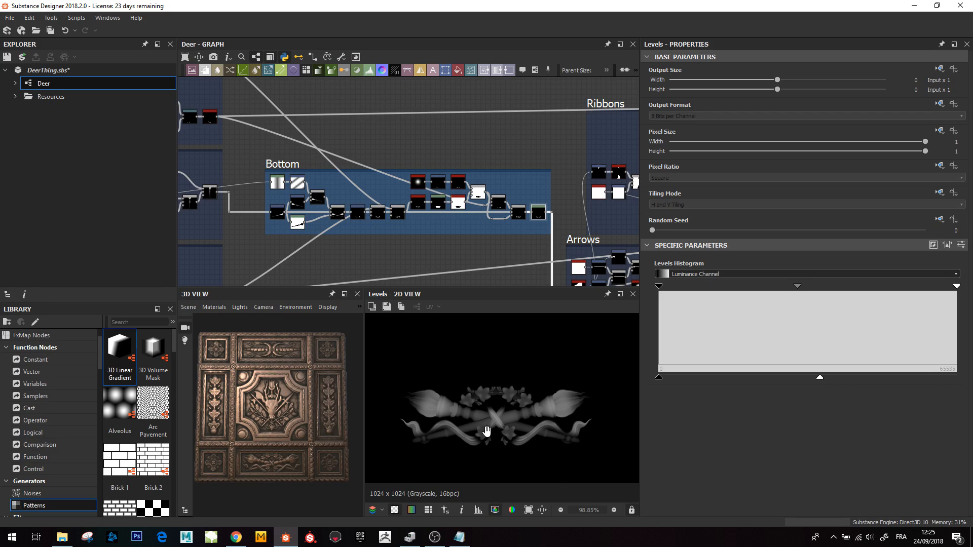
- Examine the carved lower border of the panel closely in the 3D view
scroll(267, 475, "up", 5)
middle_click_drag(290, 472, 295, 435)
scroll(272, 428, "down", 5)
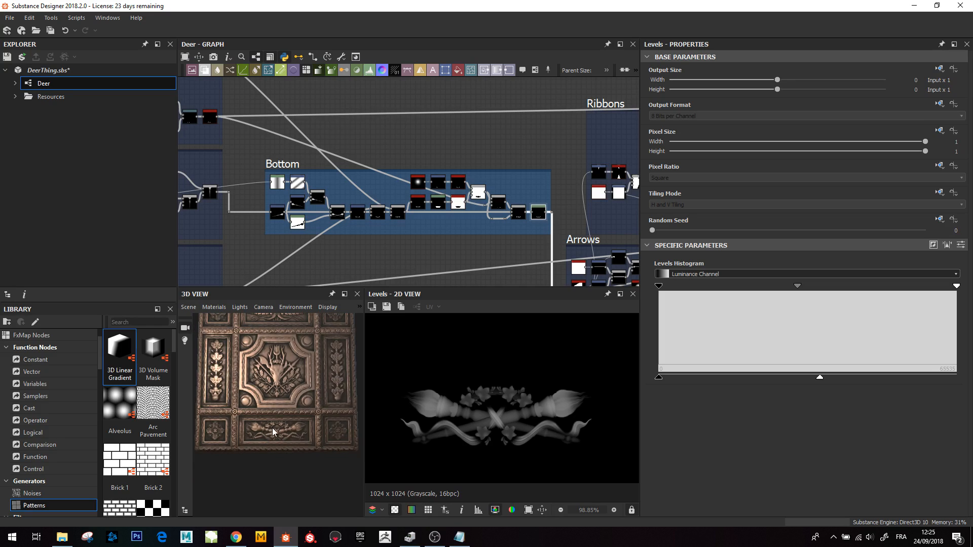
scroll(502, 214, "down", 3)
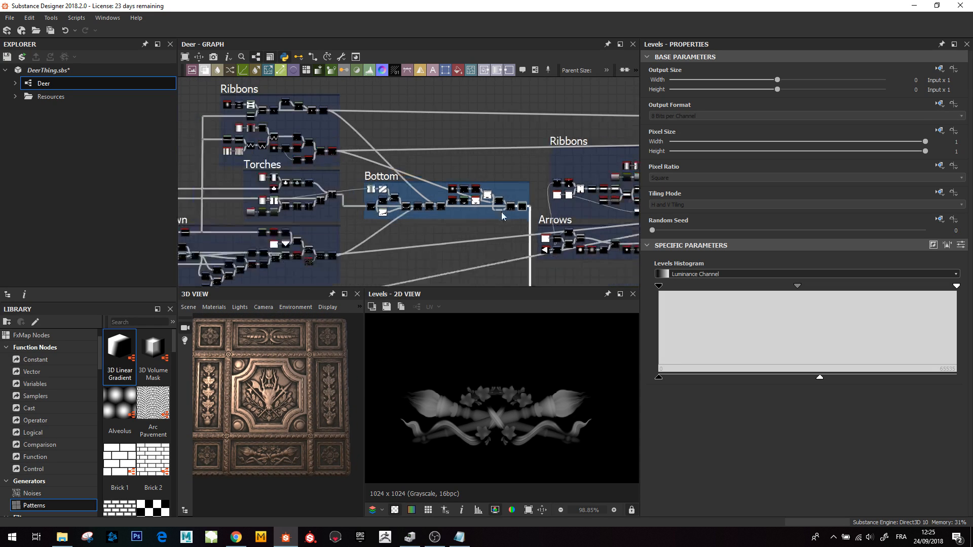
middle_click_drag(445, 217, 506, 204)
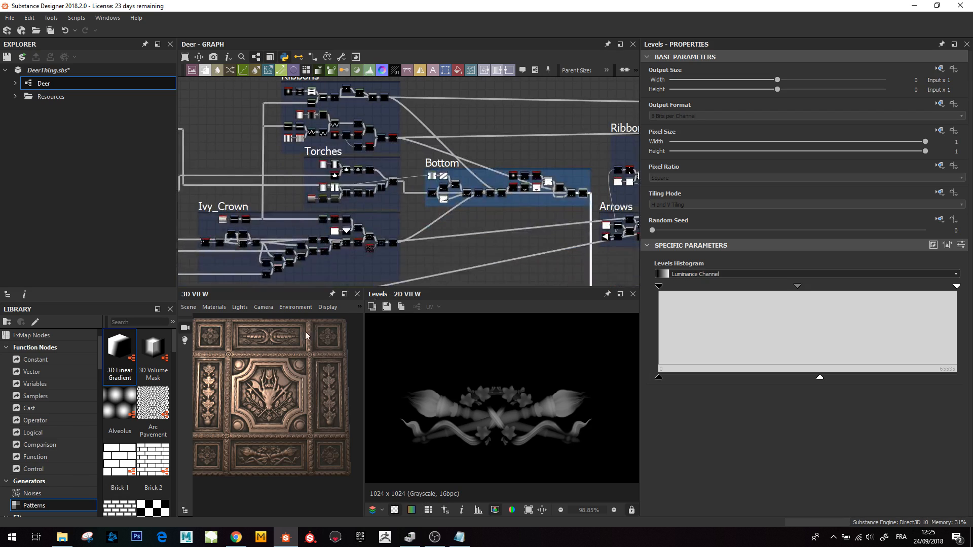
middle_click_drag(291, 345, 296, 367)
scroll(278, 379, "up", 5)
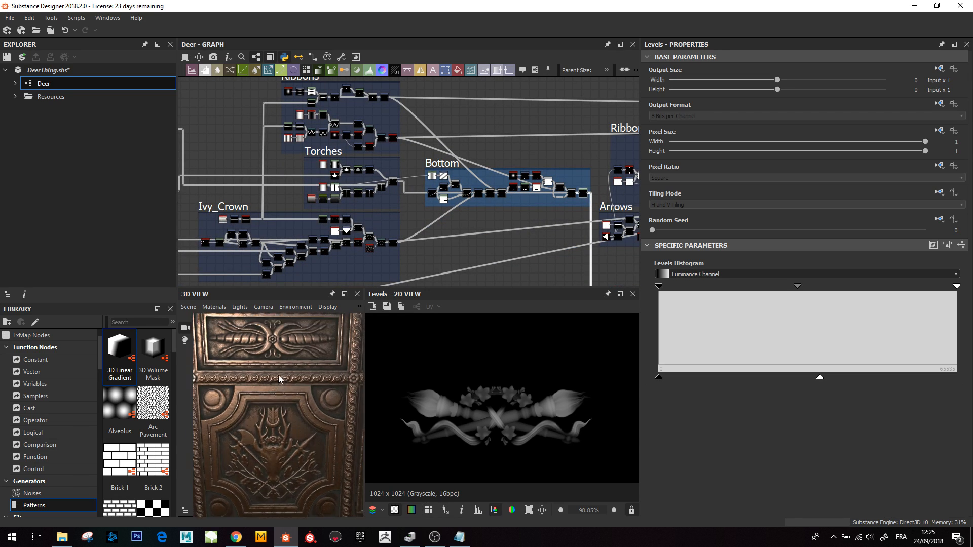
left_click_drag(274, 384, 262, 391)
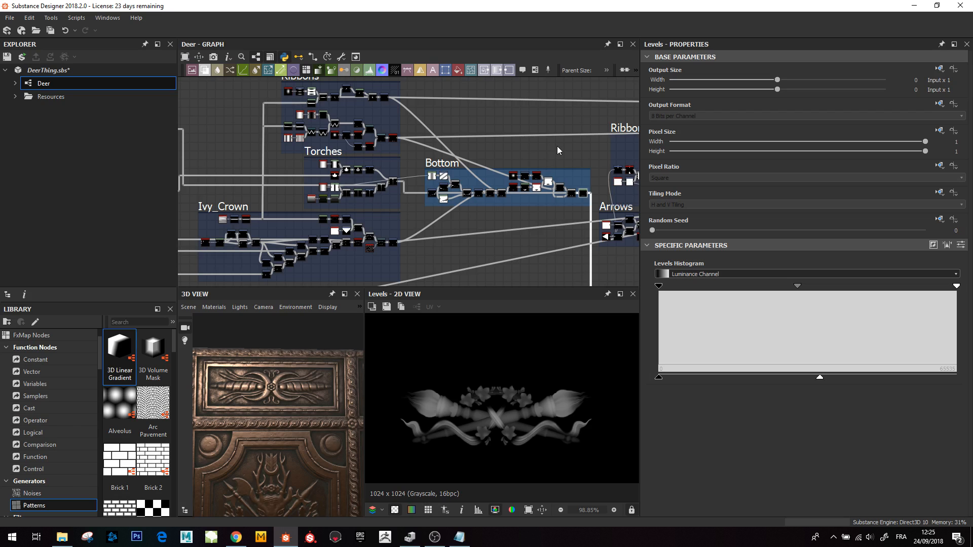
- Preview the Blend node that subtracts a triangle at the start of the upper Ribbons frame
scroll(557, 146, "down", 2)
middle_click_drag(558, 146, 364, 145)
scroll(464, 205, "up", 1)
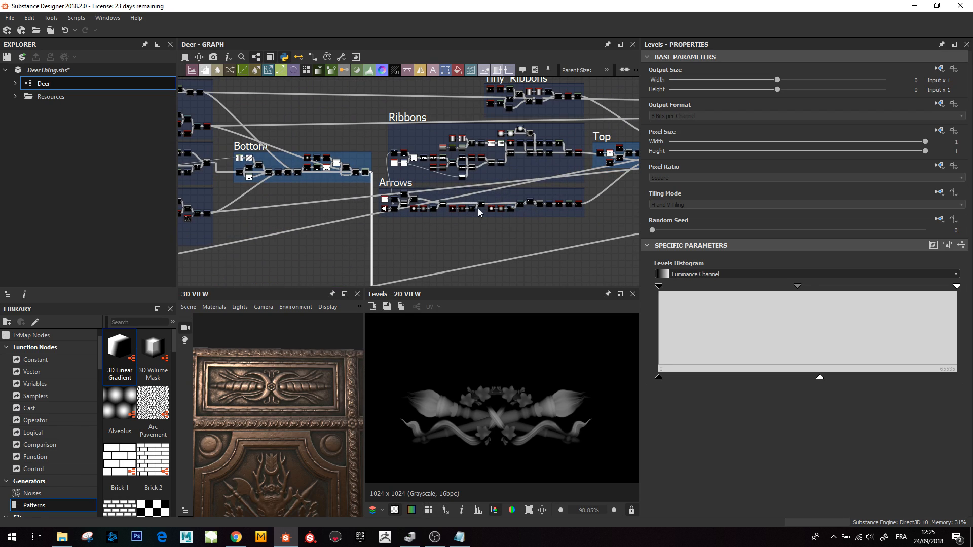
scroll(217, 387, "up", 3)
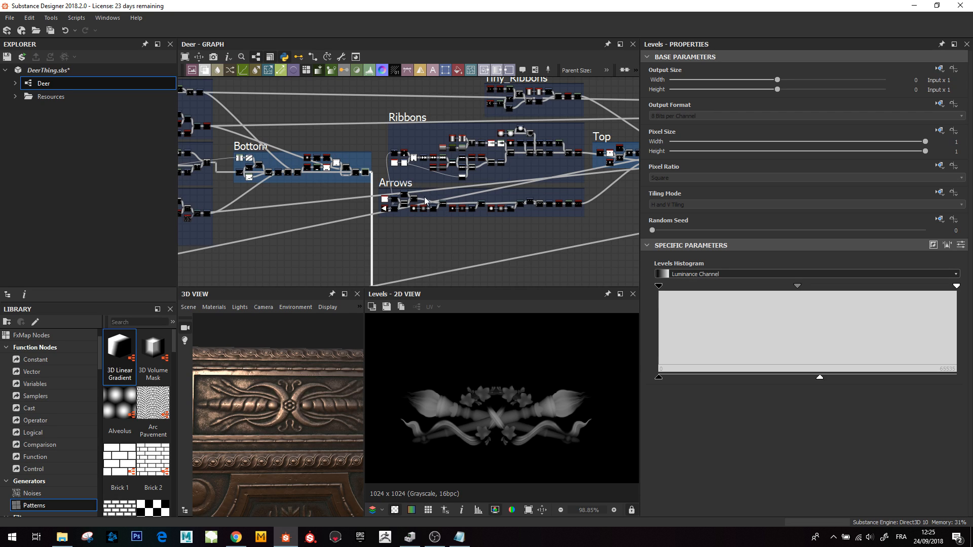
scroll(424, 197, "up", 2)
middle_click_drag(450, 172, 393, 200)
scroll(393, 201, "up", 3)
middle_click_drag(350, 165, 359, 201)
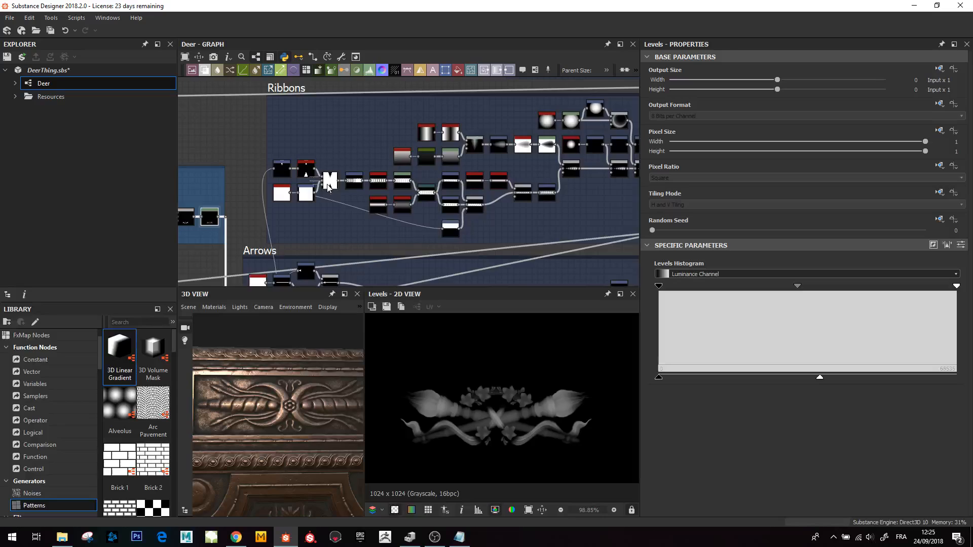
scroll(328, 188, "up", 2)
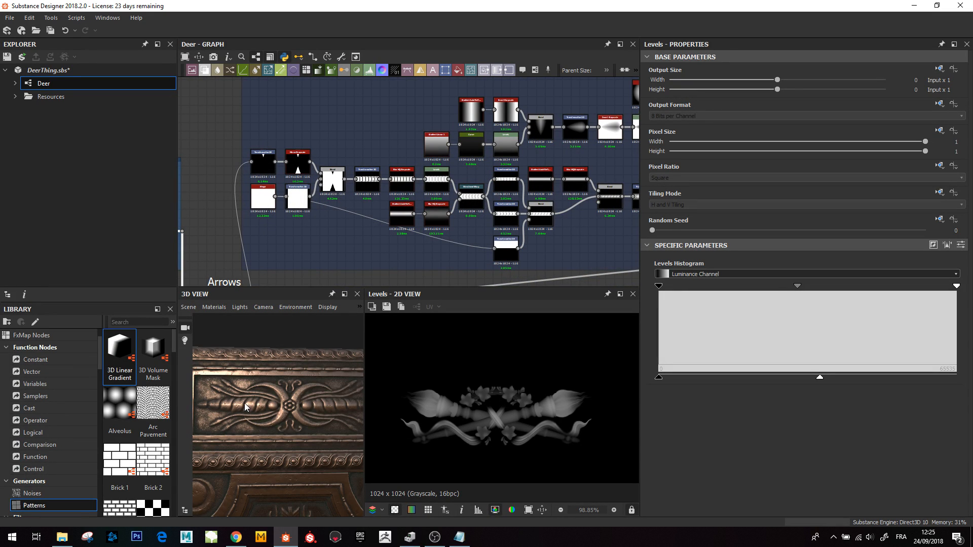
double_click(334, 181)
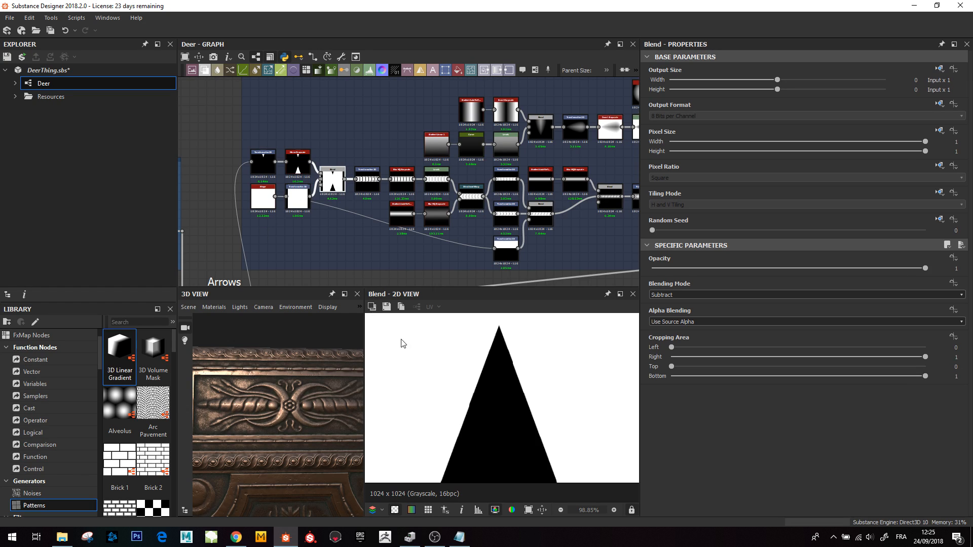
scroll(506, 406, "down", 6)
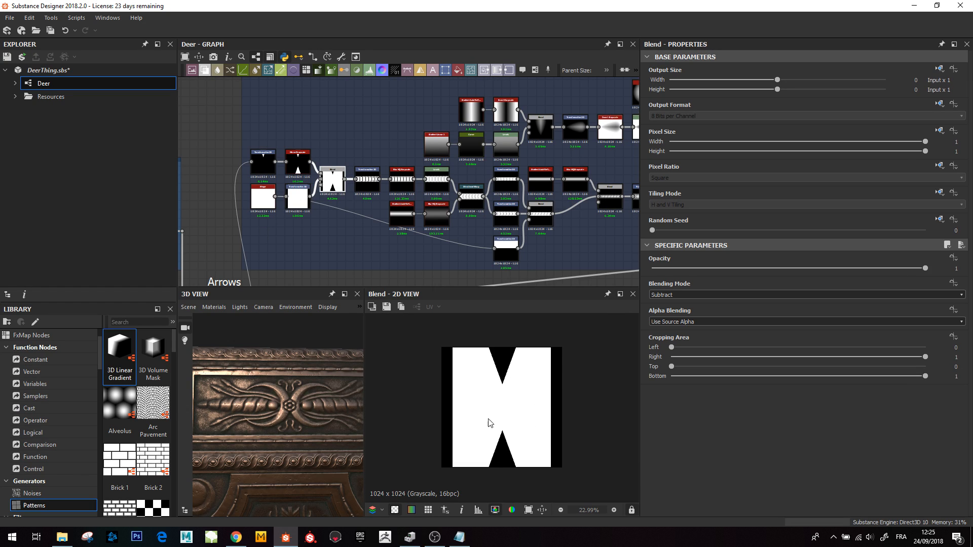
- Preview the Transformation 2D, blur_hq_grayscale and Levels nodes that tile and soften the repeated shape strip
double_click(368, 180)
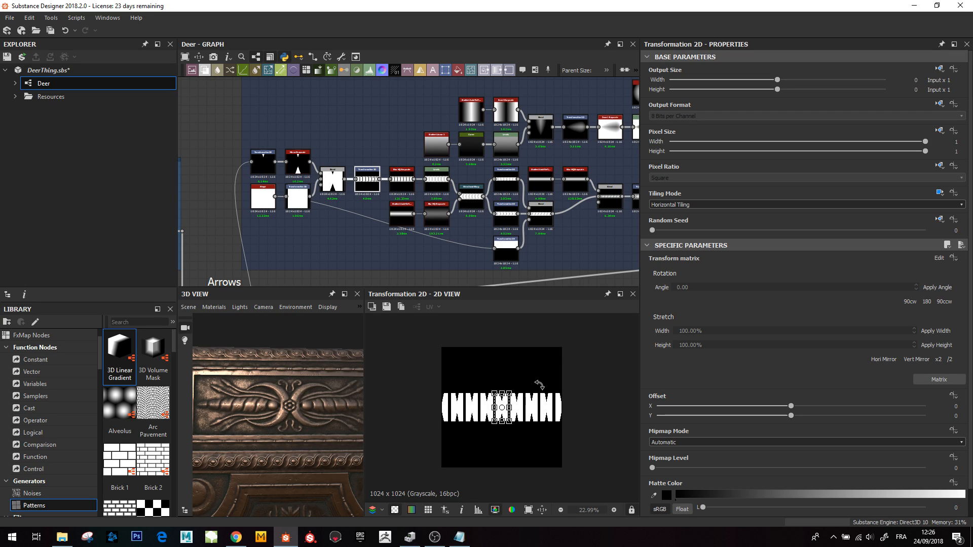
left_click(400, 183)
double_click(403, 182)
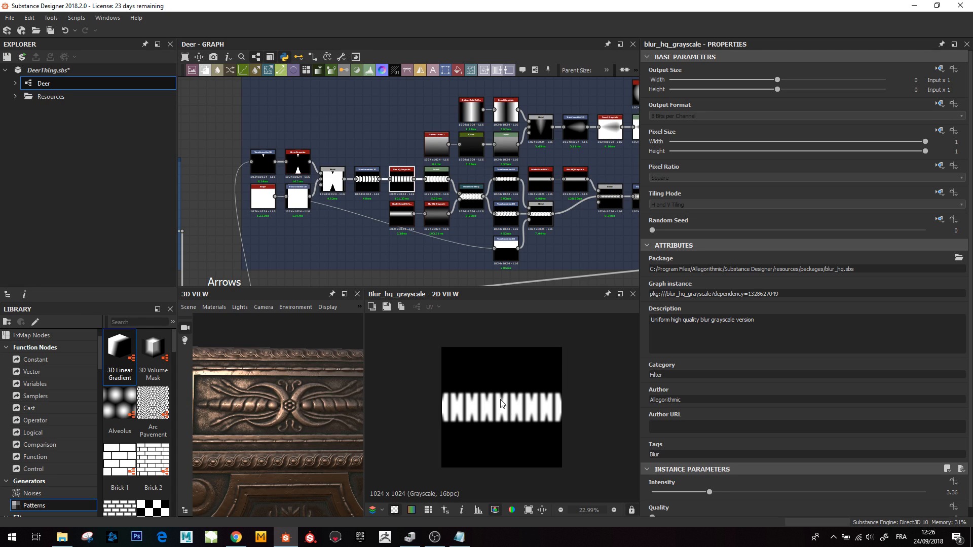
double_click(436, 180)
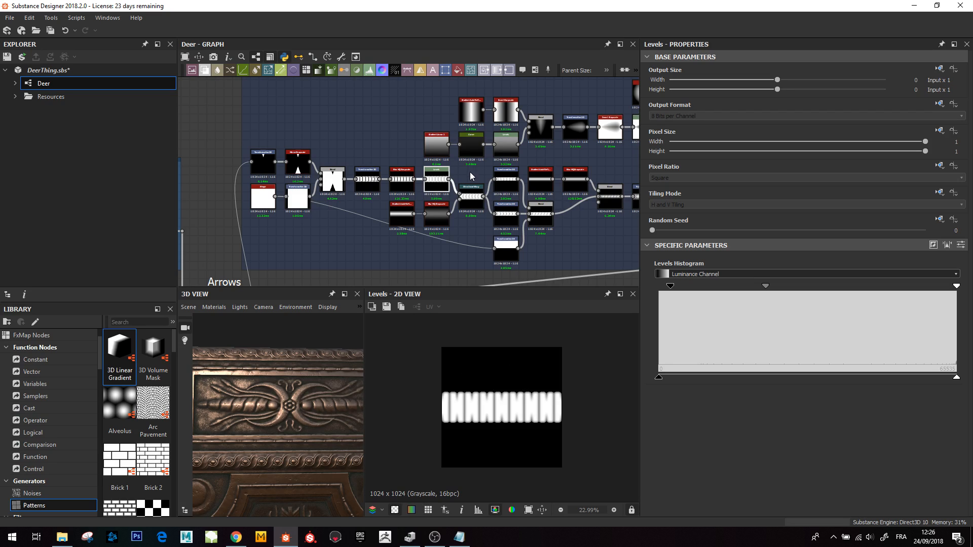
- Preview the Directional Warp node that twists the strip into a rope band
middle_click_drag(471, 202, 414, 201)
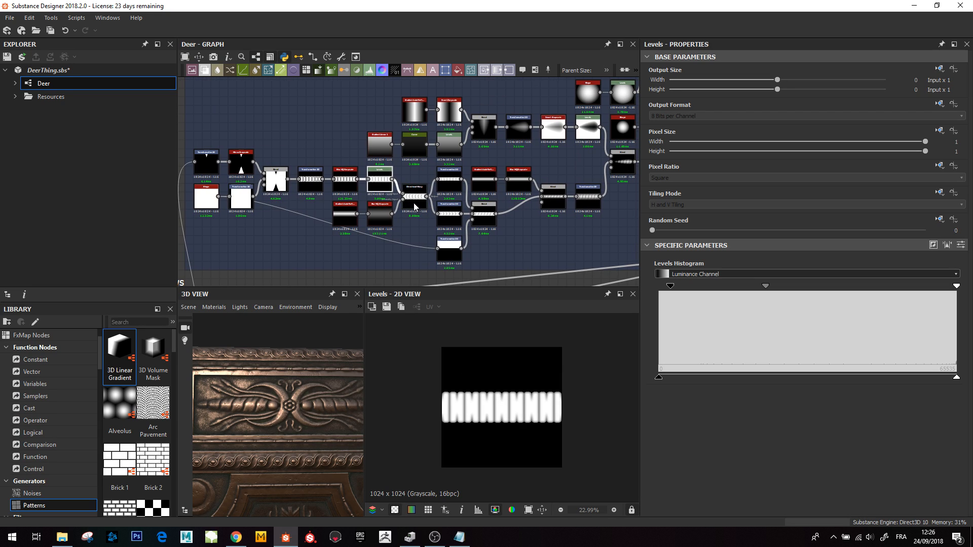
double_click(413, 195)
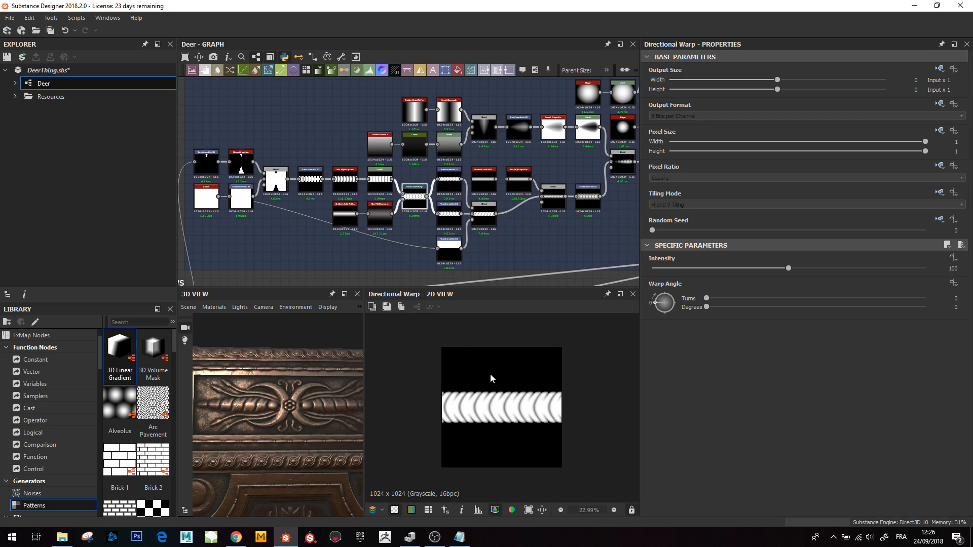
scroll(502, 401, "up", 3)
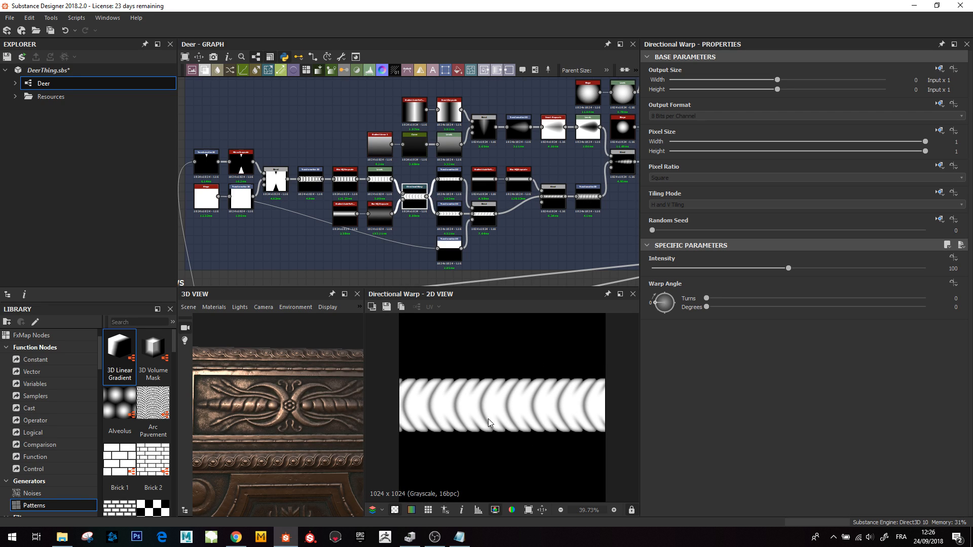
- Preview the reflected axial gradient and its blur feeding the Directional Warp, then the warp itself
double_click(350, 221)
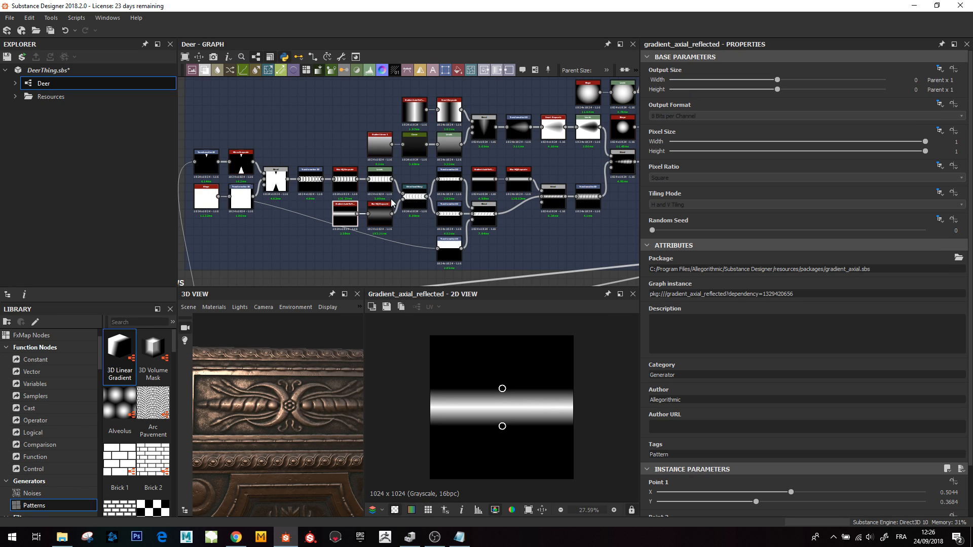
double_click(383, 220)
double_click(415, 196)
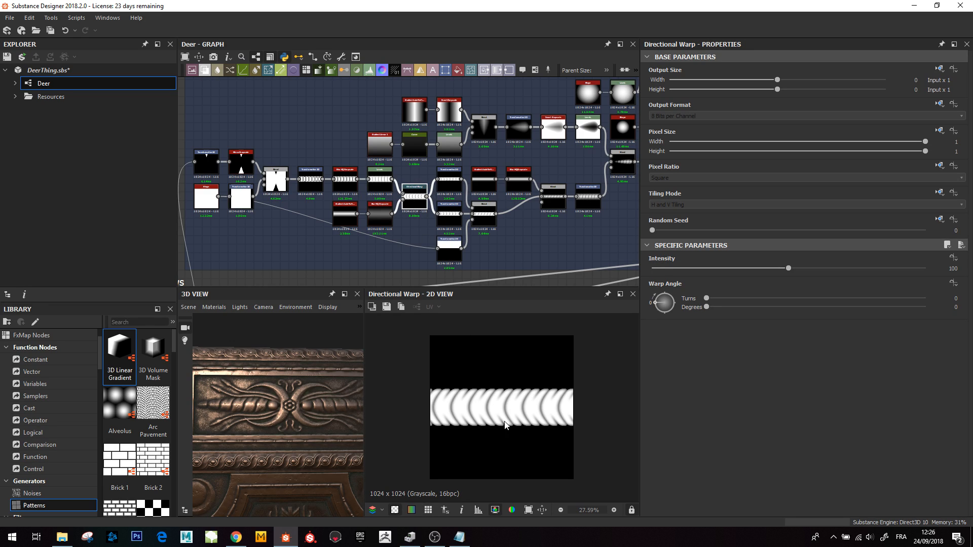
- Preview the Transformation 2D nodes offsetting the rope band and the Blend node combining them
scroll(431, 175, "up", 3)
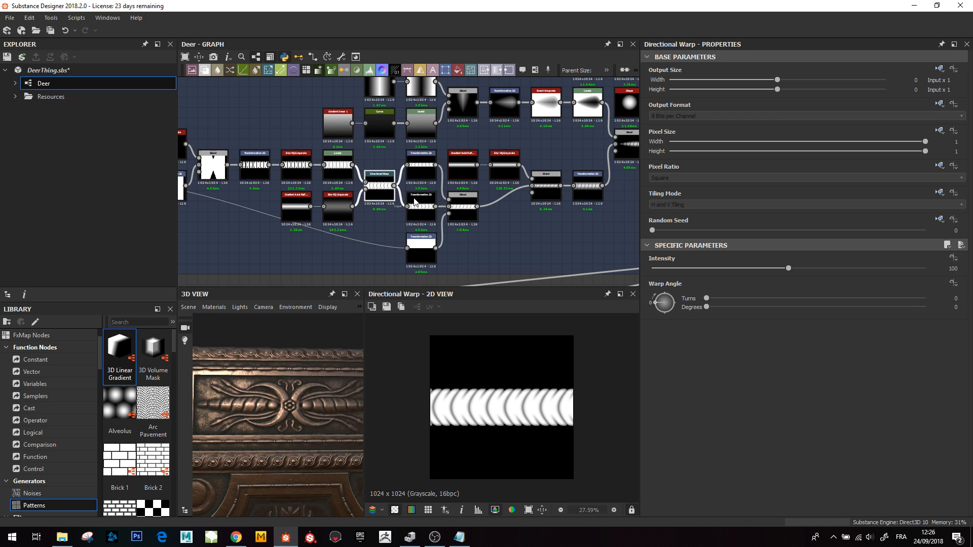
double_click(418, 172)
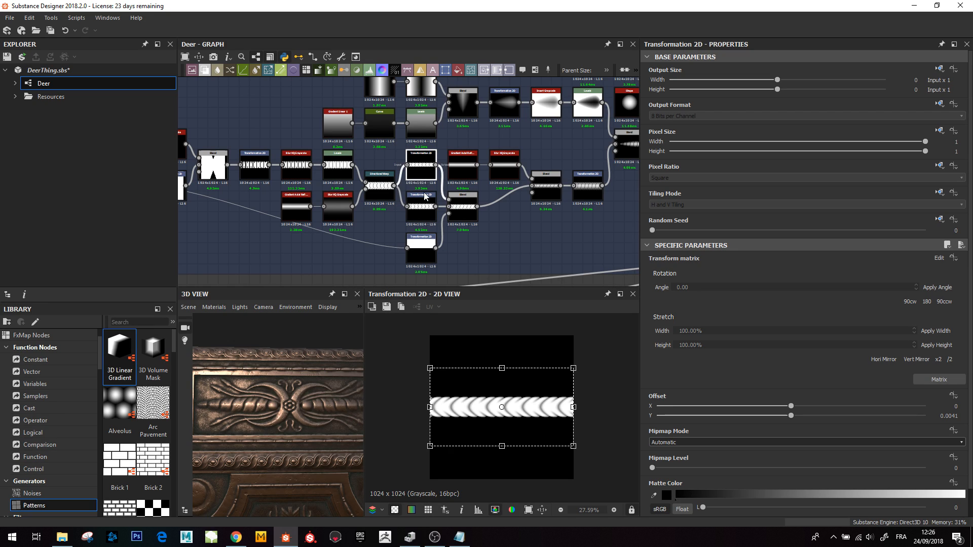
double_click(421, 208)
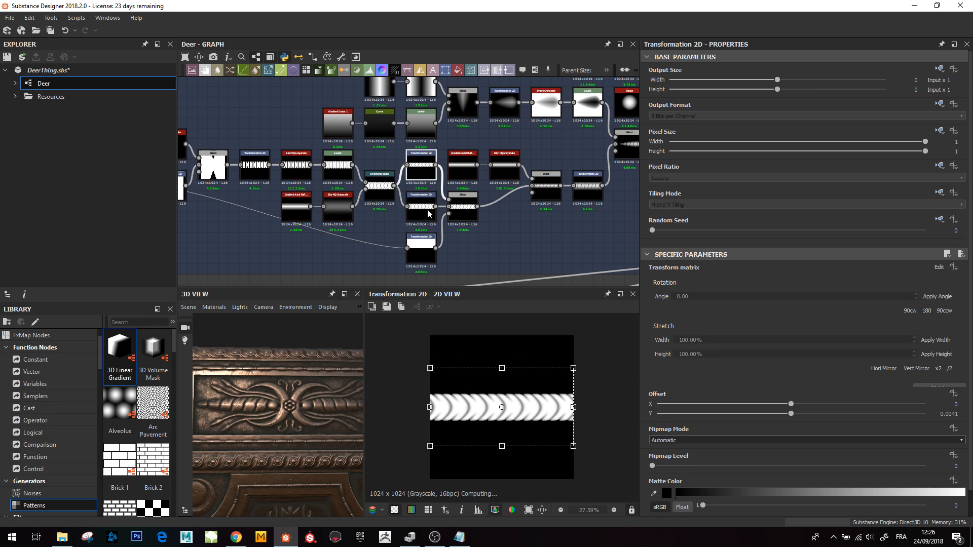
double_click(417, 252)
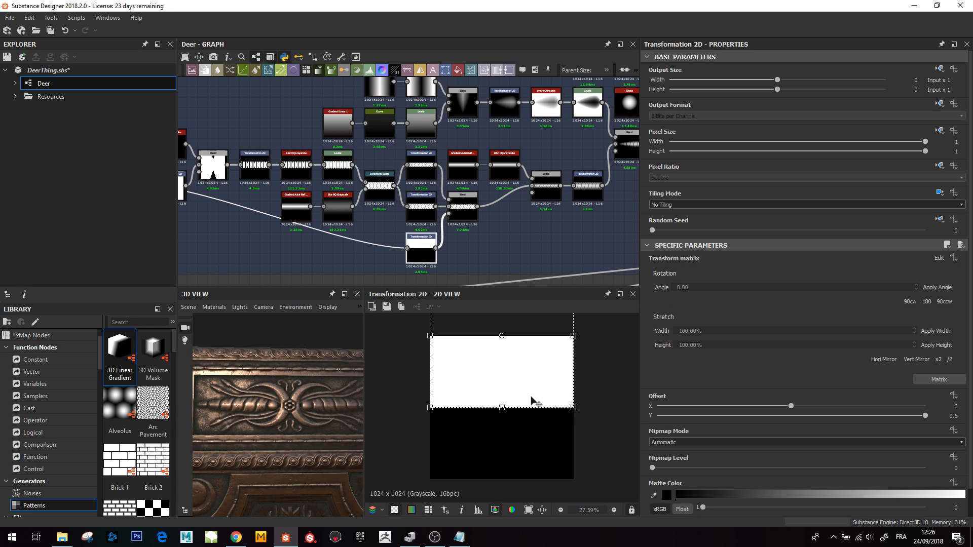
double_click(421, 208)
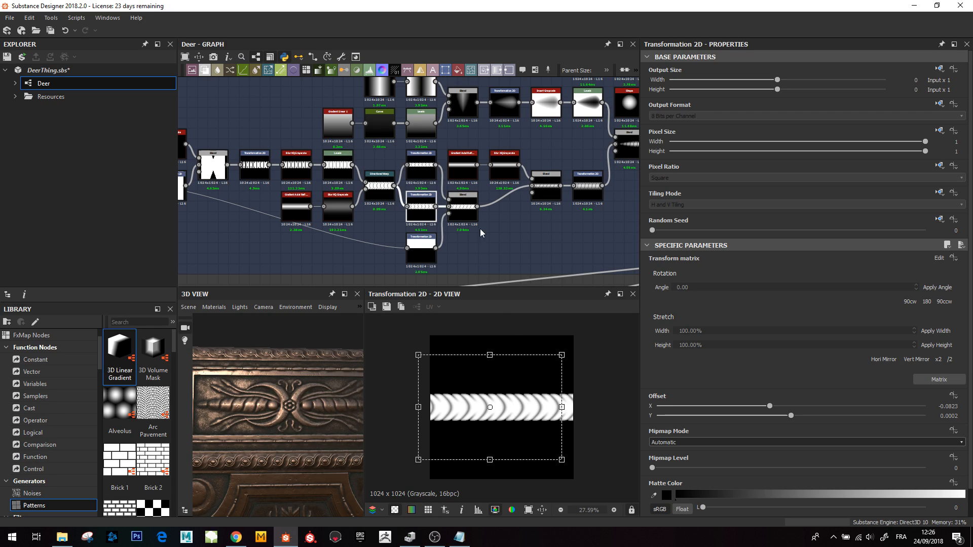
left_click(426, 167)
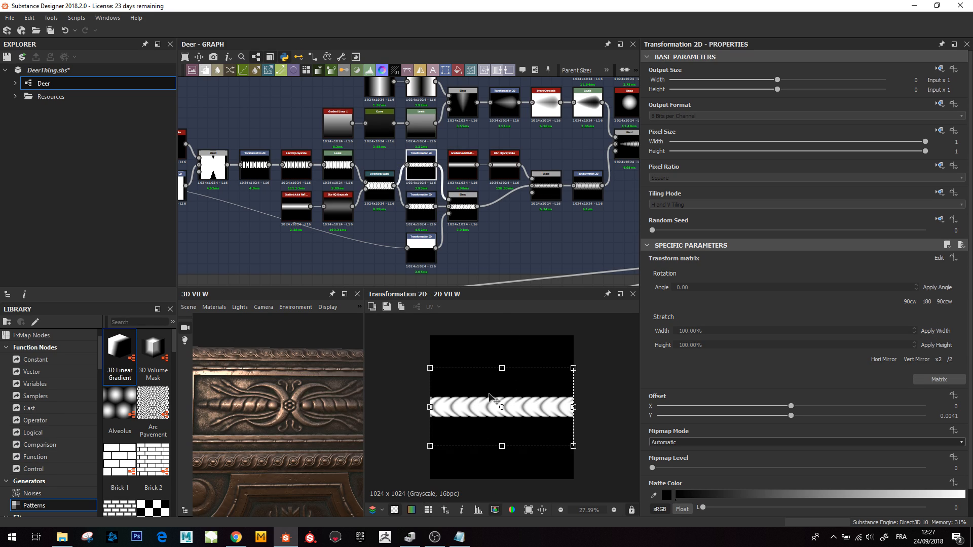
left_click(462, 227)
double_click(462, 228)
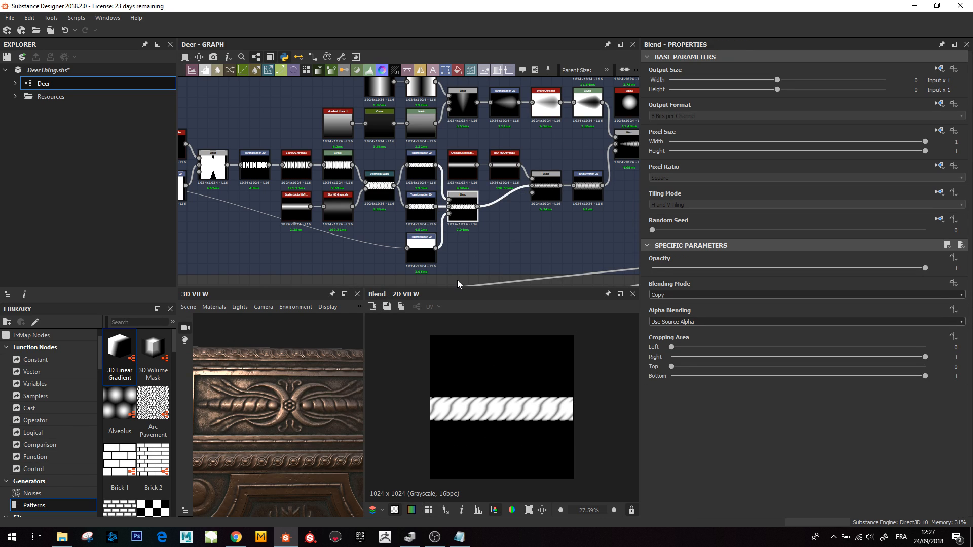
- Pan the graph to the leaf-shape network and preview its subtract Blend node
middle_click_drag(531, 227, 468, 246)
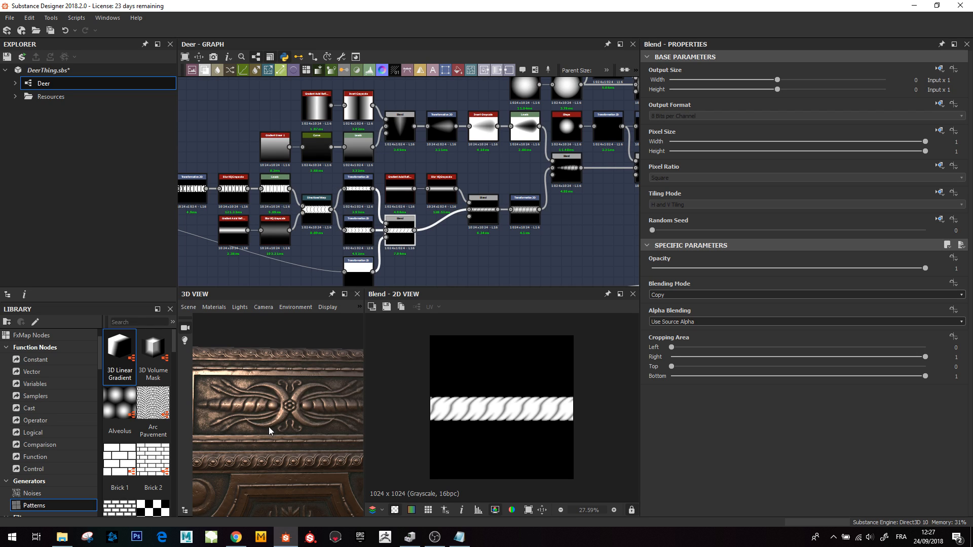
middle_click_drag(379, 153, 378, 154)
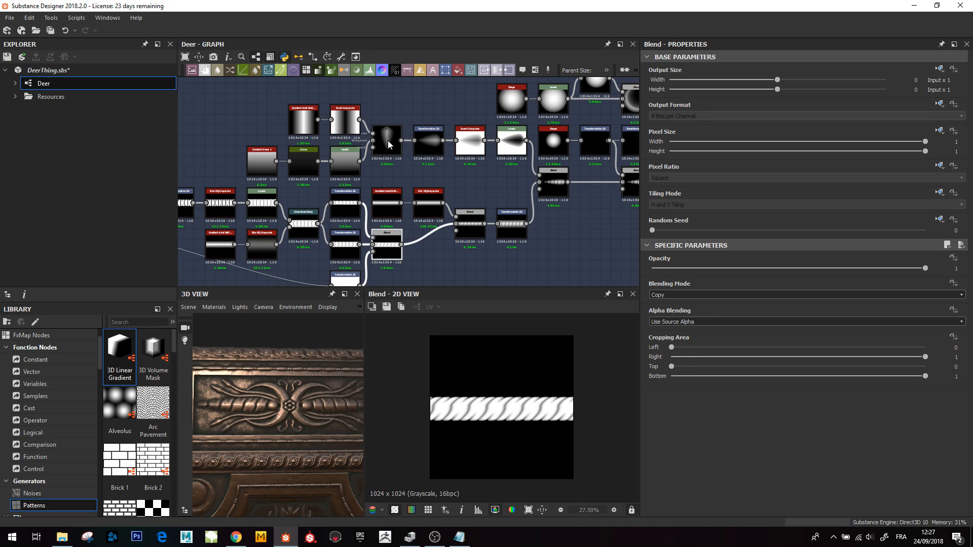
double_click(388, 144)
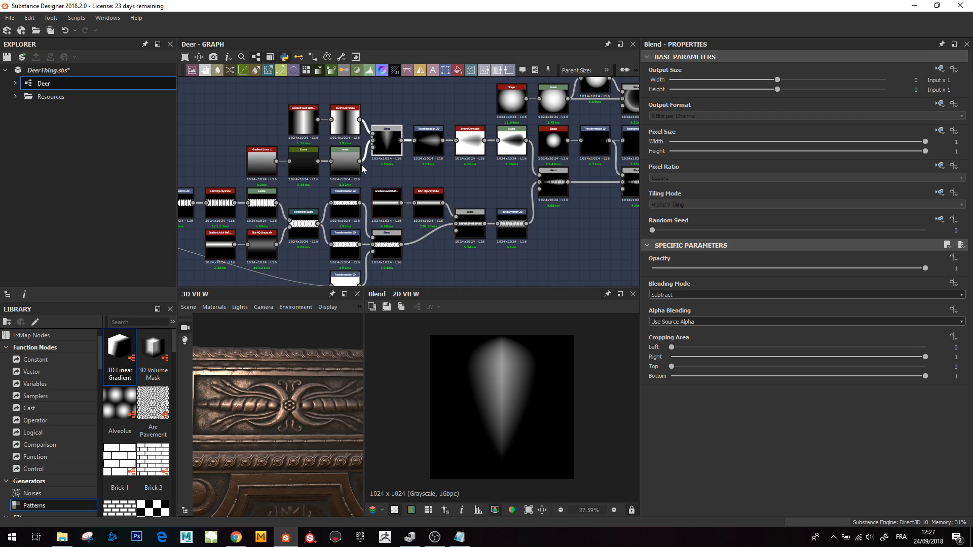
- Preview the linear gradient, its Curve node and the Levels node feeding the leaf Blend
double_click(269, 174)
double_click(303, 167)
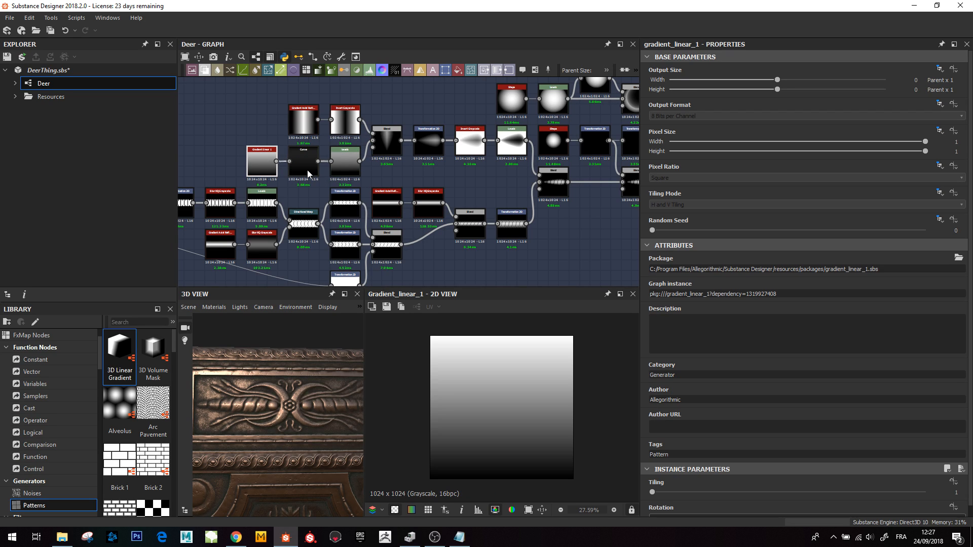
scroll(827, 445, "down", 3)
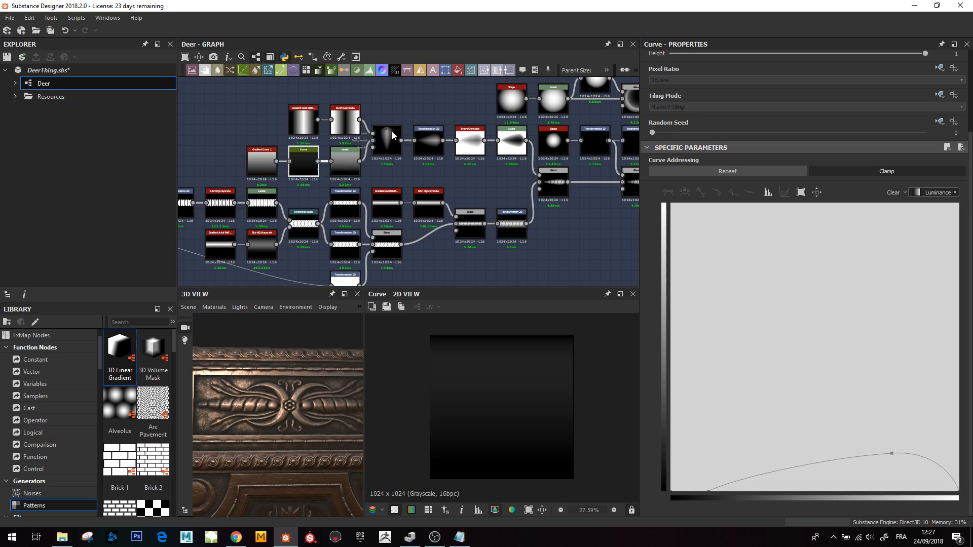
left_click(344, 161)
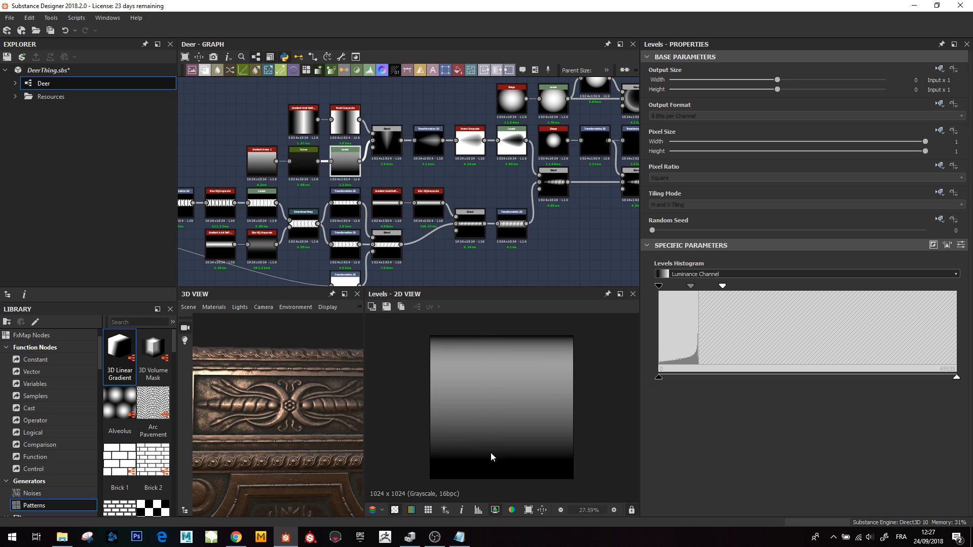
- Preview the leaf Blend node, the reflected axial gradient input, and the Blend node again
left_click(387, 142)
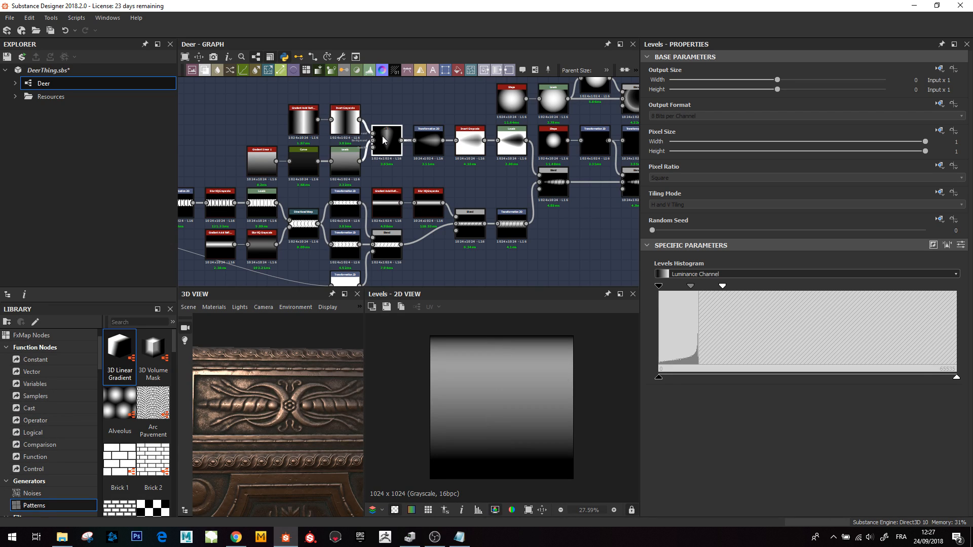
left_click(312, 125)
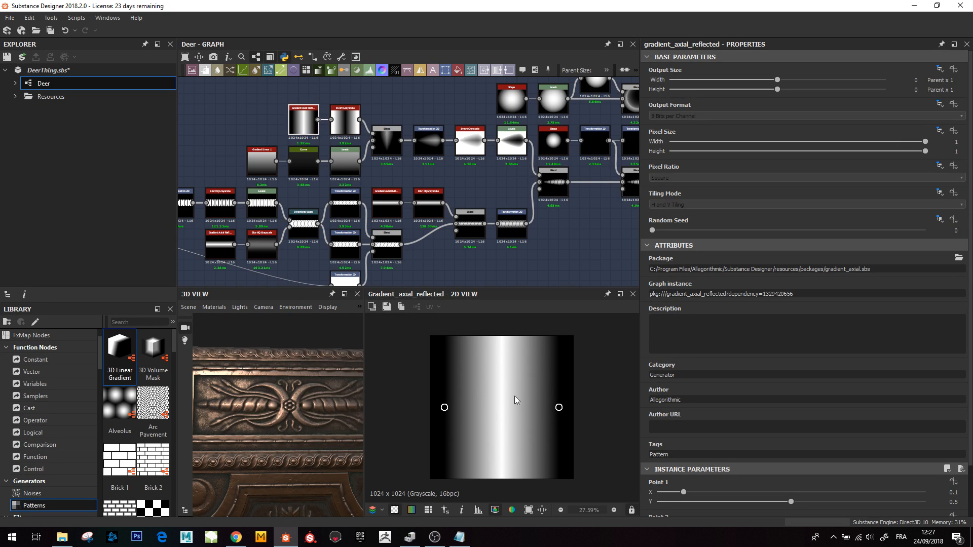
left_click(384, 138)
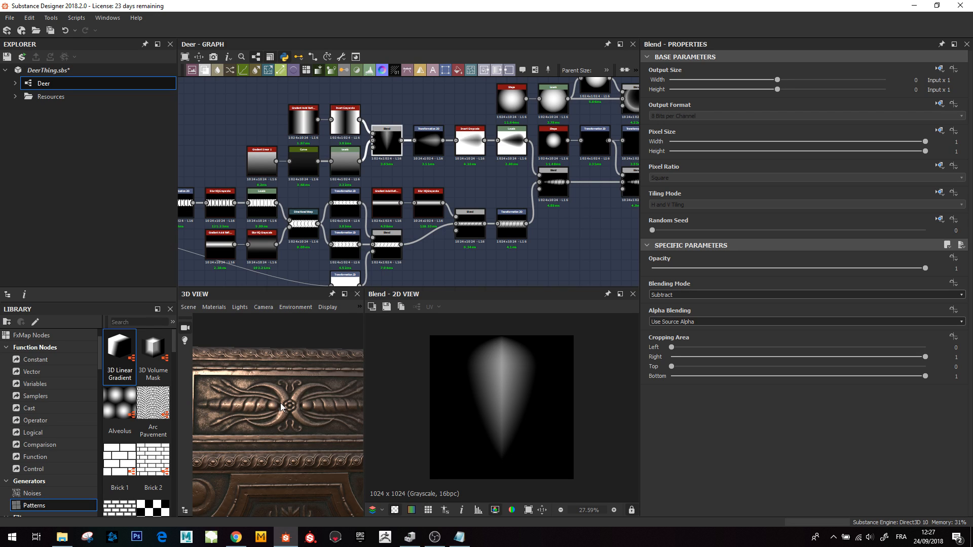
- Preview the Levels and Transformation 2D nodes that shape and shift the leaf
left_click_drag(247, 412, 311, 411)
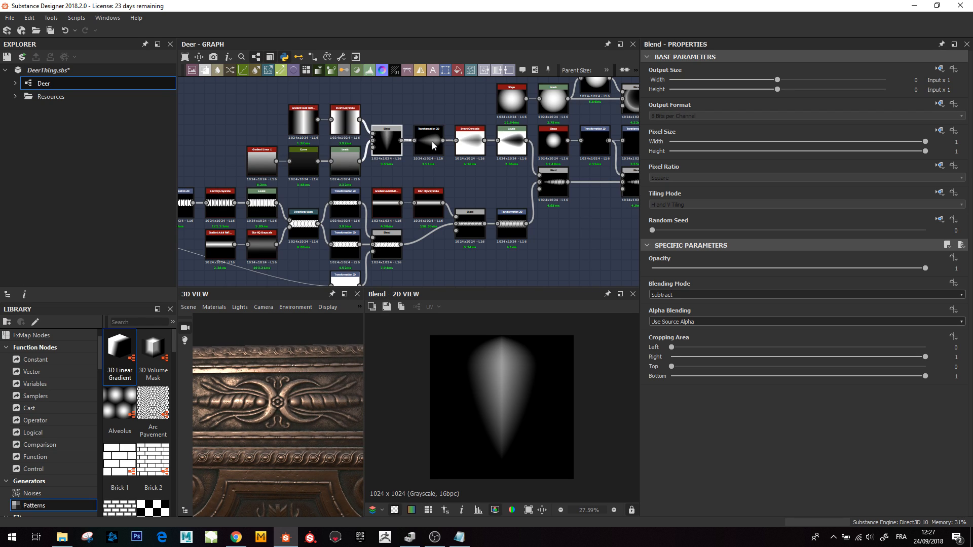
left_click(509, 144)
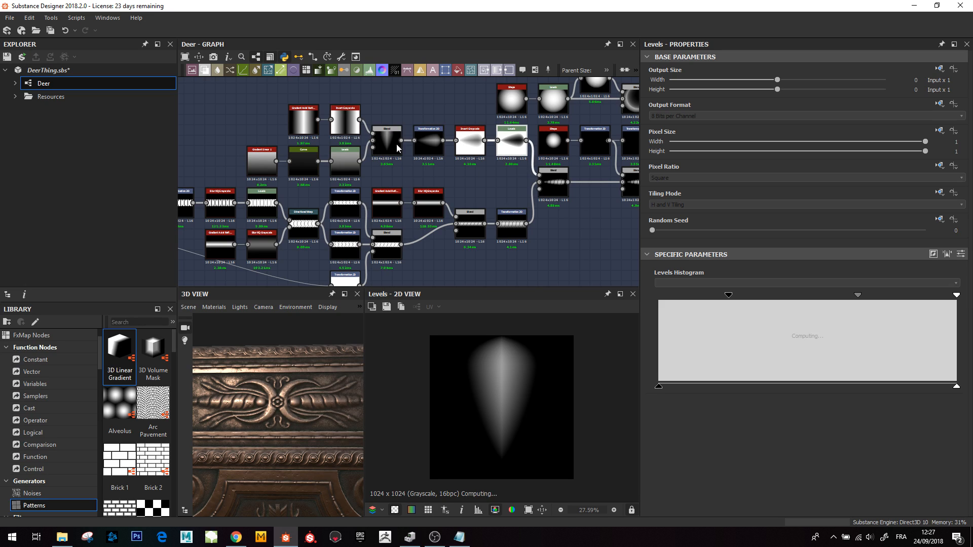
left_click(428, 141)
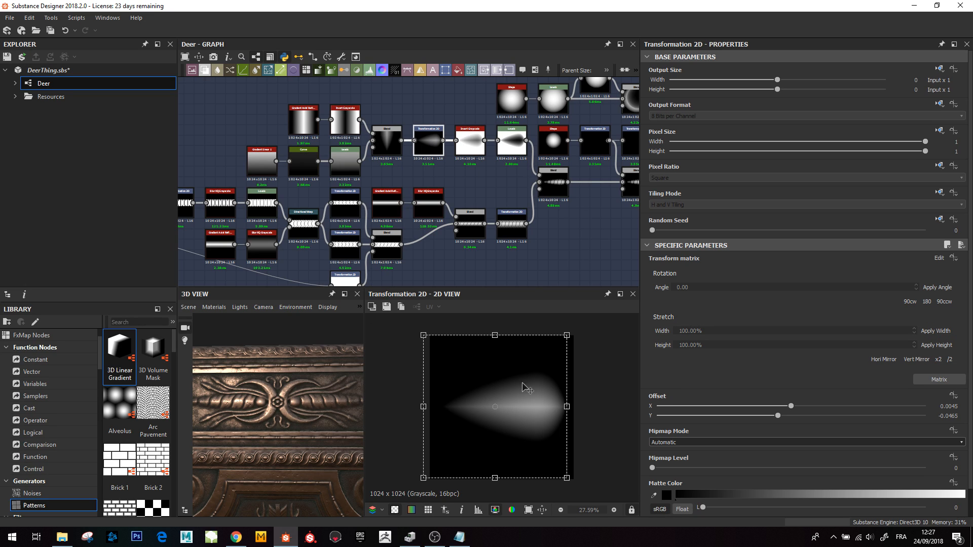
left_click(512, 142)
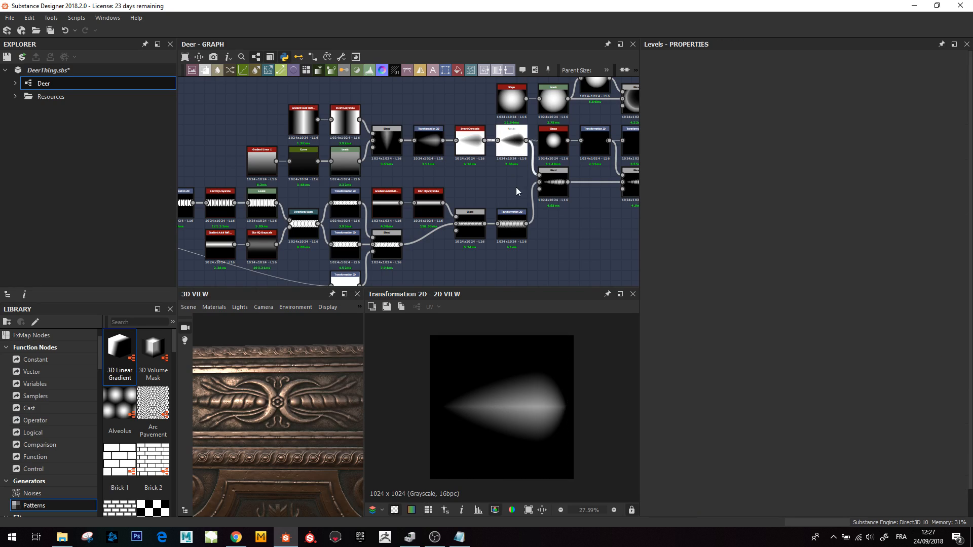
- Preview the Blend node combining the leaf copies into a segmented ornament and inspect its properties
left_click(552, 186)
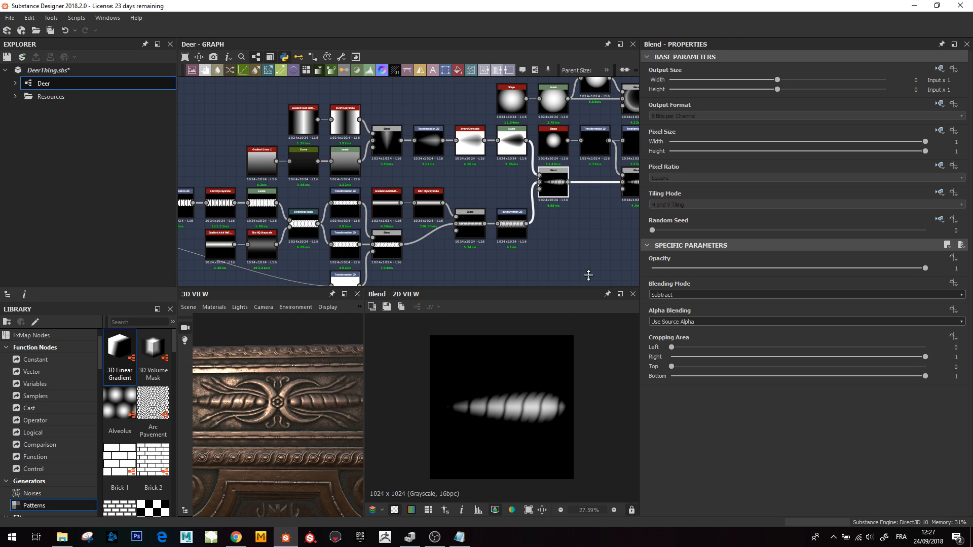
left_click(667, 297)
scroll(467, 224, "down", 5)
scroll(467, 224, "up", 4)
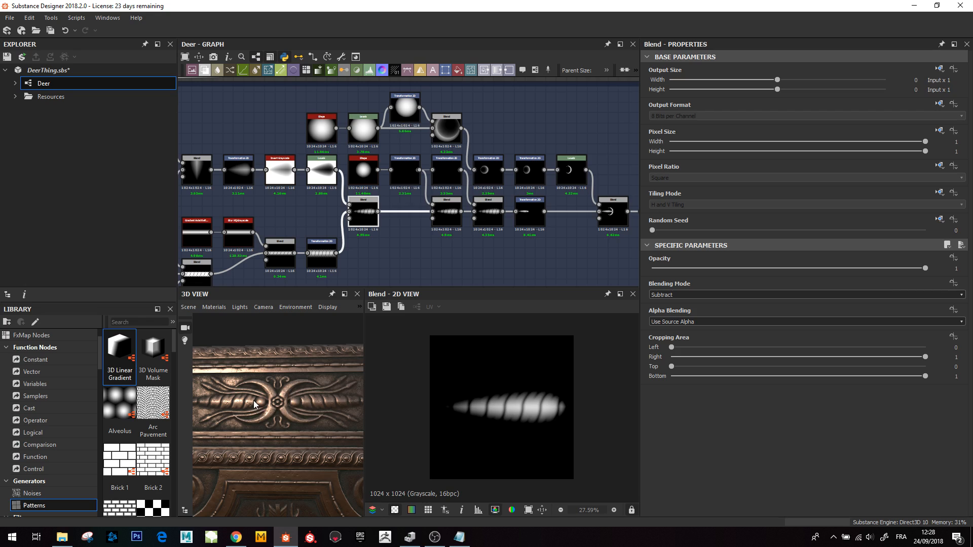
left_click_drag(253, 400, 277, 431)
- Navigate to the Arrows frame and preview its Blend node forming the arrow
scroll(271, 421, "down", 2)
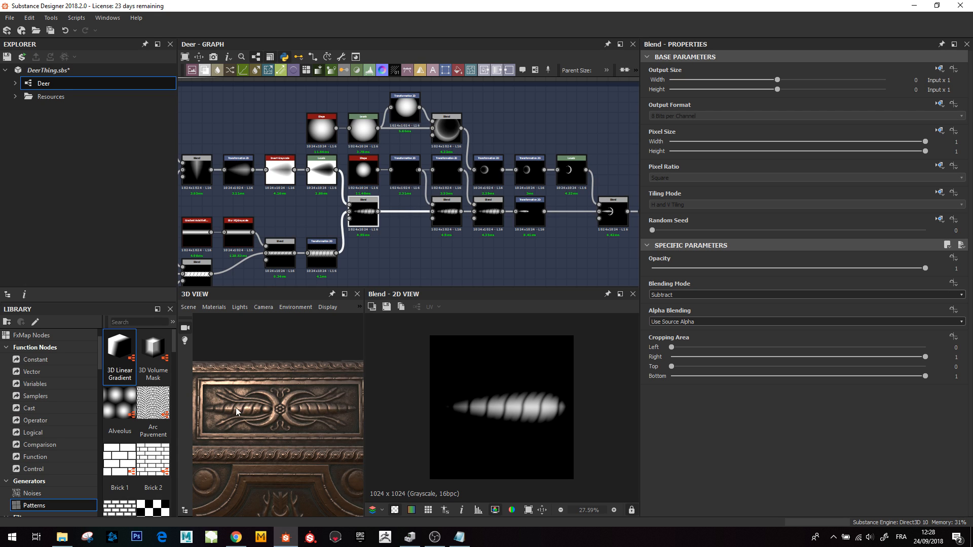
scroll(448, 181, "down", 3)
middle_click_drag(409, 232, 452, 156)
scroll(494, 200, "down", 3)
scroll(387, 209, "up", 5)
middle_click_drag(301, 240, 331, 242)
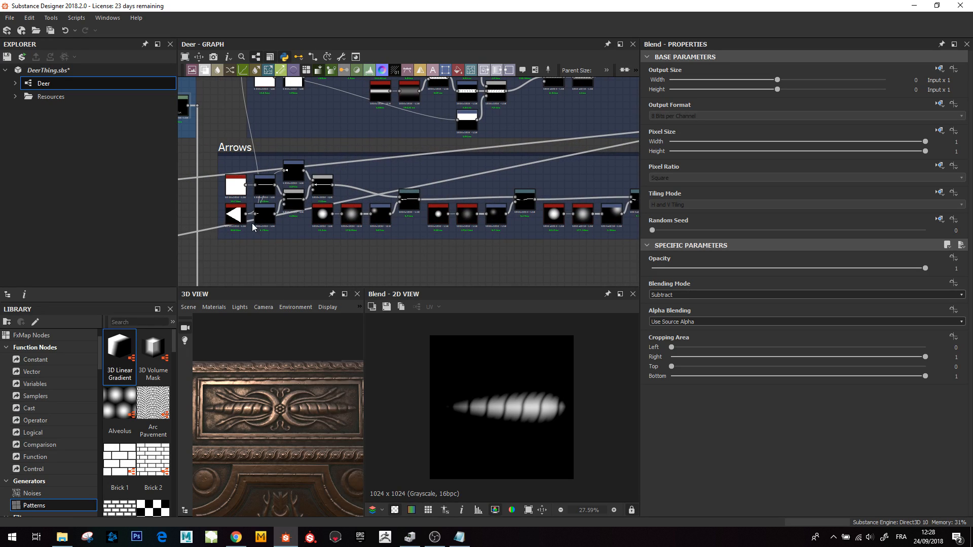
double_click(322, 187)
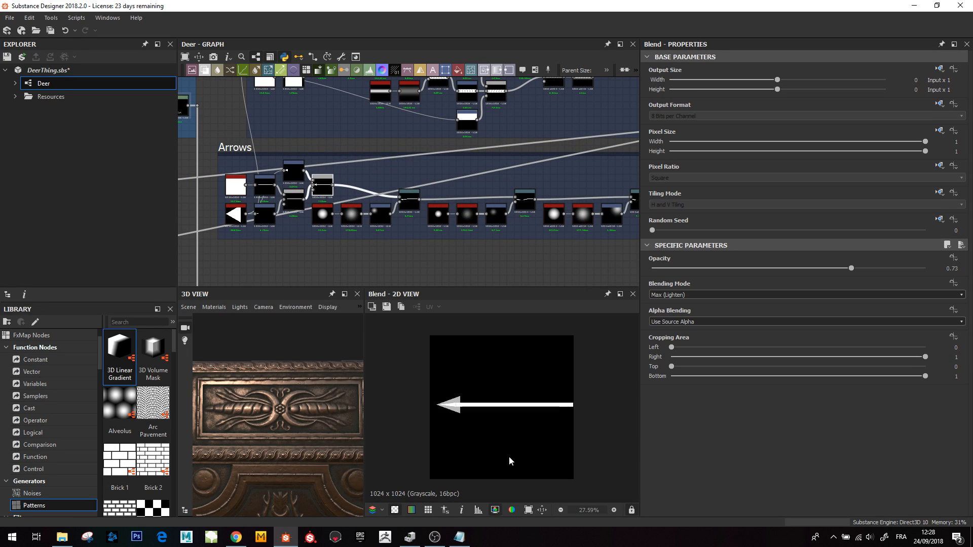
- Preview the triangular polygon, its Transformation 2D and the arrow's Blend node in the 2D view
scroll(448, 416, "up", 1)
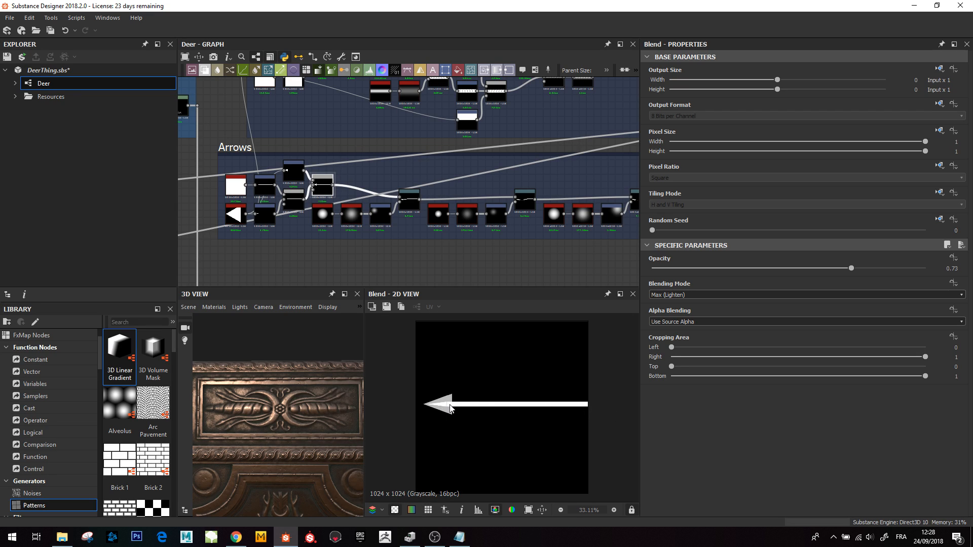
scroll(447, 411, "up", 3)
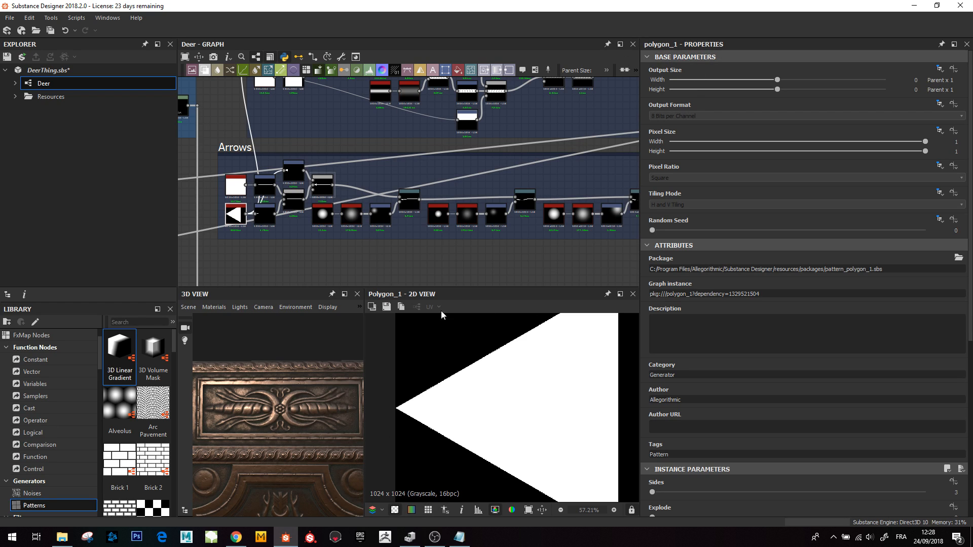
scroll(504, 402, "down", 5)
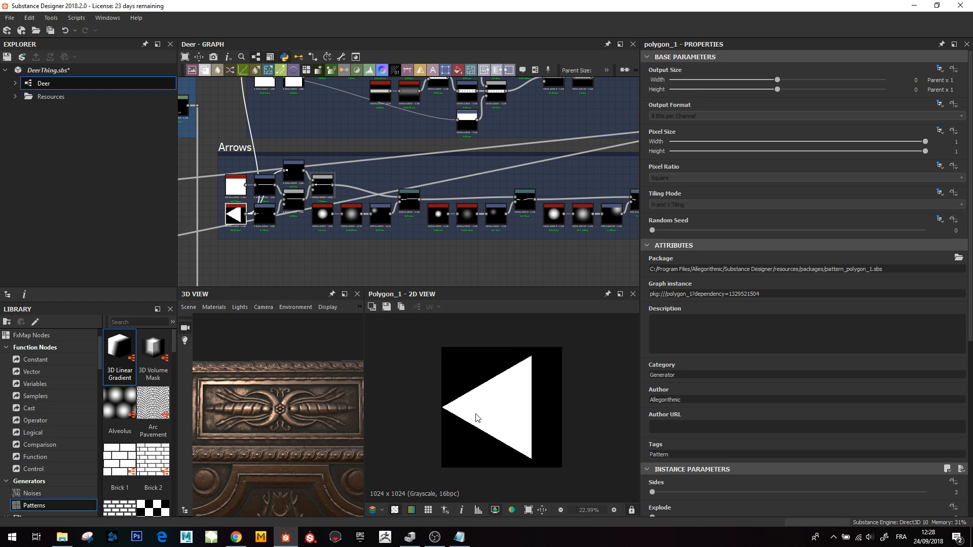
left_click(265, 215)
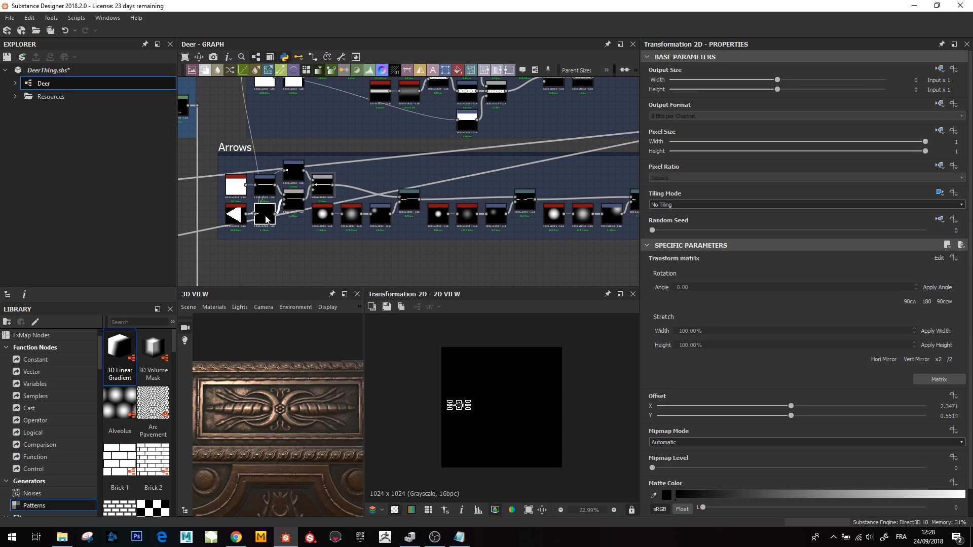
left_click(322, 183)
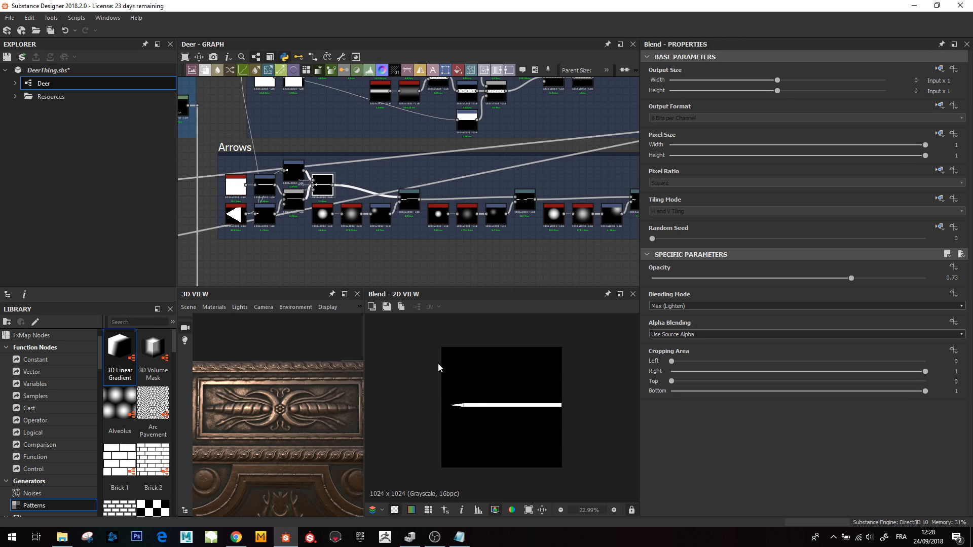
- Preview the two Warp nodes that bend the arrow shaft
scroll(466, 408, "up", 1)
middle_click_drag(379, 210, 338, 218)
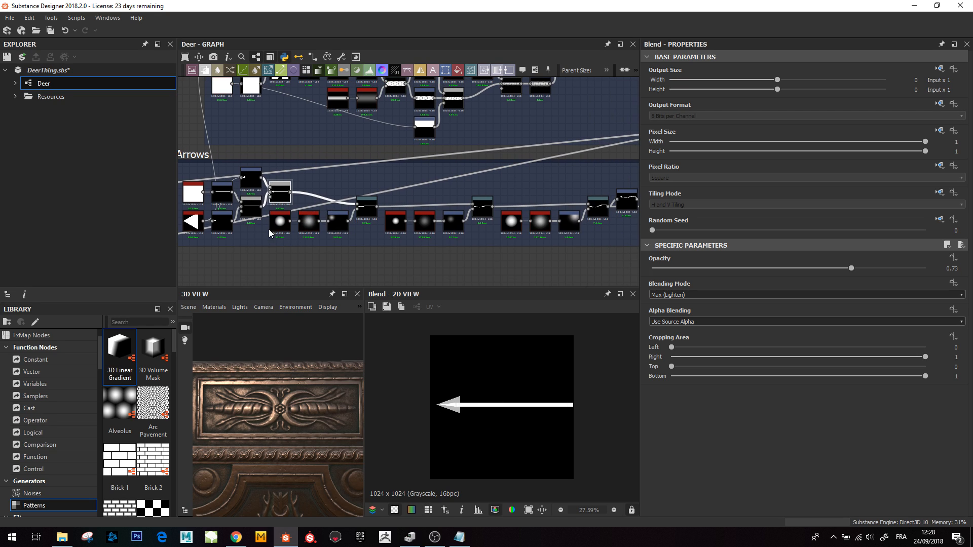
left_click(368, 207)
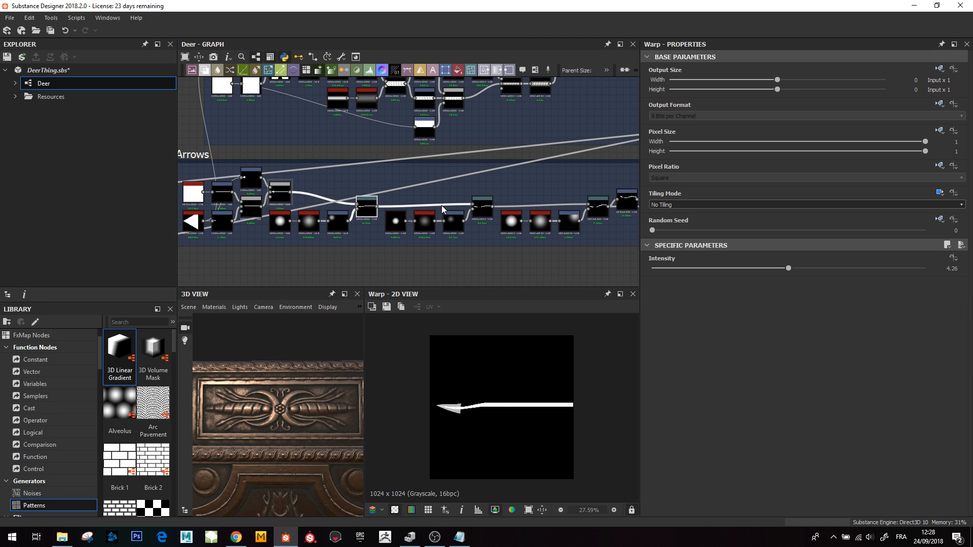
left_click(482, 208)
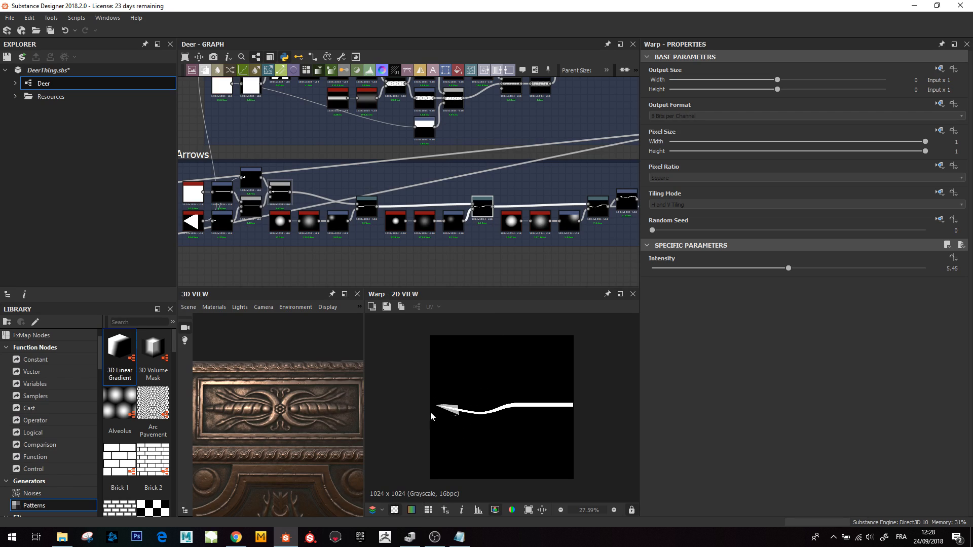
- Preview the Transformation 2D and Warp nodes duplicating the curved arrow and the Blend joining the pair
left_click(592, 205)
middle_click_drag(592, 205, 510, 217)
left_click(549, 213)
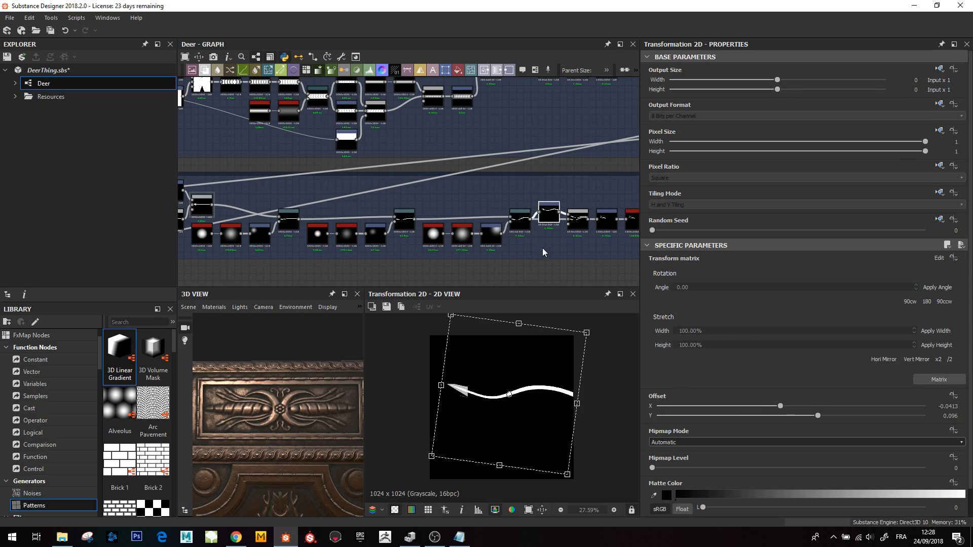
left_click(517, 220)
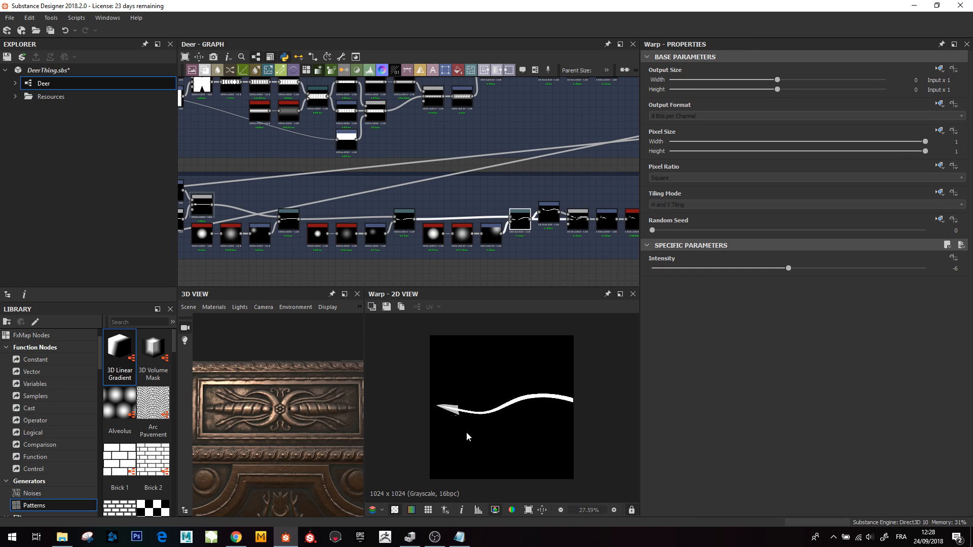
middle_click_drag(564, 220, 487, 227)
left_click(471, 228)
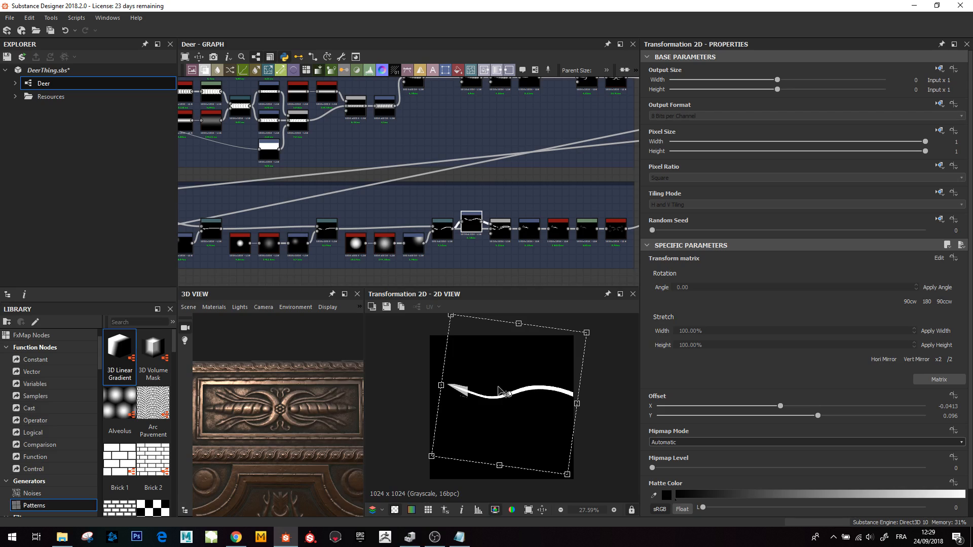
left_click(499, 227)
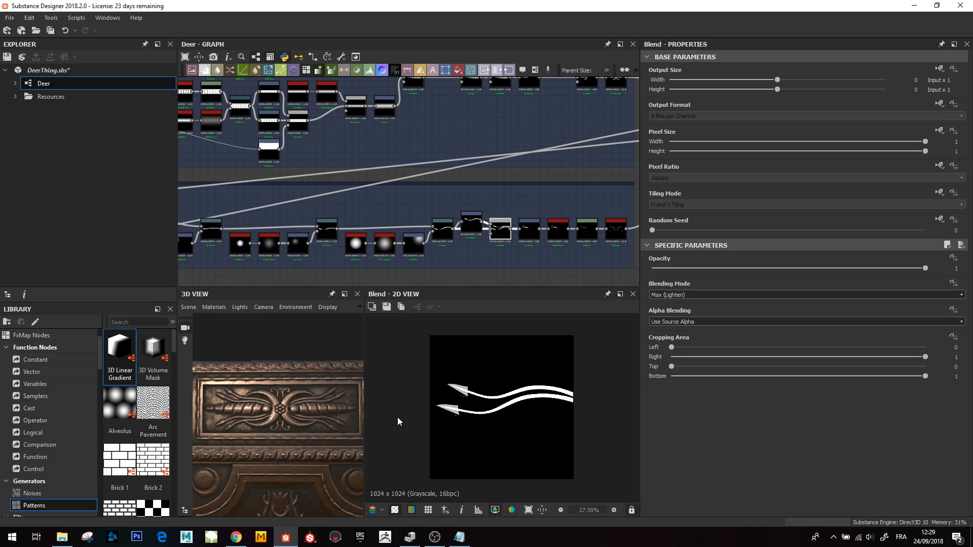
- Preview the Transformation 2D, blur_hq_grayscale and Levels nodes that shrink and soften the arrow pair
middle_click_drag(526, 237, 481, 250)
left_click(485, 241)
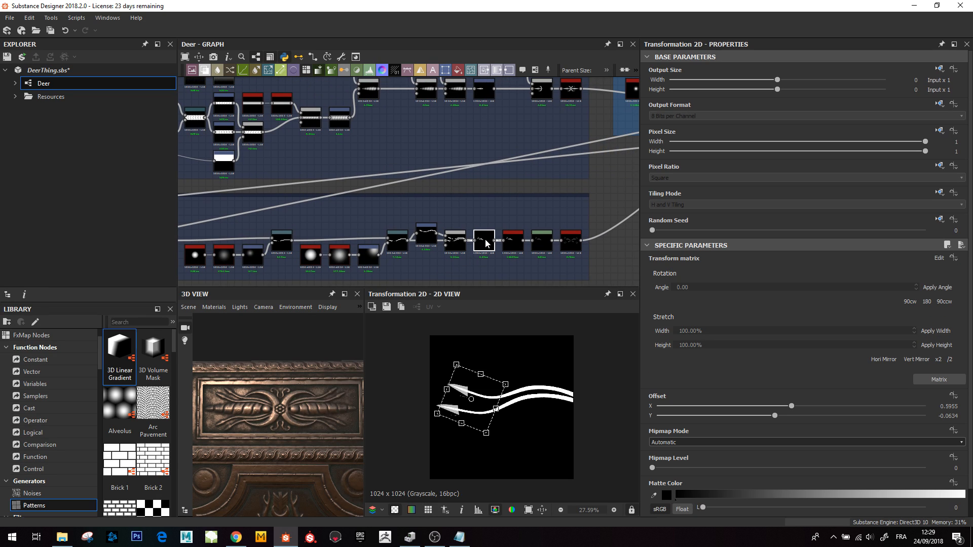
left_click(511, 247)
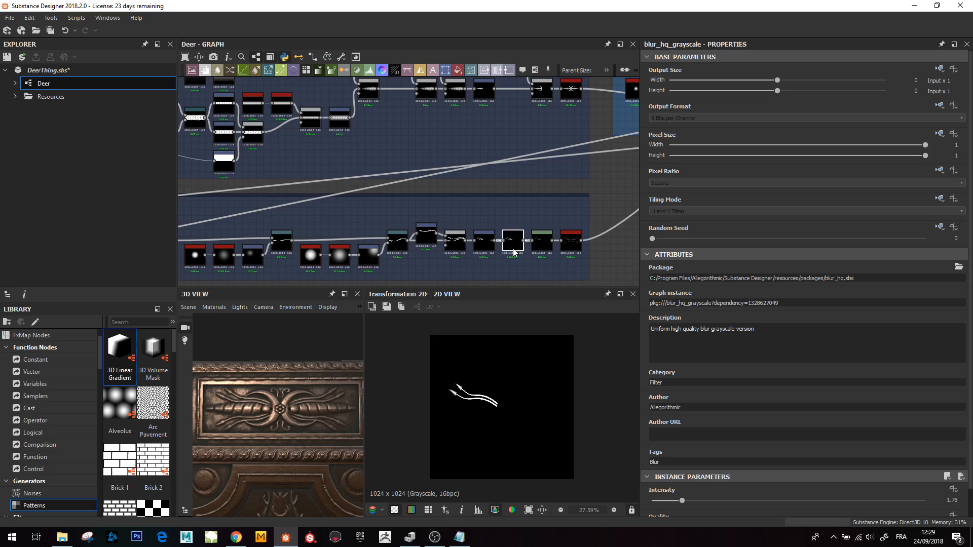
scroll(445, 406, "up", 3)
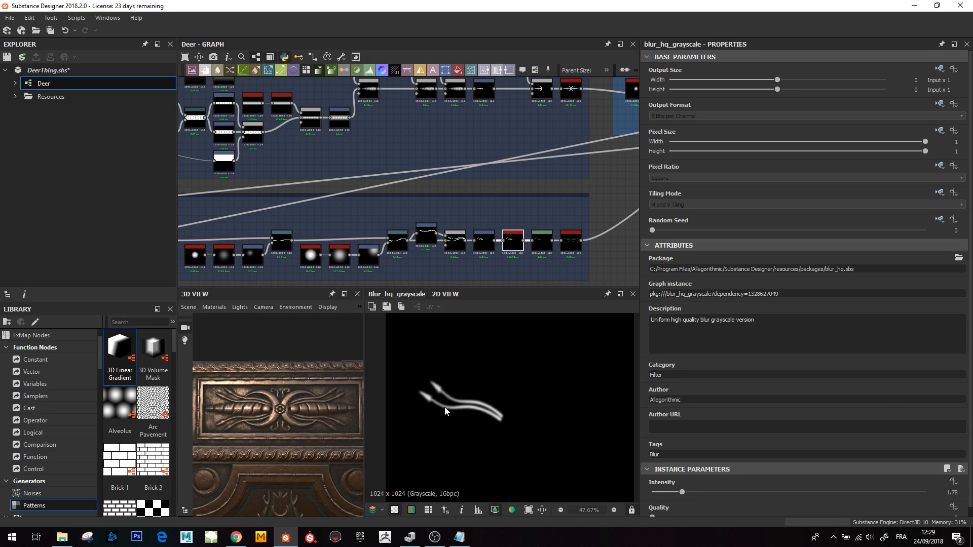
left_click(542, 241)
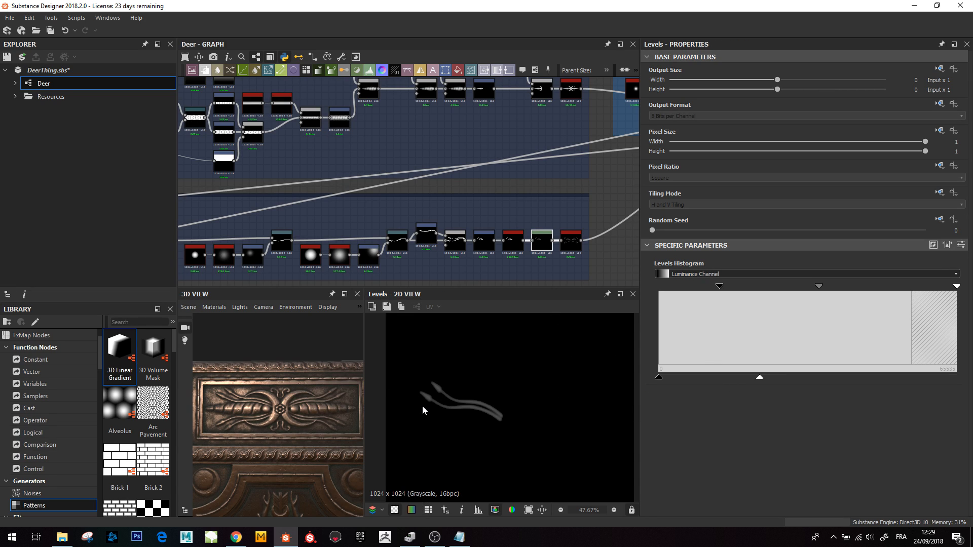
scroll(424, 412, "up", 5)
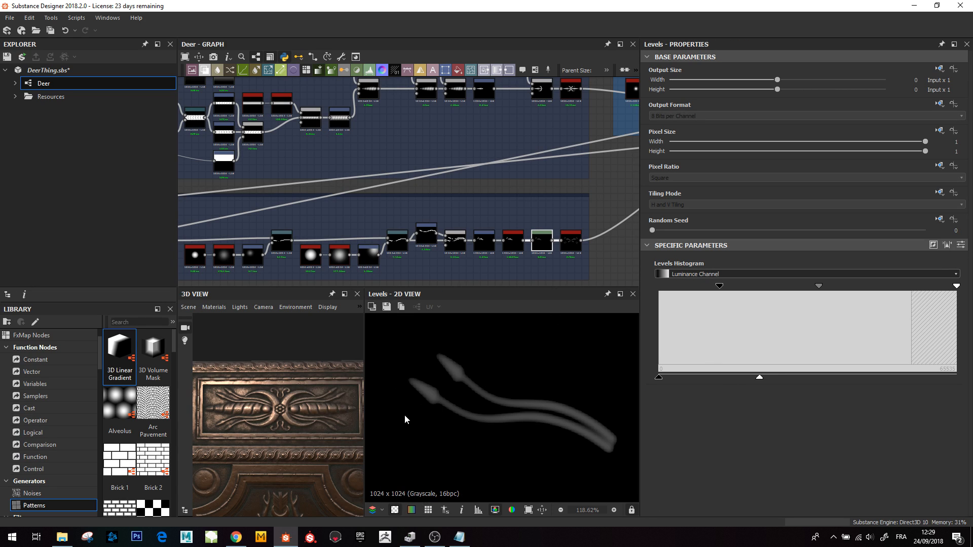
- Preview the Mirror Grayscale node at the end of the Arrows network and its parameters
left_click(571, 242)
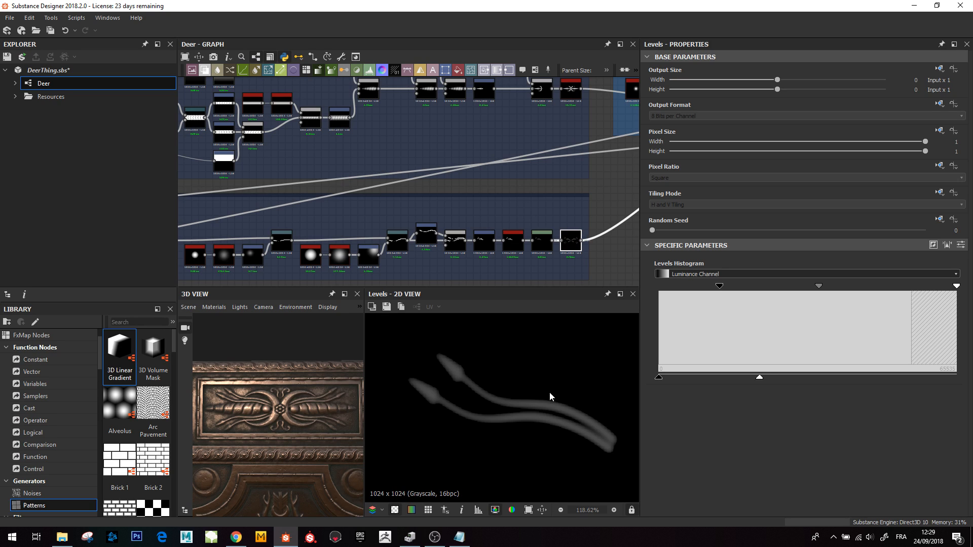
scroll(527, 417, "down", 3)
scroll(527, 418, "down", 5)
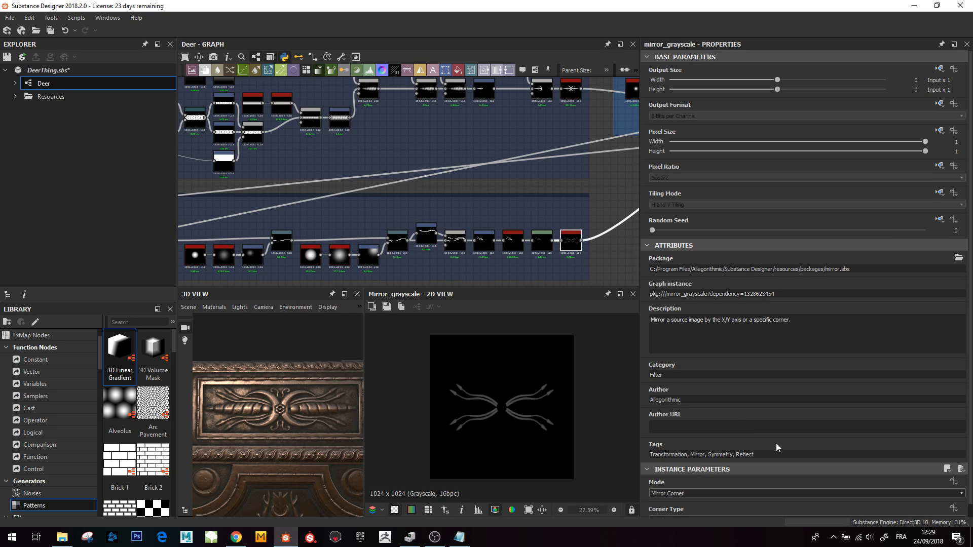
scroll(776, 443, "down", 1)
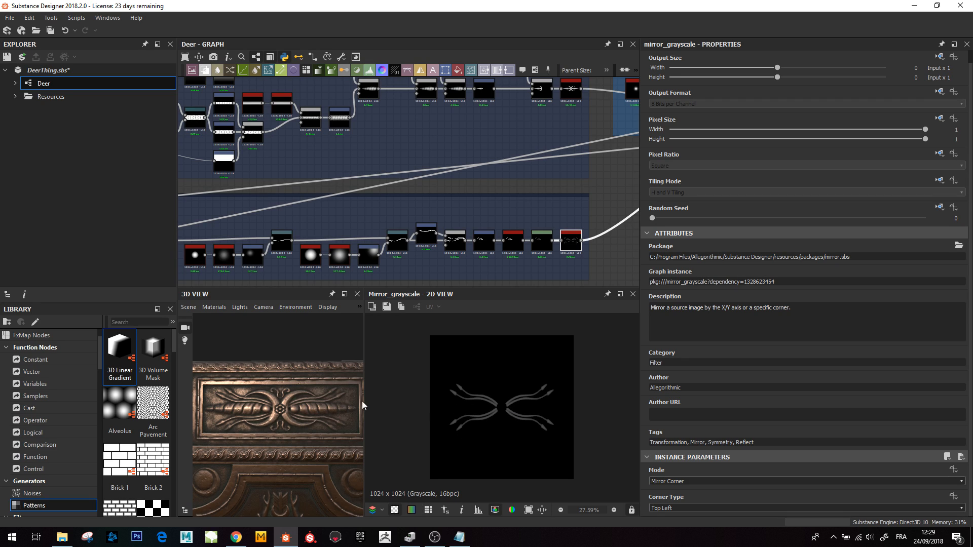
- Preview the first Blend node inside the Tiny_Ribbons frame
scroll(445, 195, "down", 5)
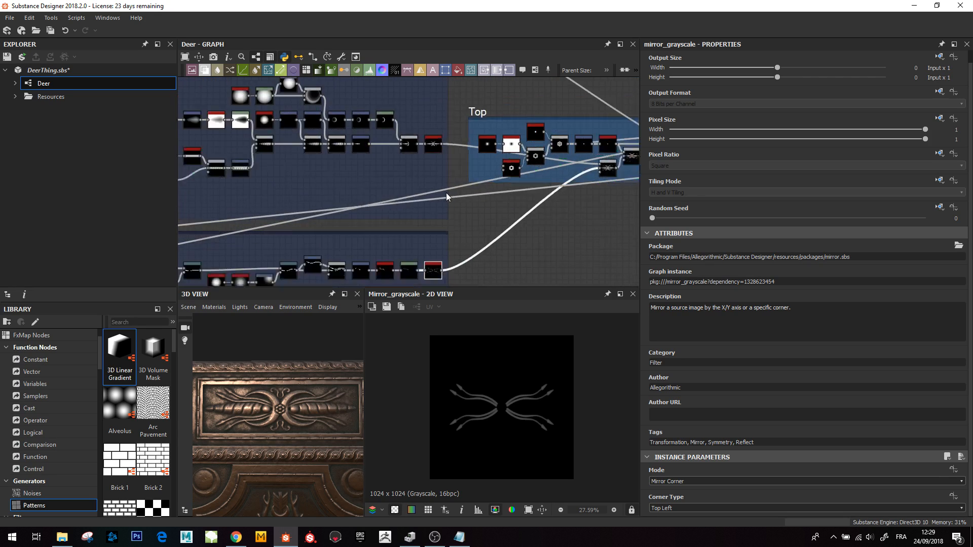
middle_click_drag(446, 195, 546, 202)
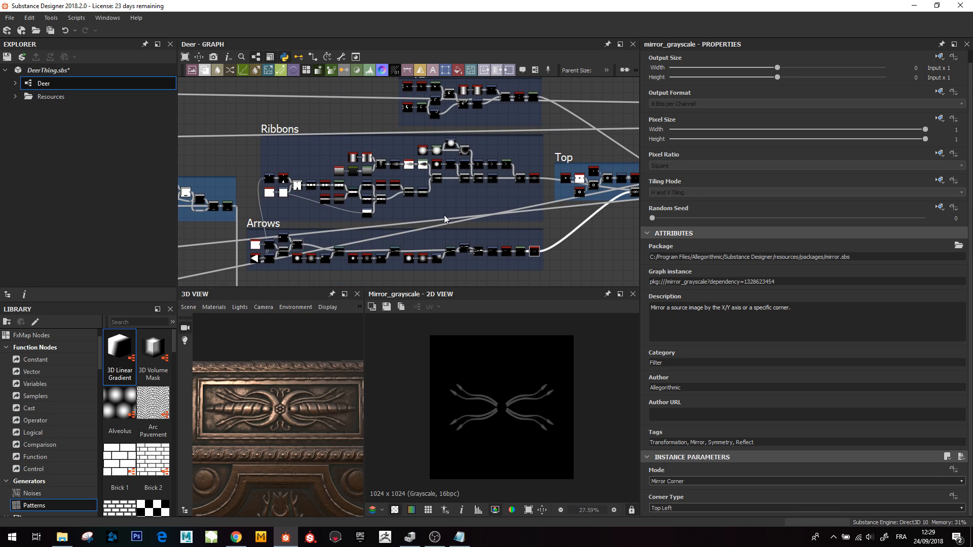
middle_click_drag(445, 215, 427, 264)
middle_click_drag(463, 186, 414, 227)
scroll(414, 226, "up", 3)
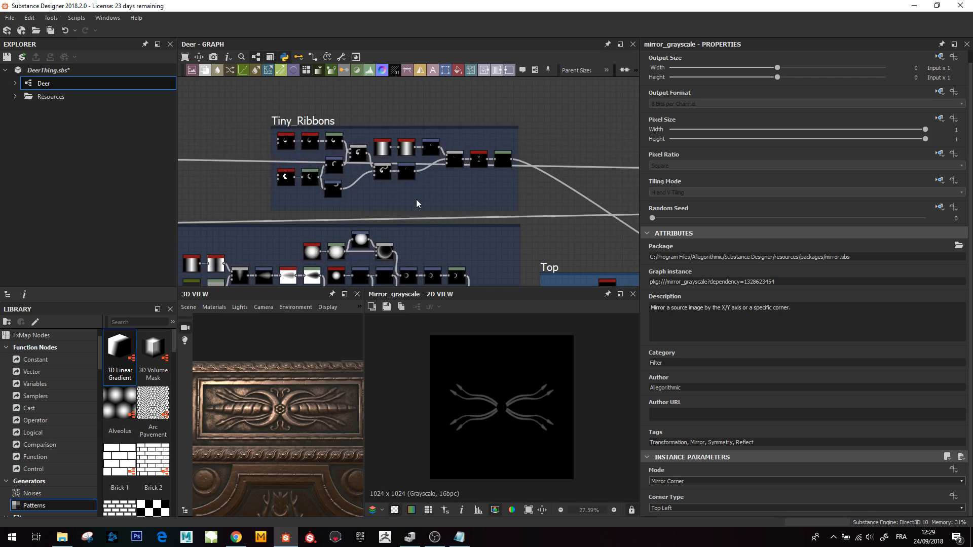
scroll(399, 182, "up", 3)
middle_click_drag(248, 172, 320, 195)
scroll(318, 195, "up", 1)
double_click(428, 166)
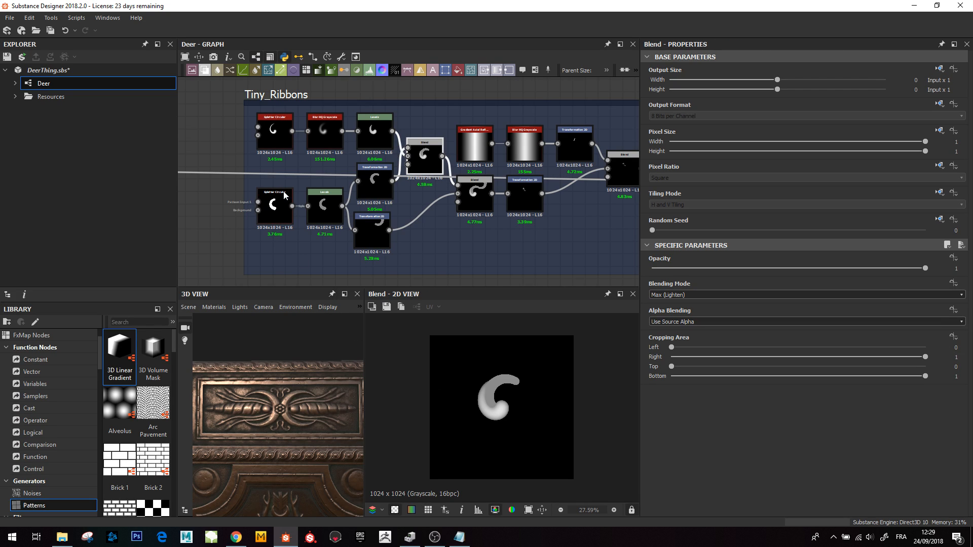
- Preview the upper Splatter Circular node and examine its pattern parameters
left_click(273, 136)
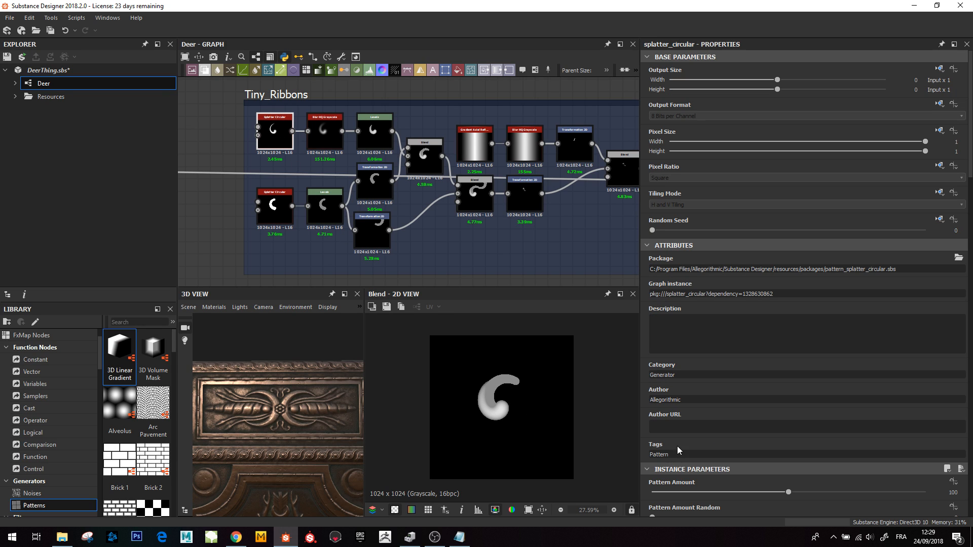
scroll(564, 425, "down", 1)
scroll(679, 436, "down", 3)
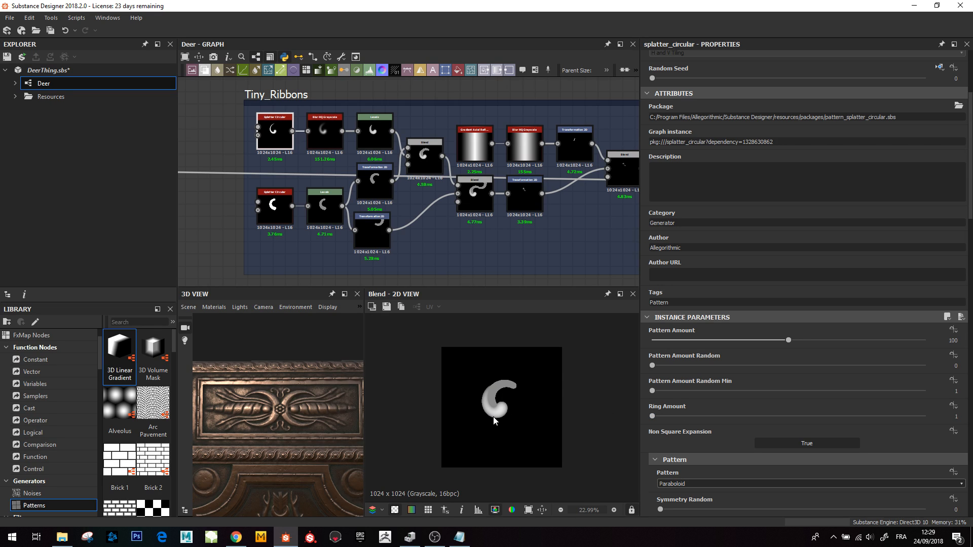
left_click(278, 208)
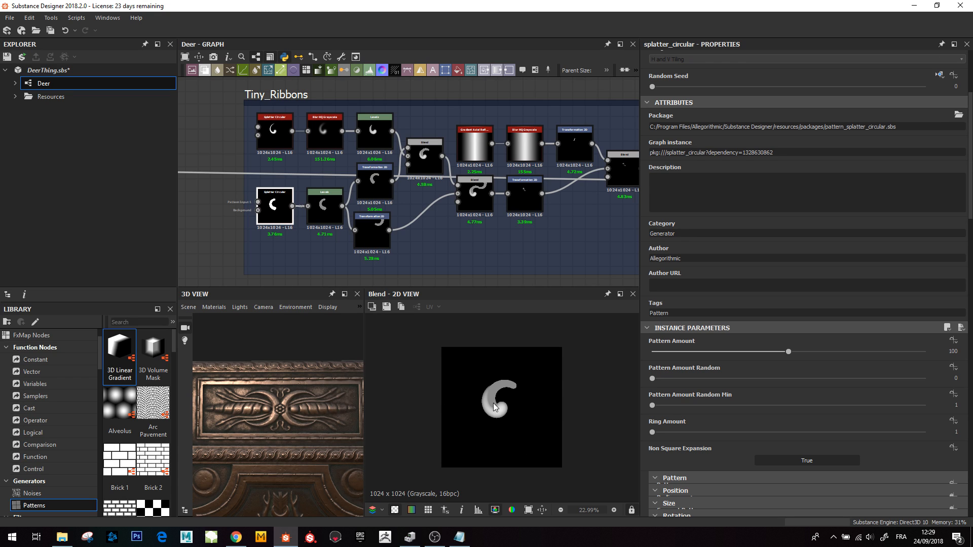
double_click(278, 134)
scroll(279, 135, "up", 3)
scroll(495, 381, "up", 3)
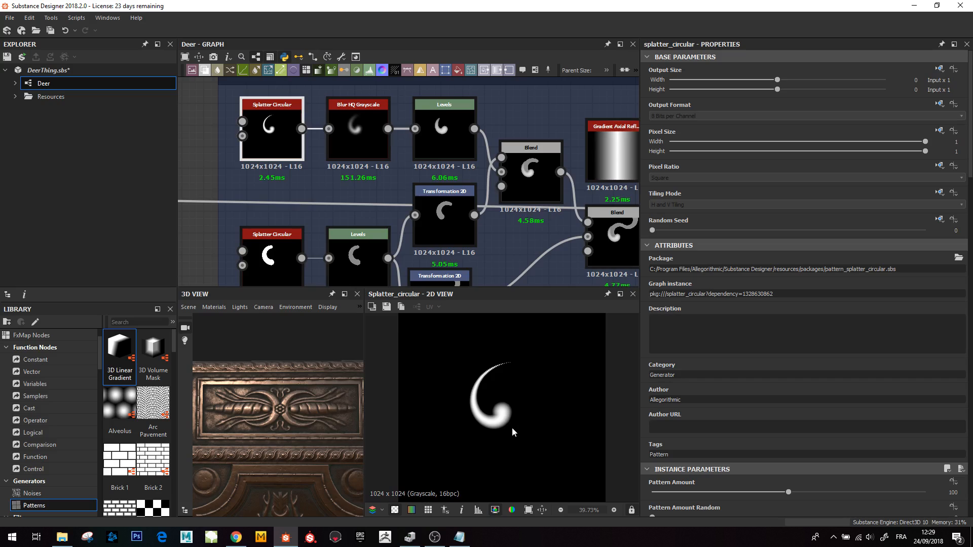
- Preview the lower Splatter Circular node producing the crescent shape
left_click(277, 262)
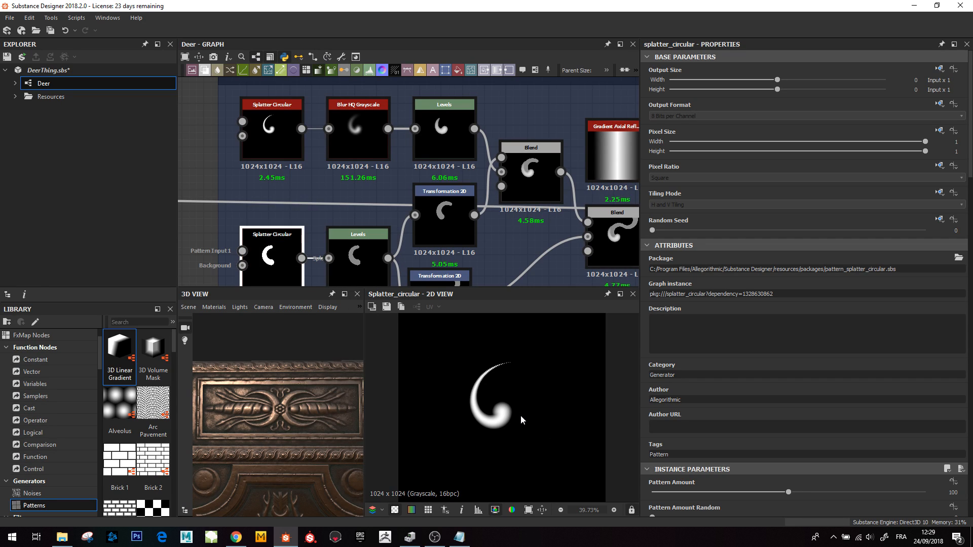
double_click(256, 258)
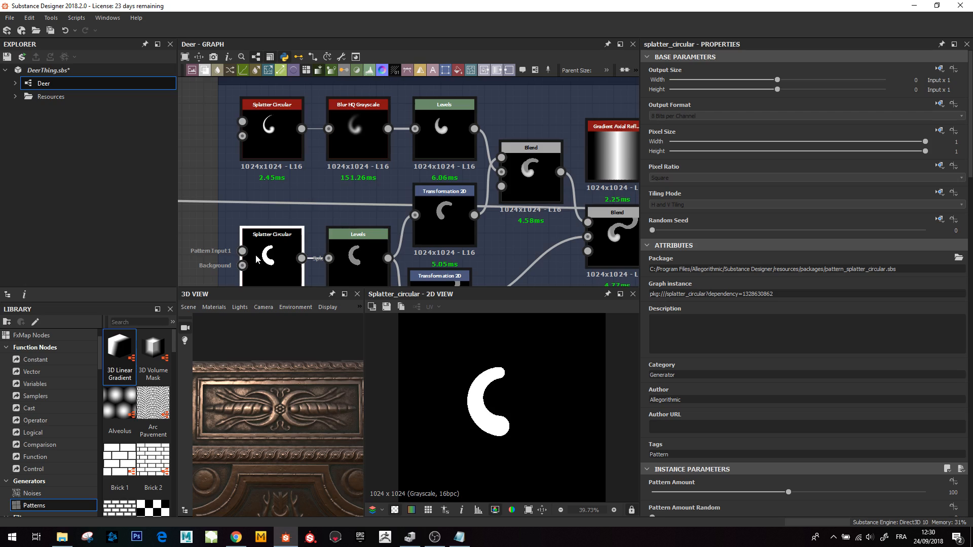
- Examine the carved ornament up close in the 3D view
left_click(291, 119)
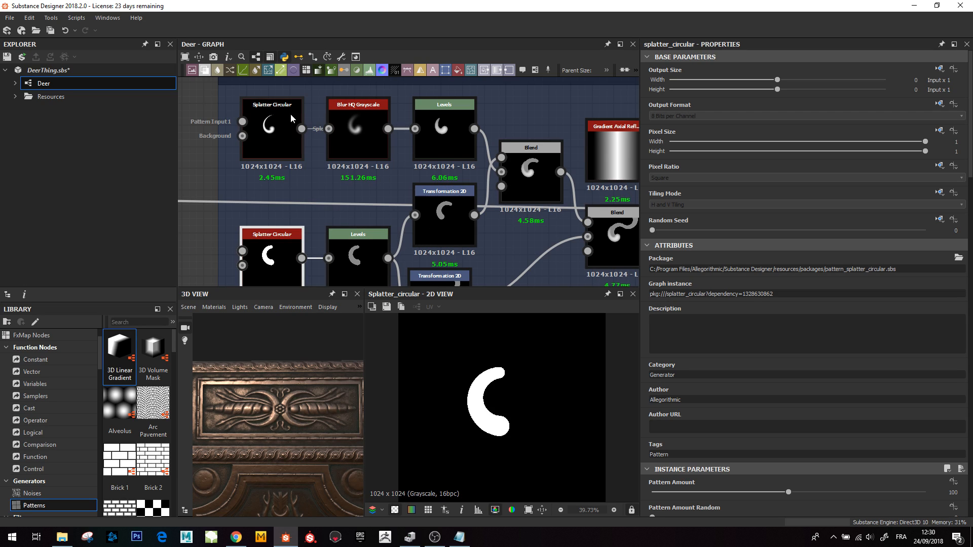
left_click(281, 129)
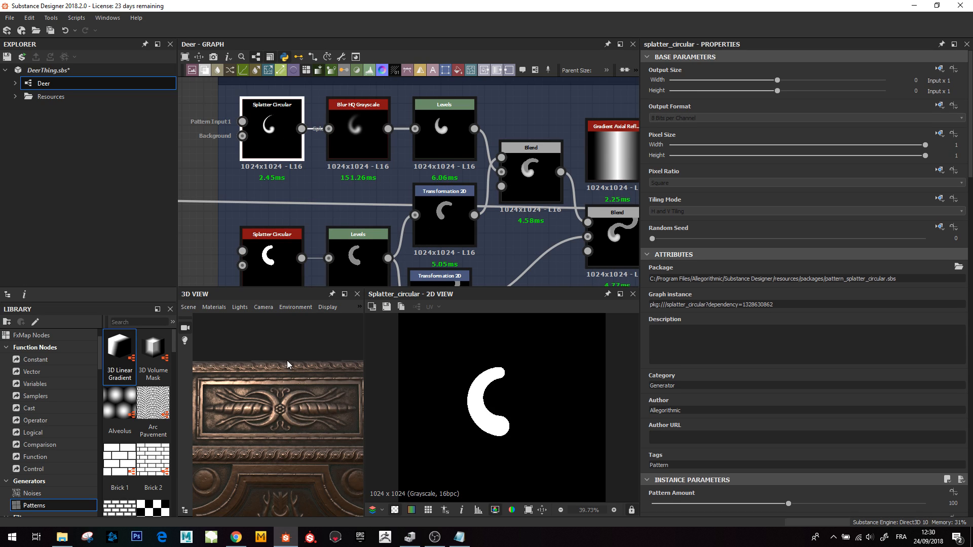
scroll(296, 418, "up", 5)
left_click_drag(293, 427, 250, 421)
scroll(287, 442, "down", 3)
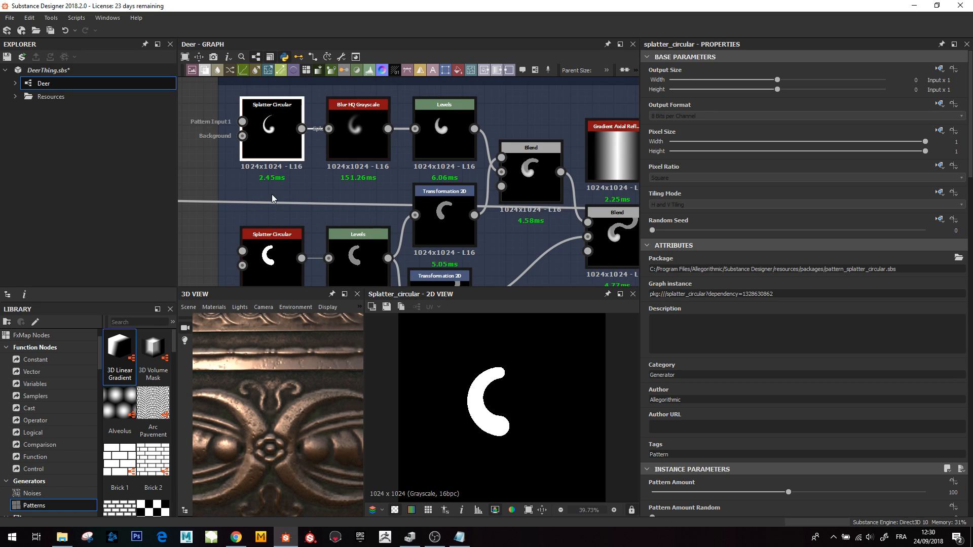
- Preview the lower Levels node and the Blend node combining the hooks into an S shape
left_click(272, 265)
left_click(354, 256)
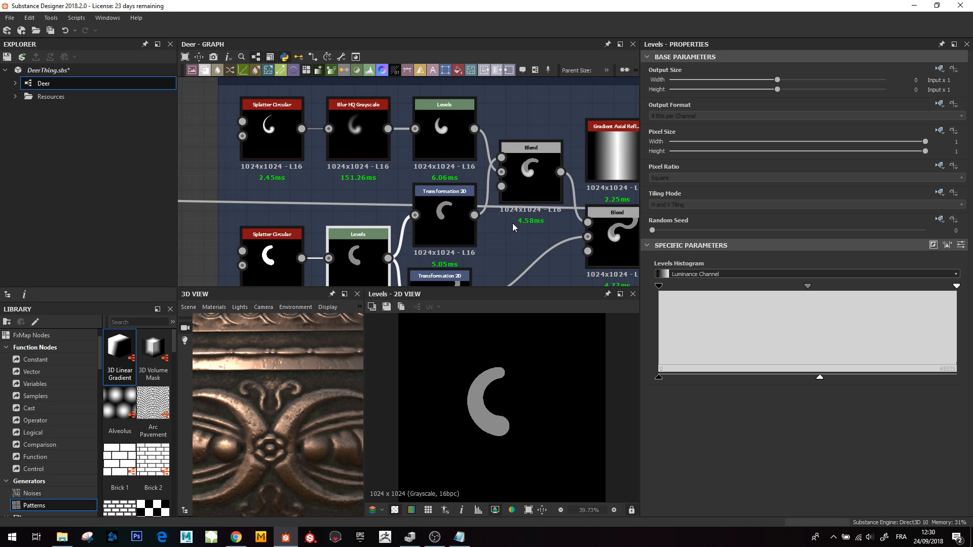
scroll(499, 226, "down", 3)
left_click(470, 159)
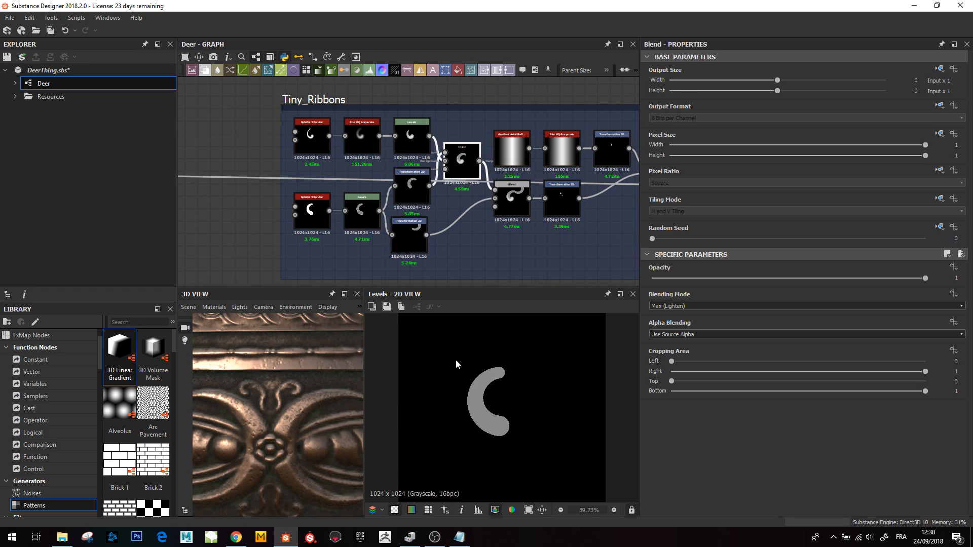
left_click(513, 202)
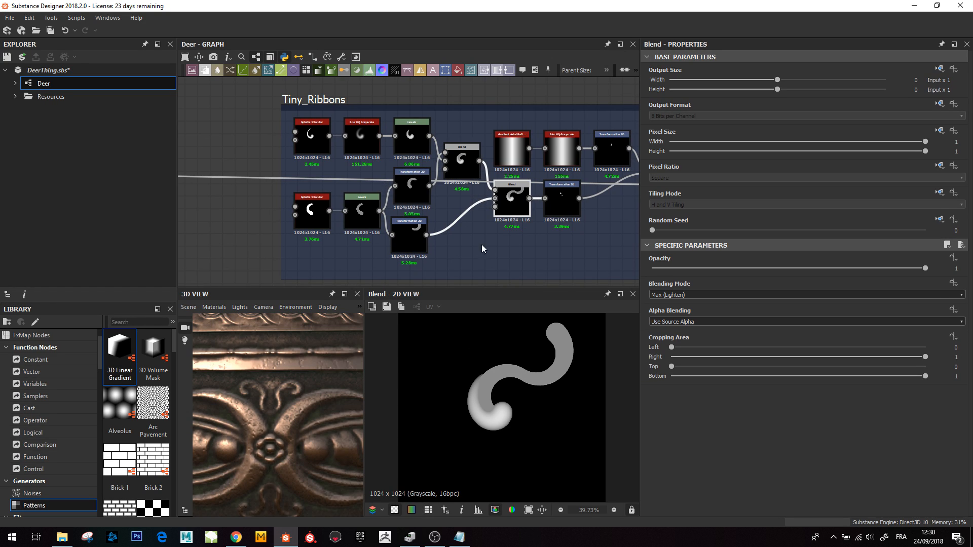
- Preview the two Transformation 2D nodes feeding the S-shape Blend, then that Blend again
left_click(408, 237)
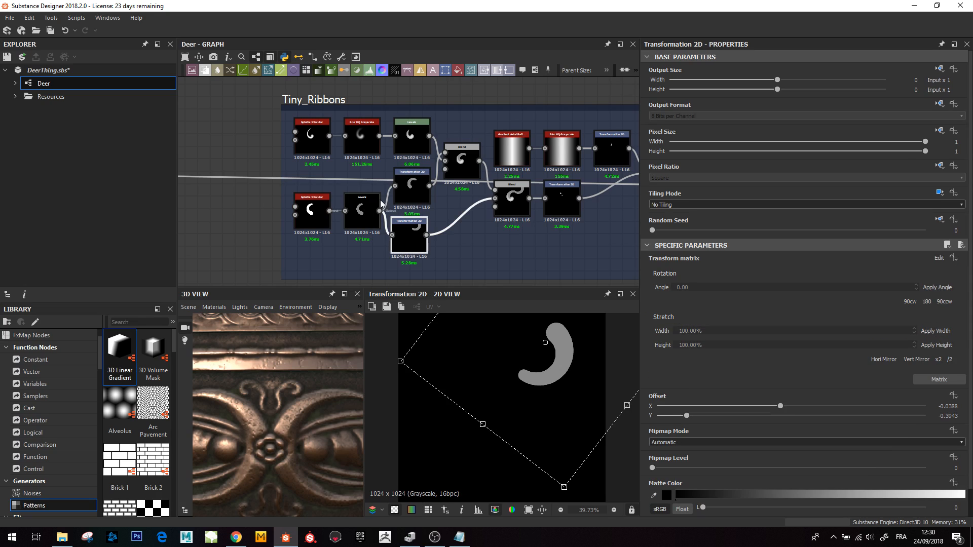
left_click(410, 189)
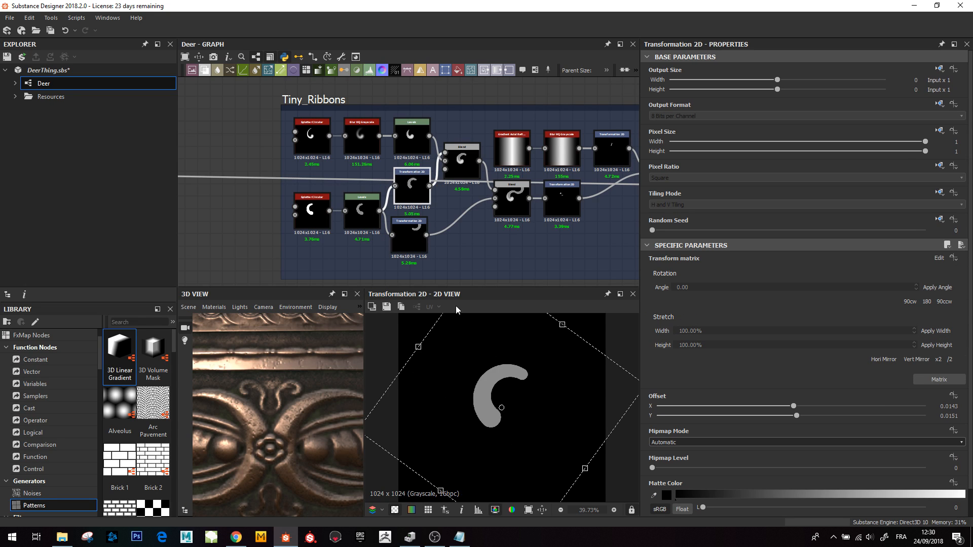
left_click(415, 242)
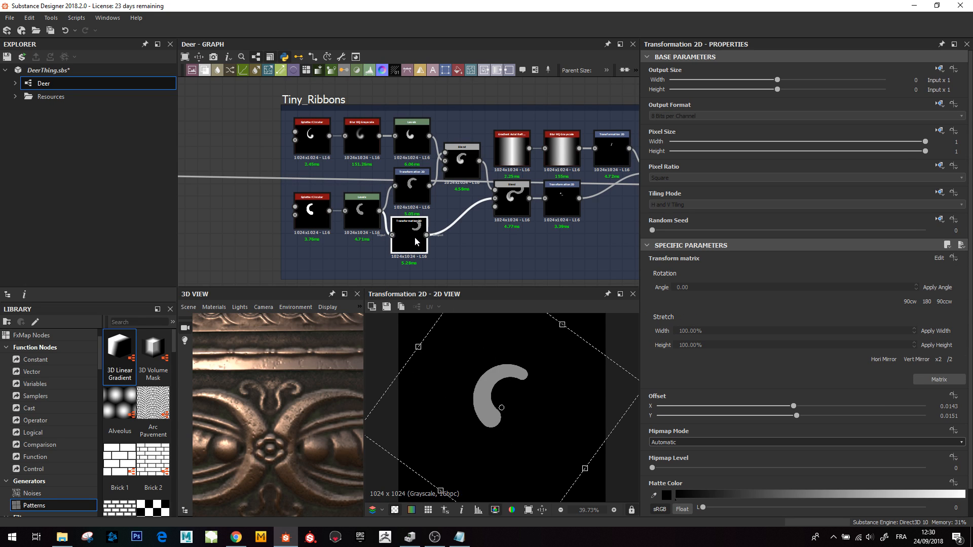
left_click(512, 200)
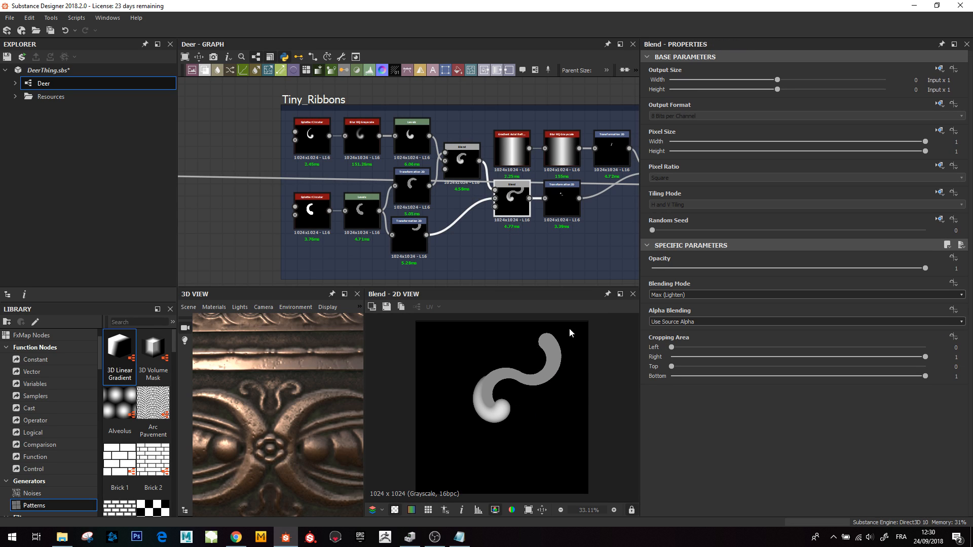
- Preview the Transformation 2D node that shrinks and places the S shape
middle_click_drag(560, 195, 417, 196)
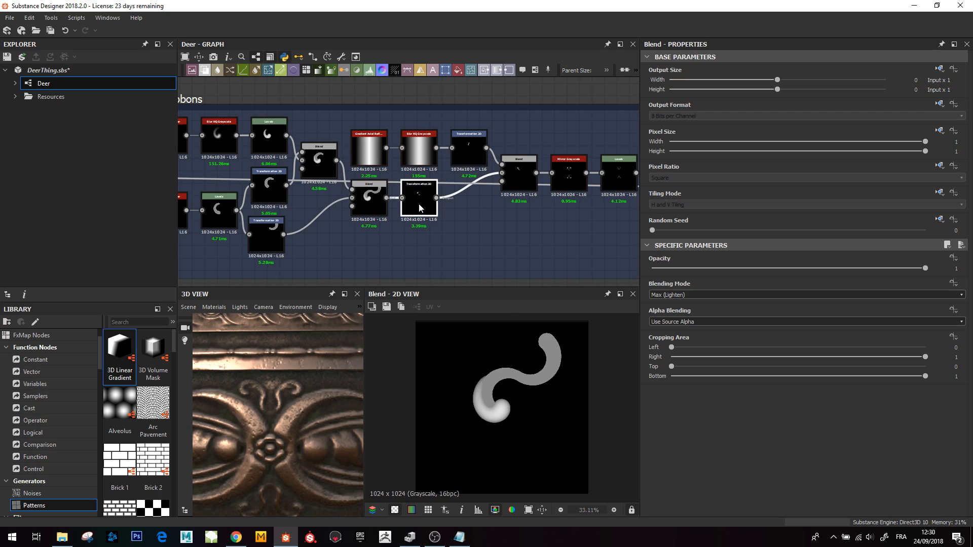
left_click(419, 207)
scroll(497, 387, "up", 3)
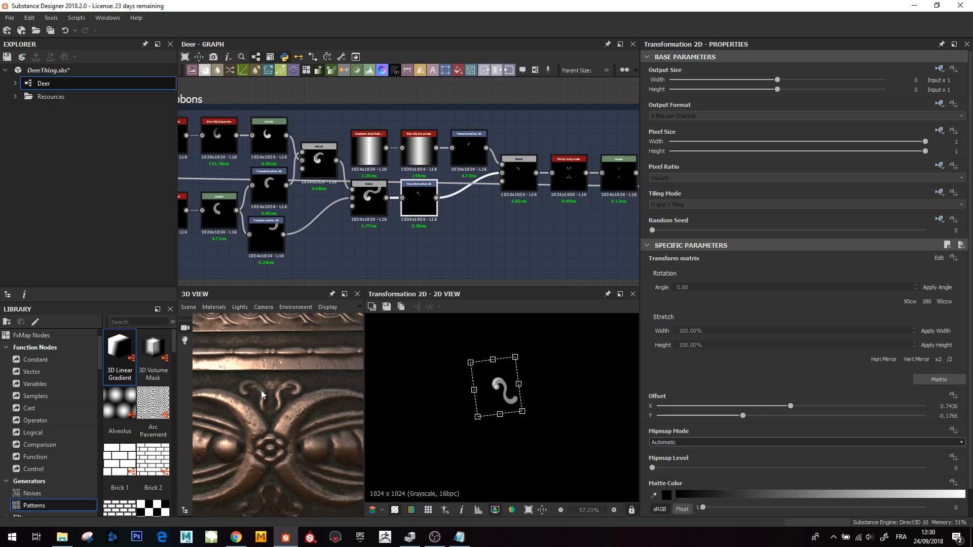
- Preview the Overlay Blend node and the Transformation 2D of the gradient feeding it
left_click(516, 172)
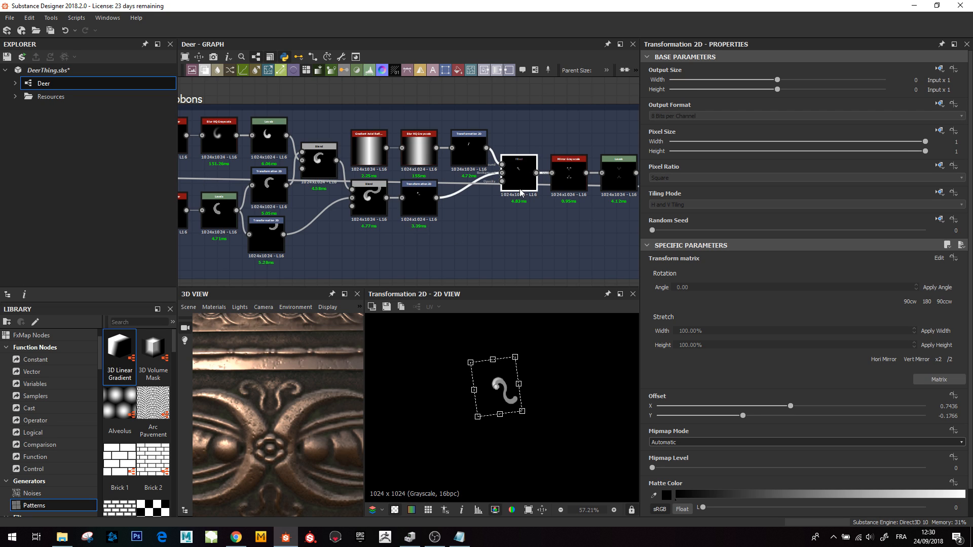
scroll(526, 164, "up", 1)
scroll(525, 163, "up", 2)
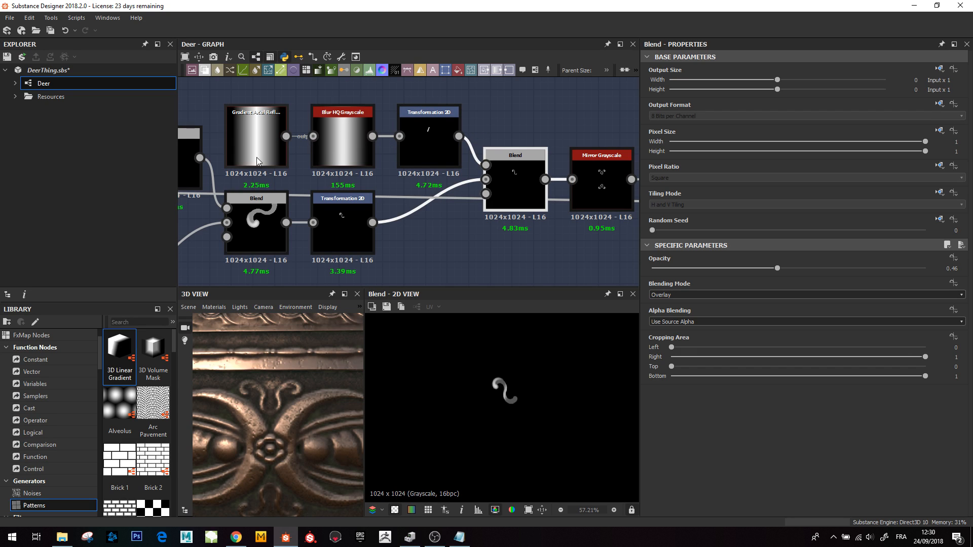
left_click(433, 152)
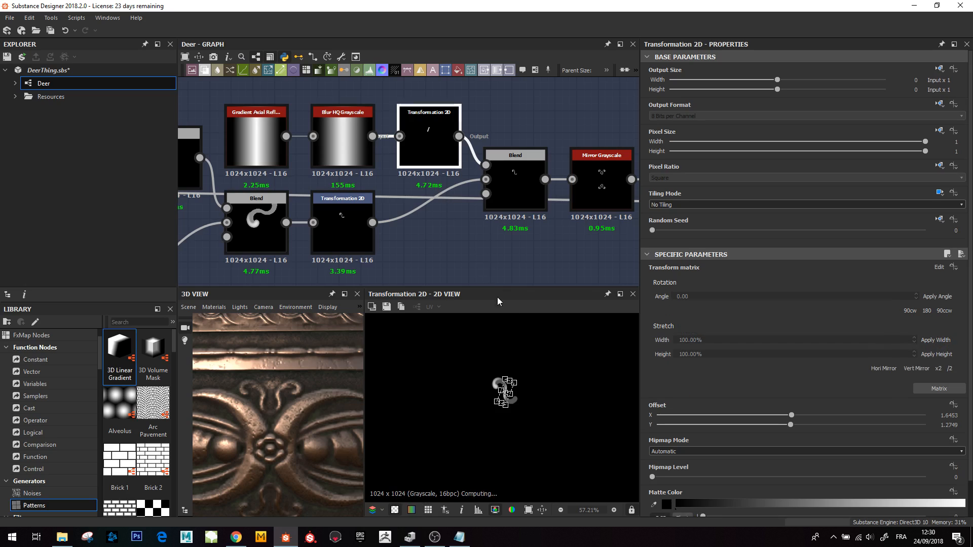
left_click(517, 181)
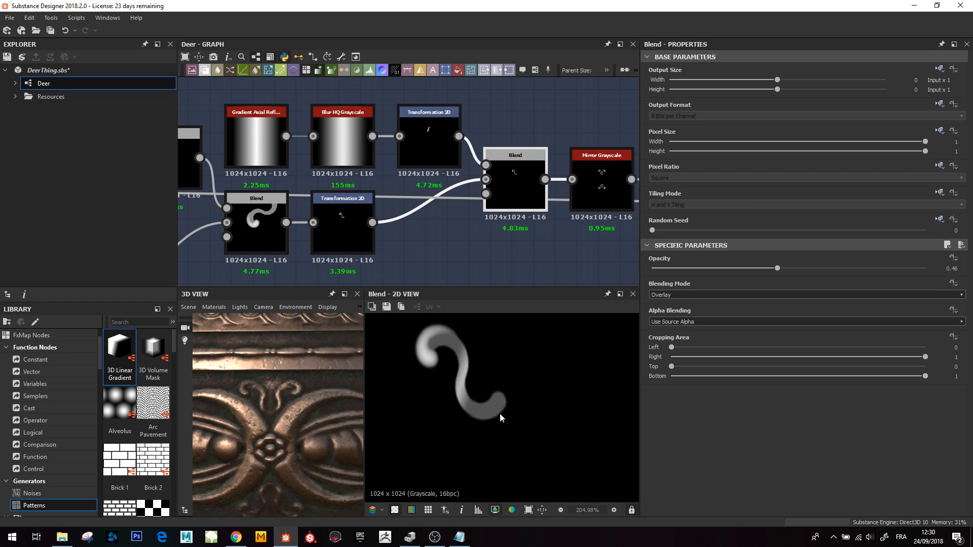
- Preview the Mirror Grayscale node that repeats the S shape into four corners
middle_click_drag(528, 186, 466, 199)
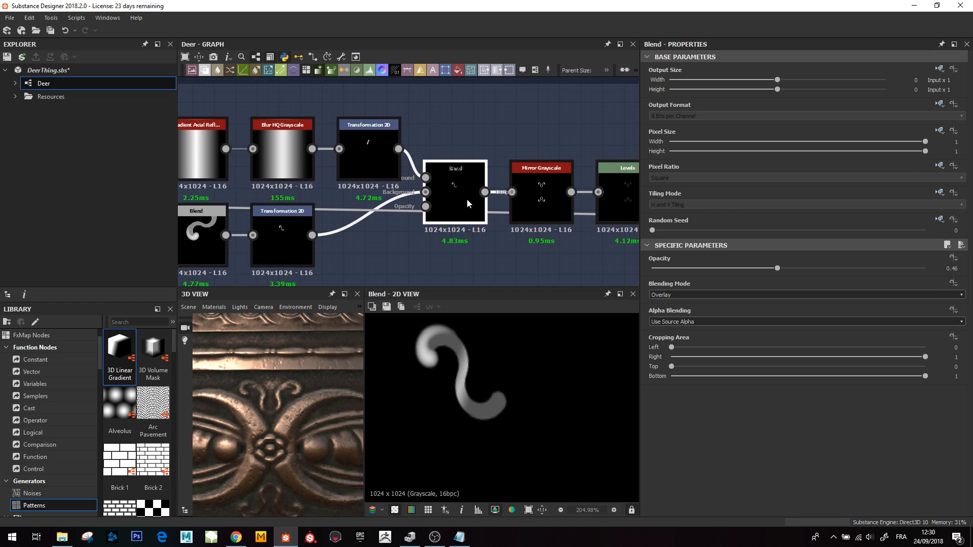
left_click(540, 195)
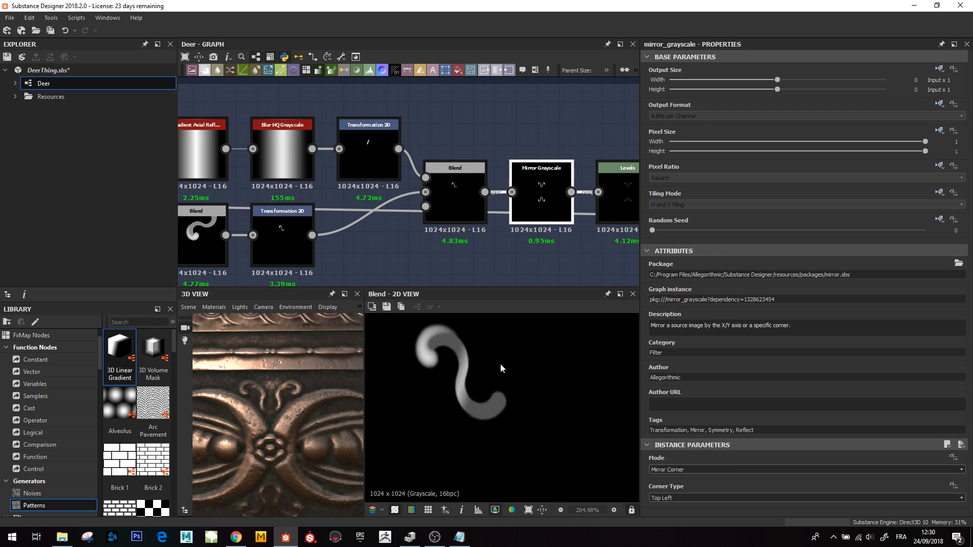
scroll(491, 374, "down", 4)
middle_click_drag(485, 387, 504, 357)
scroll(501, 375, "down", 2)
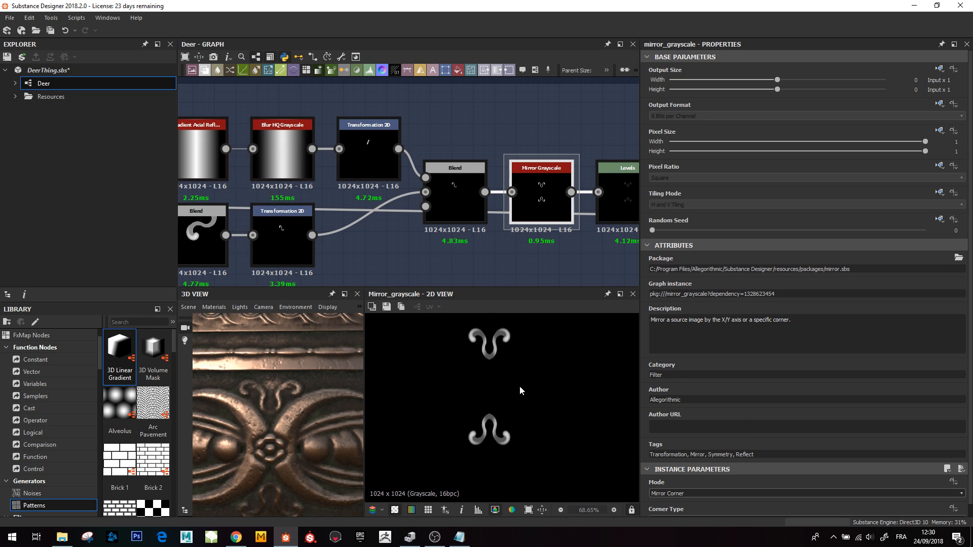
- Preview the final Levels node of the Tiny_Ribbons network
middle_click_drag(620, 189, 436, 201)
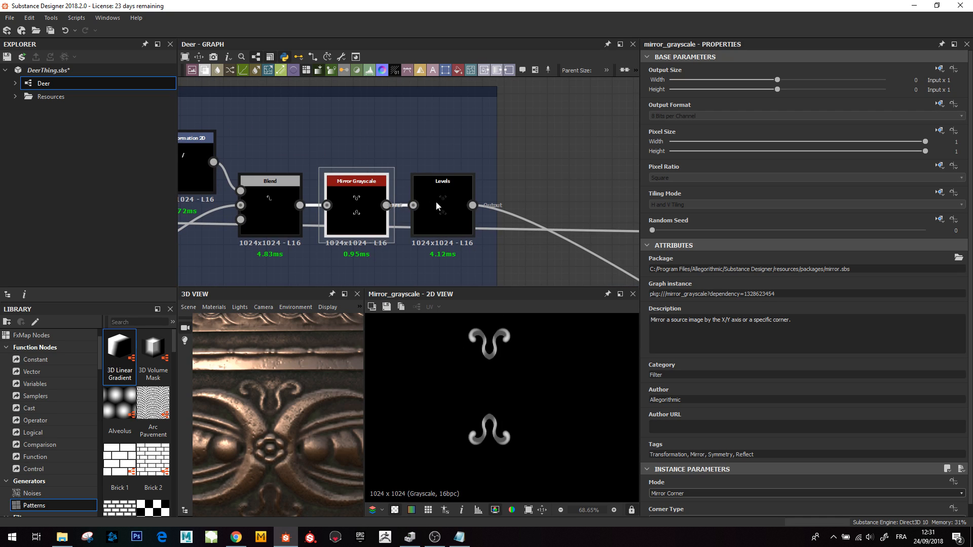
left_click(437, 201)
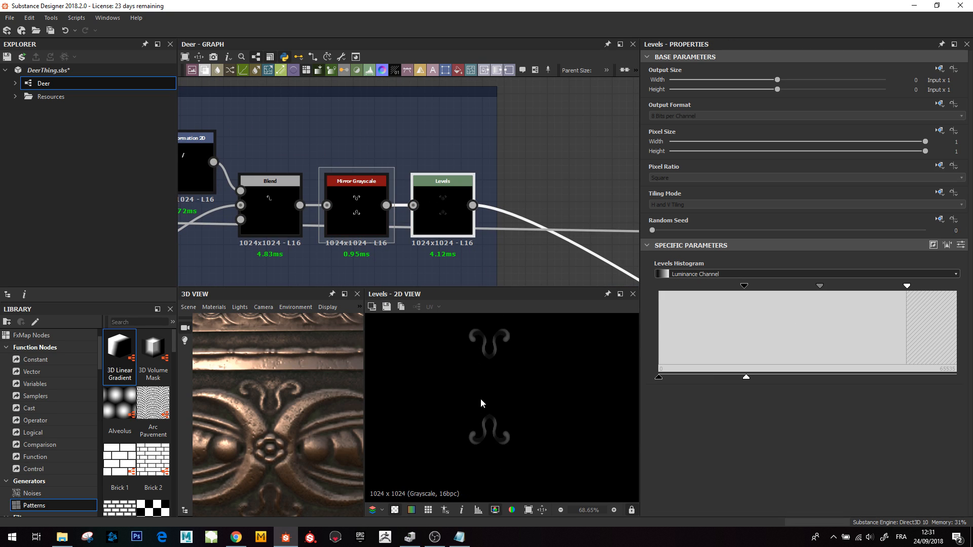
scroll(509, 160, "down", 6)
middle_click_drag(503, 199, 471, 153)
scroll(485, 136, "down", 3)
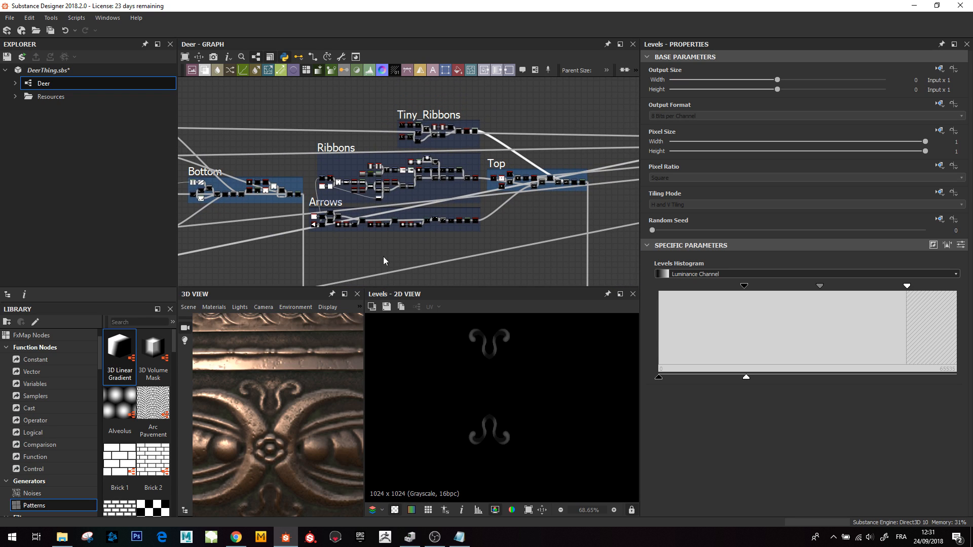
- Move to the Top frame and preview its Blend node that forms the small rosette shape
scroll(283, 431, "down", 3)
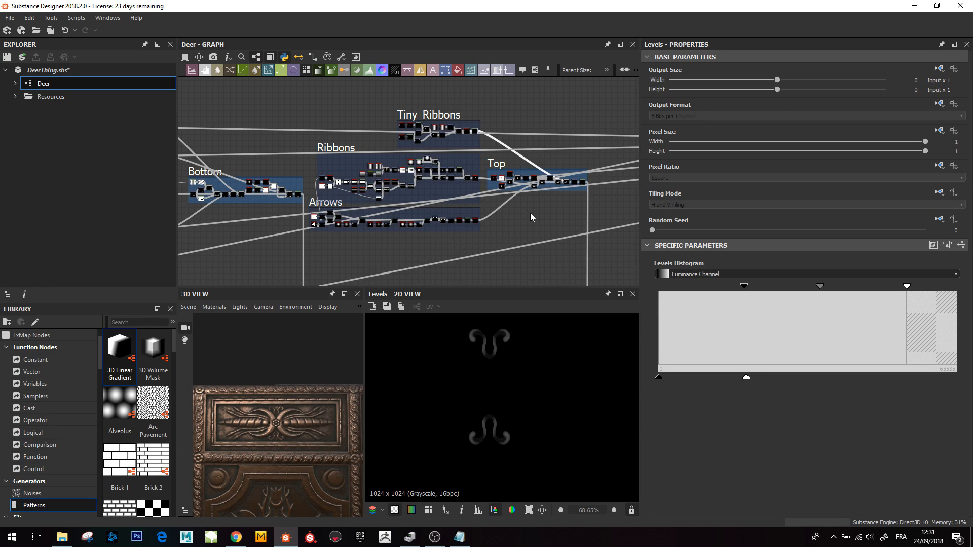
scroll(530, 216, "up", 6)
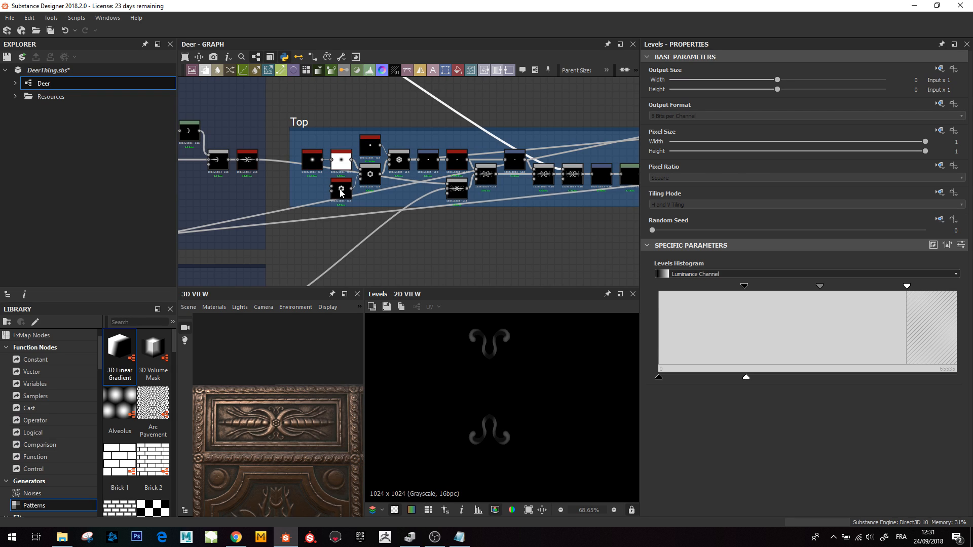
scroll(485, 390, "down", 1)
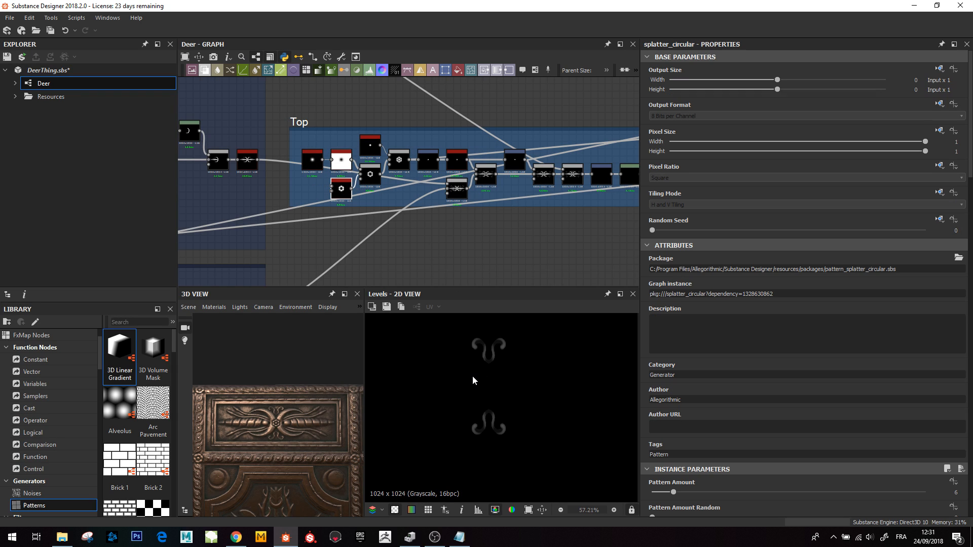
double_click(399, 159)
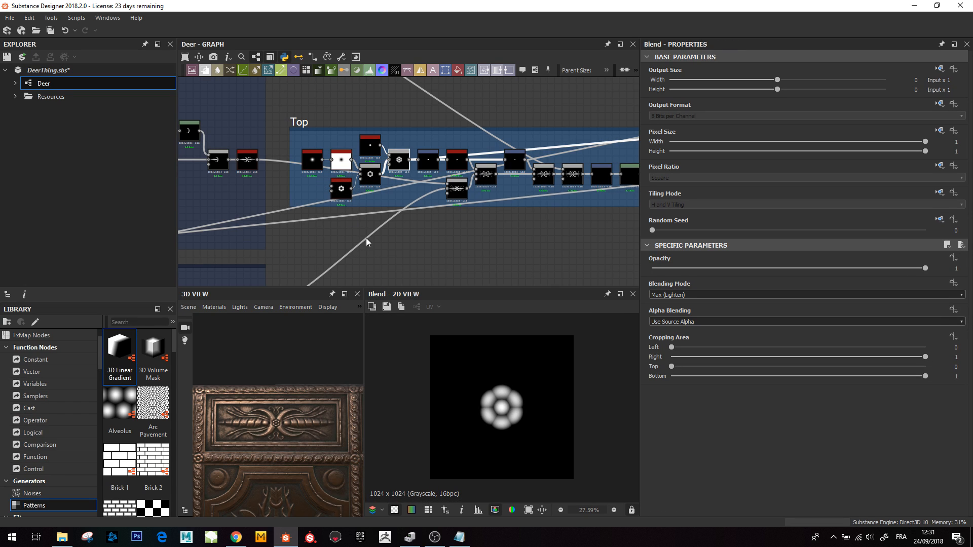
- Preview the Transformation 2D node that shrinks and centres the rosette
double_click(430, 164)
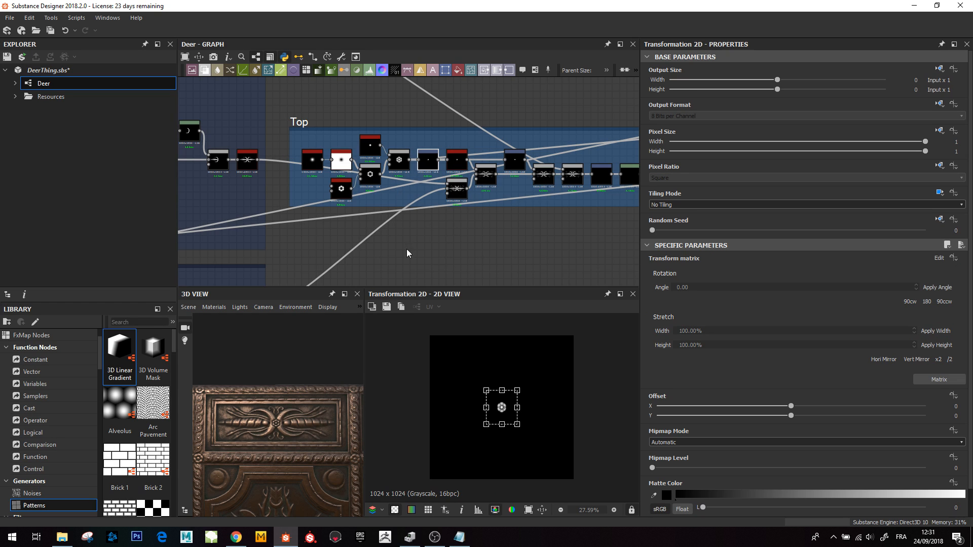
scroll(501, 392, "up", 3)
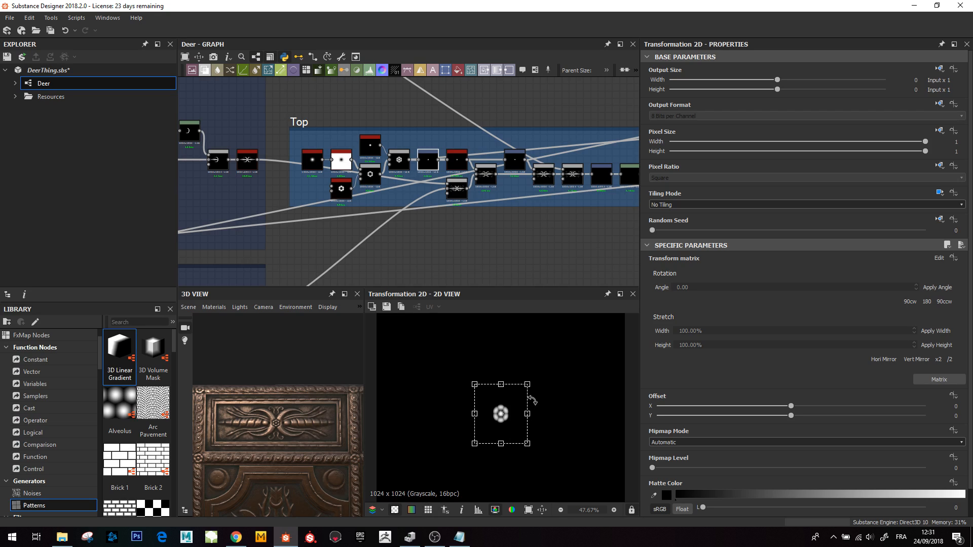
scroll(507, 402, "down", 2)
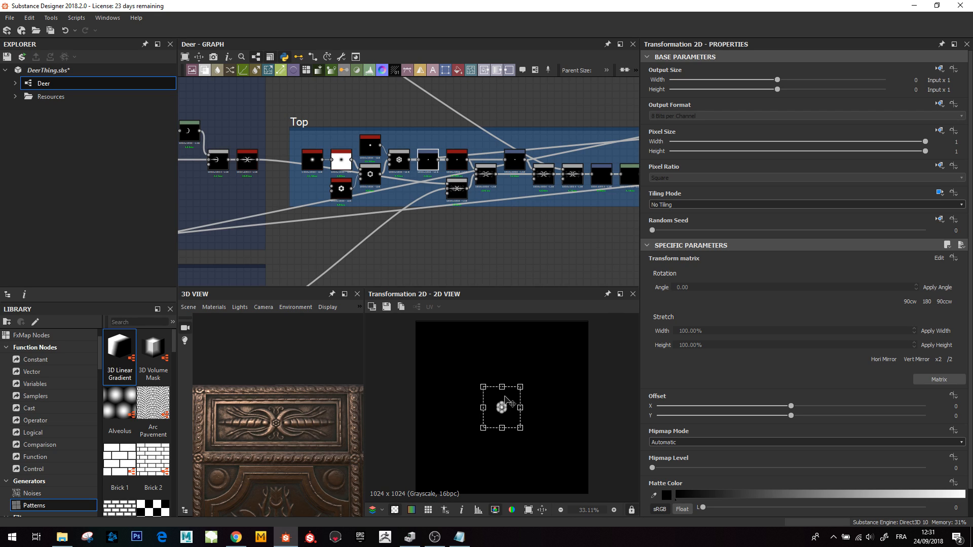
- Preview the Blend node that merges the ribbon and arrow shapes in the Top frame
double_click(458, 189)
scroll(506, 408, "up", 1)
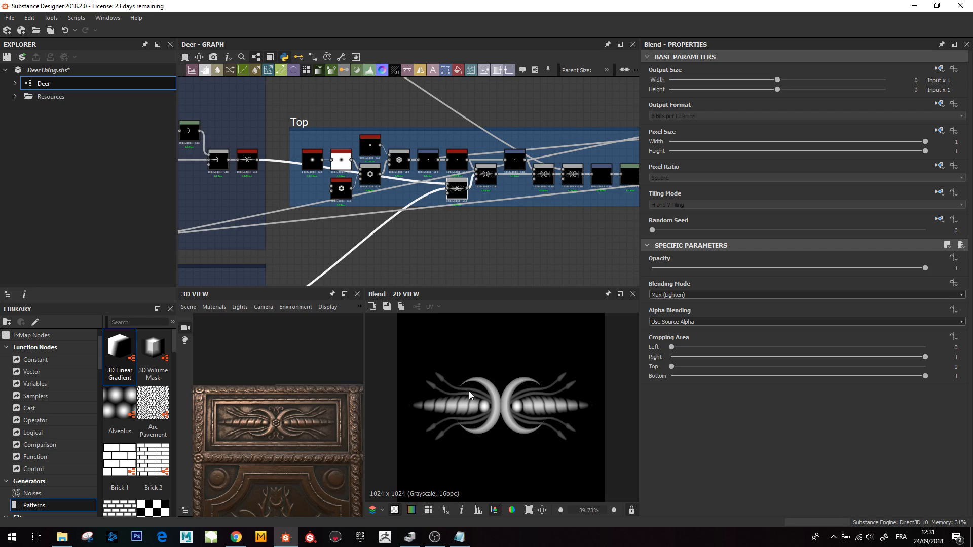
scroll(406, 260, "down", 5)
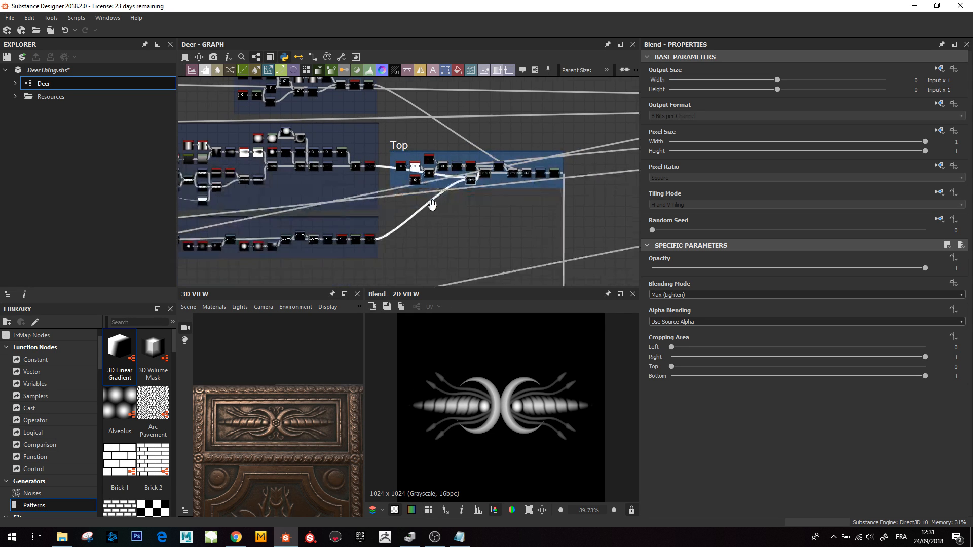
- Preview the Subtract Blend node and the blur_hq_grayscale node feeding it
scroll(509, 181, "up", 3)
left_click(464, 188)
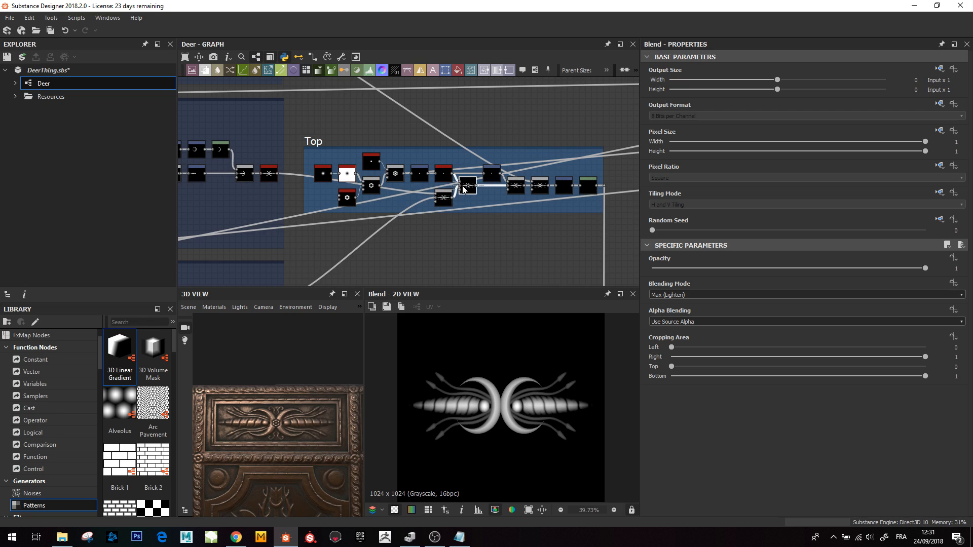
scroll(503, 414, "up", 4)
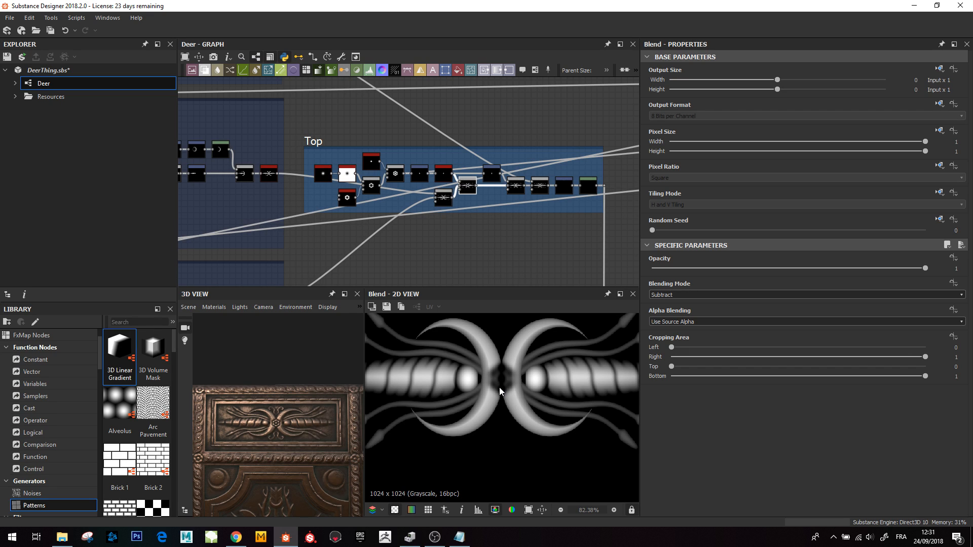
left_click(444, 173)
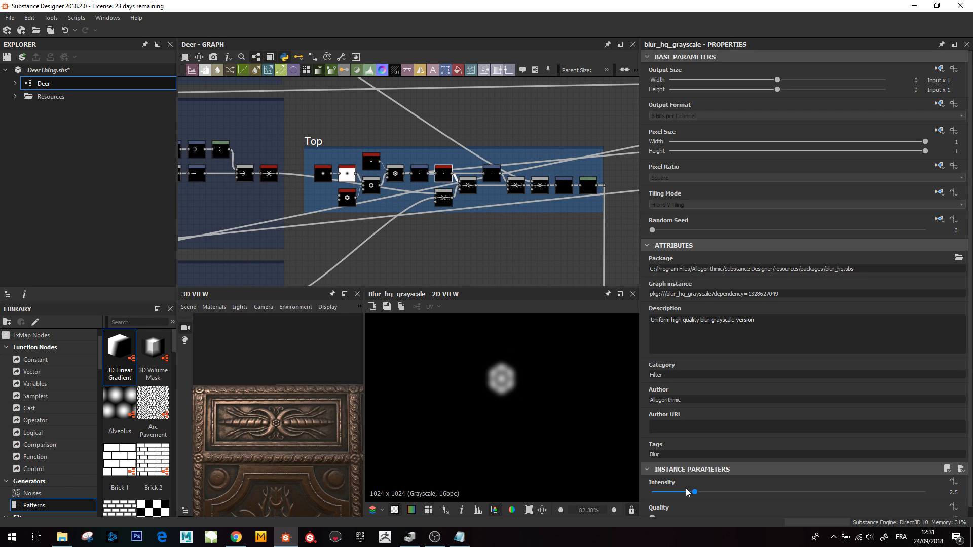
left_click(465, 189)
double_click(465, 189)
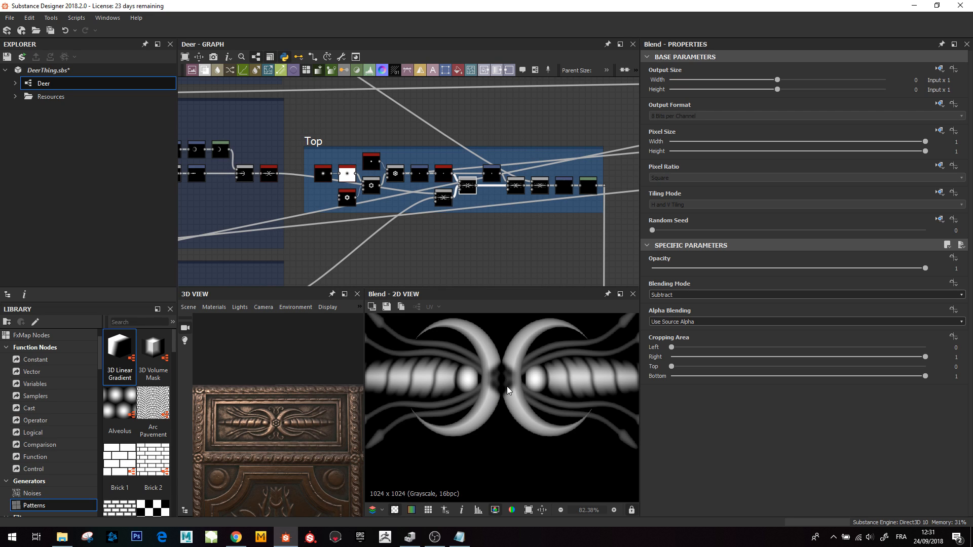
- Preview the Blend node that places the rosette at the centre of the ribbons
left_click(490, 176)
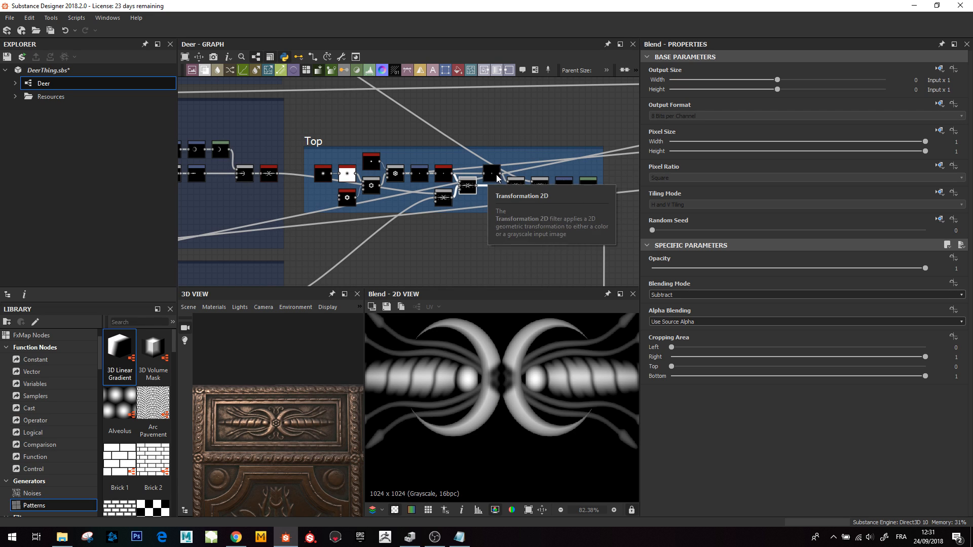
double_click(516, 187)
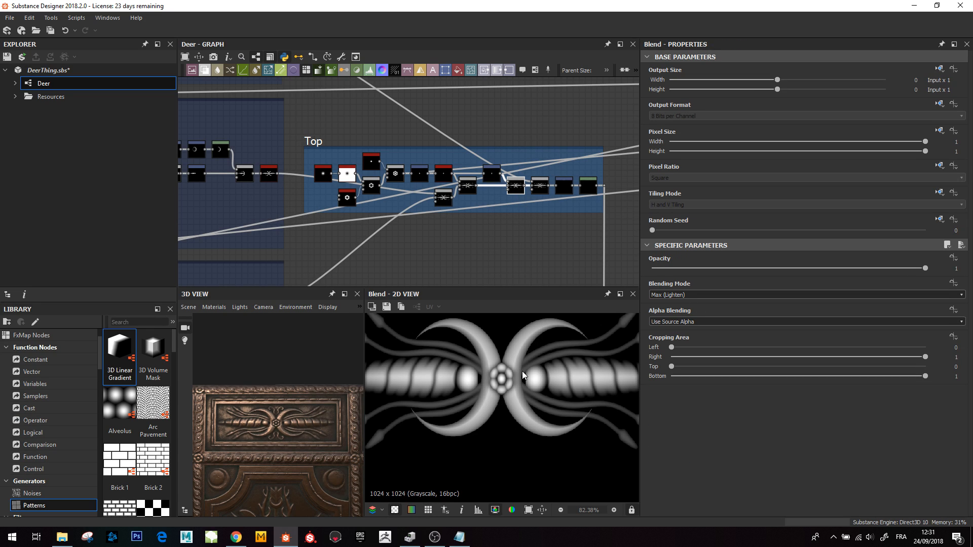
middle_click_drag(517, 209, 463, 239)
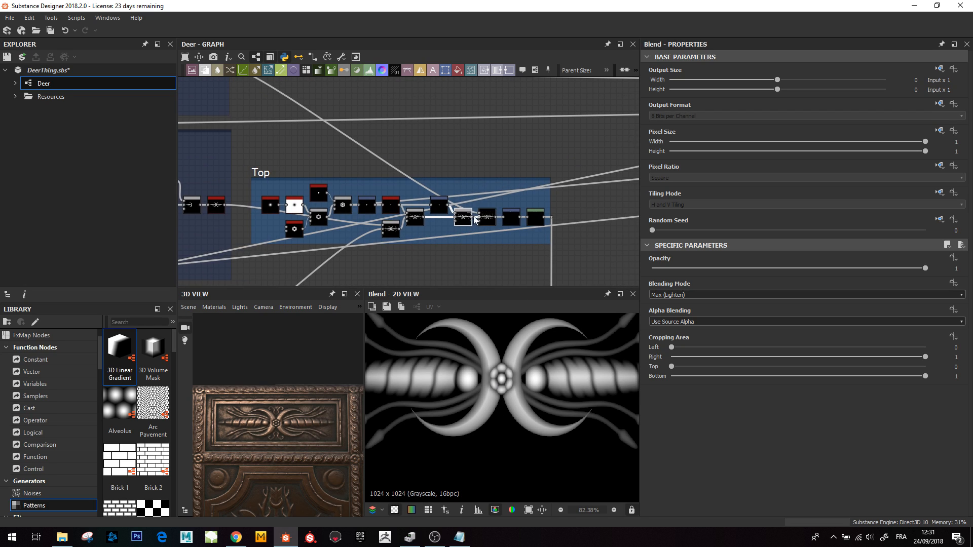
scroll(530, 397, "down", 4)
scroll(529, 397, "up", 1)
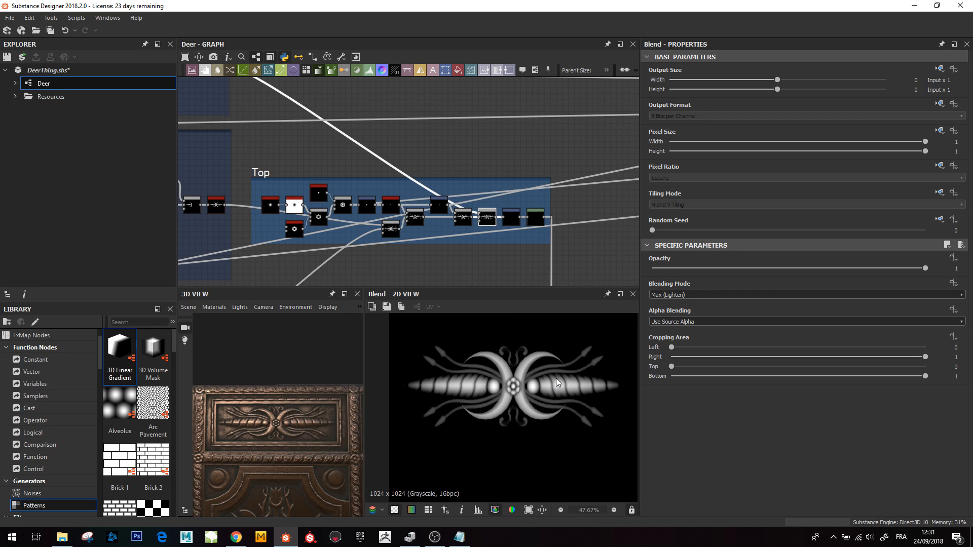
- Preview the Transformation 2D node that offsets the combined ornament
double_click(511, 217)
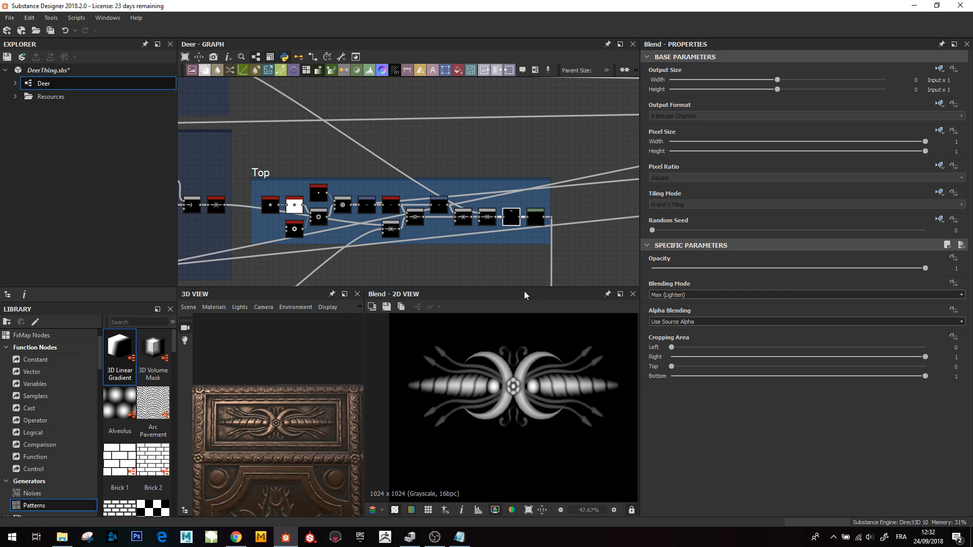
scroll(518, 360, "down", 1)
middle_click_drag(519, 361, 515, 417)
scroll(527, 339, "up", 4)
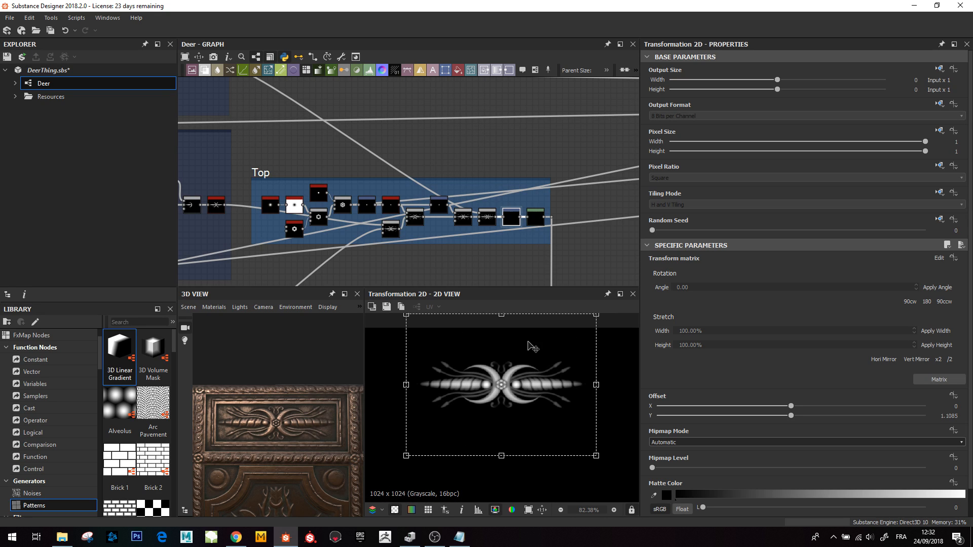
scroll(520, 371, "up", 2)
middle_click_drag(487, 216, 517, 208)
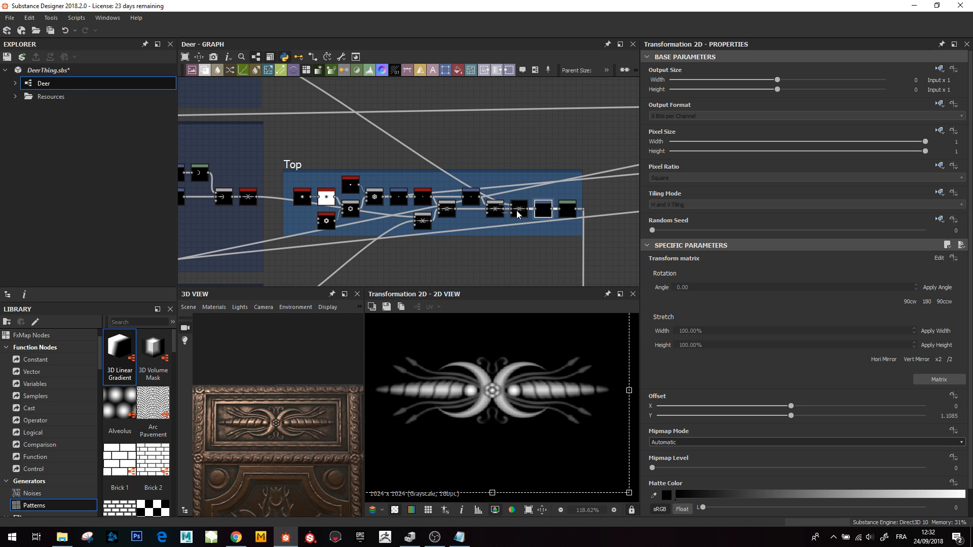
- Preview the following Blend node in the Top frame
left_click(519, 208)
double_click(496, 207)
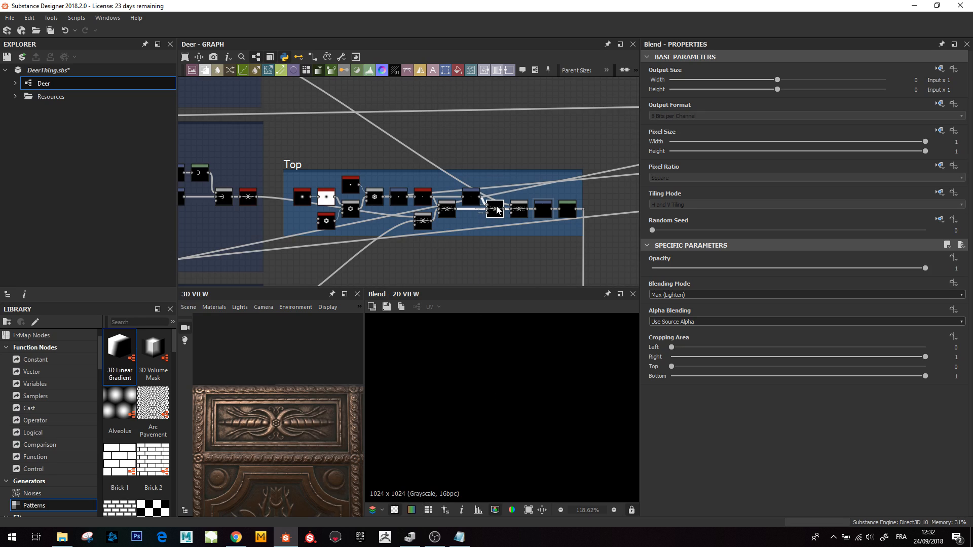
scroll(515, 440, "down", 6)
middle_click_drag(511, 454, 524, 365)
scroll(527, 395, "up", 2)
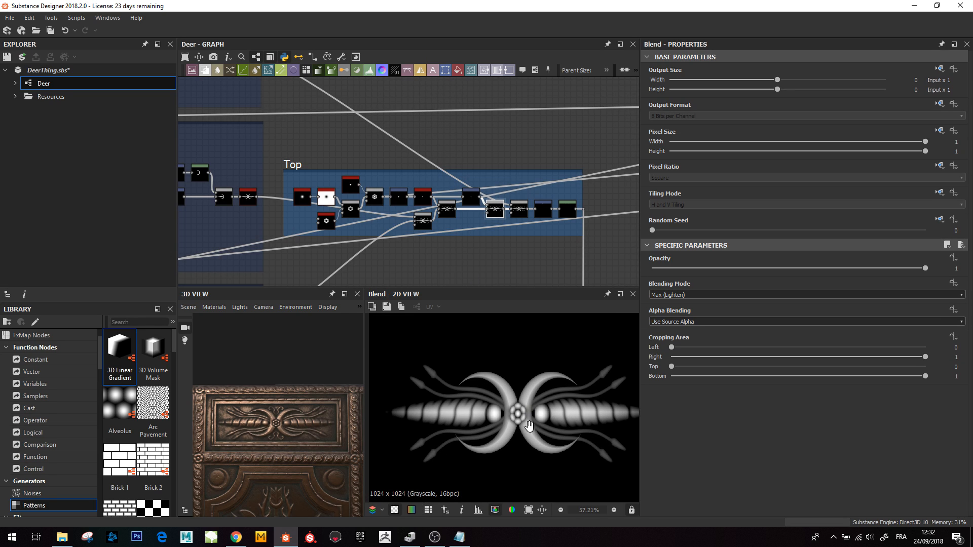
middle_click_drag(527, 420, 504, 407)
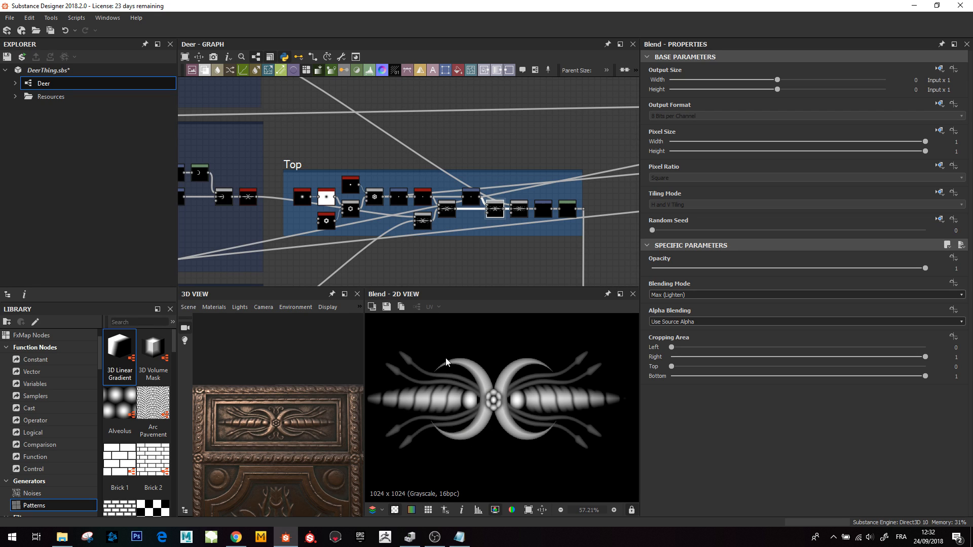
- Examine the network feeding the Top frame, up to its Mirror Grayscale node
scroll(400, 198, "down", 6)
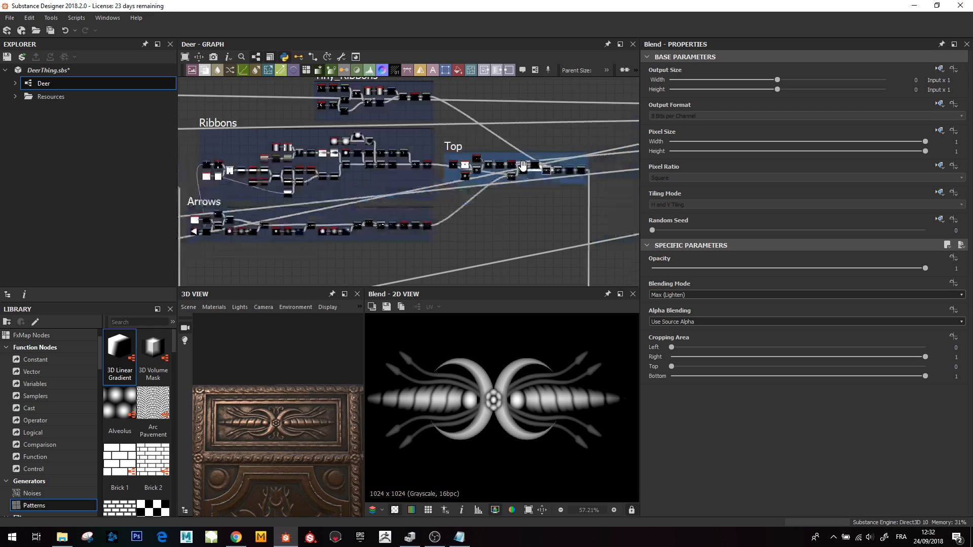
middle_click_drag(374, 193, 314, 219)
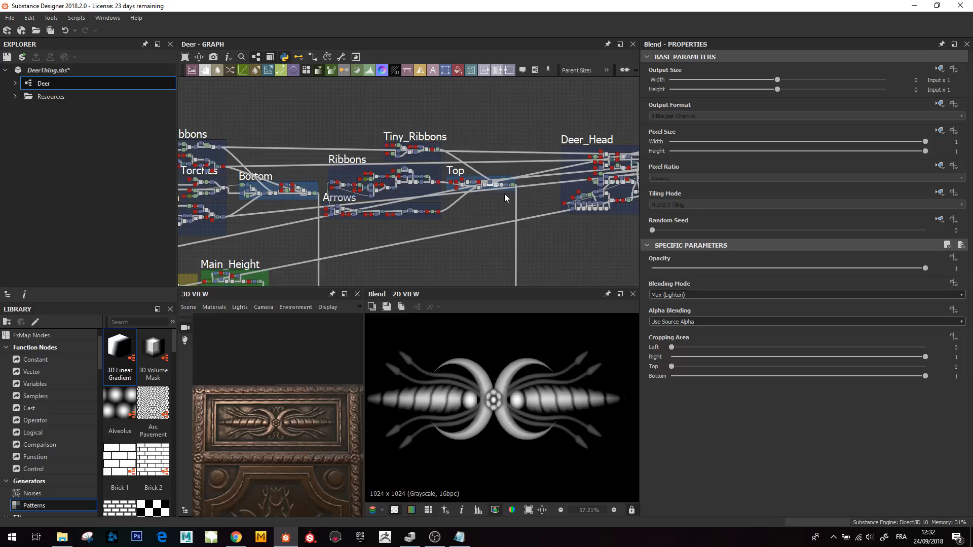
scroll(504, 193, "up", 8)
middle_click_drag(460, 181, 657, 123)
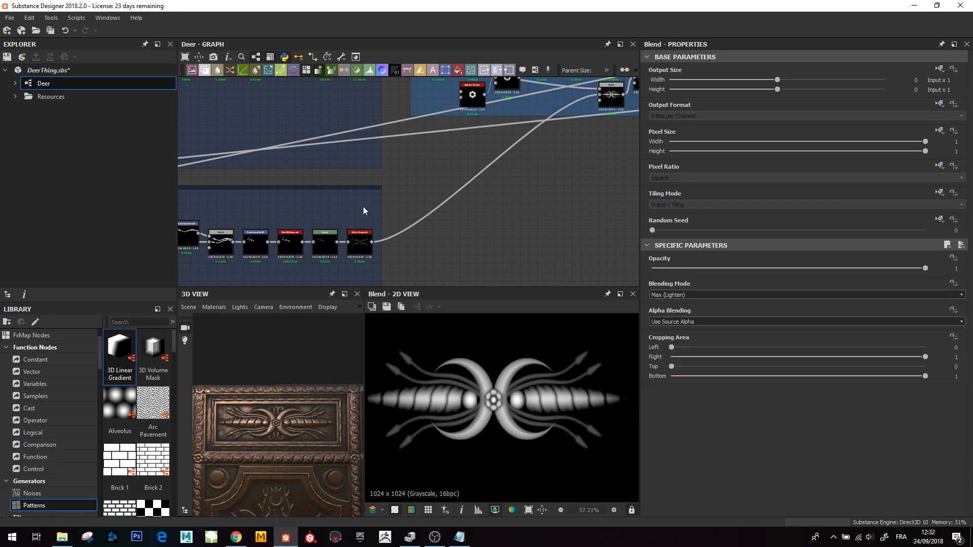
scroll(362, 205, "down", 2)
middle_click_drag(357, 192, 370, 239)
double_click(378, 152)
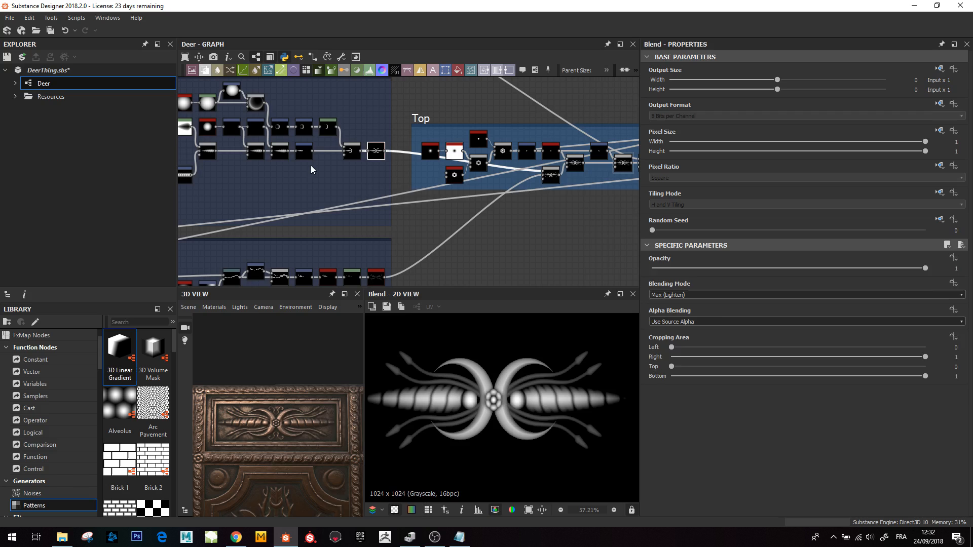
middle_click_drag(311, 165, 380, 199)
scroll(278, 171, "up", 2)
middle_click_drag(278, 175, 413, 181)
scroll(456, 188, "down", 3)
scroll(413, 181, "up", 2)
scroll(339, 192, "up", 3)
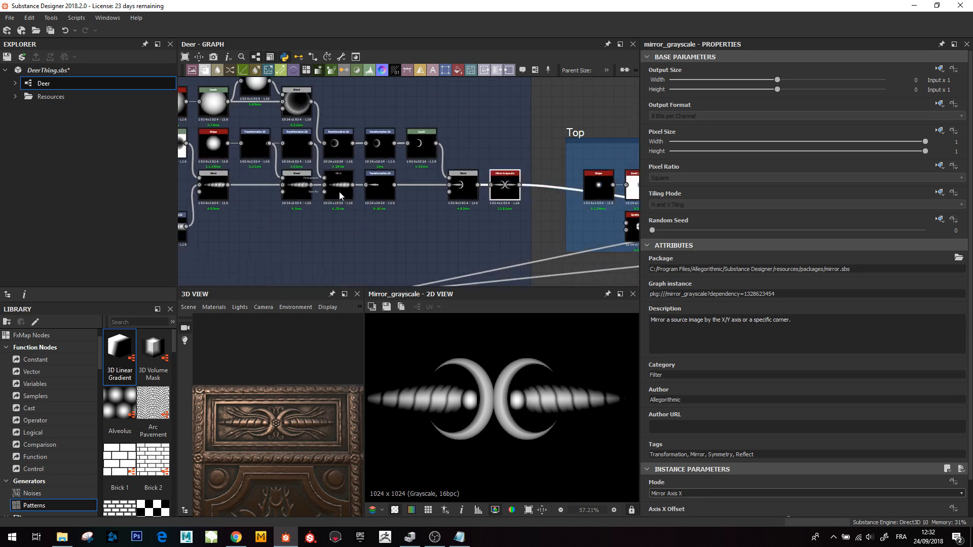
- Preview the Blend node that builds a single segmented ribbon
left_click(343, 183)
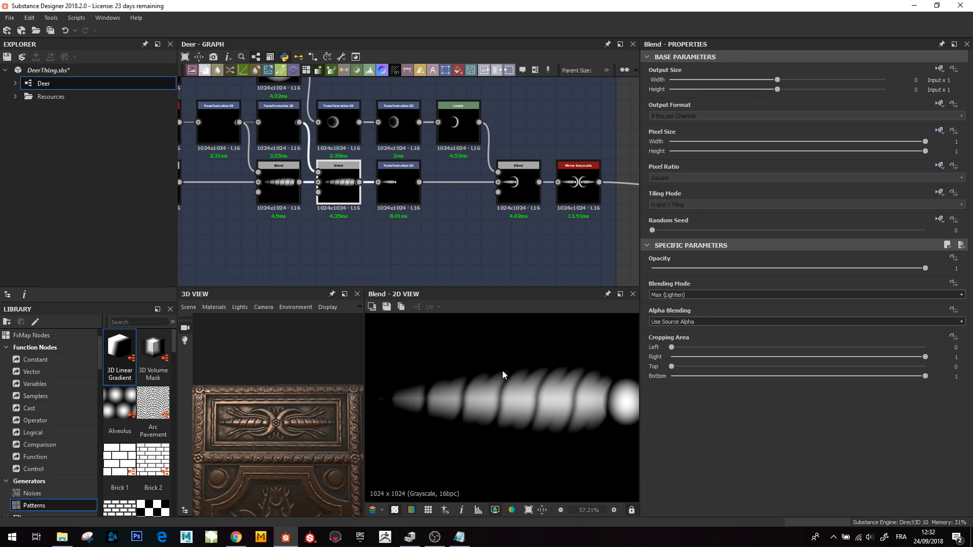
scroll(509, 415, "down", 3)
middle_click_drag(382, 194, 331, 219)
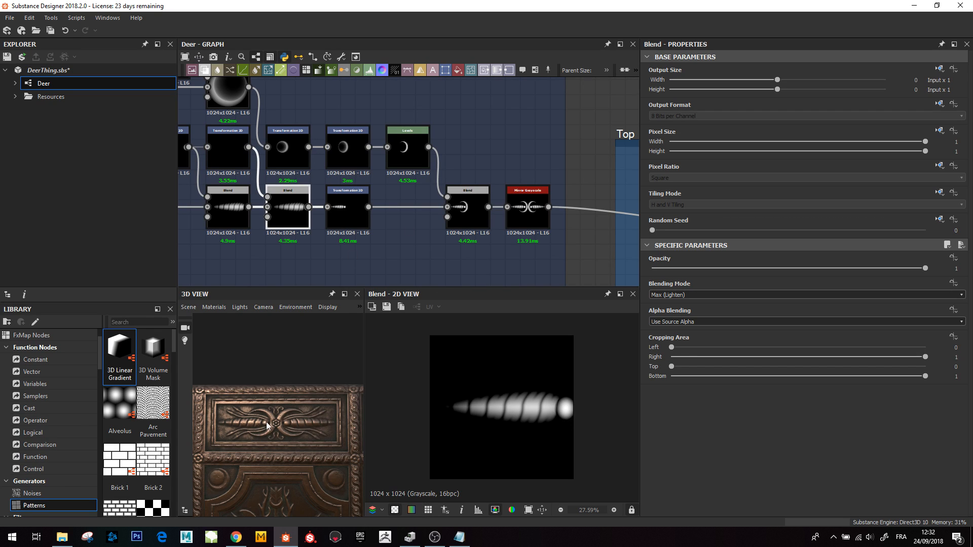
- Preview the Shape node generating the Paraboloid pattern at the start of this chain
middle_click_drag(283, 128, 485, 232)
left_click(241, 190)
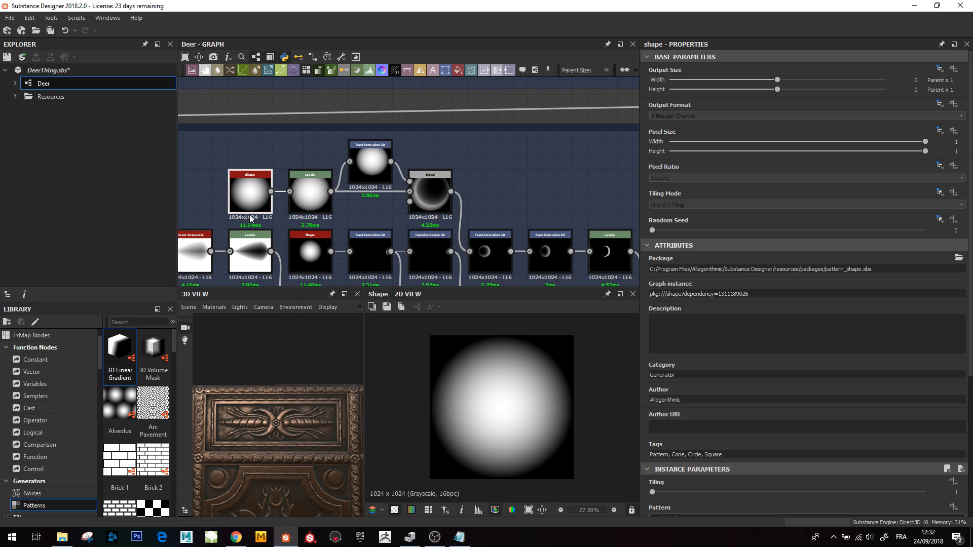
scroll(709, 472, "down", 3)
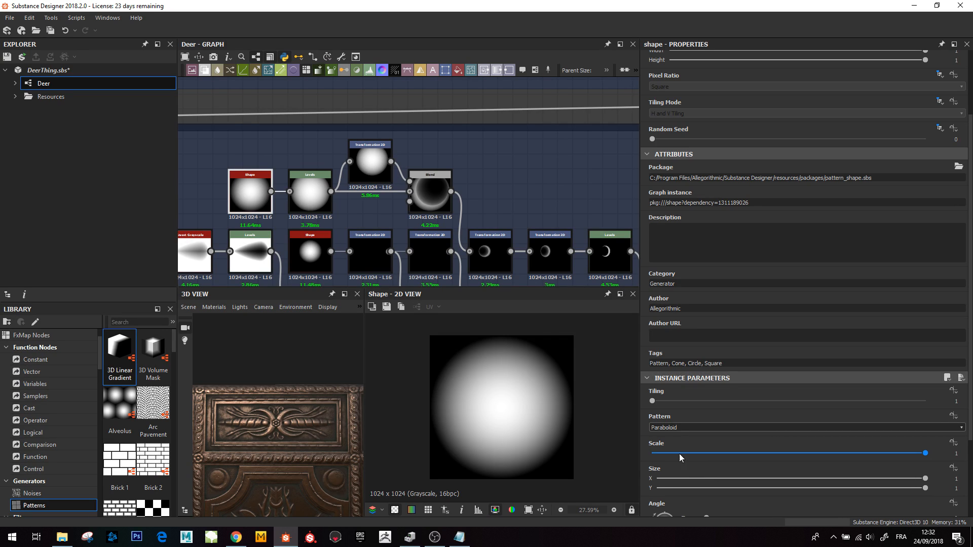
- Preview the Levels node after the Shape and the Transformation 2D that offsets the circle
left_click(312, 191)
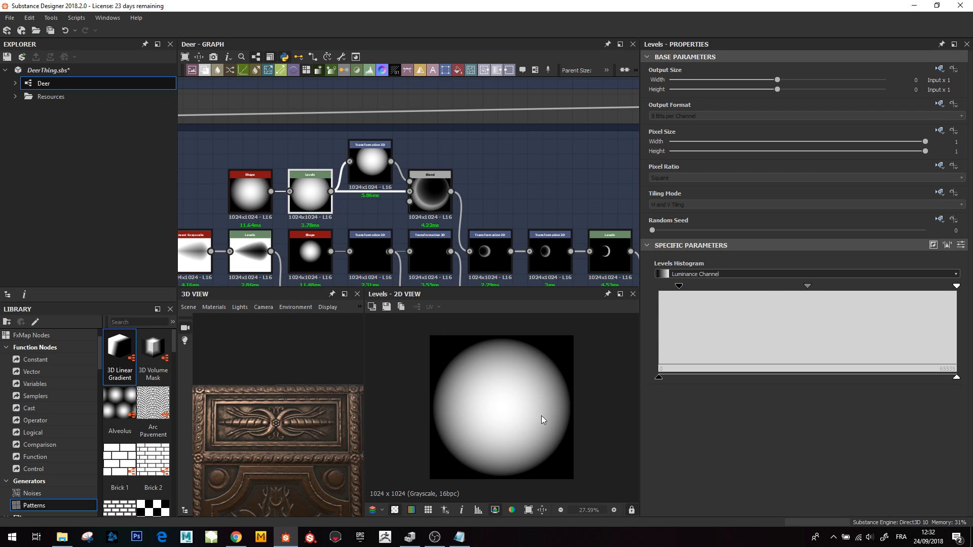
left_click_drag(678, 286, 679, 288)
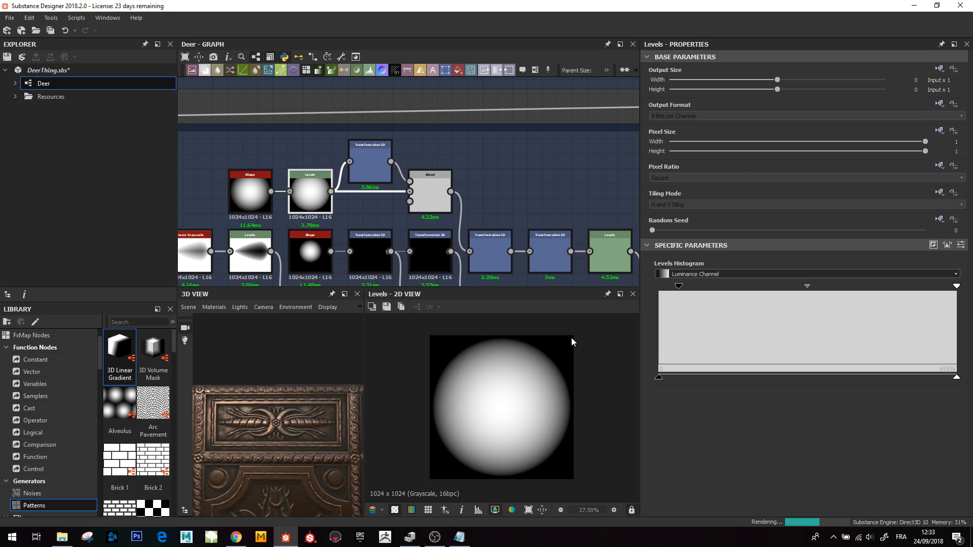
double_click(370, 168)
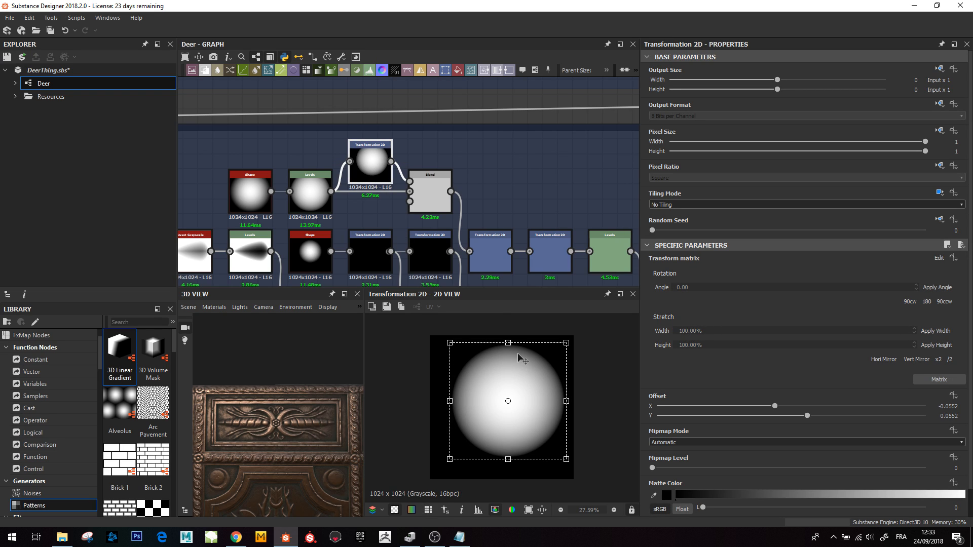
- Preview the subtracting Blend, the two Transformation 2D nodes and the Levels node that form the crescent shape
double_click(430, 190)
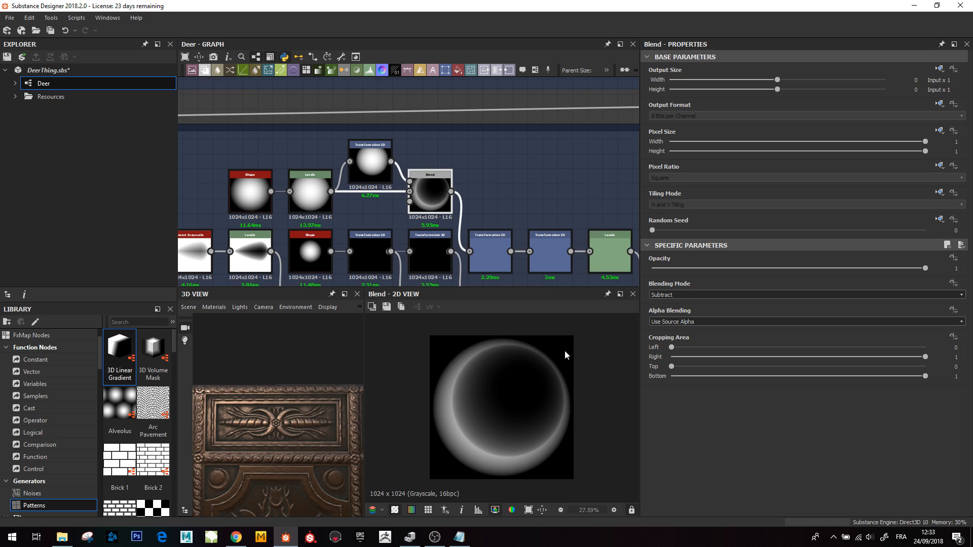
middle_click_drag(484, 226, 397, 202)
double_click(380, 196)
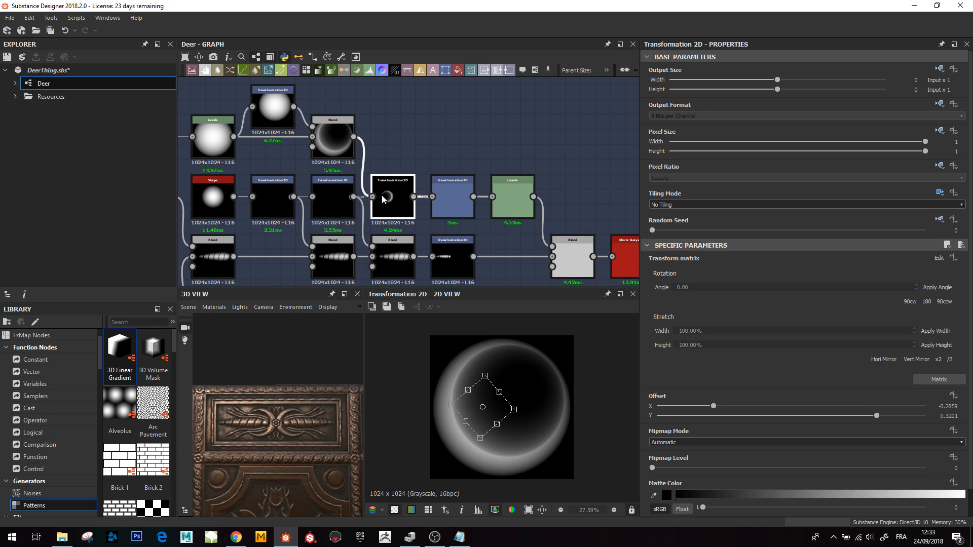
double_click(458, 194)
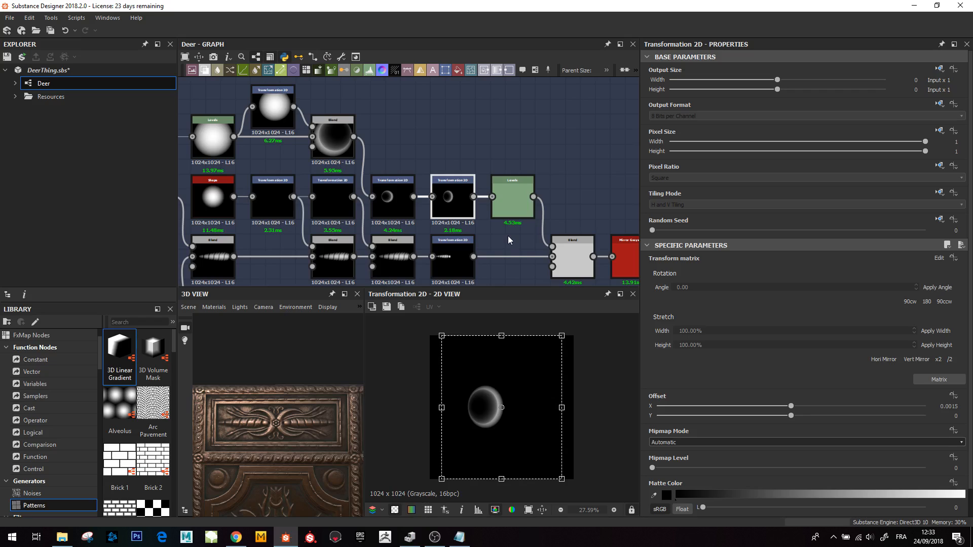
left_click(519, 205)
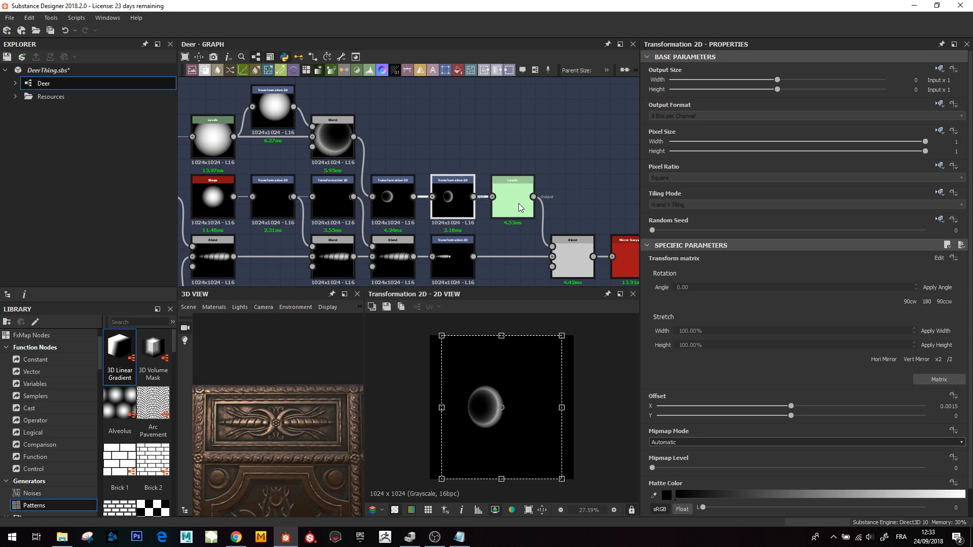
scroll(480, 405, "up", 5)
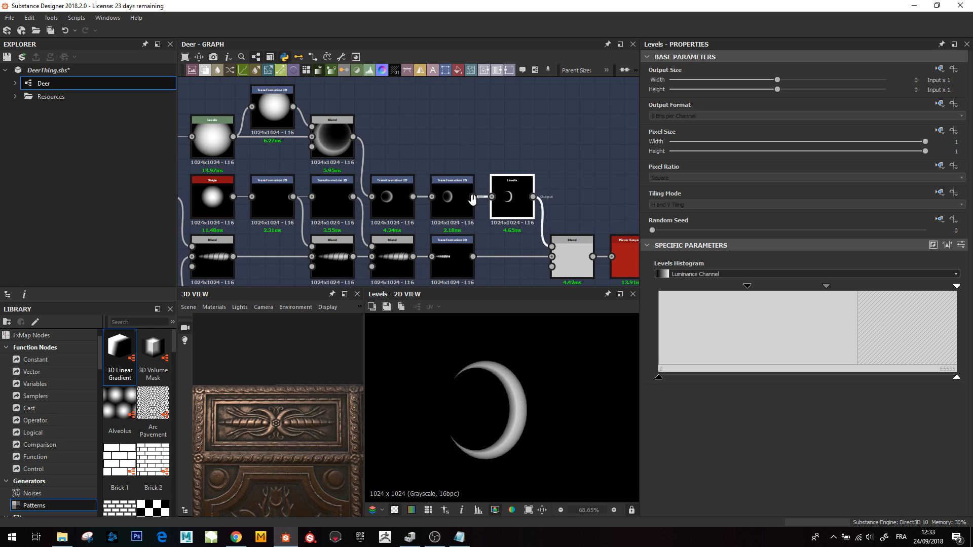
- Preview the Blend joining the ribbon and crescent, then the Mirror Grayscale node after it
middle_click_drag(553, 253, 403, 237)
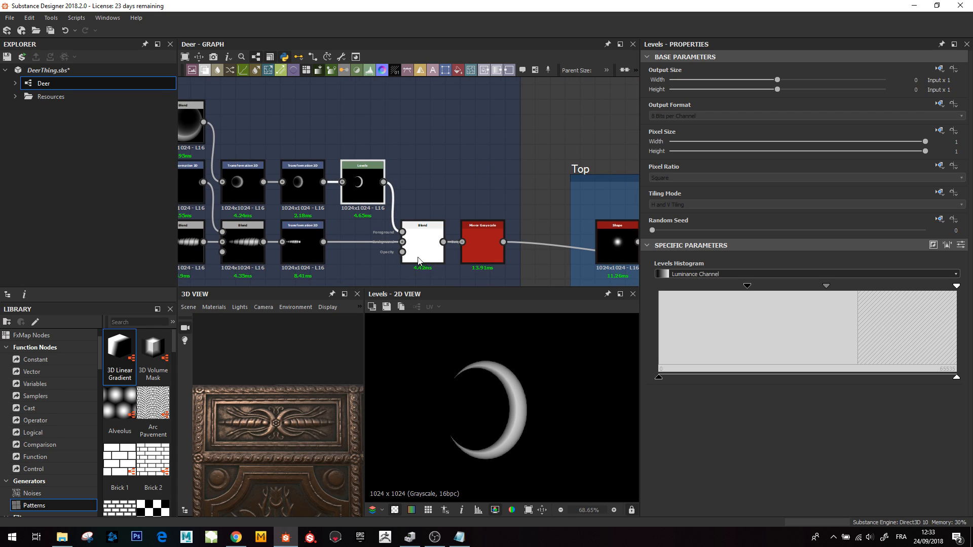
double_click(422, 244)
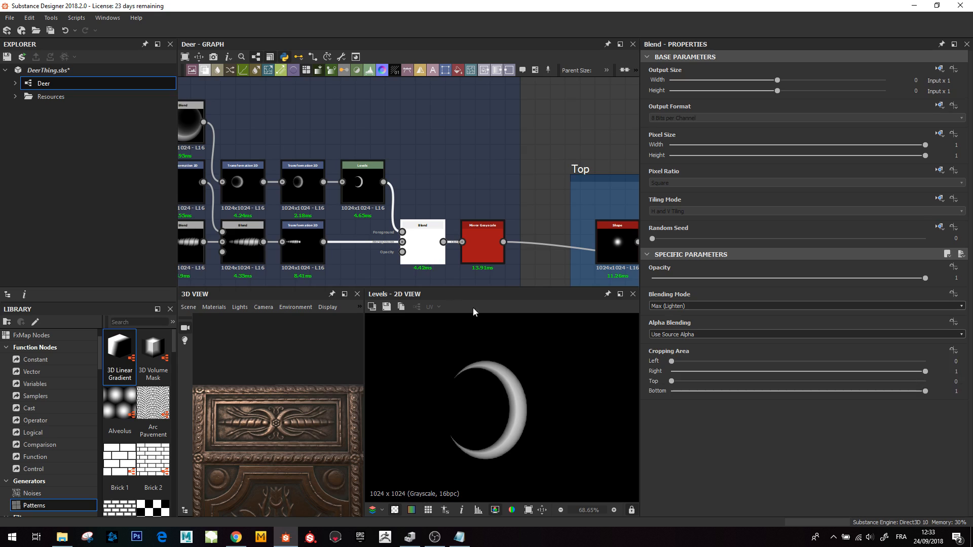
double_click(476, 245)
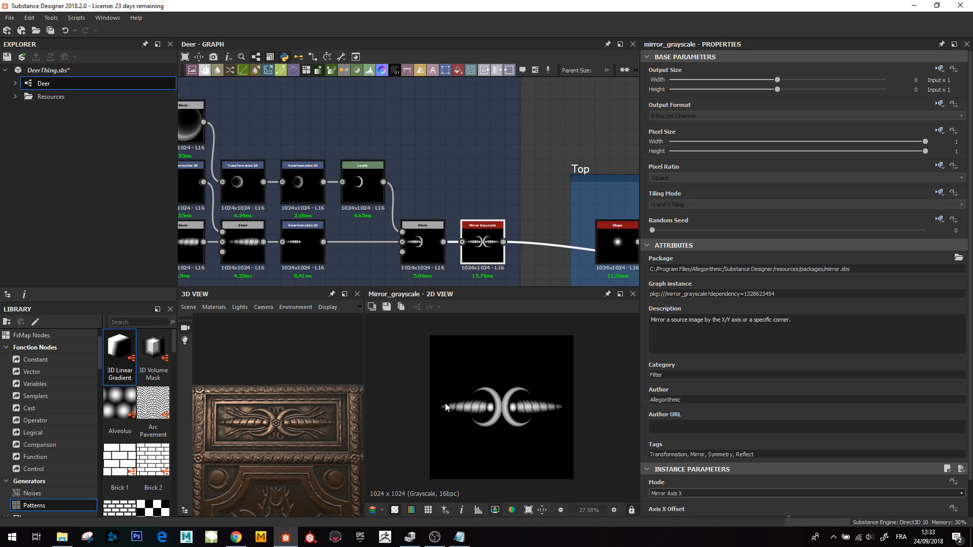
- Preview the final Levels node of the Top frame and enlarge its ornament in the 2D view
scroll(546, 195, "down", 3)
middle_click_drag(546, 205, 284, 162)
middle_click_drag(440, 215, 239, 230)
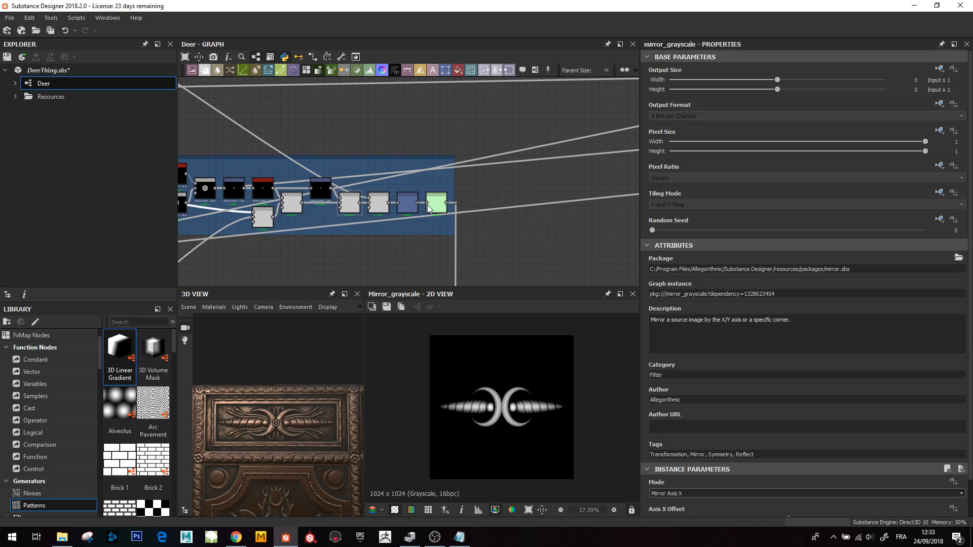
double_click(435, 205)
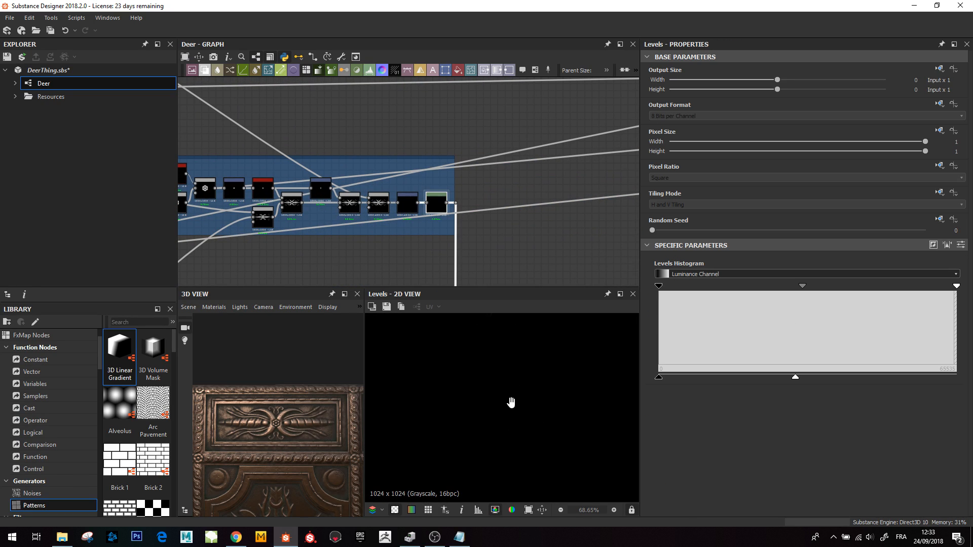
middle_click_drag(511, 402, 509, 486)
middle_click_drag(496, 418, 503, 435)
scroll(502, 438, "up", 3)
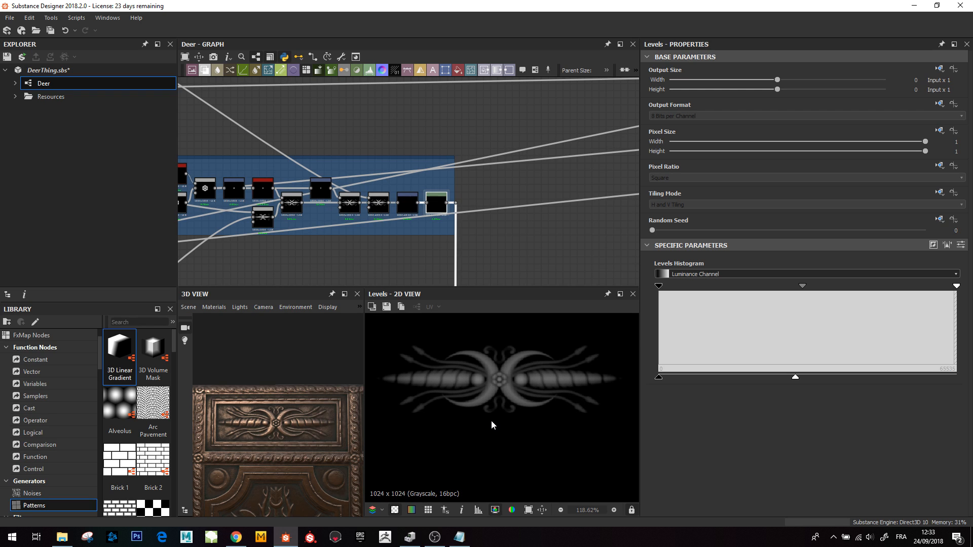
- Preview the Blend node where all frame networks merge into the full panel height map
scroll(491, 223, "down", 5)
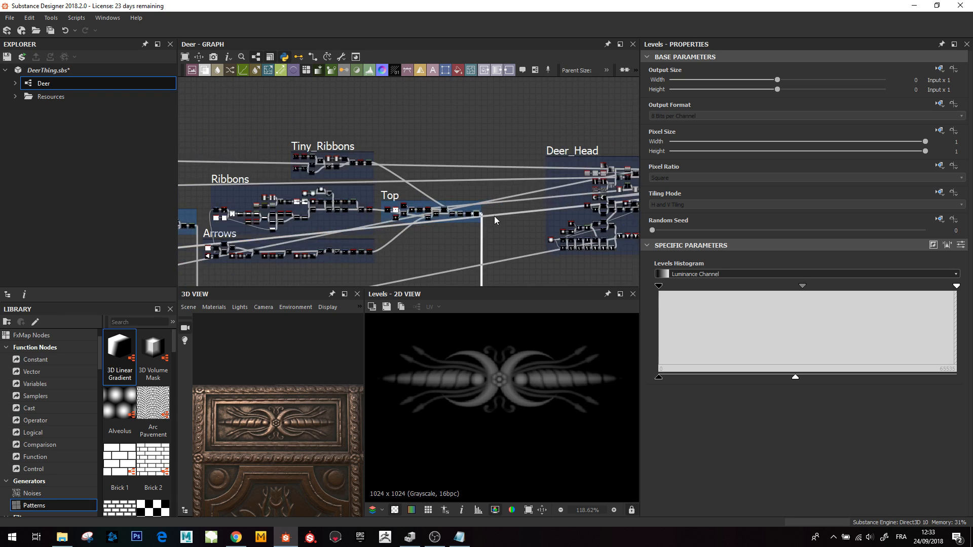
middle_click_drag(519, 237, 448, 147)
scroll(415, 196, "up", 6)
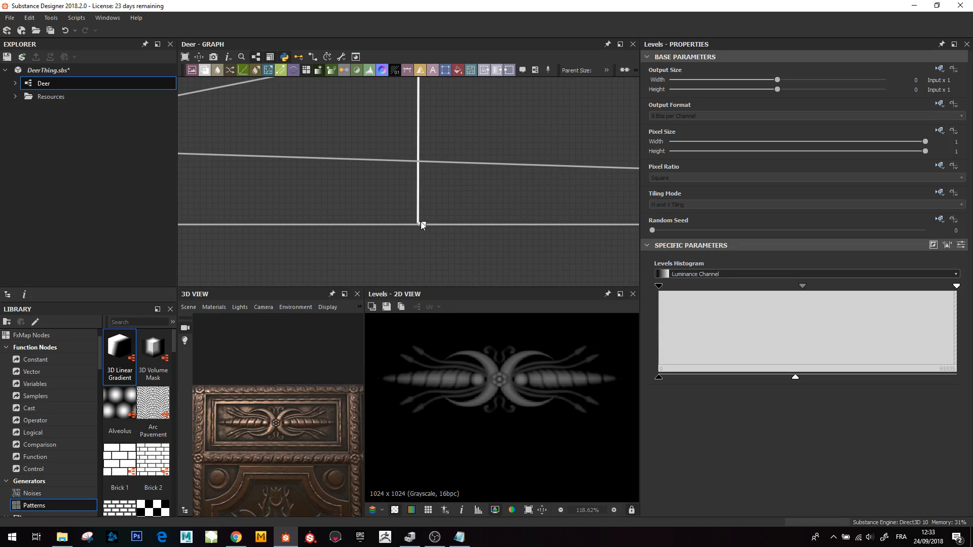
left_click(423, 222)
scroll(510, 439, "down", 3)
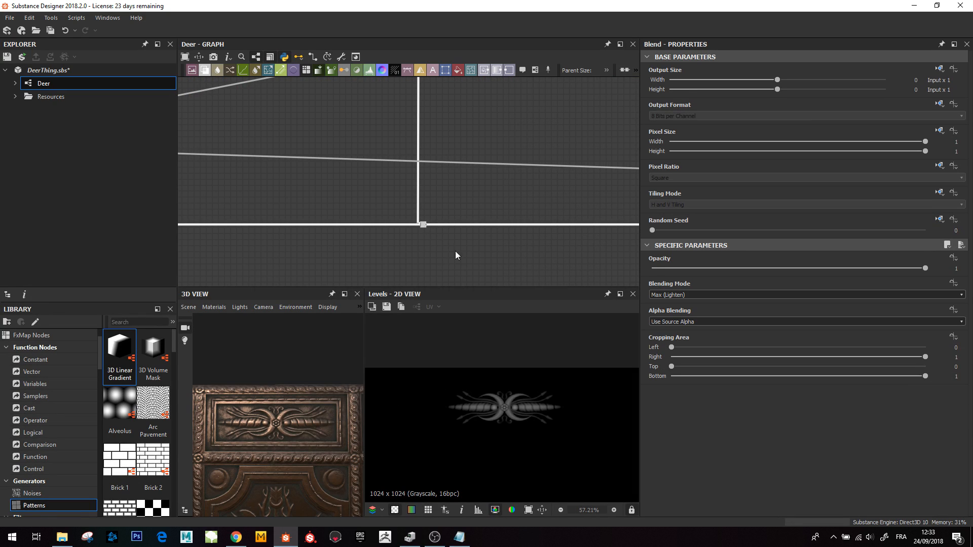
double_click(423, 224)
scroll(564, 455, "down", 3)
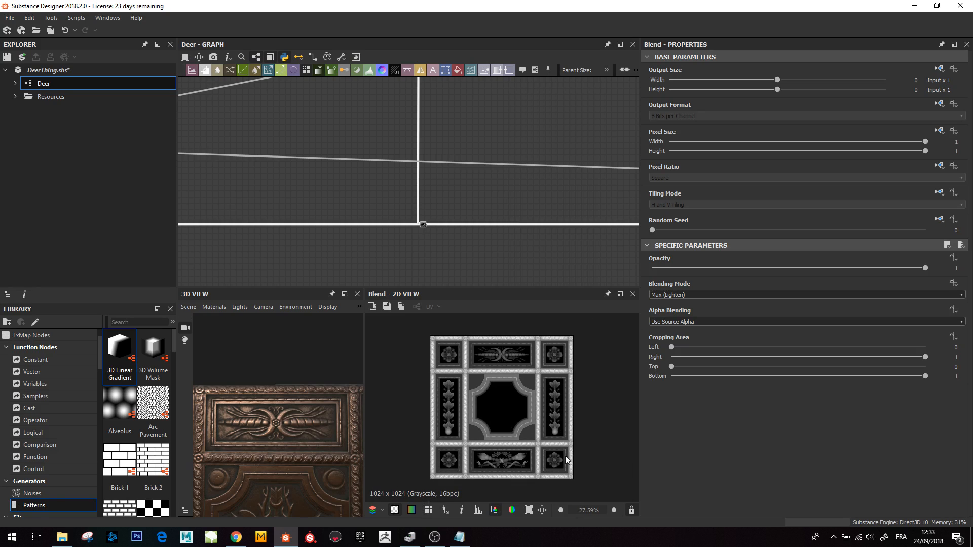
- Inspect the combined panel height map in the 2D view and the carved panel in the 3D view
scroll(618, 456, "up", 2)
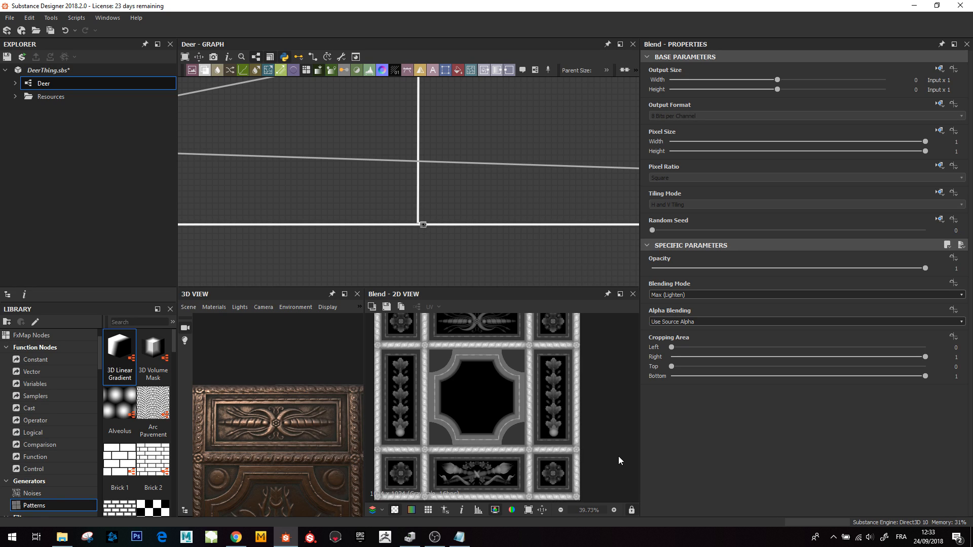
middle_click_drag(535, 437, 537, 452)
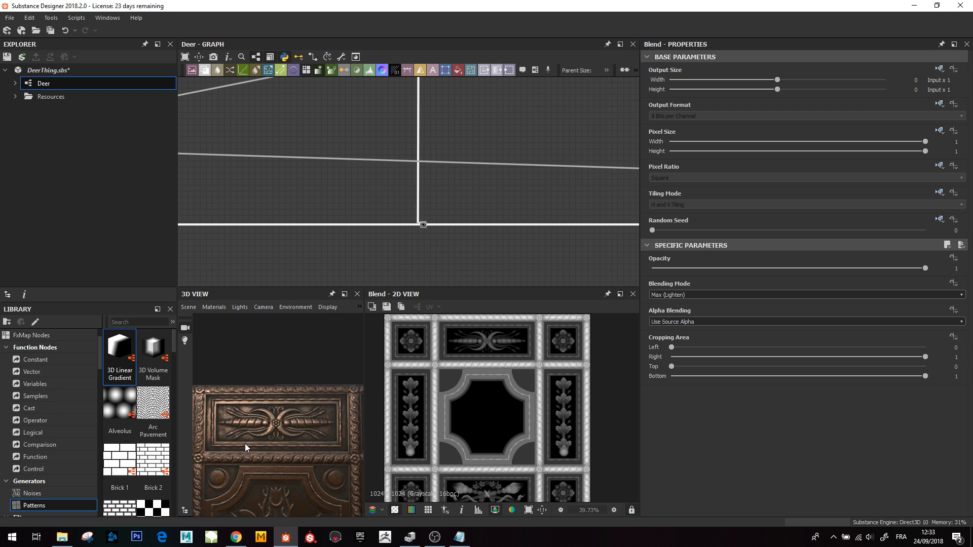
middle_click_drag(245, 443, 248, 383)
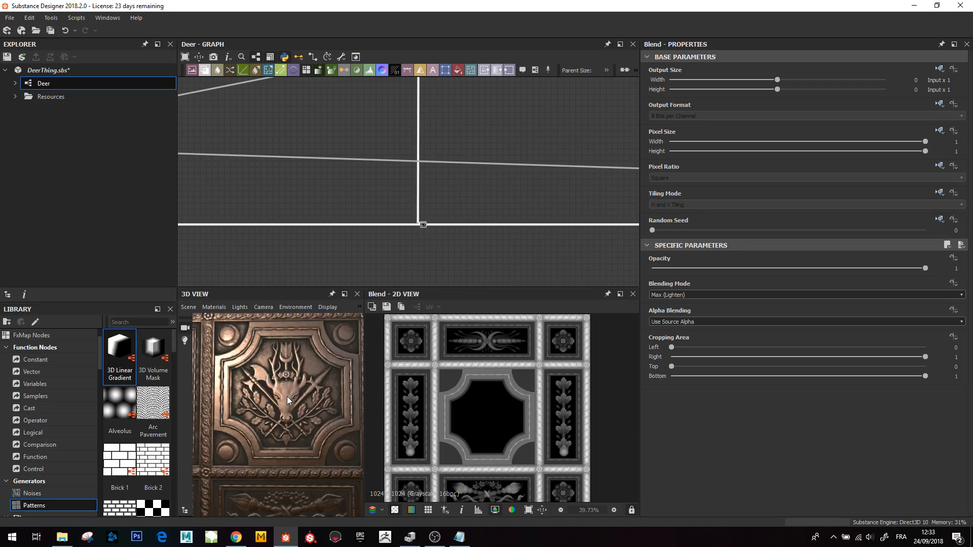
scroll(286, 387, "up", 5)
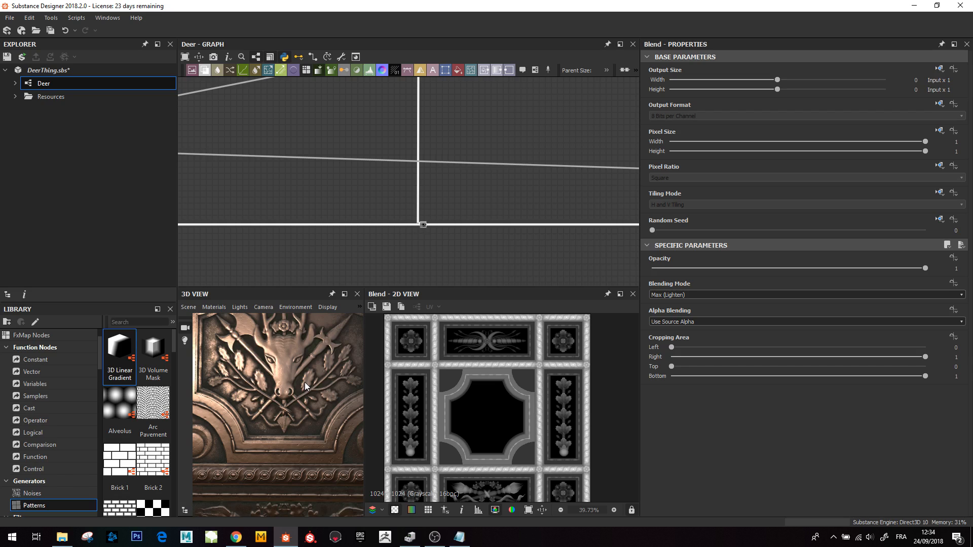
- Survey the Deer_Head, Moons, Weapons and Center frames in the graph
scroll(474, 185, "down", 5)
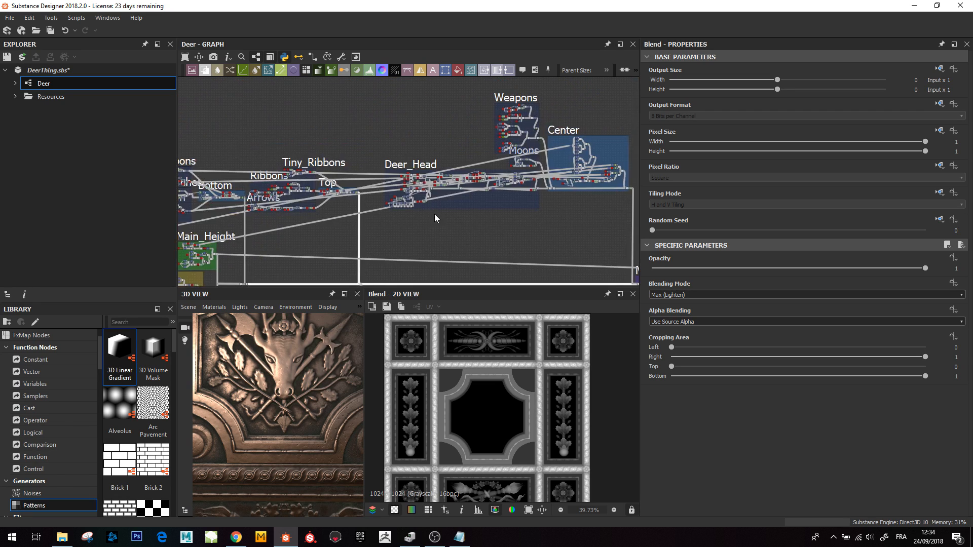
scroll(435, 218, "up", 3)
middle_click_drag(426, 223, 391, 245)
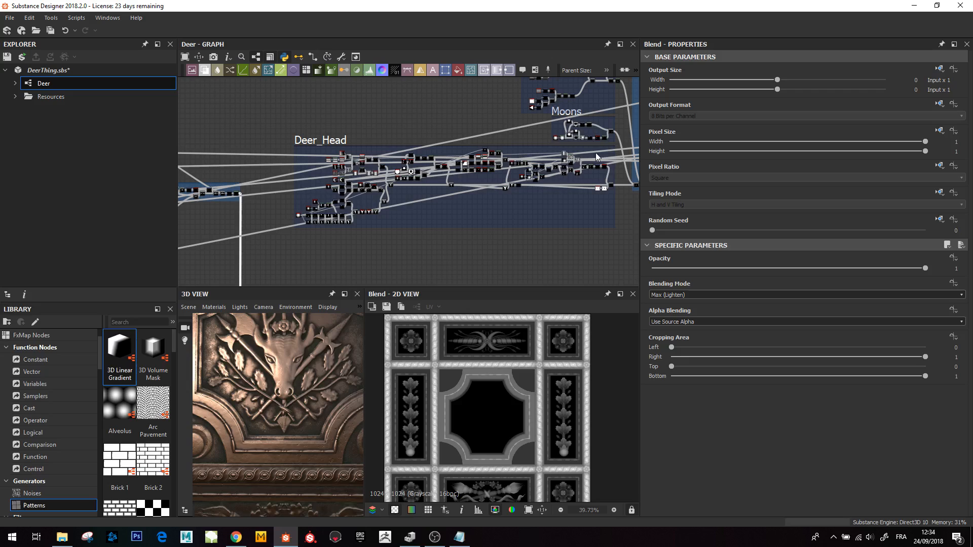
middle_click_drag(456, 206, 415, 224)
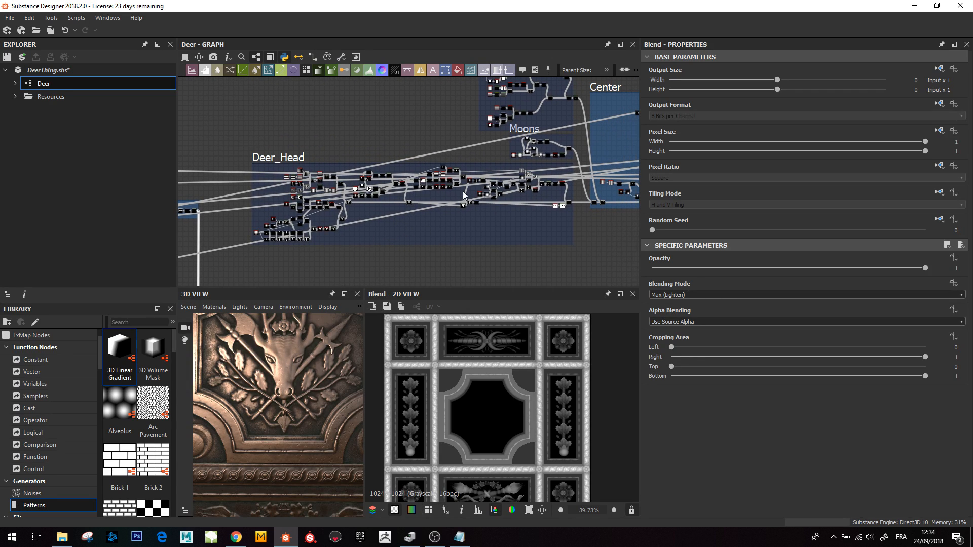
middle_click_drag(526, 202, 404, 246)
middle_click_drag(399, 101, 408, 158)
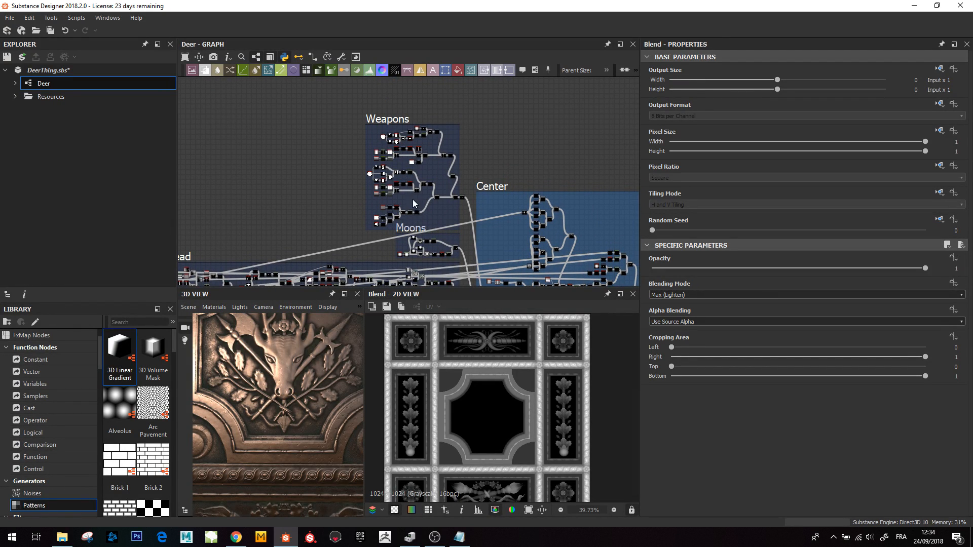
scroll(395, 220, "down", 2)
middle_click_drag(298, 213, 560, 195)
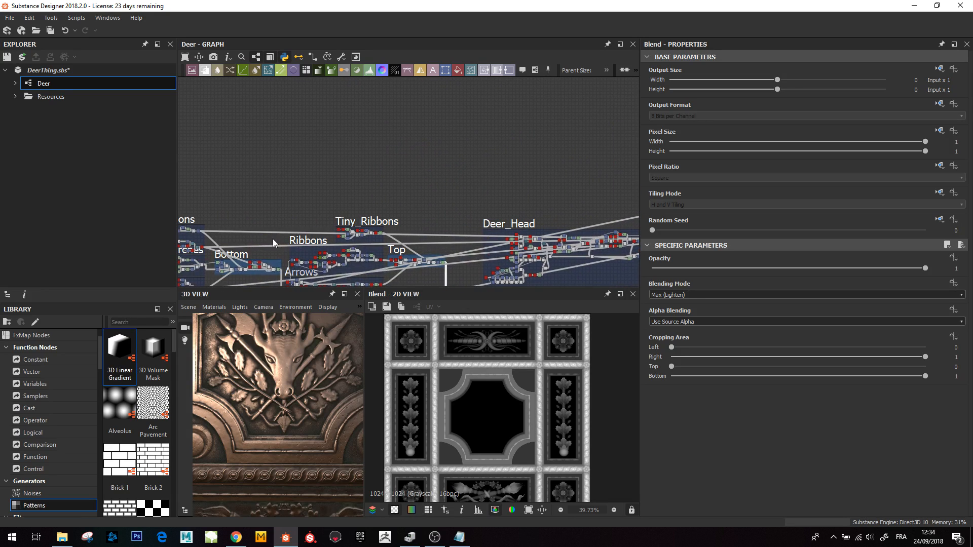
middle_click_drag(272, 238, 371, 196)
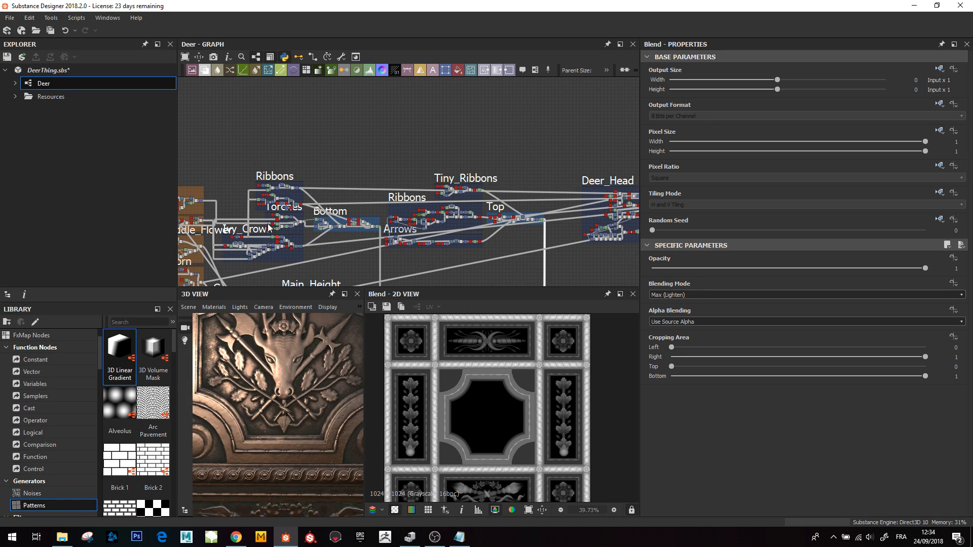
middle_click_drag(500, 110, 171, 122)
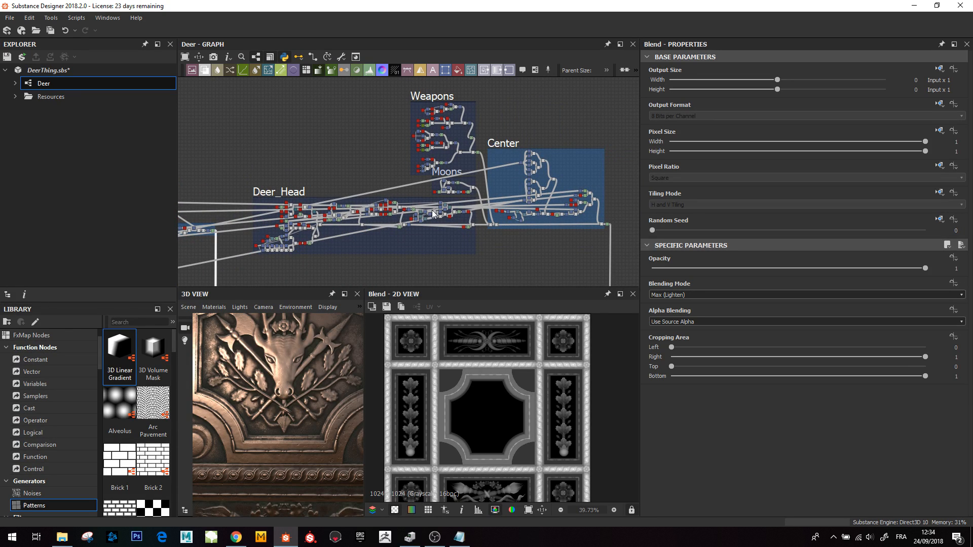
scroll(440, 200, "up", 1)
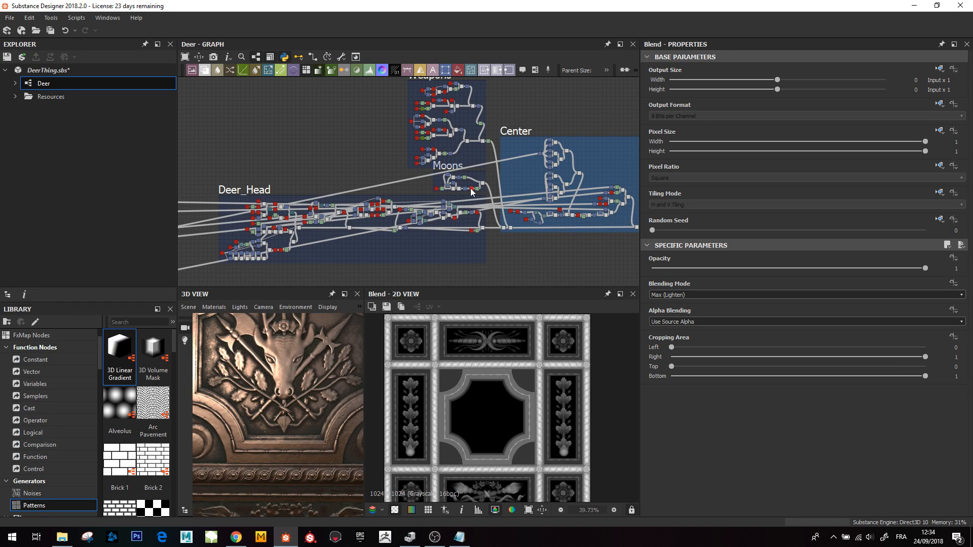
- Examine the carved deer head and crossed weapons on the 3D panel from several angles and distances
left_click_drag(303, 405, 299, 436)
scroll(299, 436, "down", 3)
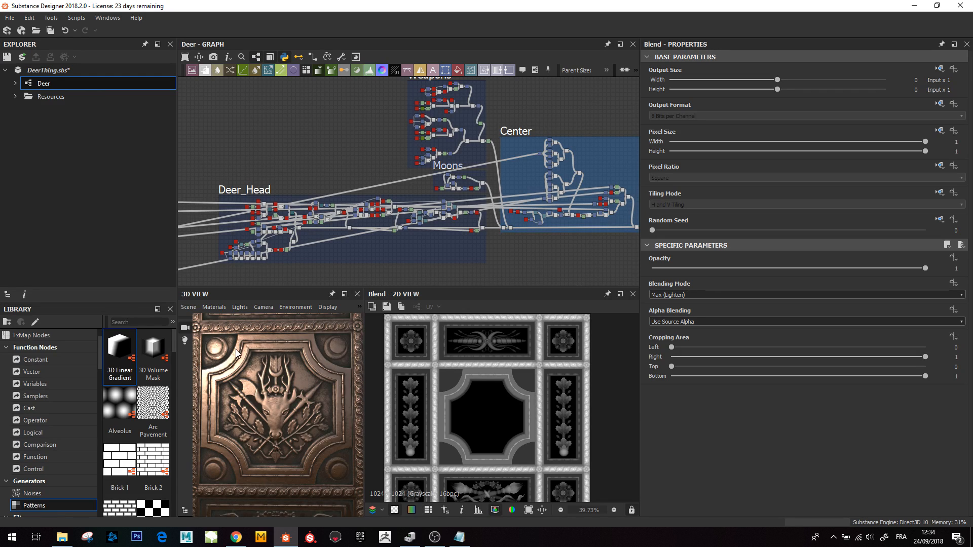
scroll(322, 414, "up", 2)
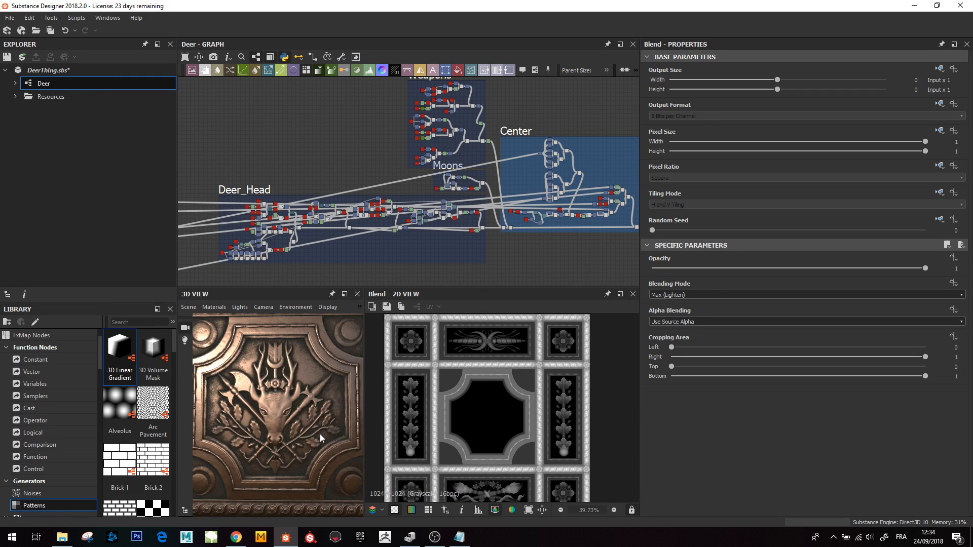
middle_click_drag(320, 434, 321, 420)
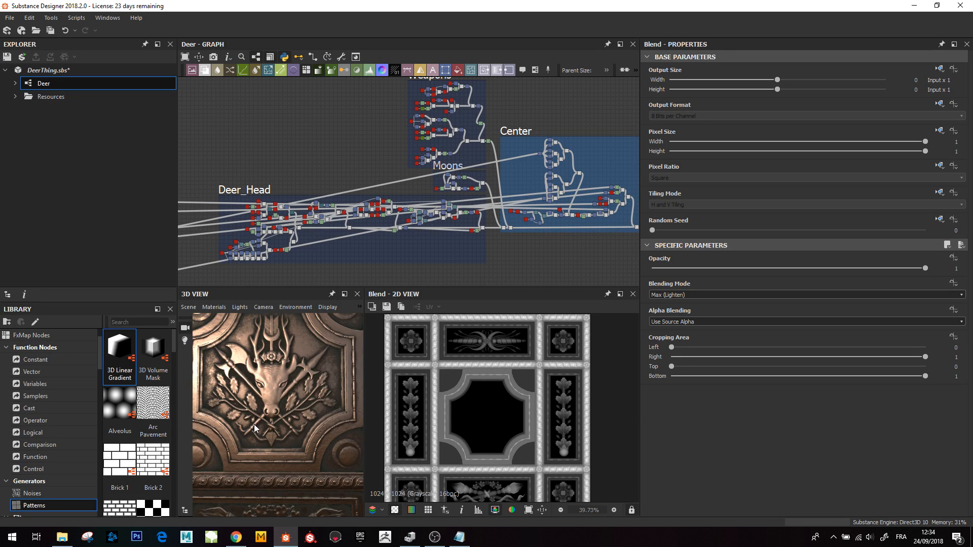
scroll(281, 438, "up", 5)
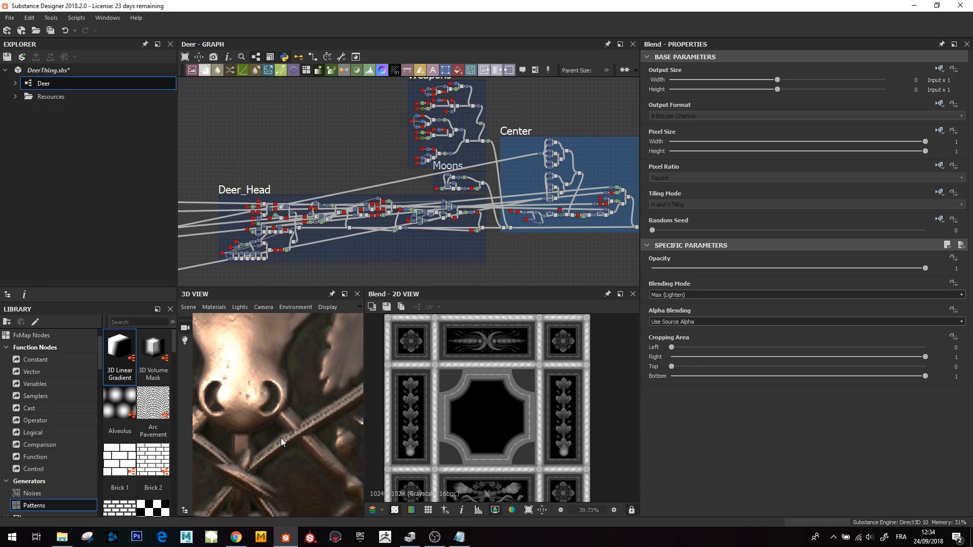
scroll(265, 442, "down", 5)
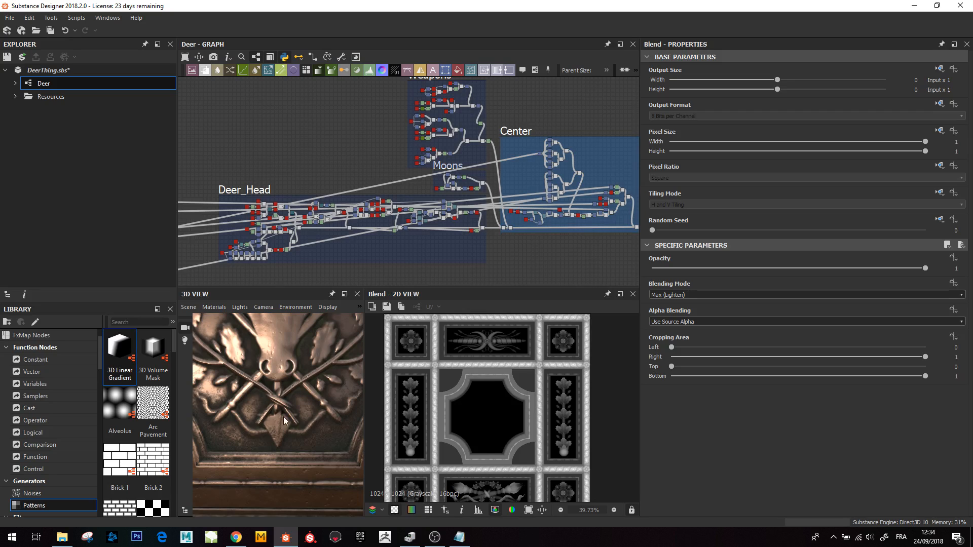
scroll(284, 417, "down", 5)
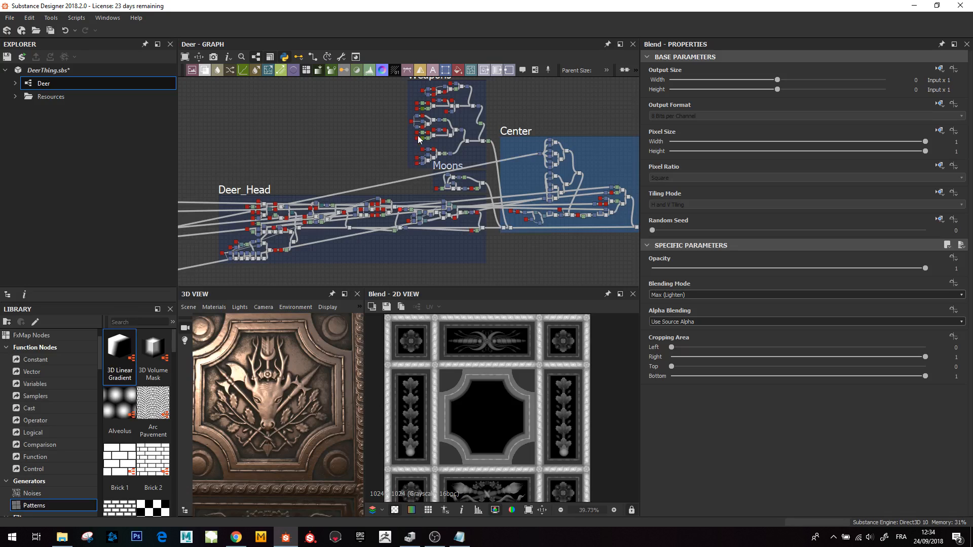
middle_click_drag(345, 141, 402, 130)
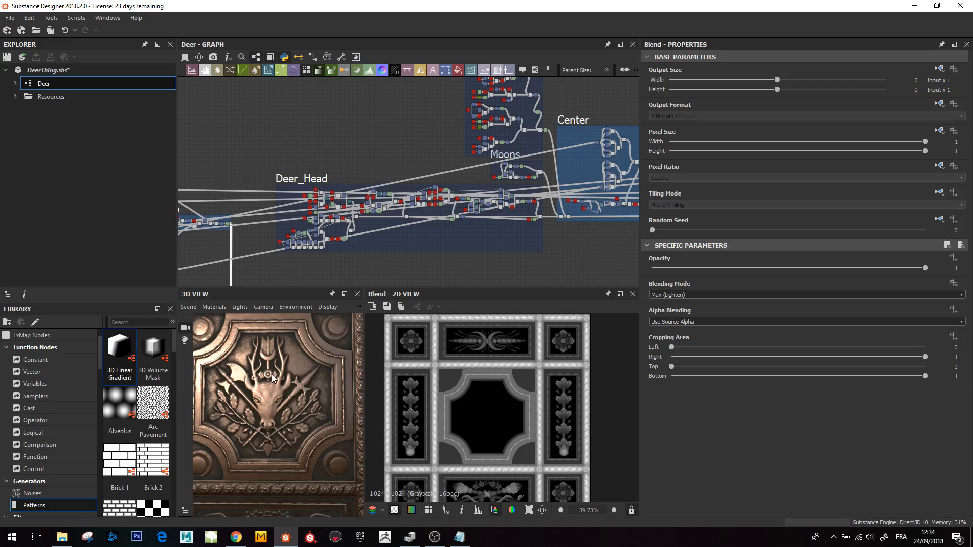
scroll(280, 388, "down", 3)
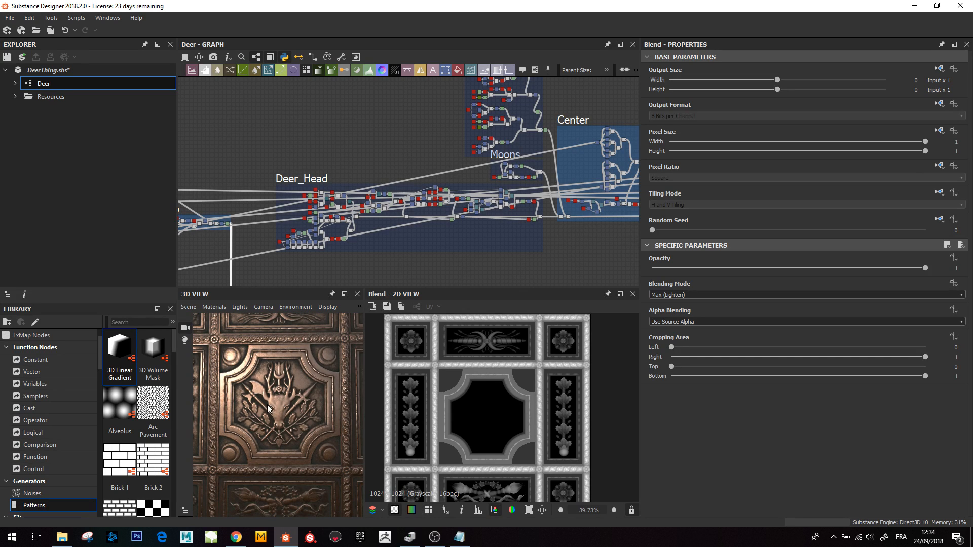
middle_click_drag(267, 404, 299, 394)
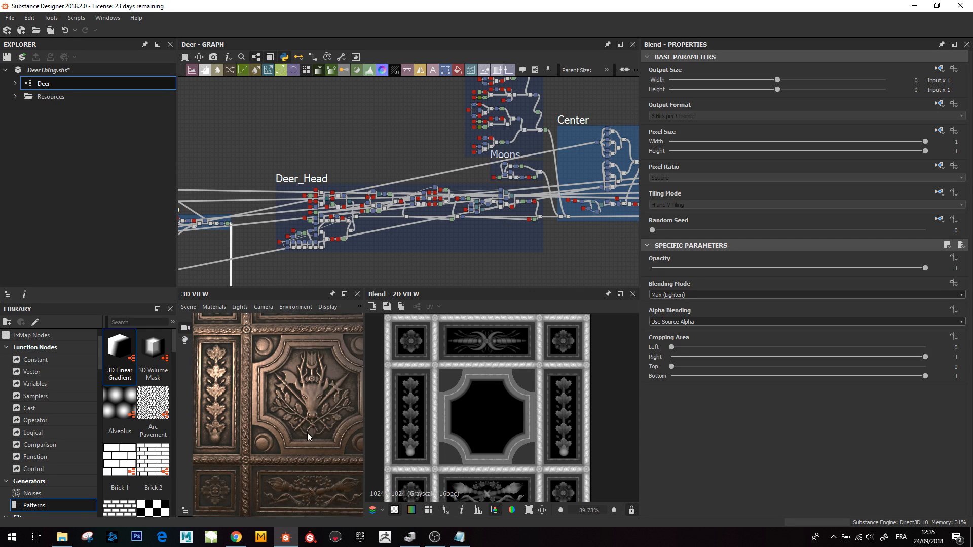
- Zoom into the Deer_Head frame and preview its starting Shape node
scroll(340, 194, "up", 2)
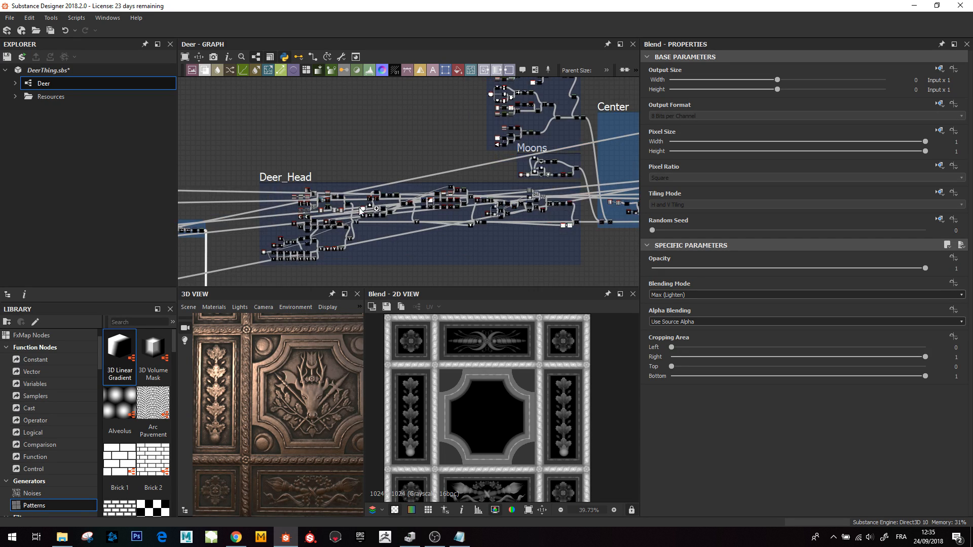
middle_click_drag(329, 234, 389, 214)
scroll(359, 220, "up", 4)
scroll(340, 263, "up", 3)
middle_click_drag(339, 263, 401, 169)
scroll(403, 159, "up", 1)
scroll(404, 159, "up", 2)
scroll(349, 218, "down", 1)
middle_click_drag(347, 223, 375, 233)
scroll(377, 217, "down", 2)
scroll(375, 222, "up", 1)
left_click(231, 201)
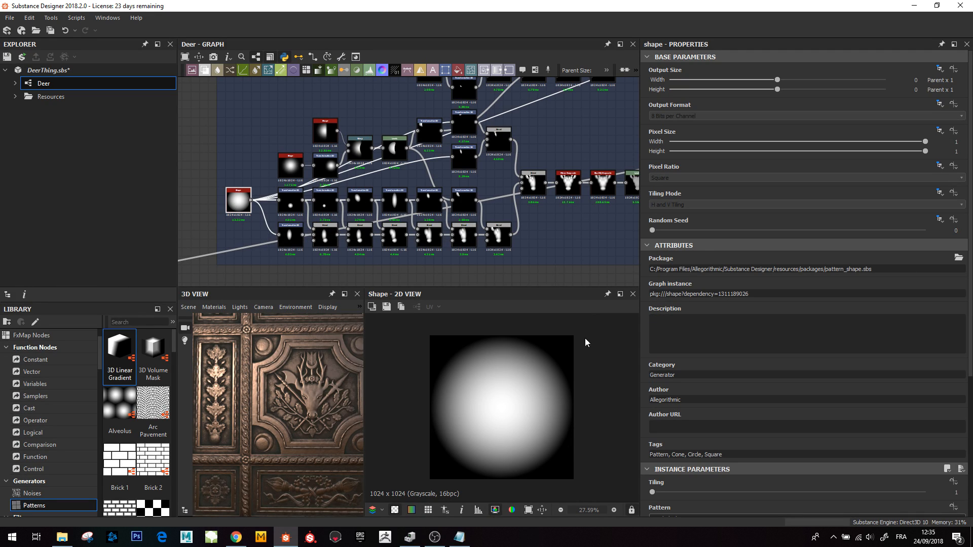
- Preview the successive Transformation 2D and Blend nodes that build up the half deer head silhouette
scroll(702, 392, "down", 2)
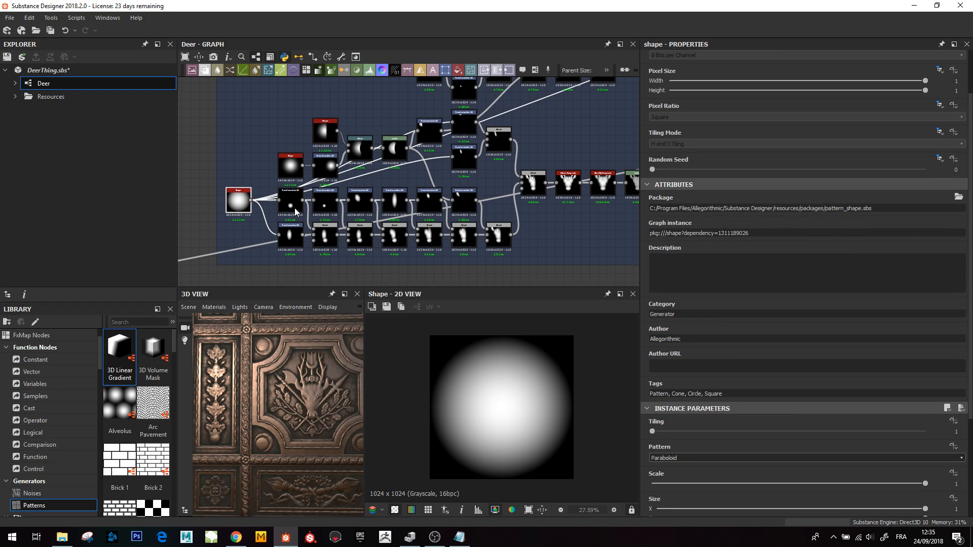
left_click(329, 242)
double_click(335, 251)
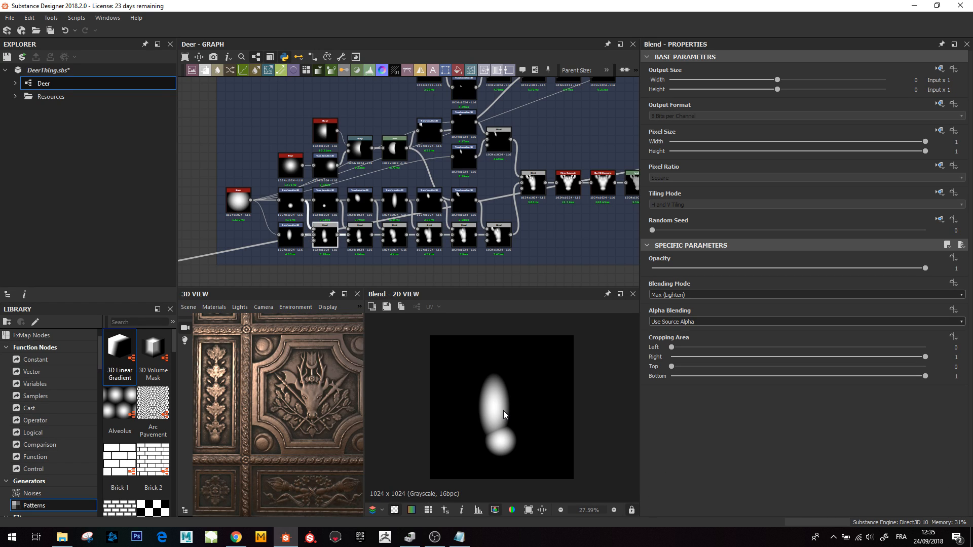
left_click(292, 241)
left_click(336, 241)
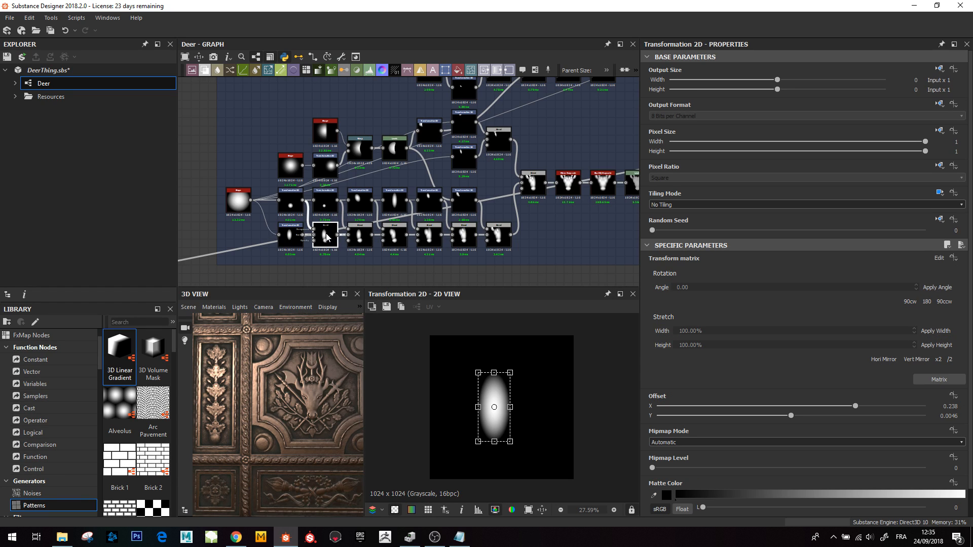
left_click(367, 242)
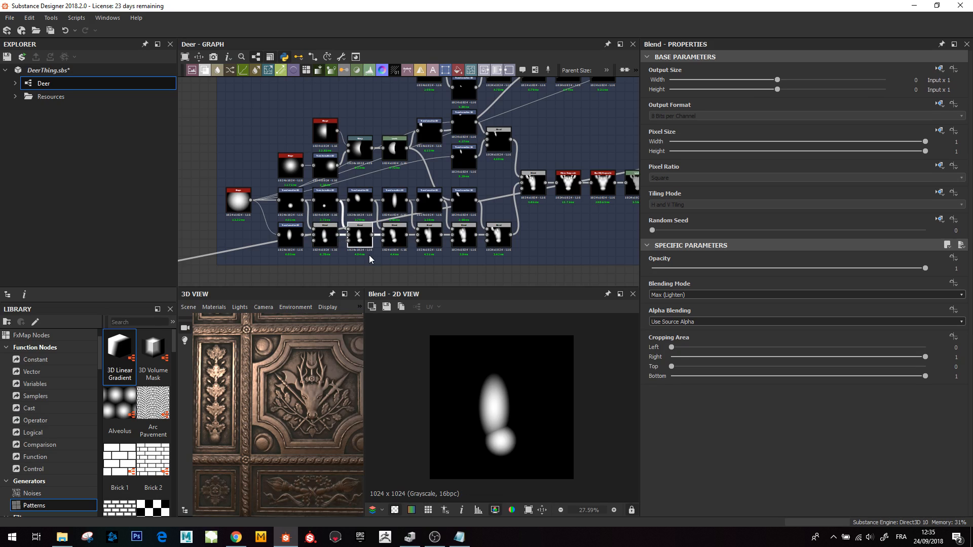
left_click(399, 243)
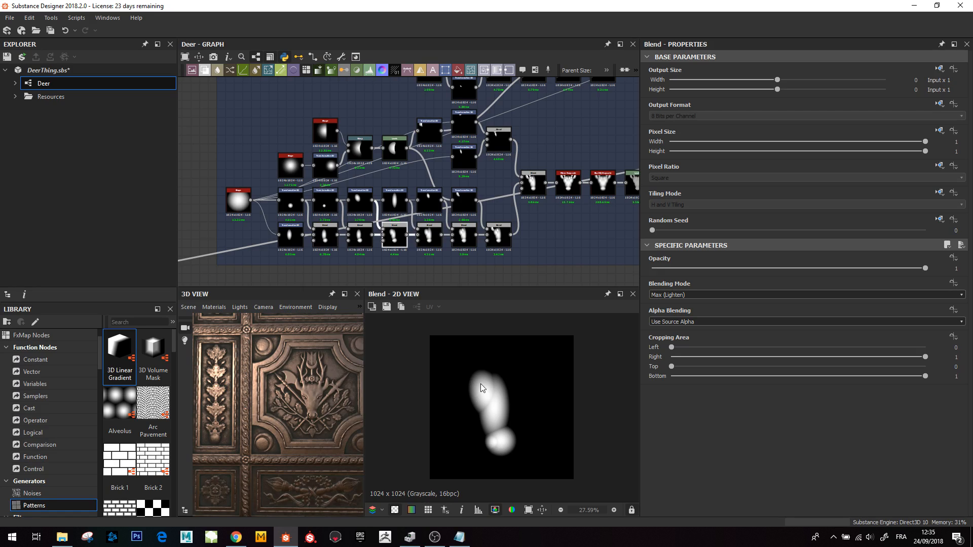
left_click(433, 242)
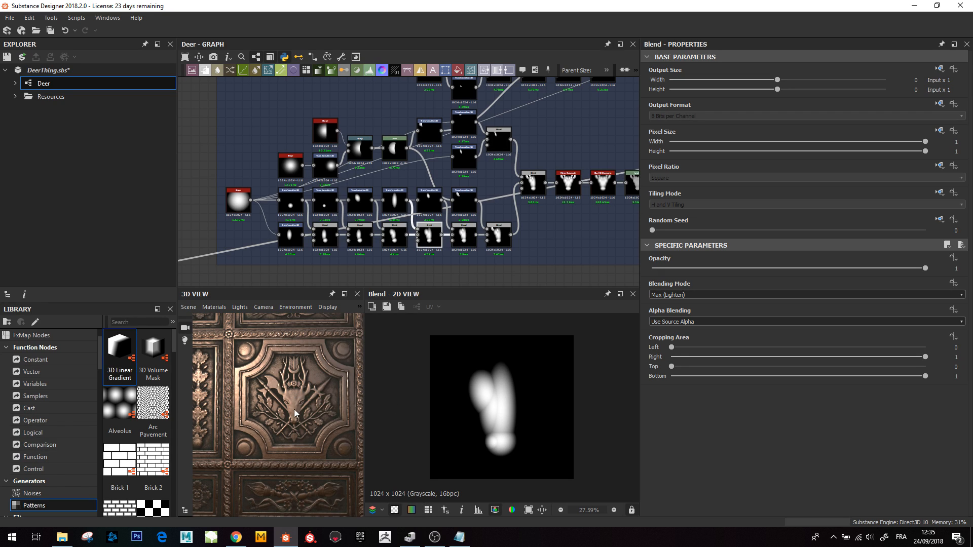
left_click(463, 232)
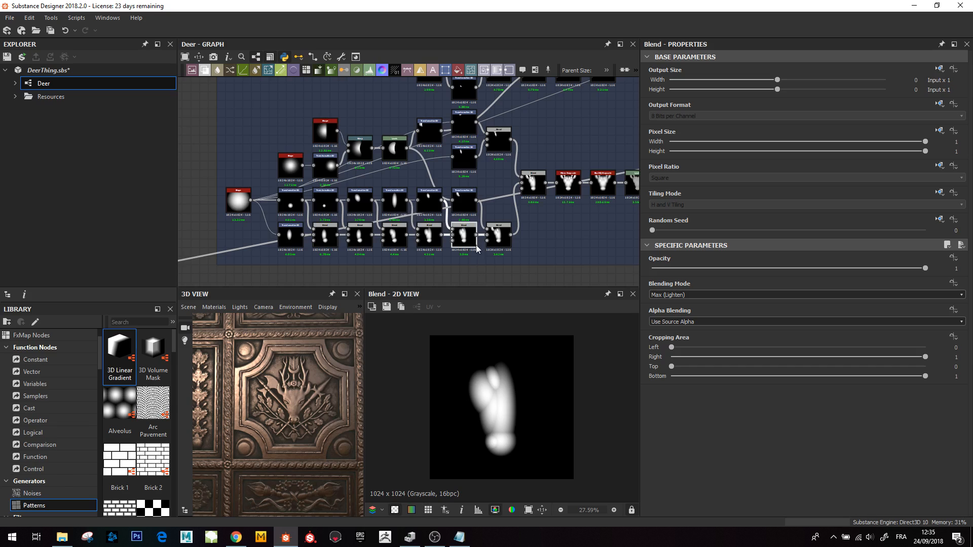
left_click(499, 235)
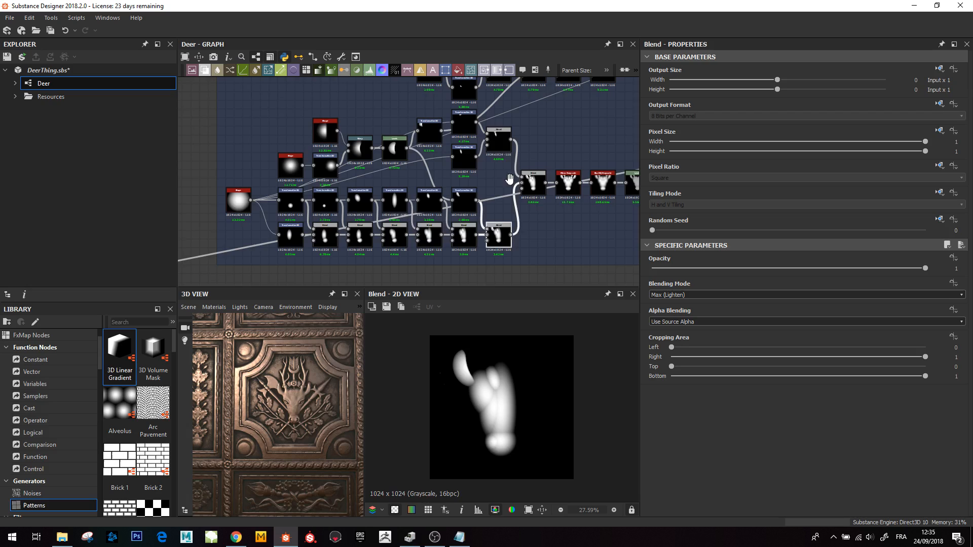
middle_click_drag(508, 181, 487, 213)
- Follow the head shape through the Mirror, Blur HQ and Levels nodes to the subtracting Blend node
scroll(441, 184, "up", 1)
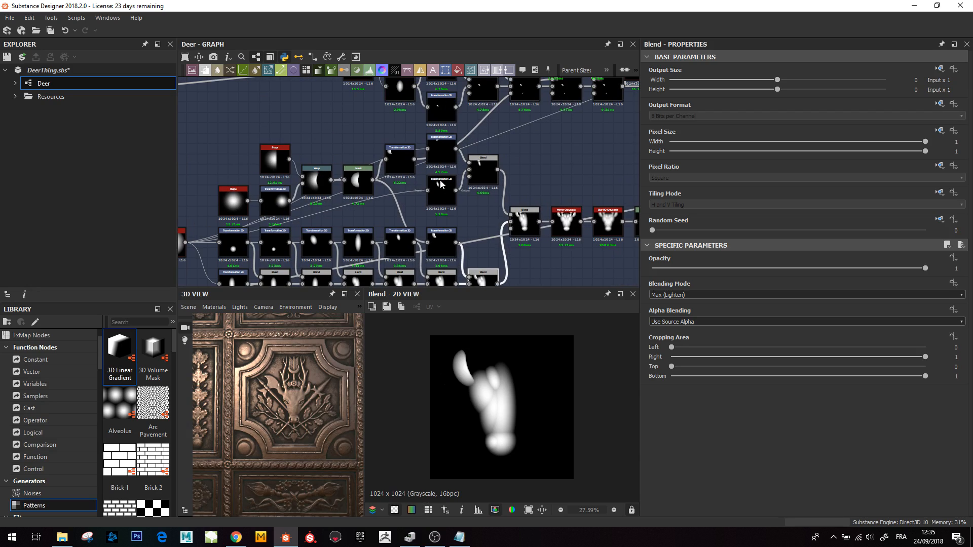
left_click(525, 227)
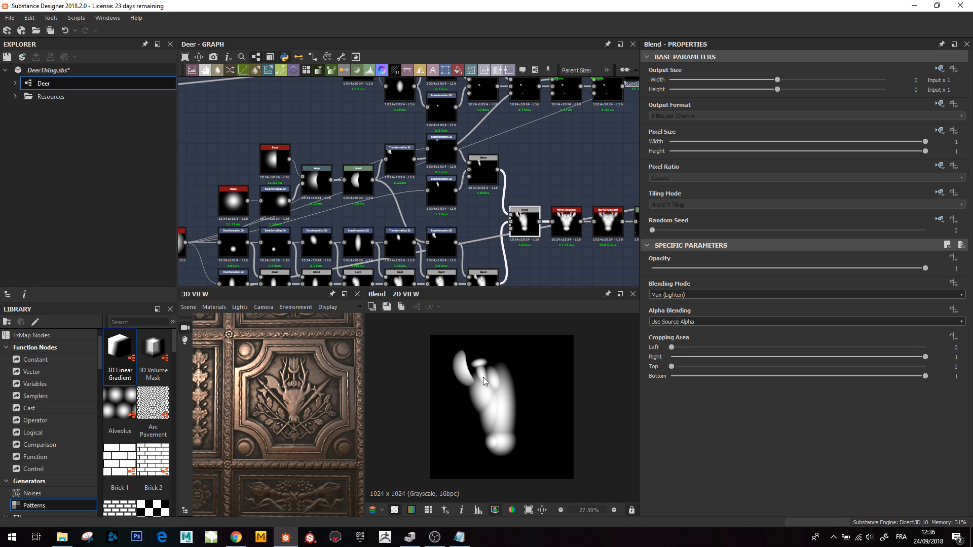
middle_click_drag(487, 255, 494, 220, "alt")
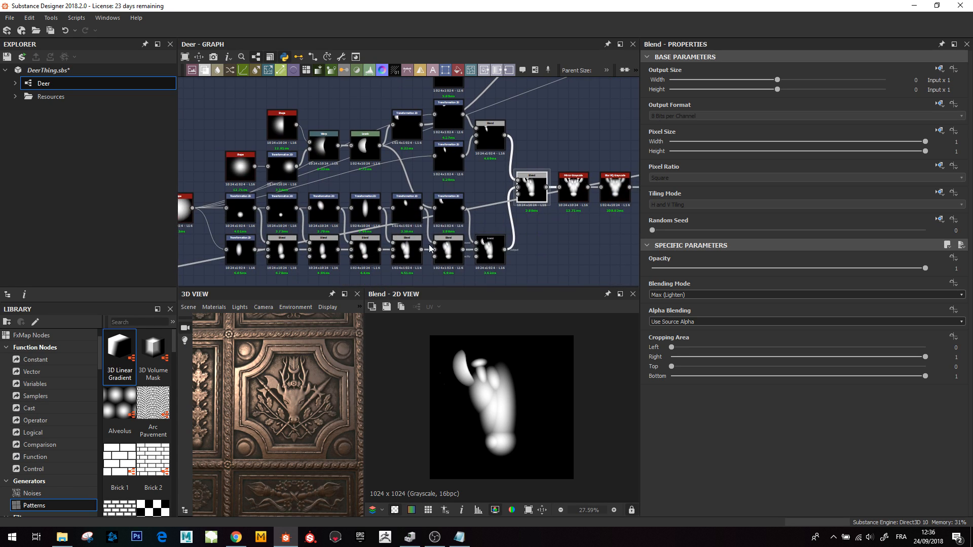
double_click(446, 253)
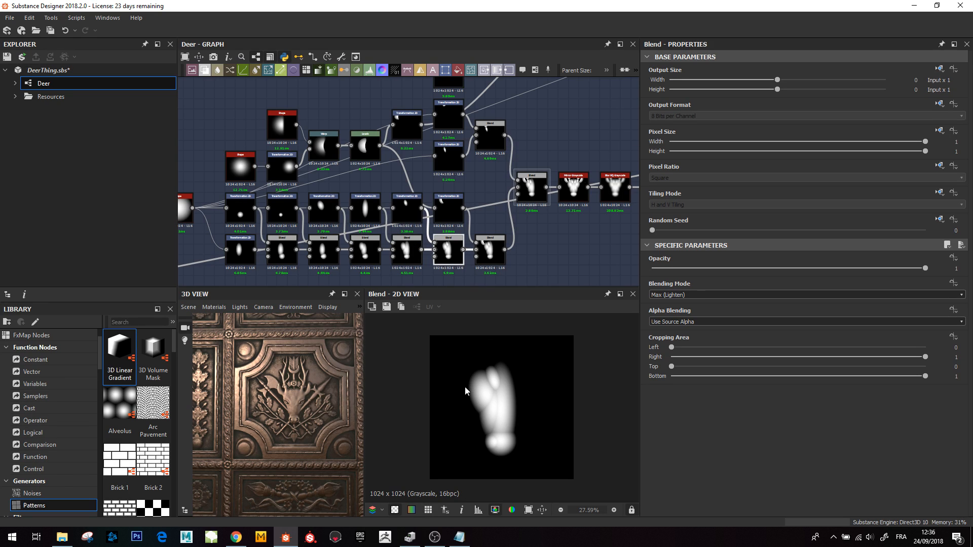
left_click(528, 194)
double_click(528, 194)
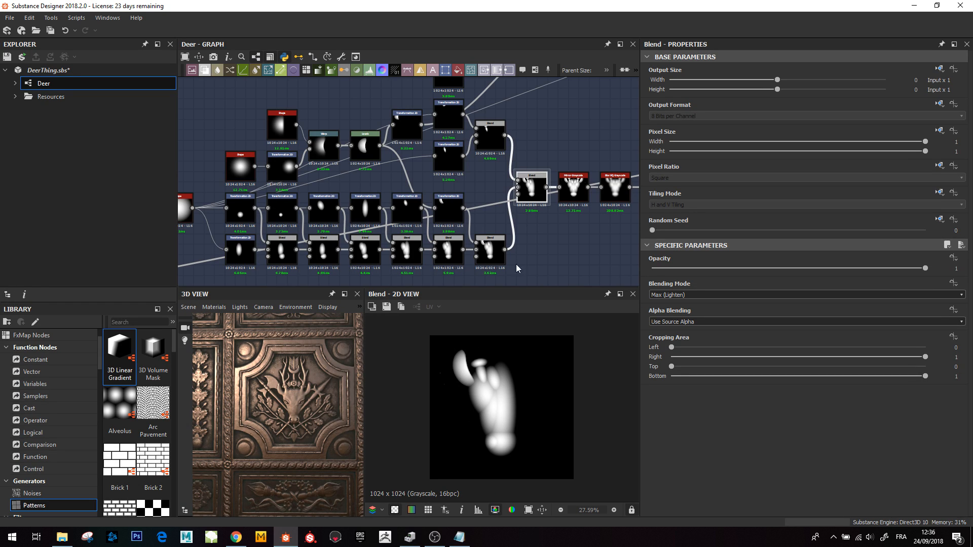
middle_click_drag(516, 264, 459, 304)
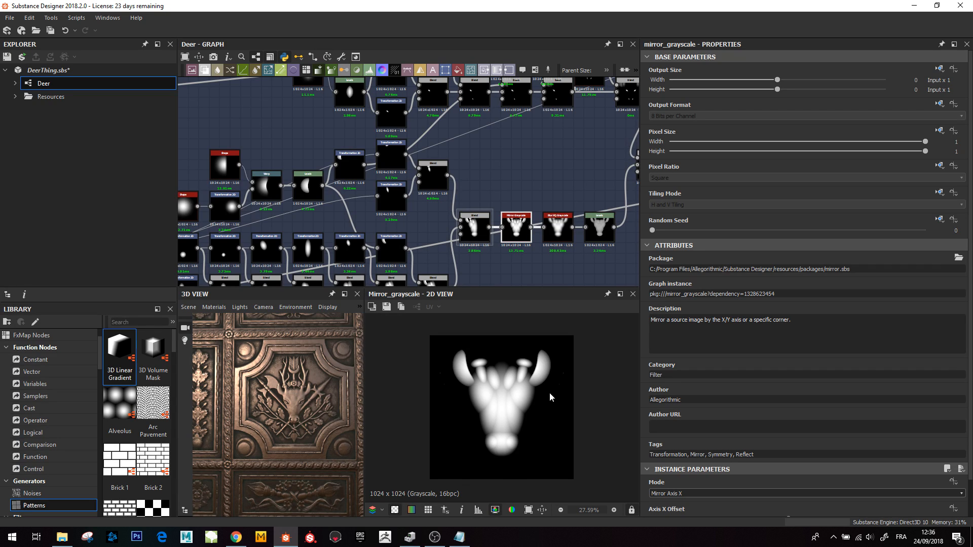
middle_click_drag(540, 245, 467, 274)
left_click(479, 256)
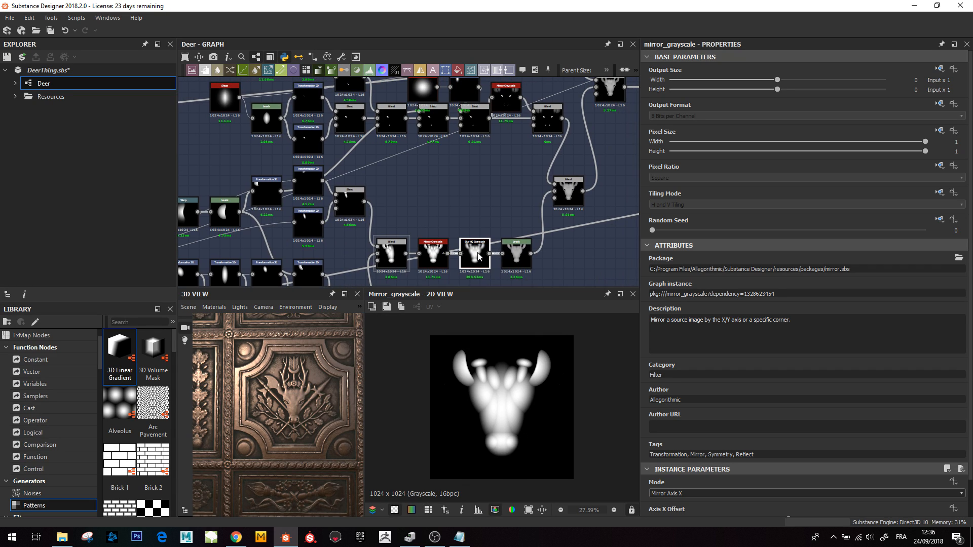
left_click(517, 259)
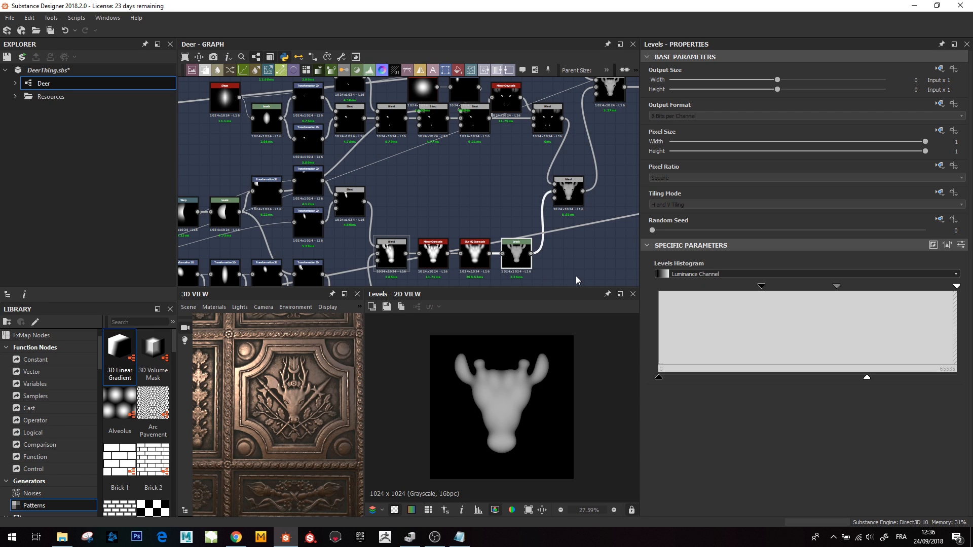
middle_click_drag(554, 219, 511, 241)
scroll(430, 194, "down", 3)
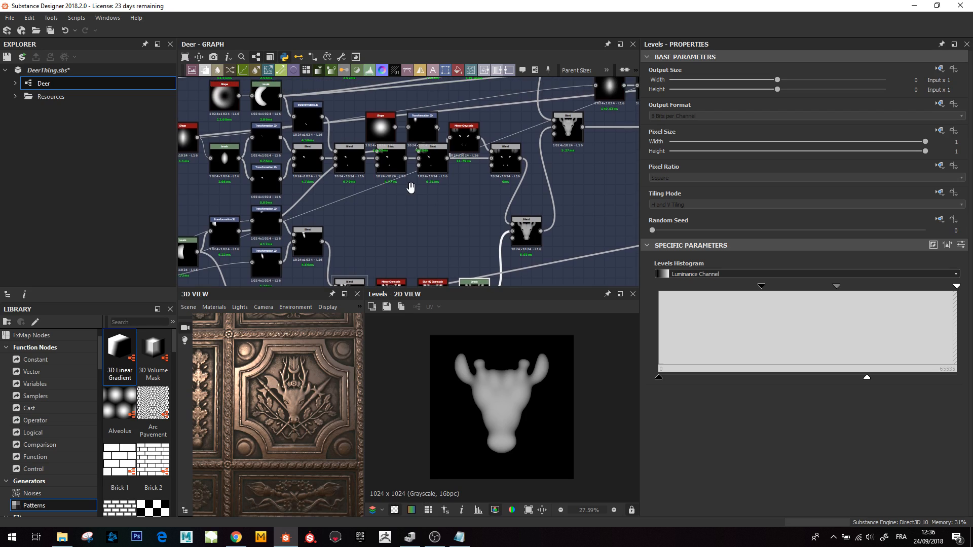
middle_click_drag(435, 211, 450, 229)
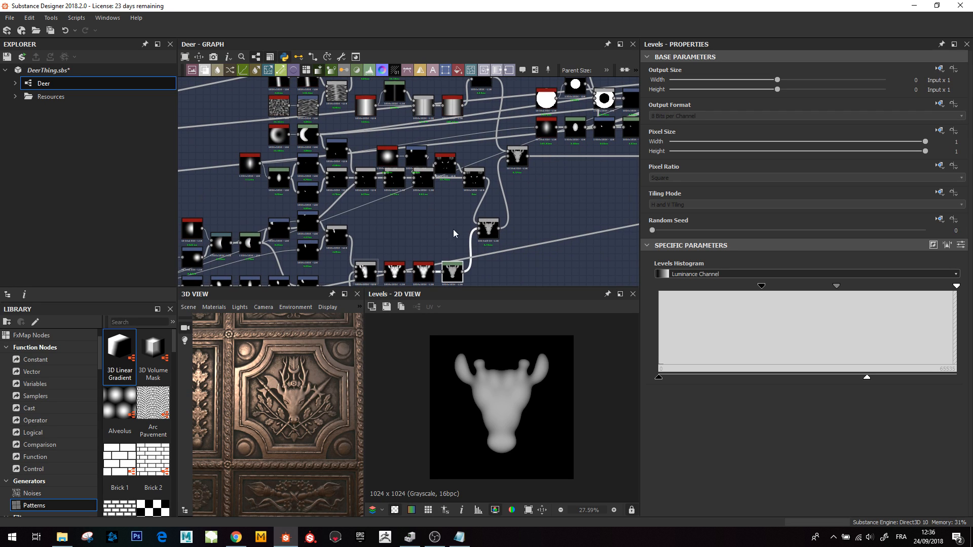
left_click(488, 230)
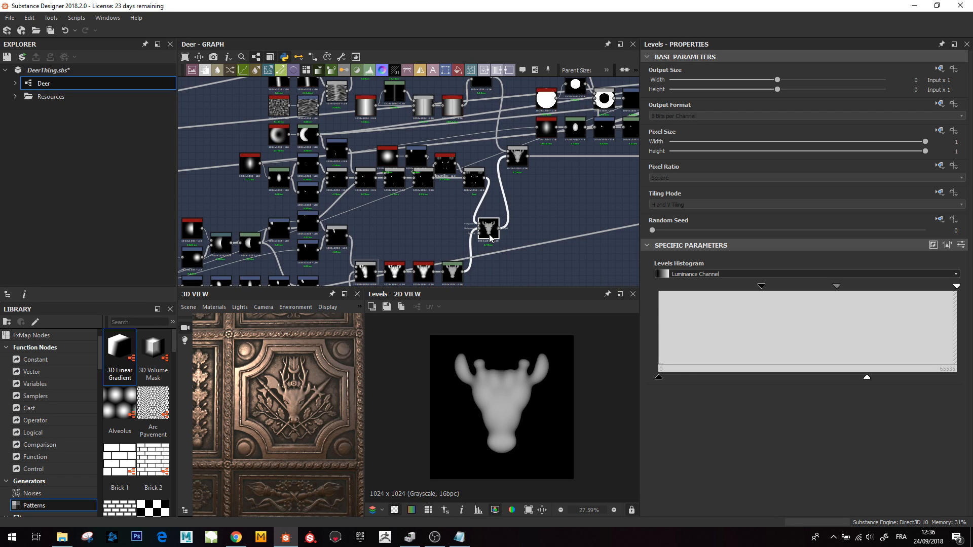
- Preview the crescent Shape node and its Levels node in the upper branch of the head network
scroll(299, 385, "up", 3)
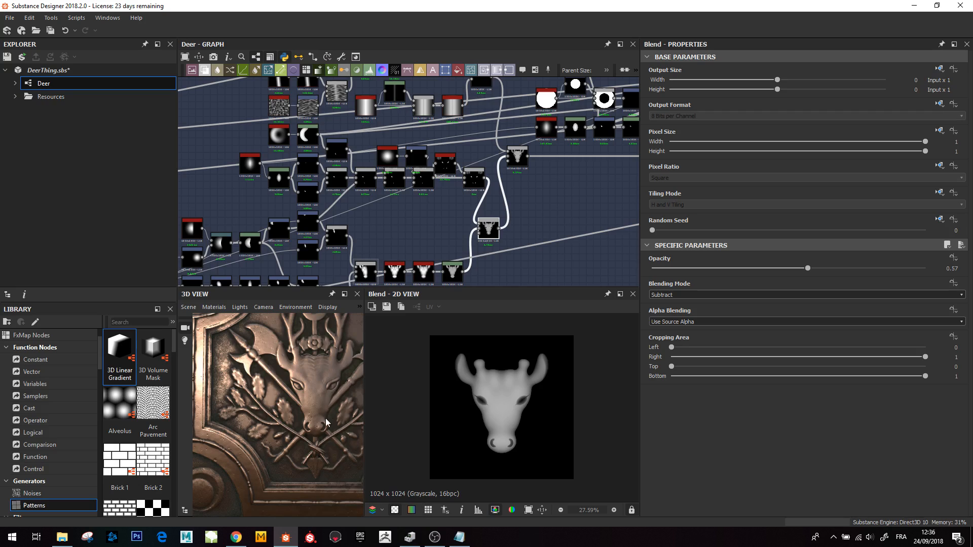
scroll(300, 183, "up", 3)
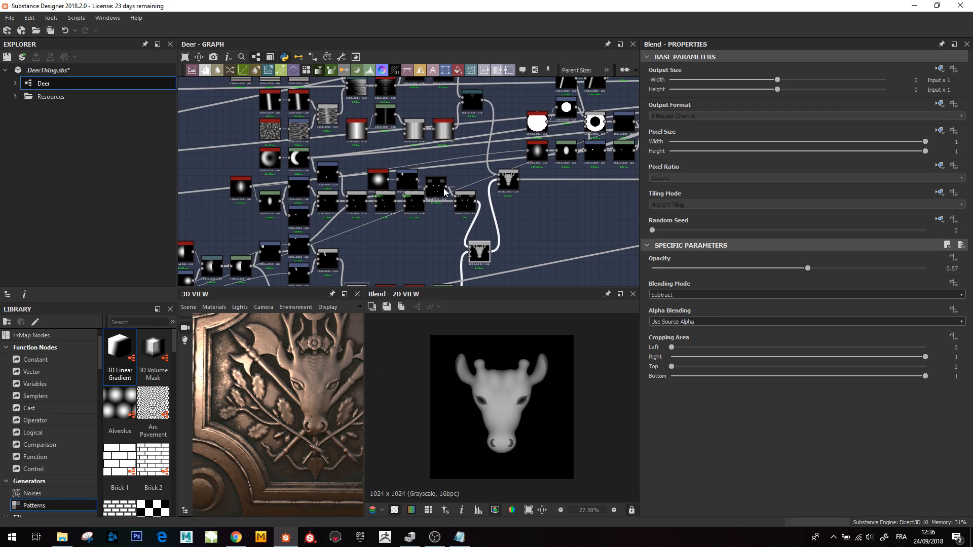
left_click(288, 156)
double_click(247, 149)
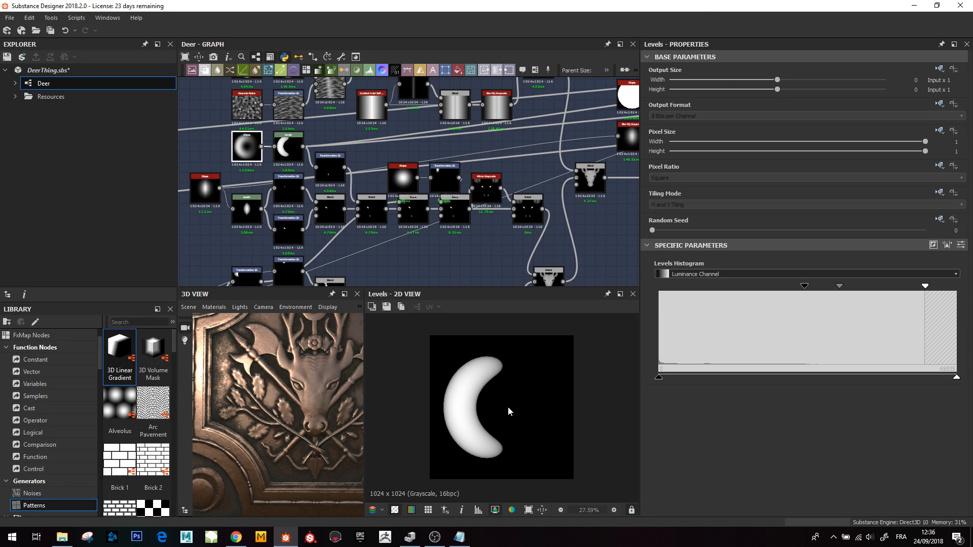
scroll(683, 412, "down", 2)
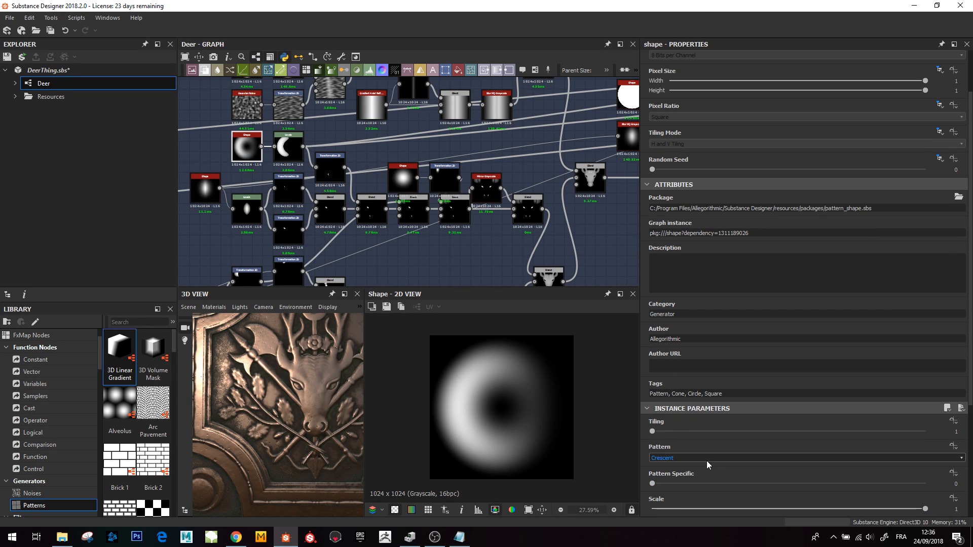
double_click(285, 153)
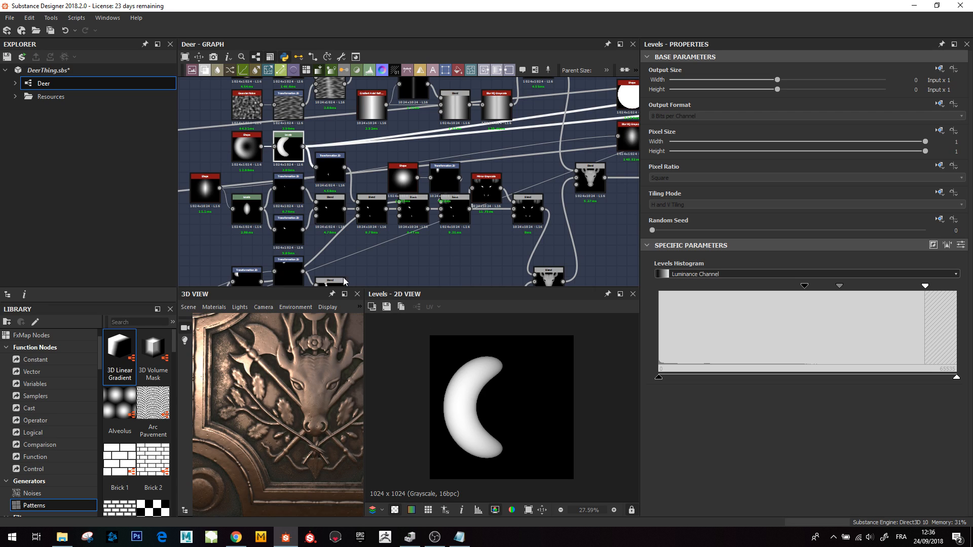
- Inspect the Shape, Levels, Transformation 2D and Blend nodes forming the small pointed detail, zooming the 2D preview
double_click(372, 208)
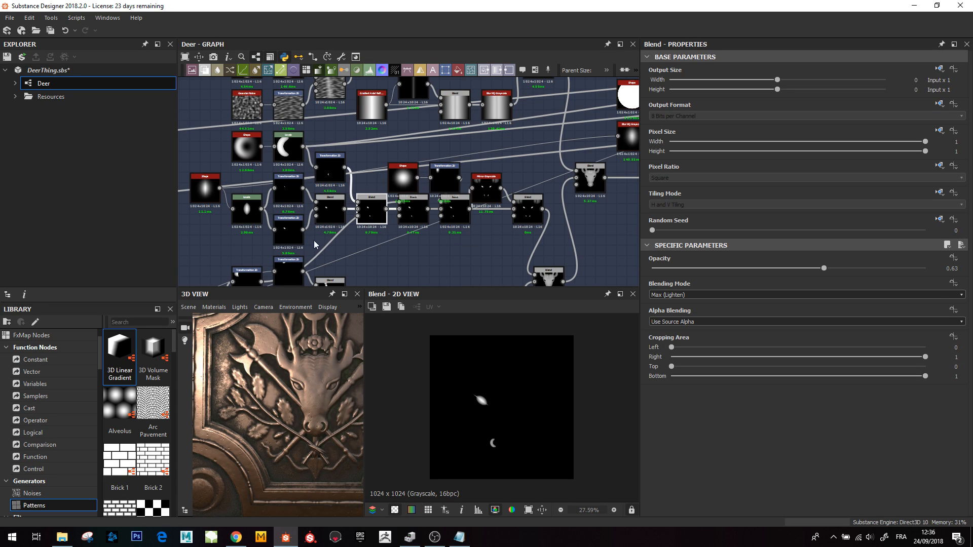
middle_click_drag(221, 207, 297, 204)
scroll(297, 204, "up", 2)
double_click(274, 173)
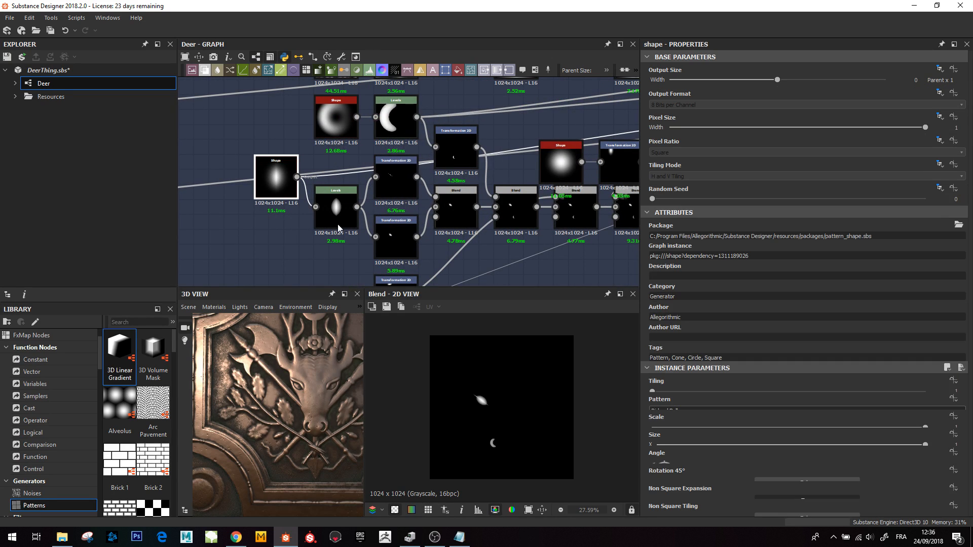
left_click(338, 213)
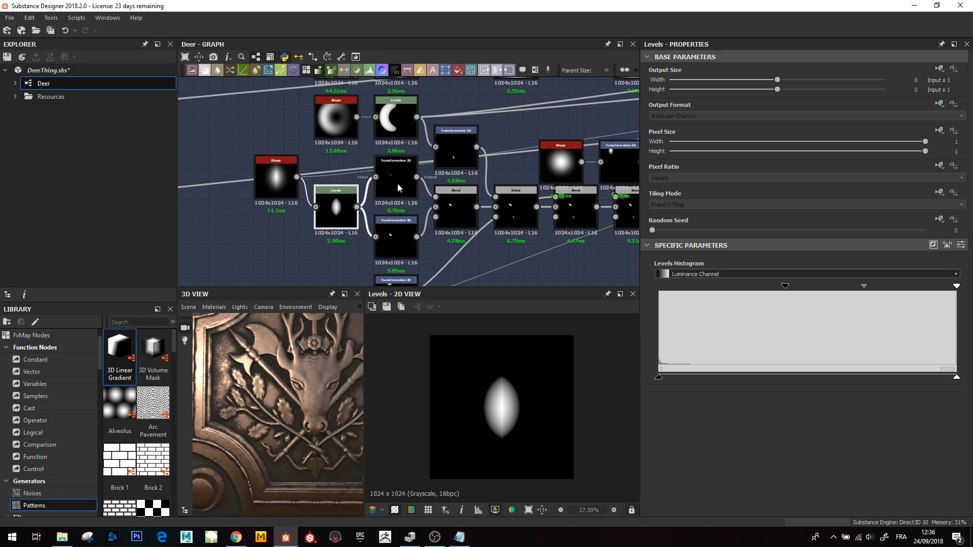
double_click(394, 181)
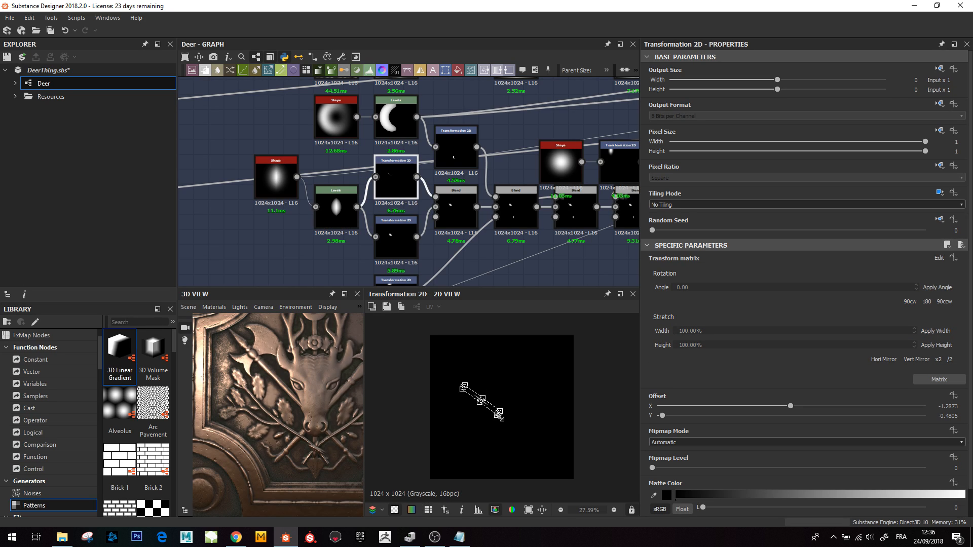
scroll(499, 417, "up", 4)
double_click(447, 223)
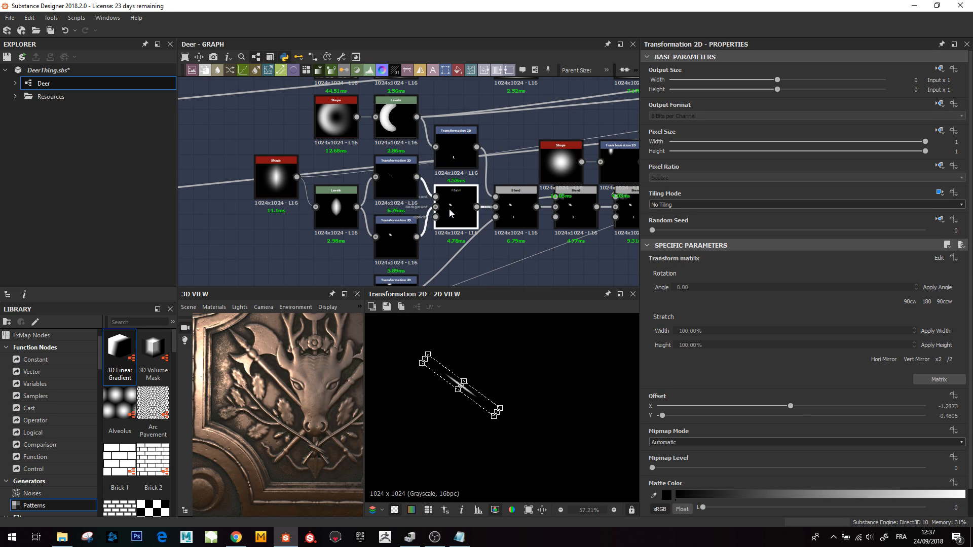
scroll(467, 401, "up", 5)
scroll(336, 392, "up", 5)
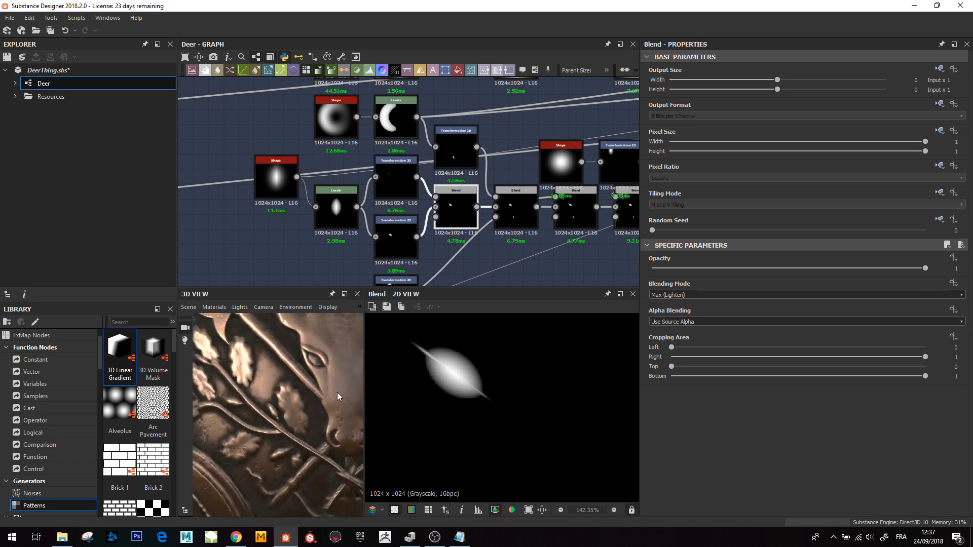
- Preview the following Blend node in the detail chain and check the close-up head on the 3D panel
scroll(330, 382, "down", 4)
middle_click_drag(331, 382, 312, 399)
scroll(312, 403, "up", 3)
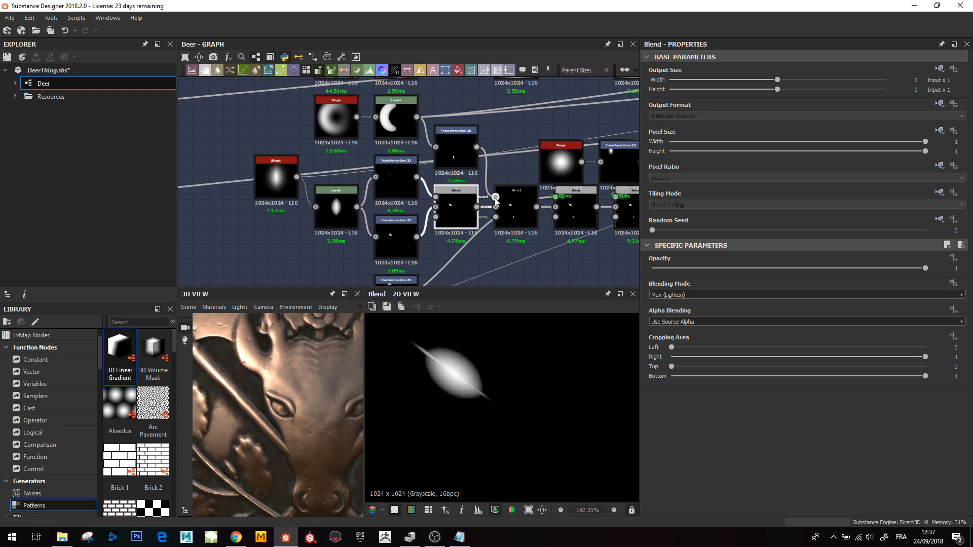
left_click(511, 213)
scroll(486, 405, "down", 3)
scroll(375, 167, "down", 4)
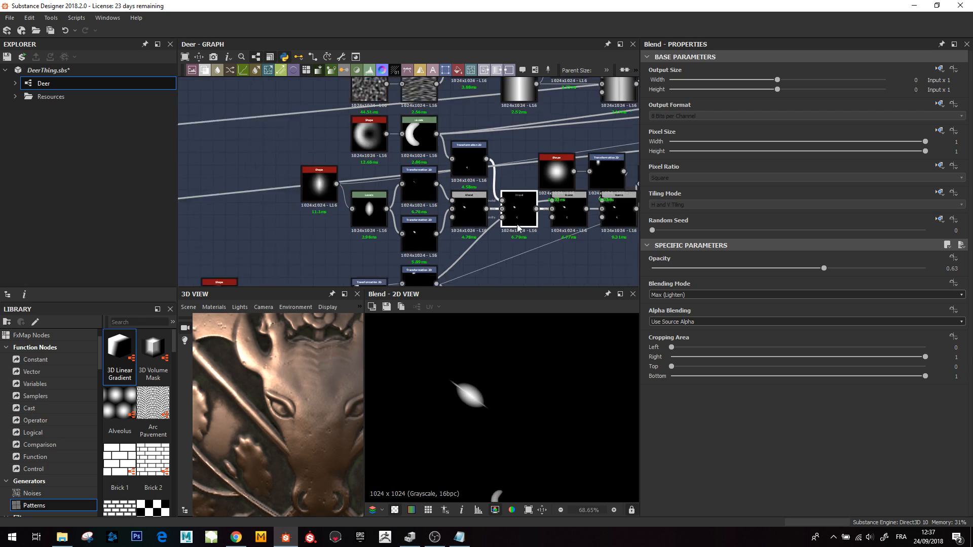
scroll(419, 183, "up", 1)
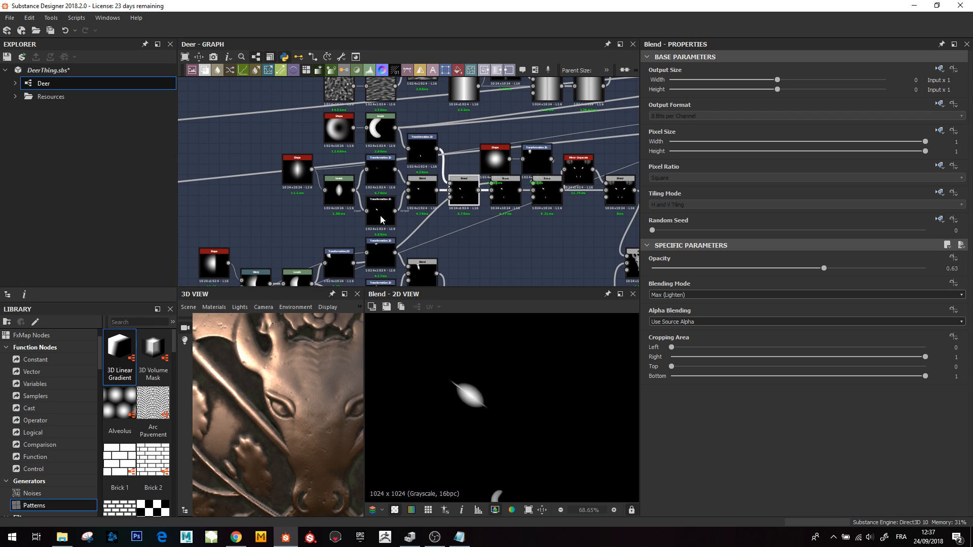
- Preview the next Blend node along the head detail chain and zoom its 2D preview out
scroll(458, 359, "down", 1)
middle_click_drag(496, 194, 419, 222)
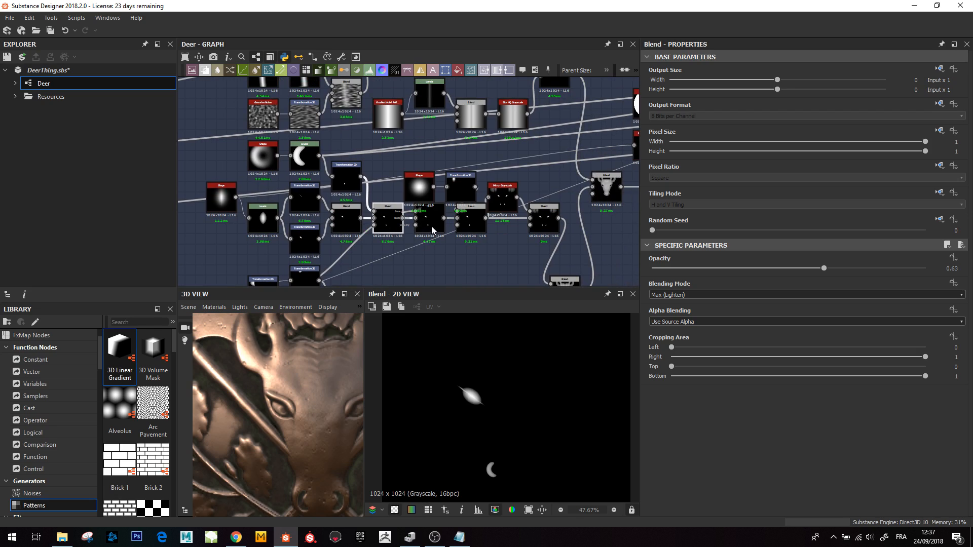
double_click(432, 227)
middle_click_drag(468, 403, 478, 416)
scroll(424, 209, "down", 4)
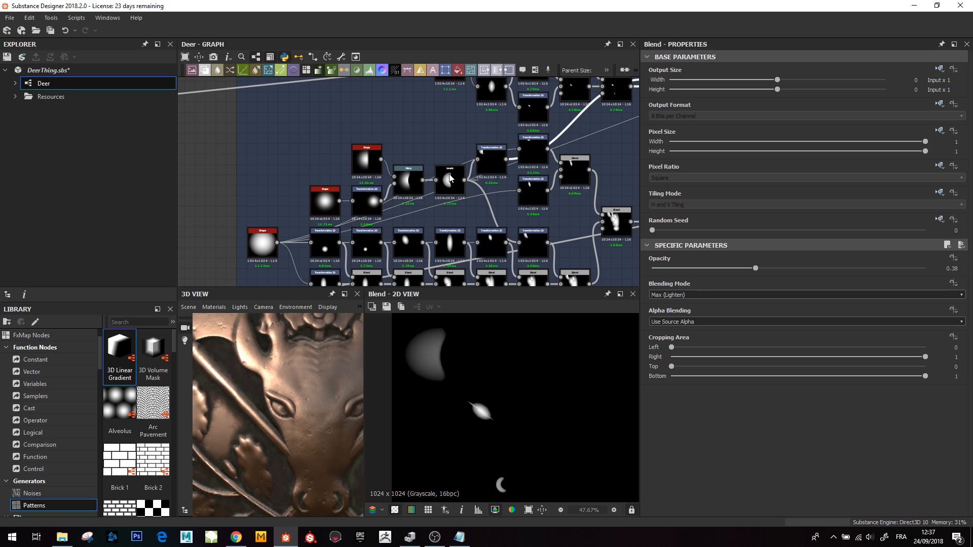
- Preview the crescent Levels node and the following Blend node, turning the 3D panel view
double_click(451, 184)
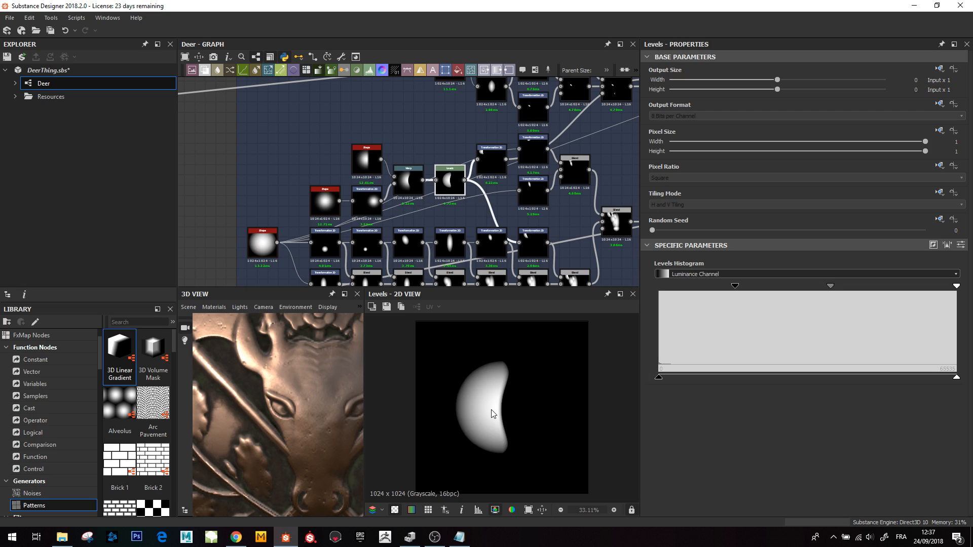
middle_click_drag(404, 215, 249, 314)
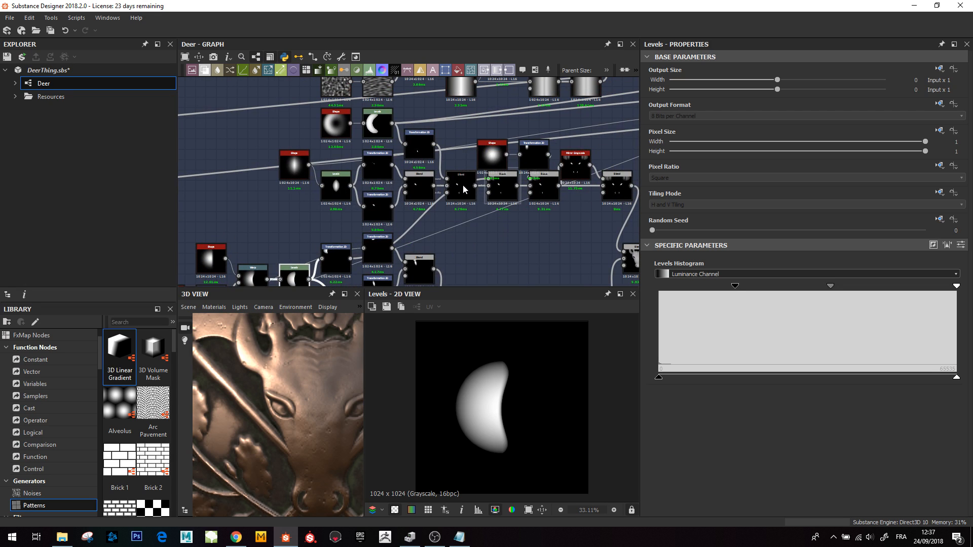
double_click(502, 187)
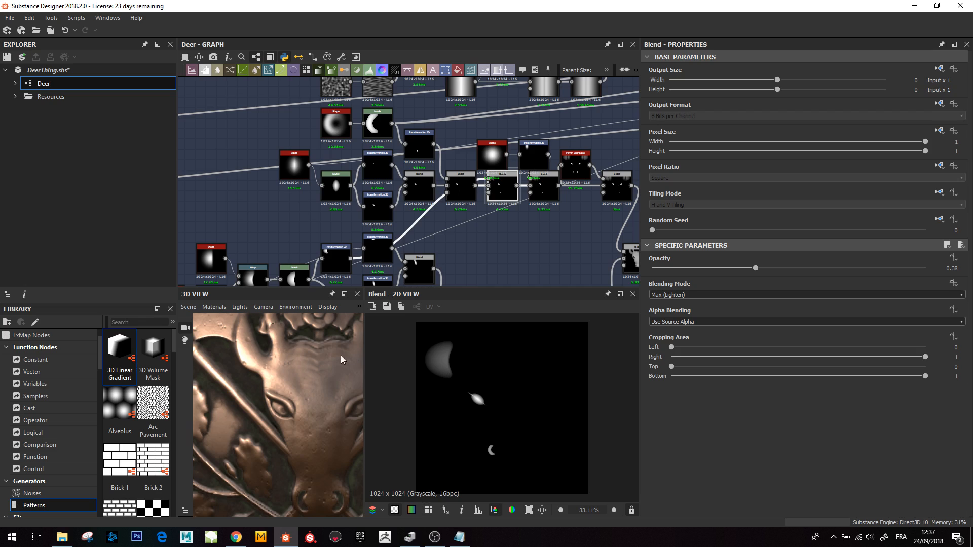
middle_click_drag(340, 356, 324, 377)
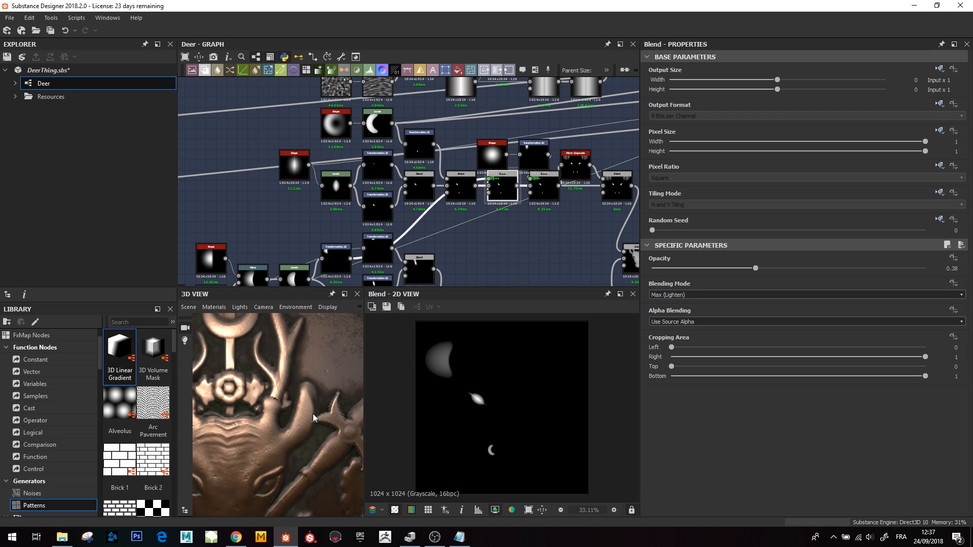
- Preview the next Blend node in the chain and examine the head ornament on the 3D panel
double_click(543, 188)
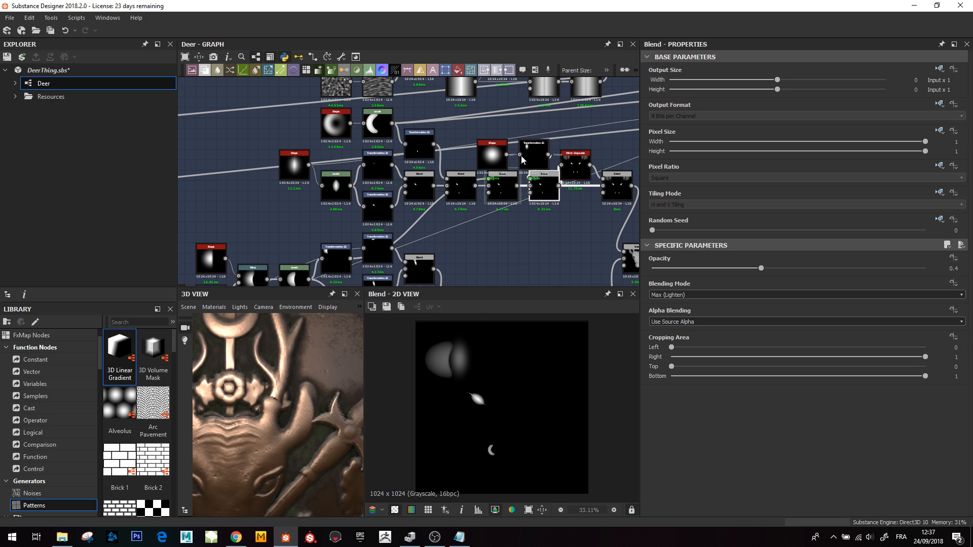
mouse_move(497, 133)
left_mouse_down()
mouse_move(535, 160)
mouse_move(504, 150)
left_mouse_up()
left_click(544, 192)
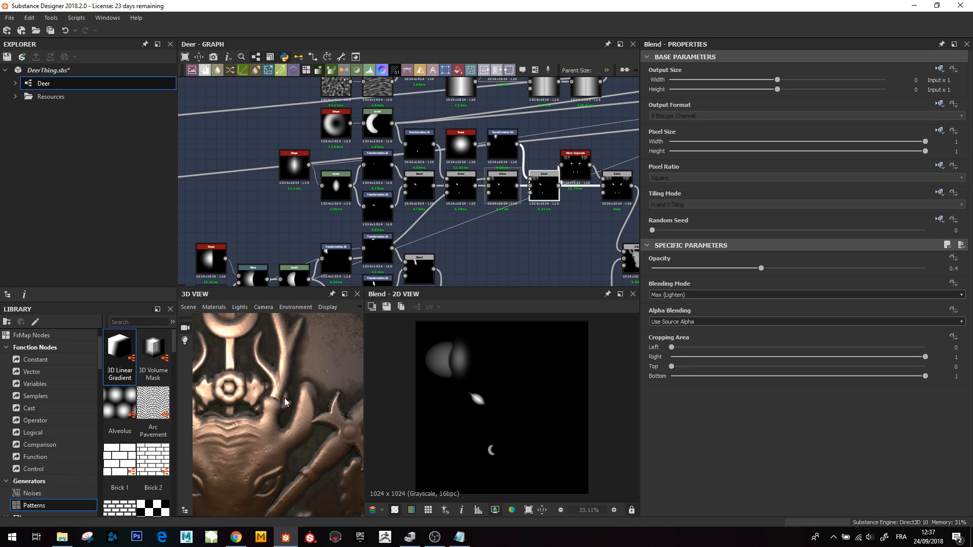
left_click_drag(284, 397, 239, 425)
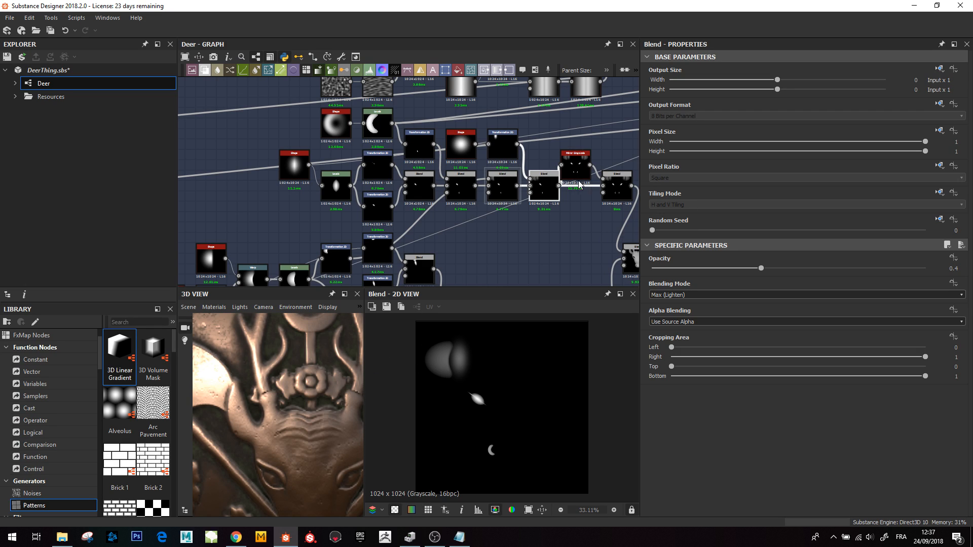
- Compare the subtracting Blend node of the whole head with the Copy Blend node holding the eye details
middle_click_drag(558, 186, 486, 184)
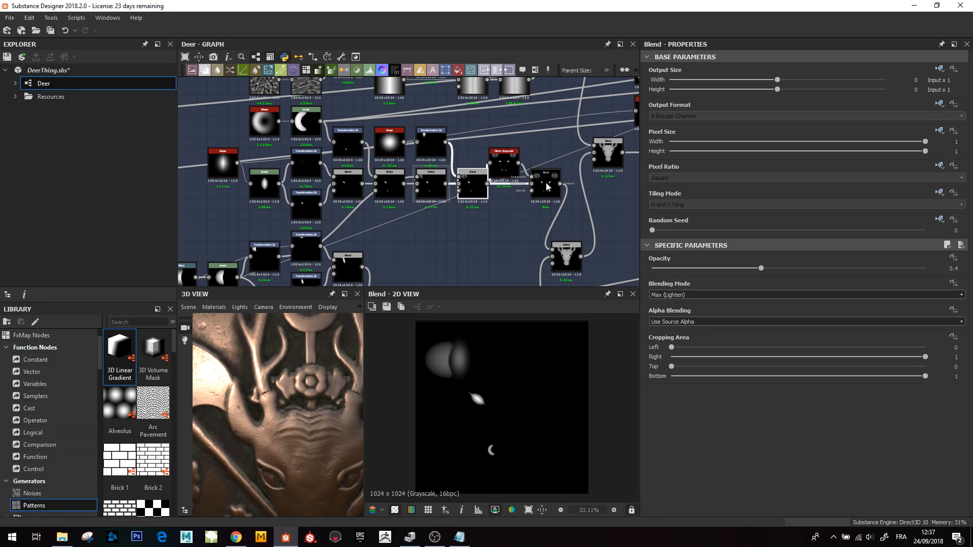
left_click(566, 260)
double_click(568, 253)
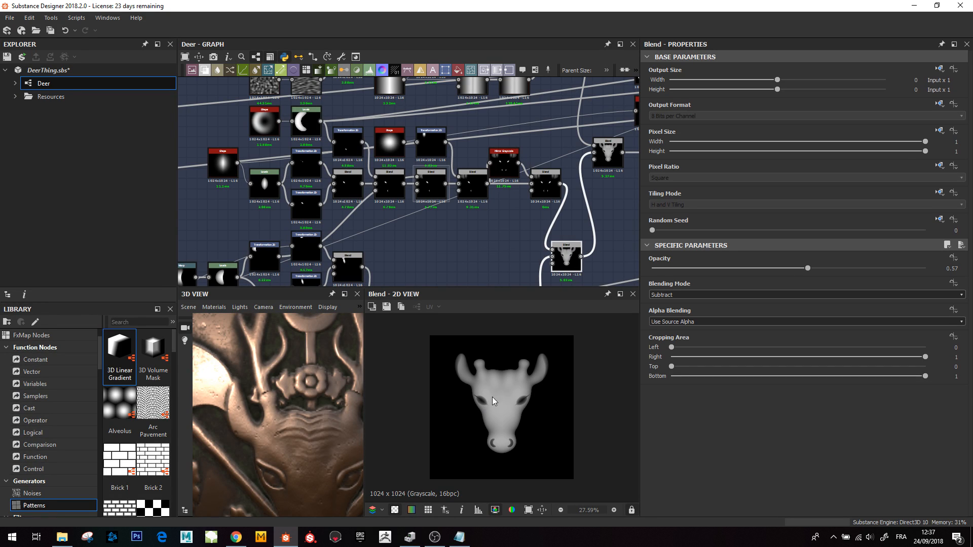
double_click(545, 186)
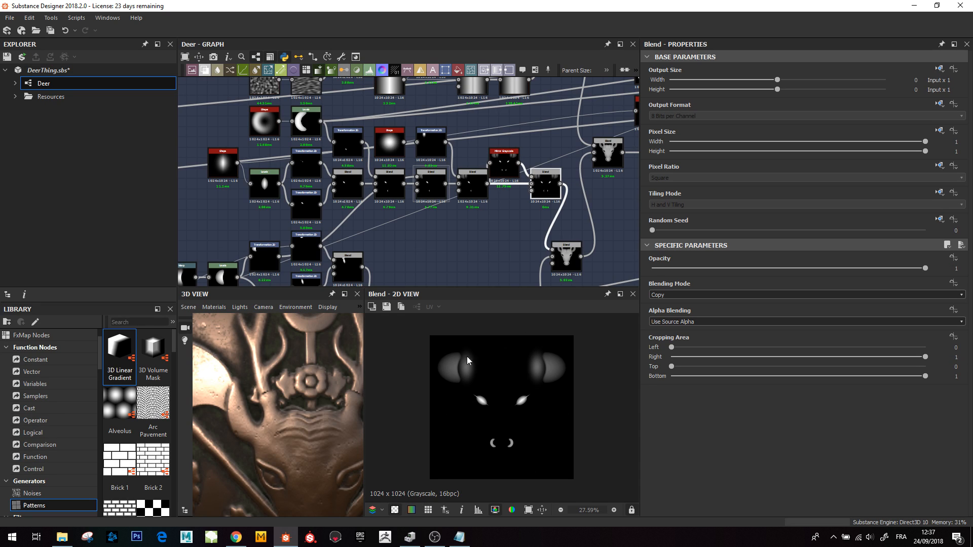
double_click(564, 258)
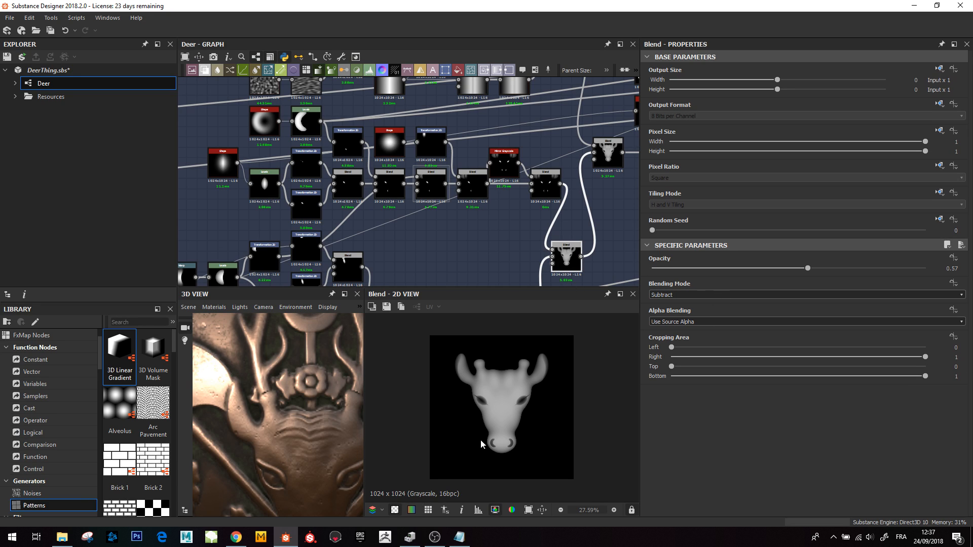
- Preview the Screen Blend node combining the head with the wavy texture, zooming into its 2D preview
middle_click_drag(474, 225, 430, 170)
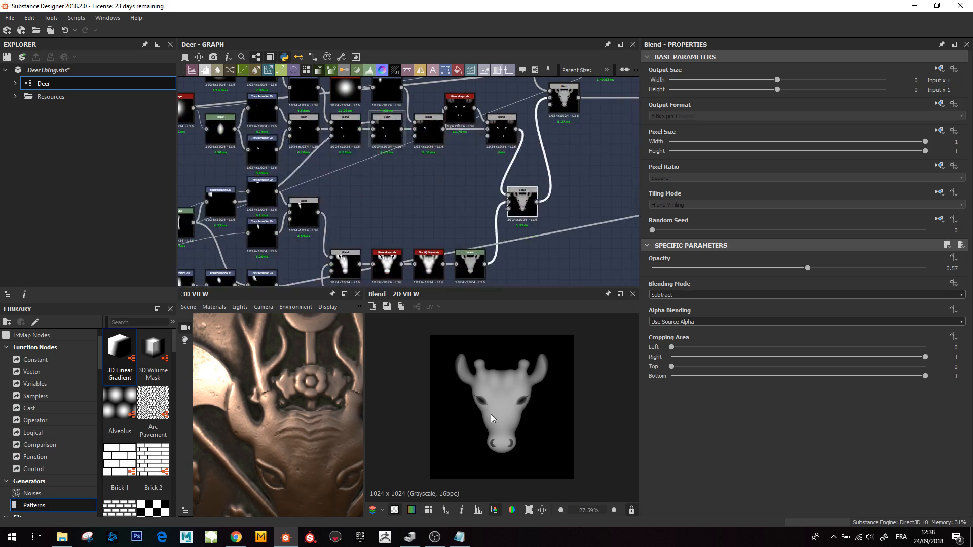
scroll(500, 428, "down", 3)
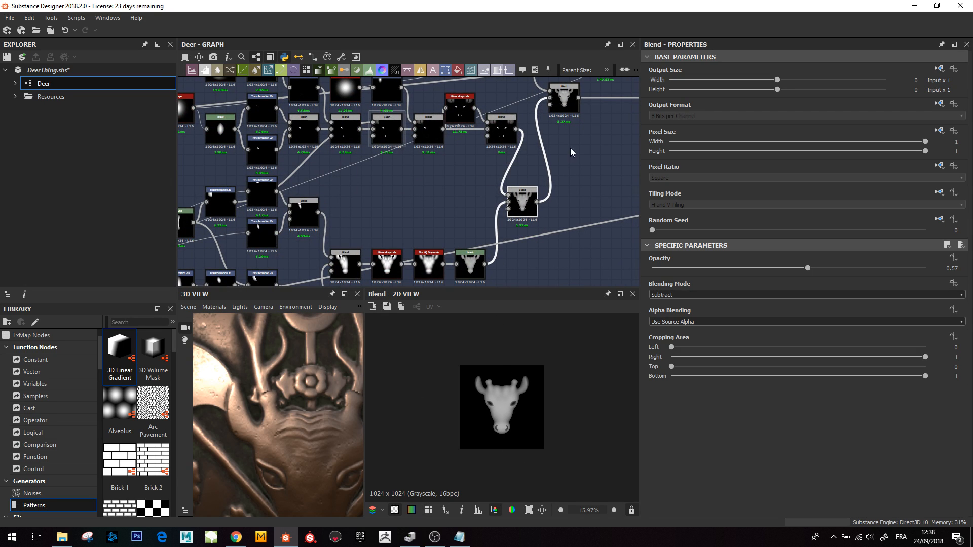
middle_click_drag(571, 153, 511, 273)
middle_click_drag(453, 203, 474, 222)
scroll(449, 191, "down", 2)
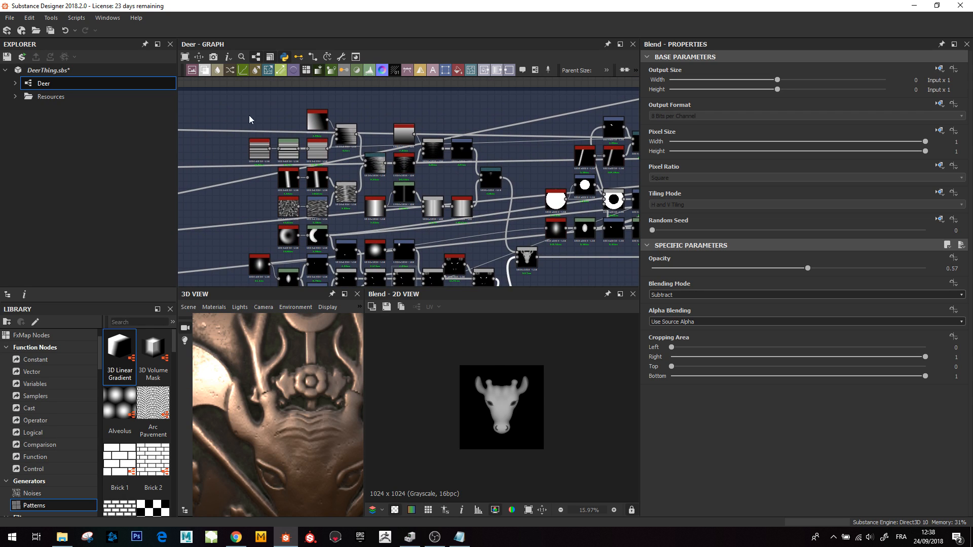
left_click(525, 256)
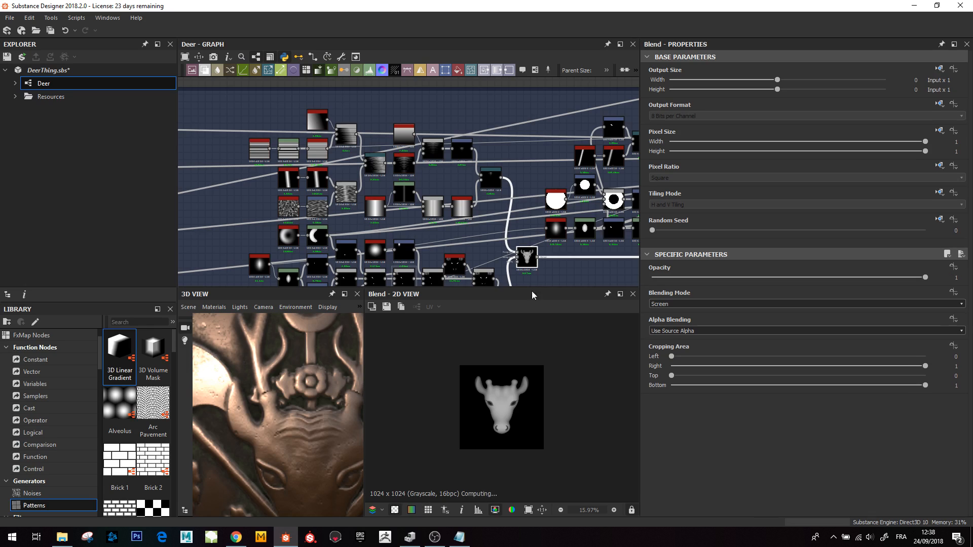
scroll(511, 381, "up", 6)
scroll(510, 381, "up", 3)
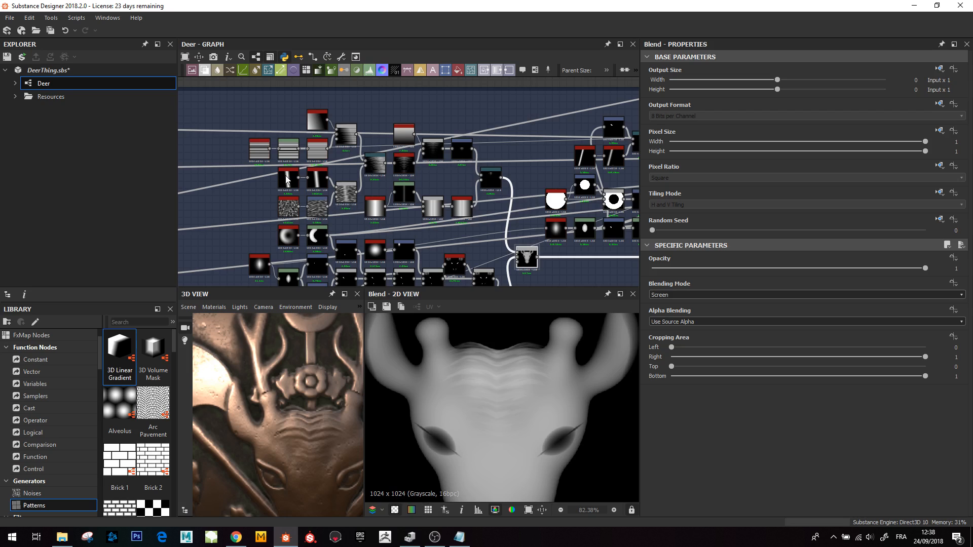
- Preview the Directional Warp node producing the wavy texture and the Screen Blend node it feeds
left_click(375, 163)
key("f")
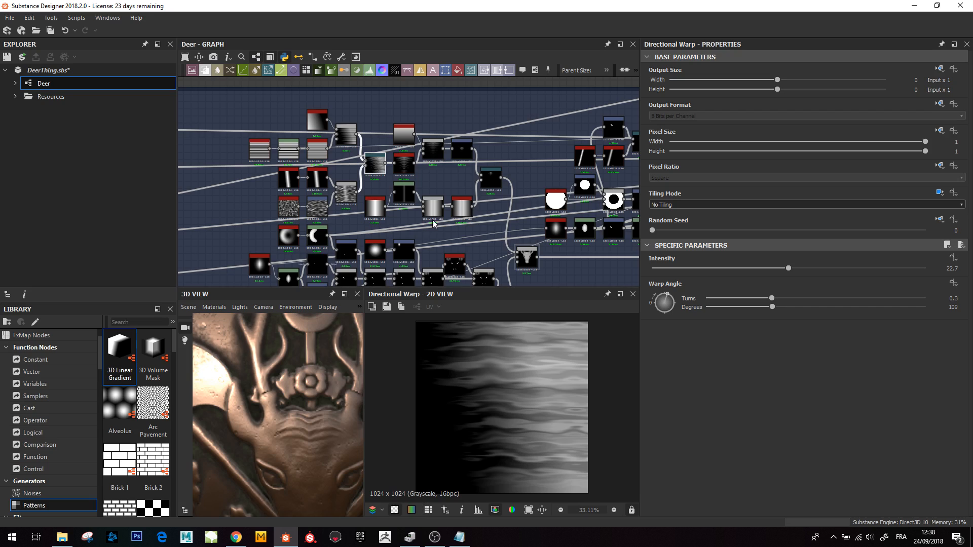
middle_click_drag(509, 242, 422, 191)
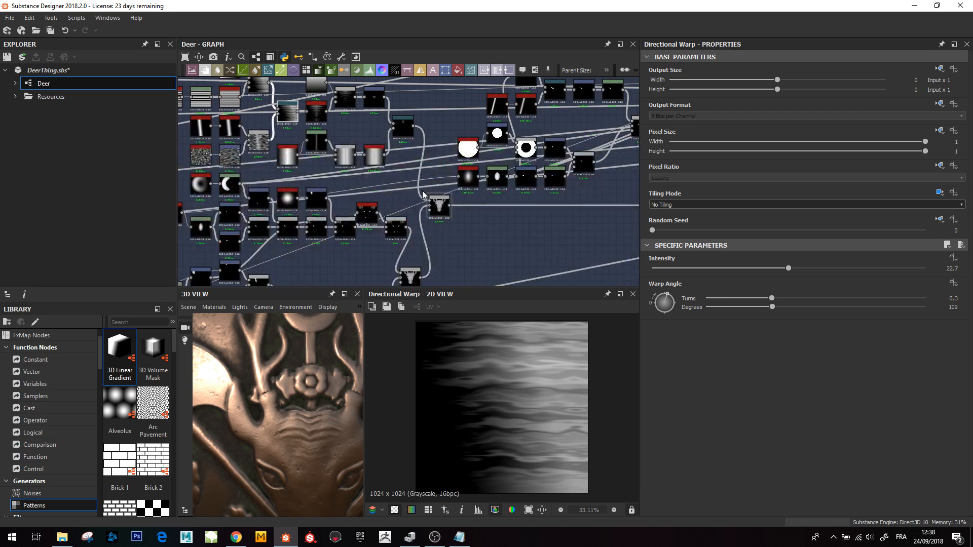
middle_click_drag(389, 161, 394, 165)
left_click(446, 209)
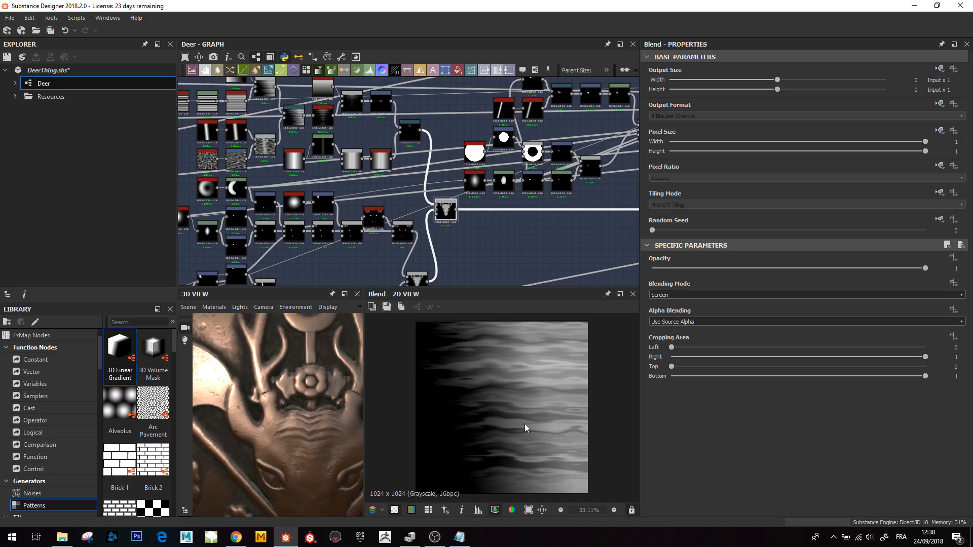
key("f")
scroll(524, 423, "up", 1)
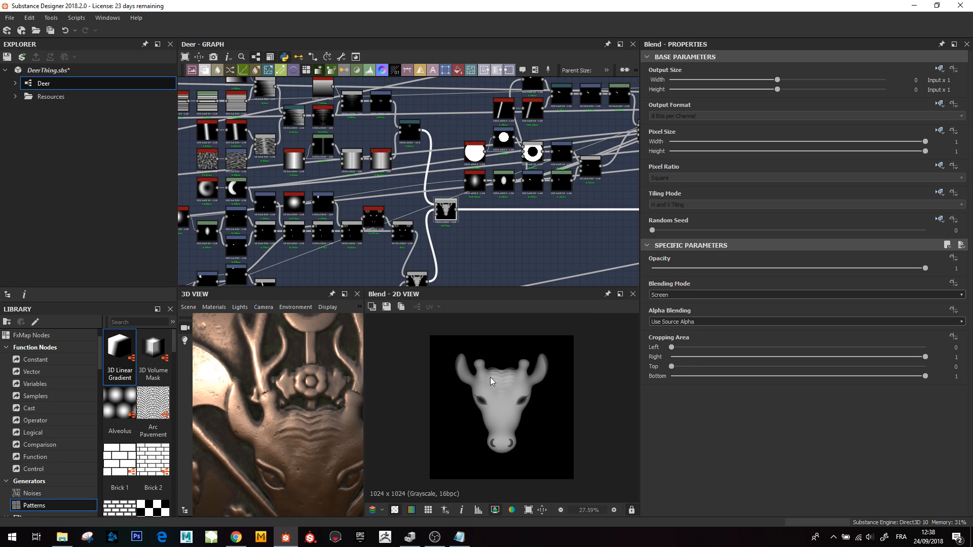
- Preview the Max (Lighten) Blend node adding the eye ridges and zoom its 2D preview onto an eye
middle_click_drag(572, 201, 442, 237)
scroll(443, 236, "down", 2)
middle_click_drag(529, 251, 514, 248)
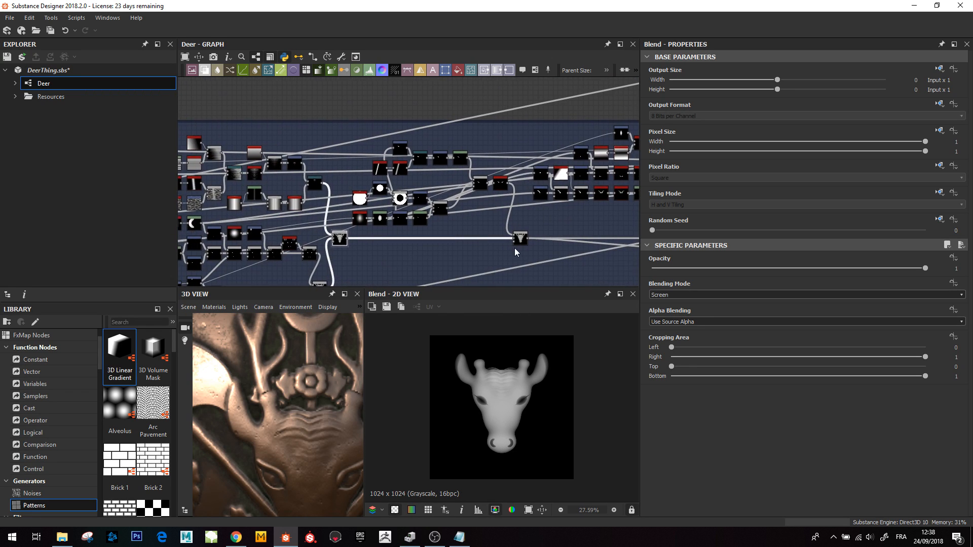
scroll(514, 247, "up", 1)
left_click(521, 237)
scroll(525, 423, "up", 2)
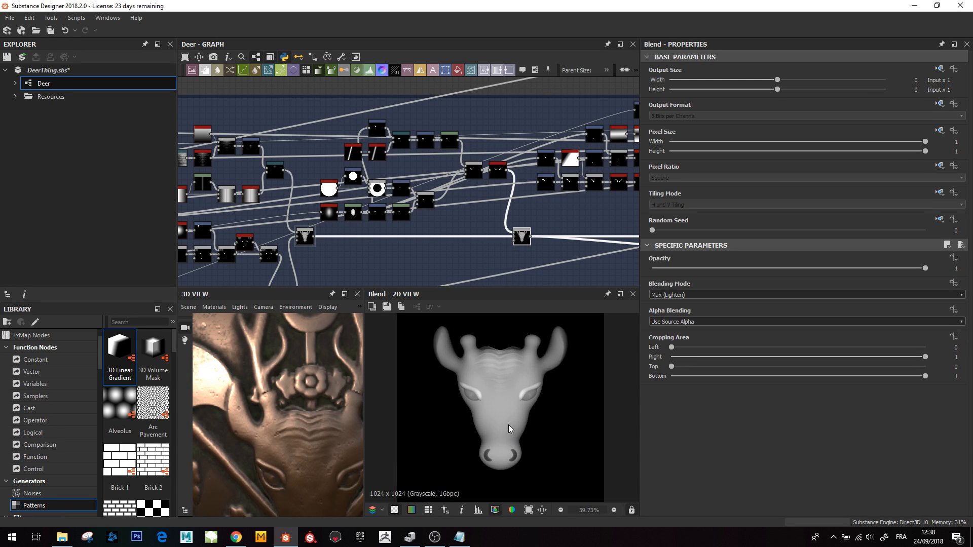
scroll(511, 425, "up", 7)
middle_click_drag(356, 170, 365, 177)
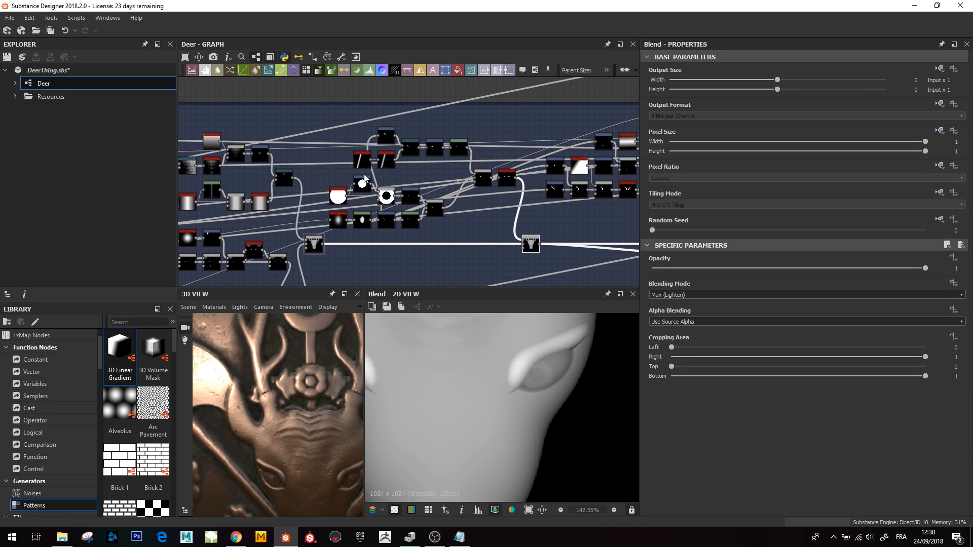
scroll(365, 179, "up", 2)
middle_click_drag(394, 147, 382, 152)
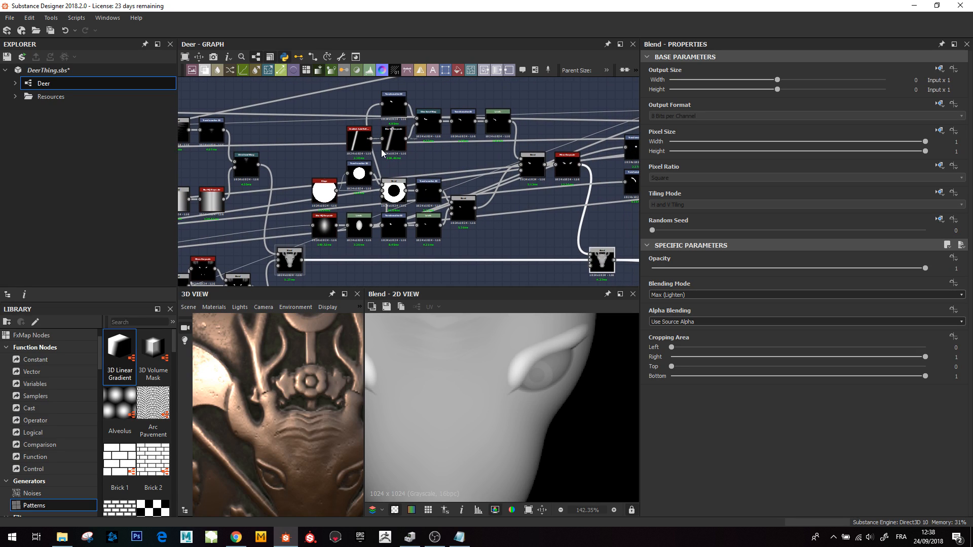
- Follow the small curved detail through its Transformation 2D, Directional Warp, Transformation 2D and Blend nodes
double_click(393, 104)
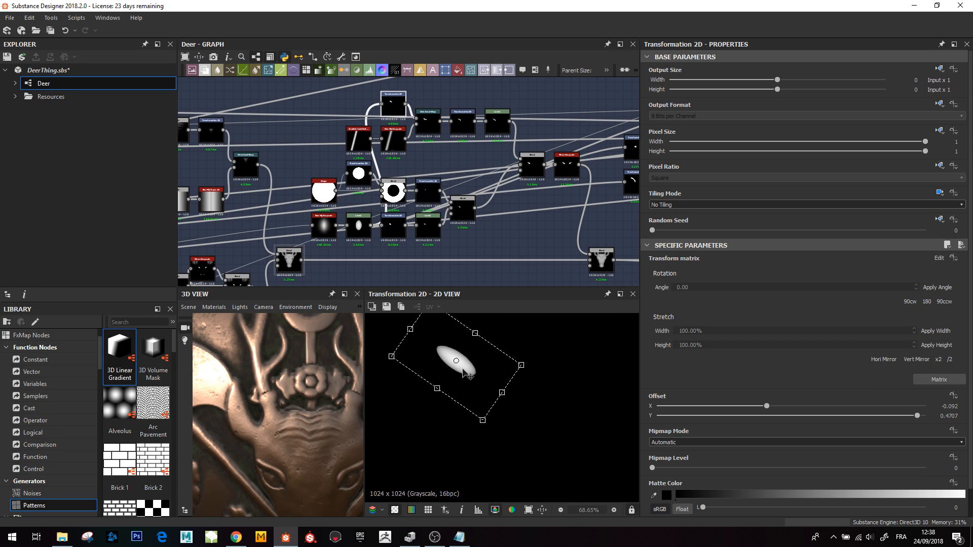
double_click(429, 129)
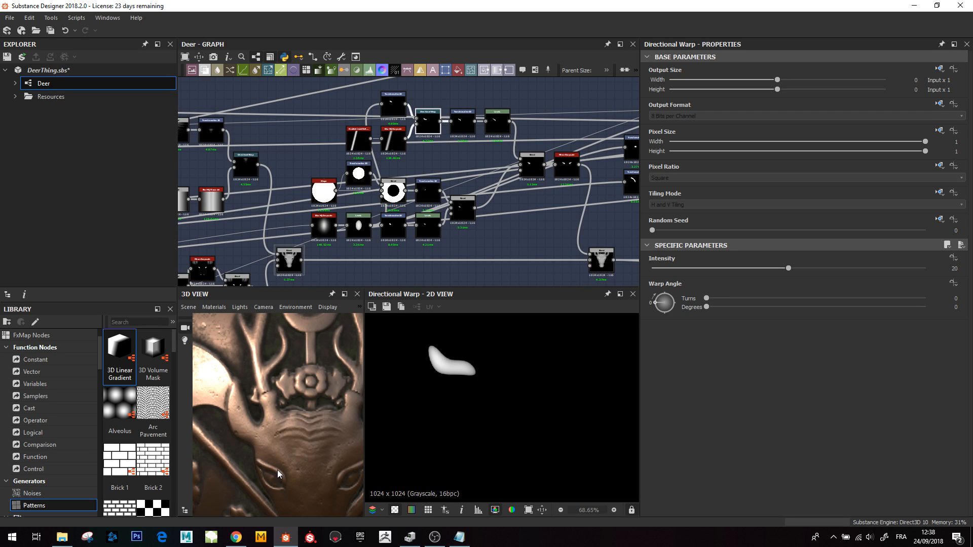
double_click(466, 114)
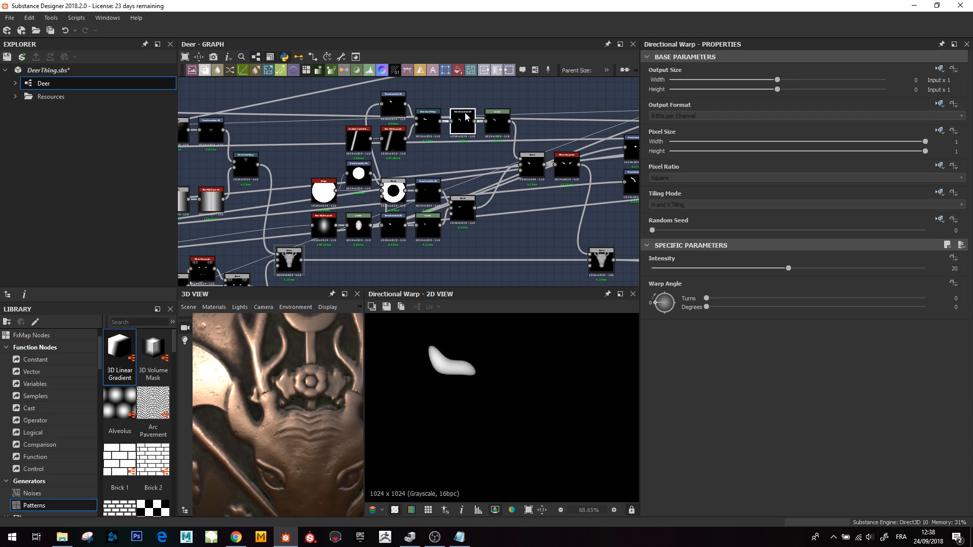
double_click(531, 168)
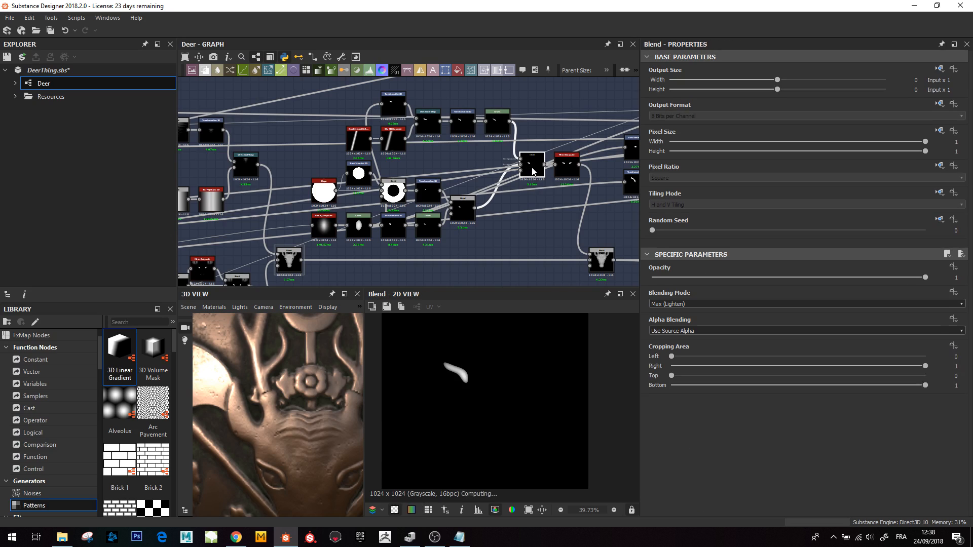
scroll(454, 389, "up", 2)
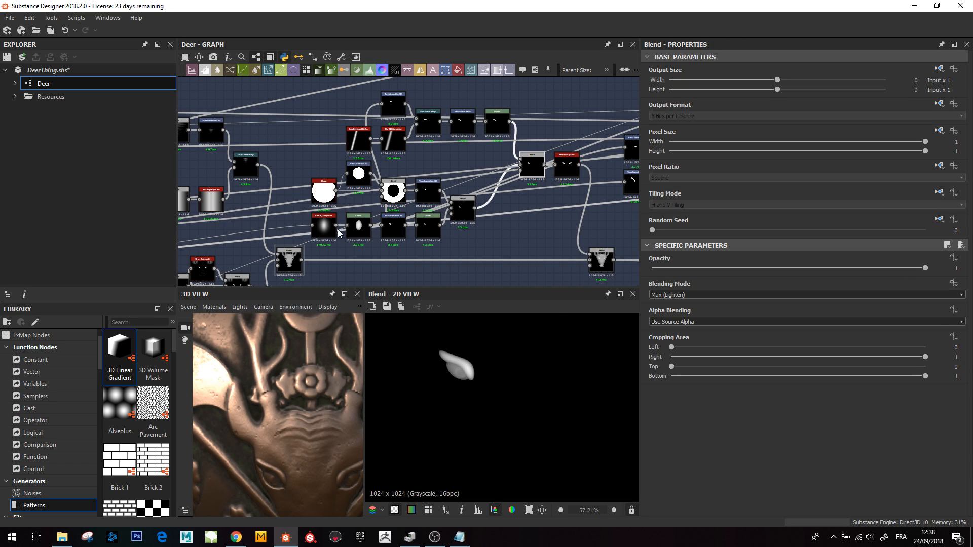
- Preview the ellipse Levels, Transformation 2D and low-opacity Screen Blend nodes, checking the result on the 3D panel
left_click(362, 233)
double_click(362, 233)
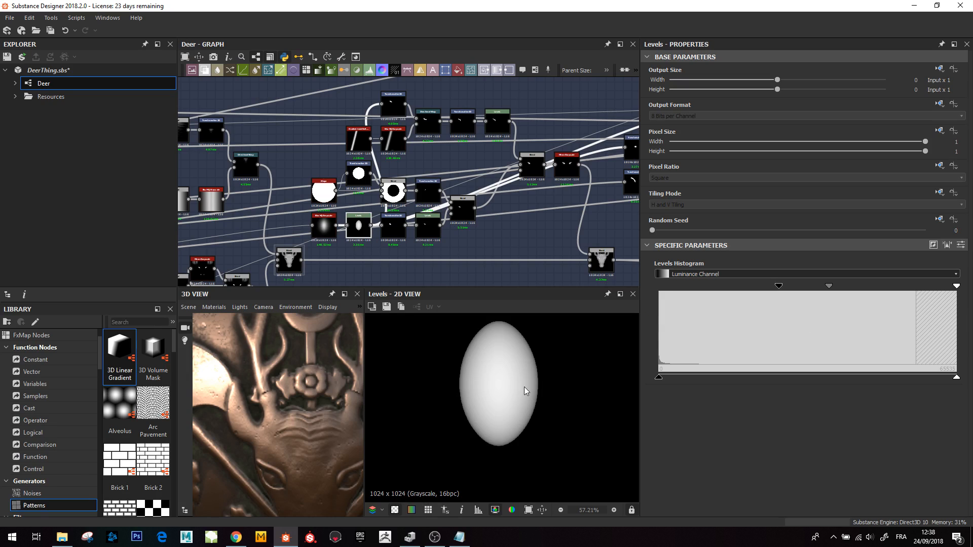
double_click(392, 226)
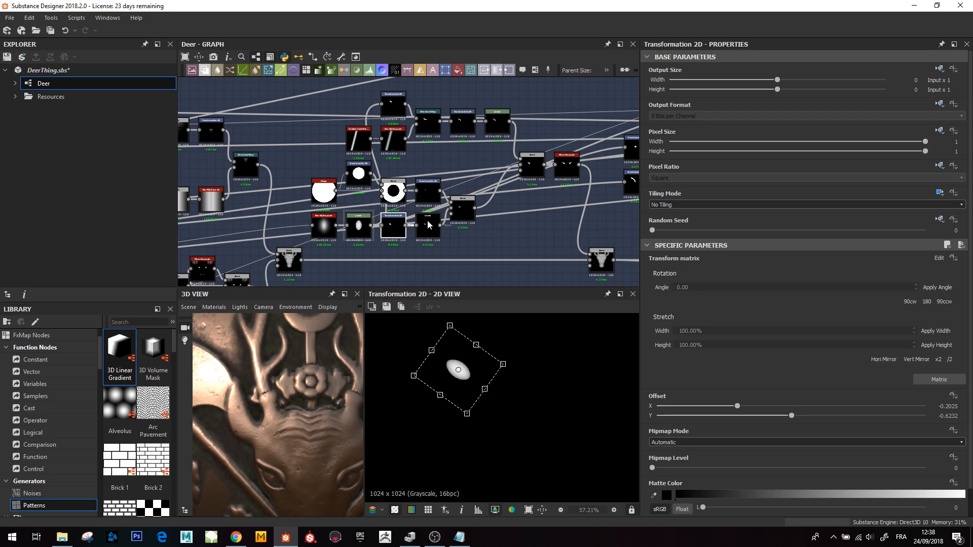
left_click(439, 220)
double_click(462, 208)
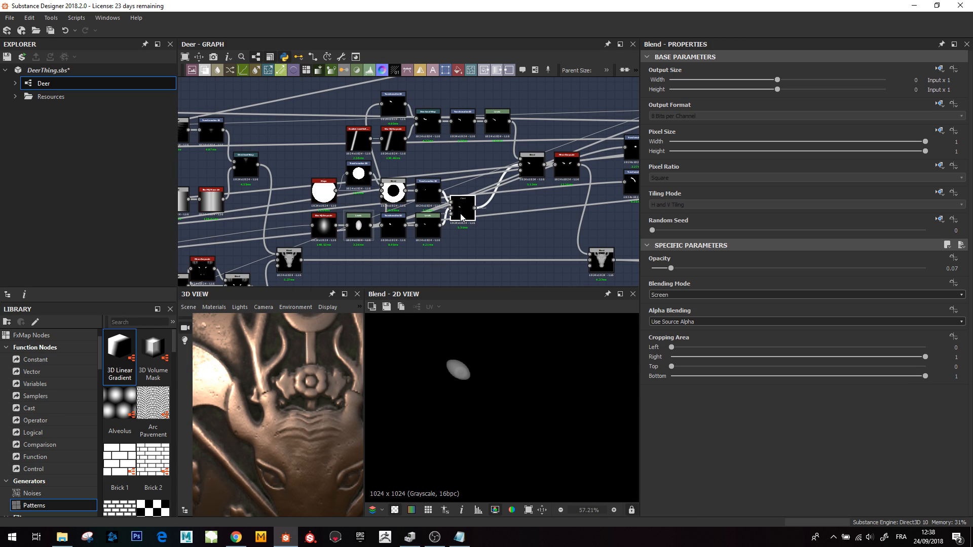
scroll(466, 379, "up", 5)
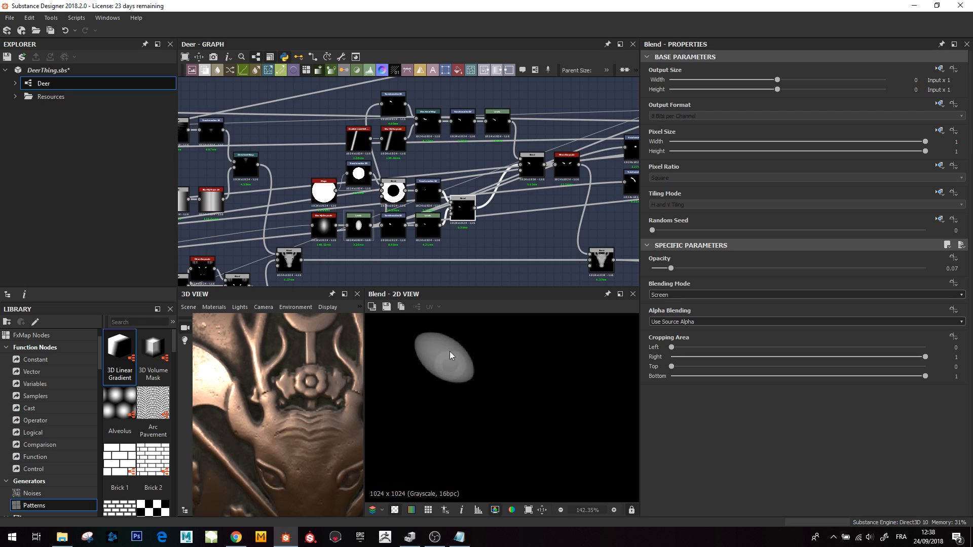
middle_click_drag(315, 461, 302, 448)
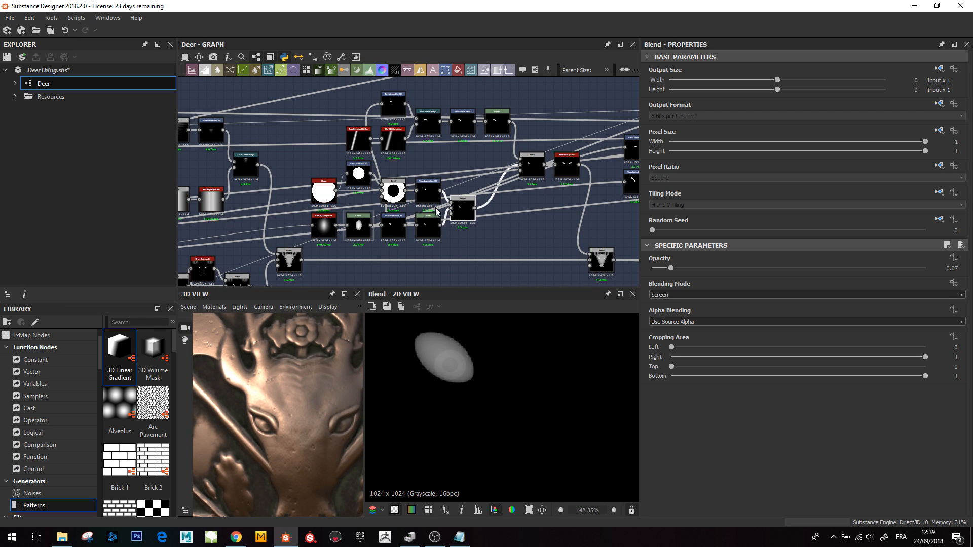
scroll(416, 190, "up", 2)
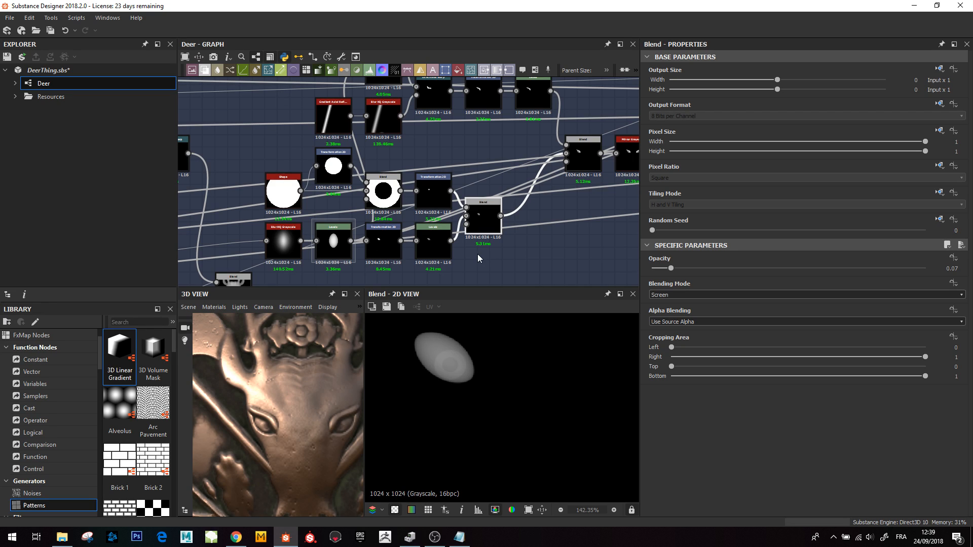
- Preview the blend and mirror nodes that assemble the deer head shape in the 2D view
left_click(585, 151)
double_click(586, 151)
scroll(460, 395, "down", 4)
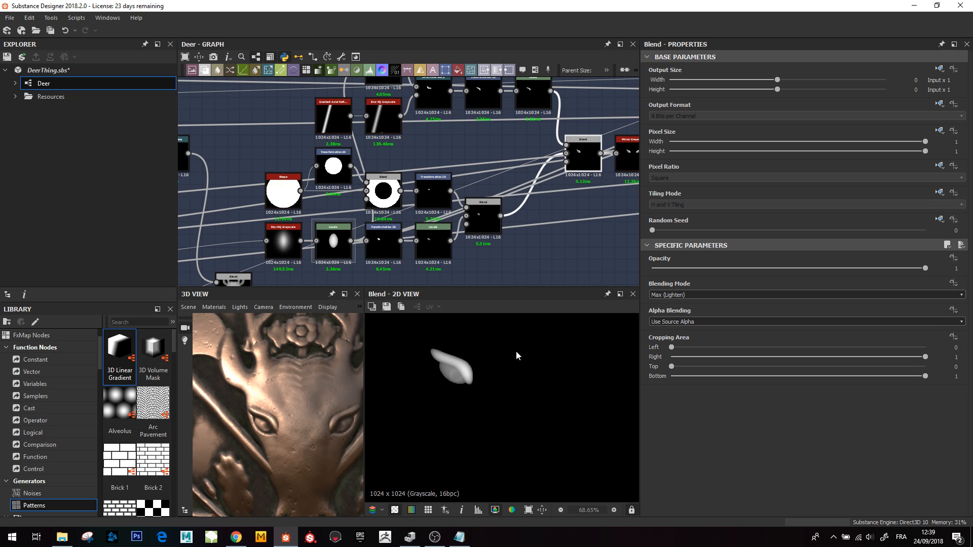
middle_click_drag(562, 197, 454, 237)
double_click(527, 196)
scroll(533, 231, "down", 4)
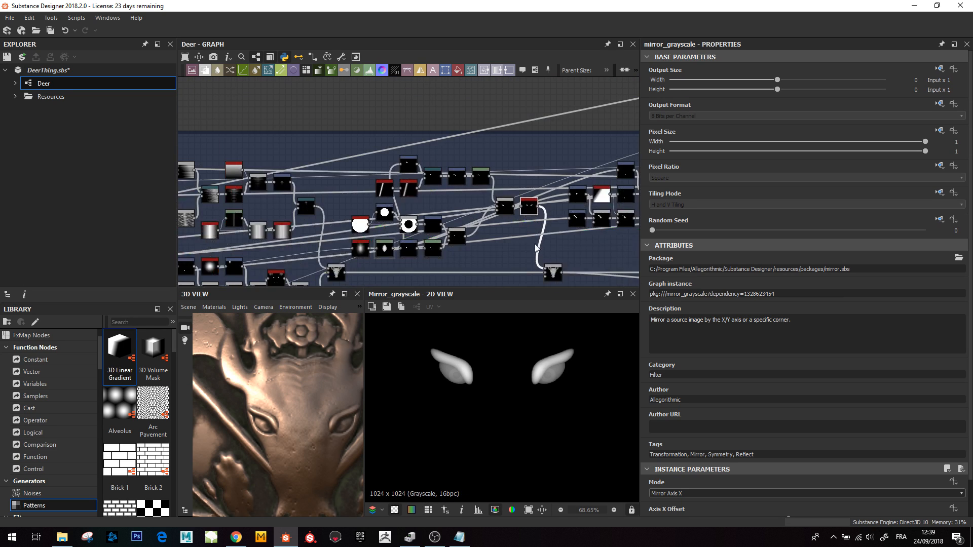
middle_click_drag(534, 244, 449, 156)
double_click(477, 157)
scroll(527, 390, "down", 3)
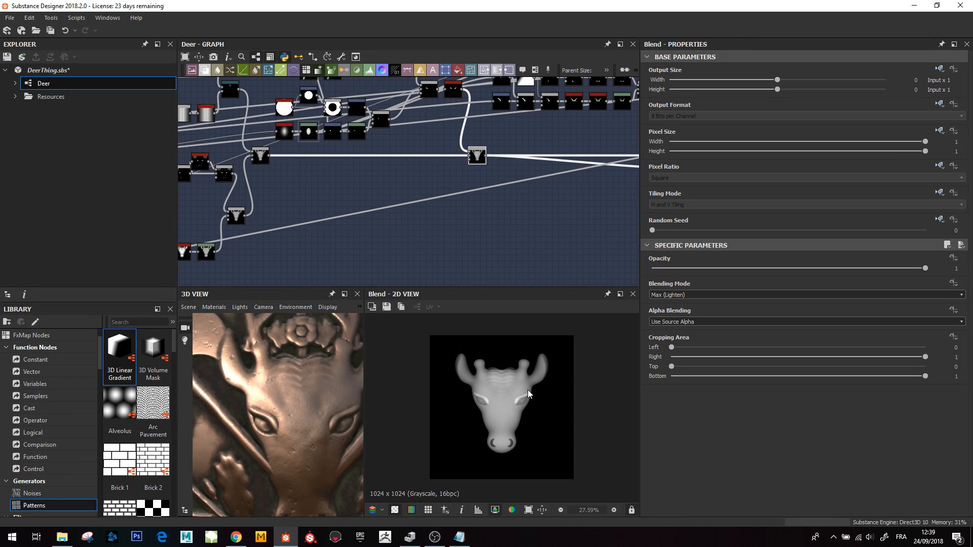
- Preview the final head blend nodes and inspect the deer relief on the material in the 3D view
middle_click_drag(487, 168, 331, 256)
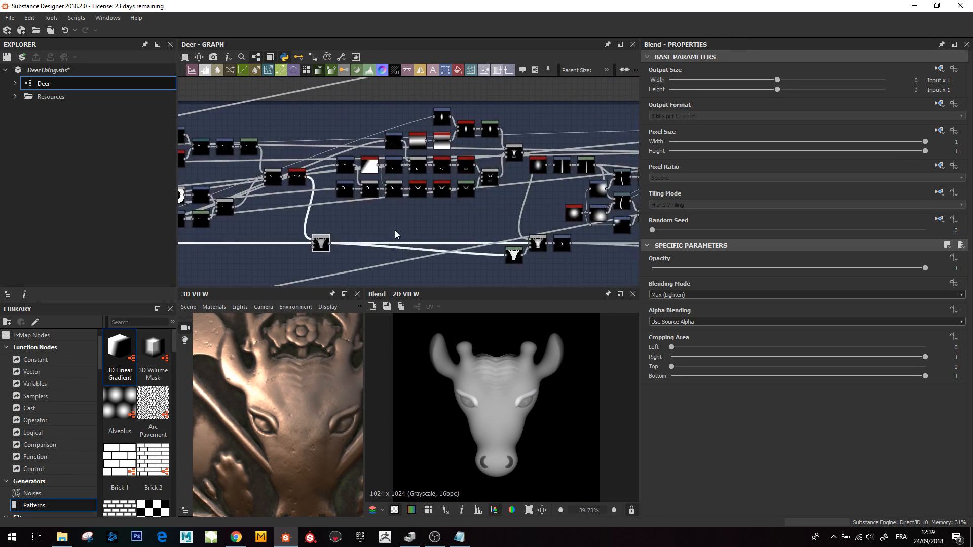
scroll(395, 231, "down", 3)
middle_click_drag(476, 257, 476, 249)
double_click(475, 241)
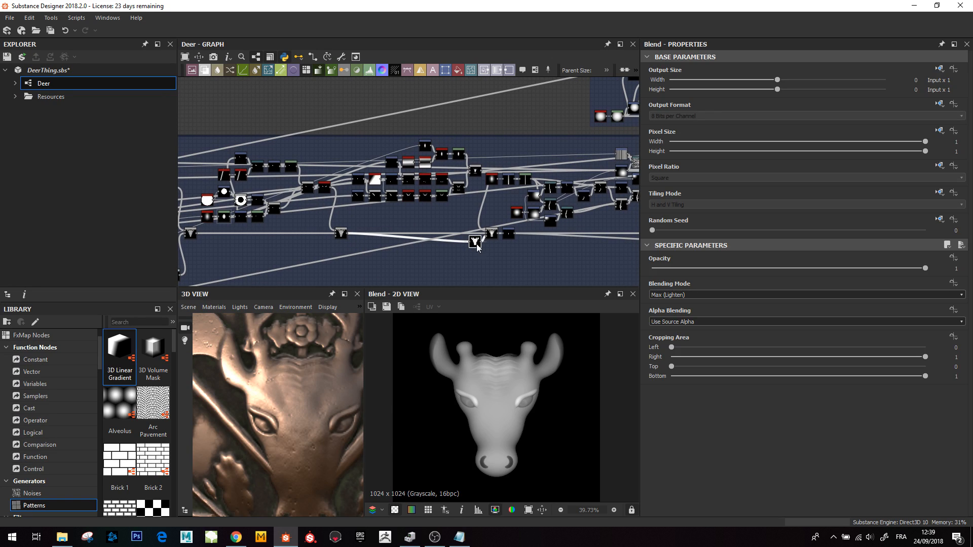
double_click(490, 235)
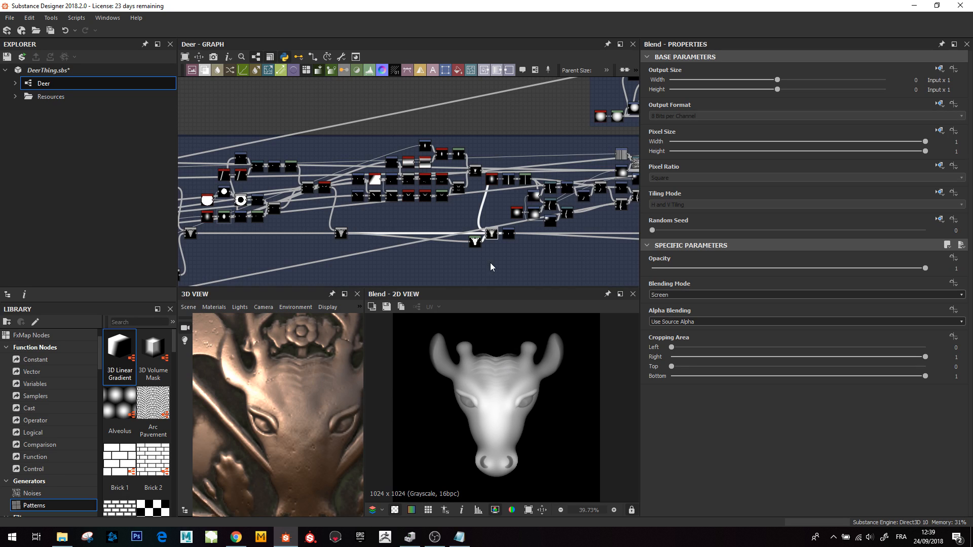
scroll(299, 400, "down", 5)
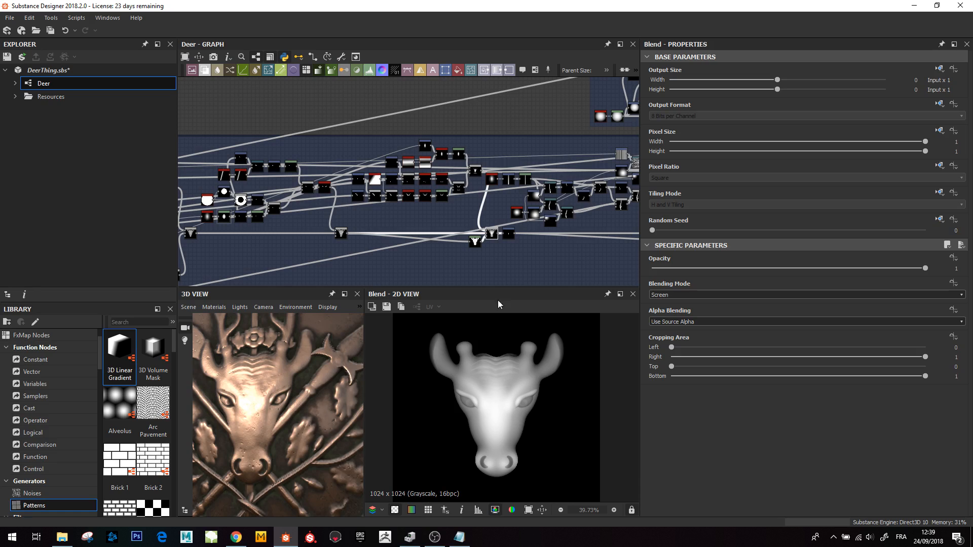
scroll(491, 217, "up", 5)
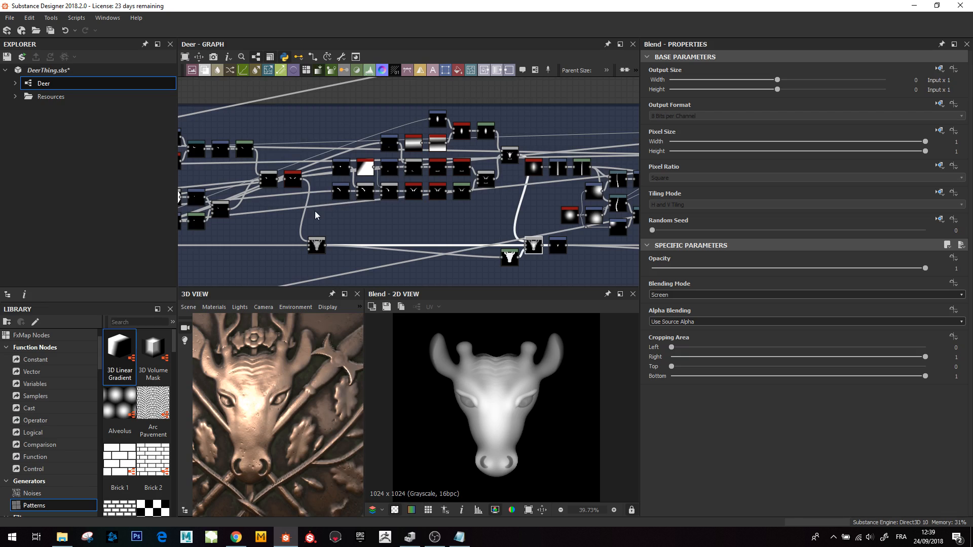
double_click(485, 180)
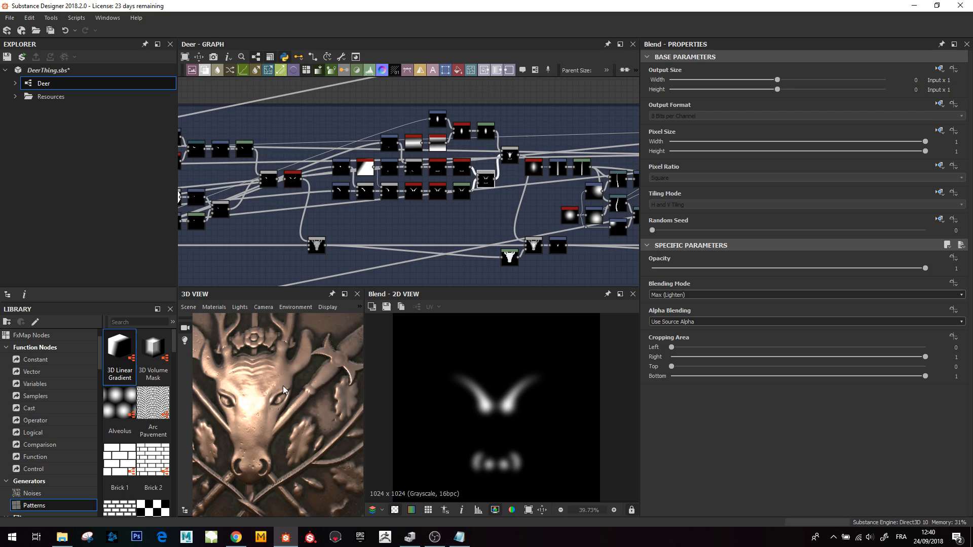
scroll(253, 420, "down", 5)
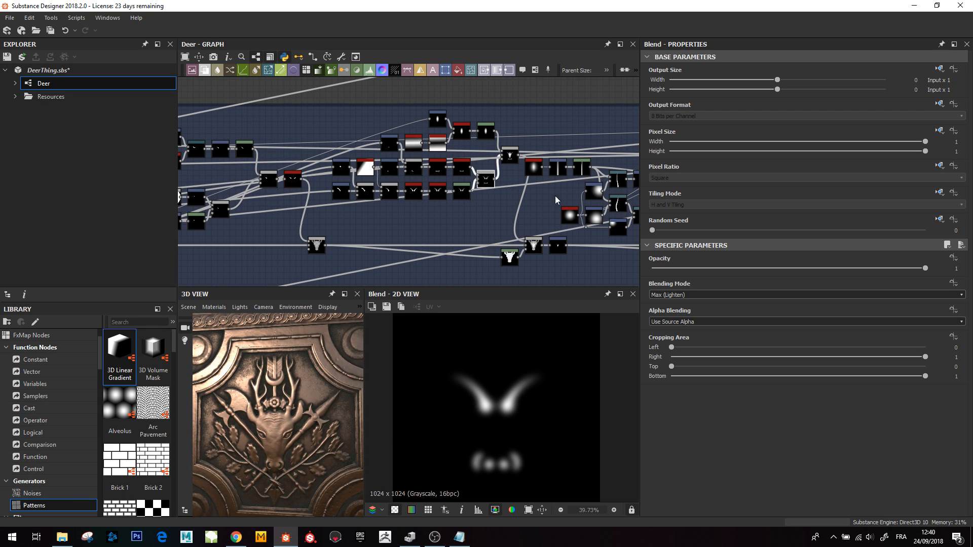
- Inspect the head's transformation, mirror and blend nodes, including the Transformation 2D that places the finished head
double_click(344, 192)
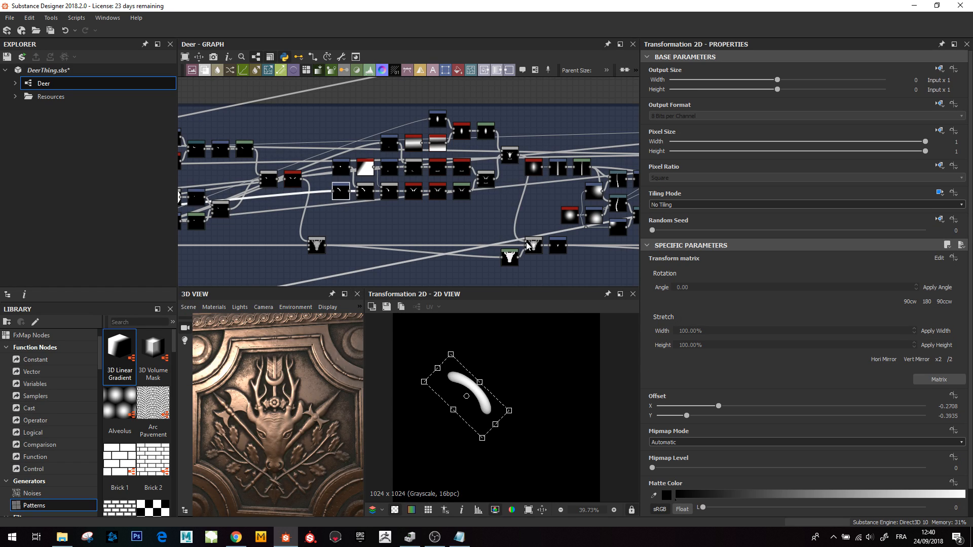
double_click(413, 195)
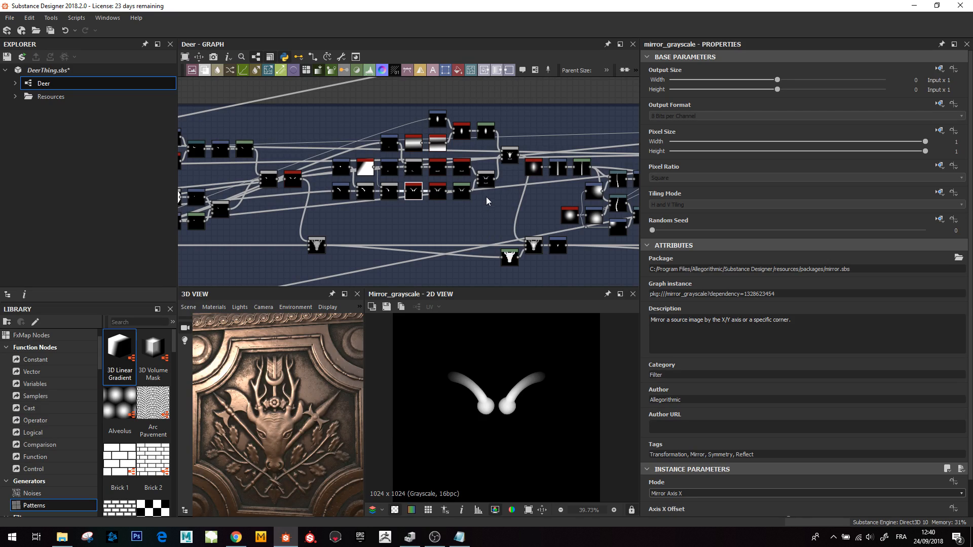
left_click(510, 155)
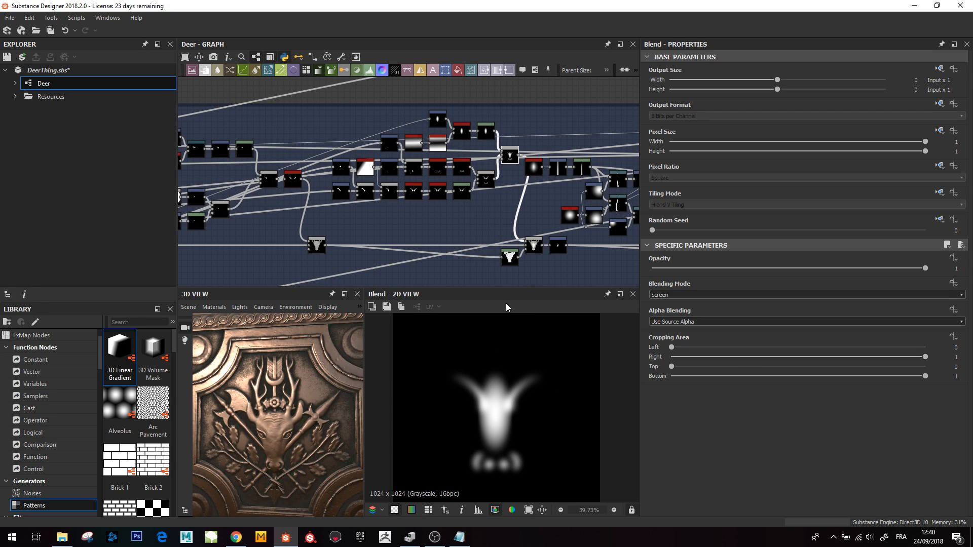
double_click(534, 248)
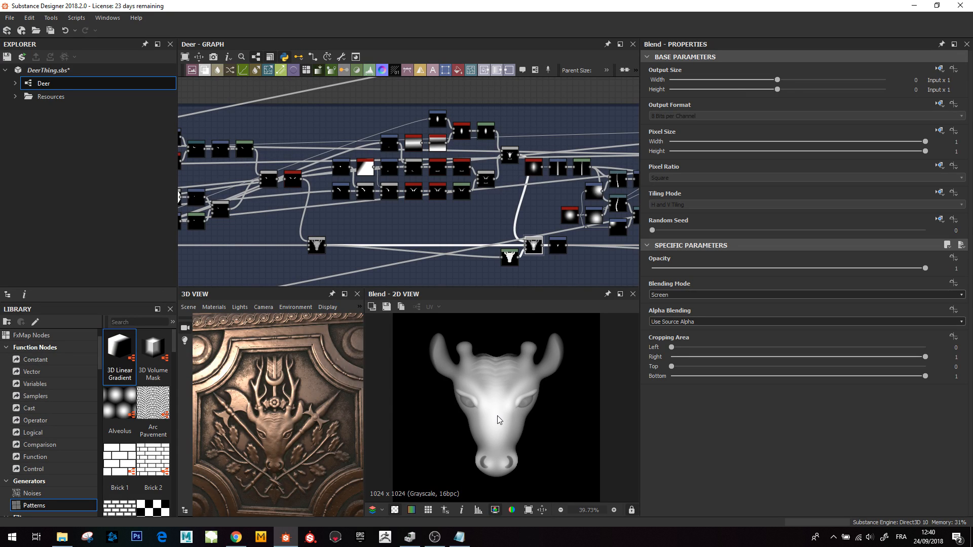
scroll(506, 435, "down", 1)
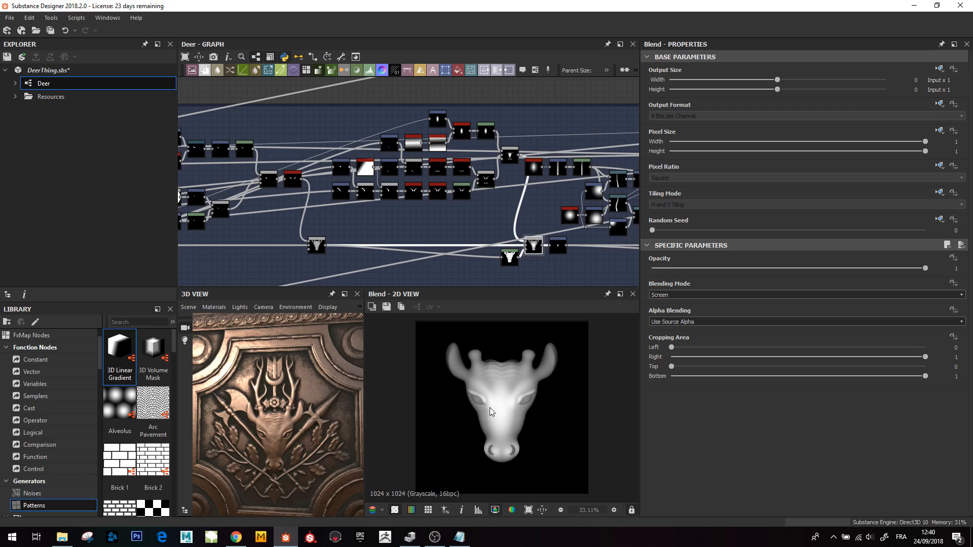
double_click(557, 246)
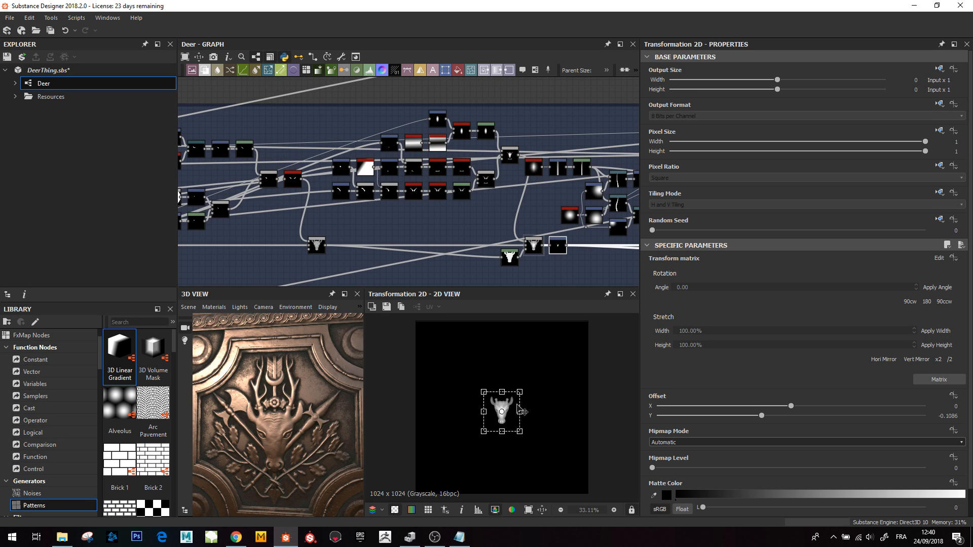
scroll(506, 421, "up", 5)
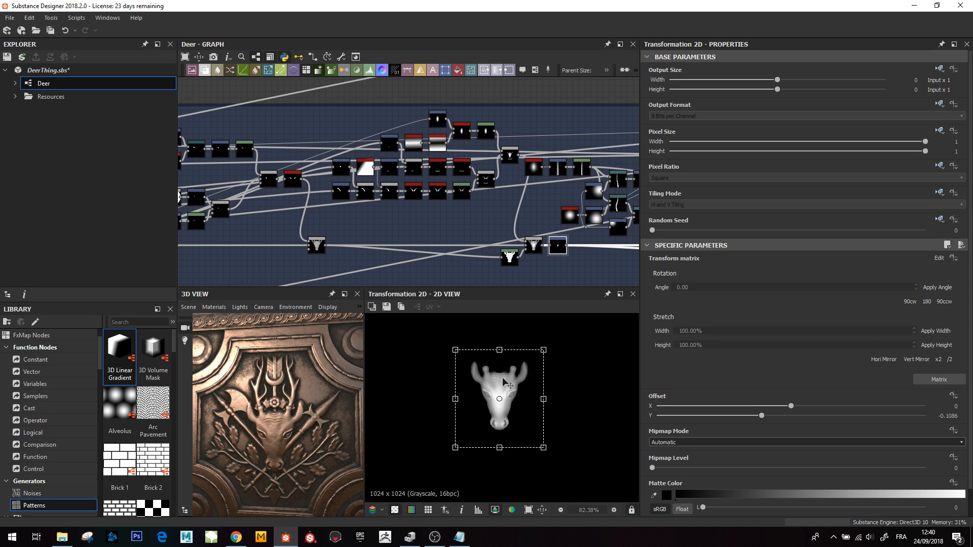
scroll(521, 258, "down", 3)
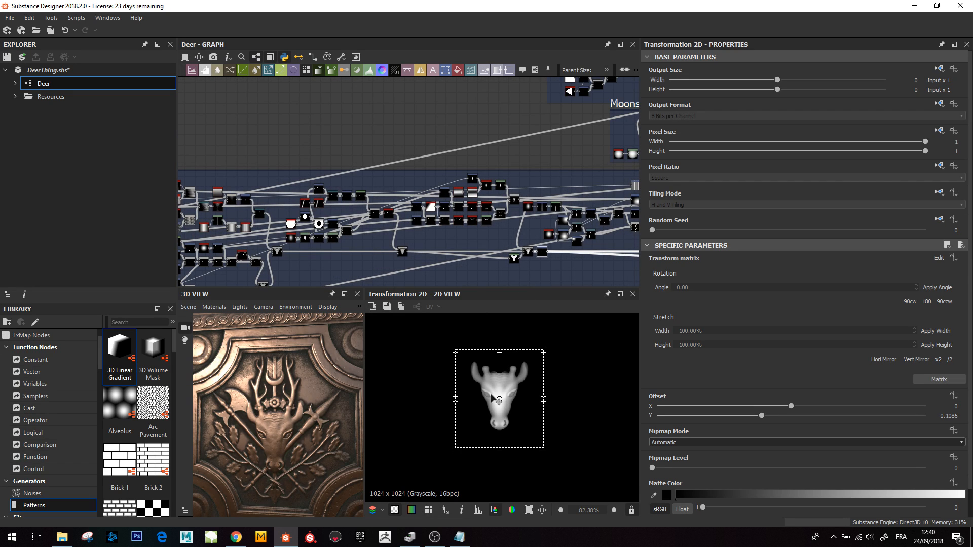
middle_click_drag(553, 212, 449, 207)
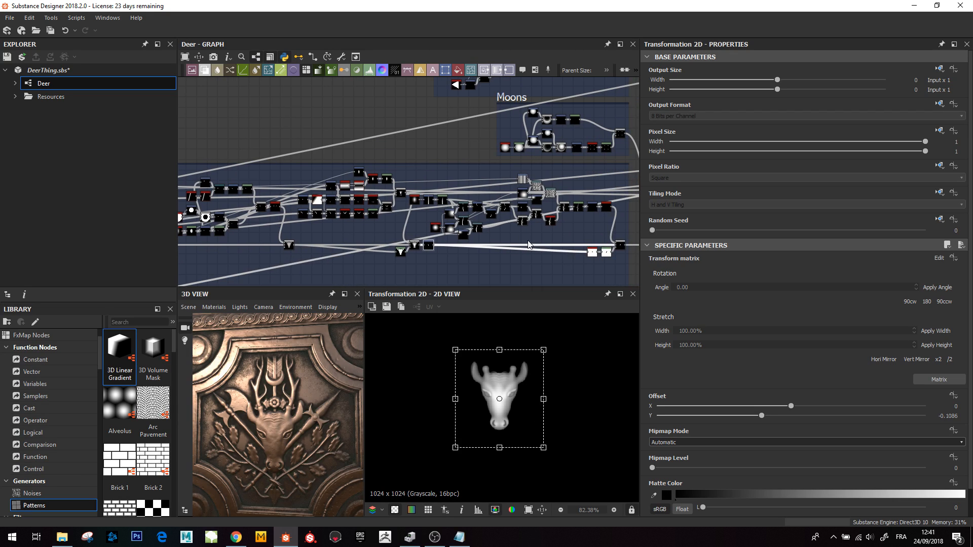
scroll(499, 234, "up", 2)
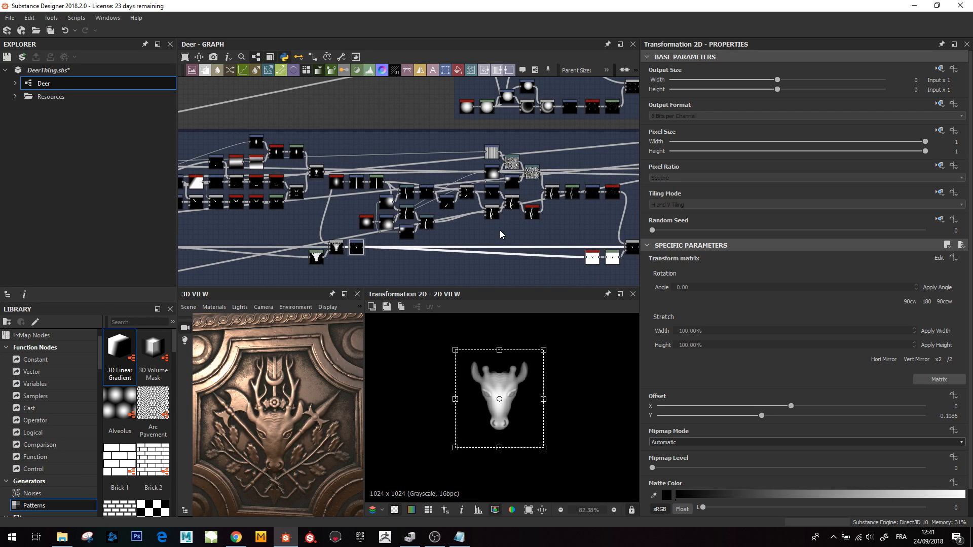
- Navigate to the antler section of the graph and preview its first Transformation 2D and Levels nodes
scroll(409, 215, "up", 2)
middle_click_drag(361, 223, 286, 206)
scroll(299, 208, "down", 3)
left_click_drag(211, 269, 253, 244)
scroll(354, 229, "up", 1)
middle_click_drag(367, 219, 410, 232)
scroll(372, 228, "up", 4)
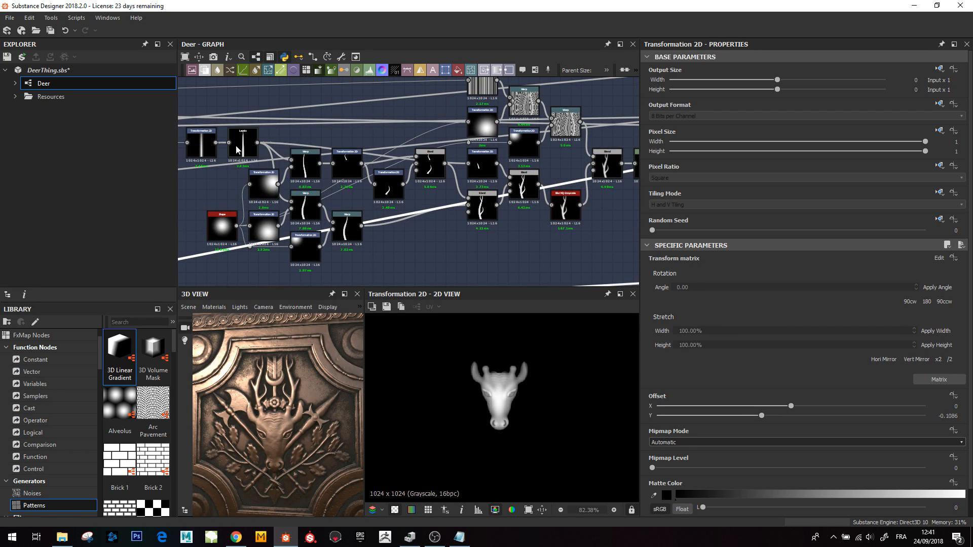
double_click(201, 152)
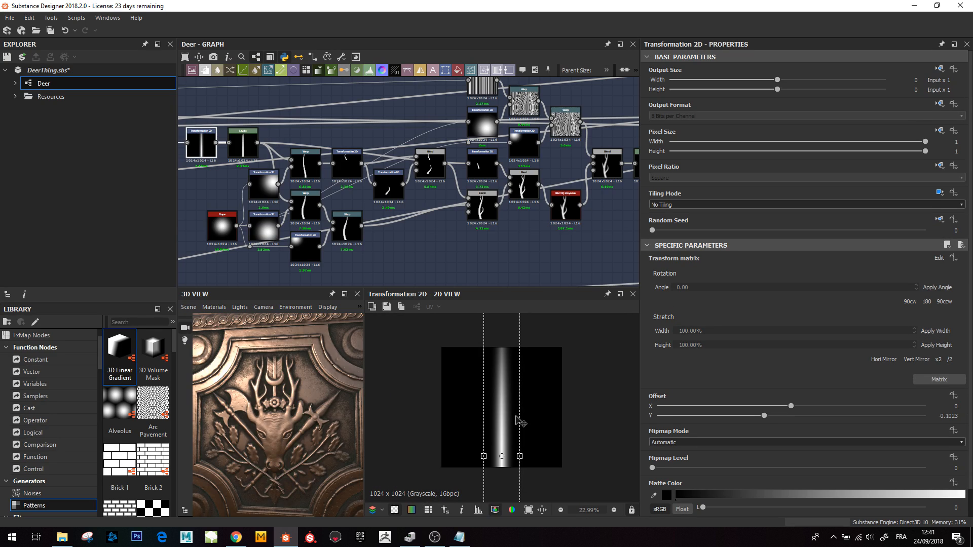
scroll(515, 425, "down", 6)
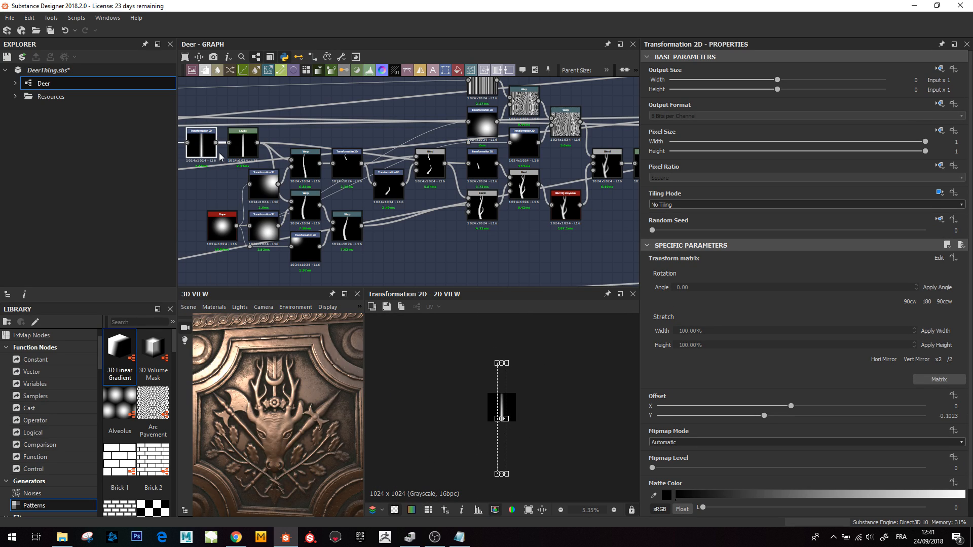
scroll(506, 410, "up", 2)
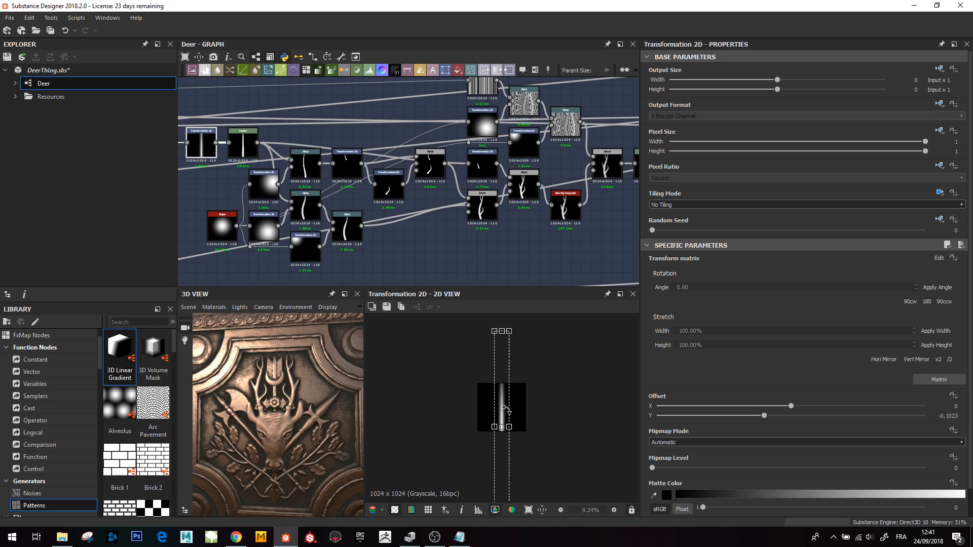
scroll(507, 413, "up", 2)
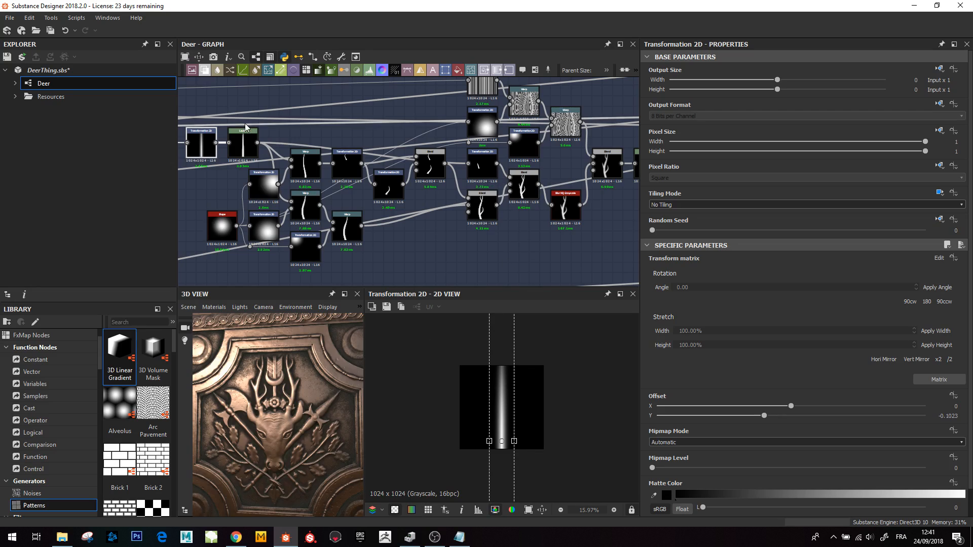
left_click(243, 145)
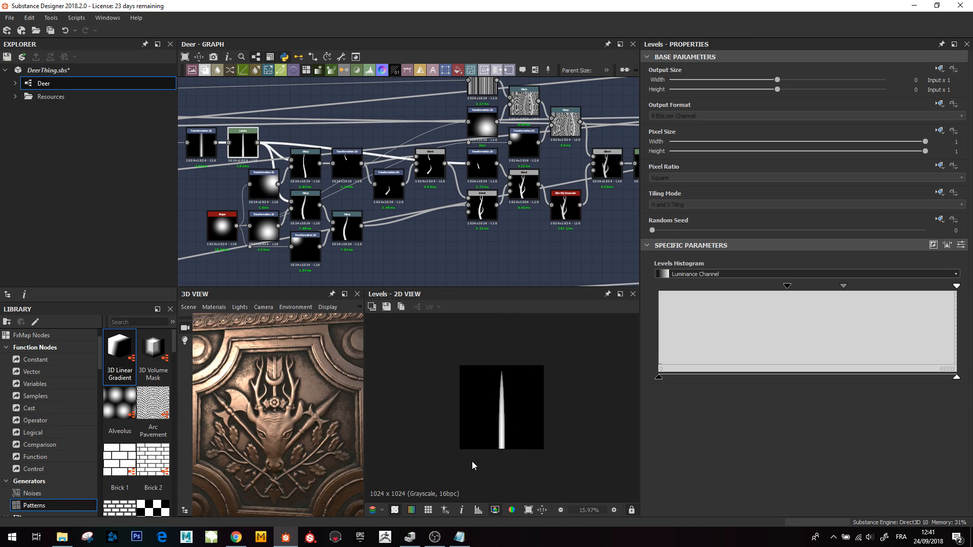
- Preview the antler branch's Warp, Transformation 2D and Blend nodes one after another
left_click(311, 171)
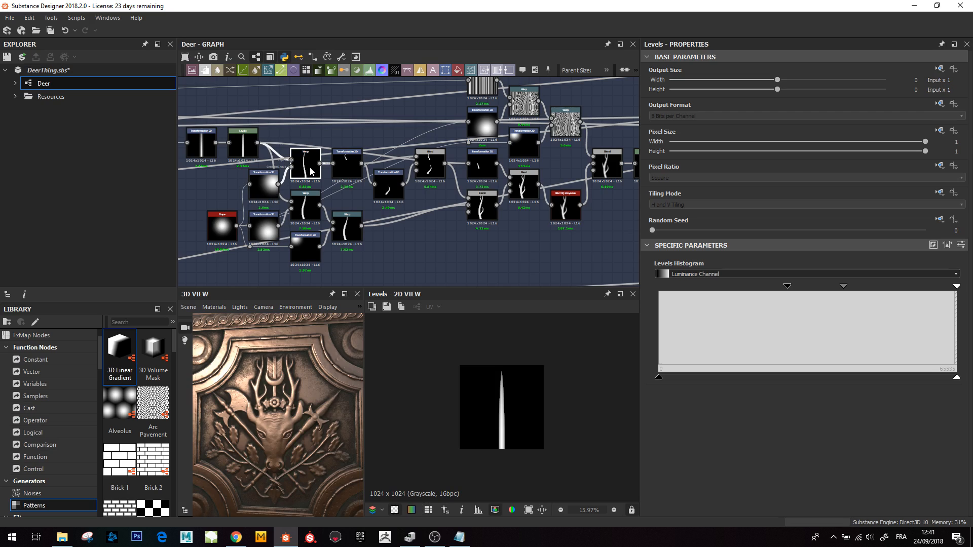
left_click(305, 205)
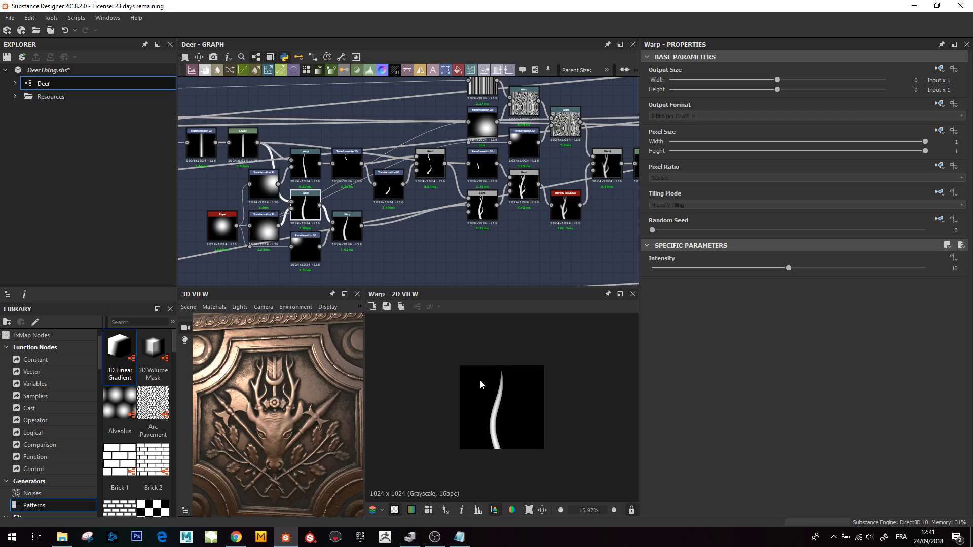
left_click(347, 163)
left_click(306, 203)
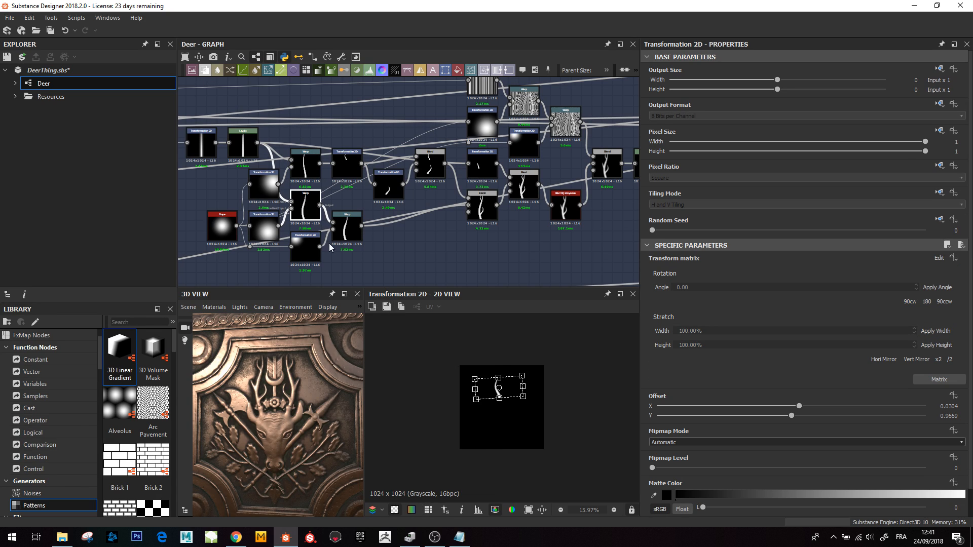
left_click(352, 232)
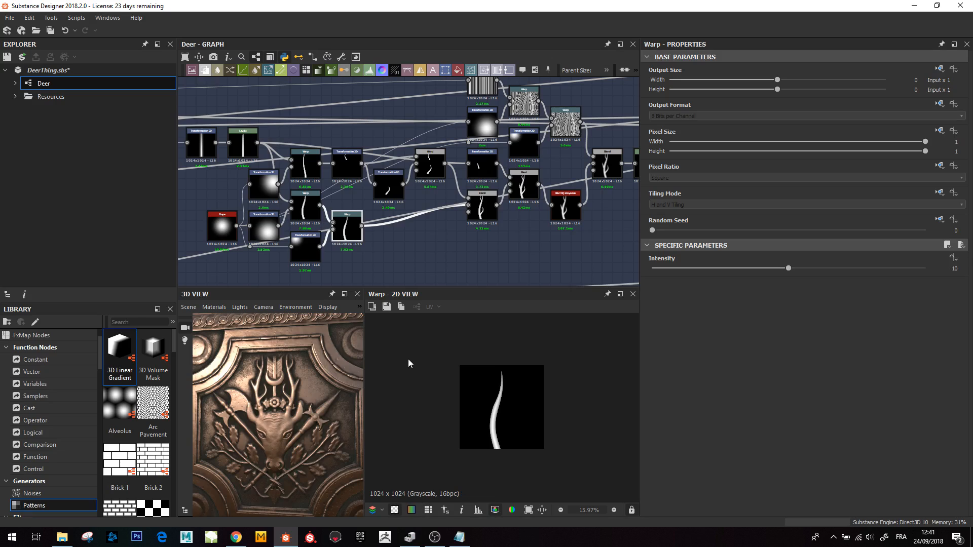
middle_click_drag(397, 184, 363, 204)
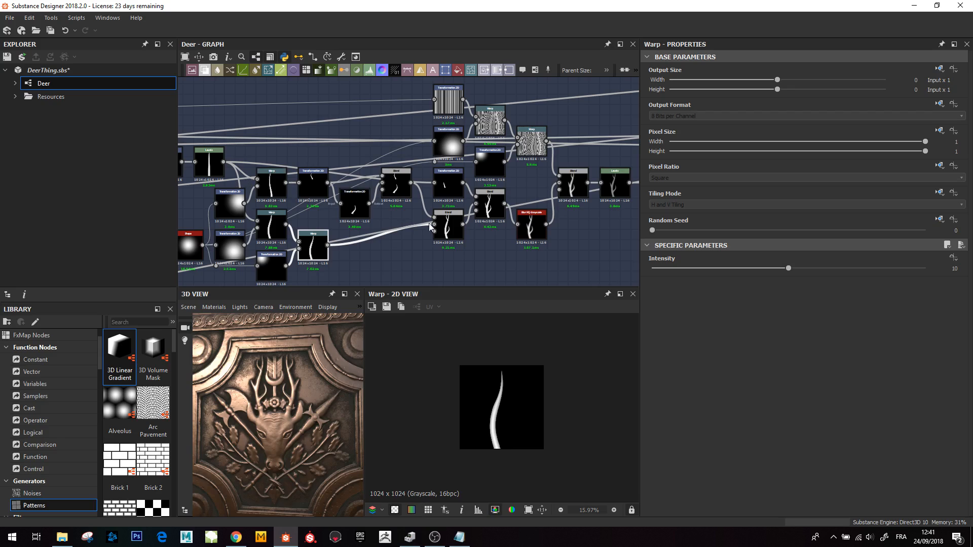
left_click(393, 182)
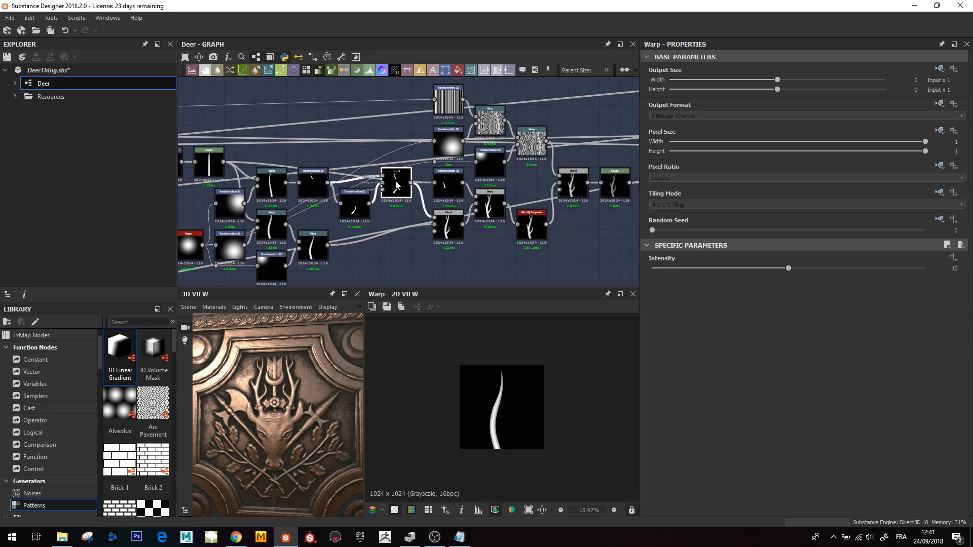
left_click(447, 236)
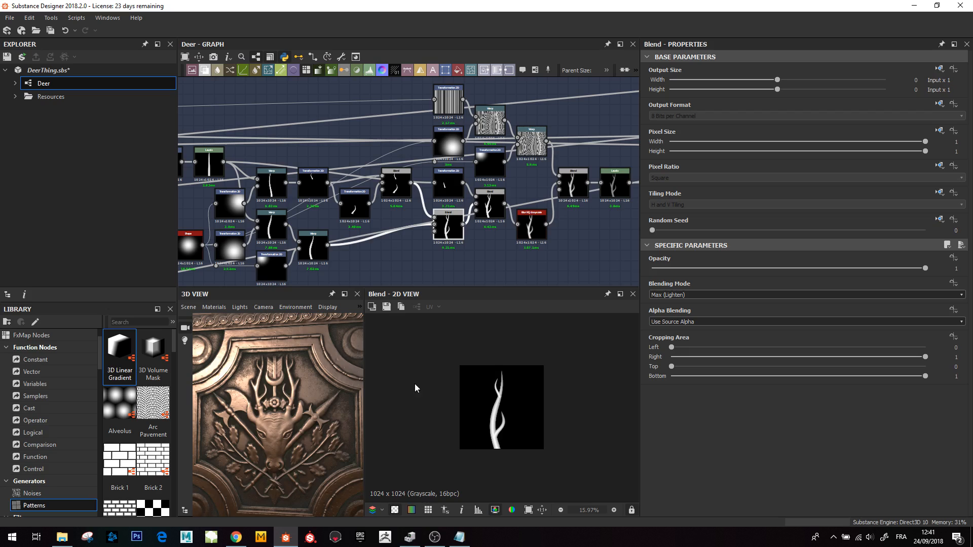
left_click(271, 191)
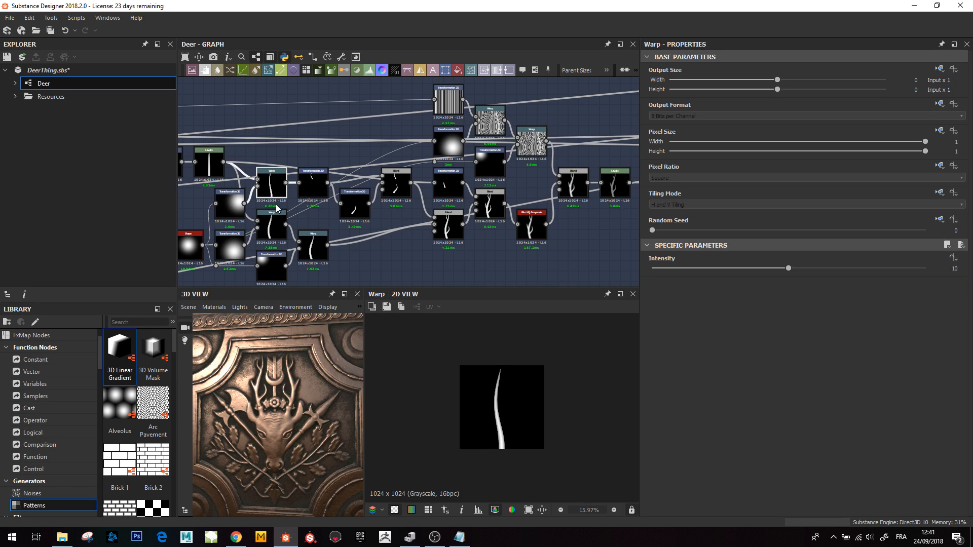
left_click(310, 187)
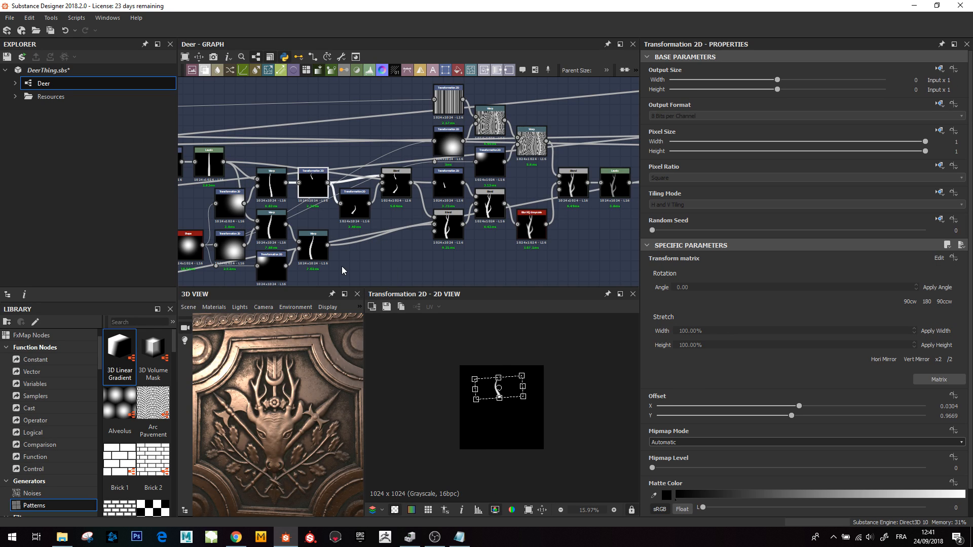
- Preview the antler branch's Transformation 2D and Blend nodes that assemble the antler tines
left_click(367, 204)
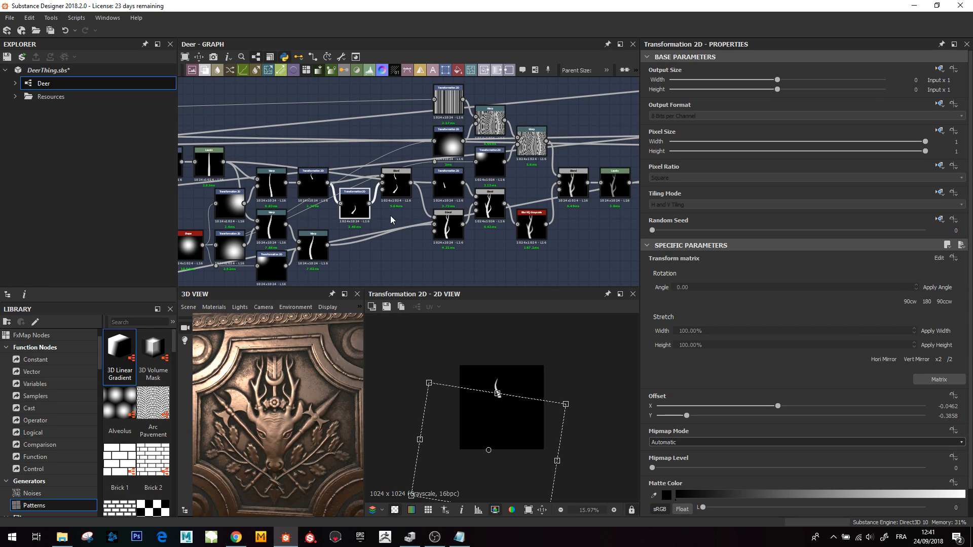
left_click(394, 185)
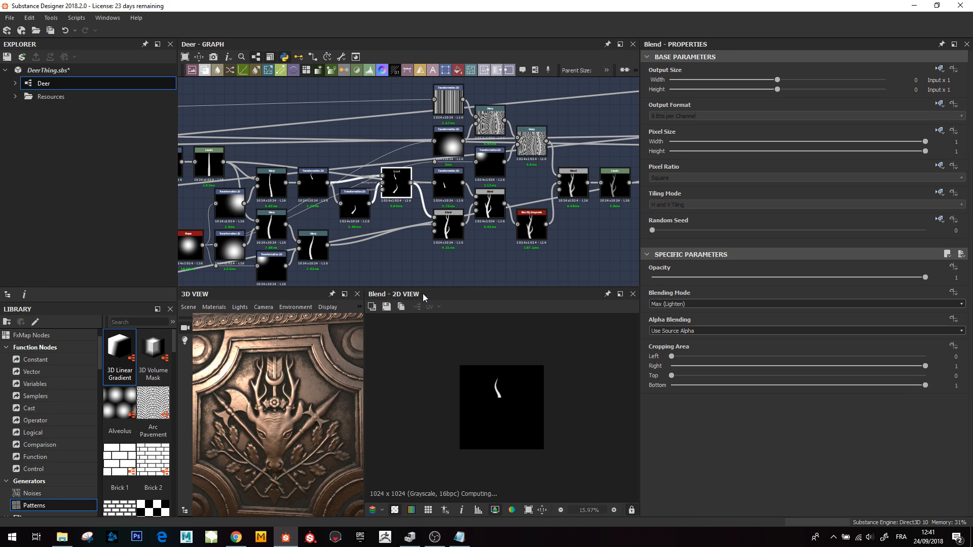
left_click(448, 226)
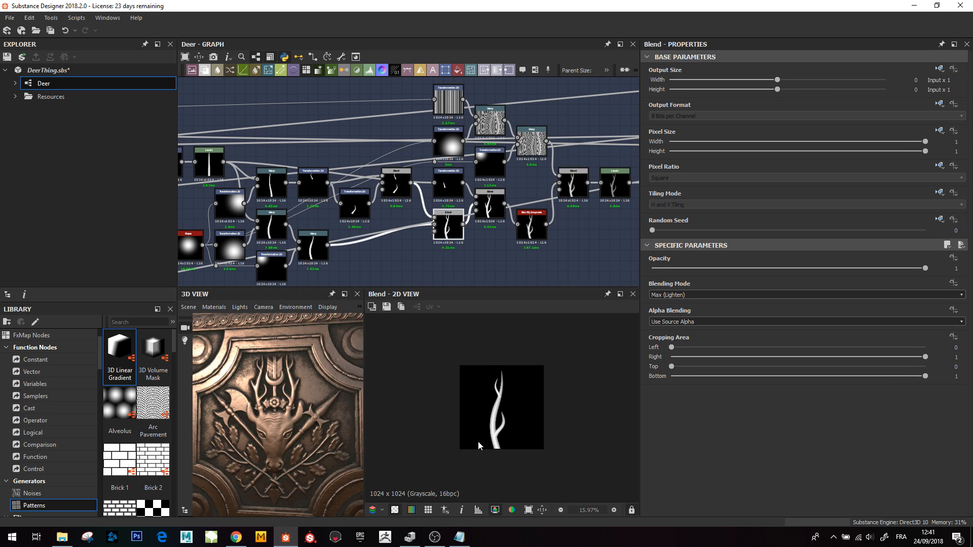
left_click(448, 187)
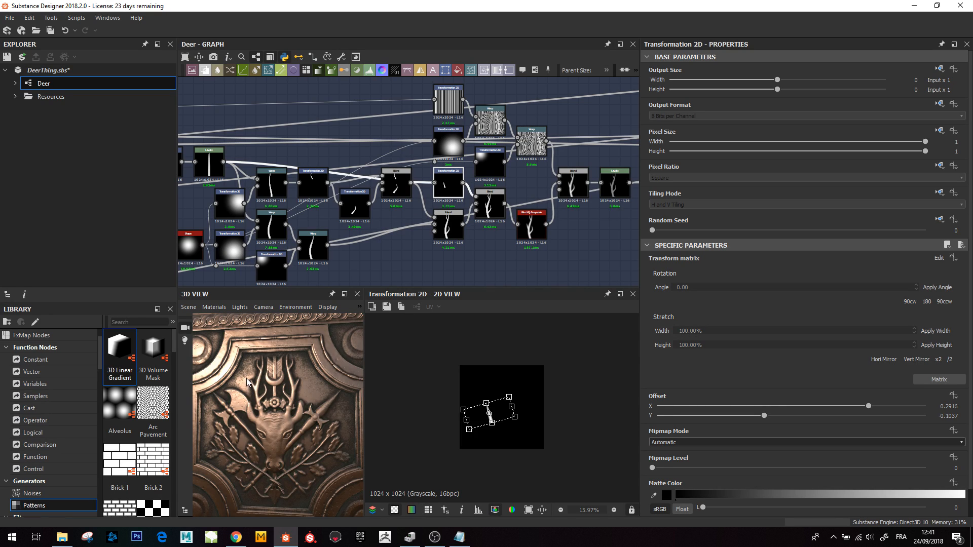
left_click(490, 205)
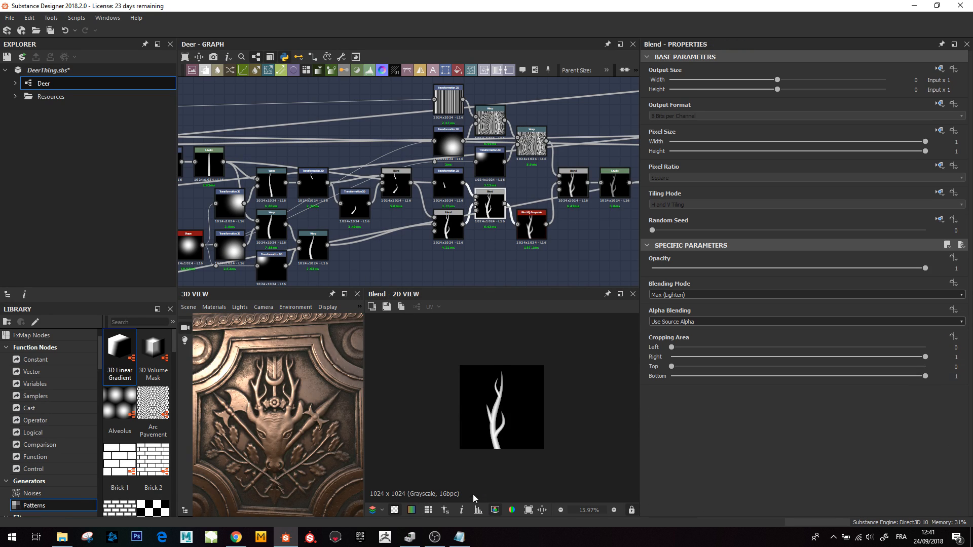
- Preview the Blur HQ Grayscale node and the Blend node that follows it
middle_click_drag(556, 232, 461, 251)
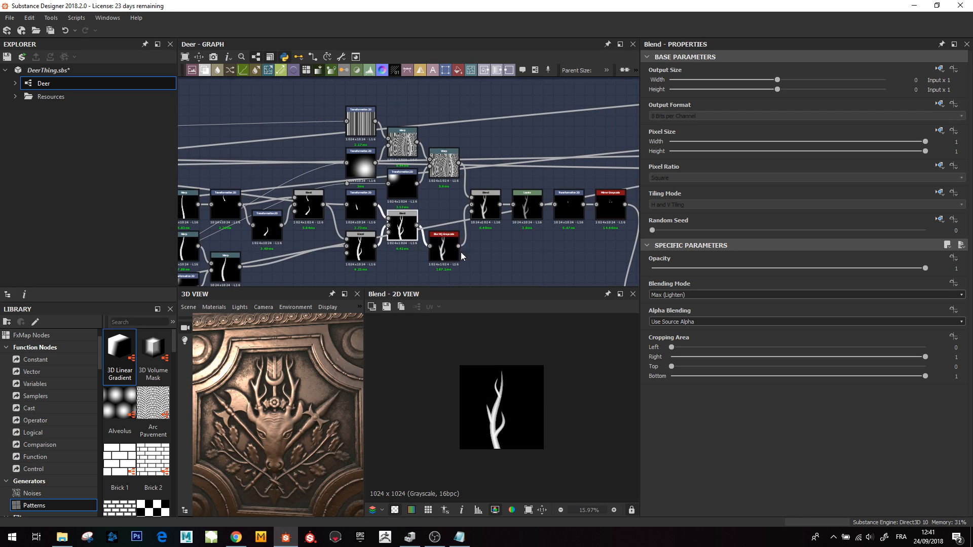
left_click(444, 247)
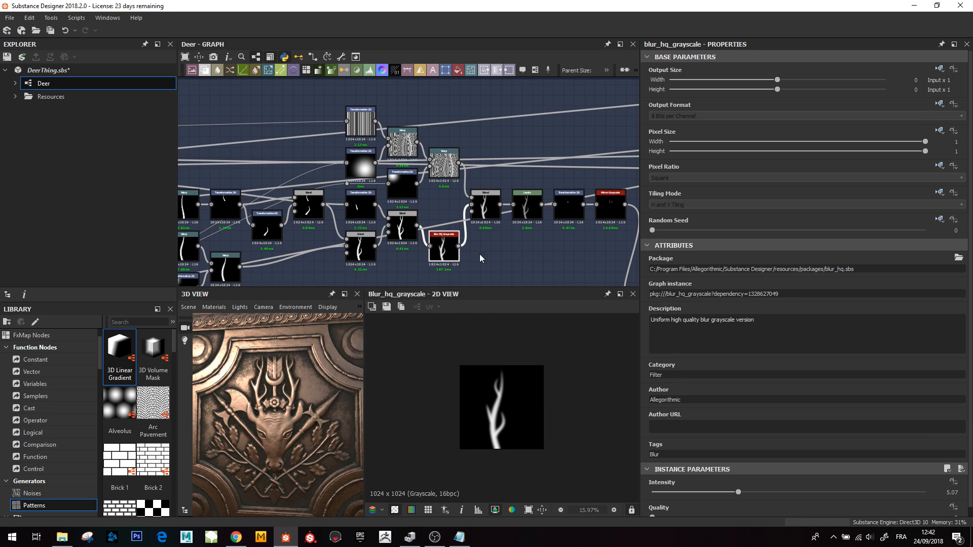
left_click(485, 205)
- Preview the striped pattern's Transformation 2D node and enlarge it in the 2D view
scroll(443, 172, "up", 3)
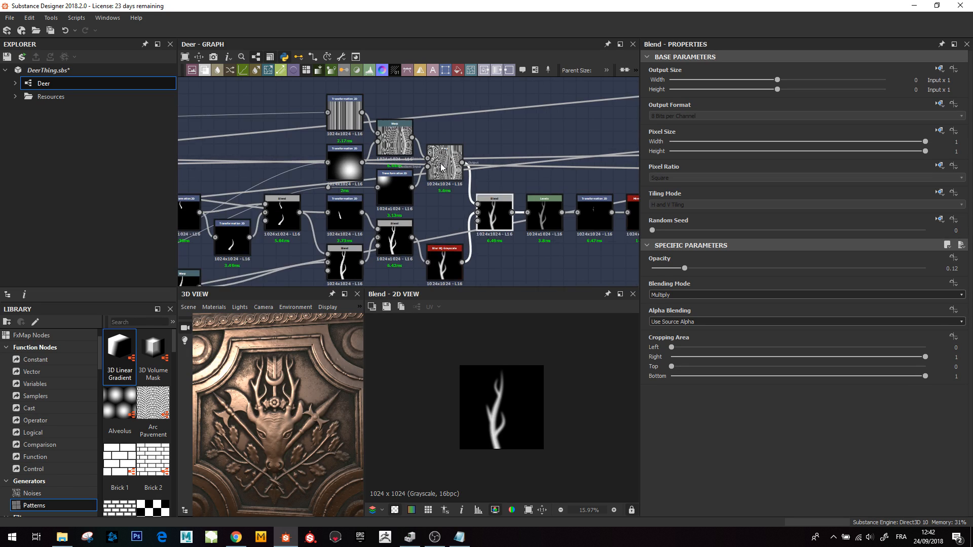
scroll(414, 209, "down", 1)
middle_click_drag(327, 198, 449, 182)
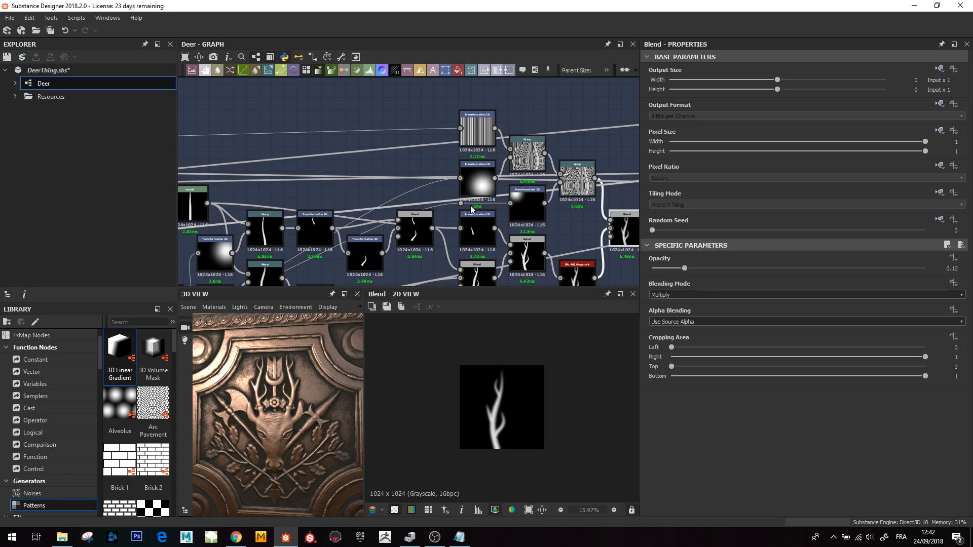
scroll(489, 197, "down", 3)
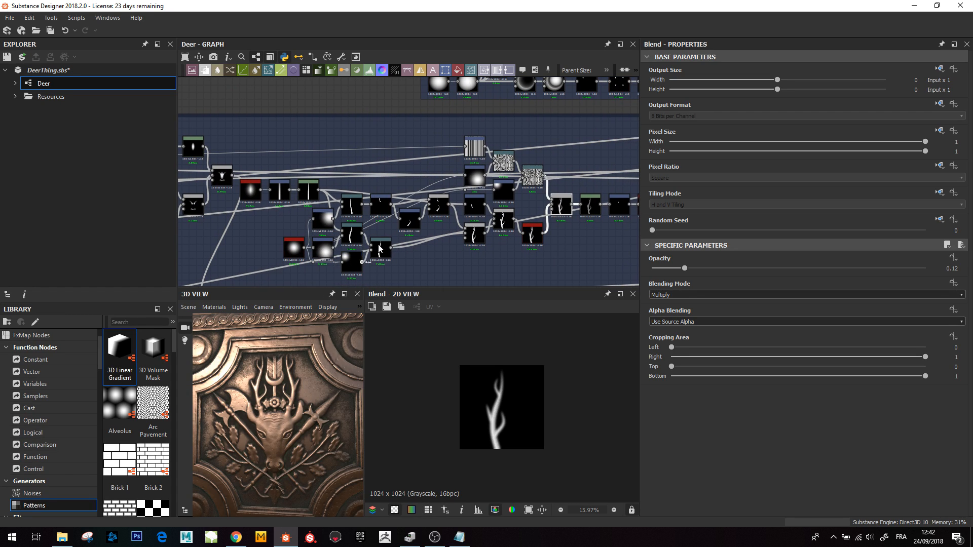
left_click_drag(324, 276, 390, 230)
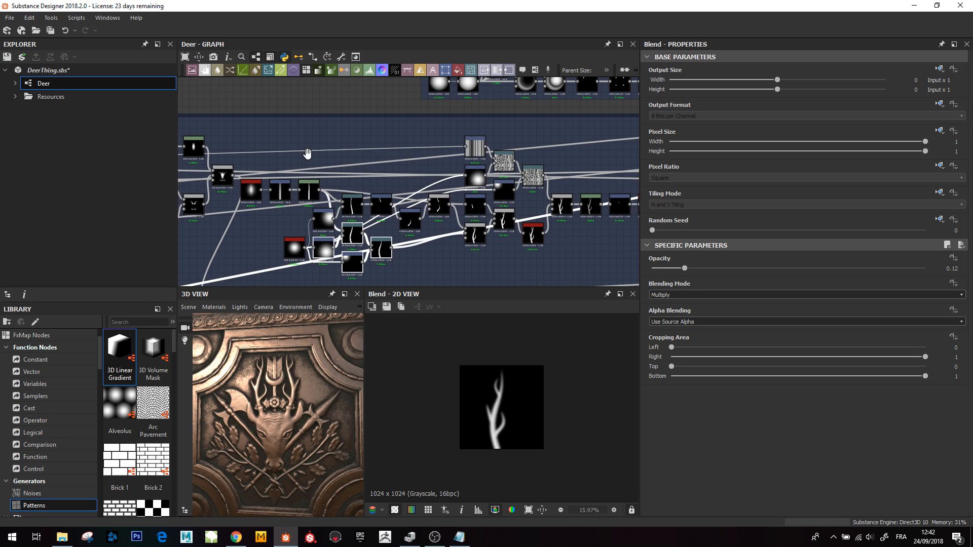
middle_click_drag(306, 154, 329, 158)
left_click(499, 157)
double_click(499, 156)
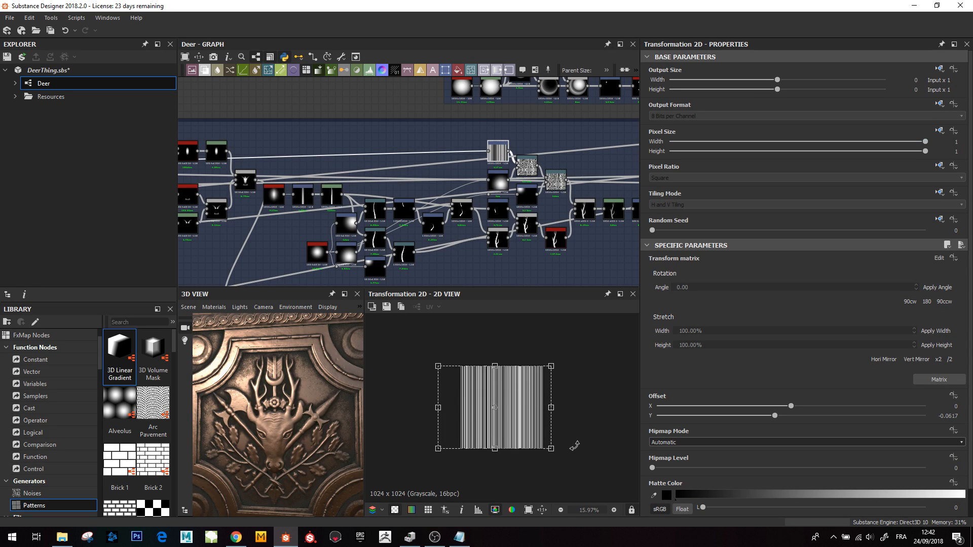
scroll(503, 417, "up", 2)
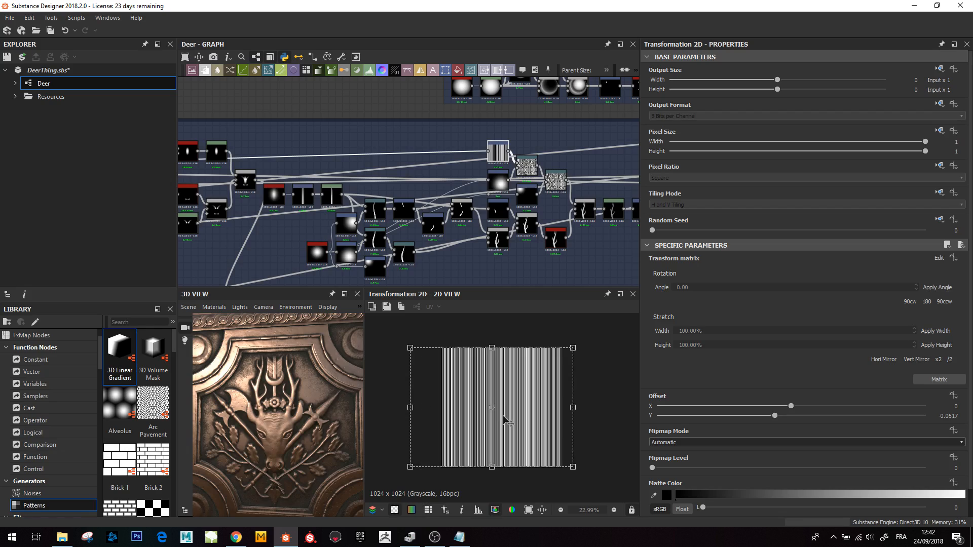
scroll(504, 417, "up", 1)
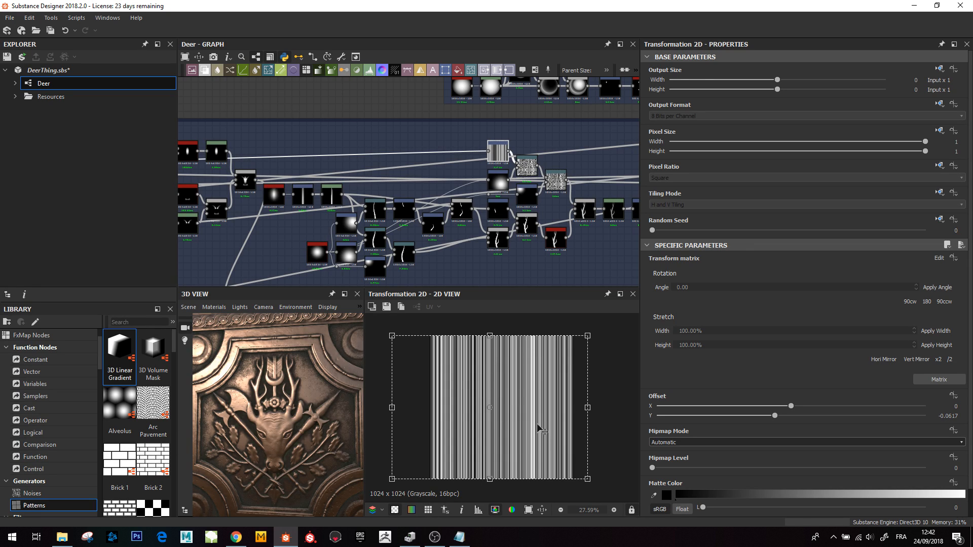
scroll(524, 164, "up", 3)
scroll(247, 415, "up", 5)
- Zoom the 3D view in on the relief's centre and widen the graph panel
mouse_move(247, 415)
middle_mouse_down()
mouse_move(245, 401)
mouse_move(253, 404)
middle_mouse_up()
left_click_drag(253, 405, 236, 424)
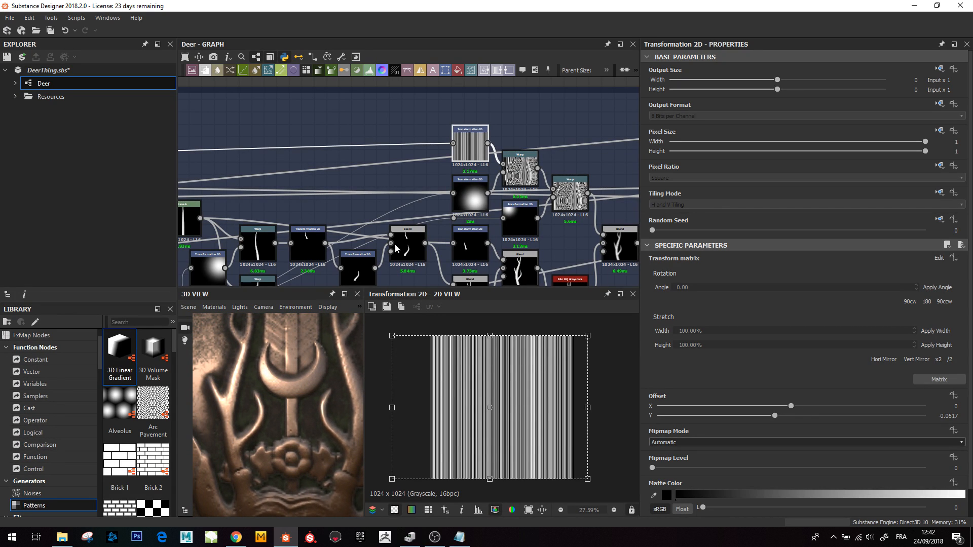
left_click_drag(640, 96, 753, 104)
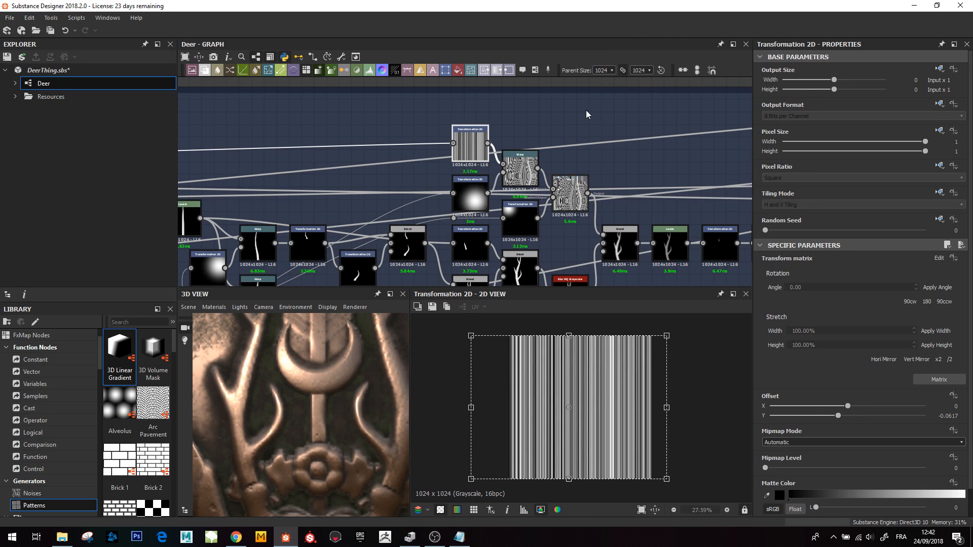
- Preview the Blend node that multiplies the stripe pattern onto the antler, zooming into it in the 2D view
scroll(304, 389, "down", 4)
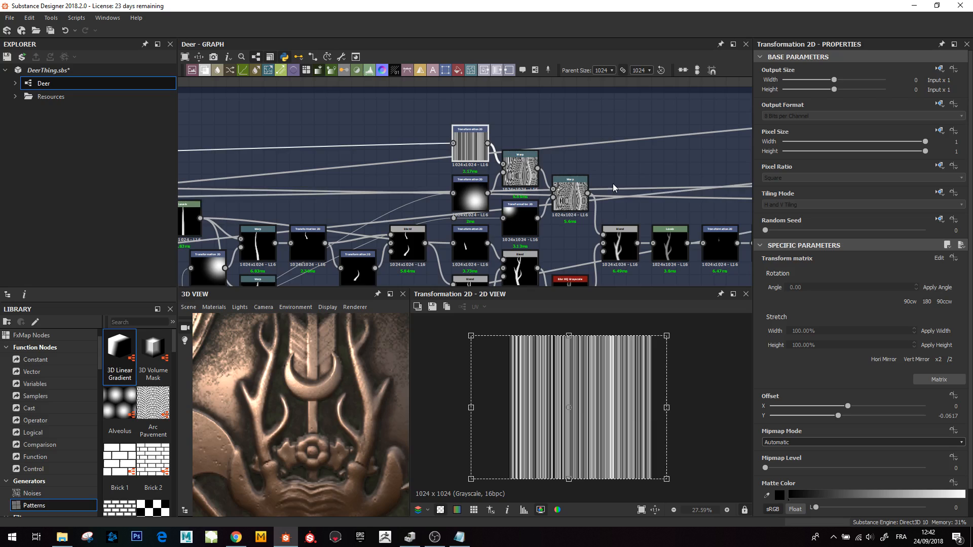
middle_click_drag(615, 187, 513, 175)
left_click(517, 238)
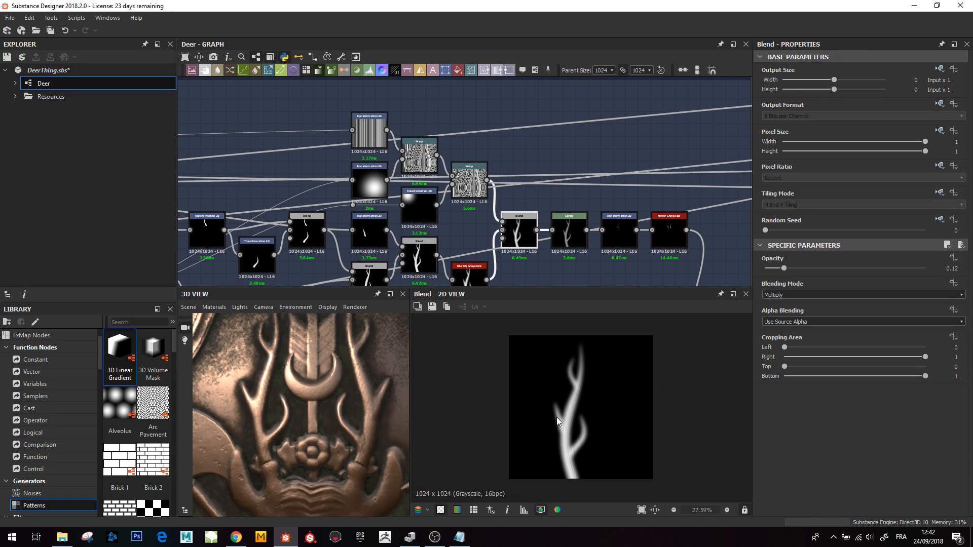
scroll(554, 480, "up", 1)
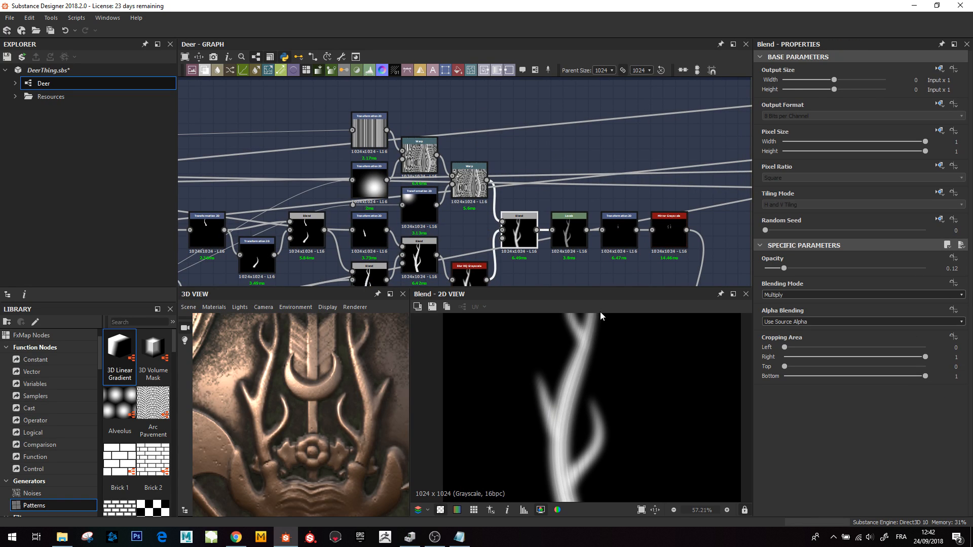
scroll(546, 459, "up", 1)
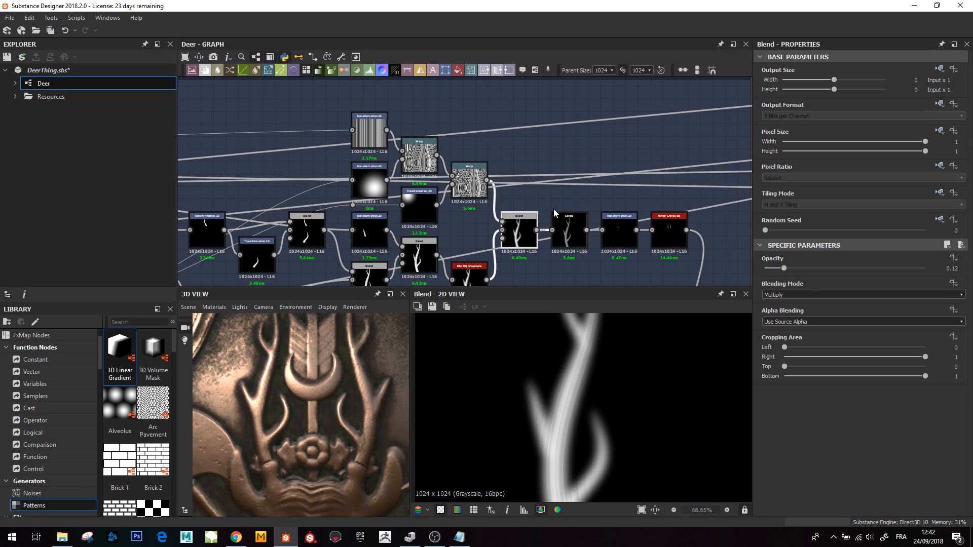
scroll(563, 214, "down", 1)
middle_click_drag(564, 214, 426, 164)
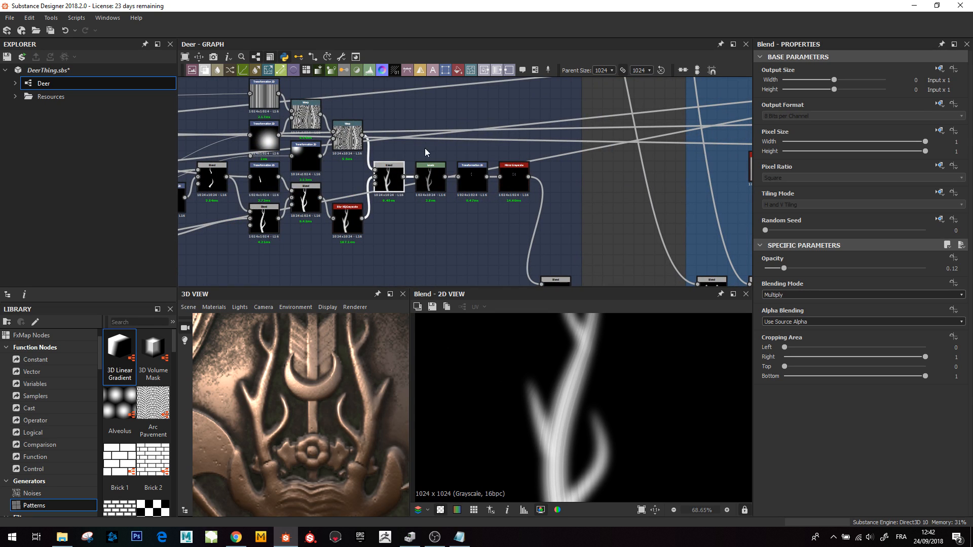
- Preview the antler's Levels, Transformation 2D and Mirror Grayscale nodes in turn
left_click(429, 186)
scroll(554, 393, "down", 2)
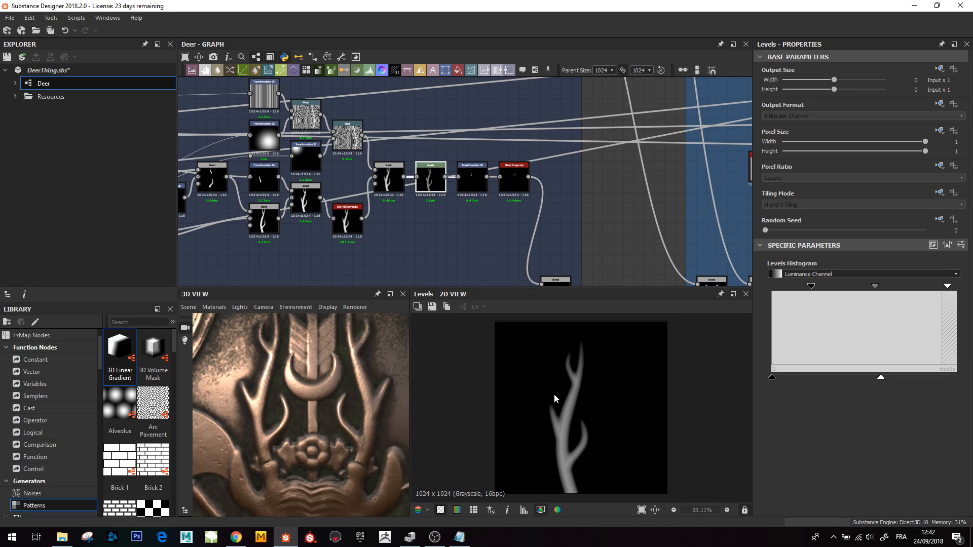
left_click(472, 173)
left_click(513, 172)
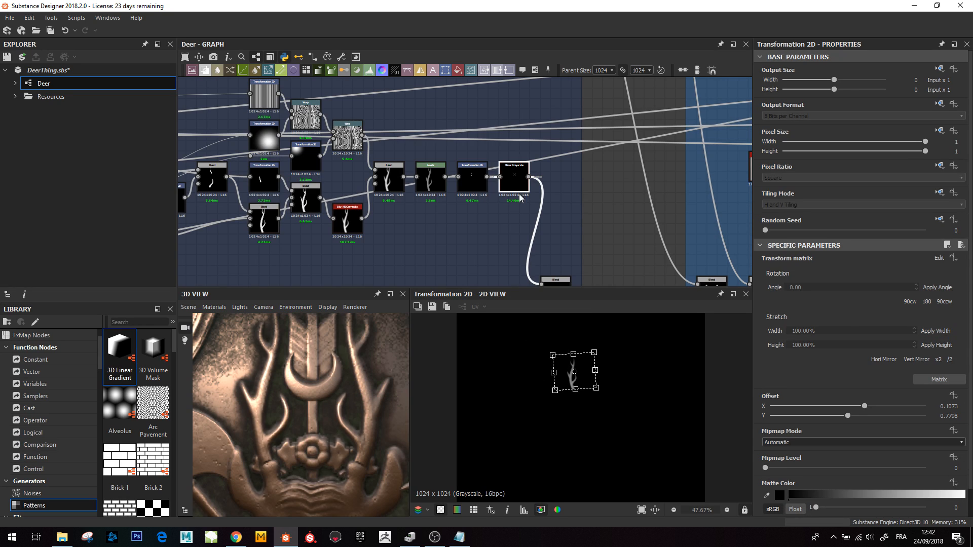
middle_click_drag(519, 192, 406, 129)
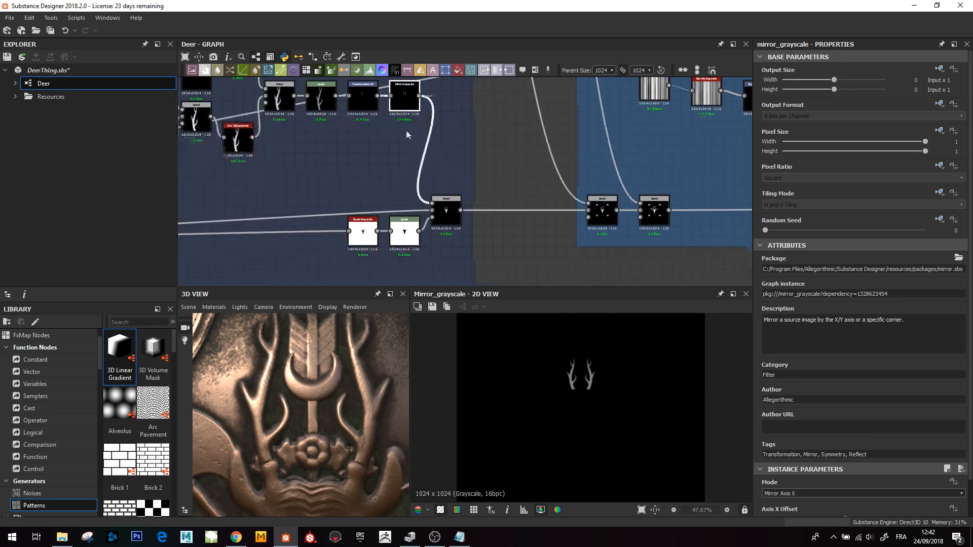
- Preview the Blend node that combines the mirrored antlers with the deer head
left_click(447, 218)
scroll(604, 394, "up", 5)
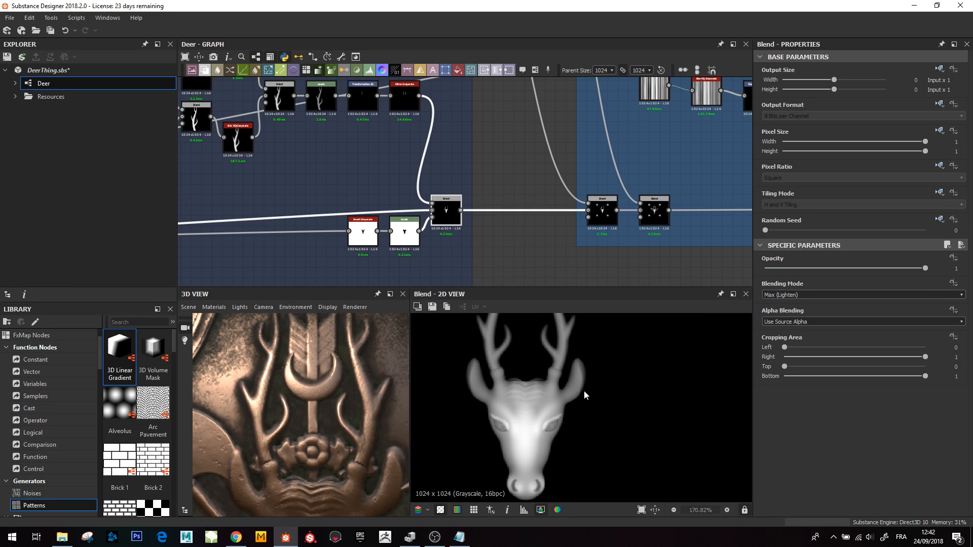
scroll(598, 421, "down", 2)
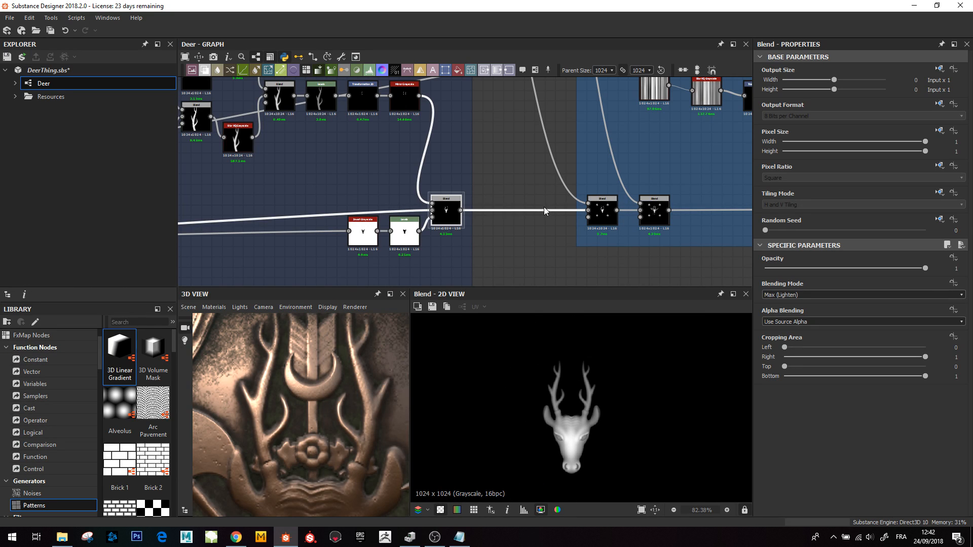
- Zoom out and browse the graph's overall layout, including the Moons and Center frames
scroll(536, 147, "down", 4)
middle_click_drag(503, 150, 518, 281)
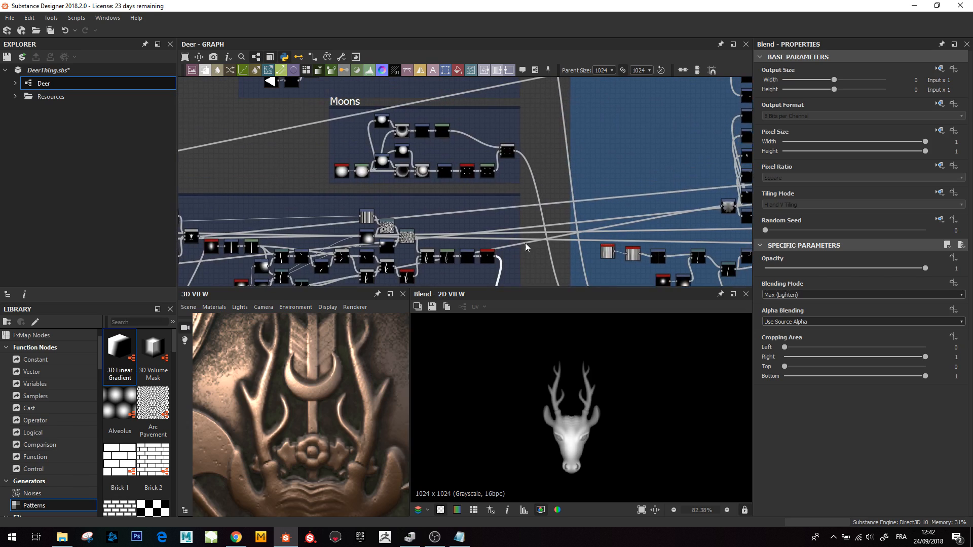
middle_click_drag(527, 245, 494, 162)
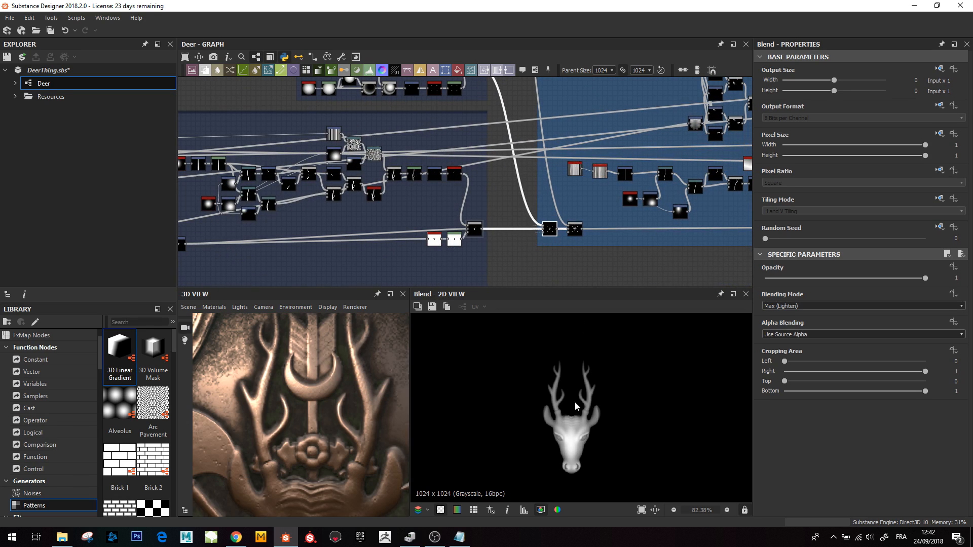
scroll(574, 406, "down", 2)
scroll(583, 411, "up", 2)
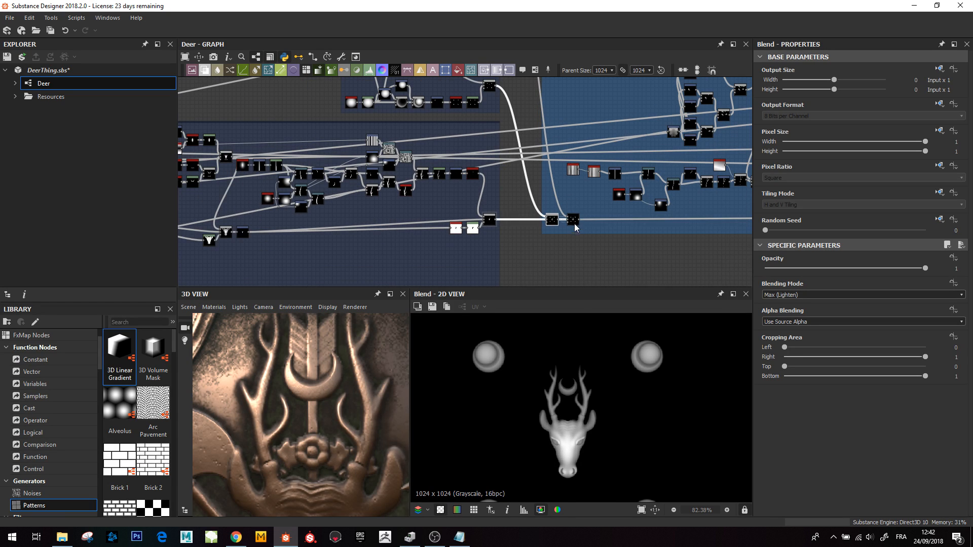
scroll(619, 435, "down", 1)
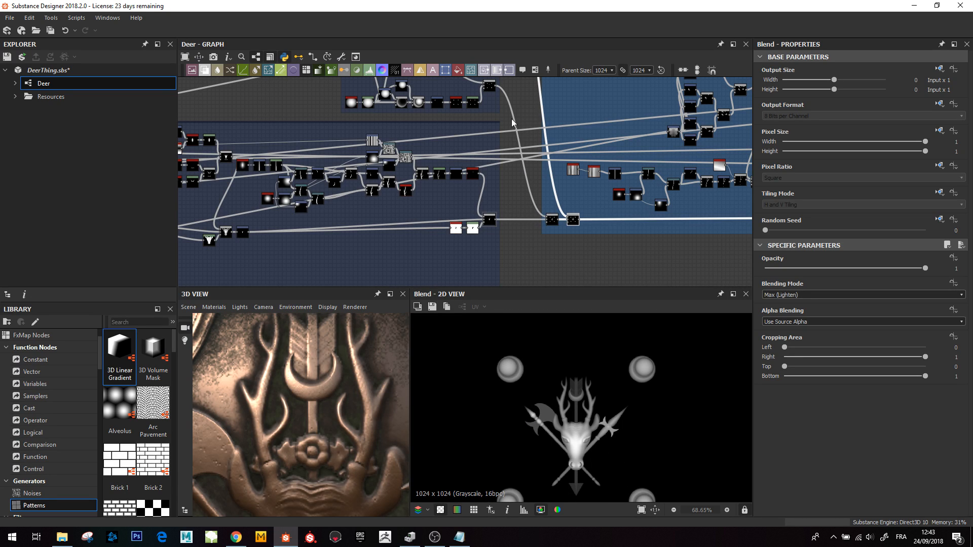
middle_click_drag(545, 205, 610, 340)
scroll(530, 156, "down", 3)
middle_click_drag(523, 174, 537, 228)
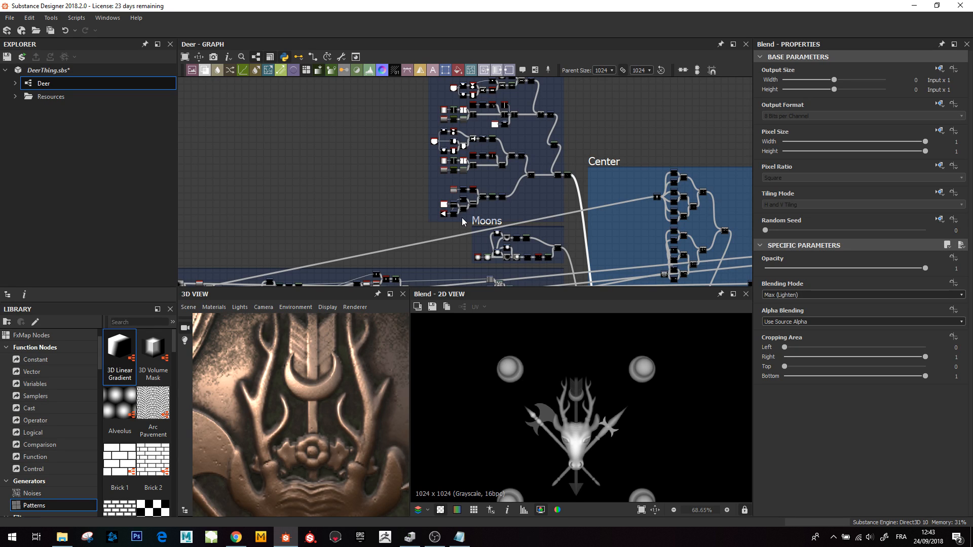
middle_click_drag(473, 224, 482, 281)
- Zoom into the Center frame's nodes and preview its Curve node and curve settings
scroll(504, 172, "up", 3)
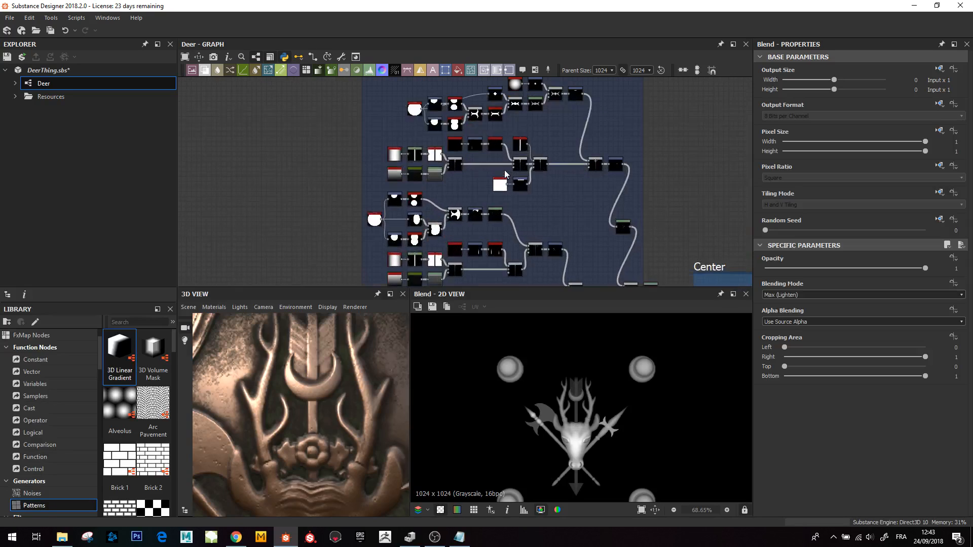
scroll(504, 172, "up", 5)
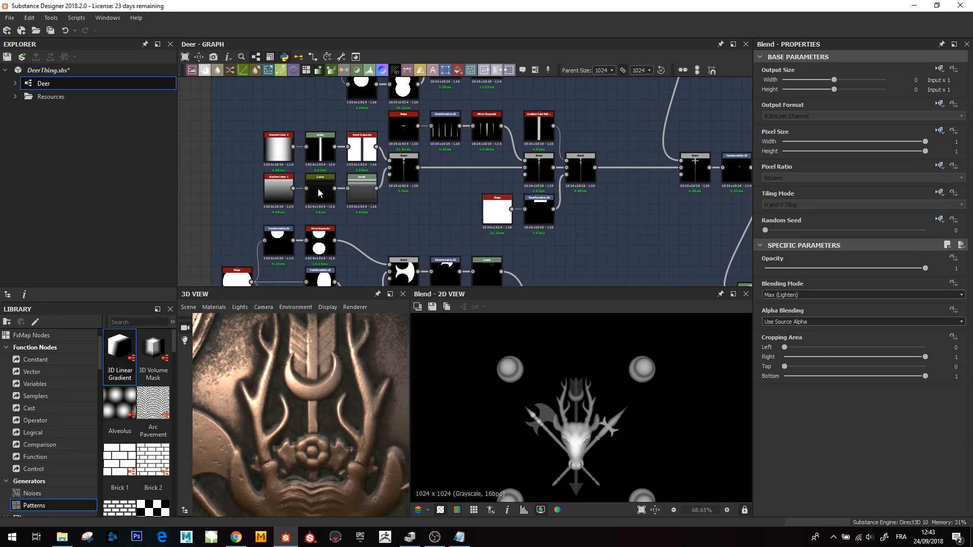
double_click(320, 190)
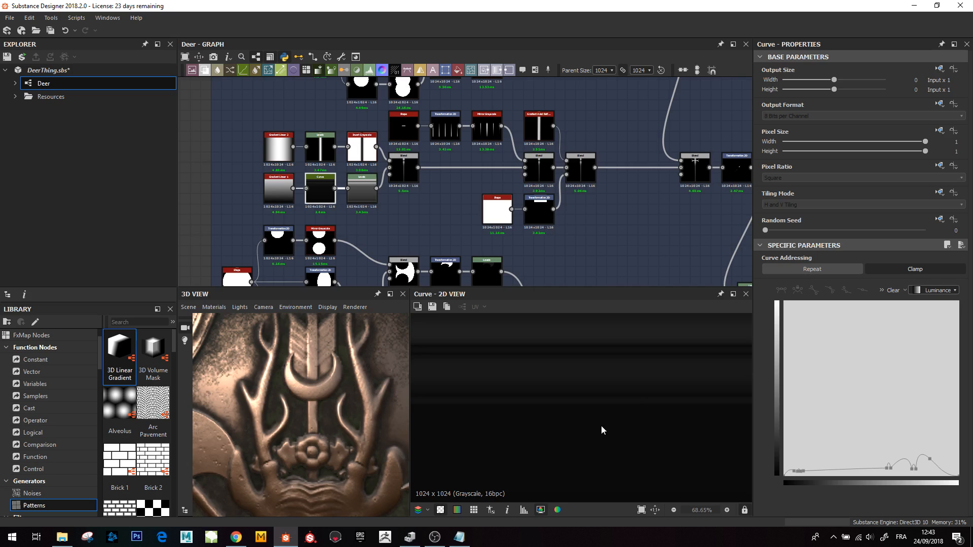
scroll(602, 431, "down", 1)
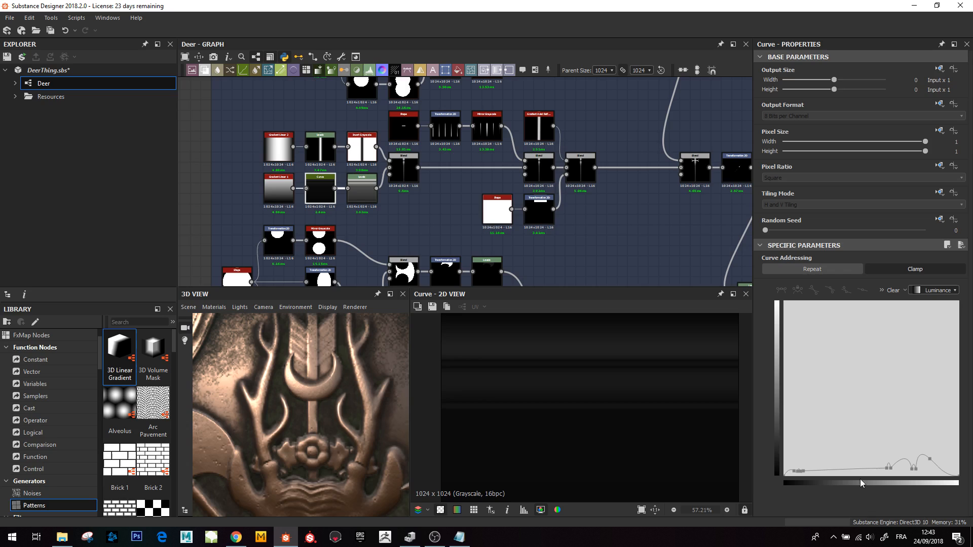
- Preview the Center frame's Blend, Gradient Linear, Levels, Invert Grayscale and Blend nodes that build the spear shaft
double_click(404, 170)
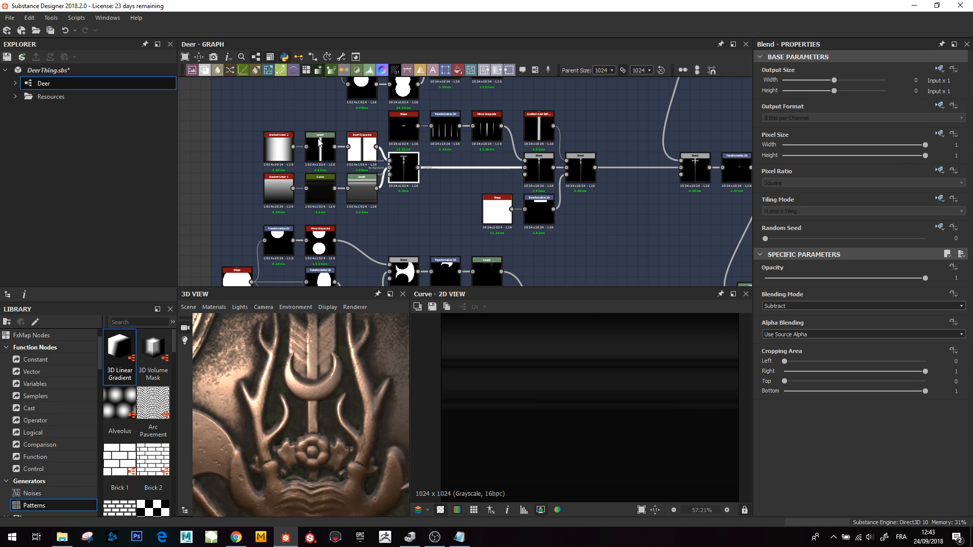
scroll(322, 201, "up", 2)
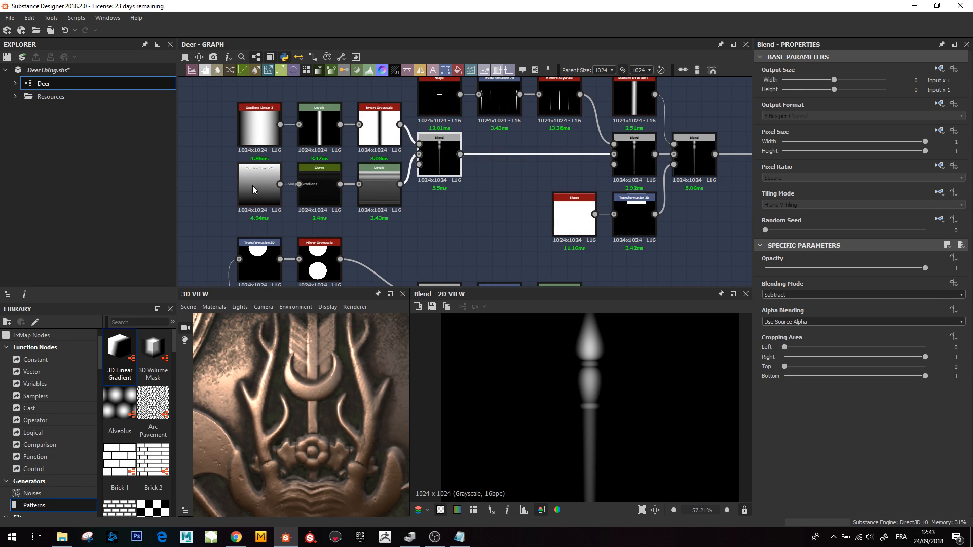
left_click(252, 185)
left_click(398, 195)
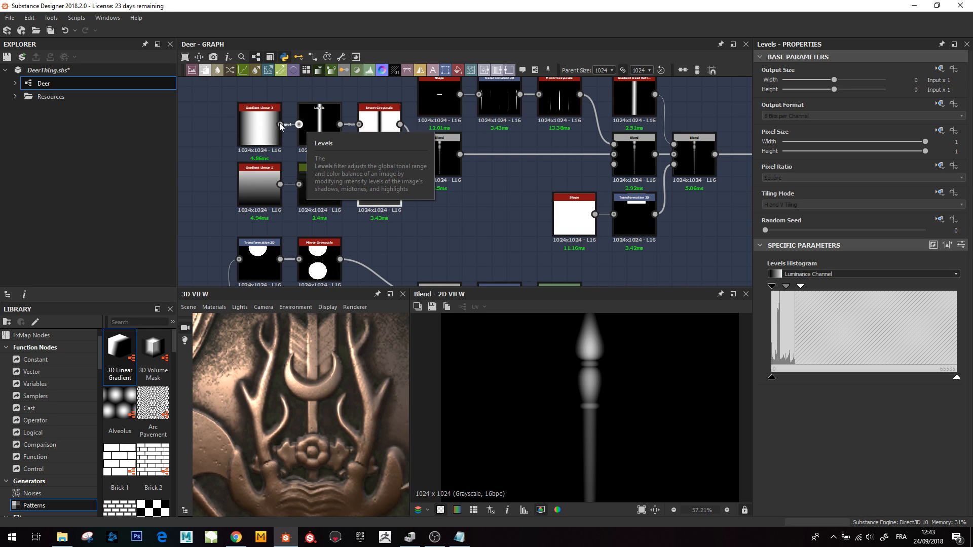
left_click(376, 137)
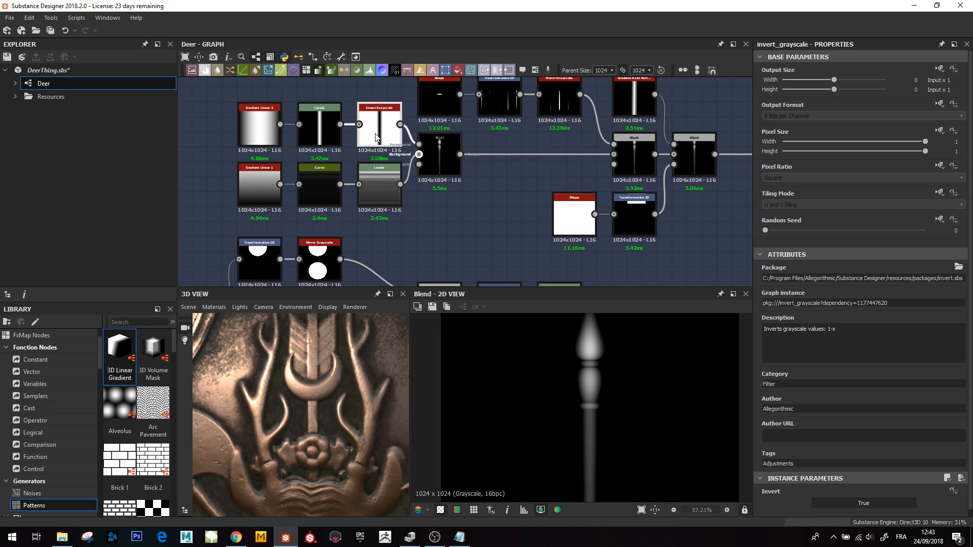
left_click(441, 155)
- Examine the spear shaft preview and the relief in the 3D view at different zoom levels
scroll(607, 412, "down", 3)
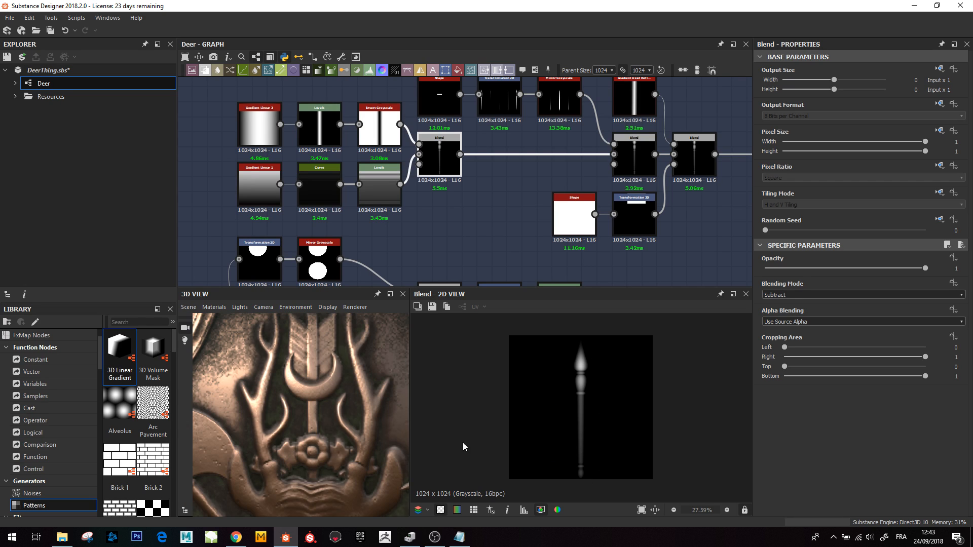
scroll(366, 428, "down", 10)
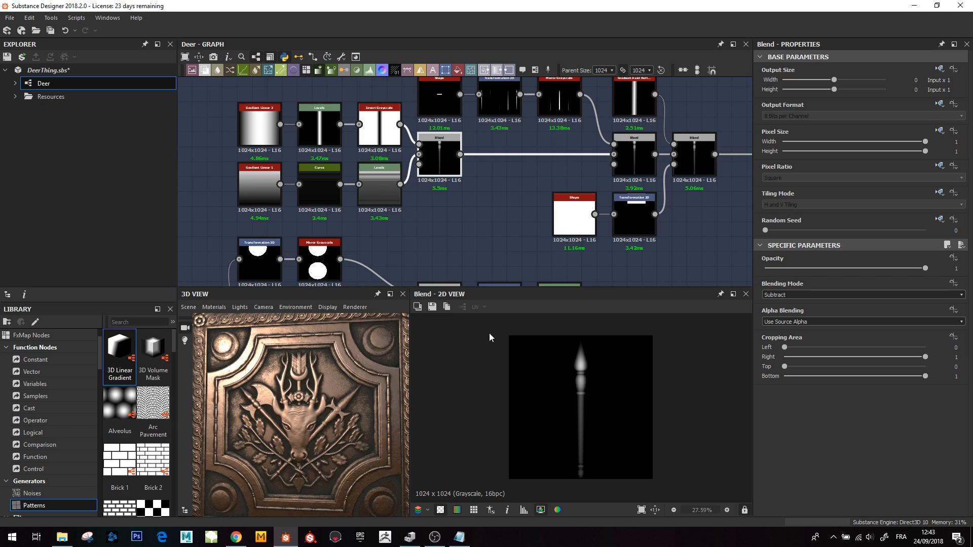
scroll(363, 392, "up", 5)
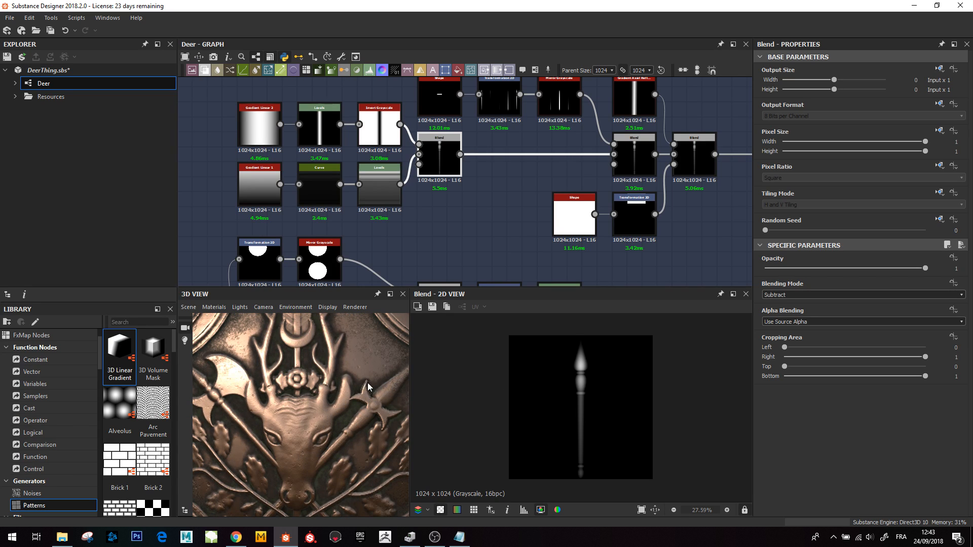
scroll(436, 317, "down", 1)
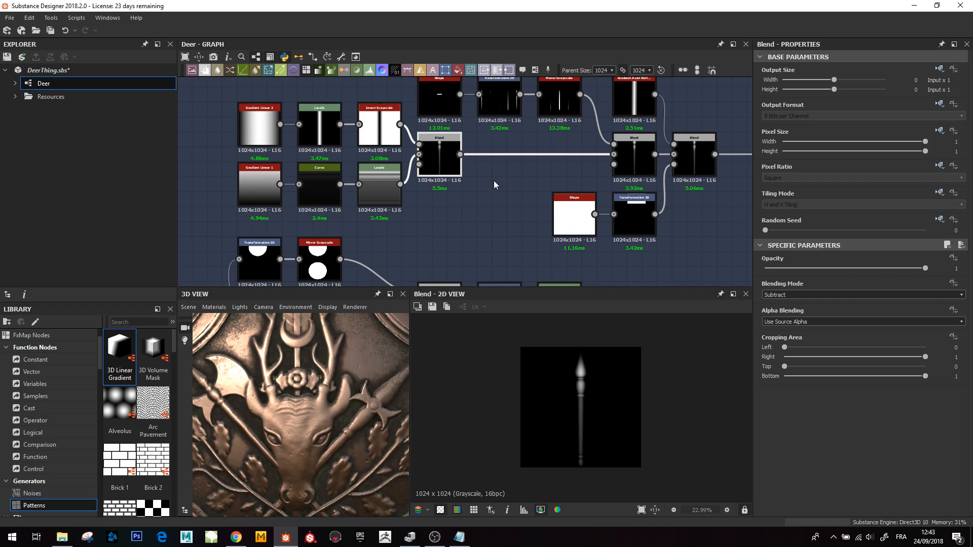
- Preview the blade's Shape, both Transformation 2D, both Mirror Grayscale and the subtracting Blend nodes in turn
scroll(494, 180, "down", 4)
scroll(475, 169, "up", 2)
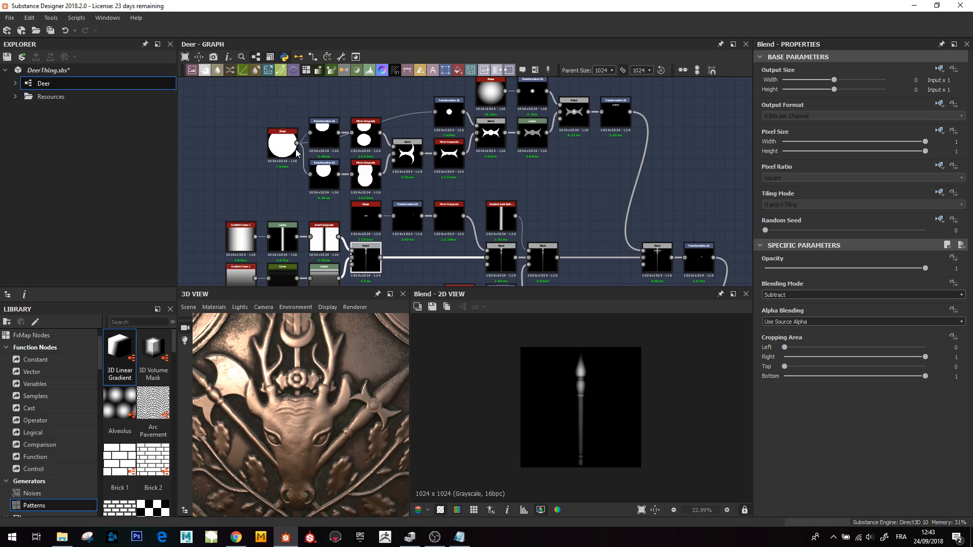
left_click(364, 140)
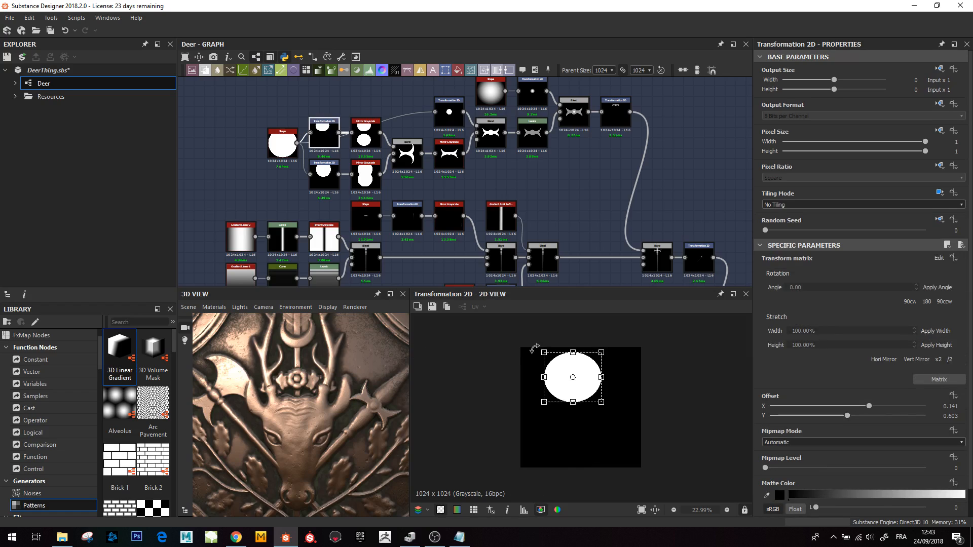
left_click(364, 134)
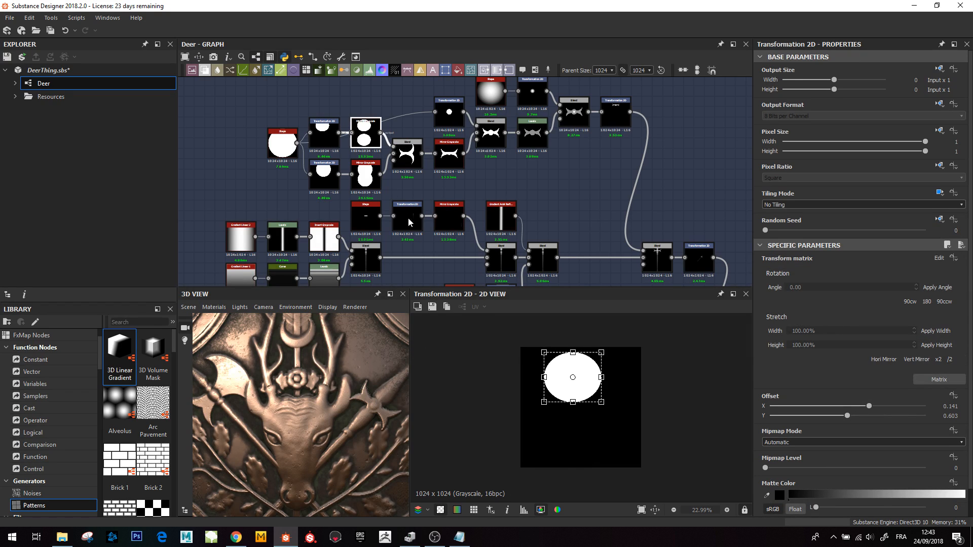
double_click(407, 154)
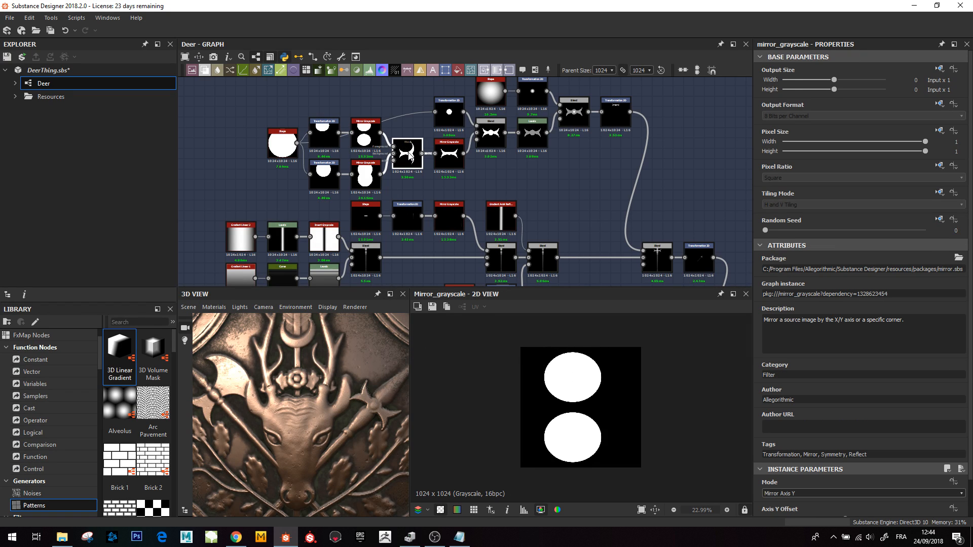
double_click(325, 185)
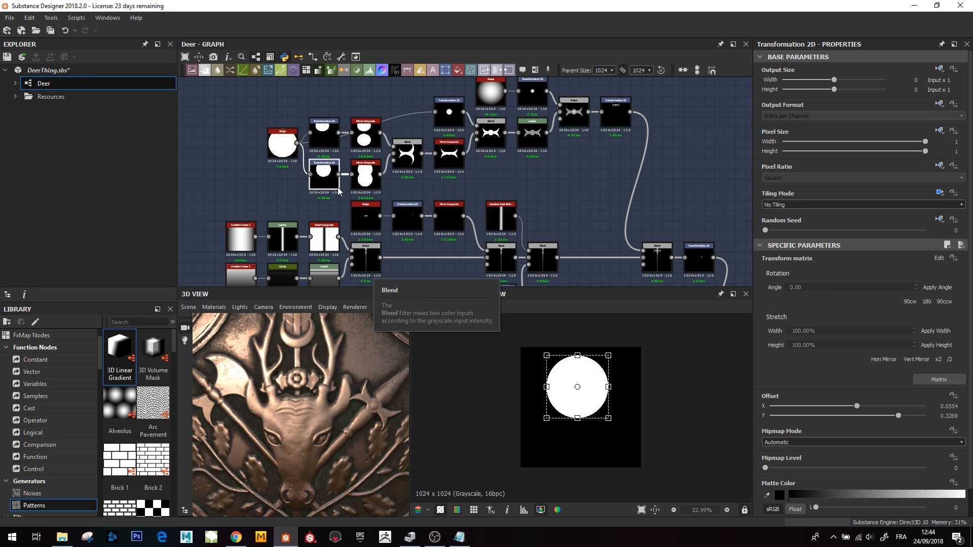
double_click(365, 174)
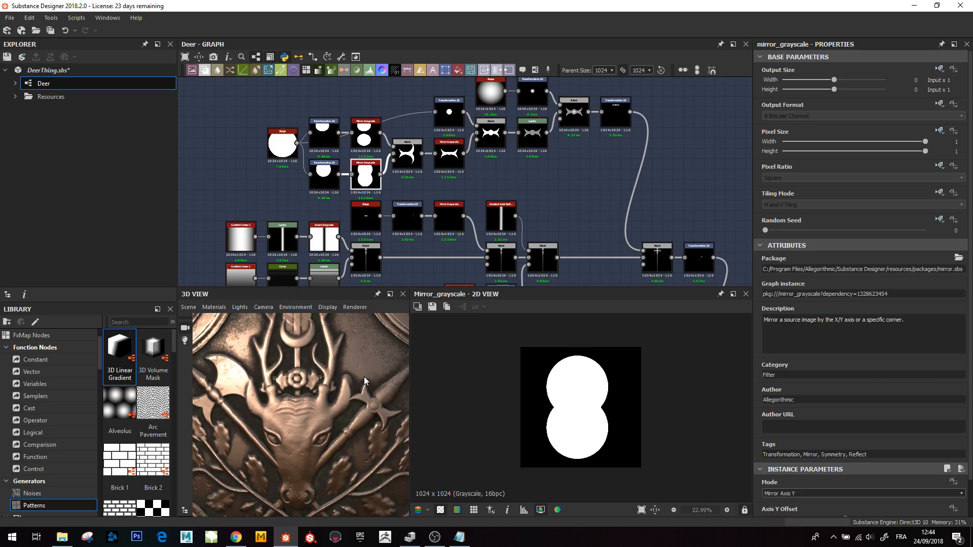
double_click(408, 155)
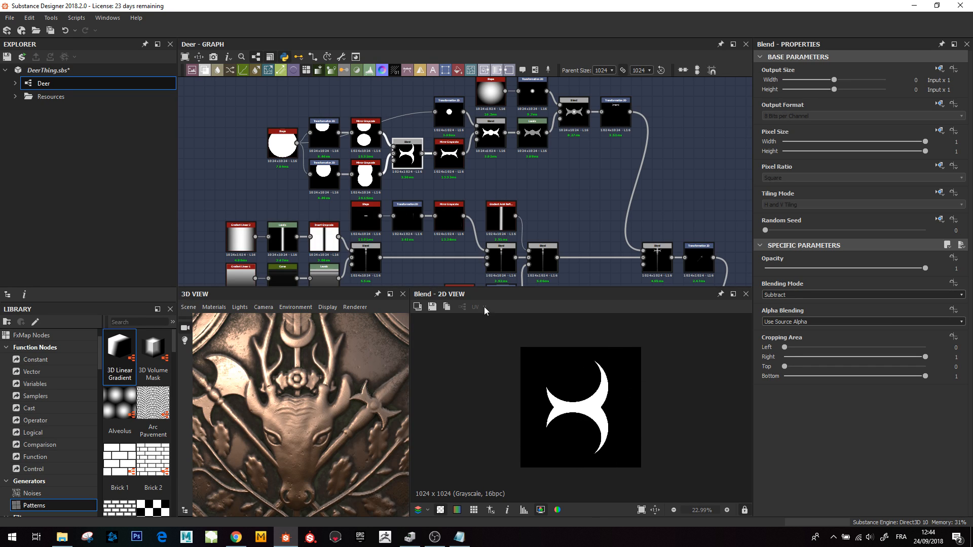
- Preview the X-axis Mirror Grayscale, small-circle Transformation 2D, Max (Lighten) Blend, Levels and following Blend nodes forming the spear head
double_click(449, 154)
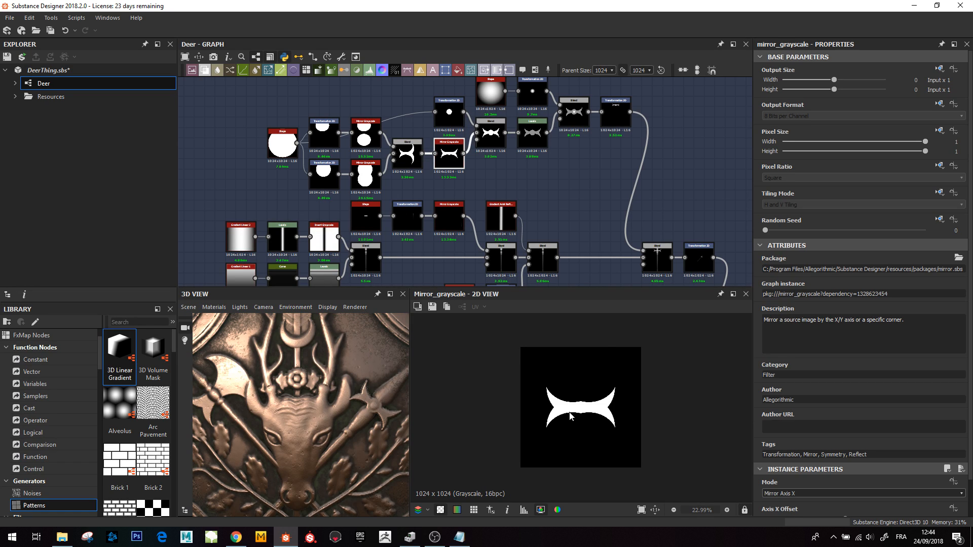
middle_click_drag(513, 144, 491, 170)
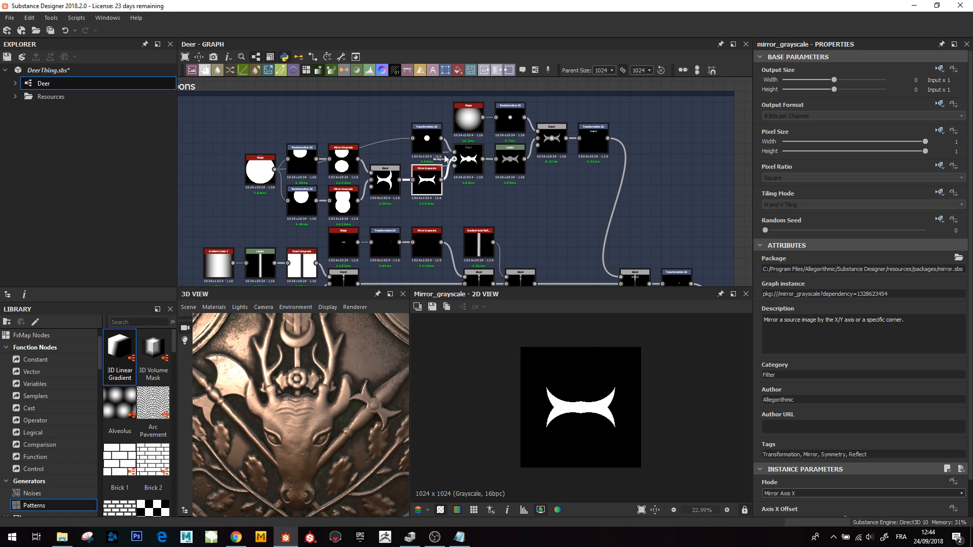
double_click(428, 141)
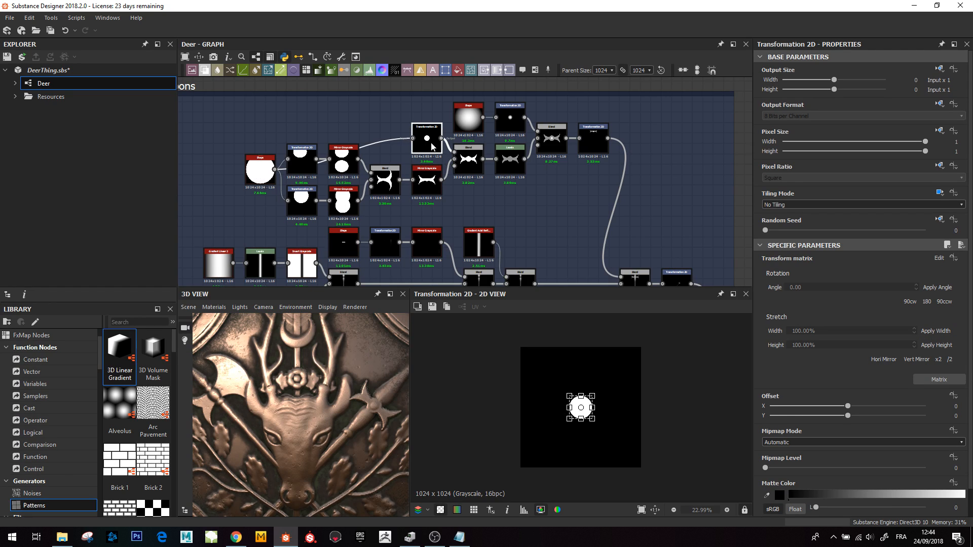
left_click(475, 171)
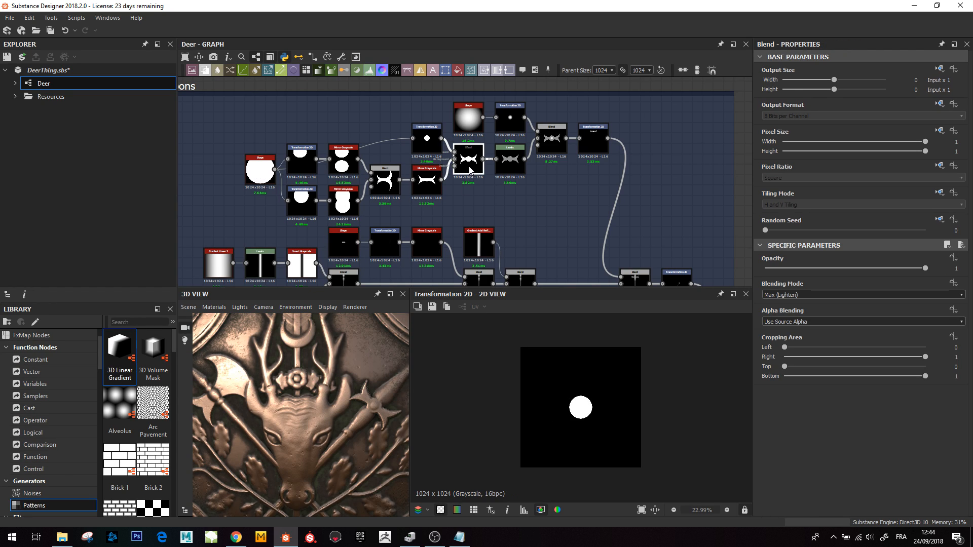
double_click(470, 171)
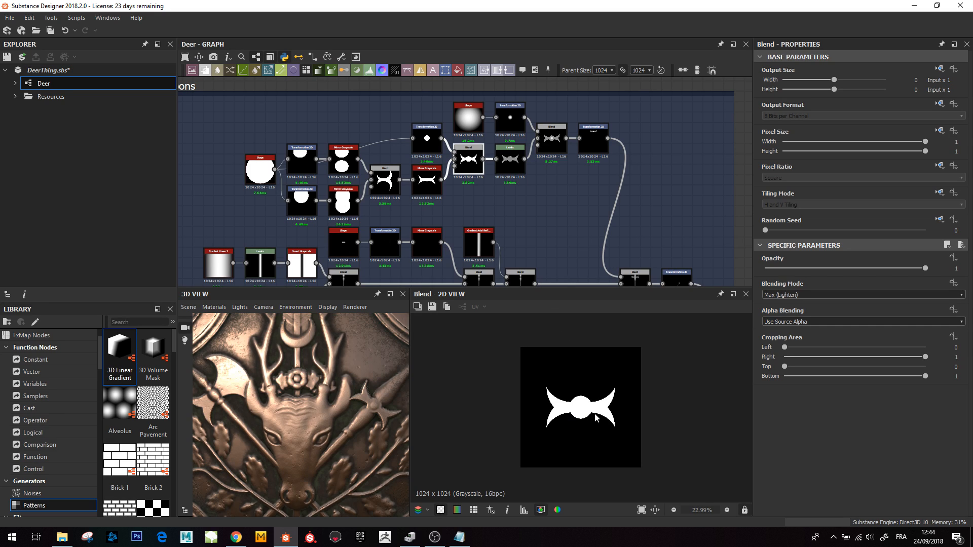
double_click(515, 165)
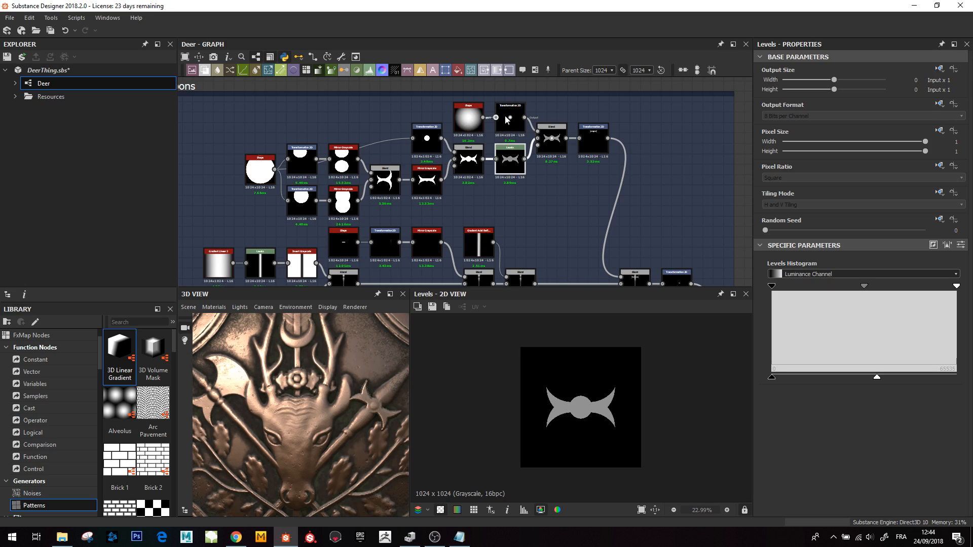
double_click(548, 135)
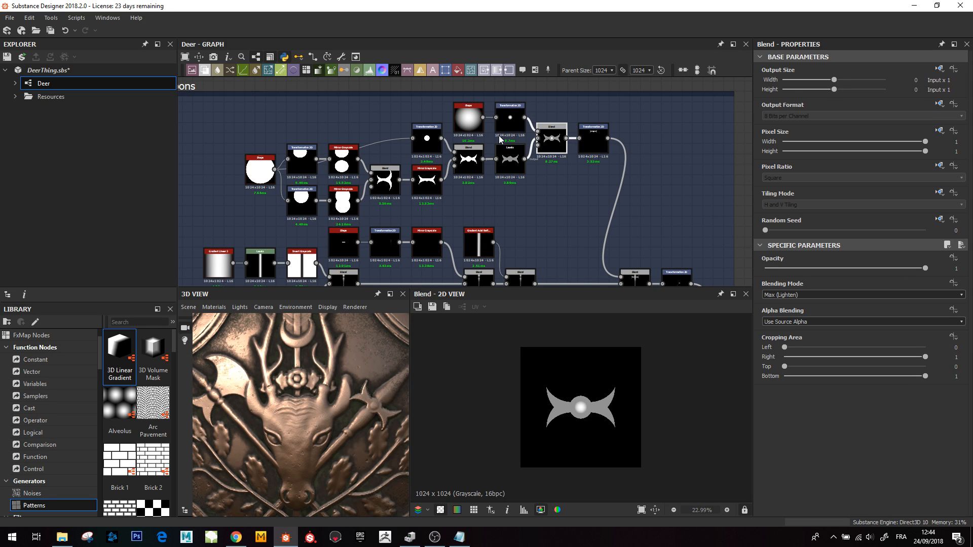
- Preview the Transformation 2D placing the spear head and the Blend joining it to the shaft, checking the 3D relief
scroll(585, 417, "up", 1)
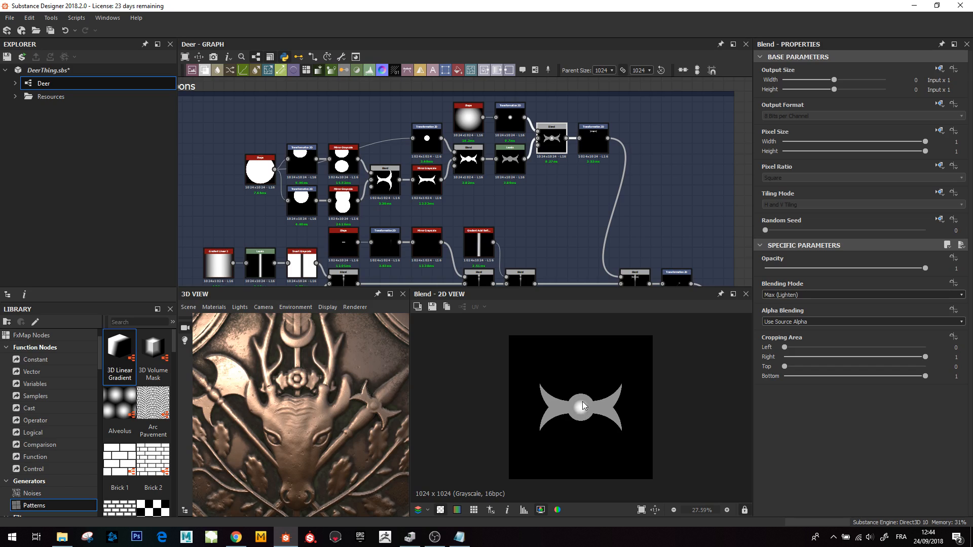
left_click_drag(374, 407, 365, 414)
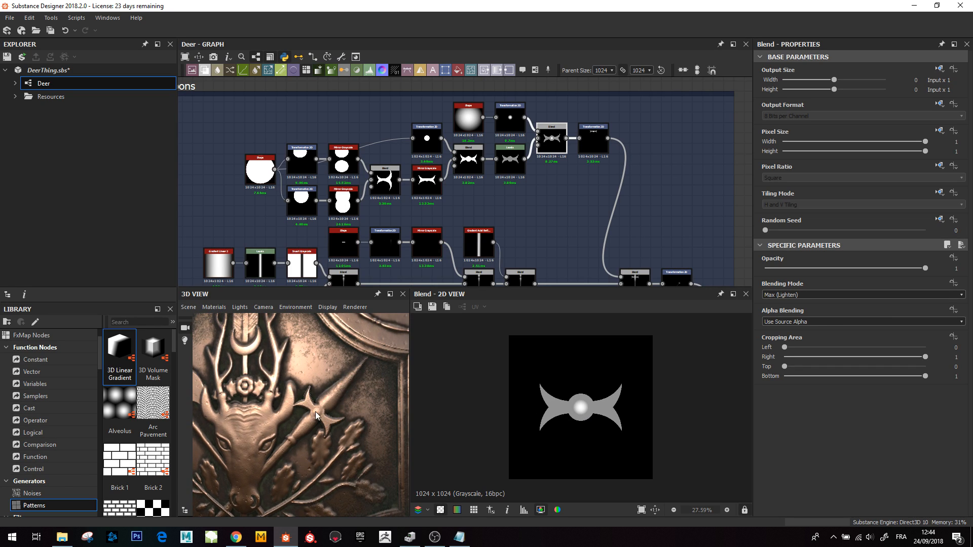
double_click(597, 138)
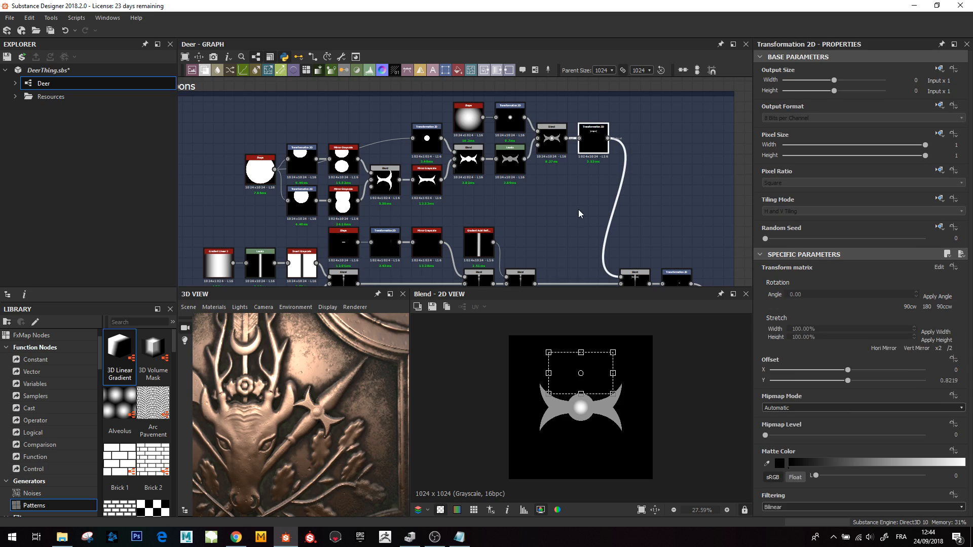
scroll(578, 208, "down", 2)
middle_click_drag(582, 223, 580, 198)
double_click(602, 228)
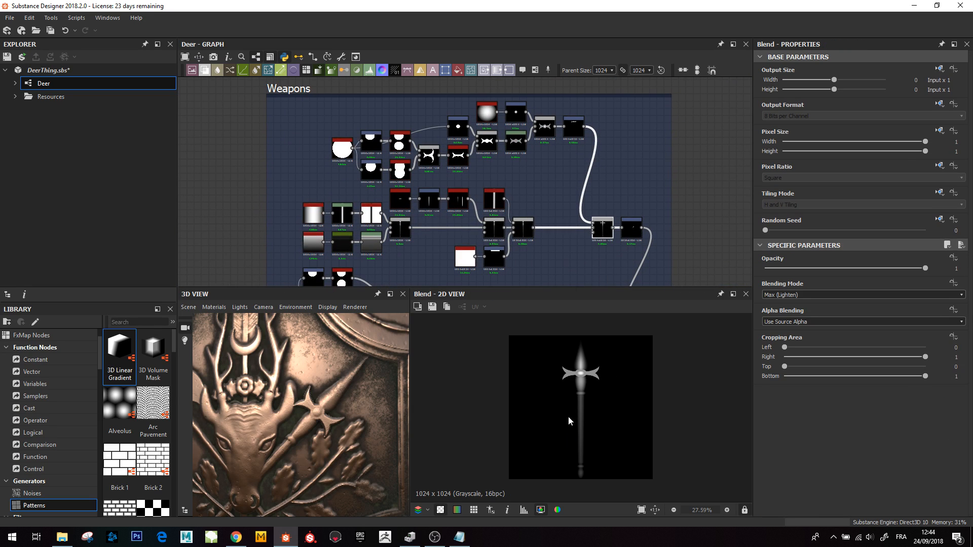
- Preview the Transformation 2D that tilts the spear and the Blend that crosses the weapons together
middle_click_drag(576, 250, 560, 201)
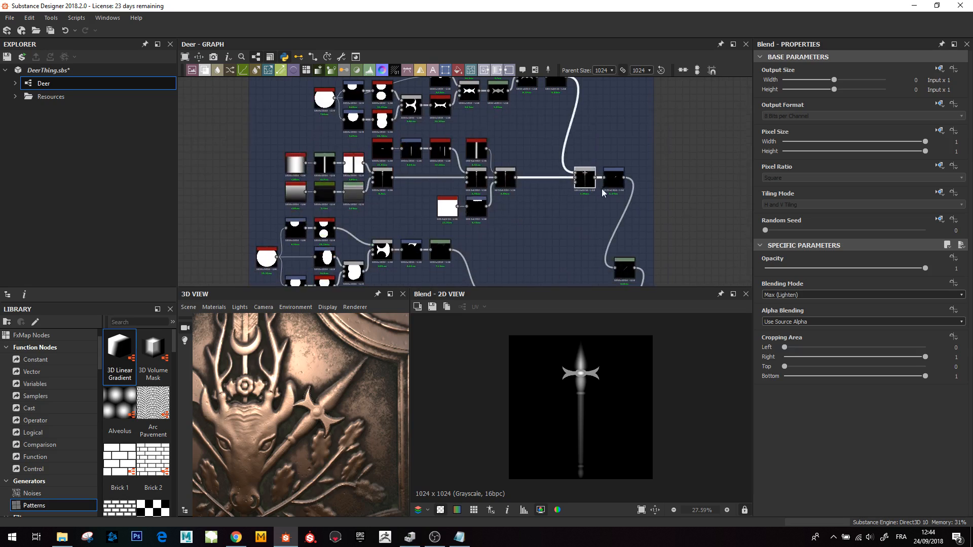
double_click(609, 176)
middle_click_drag(583, 261, 577, 186)
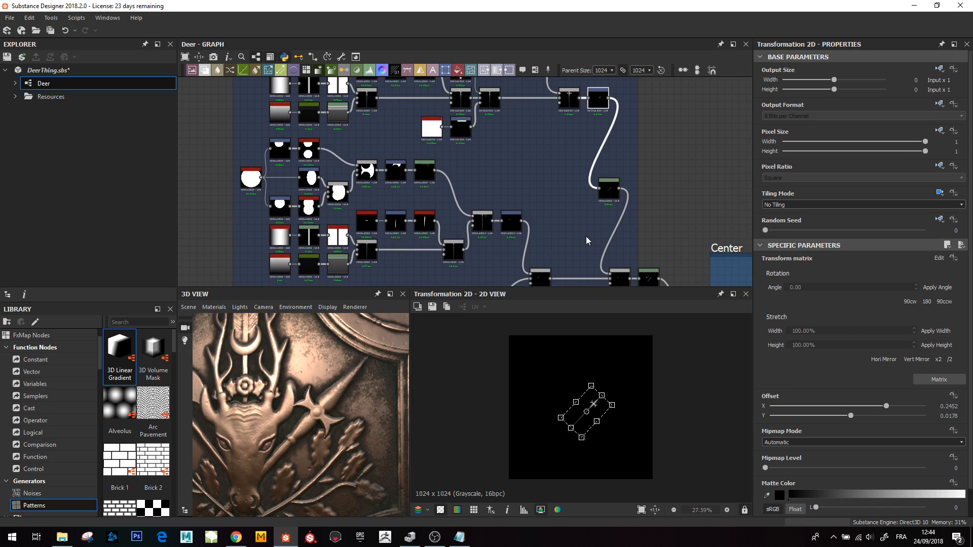
middle_click_drag(588, 241, 553, 176)
double_click(584, 213)
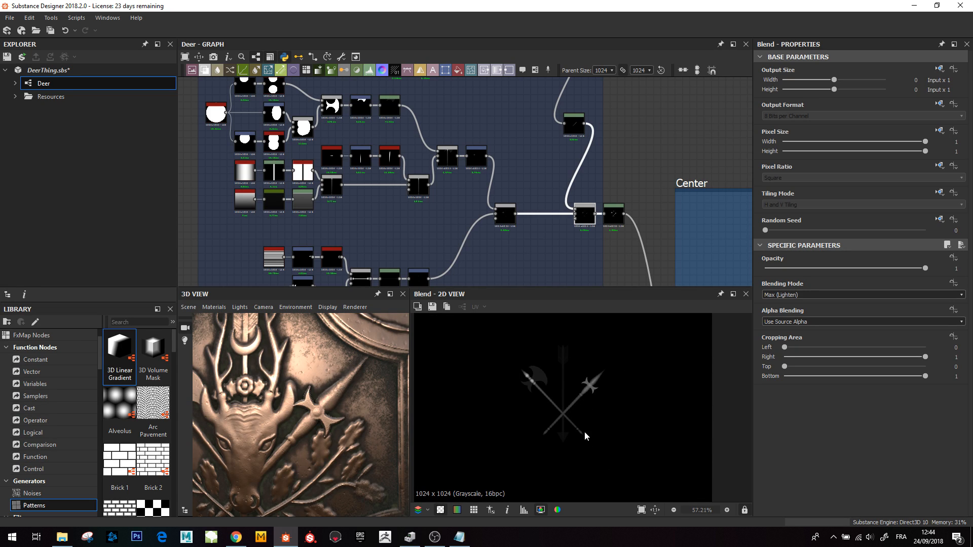
- Preview the axe blade's Blend, Transformation 2D, Mirror Grayscale and Subtract Blend nodes, and orbit the 3D view
middle_click_drag(314, 140, 427, 200)
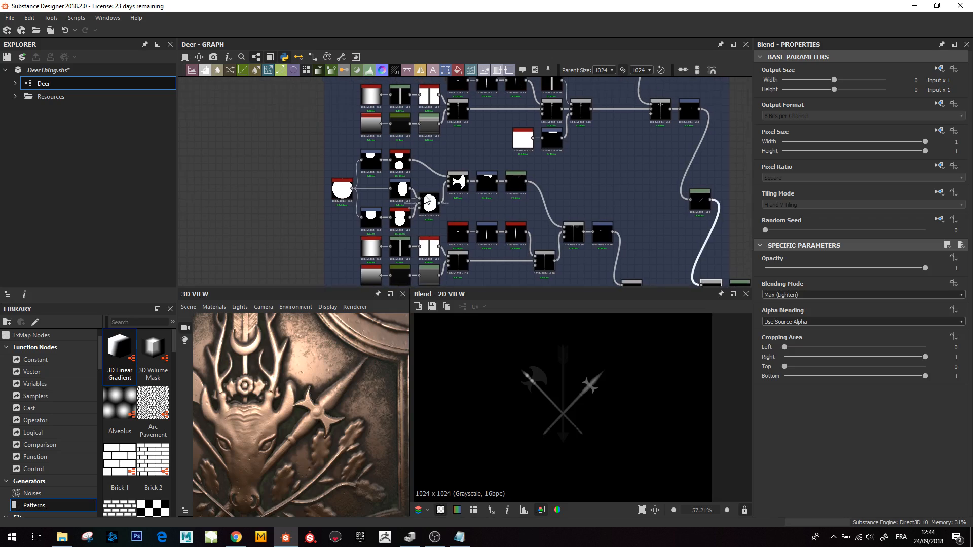
scroll(427, 200, "up", 1)
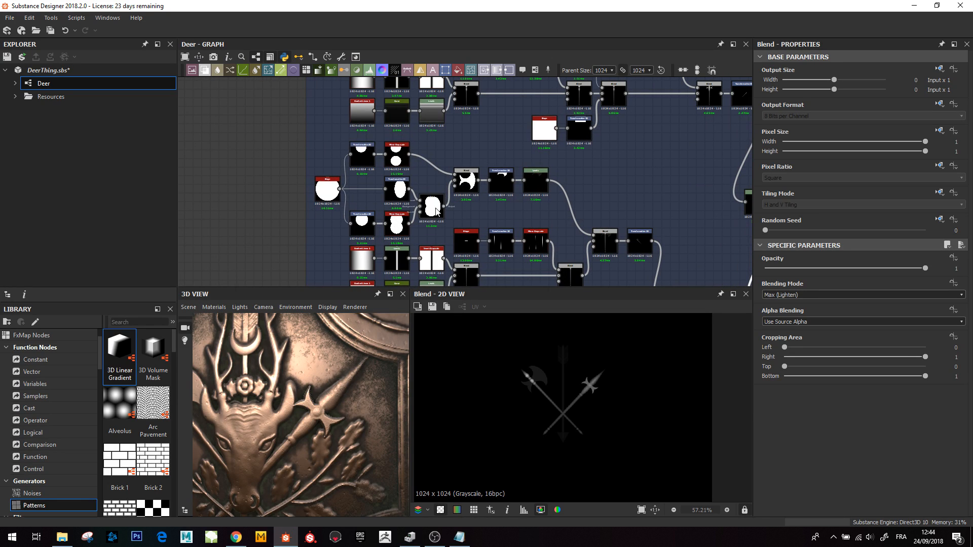
double_click(437, 212)
double_click(398, 190)
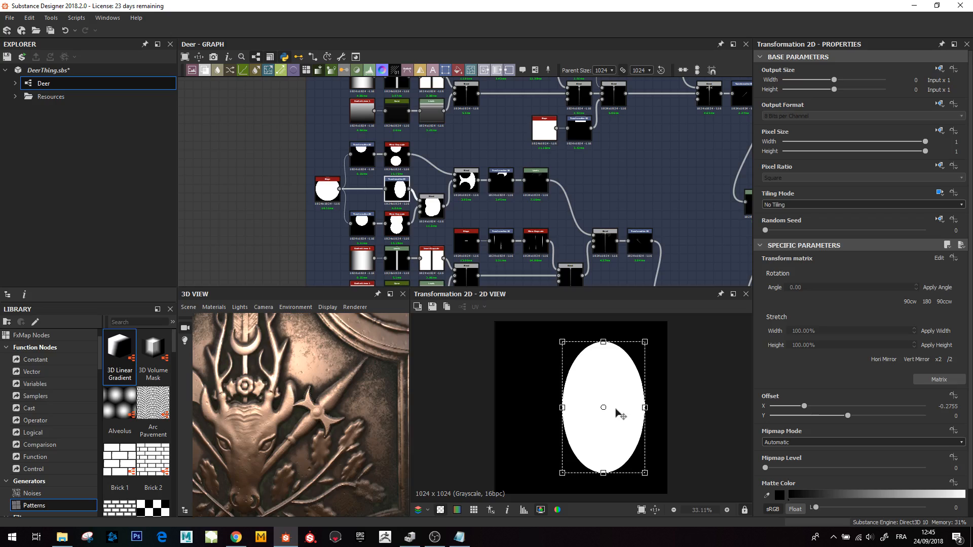
double_click(396, 229)
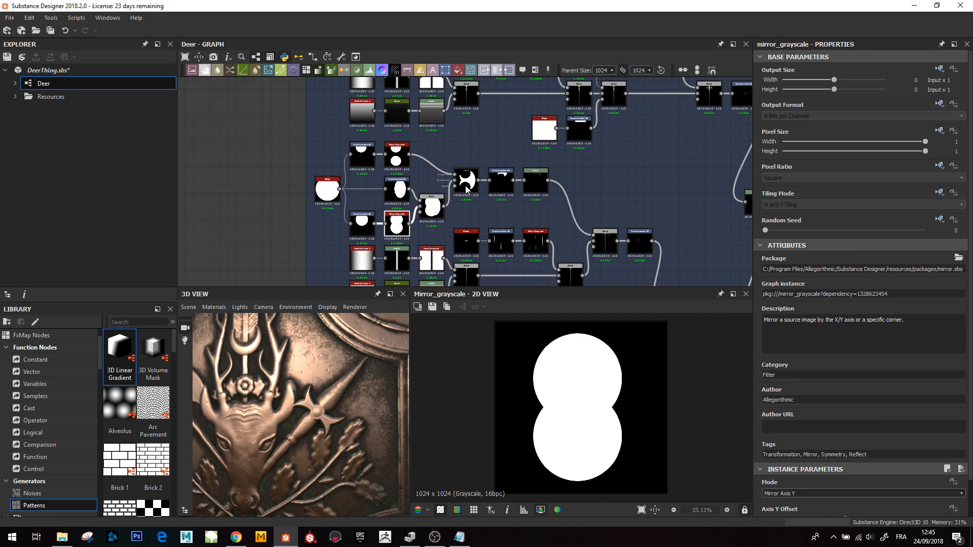
double_click(467, 191)
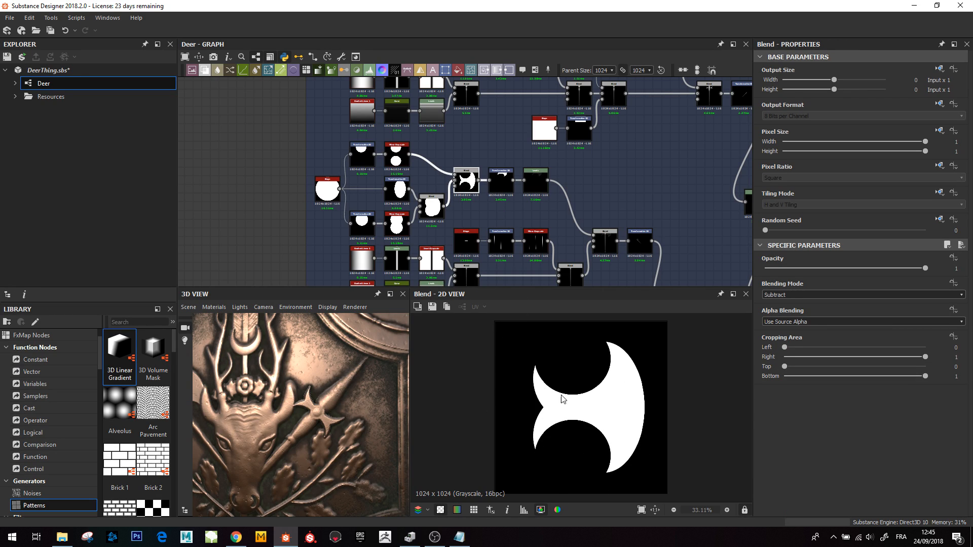
left_click_drag(193, 391, 239, 392)
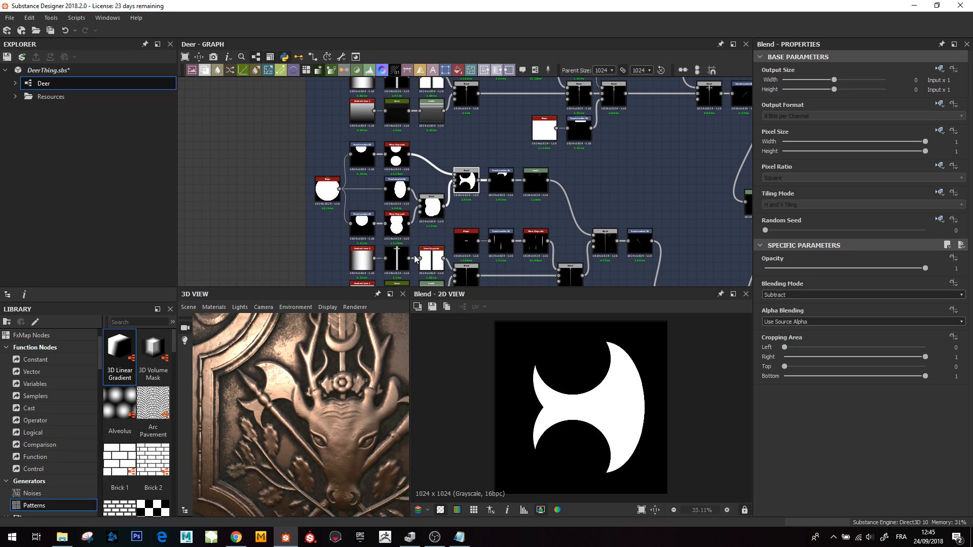
- Preview the Curve node near the axe blade and orbit the 3D view to check the relief
middle_click_drag(414, 254, 385, 214)
double_click(370, 259)
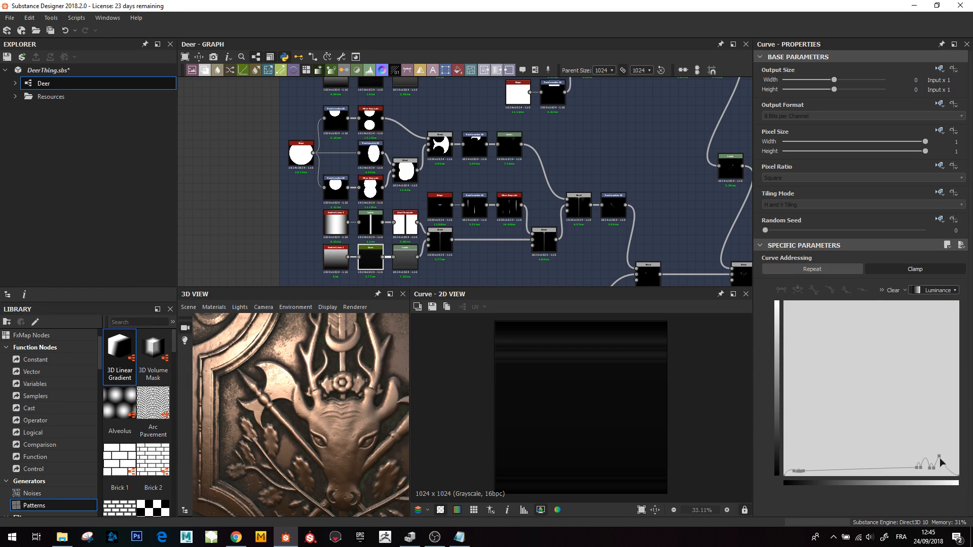
middle_click_drag(503, 192, 492, 197)
scroll(305, 393, "down", 3)
mouse_move(305, 393)
left_mouse_down()
mouse_move(283, 394)
mouse_move(293, 396)
left_mouse_up()
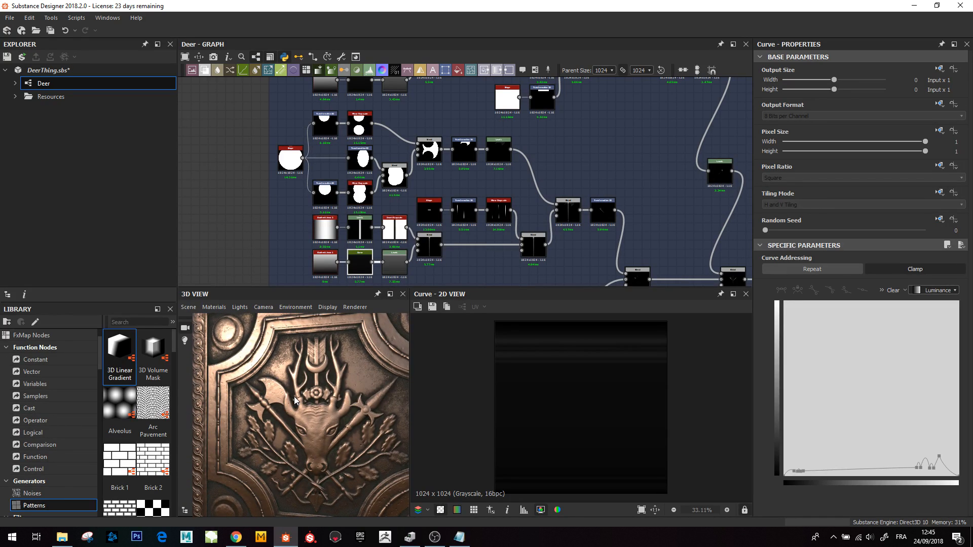
- Preview the Max (Lighten) Blend joining the axe to its shaft, its Transformation 2D, and the Blend crossing it with the spear
double_click(567, 212)
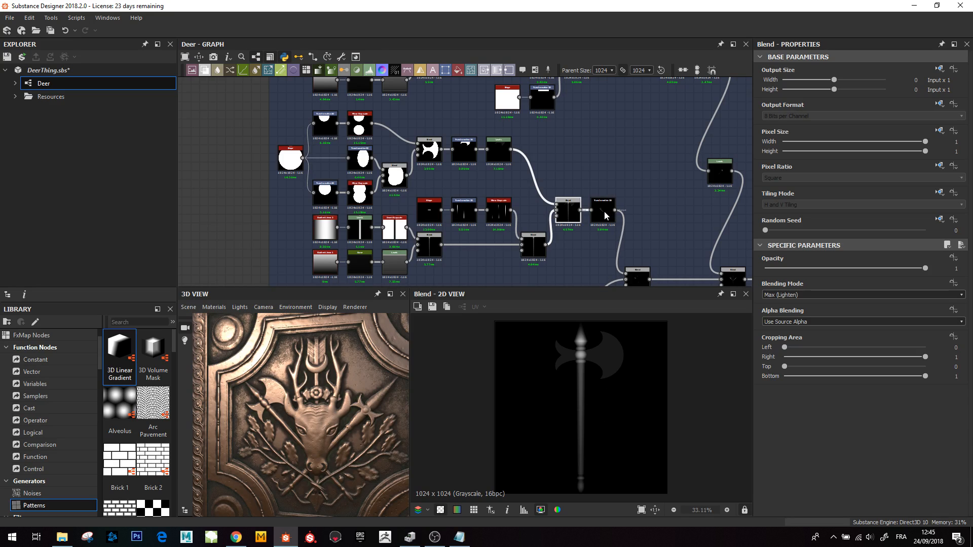
double_click(606, 215)
middle_click_drag(652, 247, 562, 198)
double_click(560, 227)
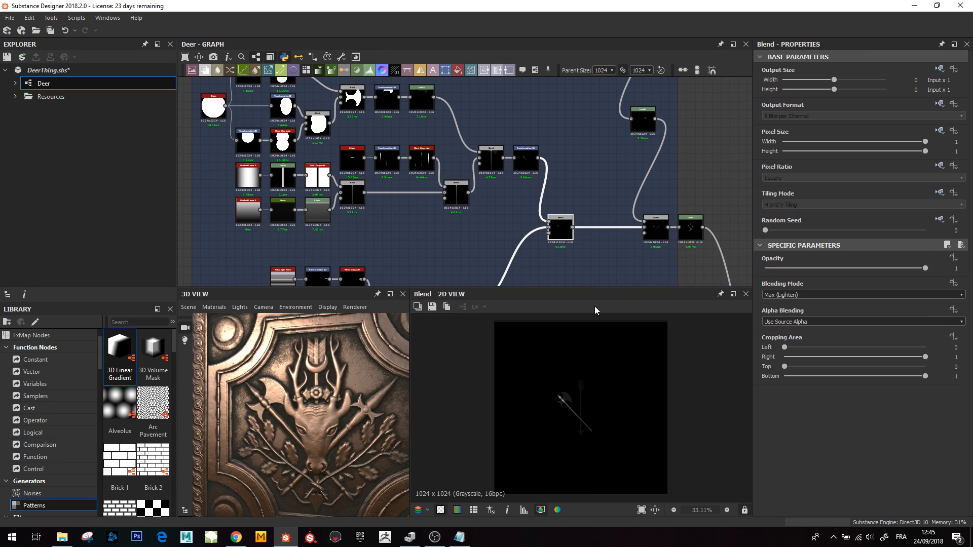
- Preview the arrow shaft's Blend and the Transformation 2D that skews the fletching pattern
scroll(583, 415, "up", 2)
middle_click_drag(417, 209, 492, 107)
scroll(386, 241, "up", 1)
double_click(428, 231)
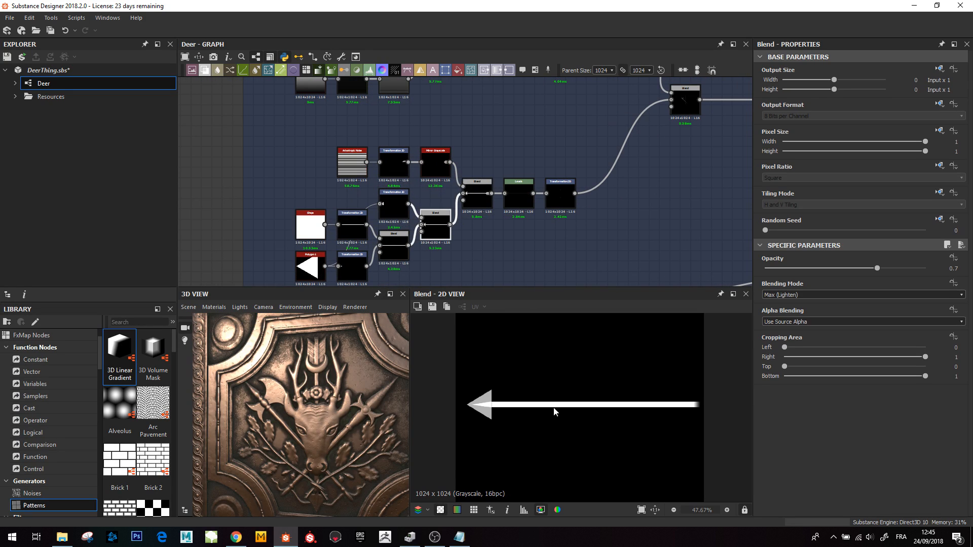
scroll(428, 175, "up", 1)
double_click(382, 160)
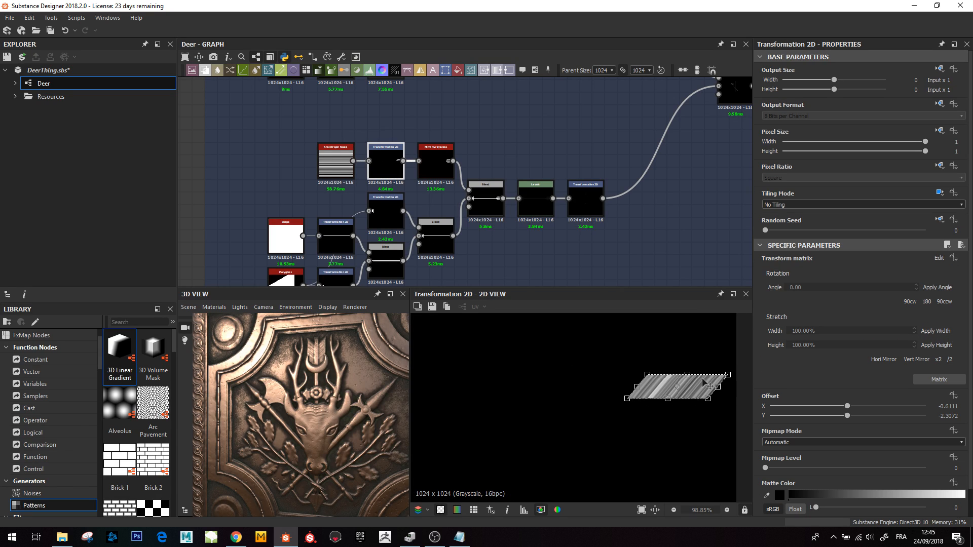
- Preview the Blend adding fletching to the arrow, then the Levels and the Transformation 2D standing the arrow upright
double_click(494, 203)
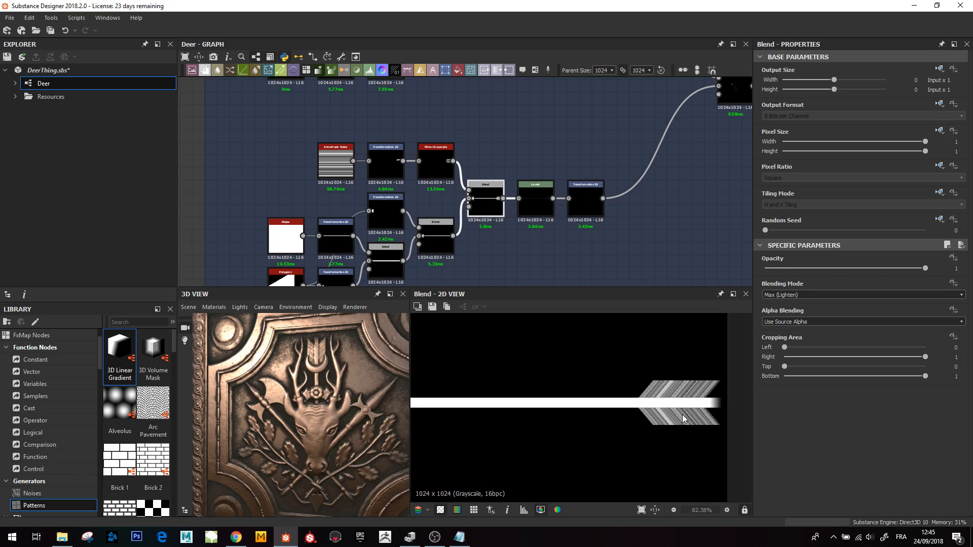
double_click(536, 200)
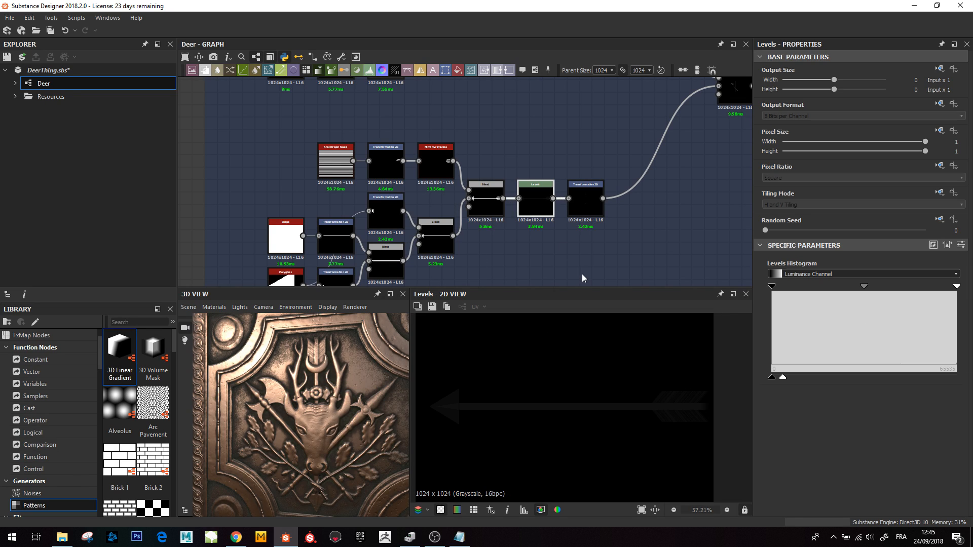
double_click(585, 202)
scroll(587, 219, "down", 3)
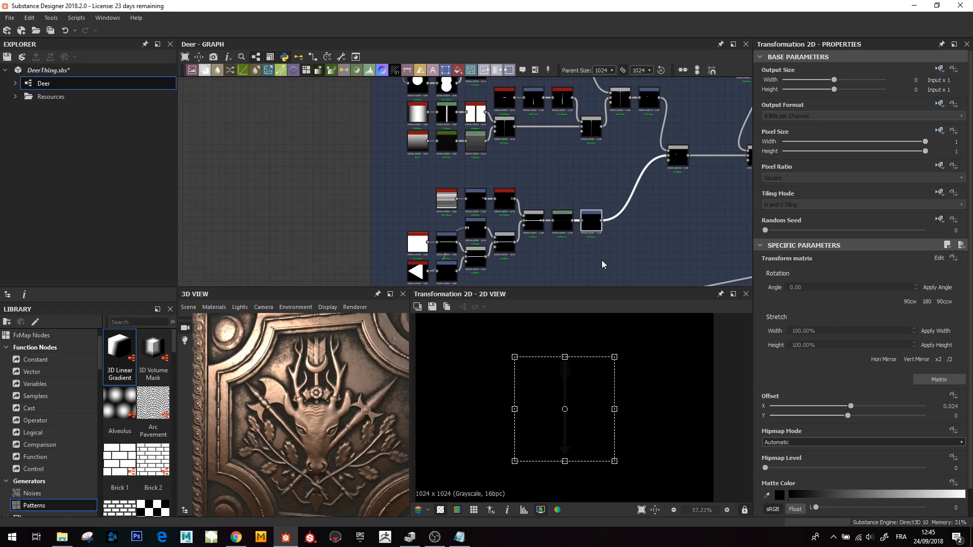
scroll(600, 404, "up", 4)
scroll(598, 400, "down", 4)
middle_click_drag(689, 188, 587, 225)
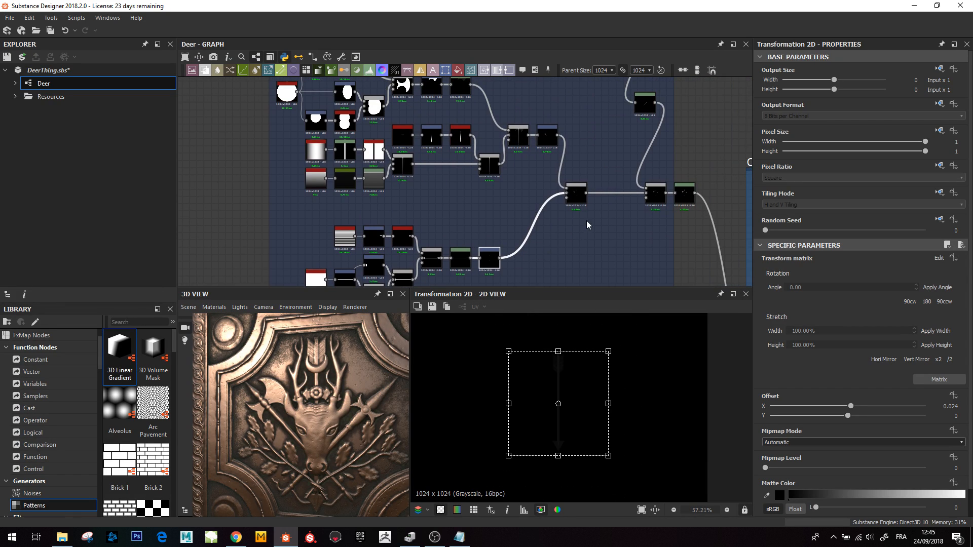
- Preview the Blends that add the arrow to the crossed weapons and the Levels node after them
double_click(580, 198)
middle_click_drag(412, 180, 367, 180)
middle_click_drag(346, 128, 279, 172)
double_click(543, 237)
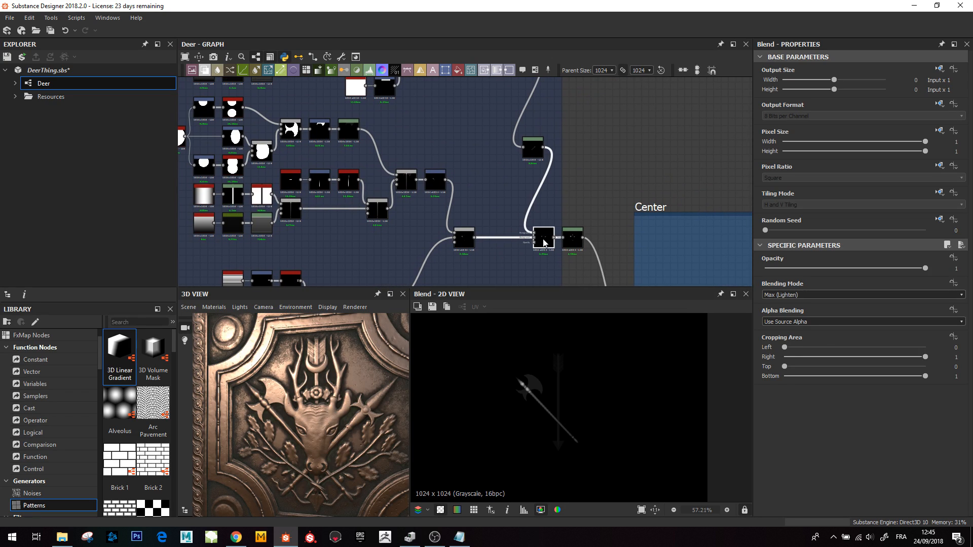
scroll(576, 183, "down", 3)
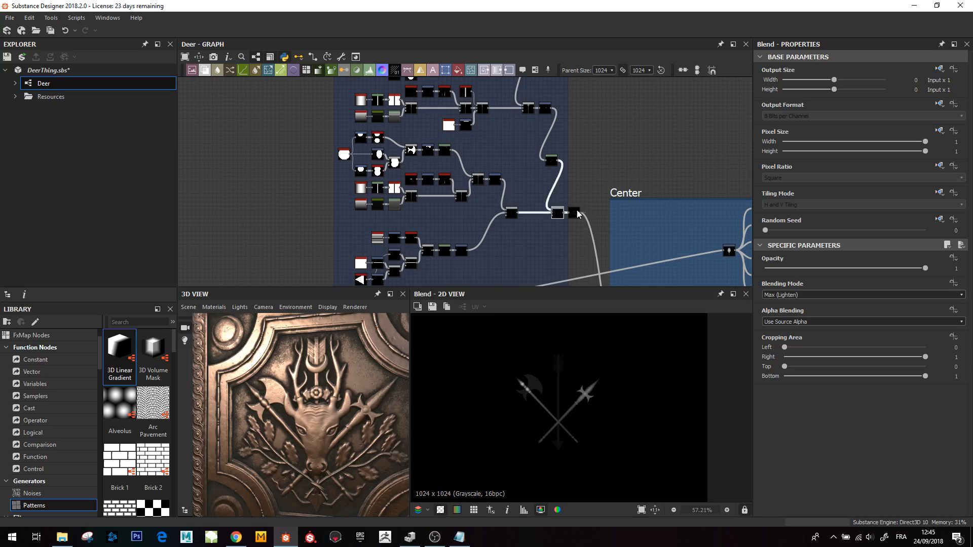
double_click(574, 213)
- Preview the Blend in the Center frame that combines the weapons with the deer and corner circles
middle_click_drag(609, 194, 558, 95)
scroll(585, 231, "down", 3)
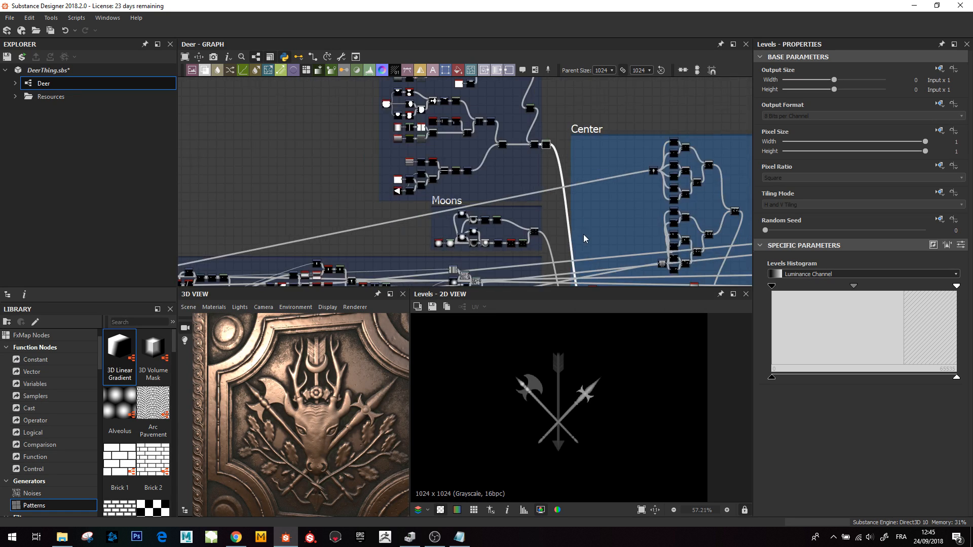
middle_click_drag(583, 234, 552, 127)
middle_click_drag(580, 216, 571, 213)
scroll(552, 197, "up", 4)
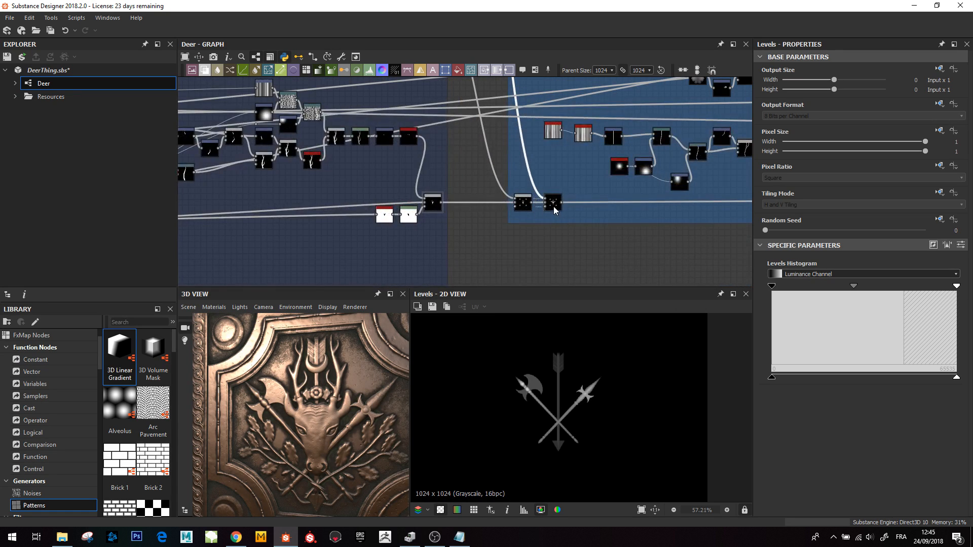
double_click(553, 203)
key("f")
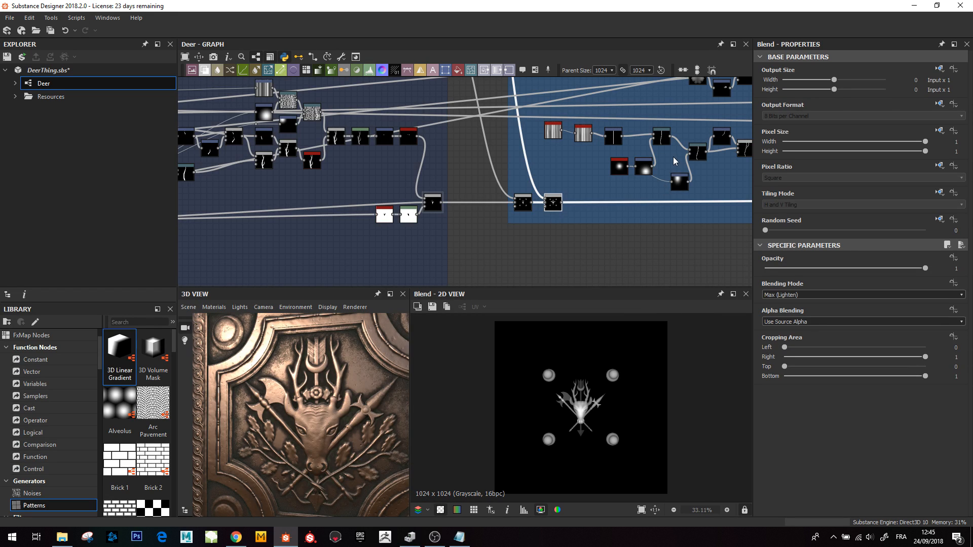
- Preview the Transformation 2D feeding the lobed leaf shape in the Center frame
middle_click_drag(672, 157, 571, 240)
scroll(571, 243, "down", 3)
middle_click_drag(633, 247, 571, 263)
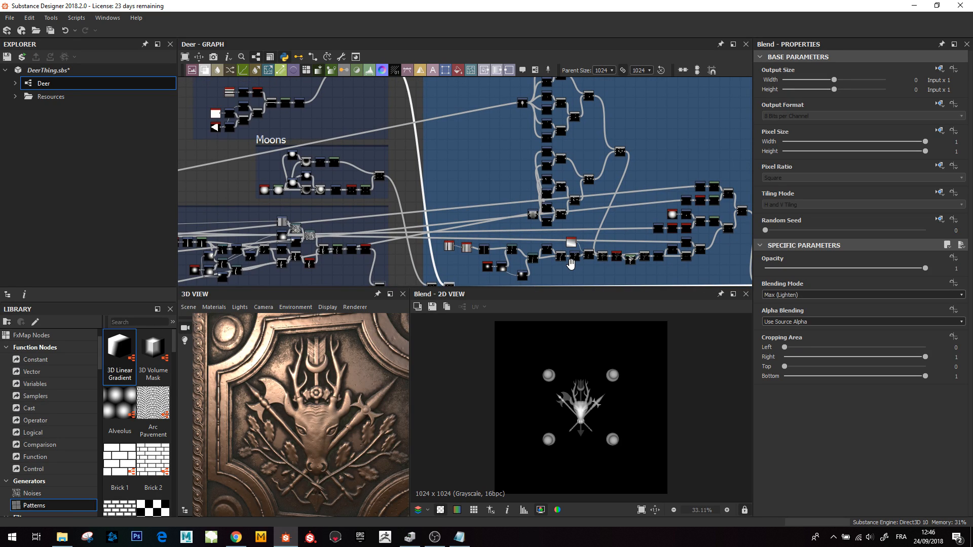
middle_click_drag(598, 194, 556, 226)
scroll(569, 206, "down", 1)
scroll(572, 205, "up", 3)
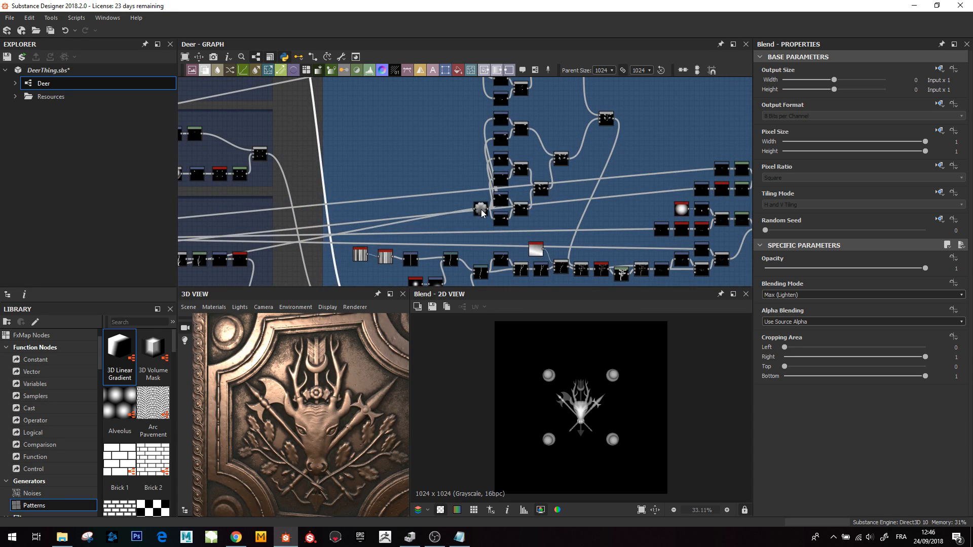
left_click_drag(480, 210, 455, 177)
double_click(456, 177)
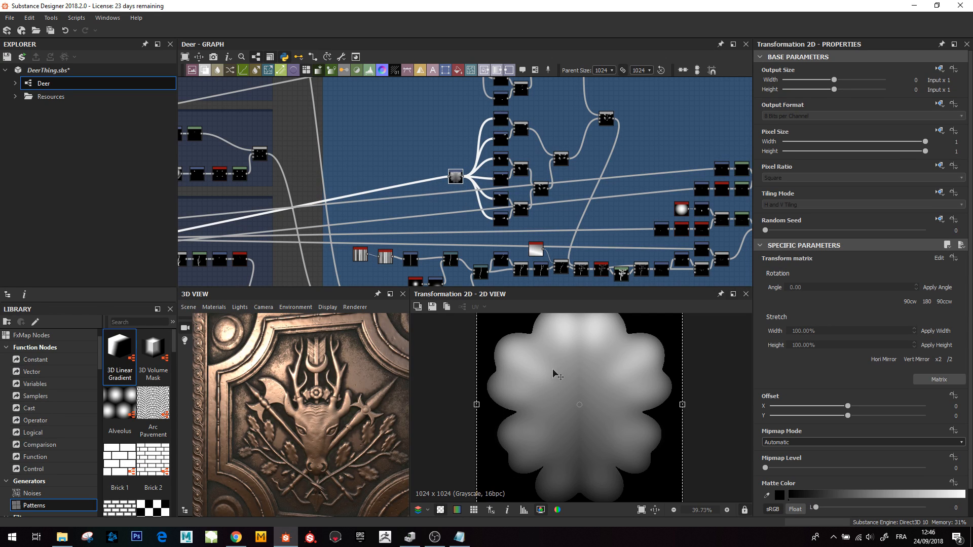
scroll(509, 196, "down", 1)
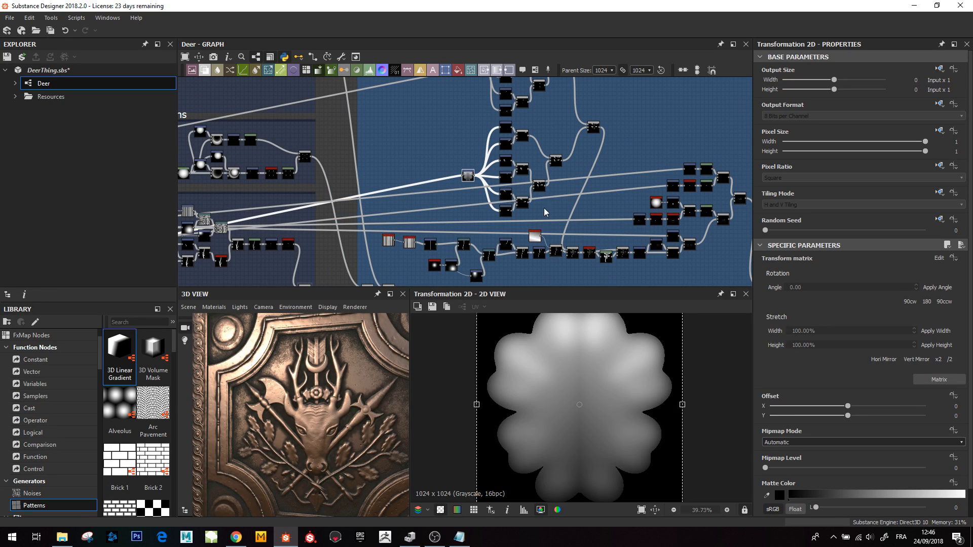
- Preview the Blend scattering the leaves, then the stem's Transformation 2D and Warp nodes
double_click(556, 160)
scroll(612, 413, "down", 1)
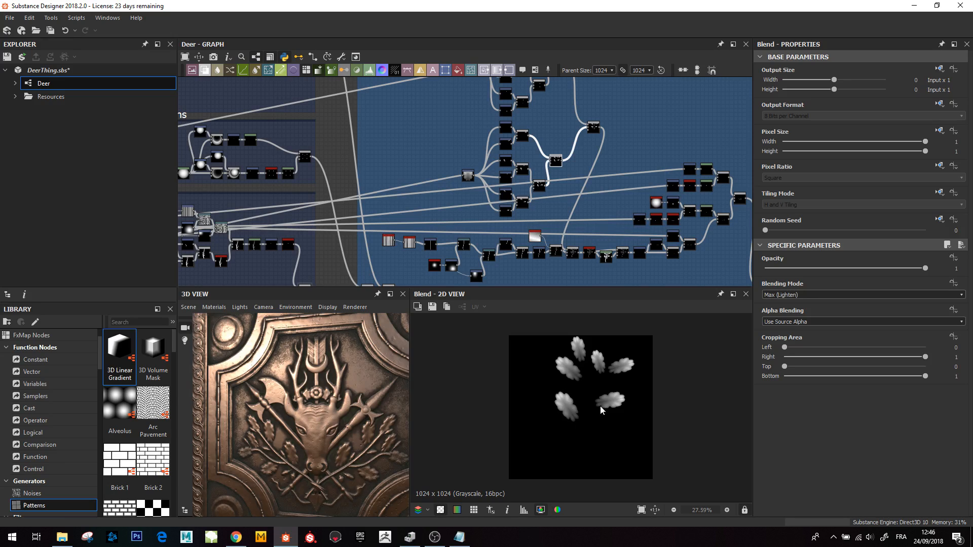
middle_click_drag(452, 265, 469, 225)
scroll(469, 225, "up", 3)
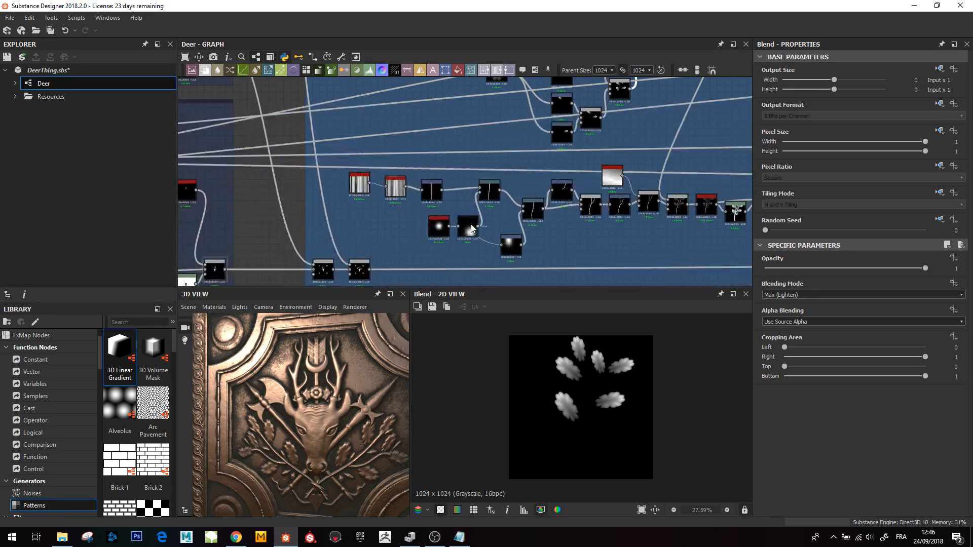
double_click(431, 191)
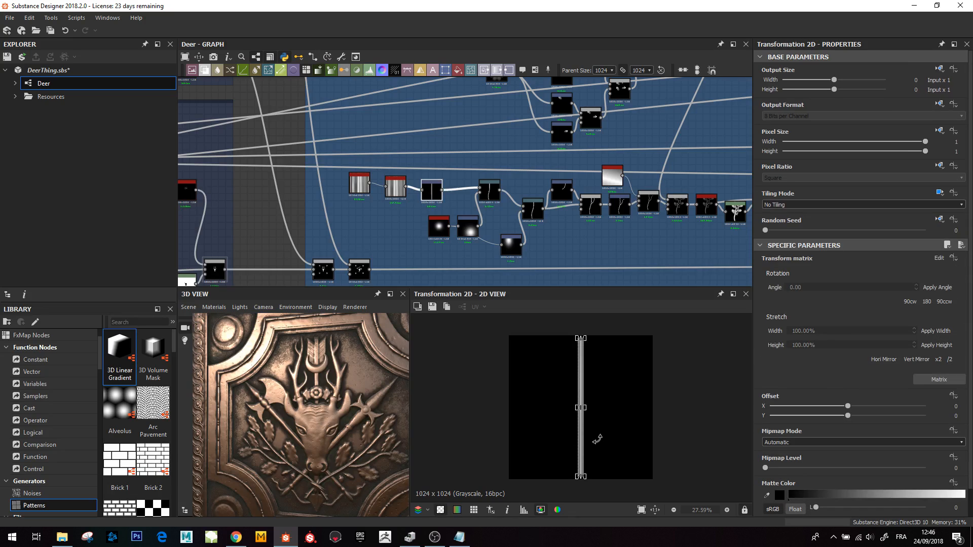
double_click(489, 191)
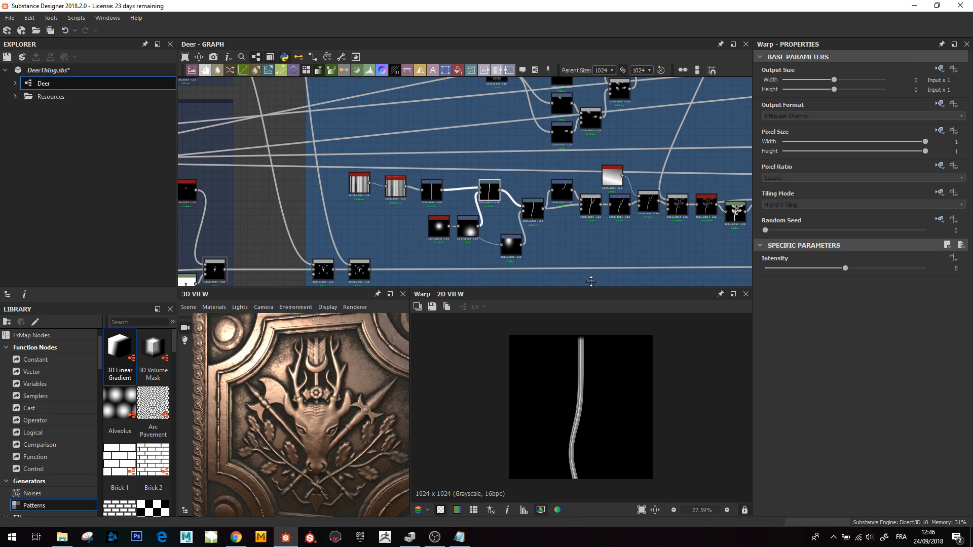
left_click(531, 209)
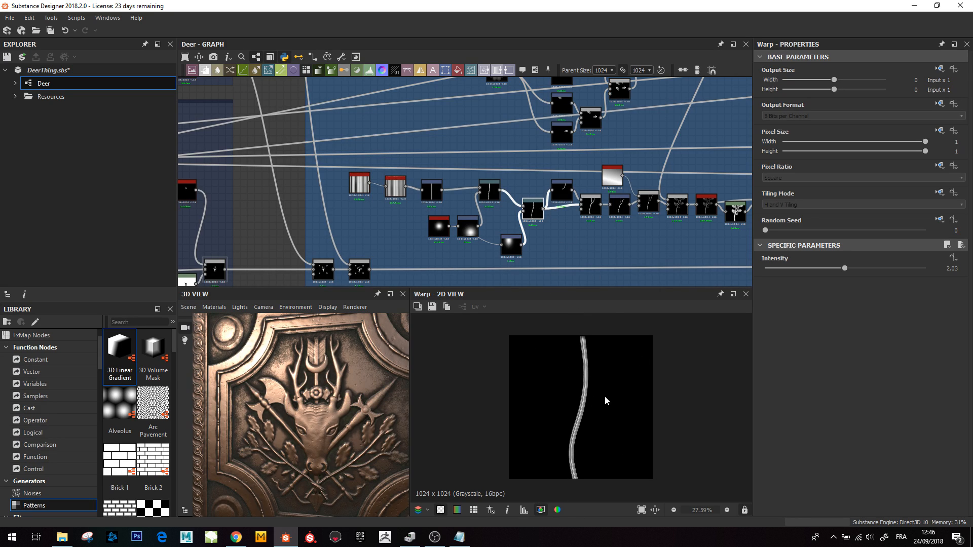
- Preview the Transformation 2D angling the side branch and the Blend joining it to the stem
double_click(562, 196)
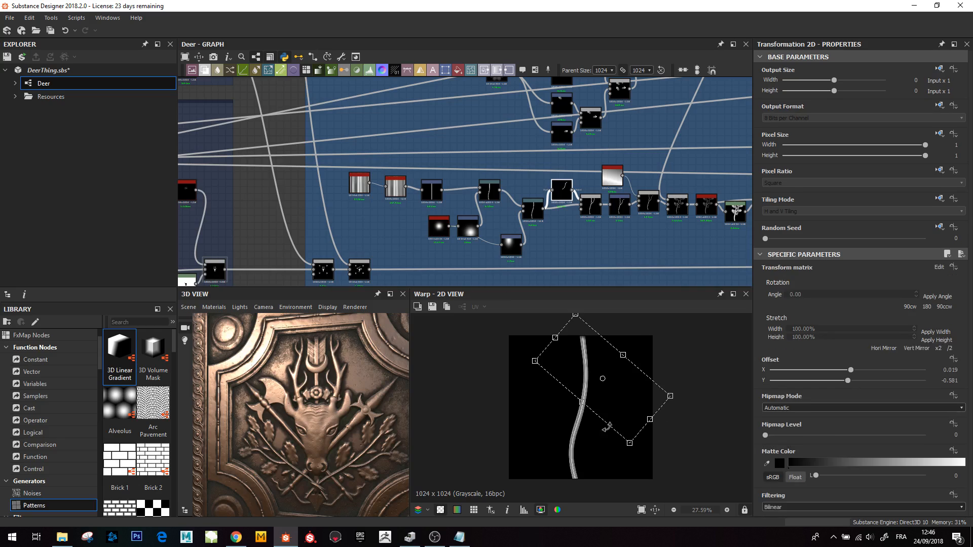
left_click(586, 212)
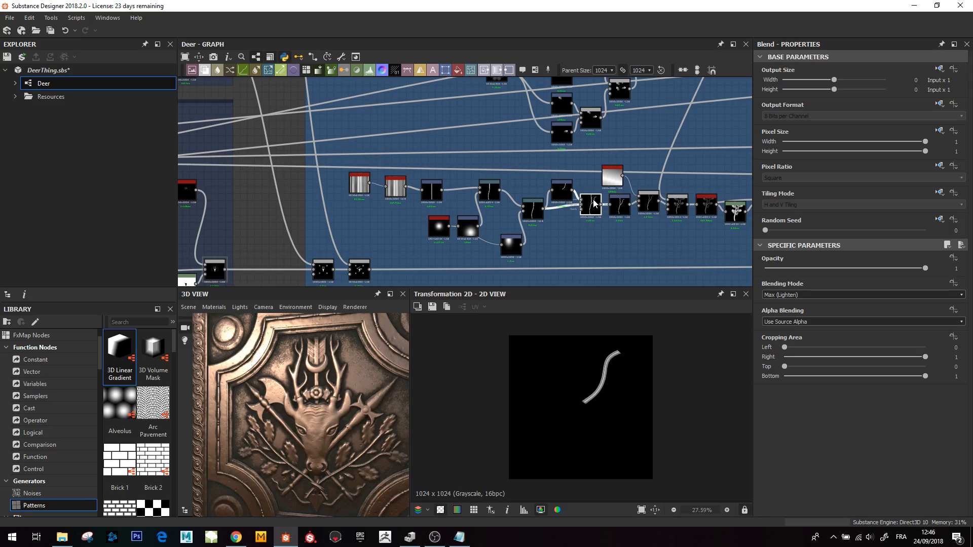
double_click(592, 204)
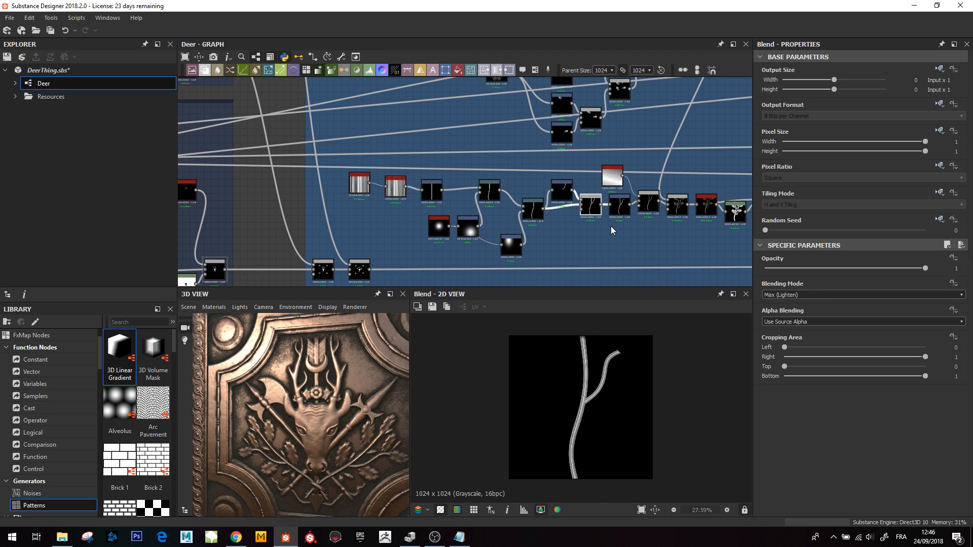
- Preview the branch's Transformation 2D, the Multiply Blend and the Blend adding leaves to the branch
middle_click_drag(611, 227, 489, 259)
double_click(498, 244)
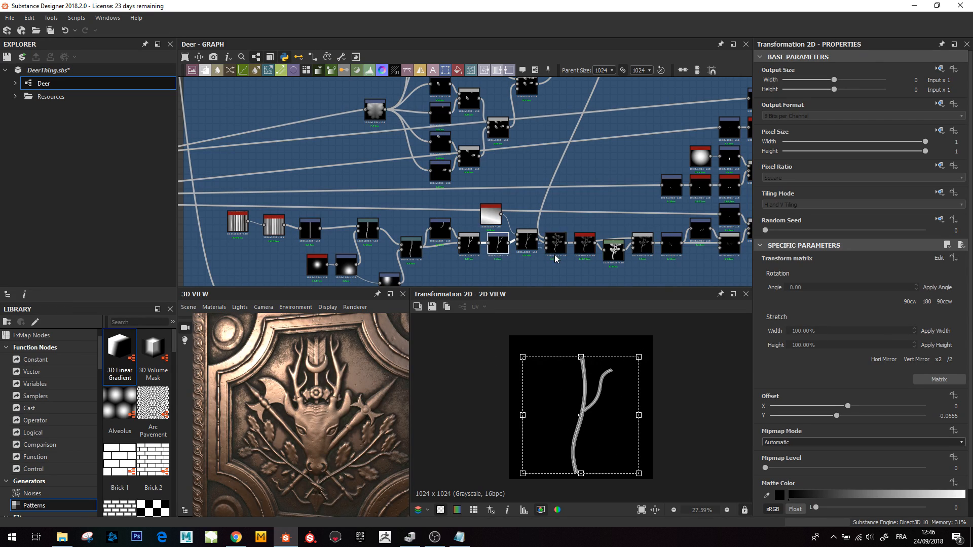
left_click(527, 242)
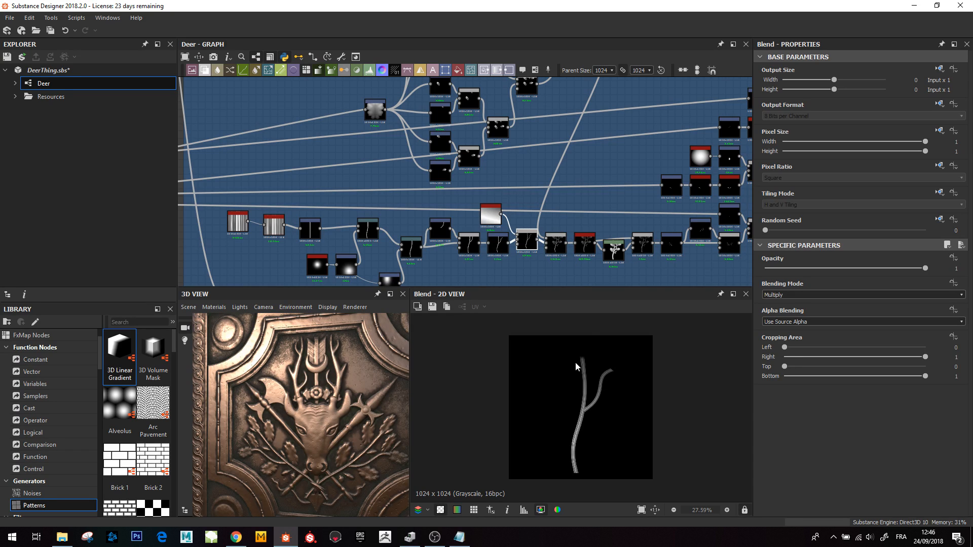
left_click(561, 246)
scroll(590, 418, "down", 3)
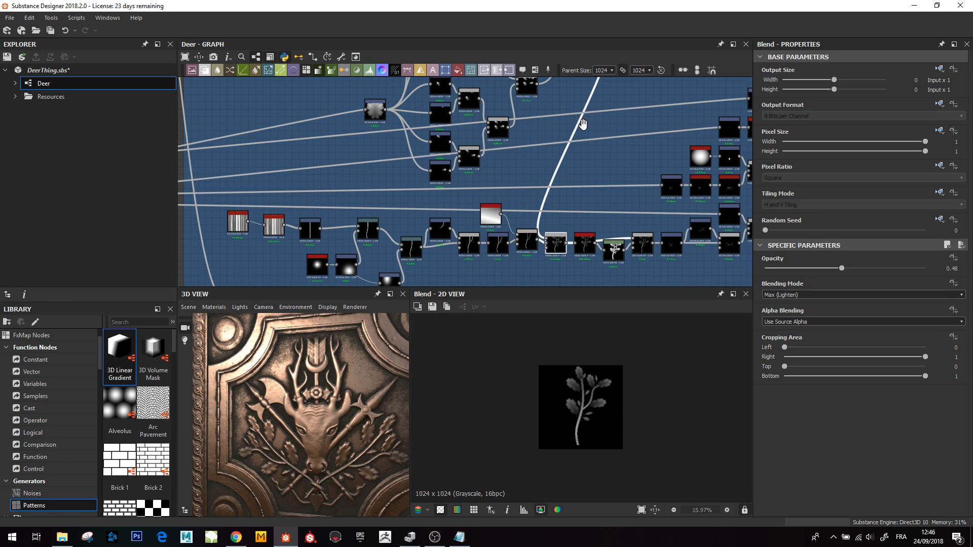
- Orbit the 3D view to inspect the leafy branches beneath the deer head relief
middle_click_drag(478, 113, 507, 176)
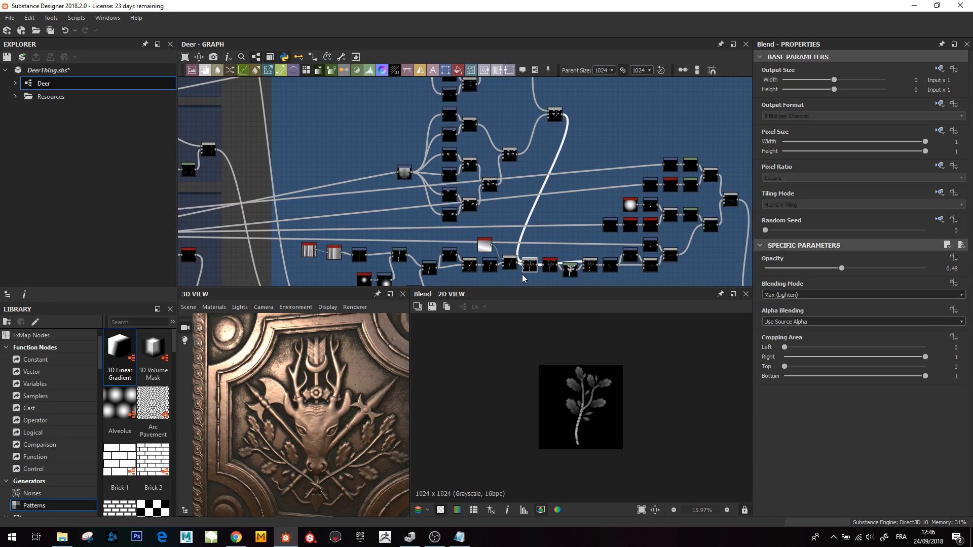
scroll(533, 268, "up", 2)
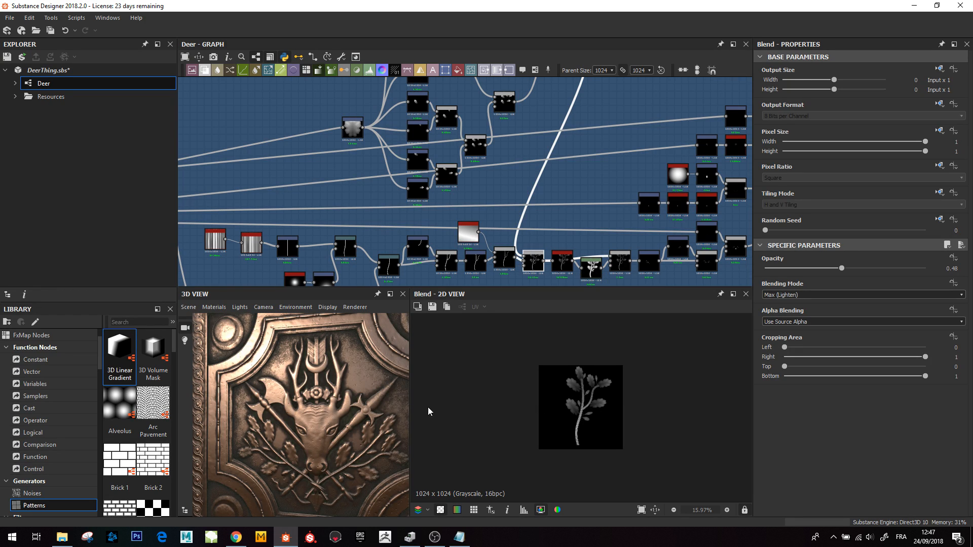
scroll(463, 174, "down", 4)
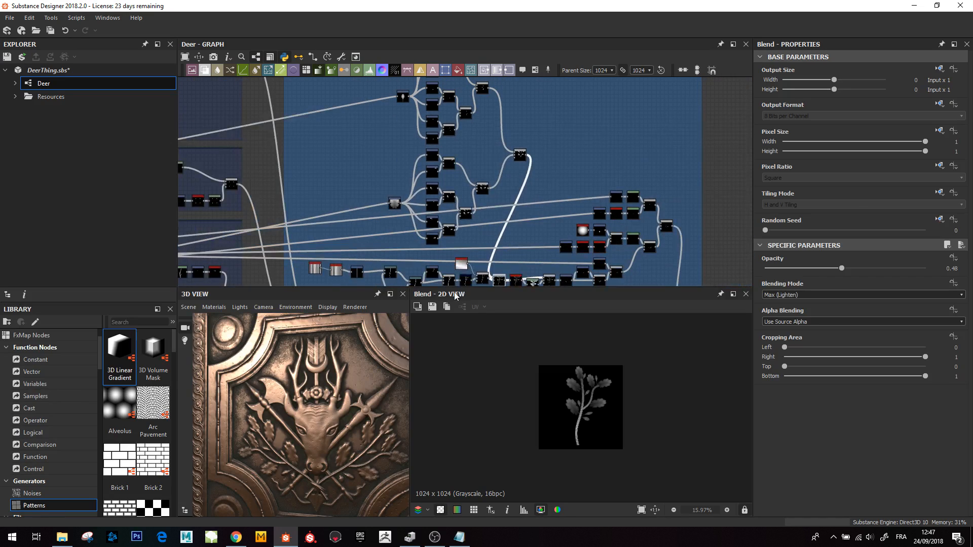
scroll(293, 478, "up", 2)
scroll(293, 478, "down", 3)
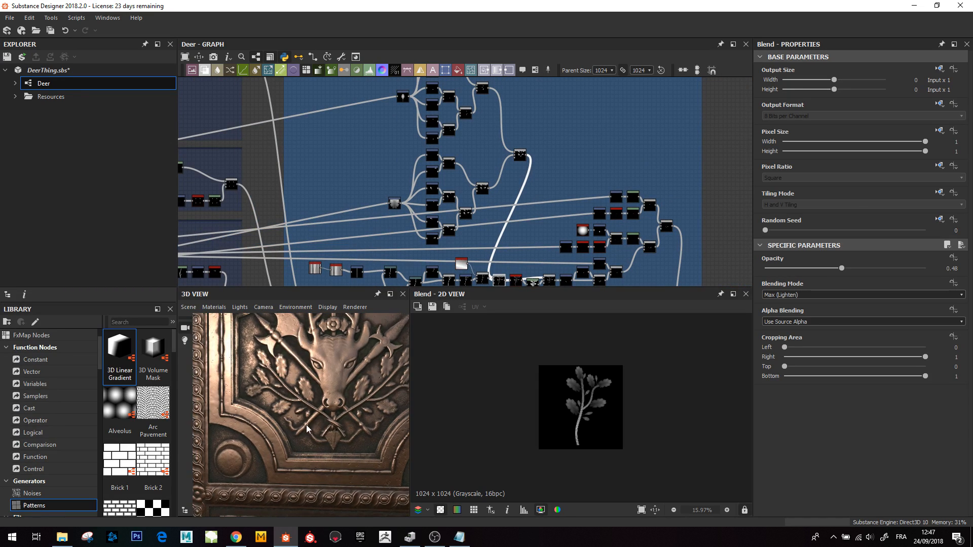
left_click_drag(296, 432, 248, 400)
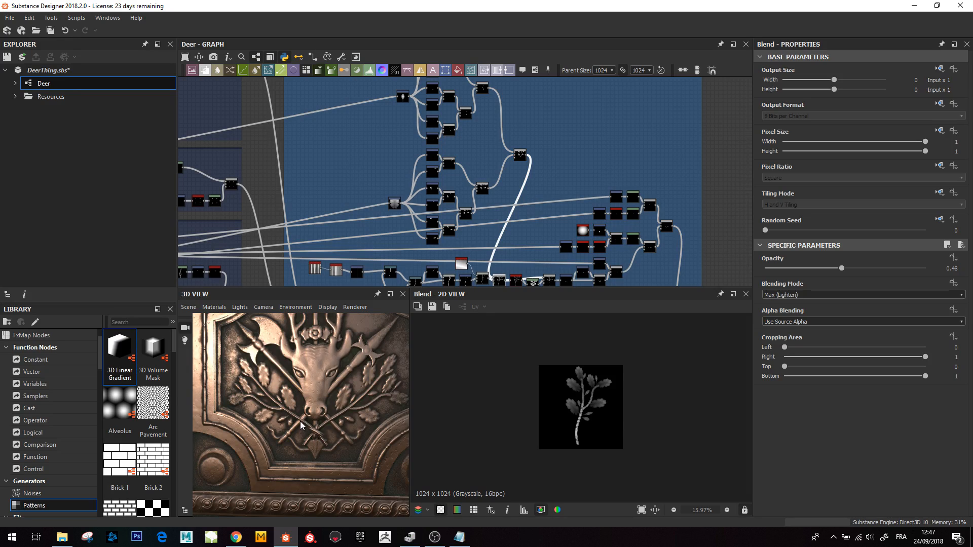
- Preview the Blend scattering the small falling leaves inside the Center frame
scroll(324, 393, "down", 2)
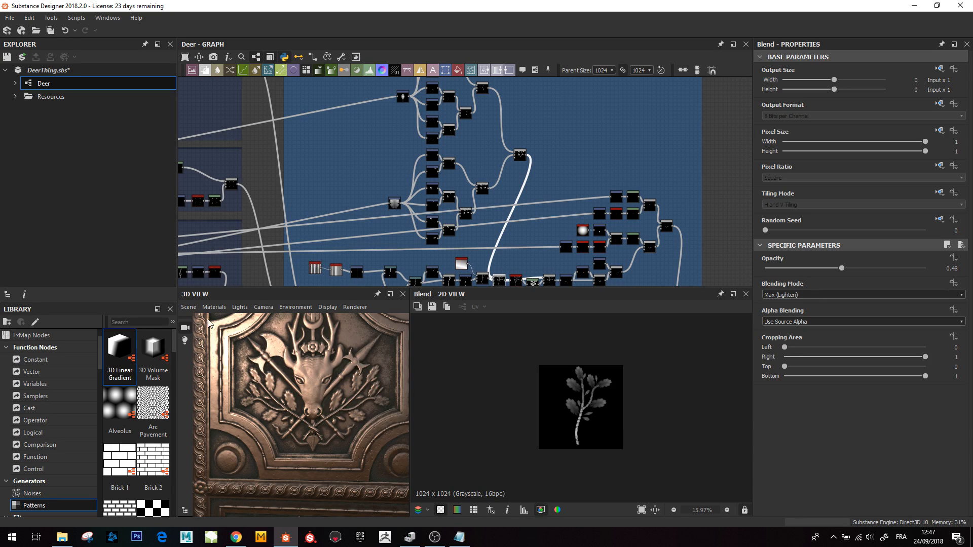
middle_click_drag(501, 215, 493, 194)
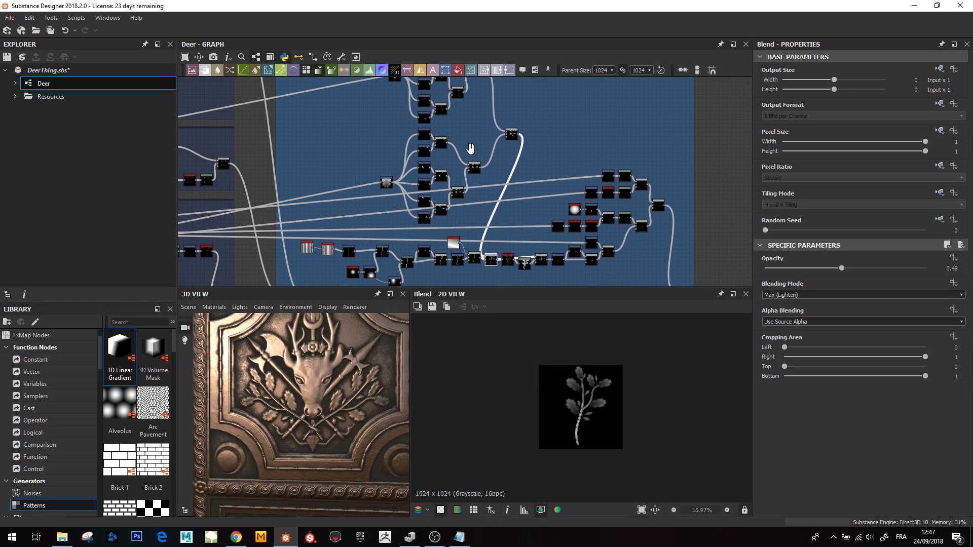
middle_click_drag(470, 148, 466, 198)
double_click(475, 140)
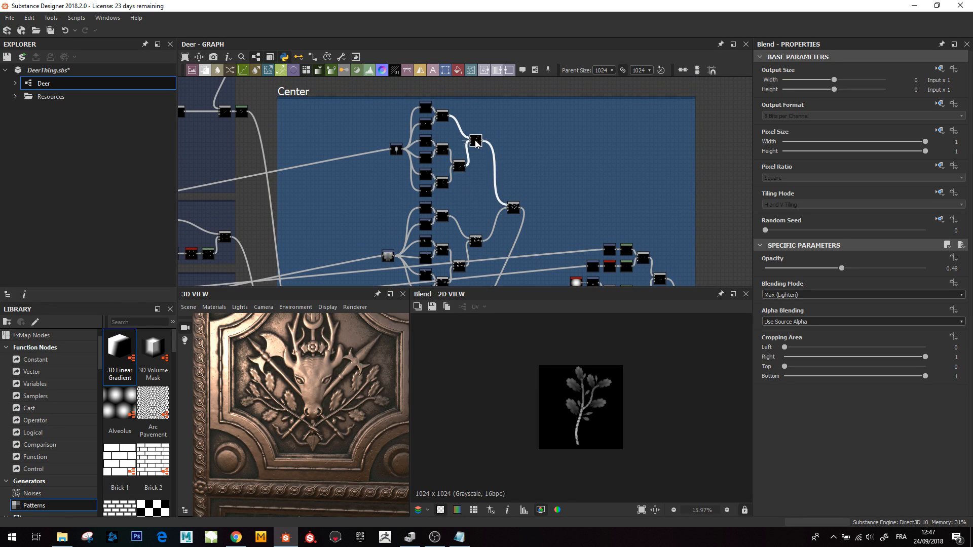
- Preview the leafy branch Blend, then the Blur HQ Grayscale and Levels nodes that follow it
scroll(583, 405, "up", 4)
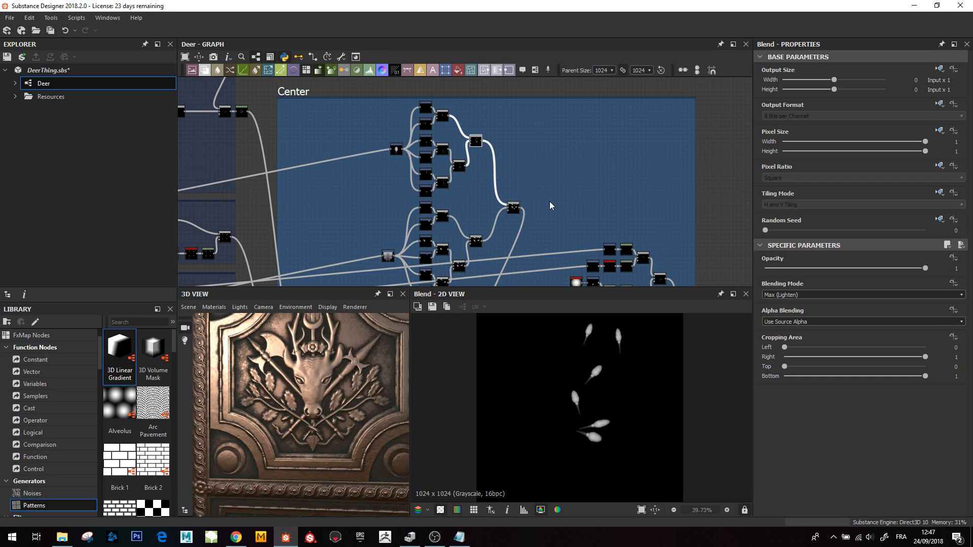
middle_click_drag(553, 271, 538, 174)
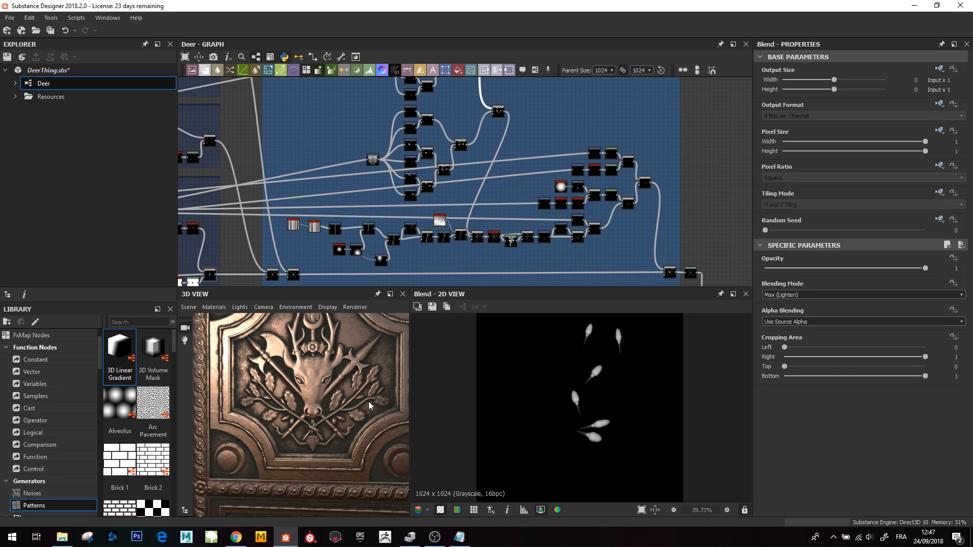
double_click(477, 236)
scroll(590, 413, "down", 3)
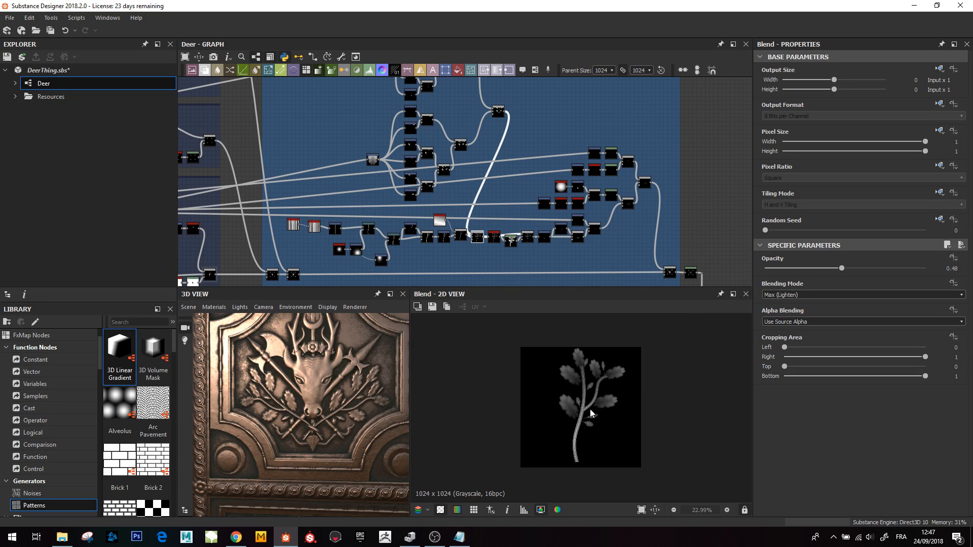
double_click(493, 240)
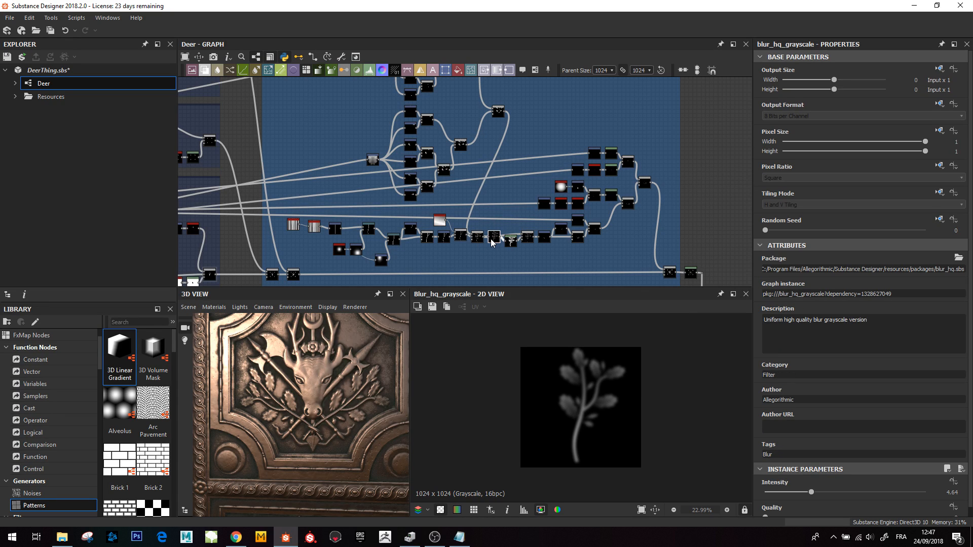
left_click_drag(494, 238, 512, 249)
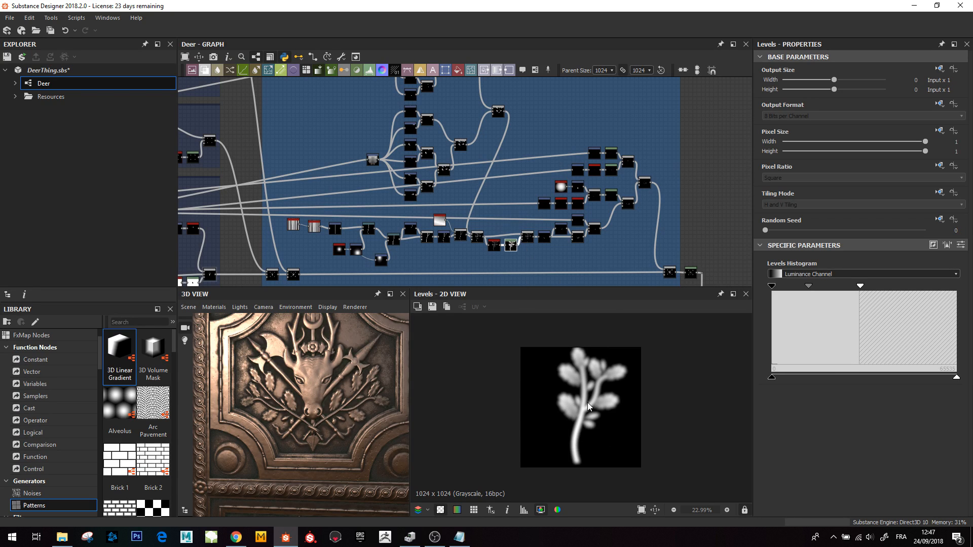
- Preview the Multiply Blend shading the branch and compare it with the preceding Lighten Blend
scroll(530, 252, "up", 3)
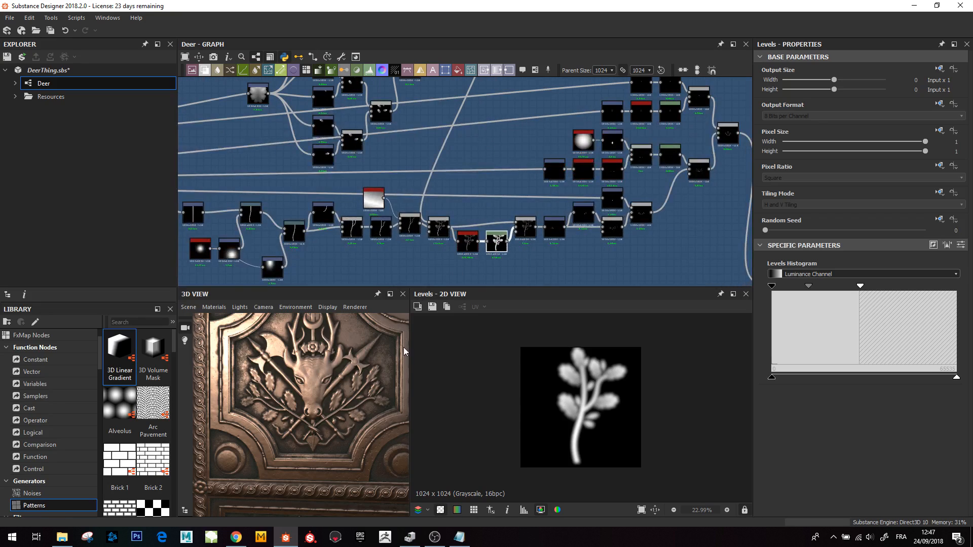
scroll(284, 404, "up", 2)
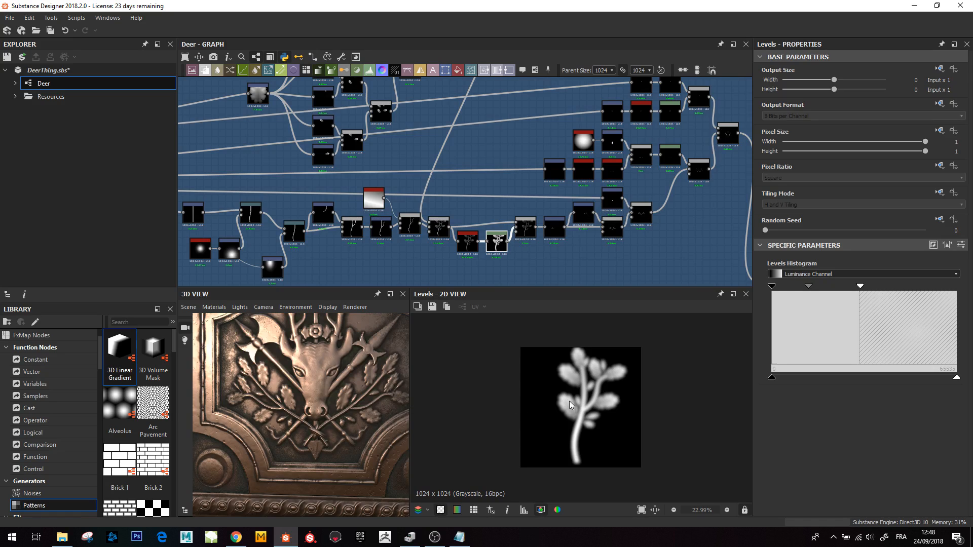
double_click(524, 235)
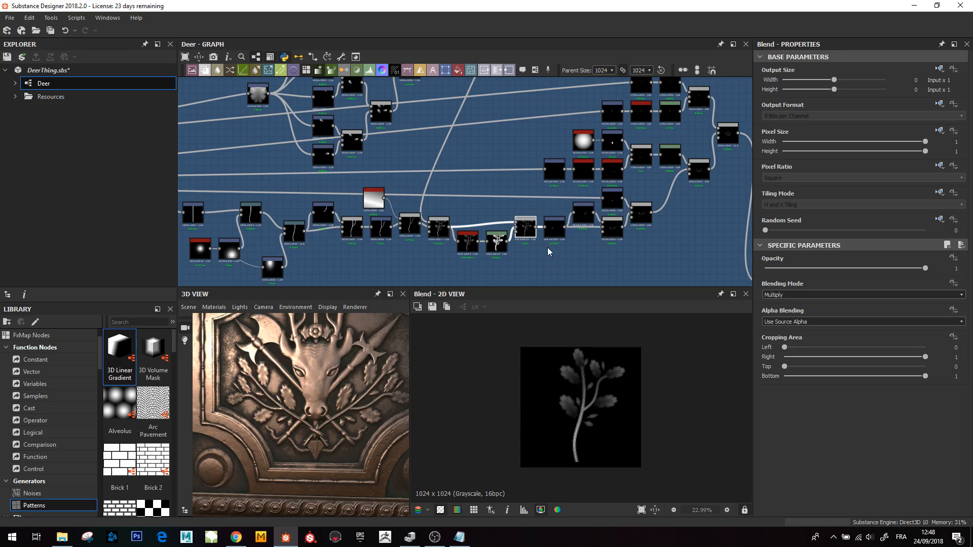
scroll(524, 235, "up", 5)
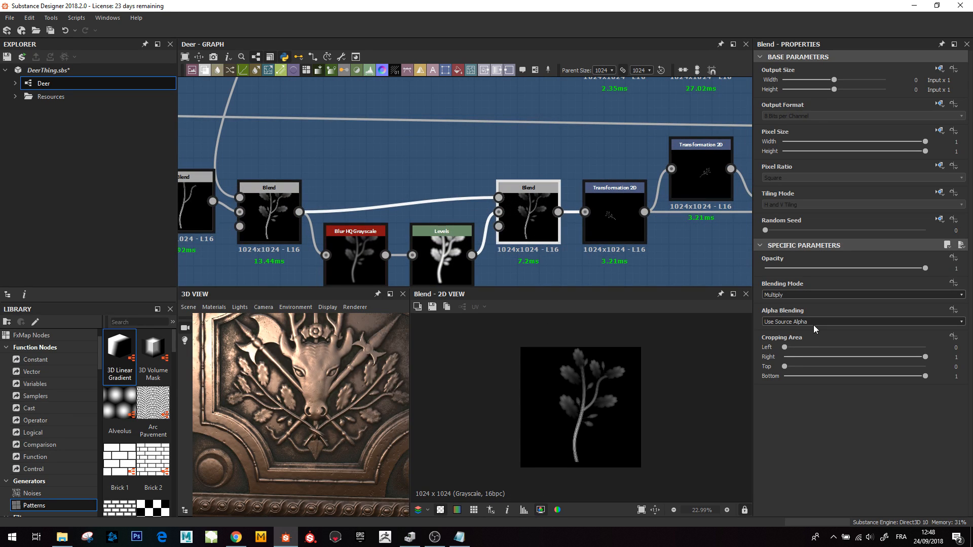
scroll(436, 248, "down", 2)
scroll(590, 408, "up", 1)
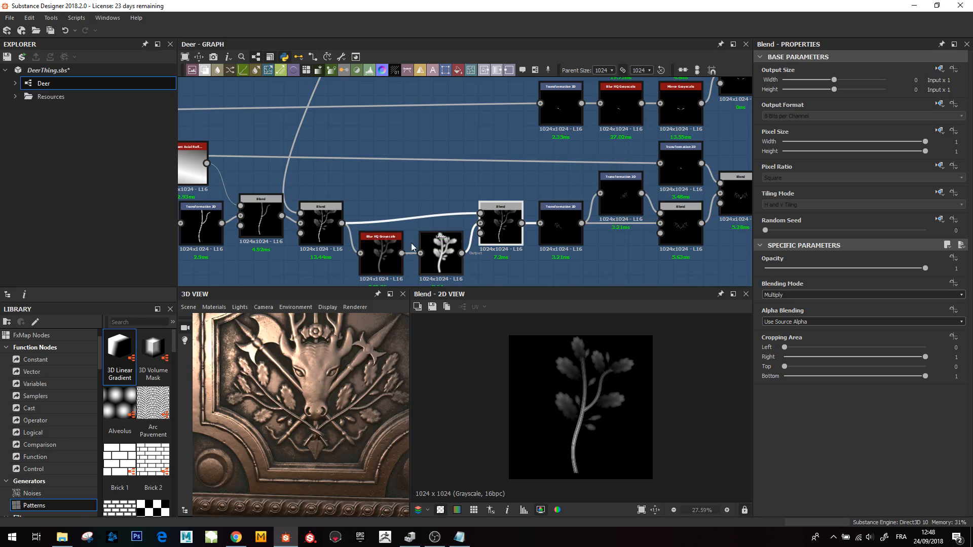
double_click(321, 226)
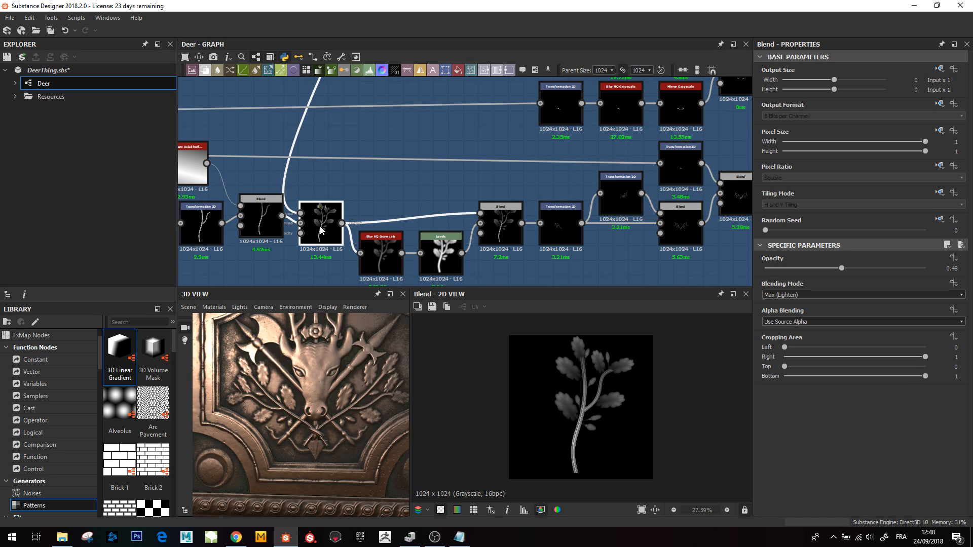
double_click(510, 224)
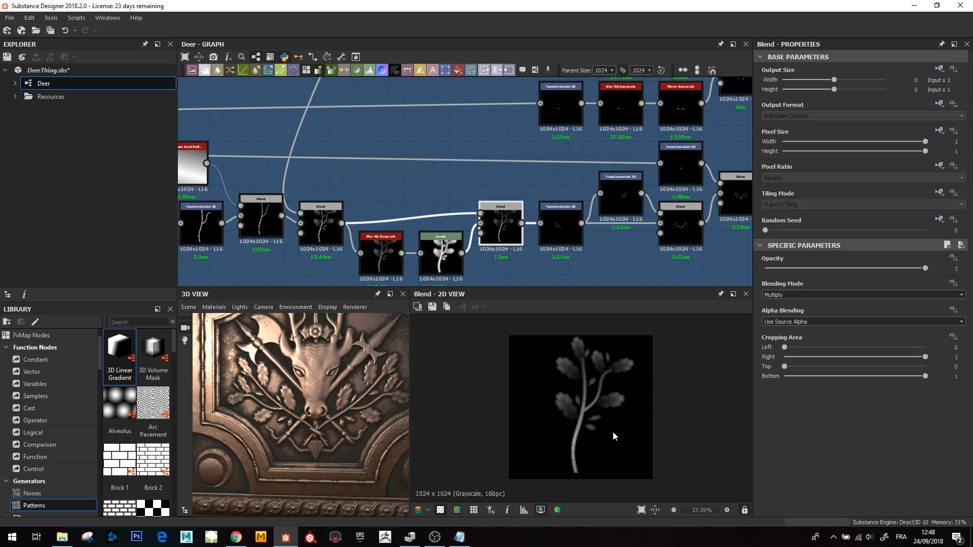
- Preview the two Transformation 2D nodes positioning the branch and the Blend forming the mirrored pair
double_click(562, 221)
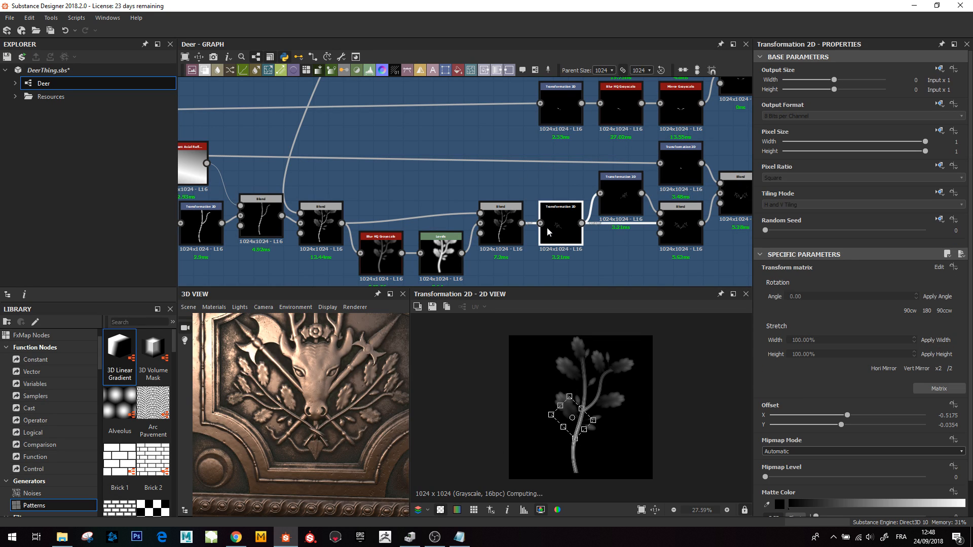
scroll(546, 227, "down", 2)
scroll(601, 227, "up", 3)
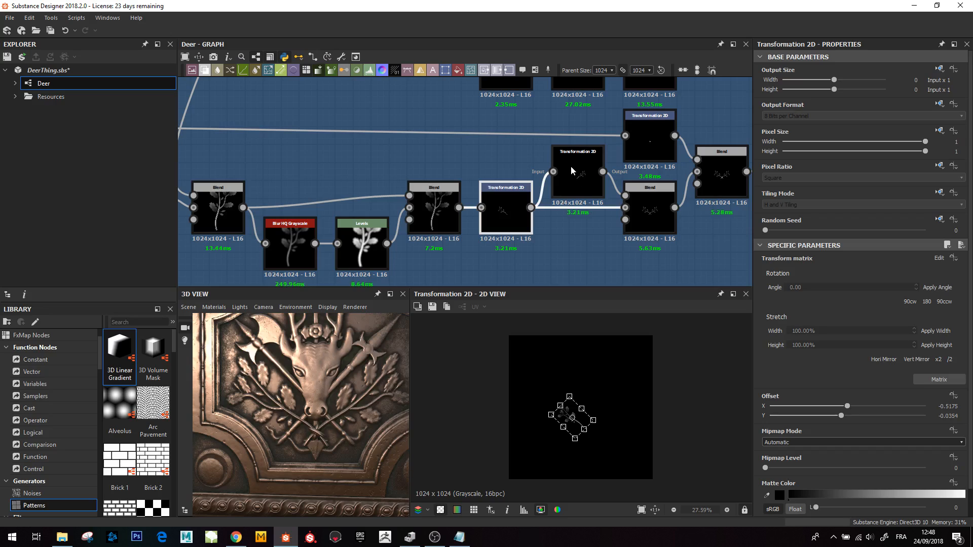
double_click(577, 184)
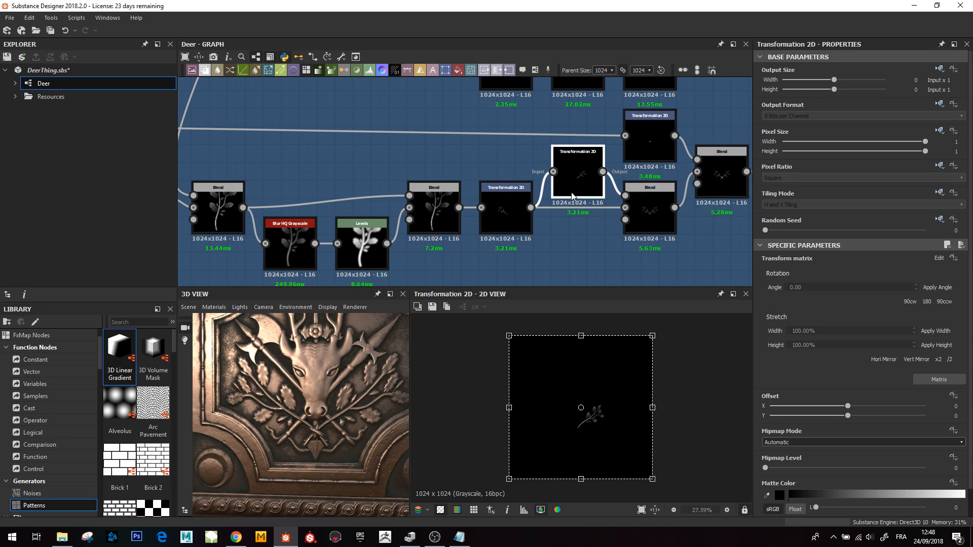
double_click(655, 215)
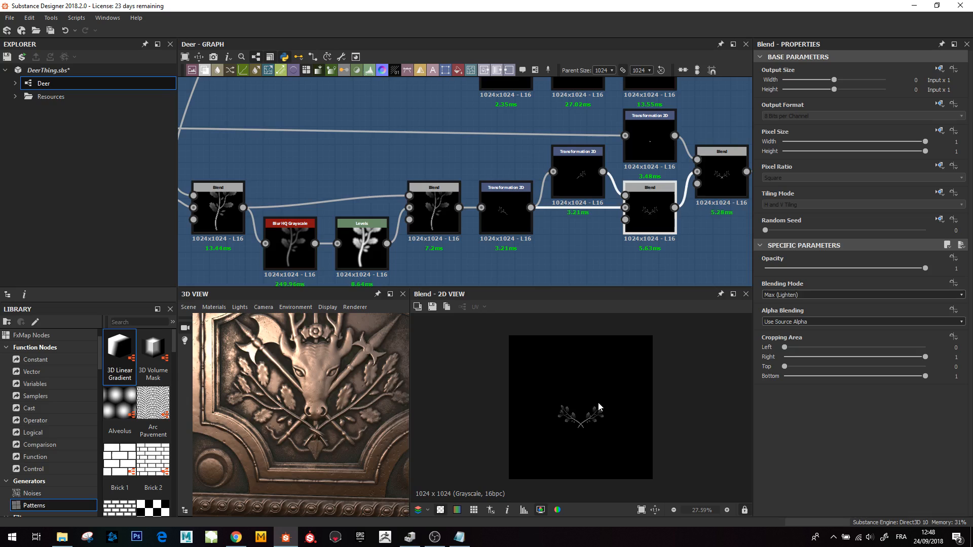
- Preview the Transformation 2D placing the crossed element at the branches' base and the Blend joining it
middle_click_drag(614, 210, 491, 245)
double_click(523, 186)
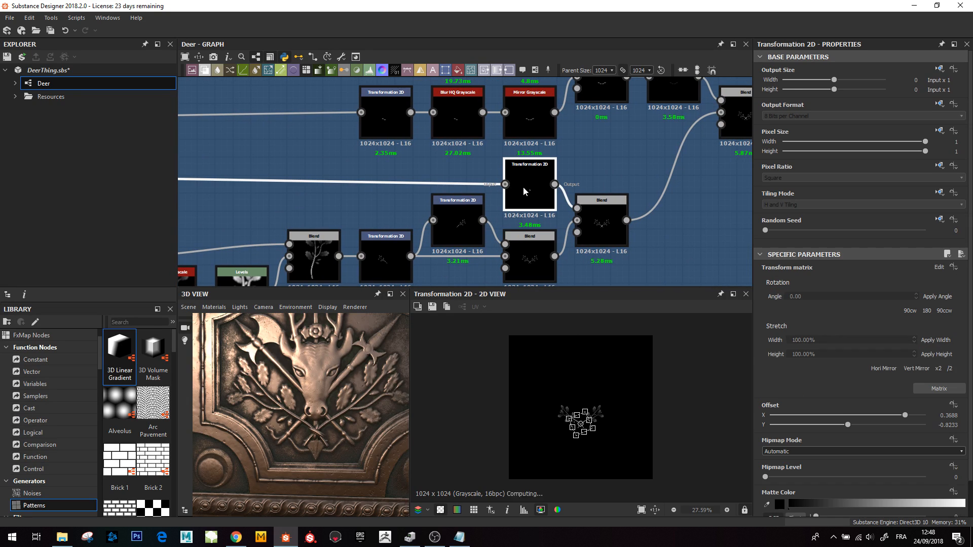
scroll(559, 405, "up", 5)
middle_click_drag(613, 476, 585, 415)
scroll(600, 453, "up", 4)
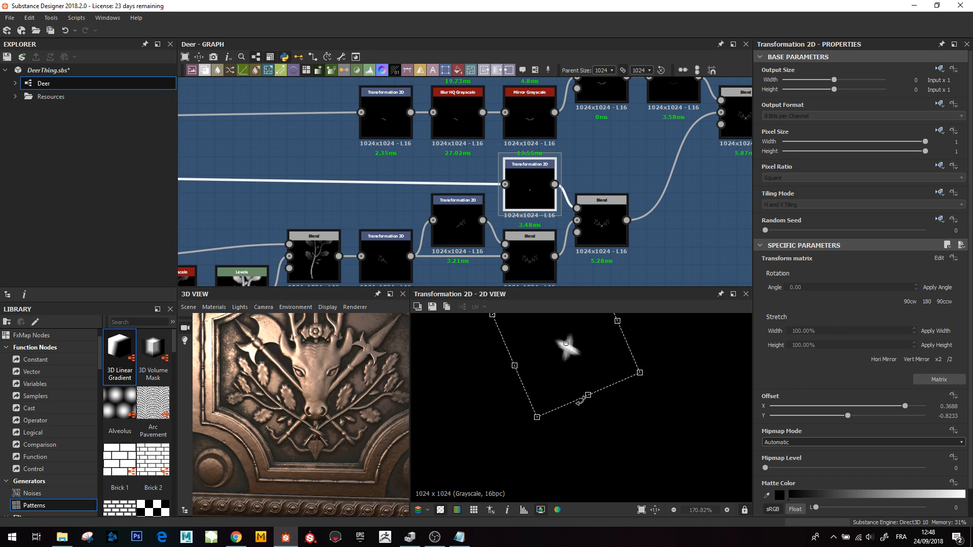
middle_click_drag(572, 374, 573, 406)
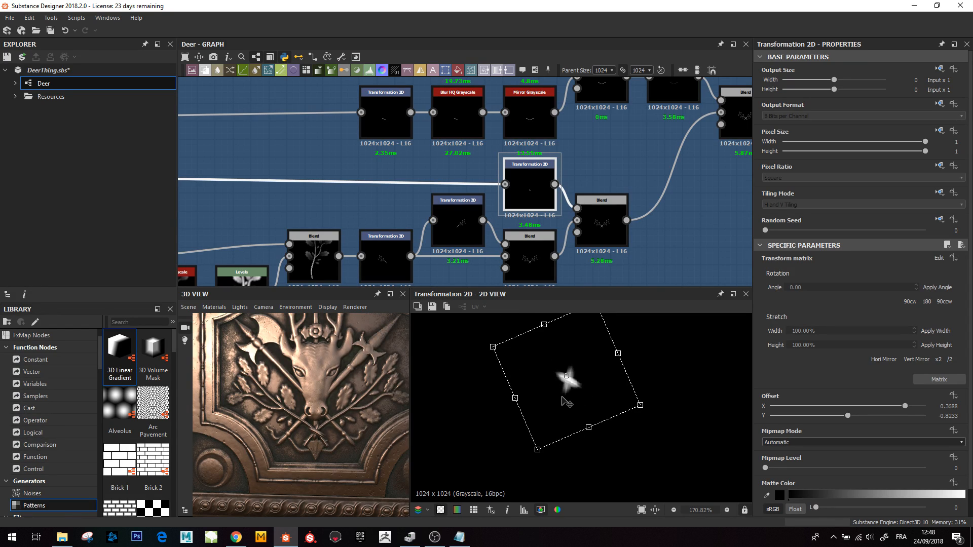
double_click(611, 236)
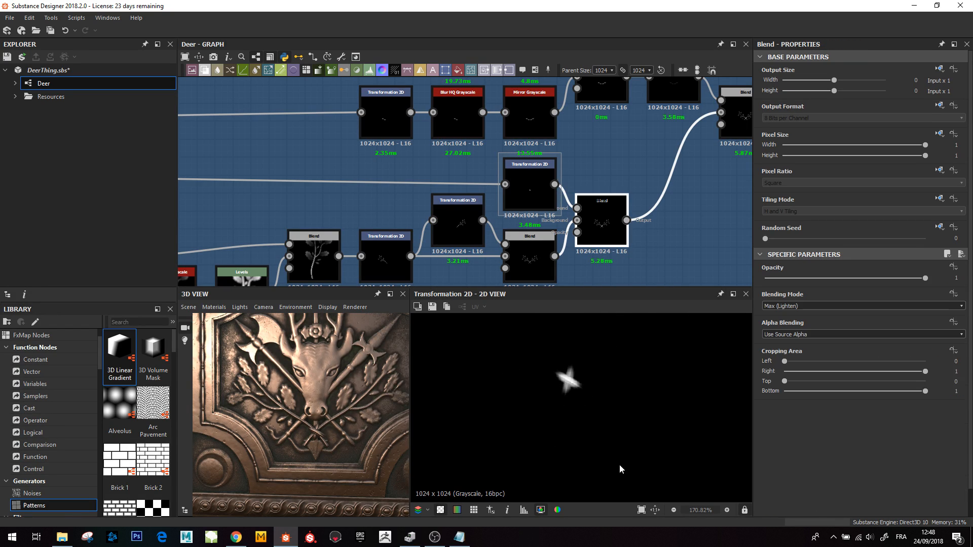
- Preview the Blend adding the curling ribbon beneath the crossed branches
scroll(656, 188, "down", 3)
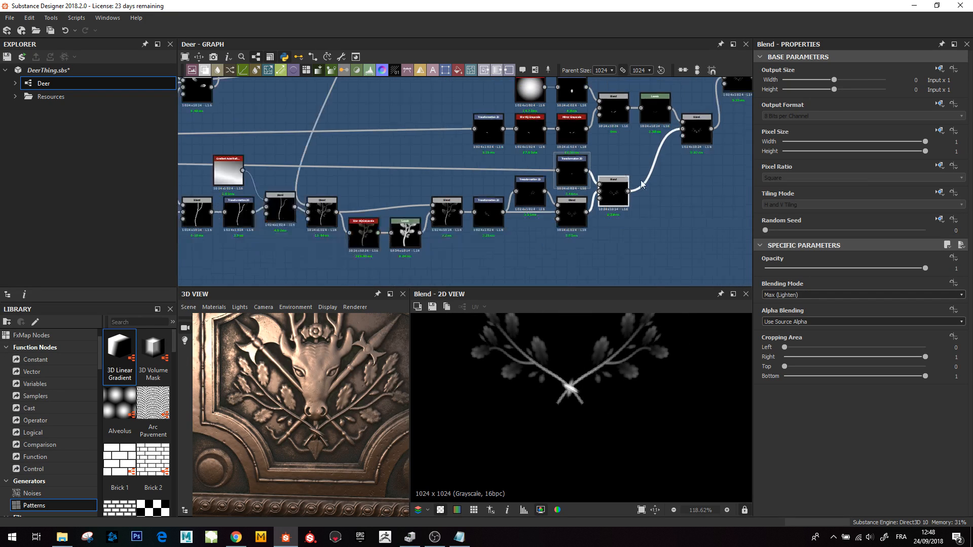
double_click(634, 205)
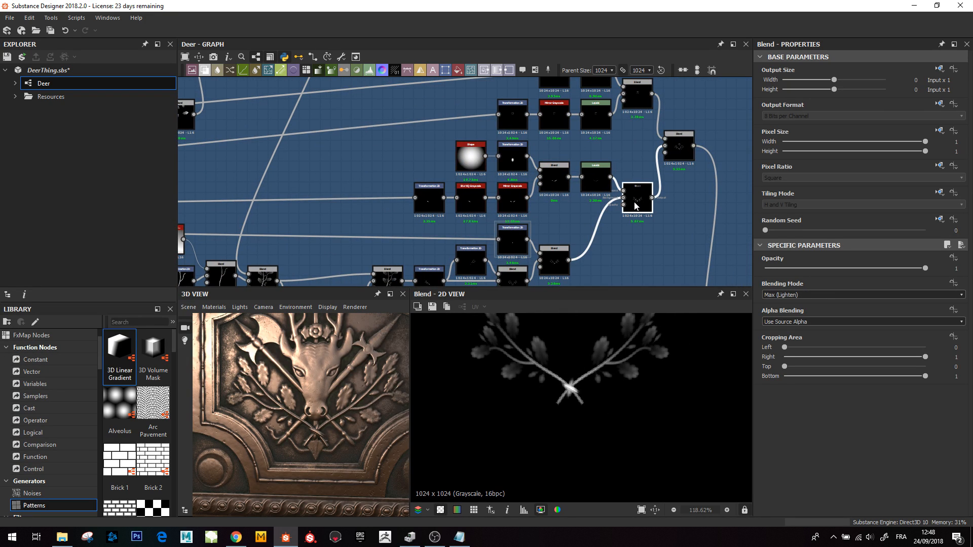
scroll(589, 424, "up", 3)
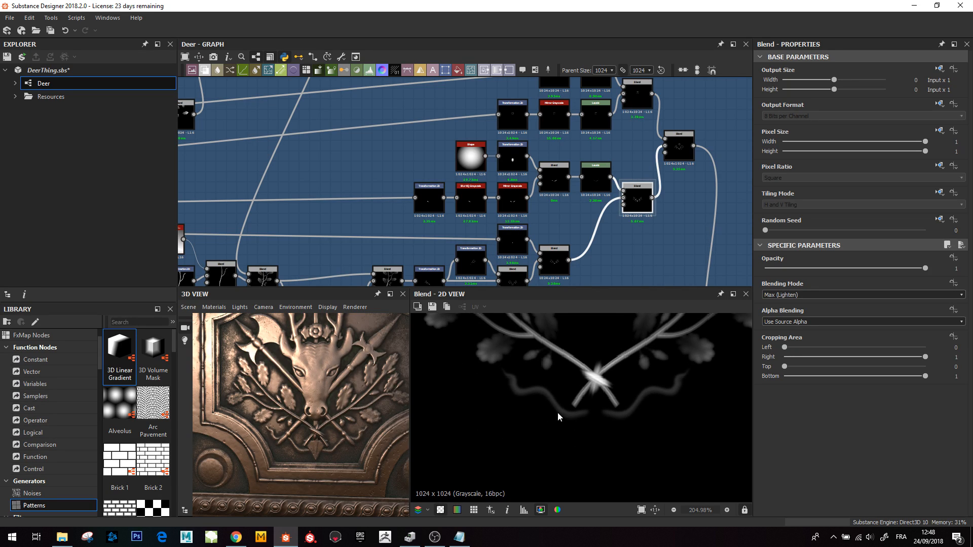
middle_click_drag(565, 151, 521, 195)
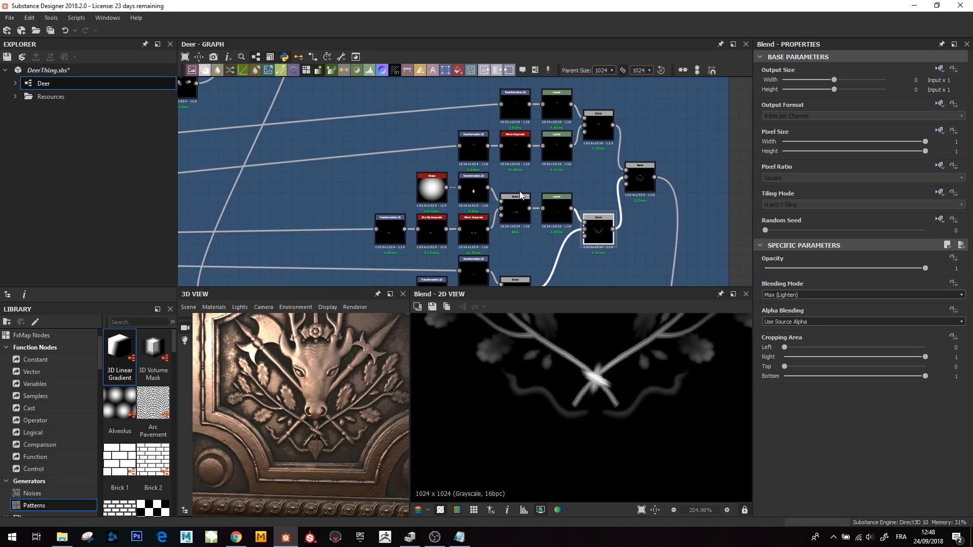
- Preview the ribbon's Transformation 2D, its Mirror Grayscale node and the Blend combining them
double_click(387, 242)
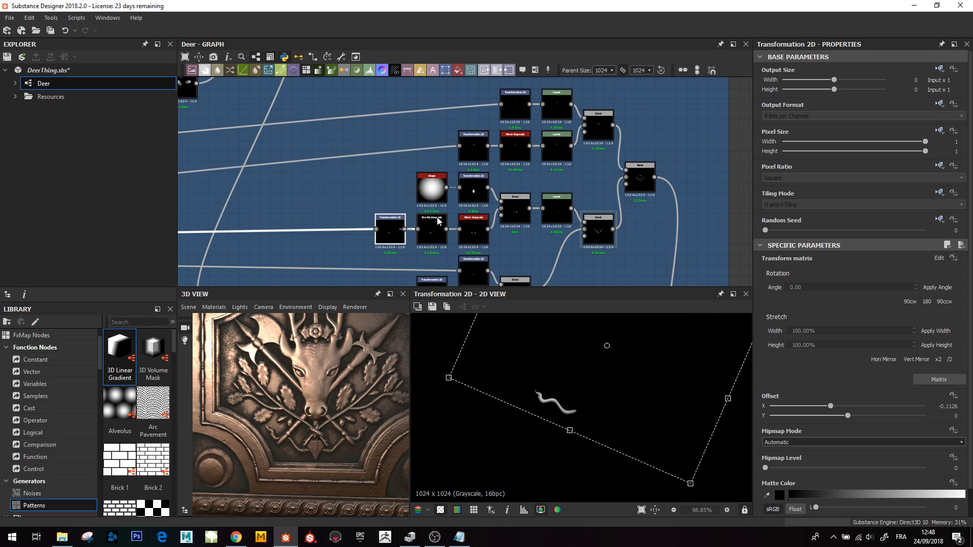
left_click(470, 227)
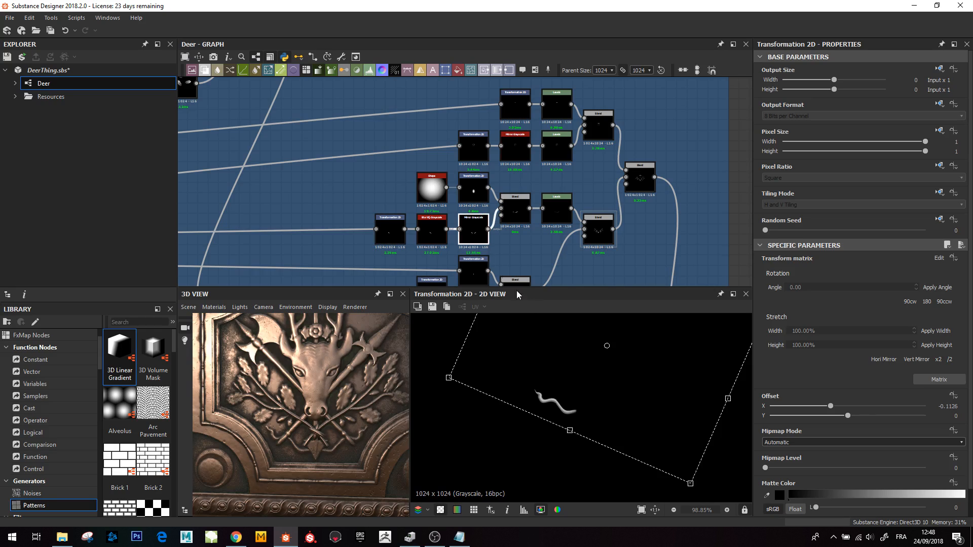
double_click(481, 230)
left_click(598, 232)
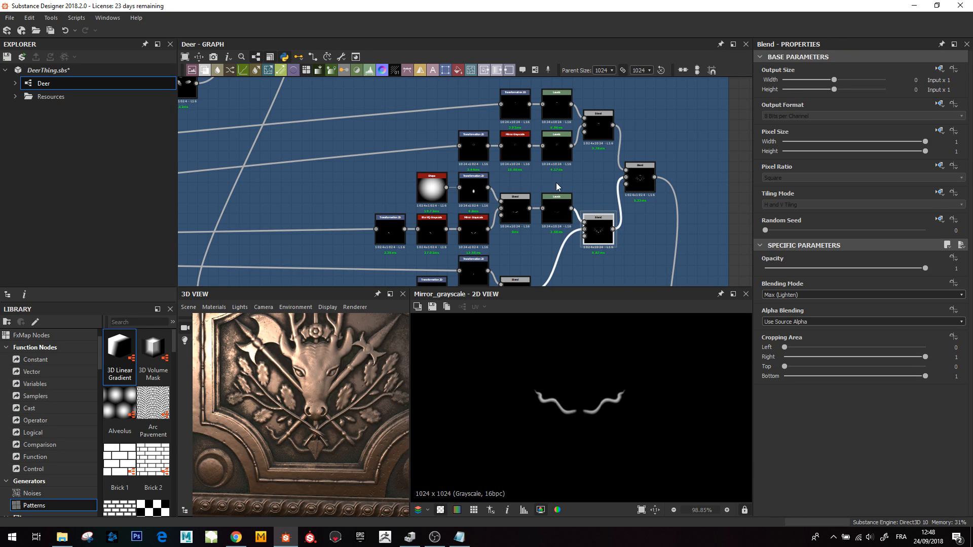
double_click(598, 236)
- Preview the Blend assembling the whole branch ornament, then the top leaf cluster's Transformation 2D and Mirror Grayscale
middle_click_drag(598, 188, 557, 224)
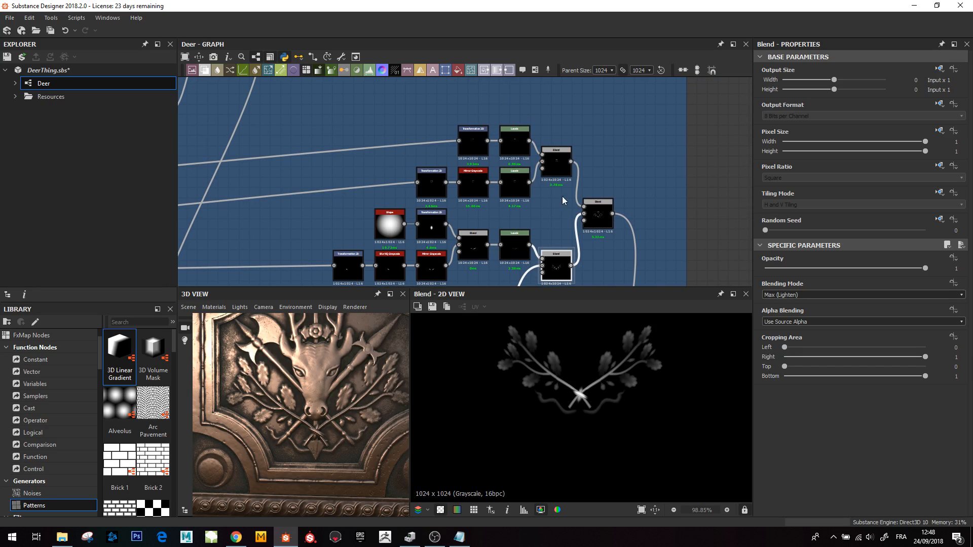
double_click(598, 215)
middle_click_drag(584, 348, 590, 396)
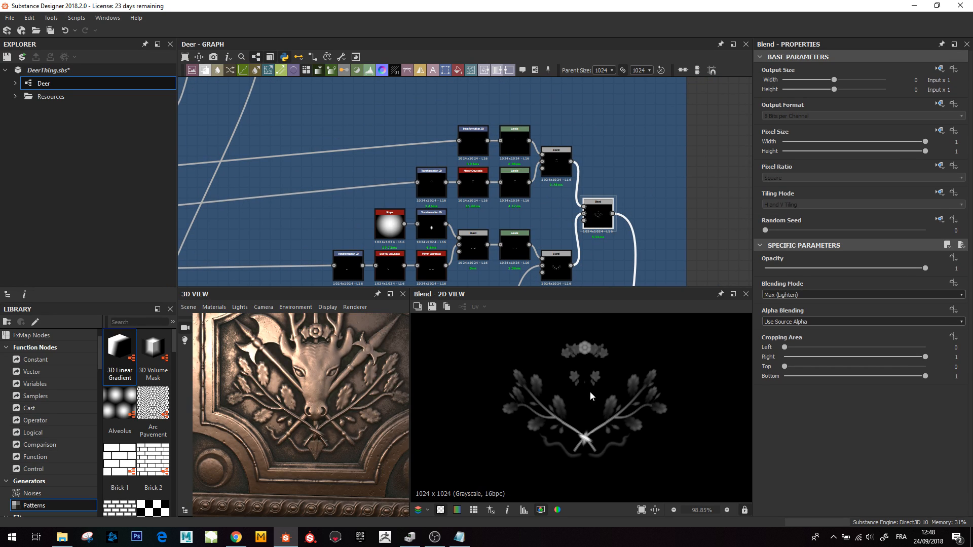
left_click_drag(327, 396, 296, 371)
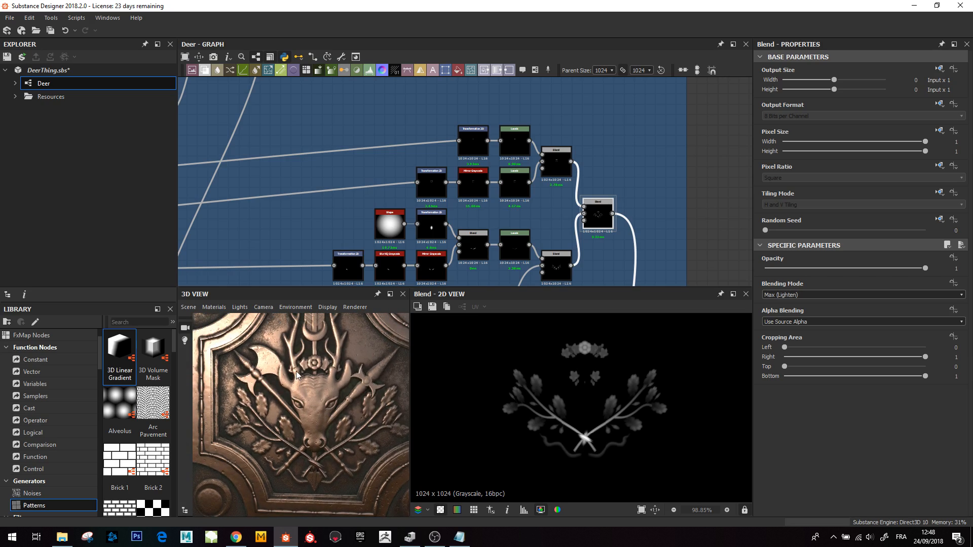
double_click(433, 181)
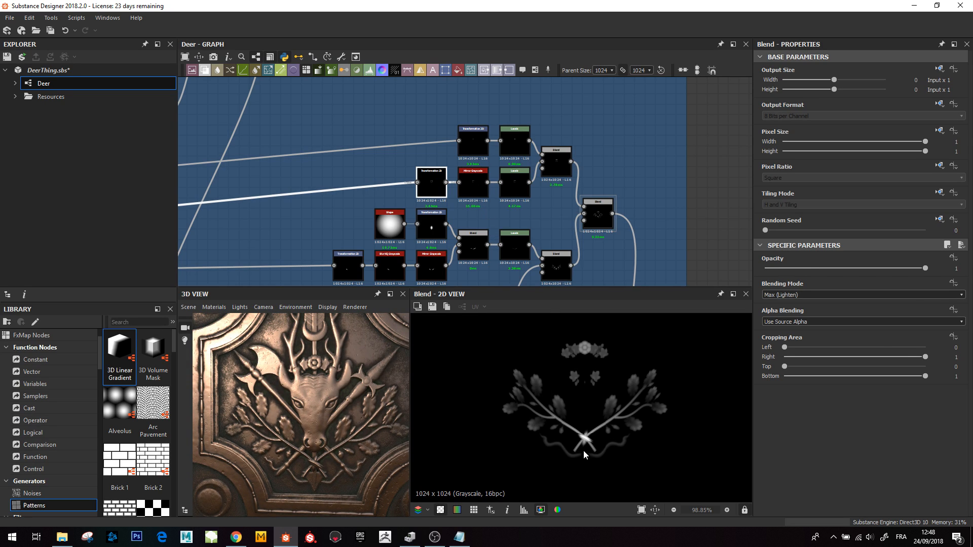
double_click(471, 178)
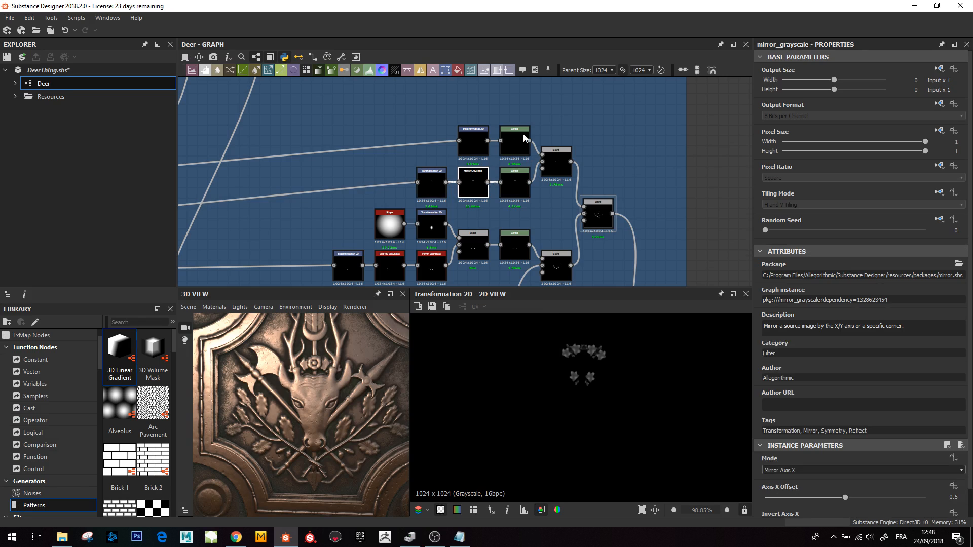
- Preview the top leaf cluster's Blend and the Blend adding it to the whole branch ornament
left_click(515, 137)
double_click(559, 163)
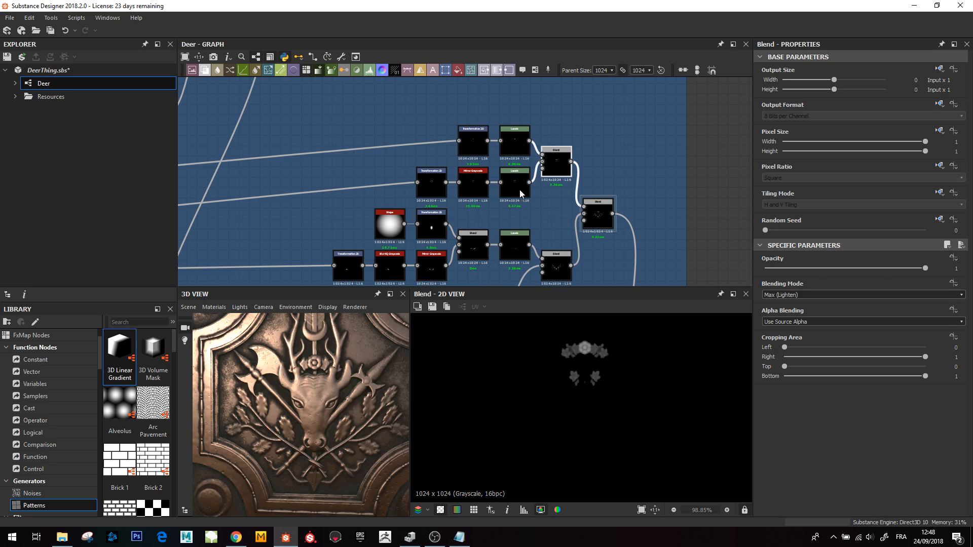
middle_click_drag(548, 189, 526, 165)
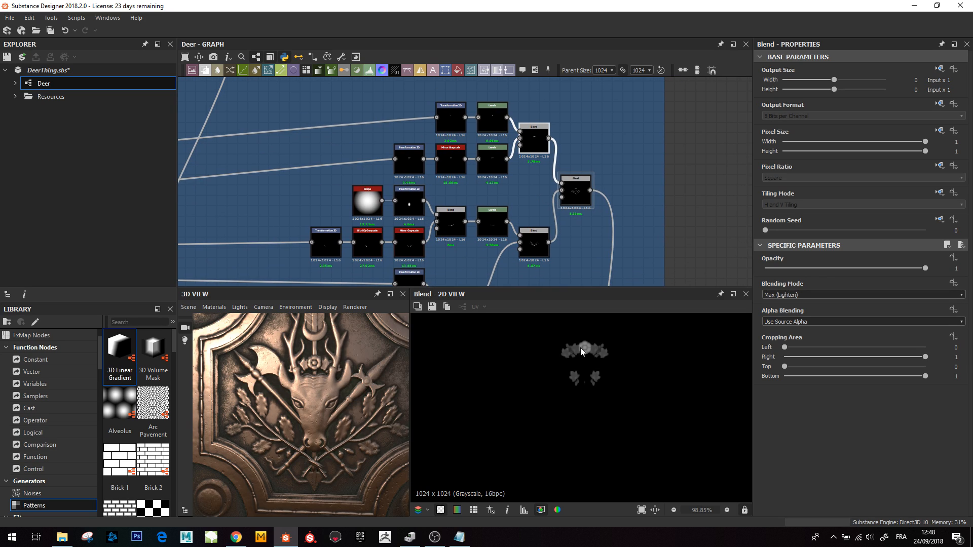
double_click(567, 195)
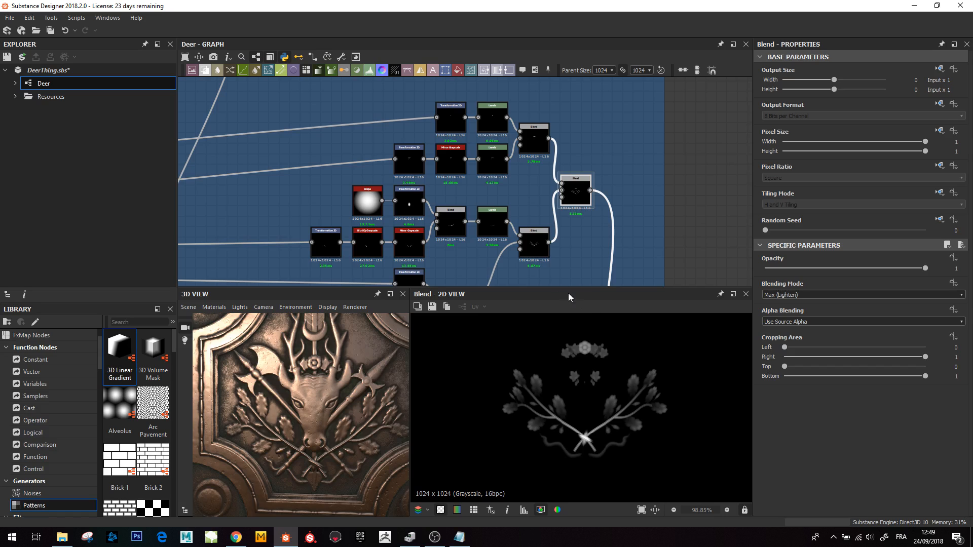
- Preview the final Blend combining the deer emblem with the four corner discs
scroll(563, 194, "down", 2)
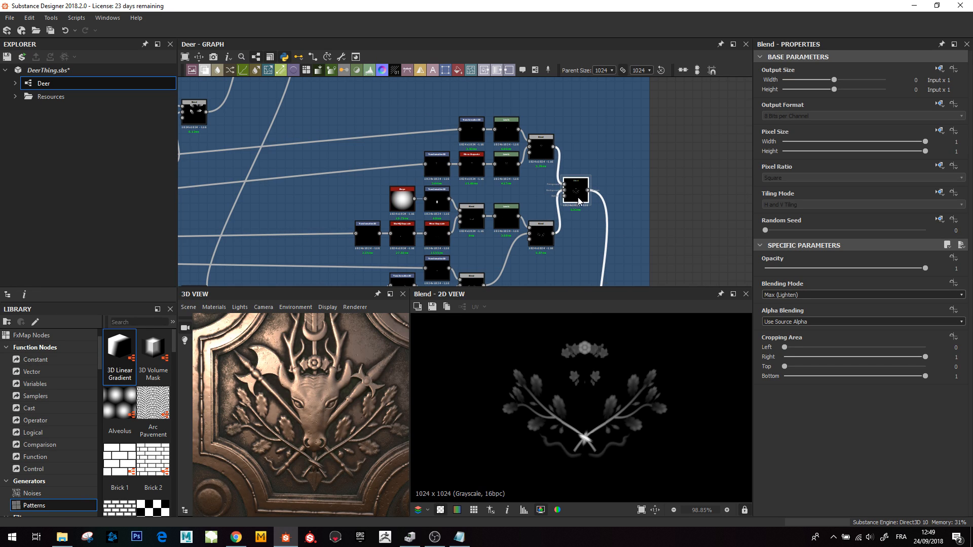
middle_click_drag(563, 193, 557, 184)
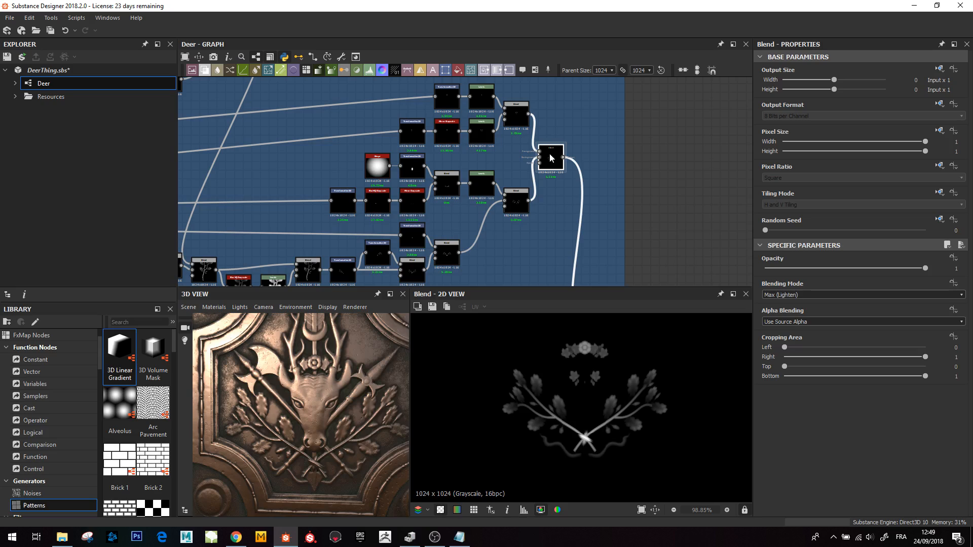
scroll(553, 162, "down", 3)
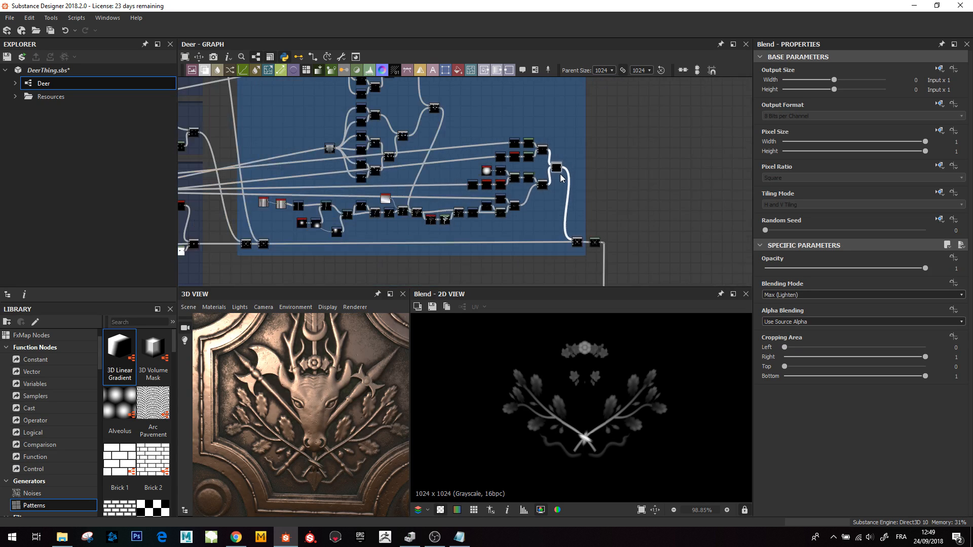
double_click(578, 241)
scroll(619, 393, "down", 3)
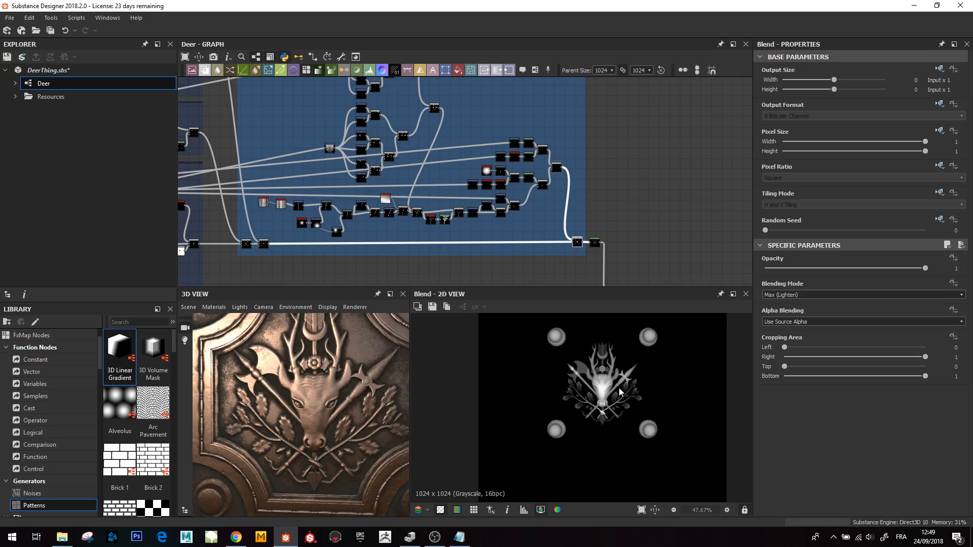
- Inspect the Levels node after it and the MasterBlend frame's Blend showing the complete tile
middle_click_drag(622, 260, 569, 234)
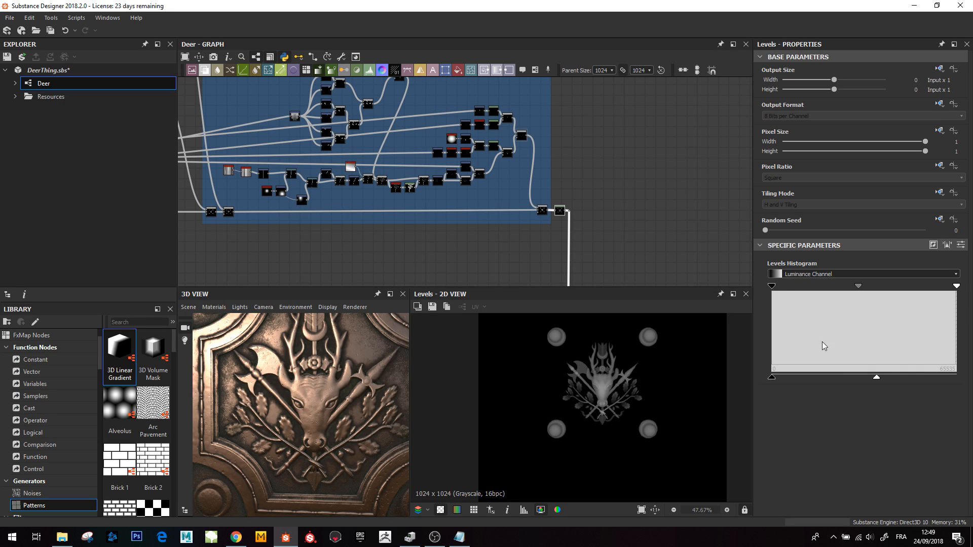
scroll(600, 204, "down", 2)
middle_click_drag(600, 203, 520, 253)
left_click(530, 252)
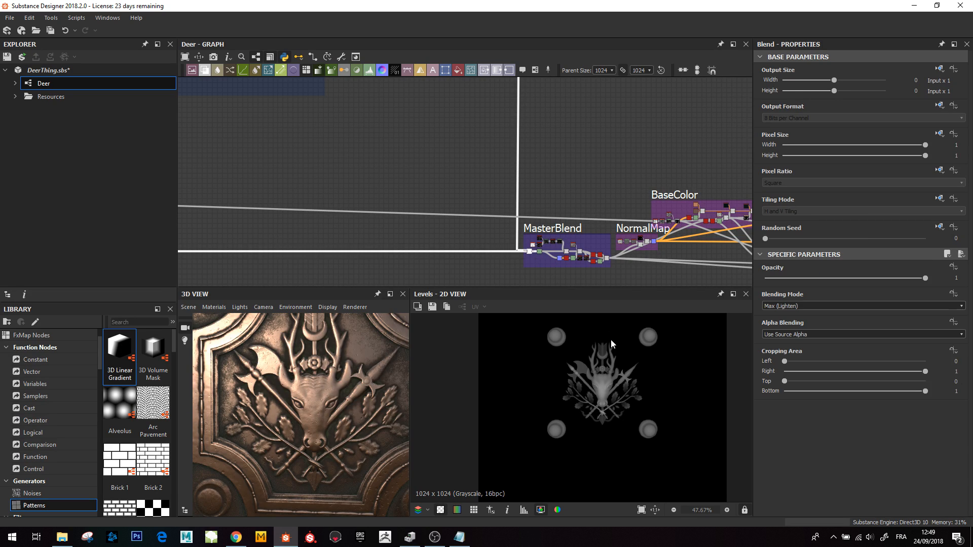
scroll(597, 394, "down", 2)
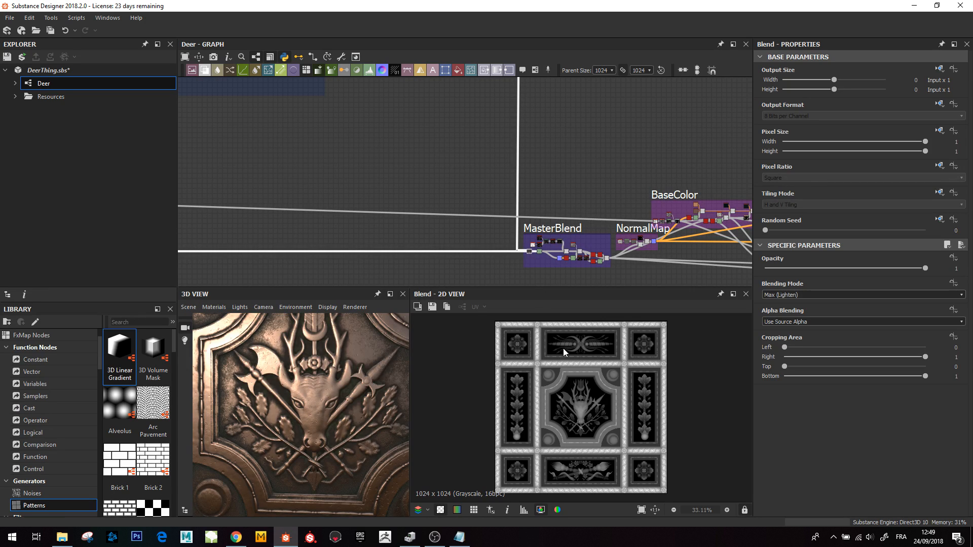
scroll(339, 401, "down", 3)
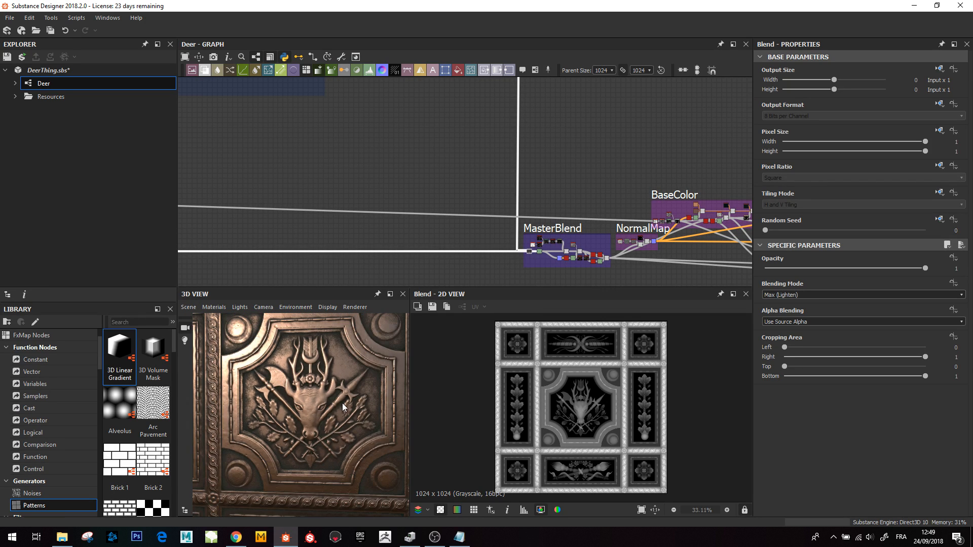
- Orbit the 3D preview and survey the MasterBlend, NormalMap, BaseColor, Rough, Metallic and AO frames
left_click_drag(342, 403, 552, 400, "alt")
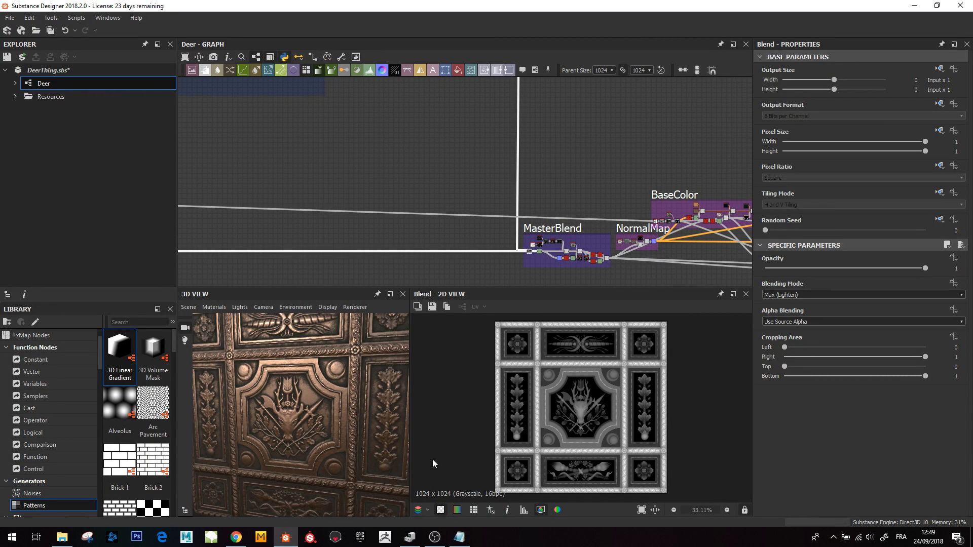
middle_click_drag(654, 212, 512, 212)
scroll(511, 212, "down", 3)
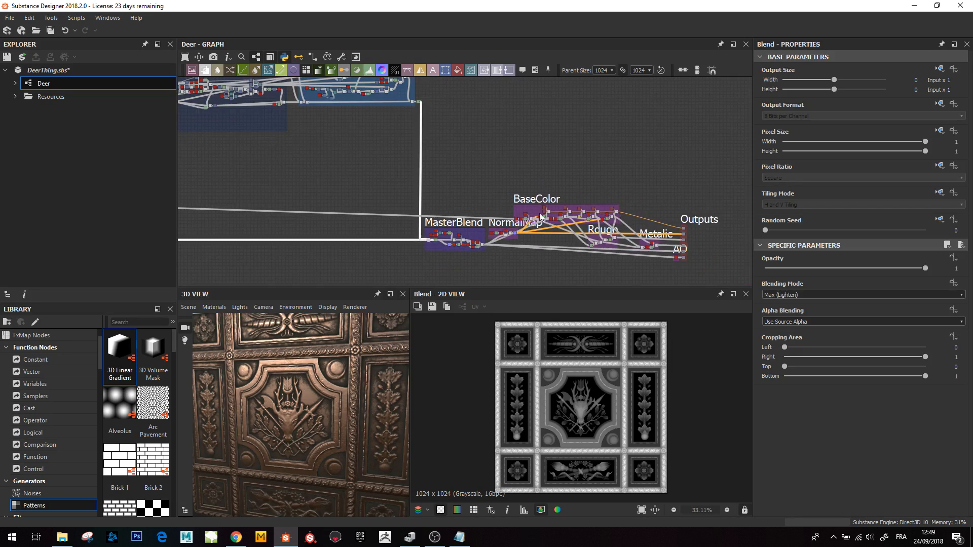
scroll(524, 242, "up", 3)
middle_click_drag(568, 240, 538, 240)
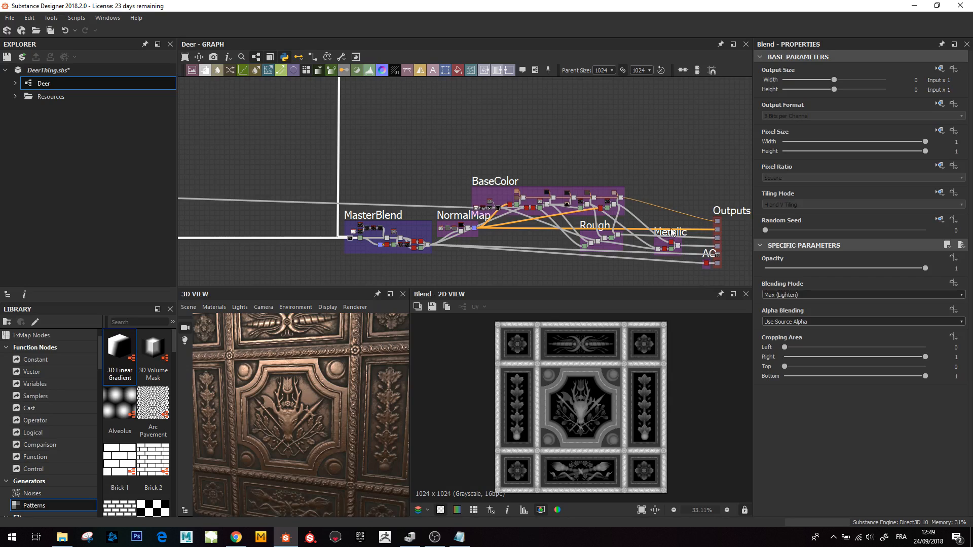
scroll(376, 257, "up", 5)
scroll(340, 240, "up", 1)
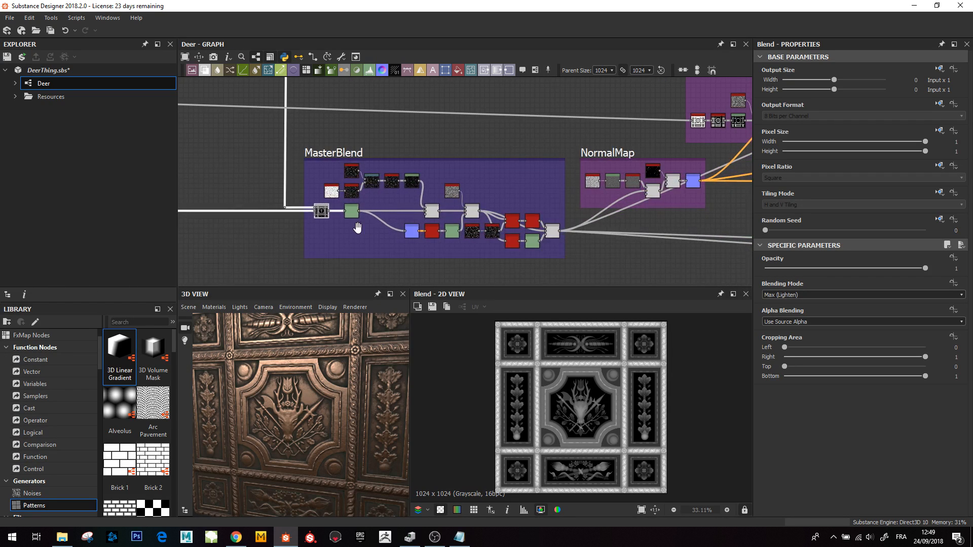
middle_click_drag(358, 226, 339, 237)
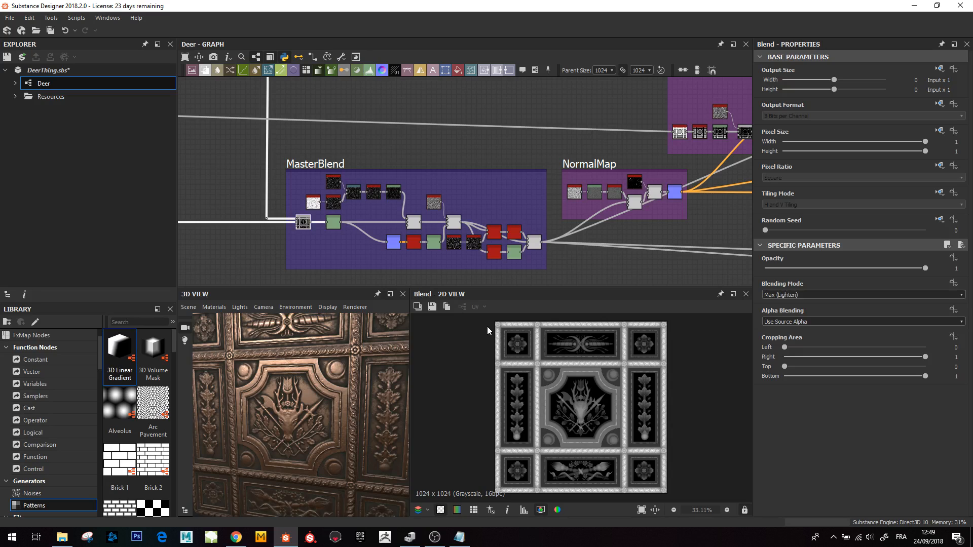
- Inspect the MasterBlend frame's Multiply and Copy Blend nodes layering noise over the tile
left_click(413, 222)
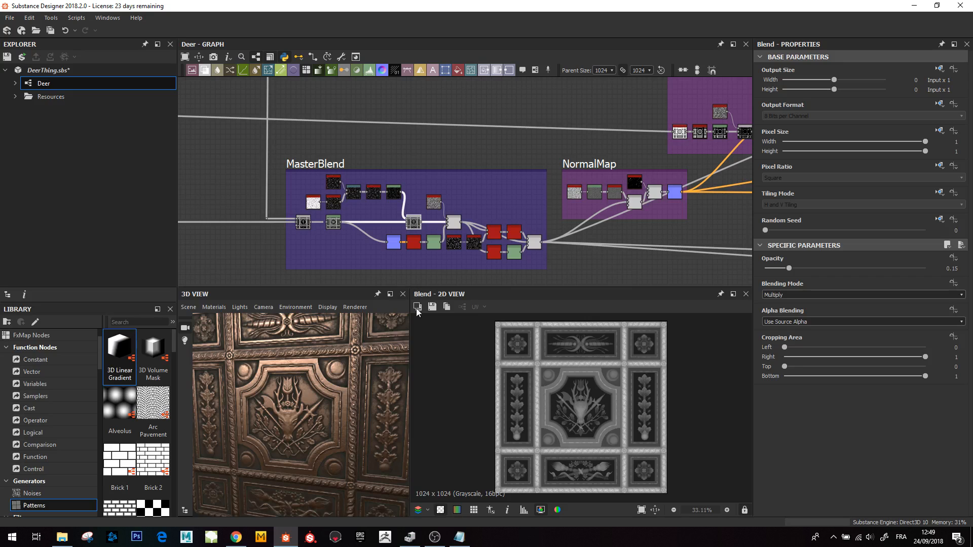
scroll(678, 210, "down", 1)
middle_click_drag(677, 210, 526, 231)
middle_click_drag(625, 196, 517, 207)
scroll(518, 207, "down", 3)
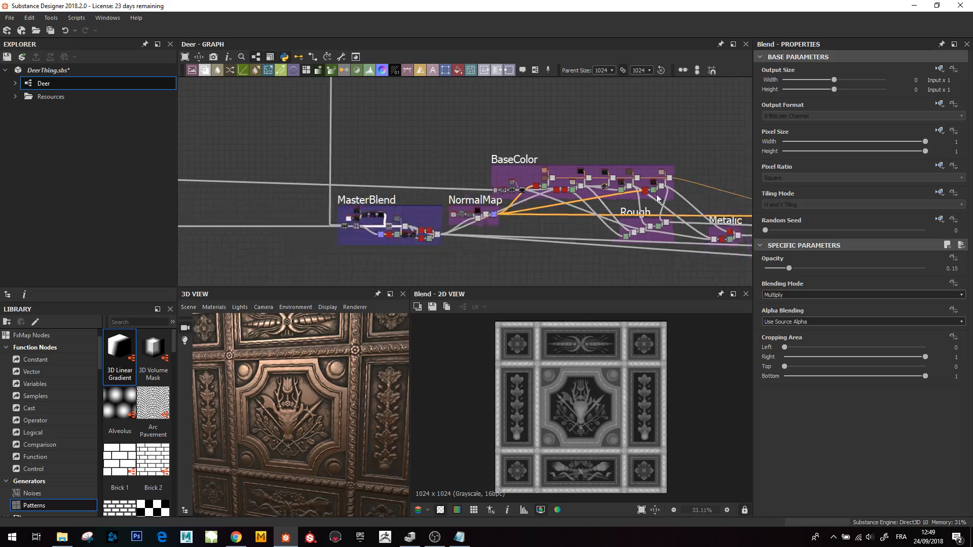
scroll(447, 236, "up", 5)
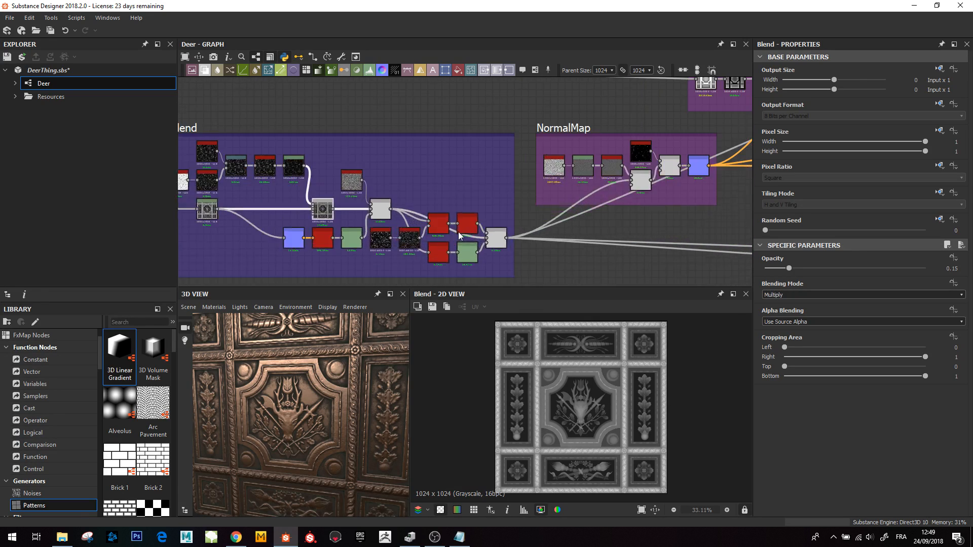
left_click(513, 248)
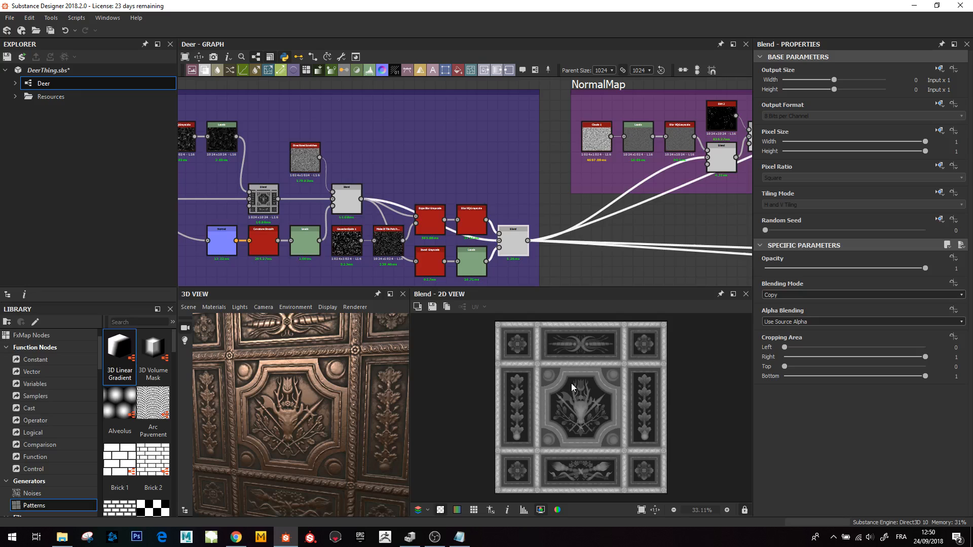
scroll(521, 395, "down", 1)
mouse_move(307, 431)
left_mouse_down()
mouse_move(315, 388)
mouse_move(306, 348)
mouse_move(333, 437)
mouse_move(412, 441)
mouse_move(315, 425)
mouse_move(259, 442)
mouse_move(291, 439)
left_mouse_up()
scroll(306, 347, "down", 3)
scroll(292, 440, "up", 3)
scroll(489, 195, "down", 1)
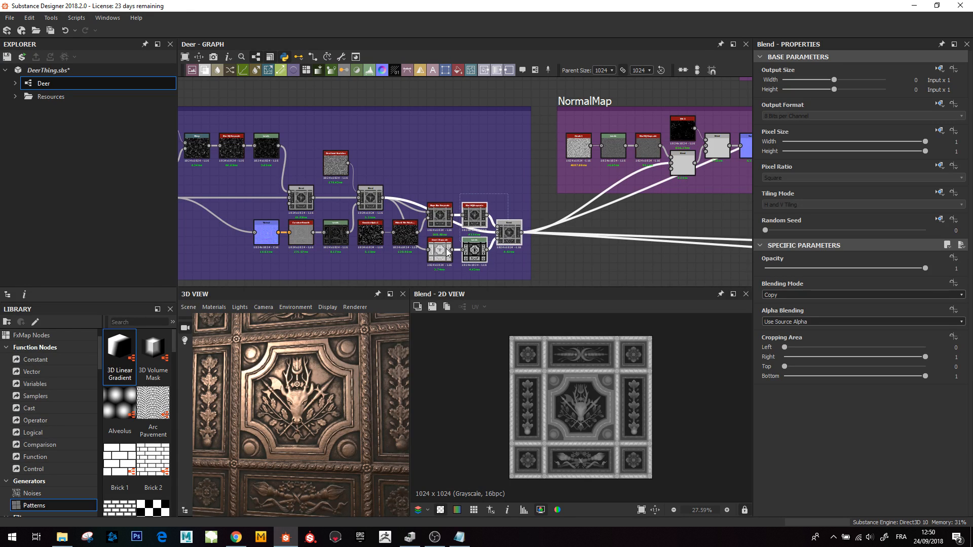
- Examine the MasterBlend frame's Multiply and Subtract Blends up close on the deer in the 2D view
left_click(472, 163)
scroll(482, 206, "down", 2)
middle_click_drag(507, 196, 453, 205)
middle_click_drag(376, 216, 437, 214)
scroll(324, 193, "up", 1)
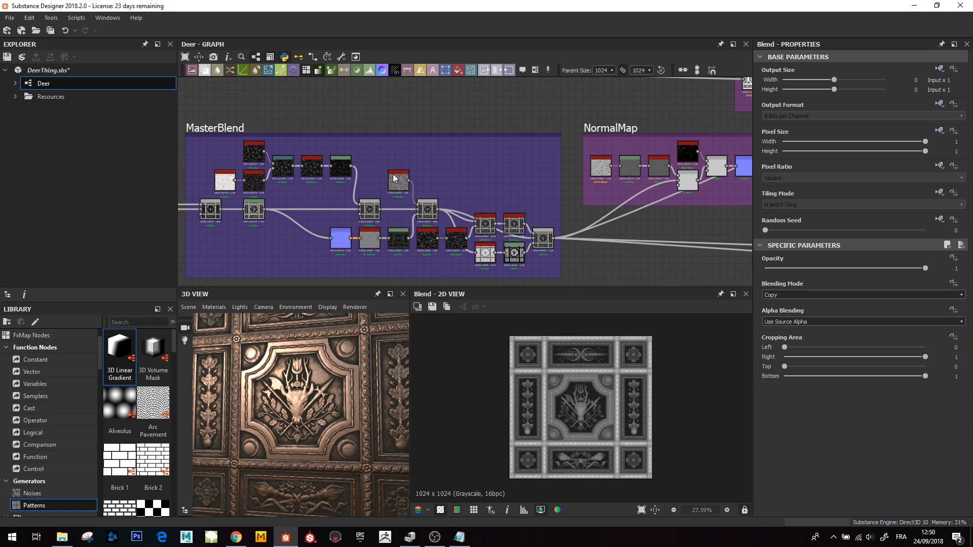
left_click(369, 211)
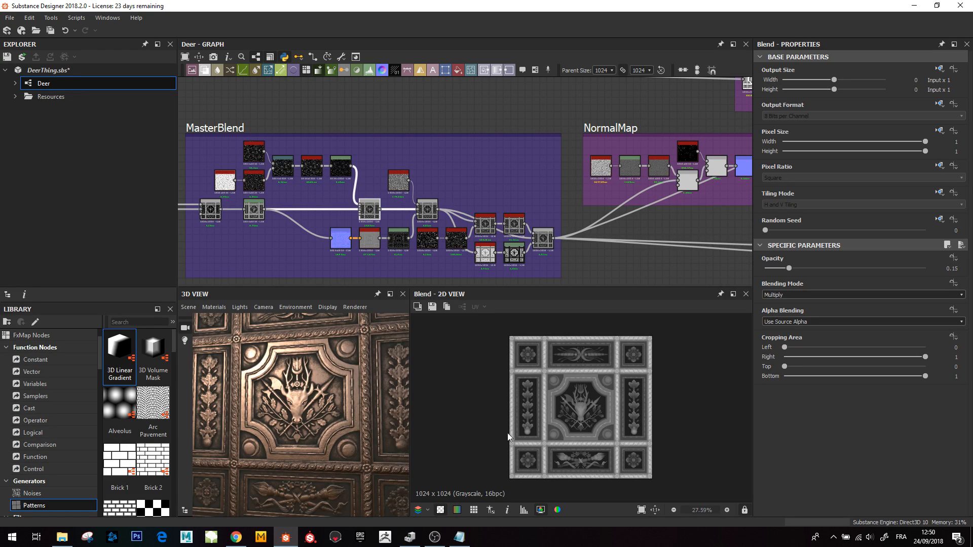
middle_click_drag(409, 217, 413, 217)
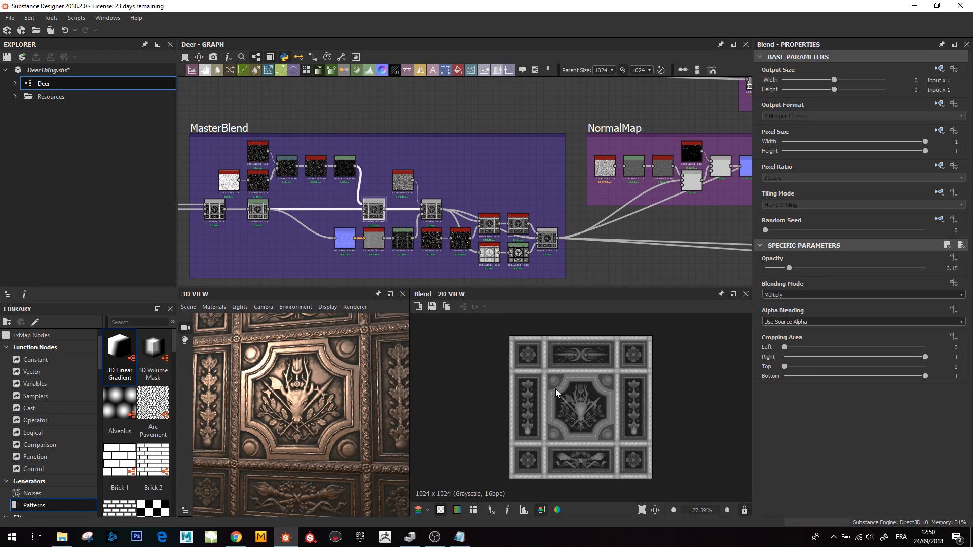
scroll(577, 407, "up", 4)
scroll(577, 408, "up", 4)
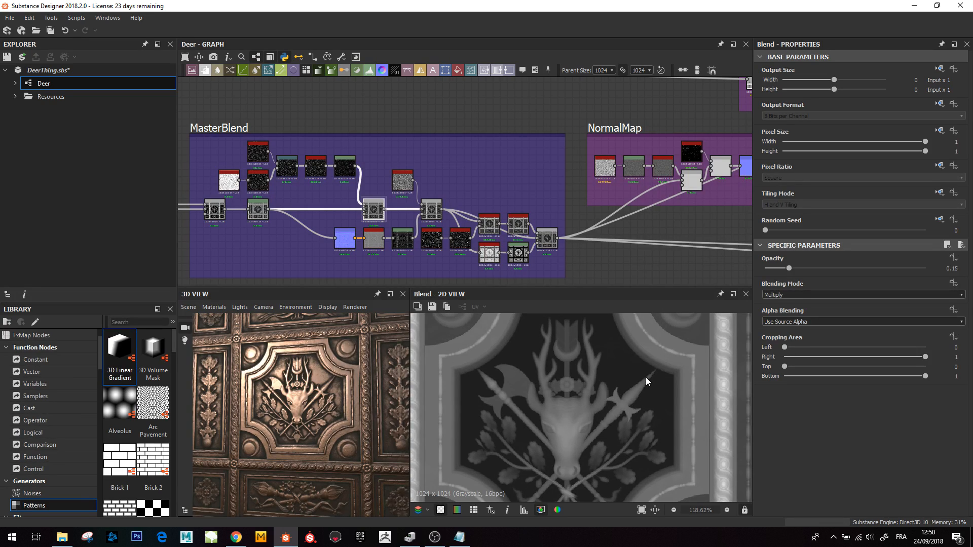
middle_click_drag(679, 398, 675, 424)
scroll(401, 179, "down", 1)
left_click(426, 205)
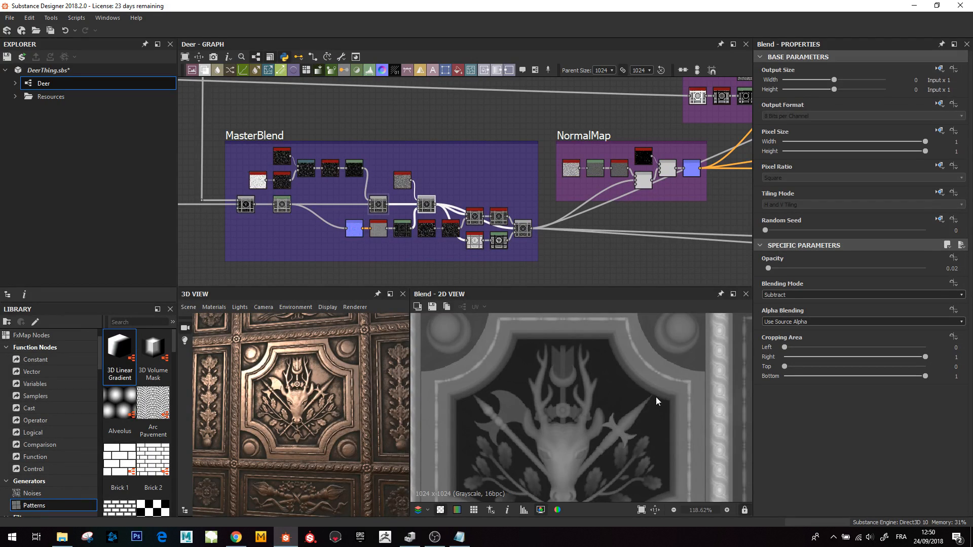
- Inspect the NormalMap frame's Normal node and the Blend nodes feeding it
scroll(613, 398, "down", 4)
middle_click_drag(488, 226, 414, 280)
scroll(544, 243, "down", 1)
middle_click_drag(545, 246, 412, 243)
left_click(439, 208)
scroll(619, 441, "down", 2)
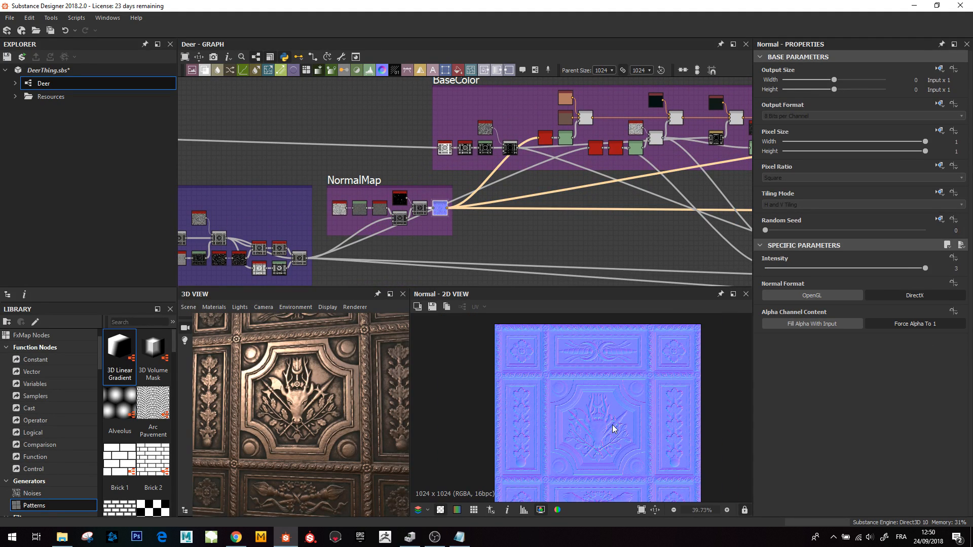
middle_click_drag(237, 240, 298, 200)
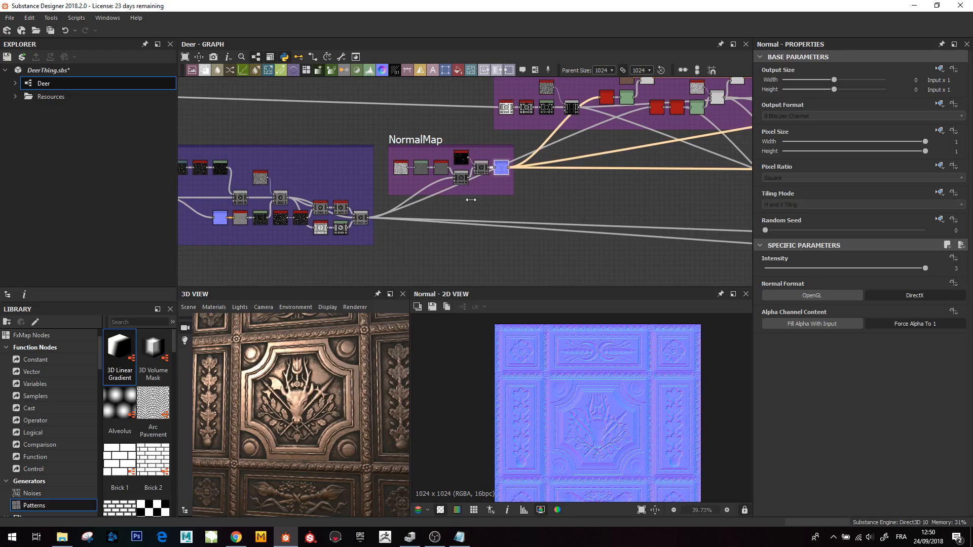
left_click(359, 218)
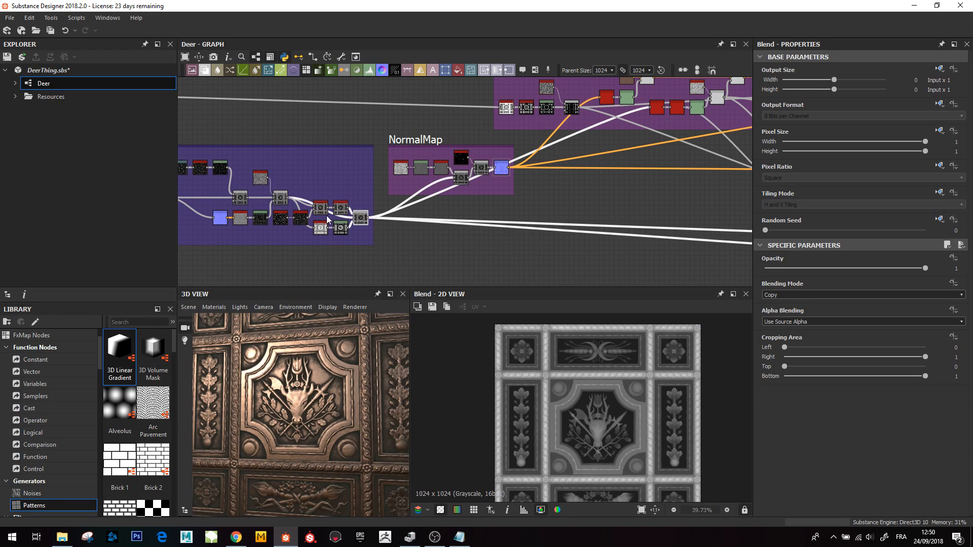
left_click(481, 171)
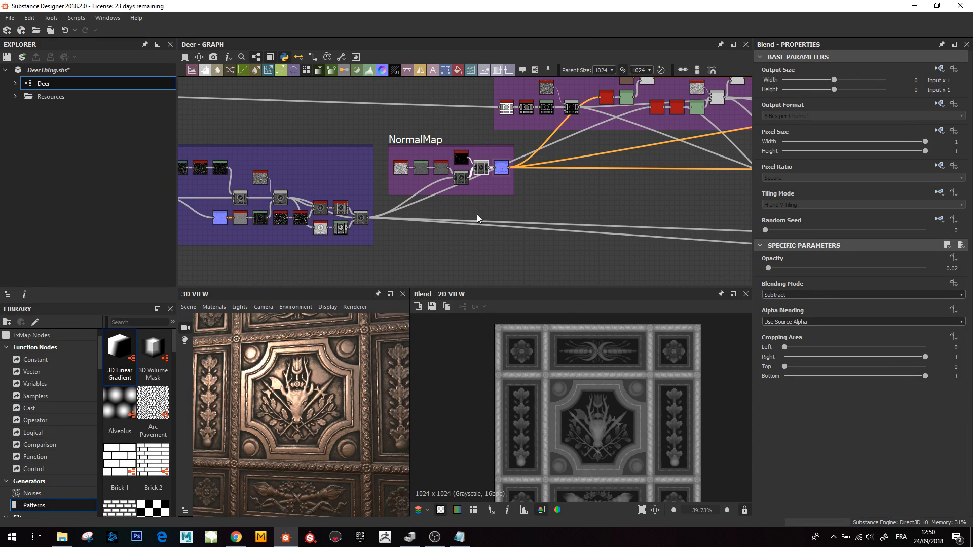
left_click(501, 168)
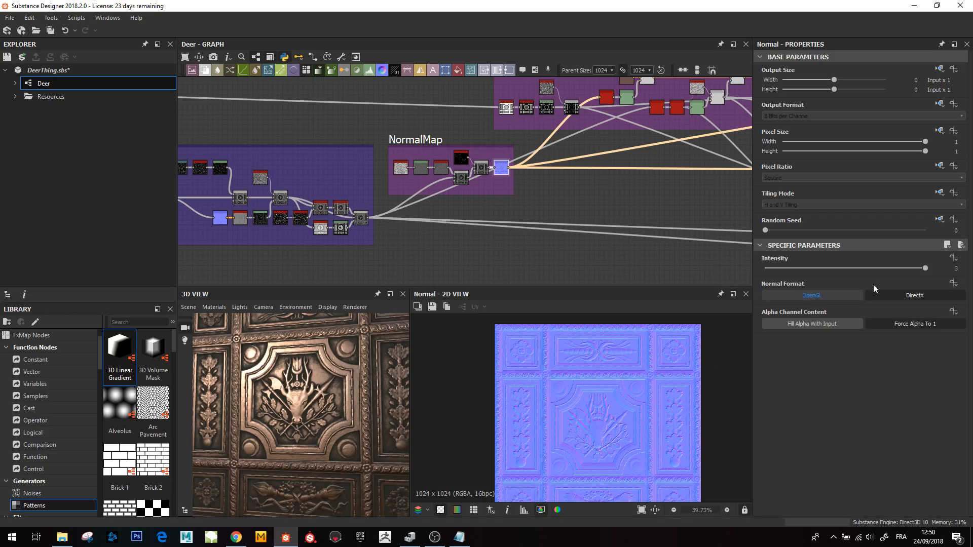
- Preview the BaseColor frame's Add (Linear Dodge) Blend tinting the tile
middle_click_drag(604, 147, 500, 208)
scroll(501, 207, "down", 3)
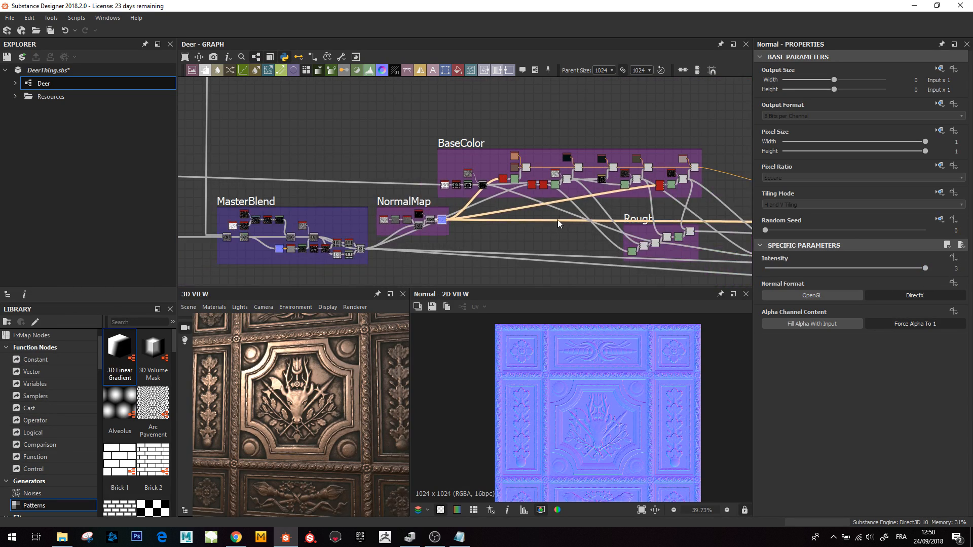
middle_click_drag(557, 220, 463, 214)
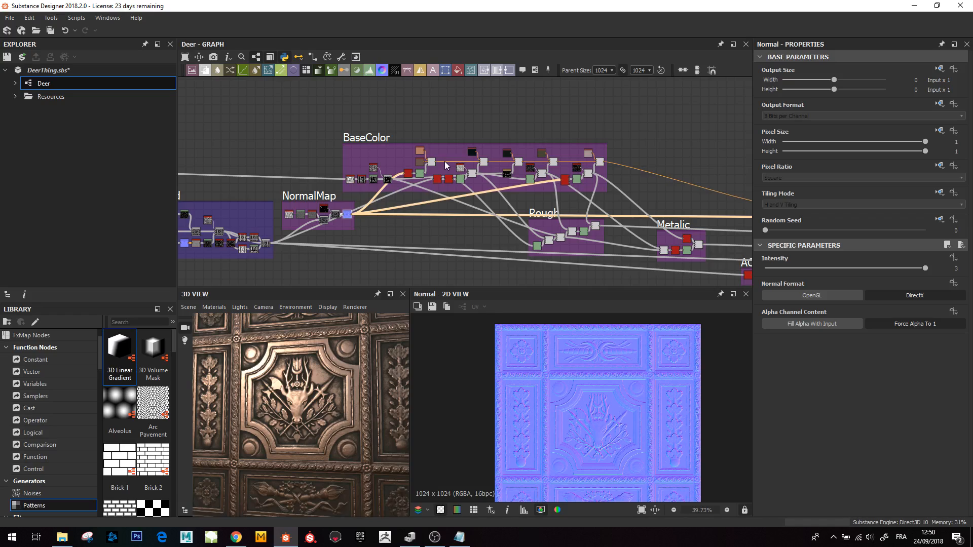
scroll(445, 162, "up", 3)
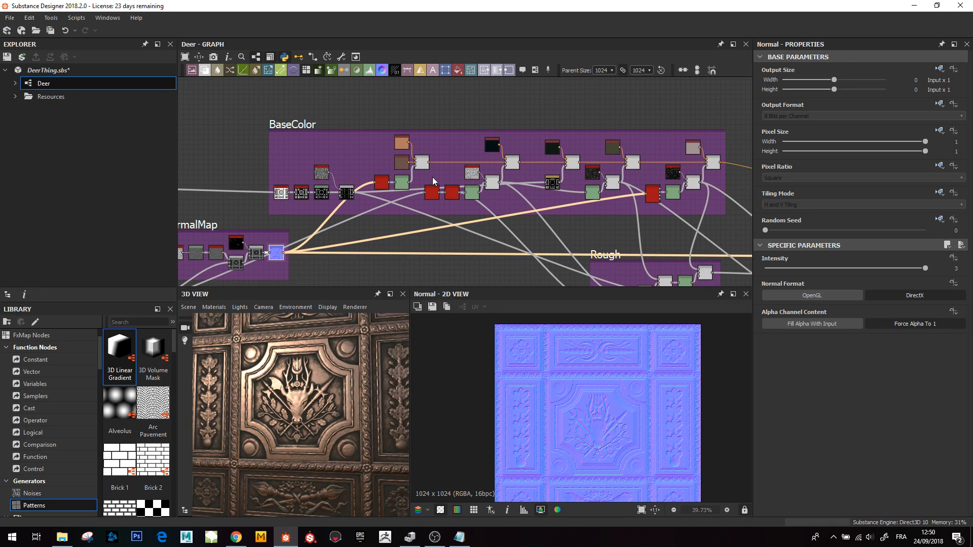
double_click(420, 163)
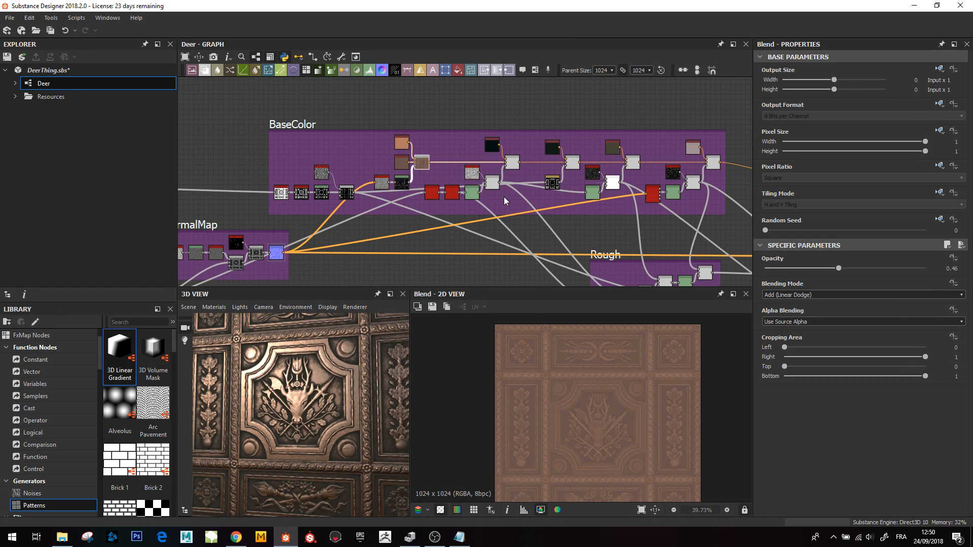
- Preview the BaseColor frame's Curvature Smooth and Levels nodes and examine the Levels result closely in the 2D view
middle_click_drag(415, 189, 394, 182)
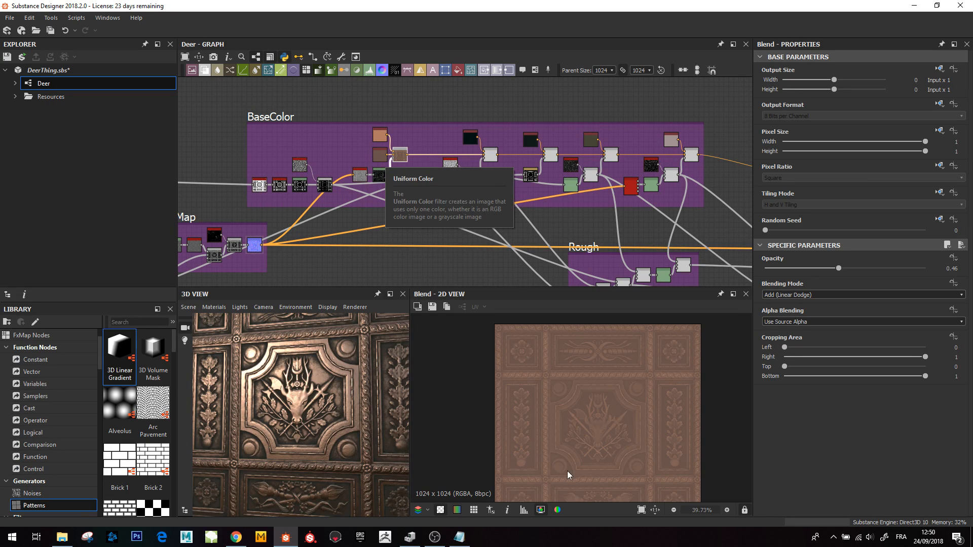
scroll(602, 426, "down", 1)
scroll(401, 161, "up", 1)
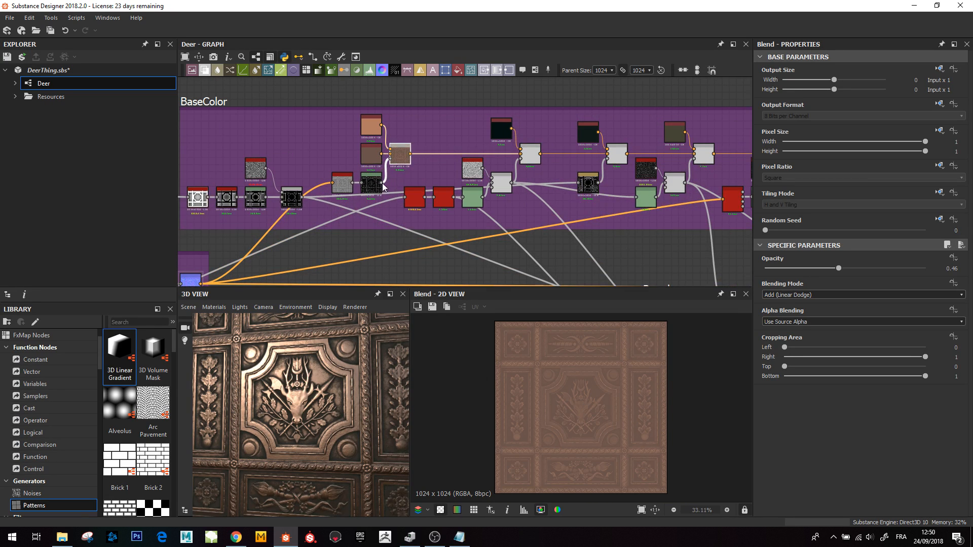
double_click(339, 181)
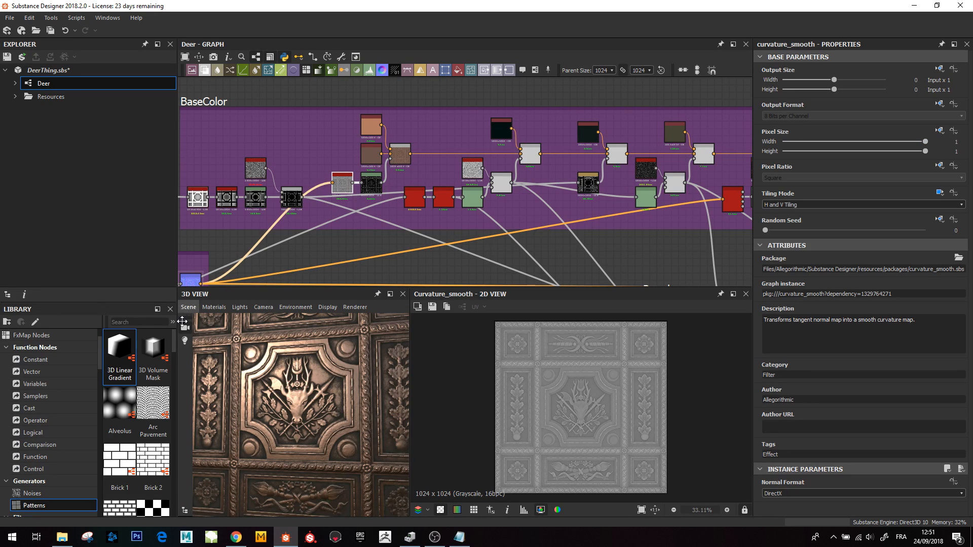
double_click(363, 187)
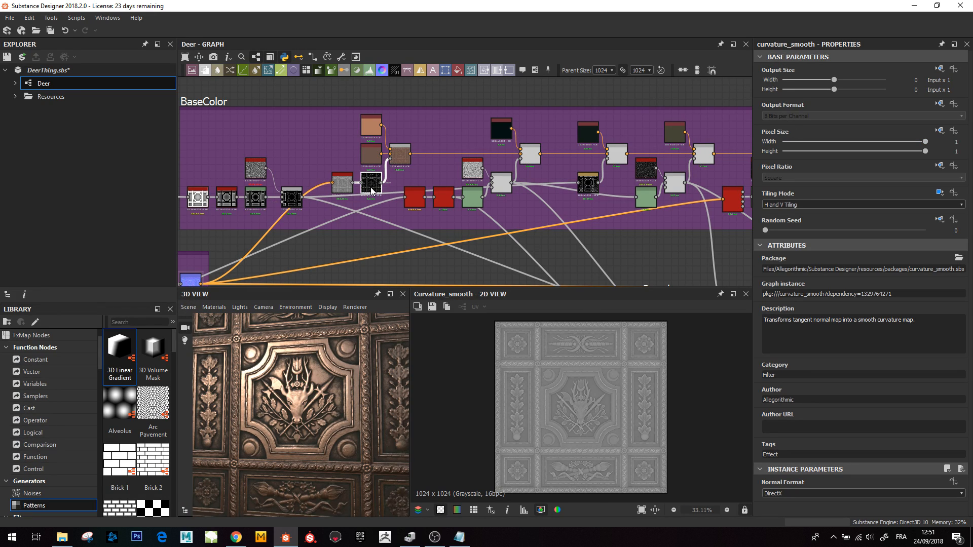
scroll(588, 415, "up", 5)
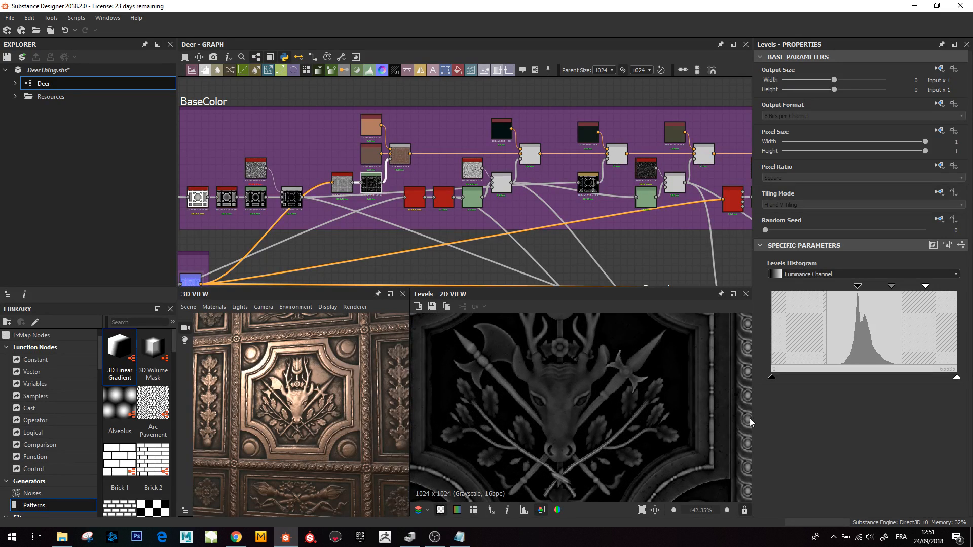
scroll(665, 436, "down", 2)
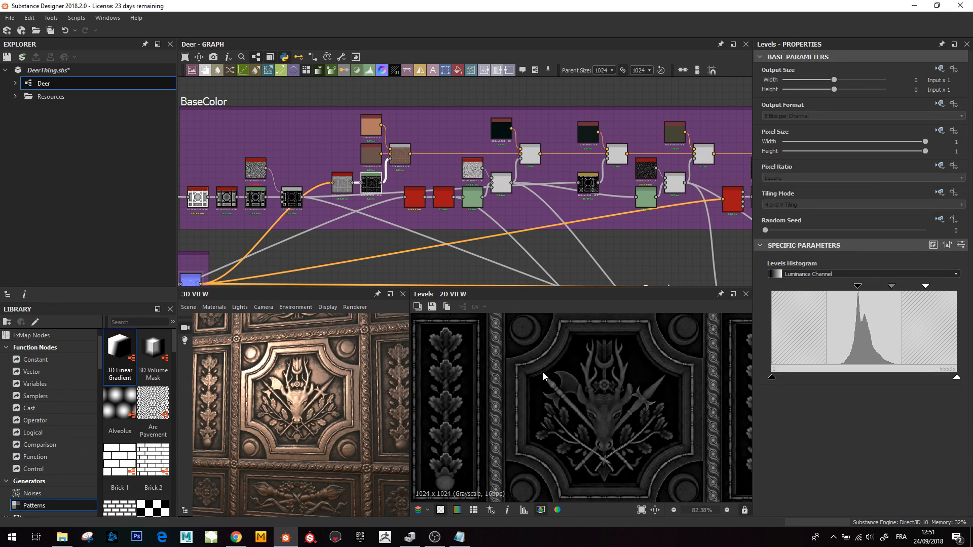
middle_click_drag(543, 376, 541, 446)
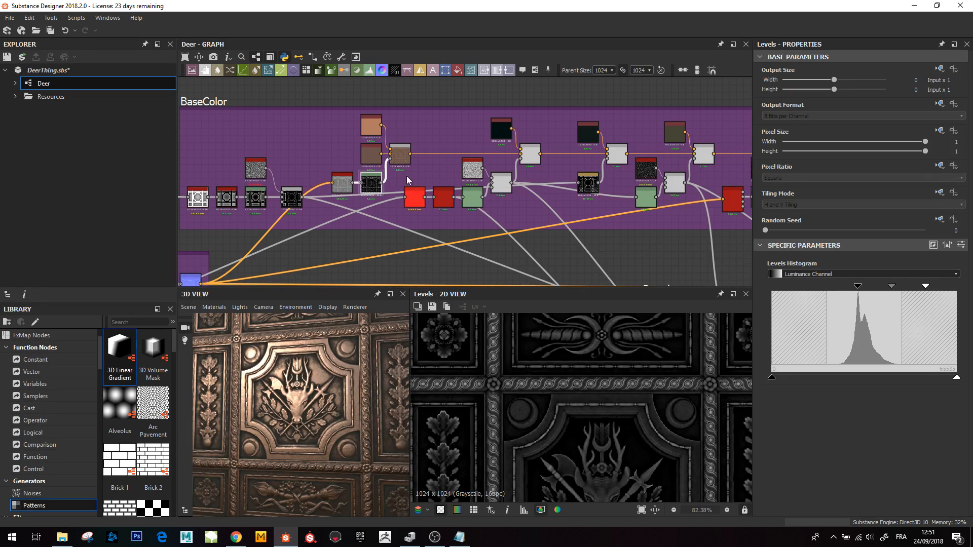
- Inspect the two Uniform Color nodes and the Add (Linear Dodge) Blend that tints the tile
double_click(400, 153)
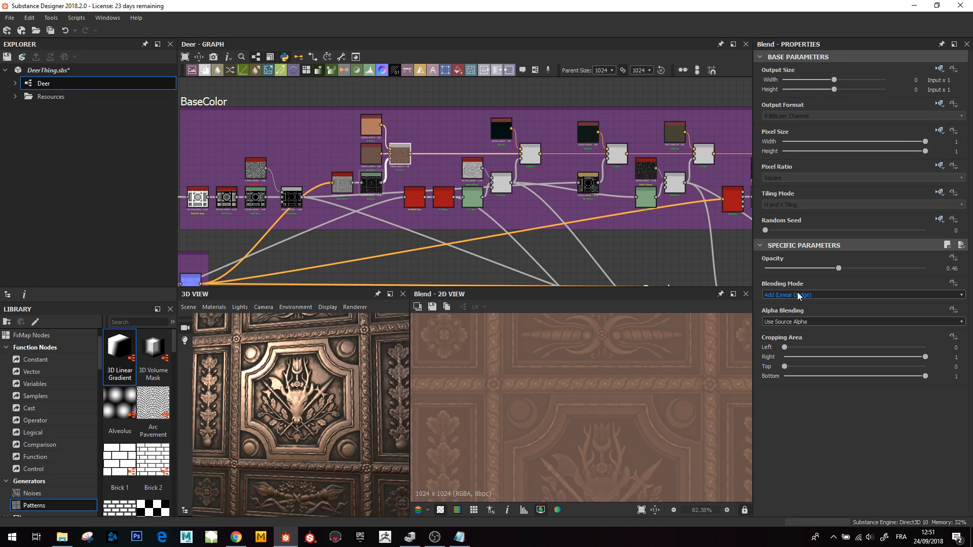
double_click(372, 125)
scroll(624, 400, "down", 3)
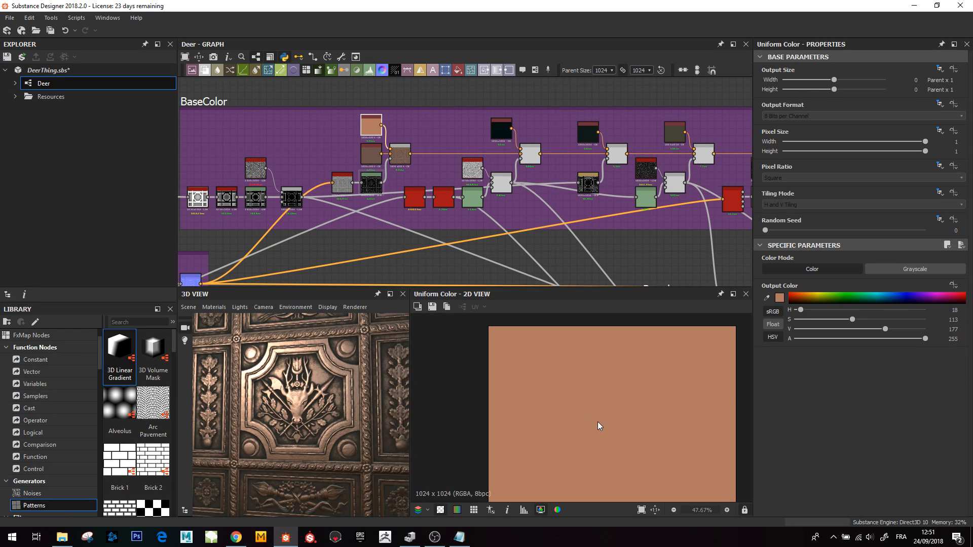
double_click(372, 154)
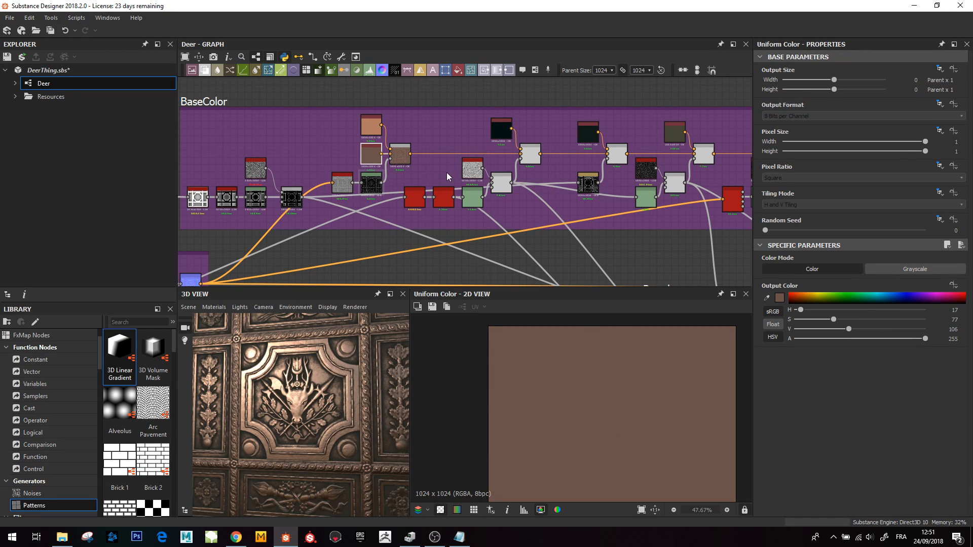
double_click(400, 153)
scroll(624, 463, "down", 1)
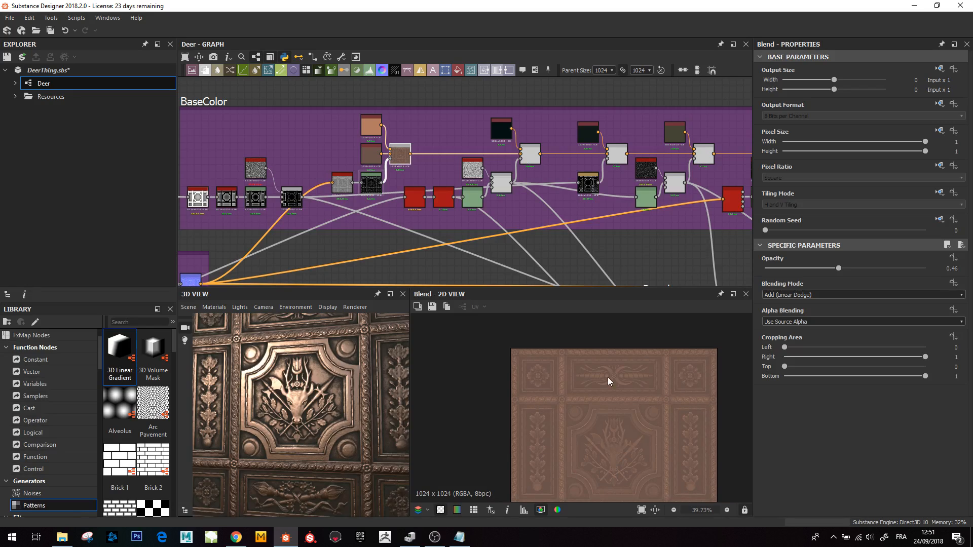
- Preview the Multiply Blend and the Ambient Occlusion (HBAO), Invert Grayscale and Levels nodes beneath it
middle_click_drag(501, 152, 435, 158)
double_click(465, 160)
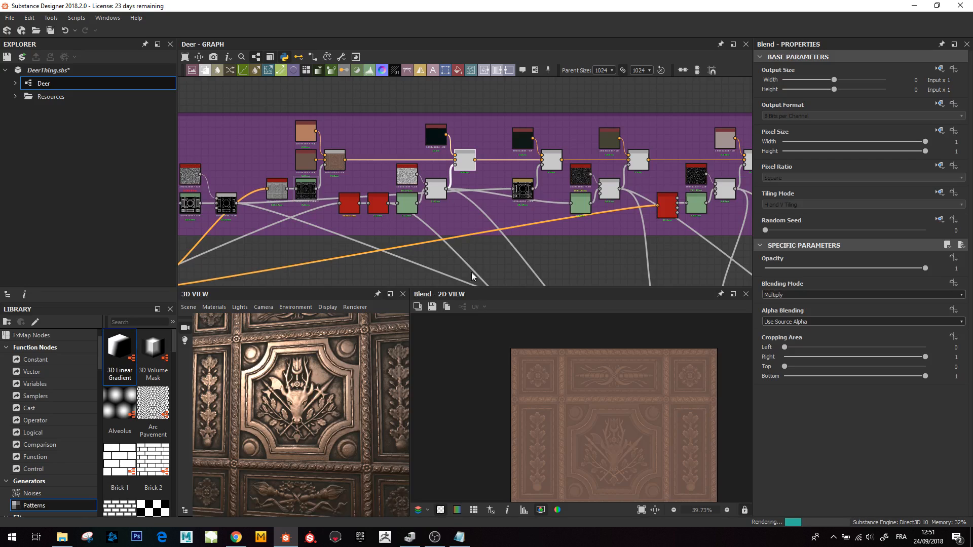
left_click(349, 208)
left_click(376, 206)
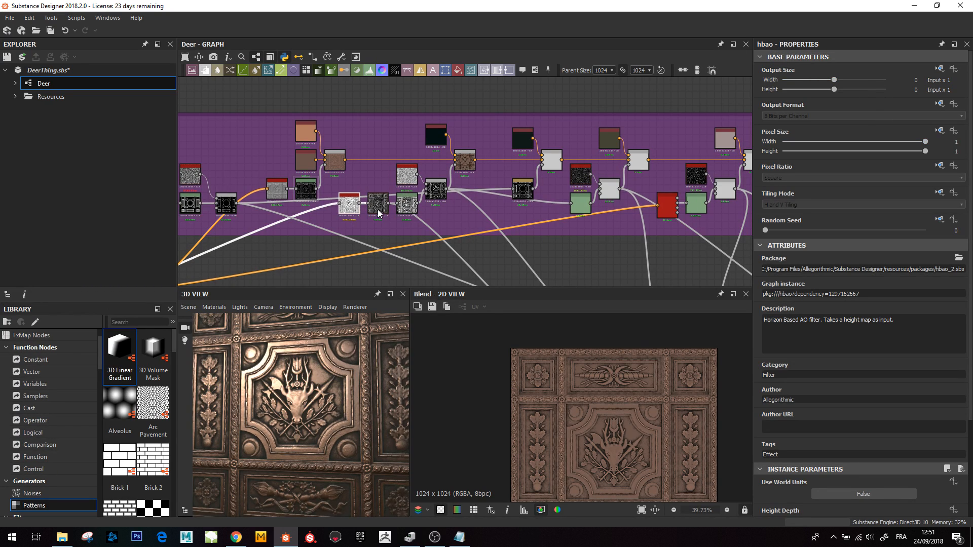
left_click(411, 210)
left_click(431, 191)
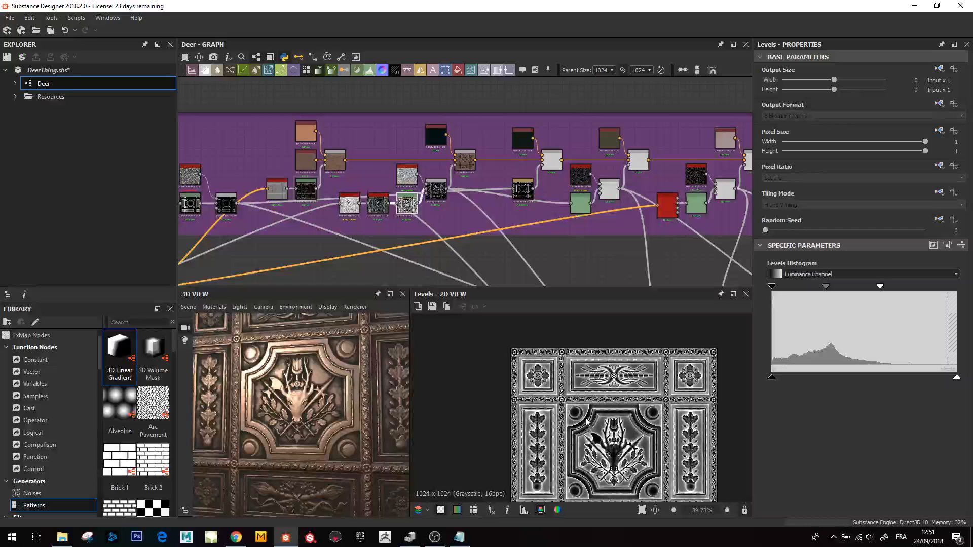
- Inspect the Subtract Blend combining Clouds 1 with the Levels output, zooming into its 2D preview
double_click(432, 190)
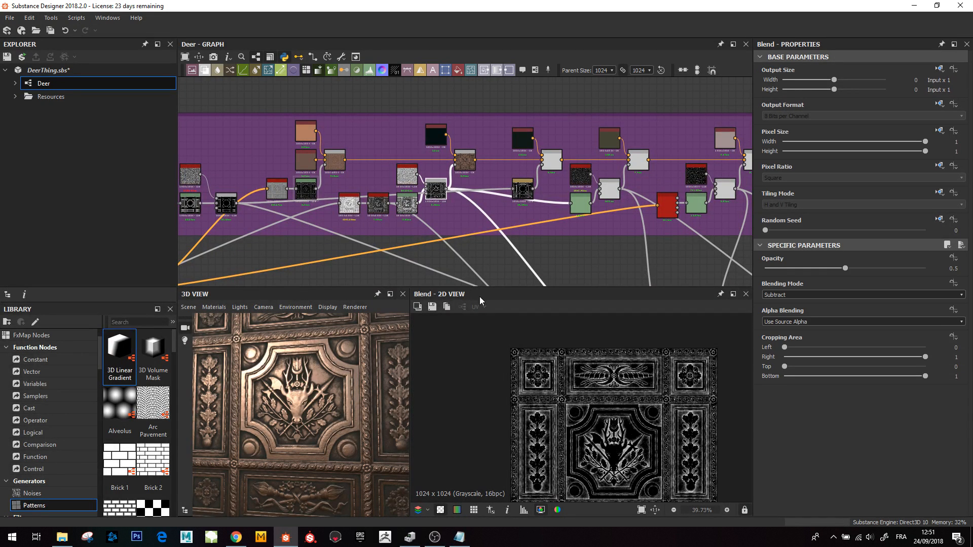
scroll(409, 178, "up", 3)
left_click(409, 174)
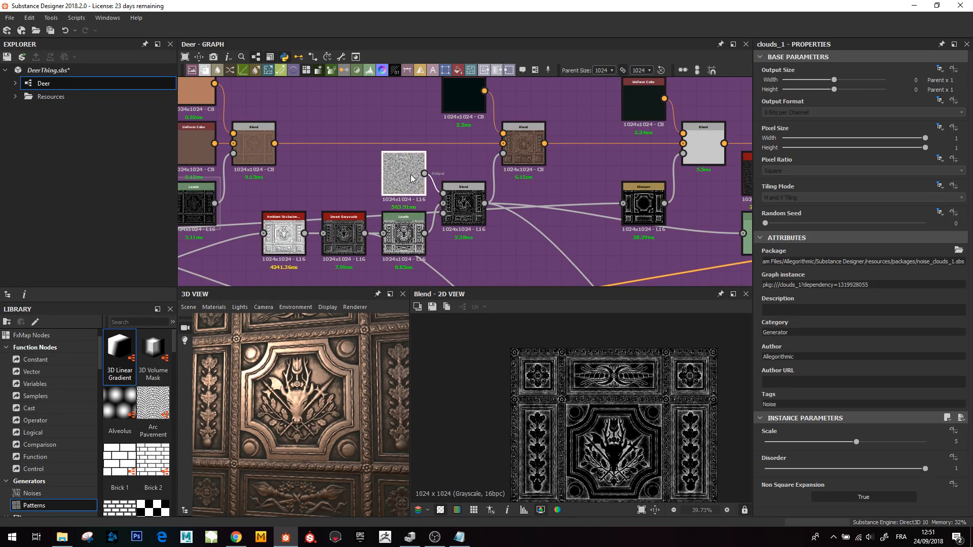
left_click(464, 203)
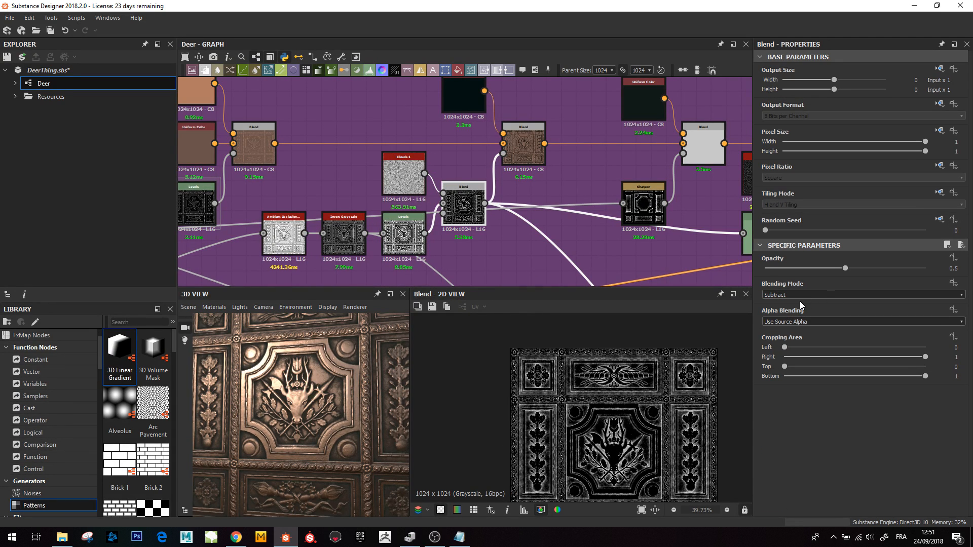
double_click(405, 234)
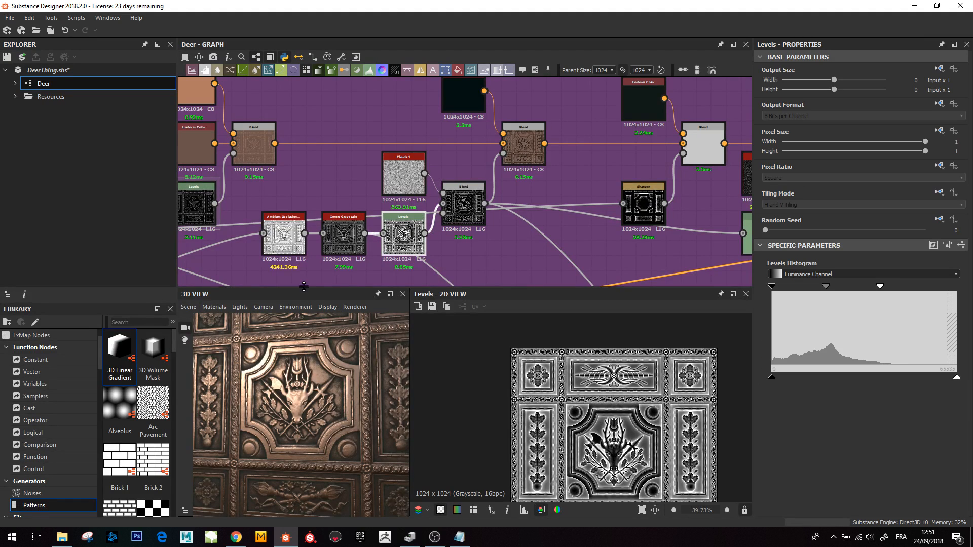
double_click(464, 206)
scroll(600, 433, "up", 4)
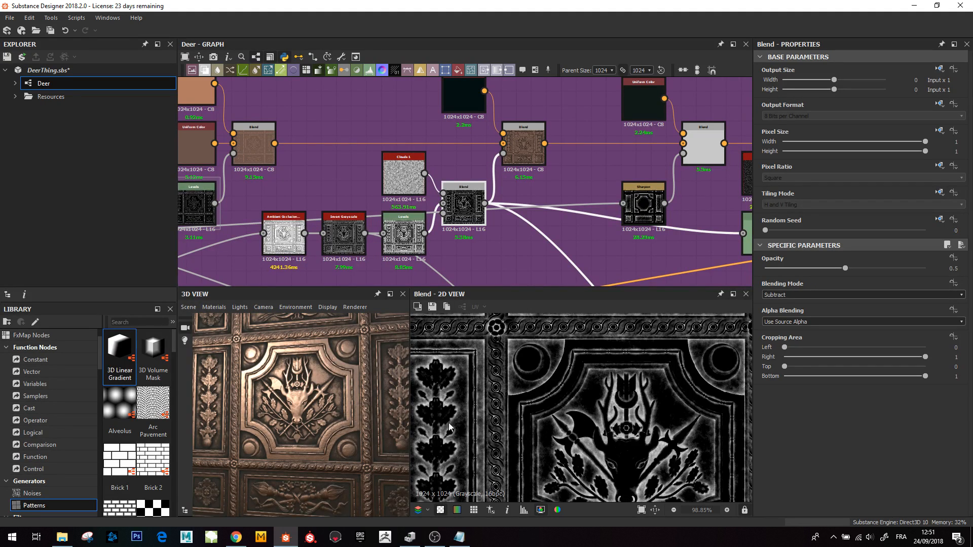
- Preview the next Multiply Blend and its dark Uniform Color input
double_click(519, 143)
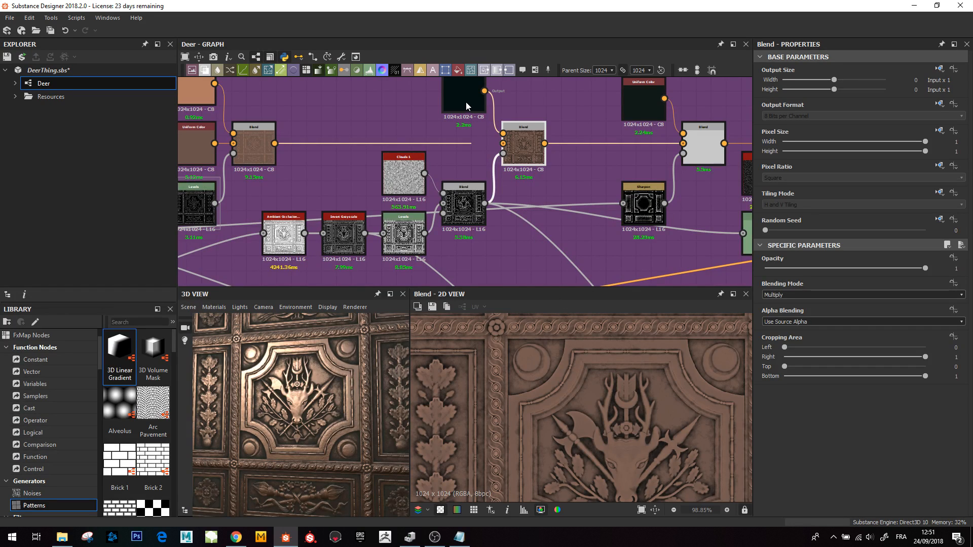
double_click(466, 102)
scroll(598, 400, "down", 2)
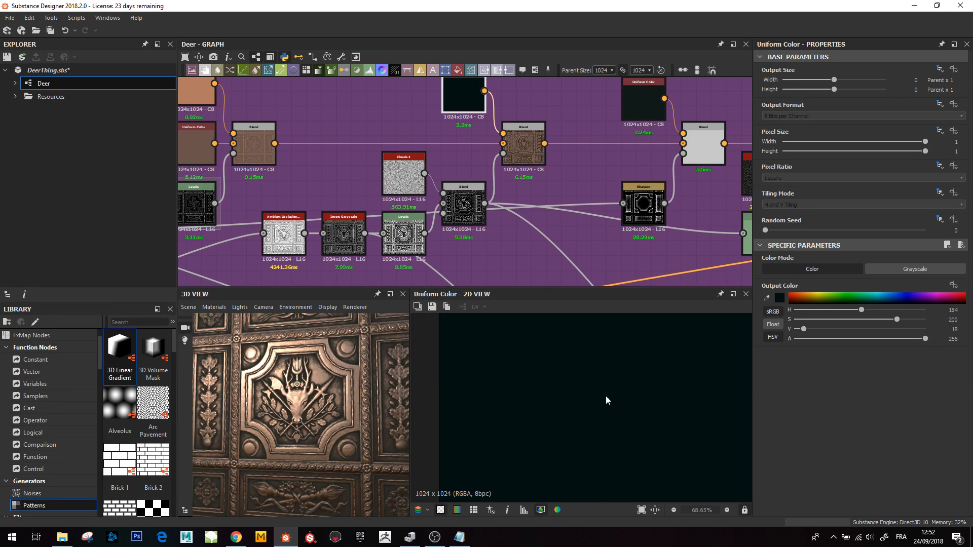
scroll(542, 415, "down", 2)
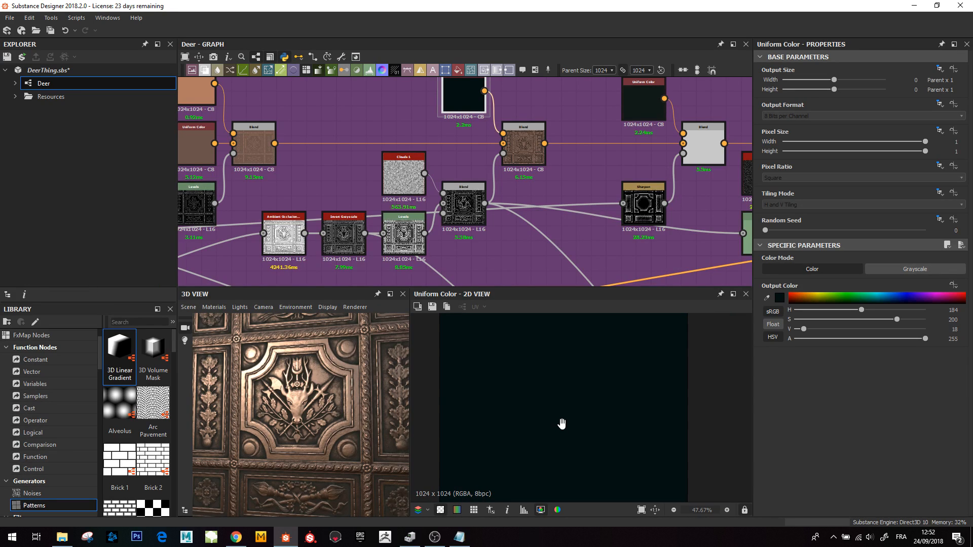
double_click(533, 138)
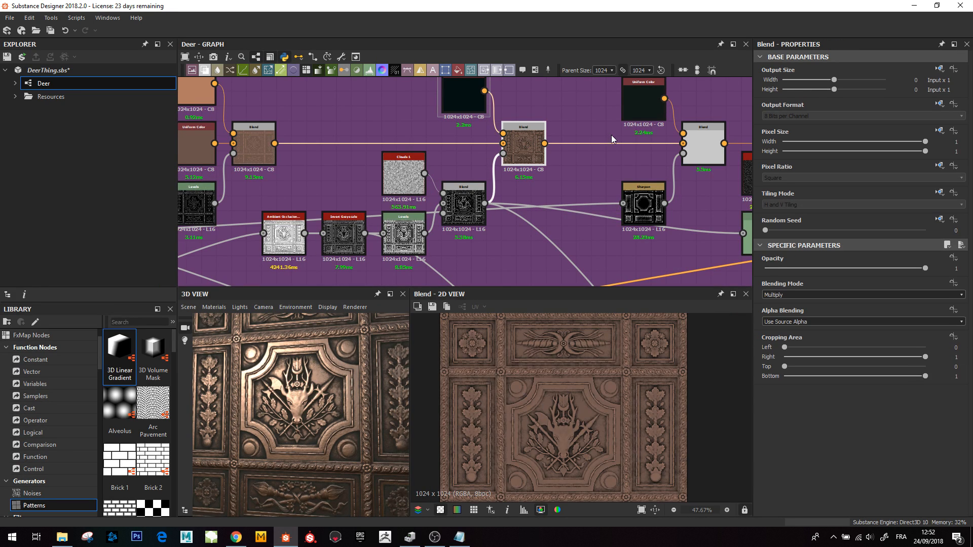
- Inspect the Copy Blends and the dark Uniform Color layered over the tile with the Sharpen mask
middle_click_drag(611, 135, 473, 155)
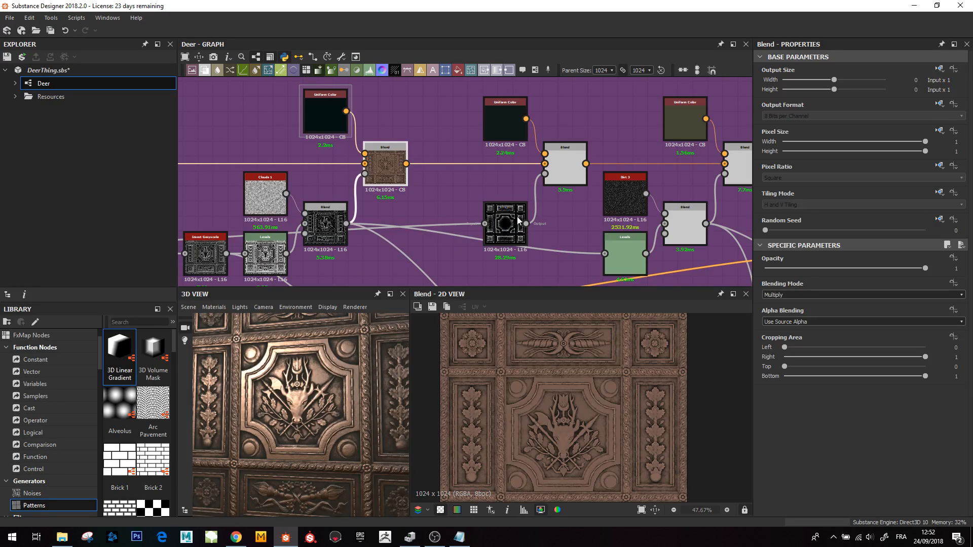
double_click(565, 163)
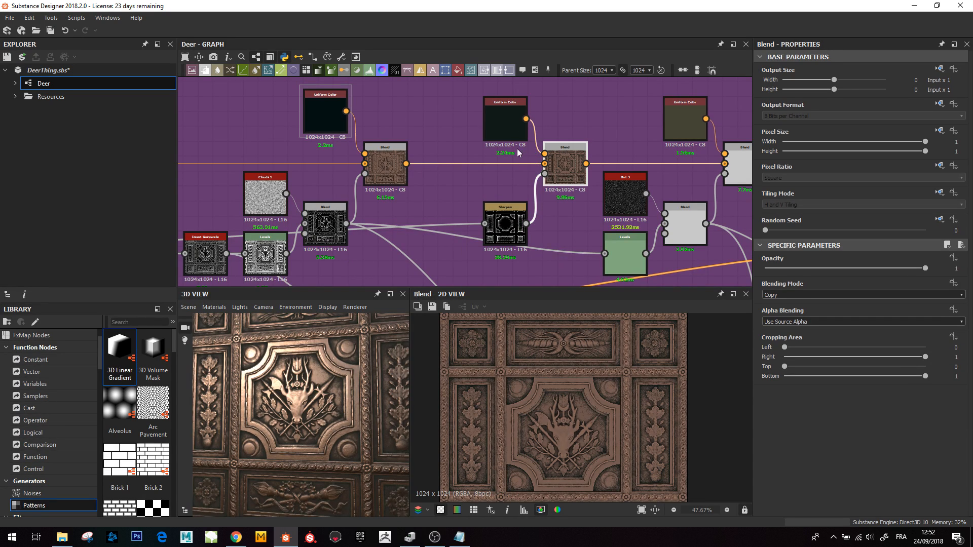
double_click(501, 114)
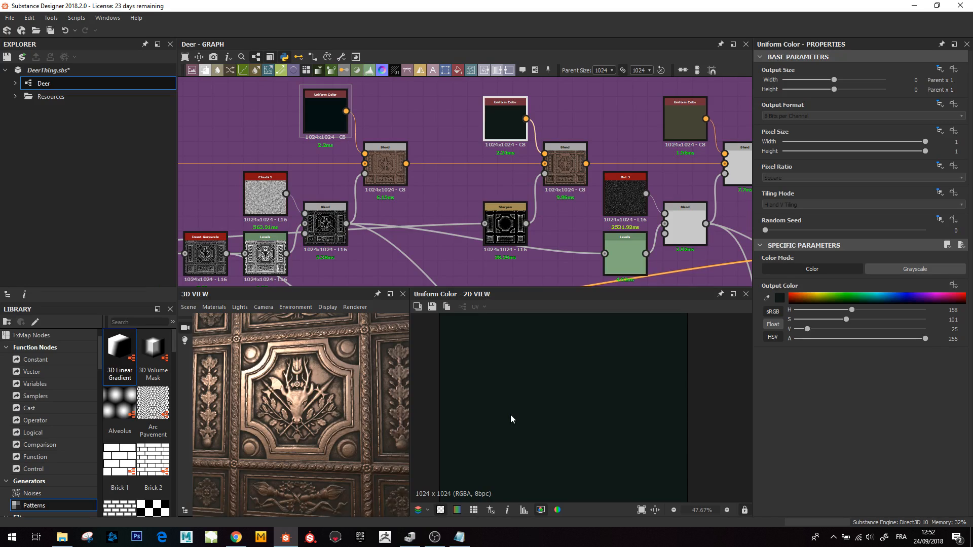
double_click(564, 174)
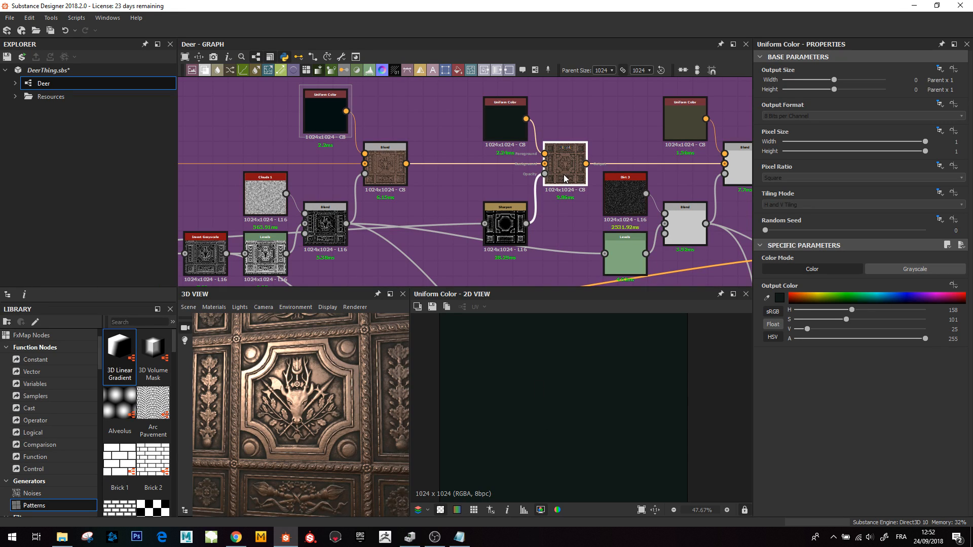
middle_click_drag(649, 260, 484, 243)
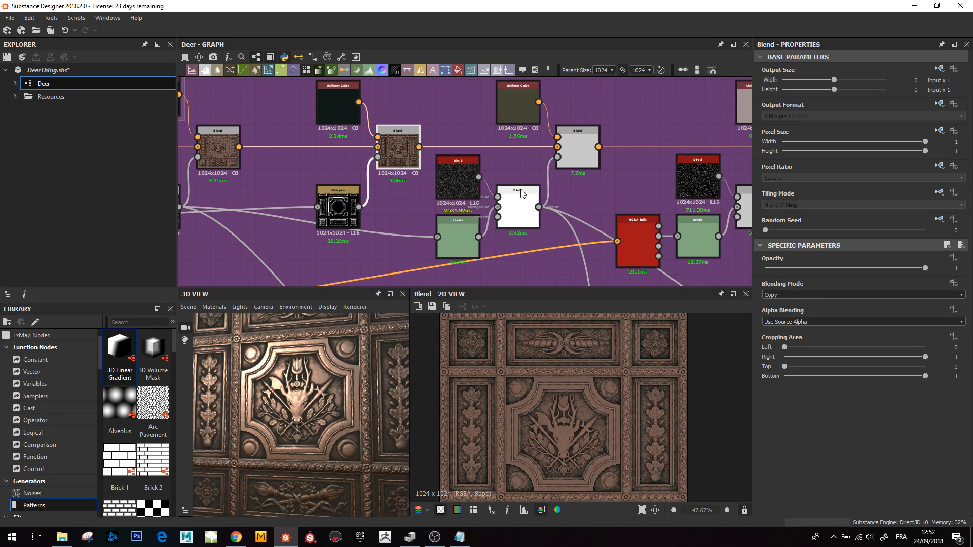
double_click(568, 154)
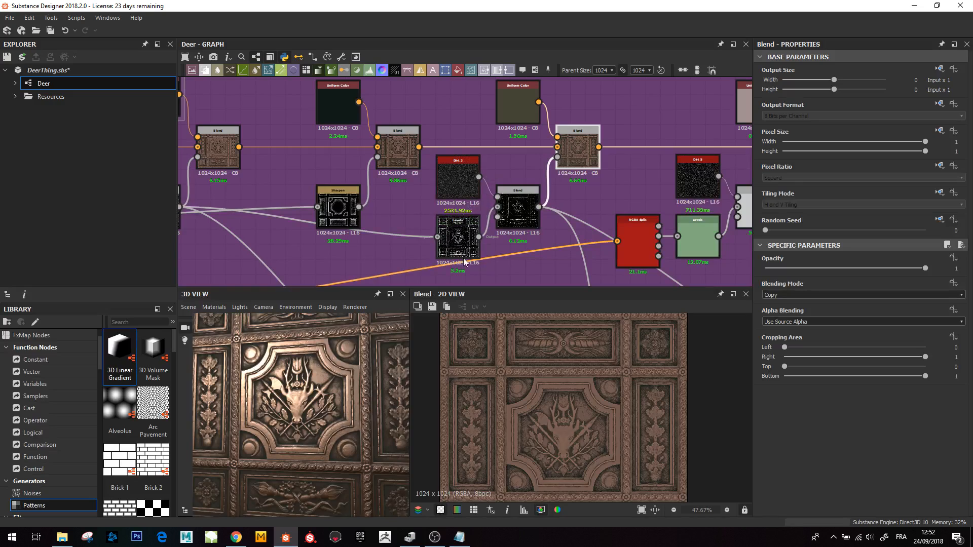
- Preview the Levels, Dirt 3 and Overlay Blend nodes forming a grunge mask, examining it up close
middle_click_drag(395, 236, 540, 221)
scroll(296, 226, "down", 1)
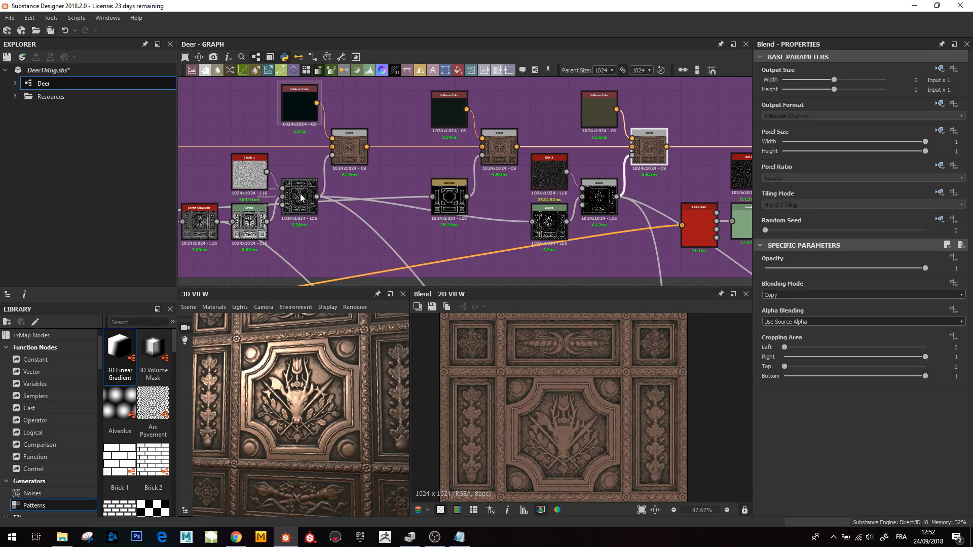
double_click(299, 197)
double_click(544, 229)
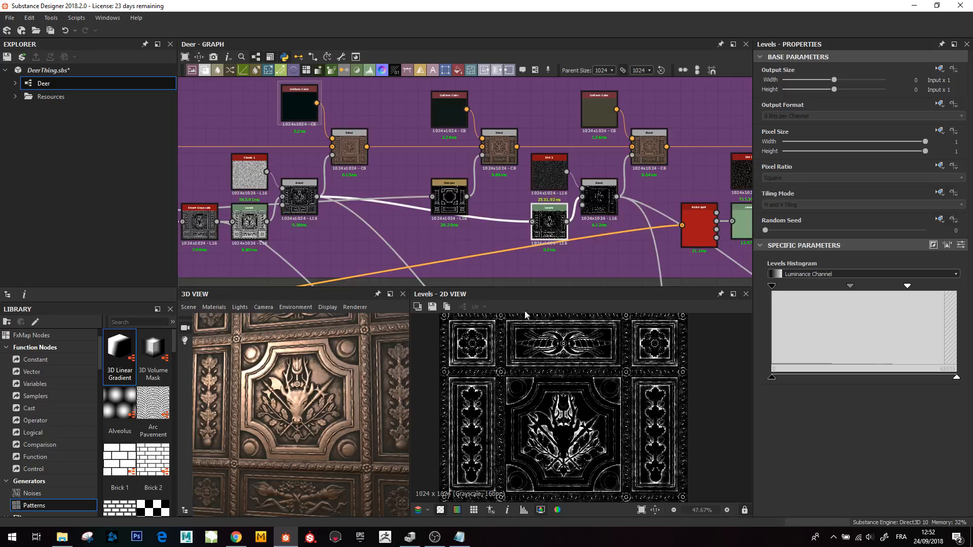
double_click(552, 185)
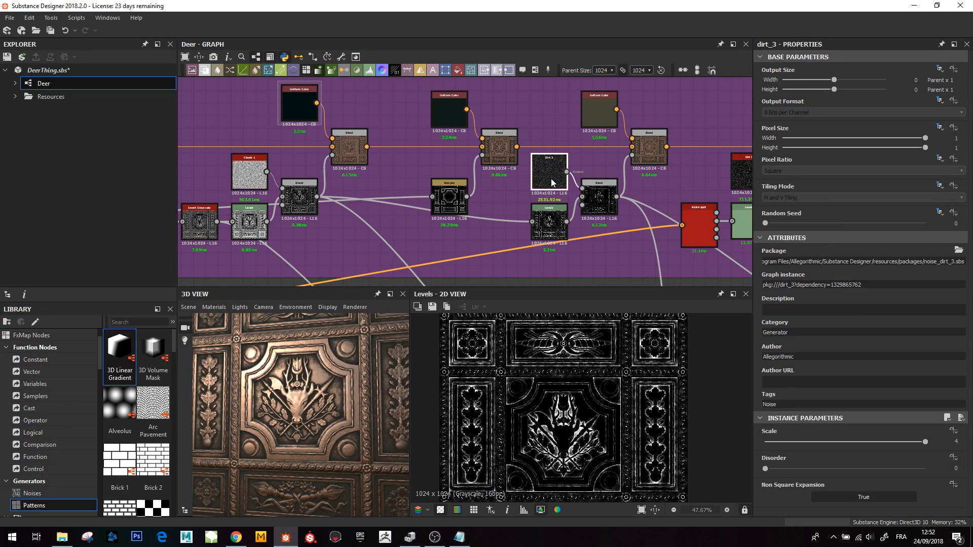
double_click(601, 195)
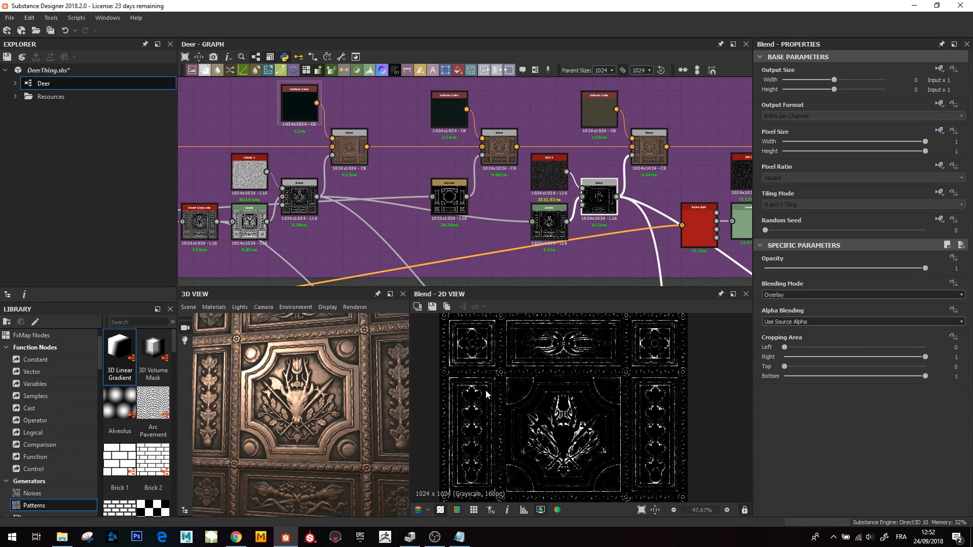
scroll(501, 368, "up", 4)
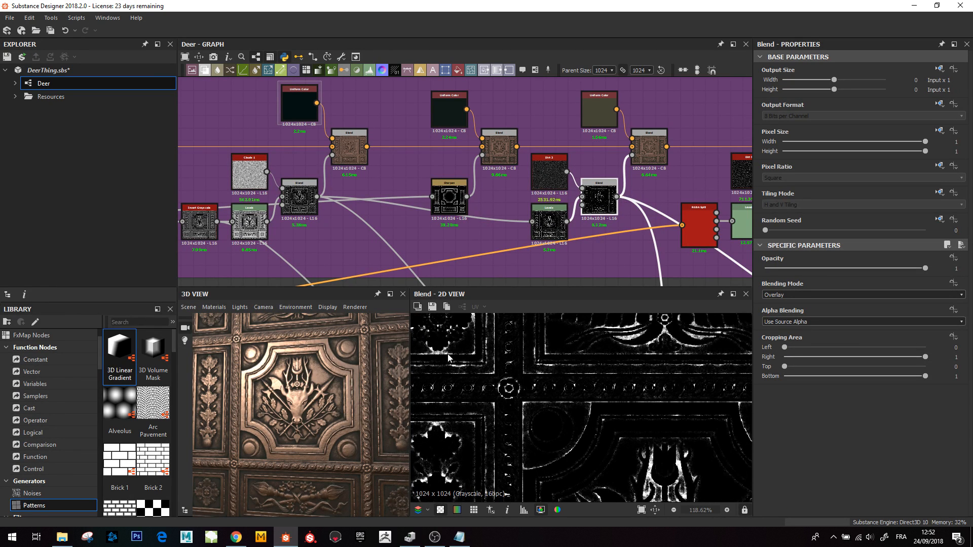
middle_click_drag(533, 428, 497, 450)
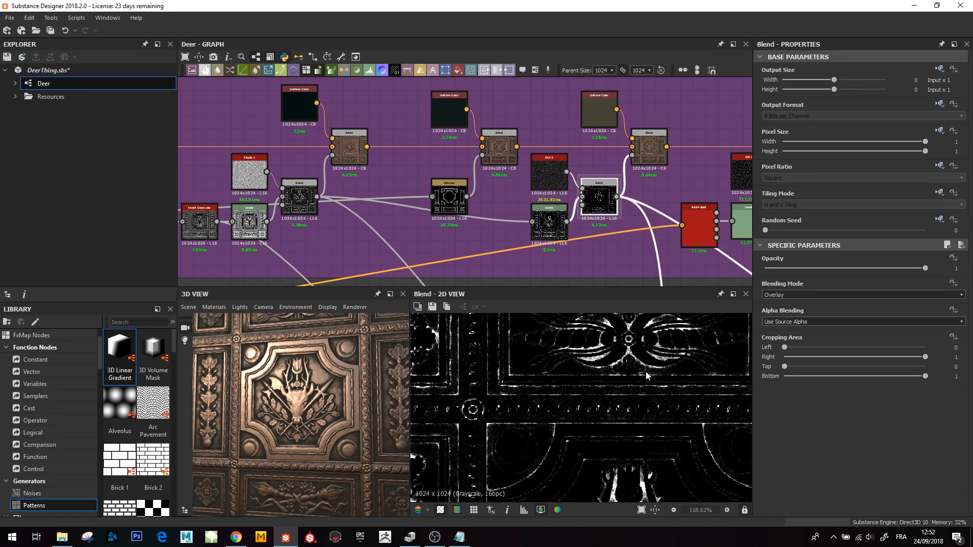
- Preview the next Copy Blend with its olive Uniform Color input, zooming into its 2D result
middle_click_drag(654, 384, 640, 409)
double_click(650, 148)
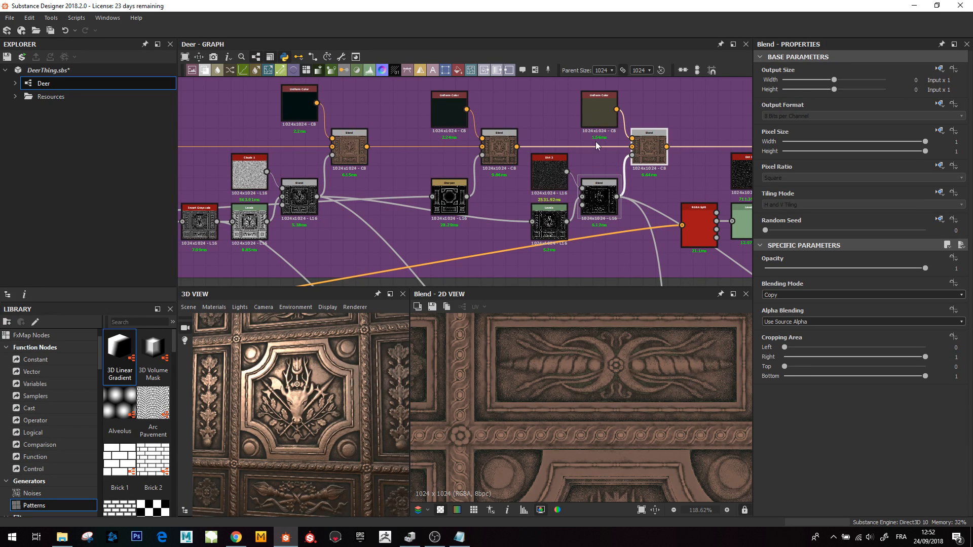
scroll(562, 407, "up", 5)
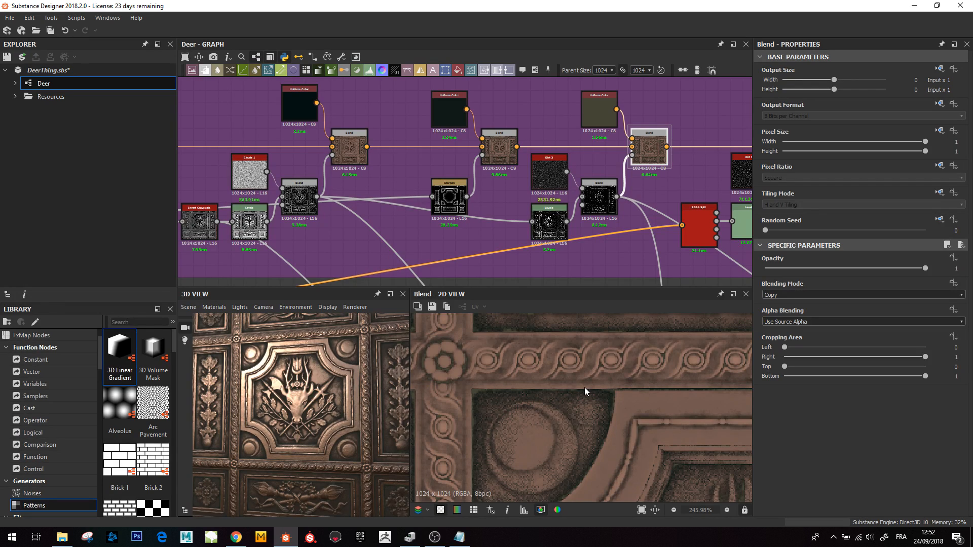
- Pan the graph to the right and preview the RGBA Split node's green channel output
scroll(597, 155, "down", 2)
middle_click_drag(643, 199, 377, 215)
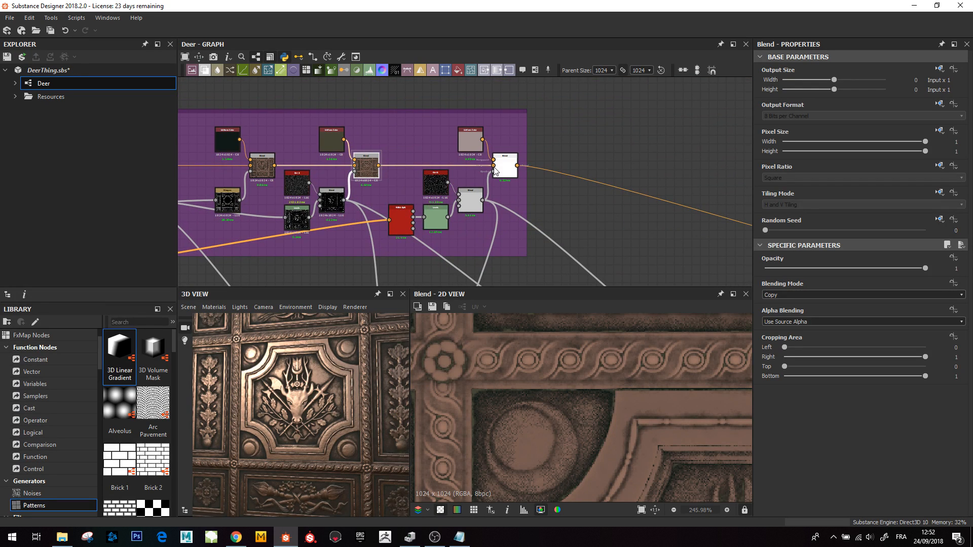
double_click(413, 217)
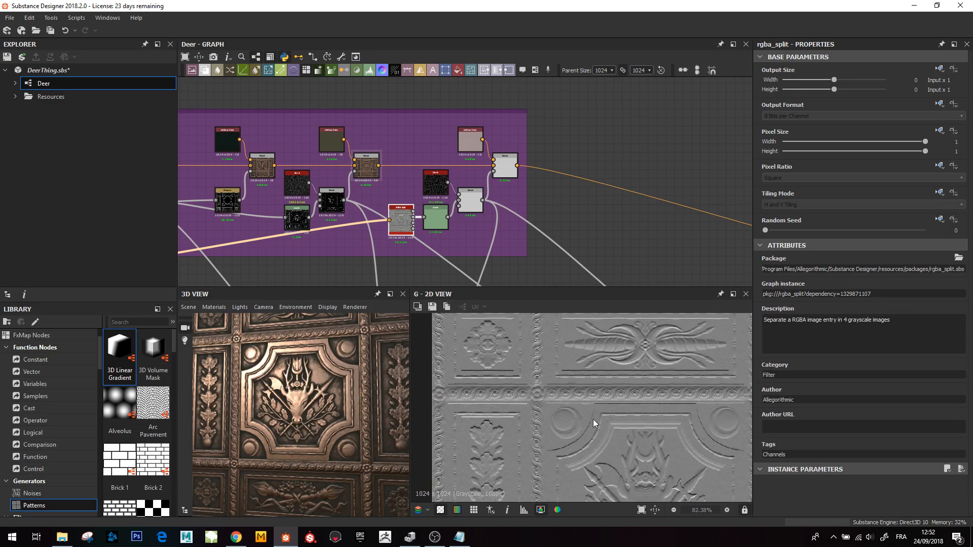
scroll(599, 431, "down", 2)
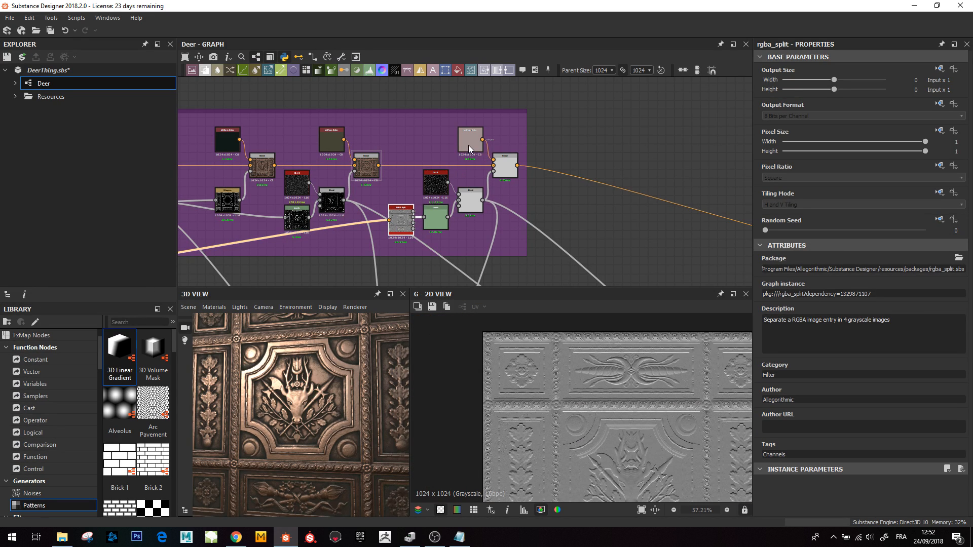
- Preview the light pink Uniform Color node feeding the final Blend in this chain
double_click(468, 145)
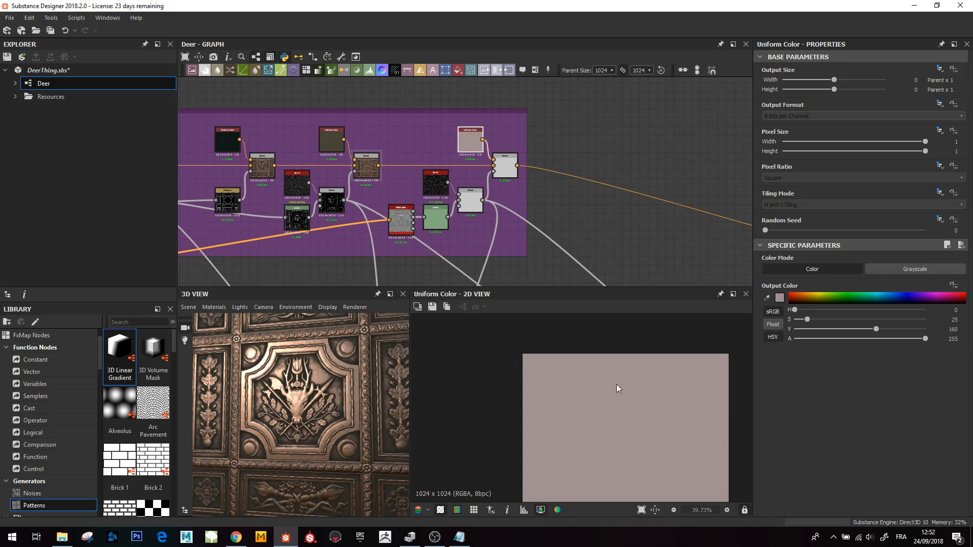
scroll(599, 446, "down", 3)
scroll(584, 409, "up", 4)
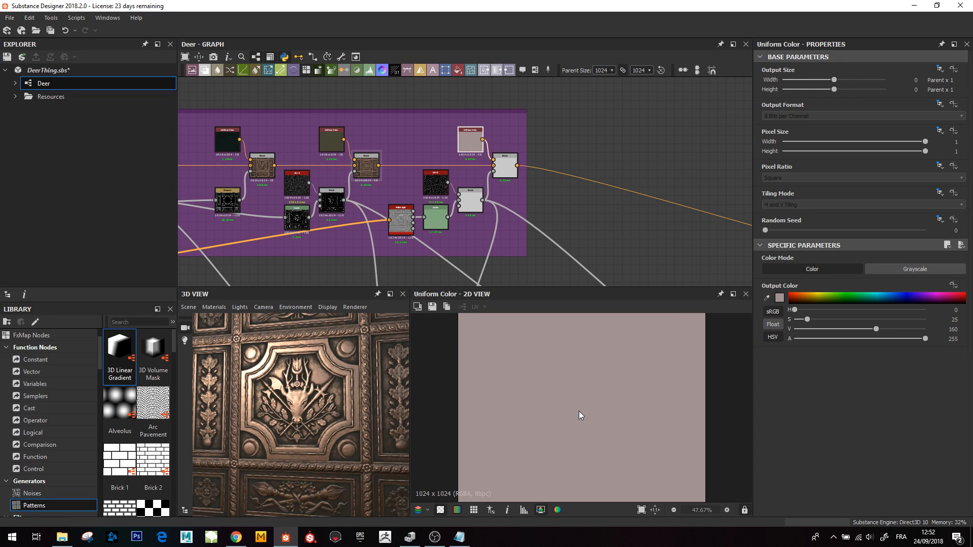
- Zoom into the RGBA Split node and preview the Levels node applied to its green channel
double_click(399, 219)
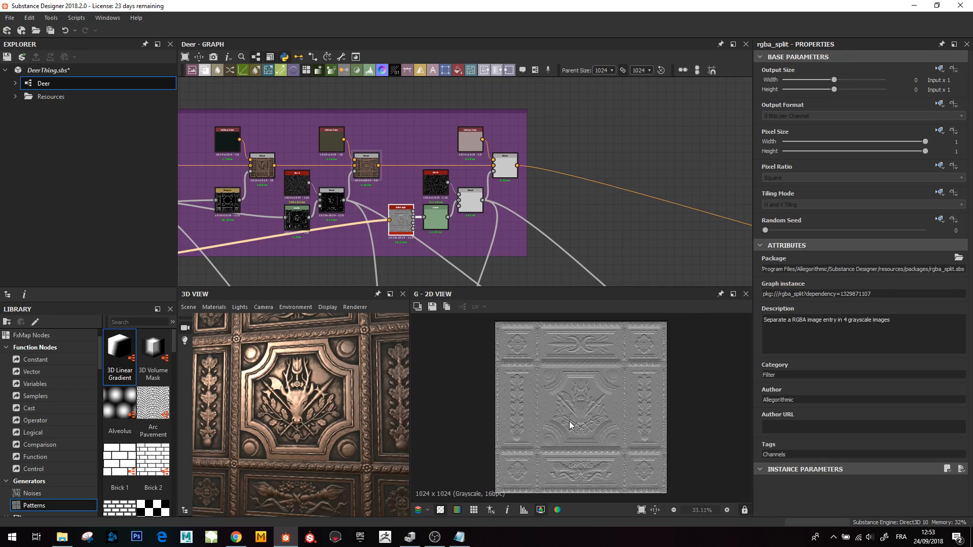
scroll(396, 218, "up", 3)
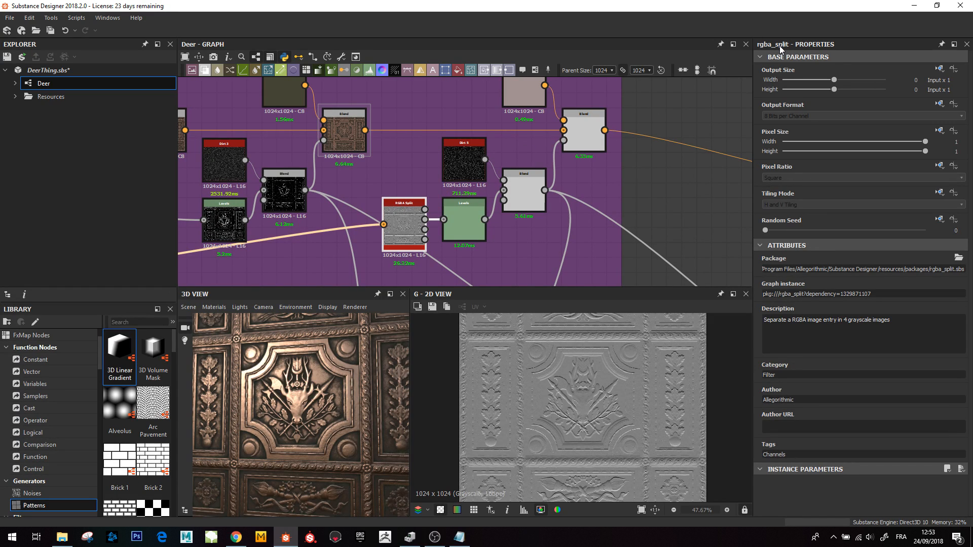
scroll(401, 228, "up", 4)
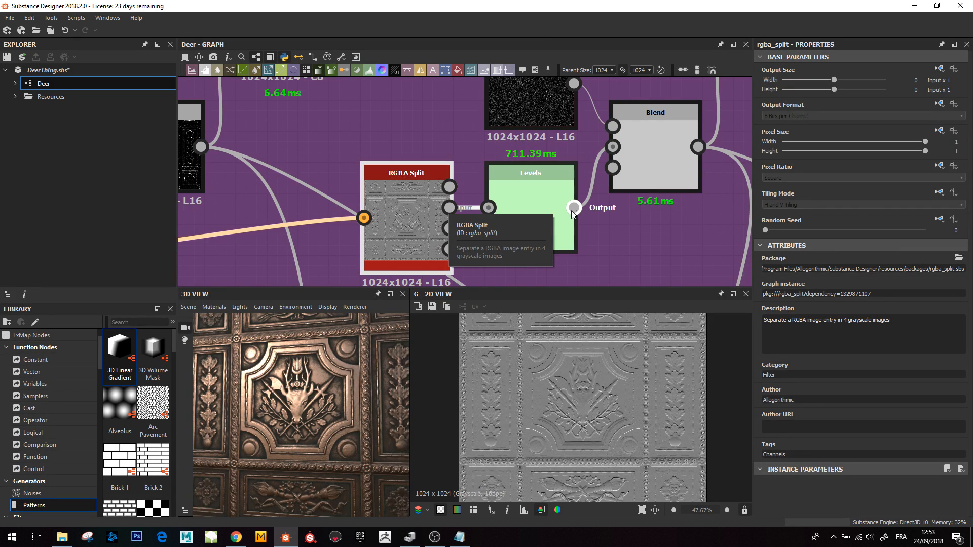
double_click(540, 212)
scroll(557, 347, "down", 2)
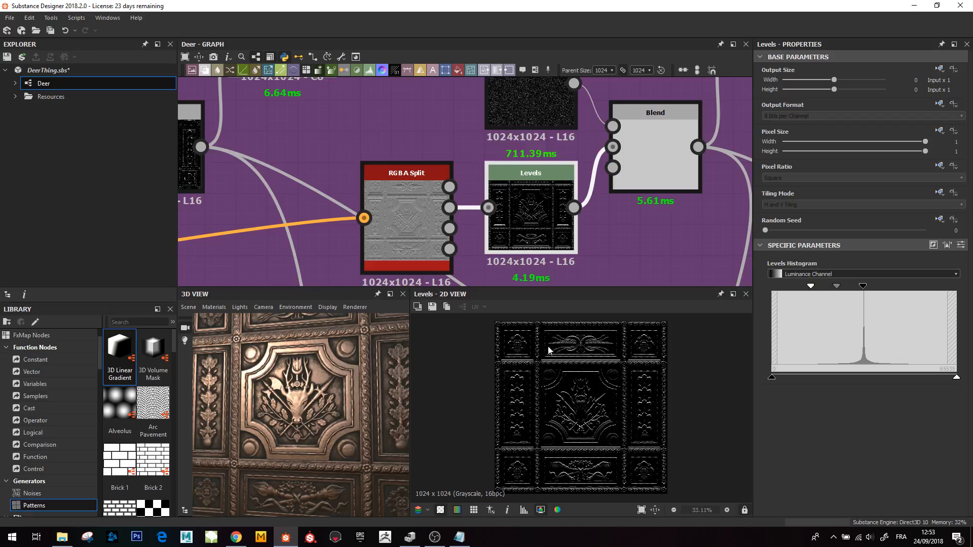
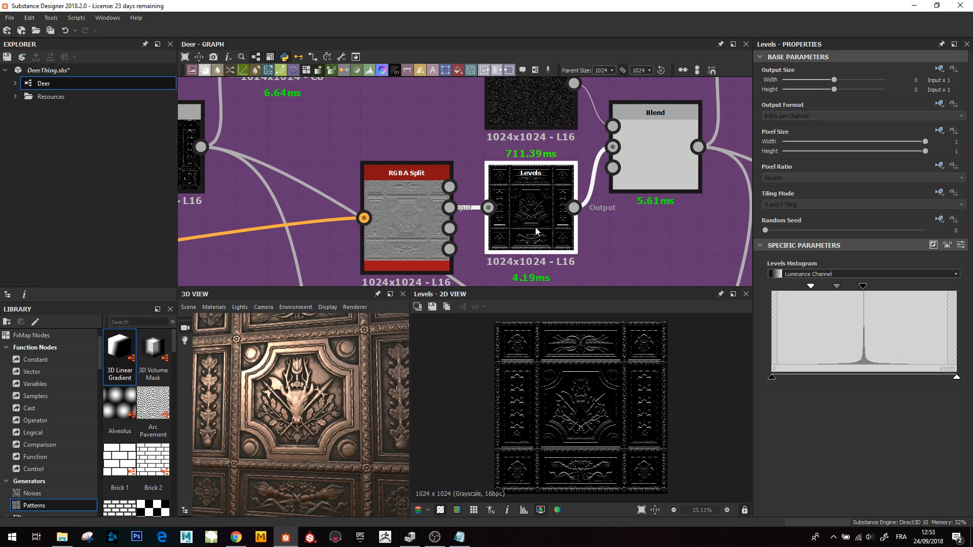
- Zoom and pan the 2D view to examine the green-channel Levels result in detail
scroll(604, 349, "up", 3)
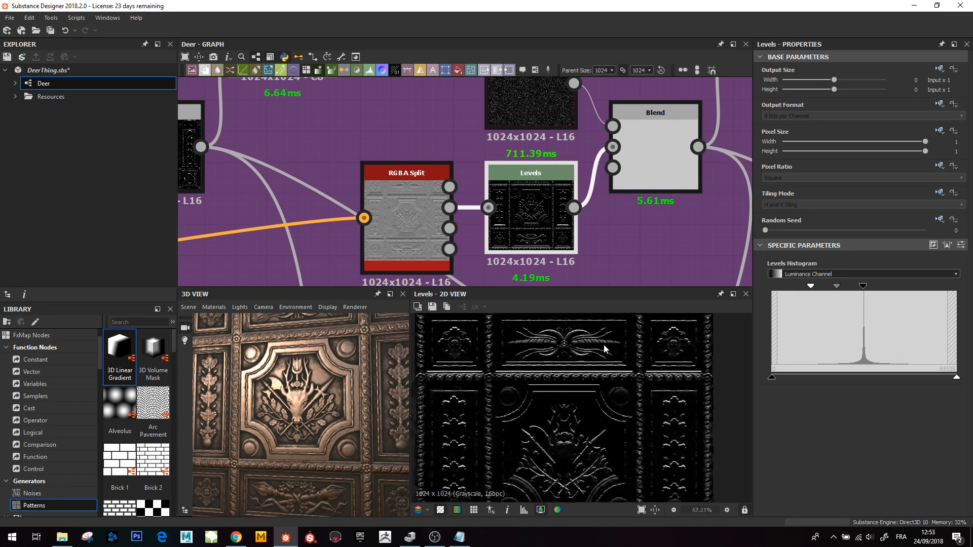
scroll(560, 467, "down", 2)
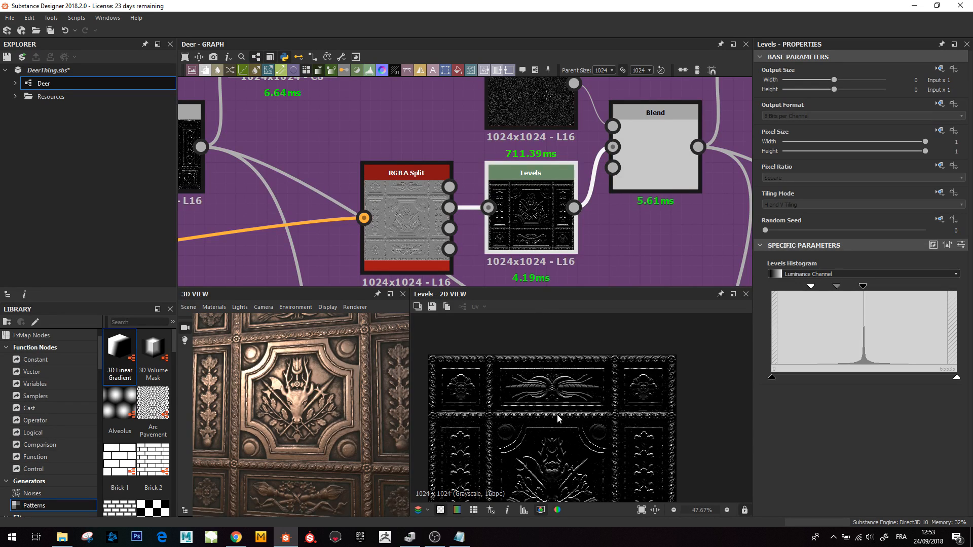
scroll(557, 413, "down", 3)
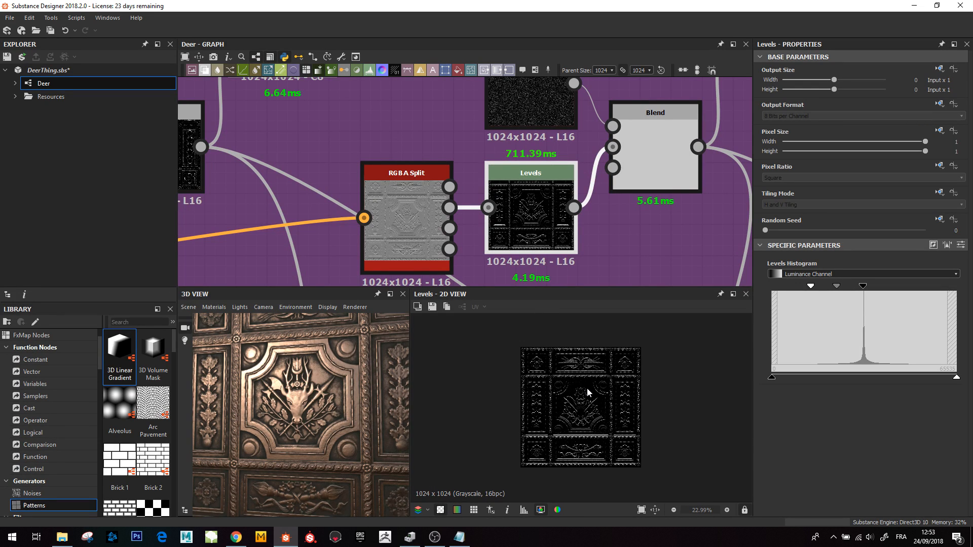
scroll(586, 395, "up", 7)
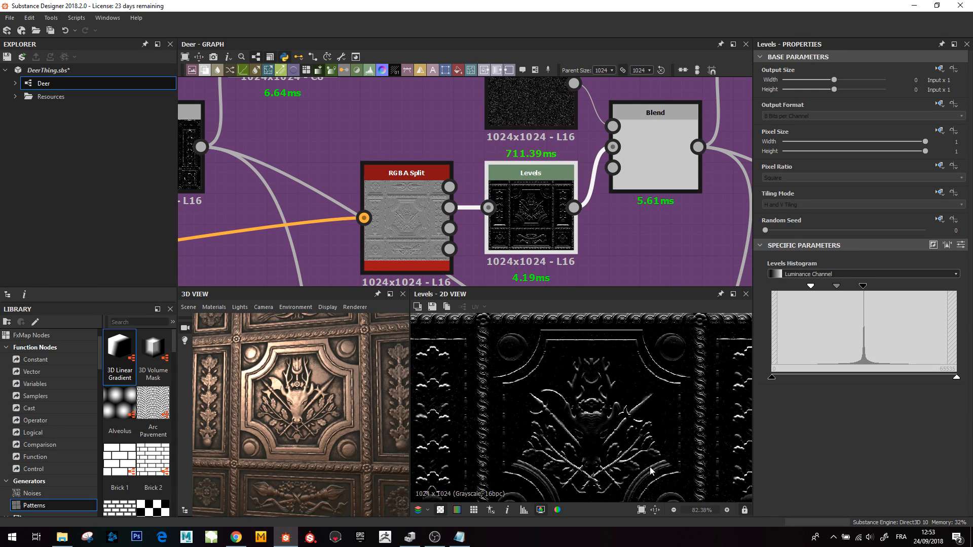
middle_click_drag(632, 348, 629, 398)
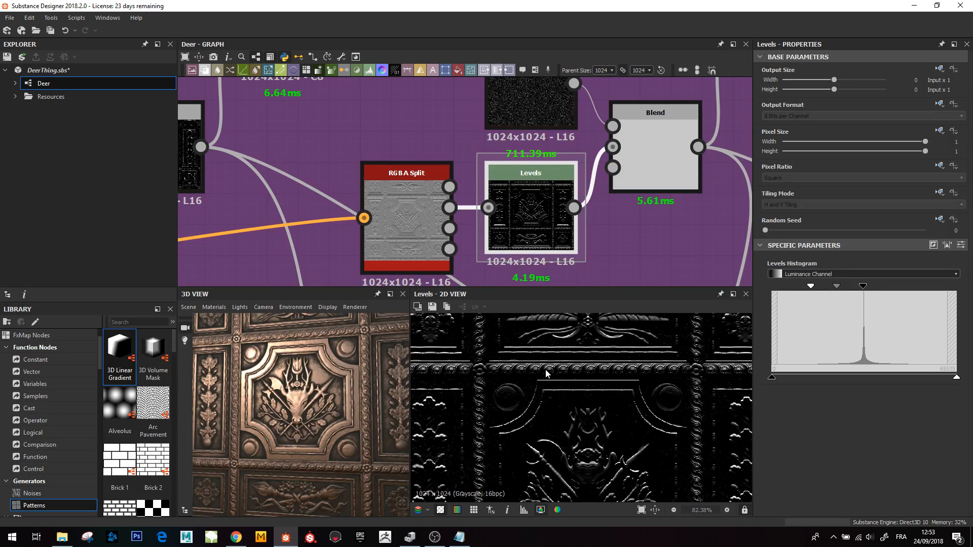
- Preview the Subtract Blend that combines the Levels output with the dirt noise, zooming its 2D result
scroll(637, 122, "down", 2)
left_click(563, 98)
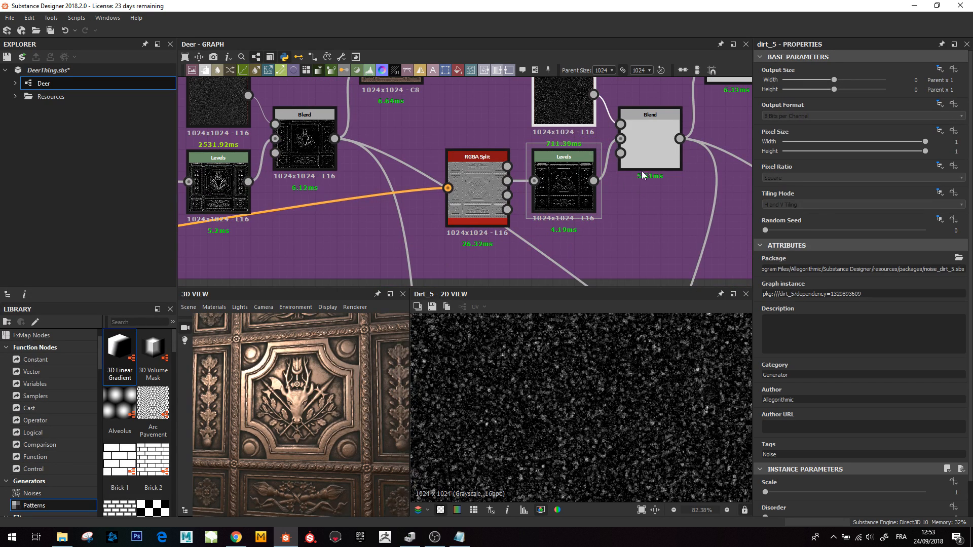
double_click(646, 169)
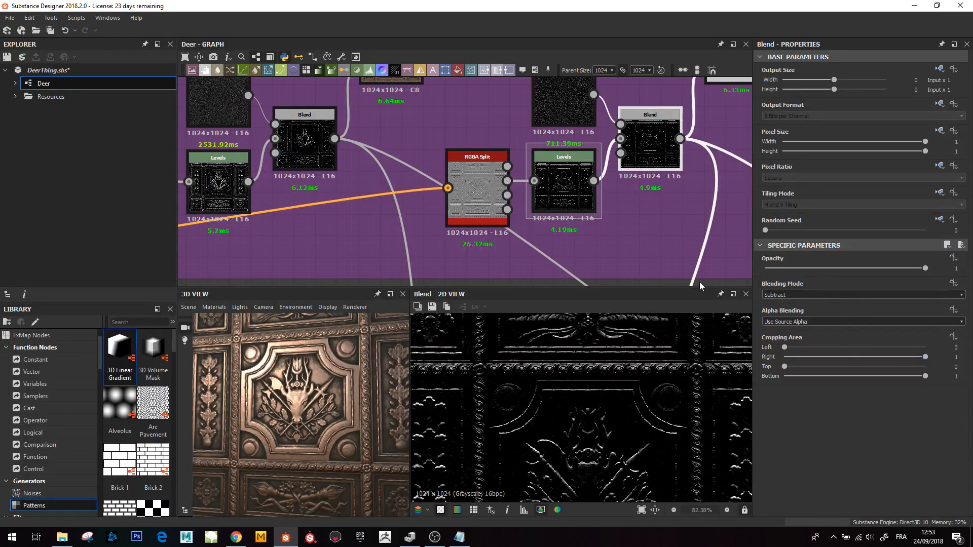
scroll(505, 388, "up", 3)
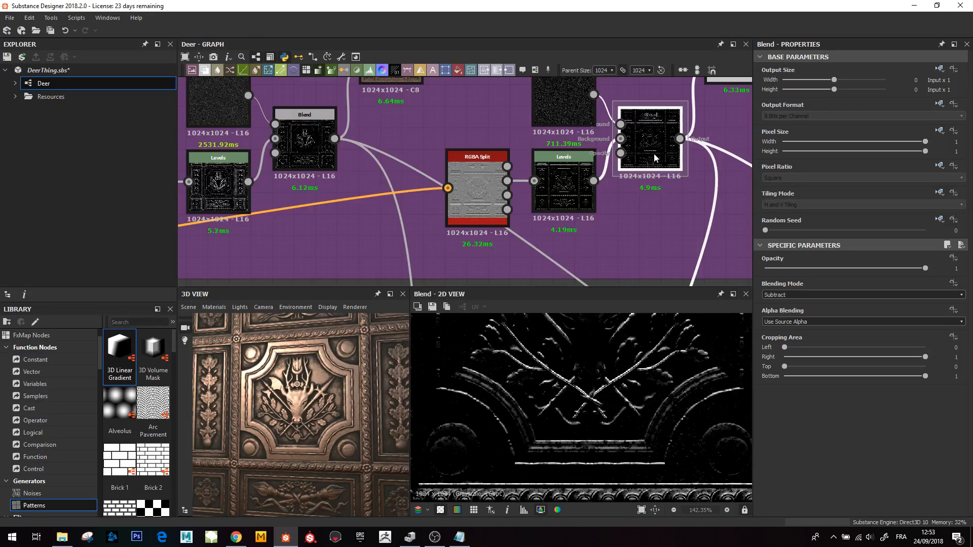
scroll(654, 156, "down", 3)
- Preview the final Copy Blend of the base color chain with its 0.66 opacity
middle_click_drag(654, 157, 536, 256)
double_click(582, 193)
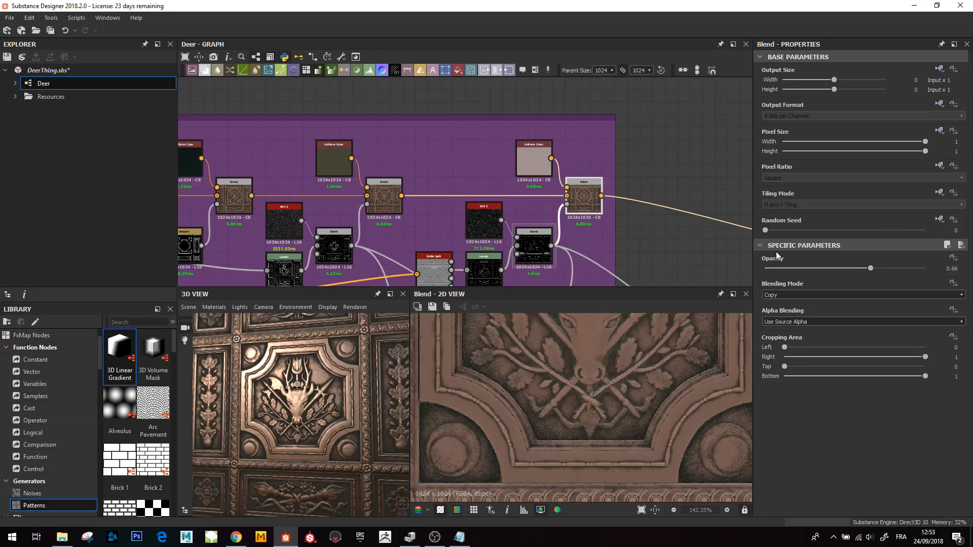
scroll(679, 220, "down", 4)
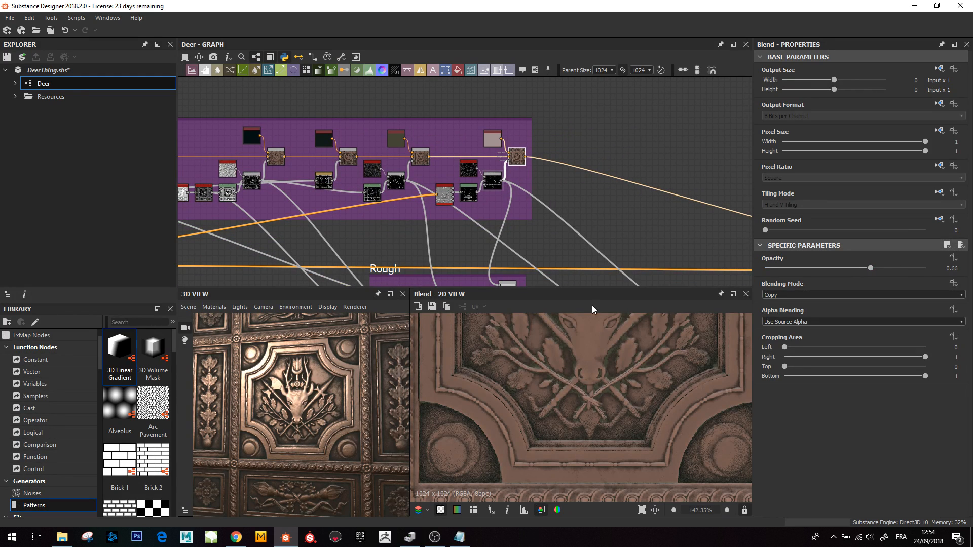
- Zoom out the graph to survey the BaseColor, Rough and Metallic frames and preview the BaseColor mask Subtract Blend
scroll(634, 388, "down", 5)
middle_click_drag(486, 196, 505, 150)
scroll(508, 243, "down", 3)
mouse_move(508, 243)
middle_mouse_down()
mouse_move(522, 206)
mouse_move(613, 174)
mouse_move(542, 177)
mouse_move(492, 210)
mouse_move(503, 228)
middle_mouse_up()
scroll(521, 206, "down", 1)
scroll(524, 183, "up", 4)
scroll(492, 210, "down", 2)
scroll(492, 210, "down", 1)
scroll(424, 198, "up", 1)
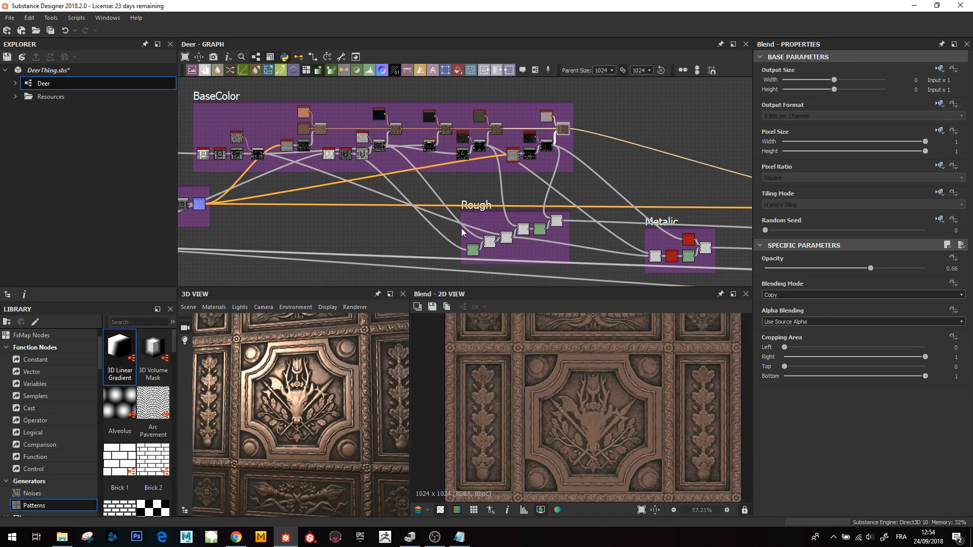
left_click(258, 155)
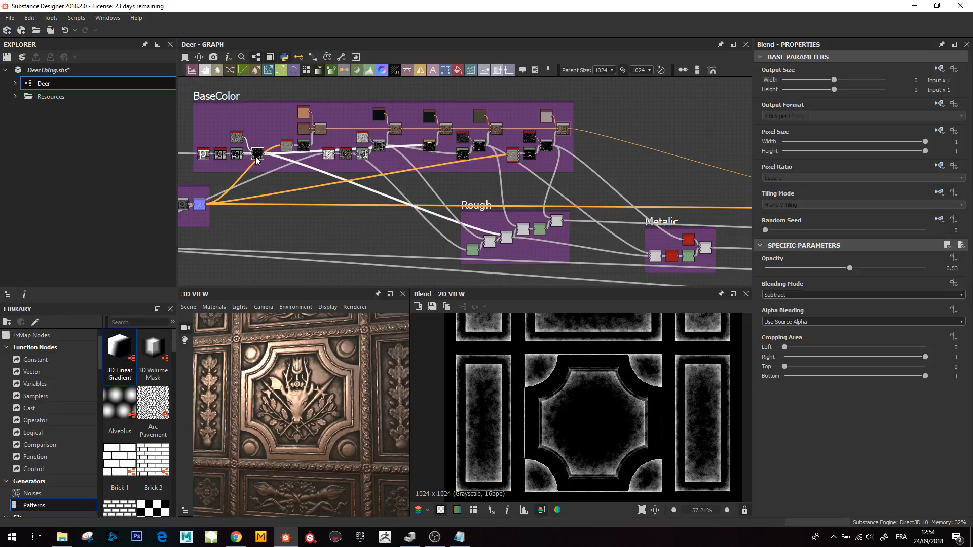
- Step through the Rough frame's nodes and preview its final Screen Blend
left_click(486, 243)
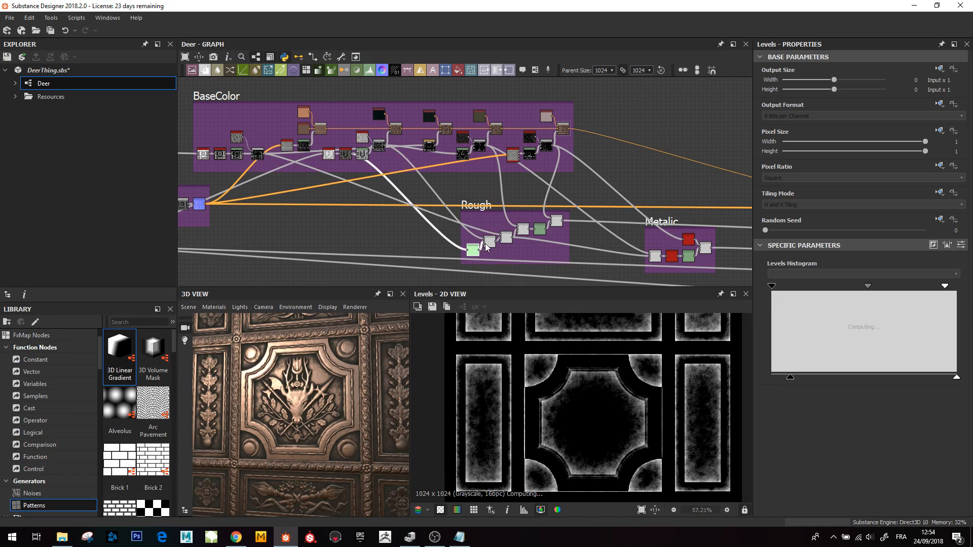
left_click(522, 232)
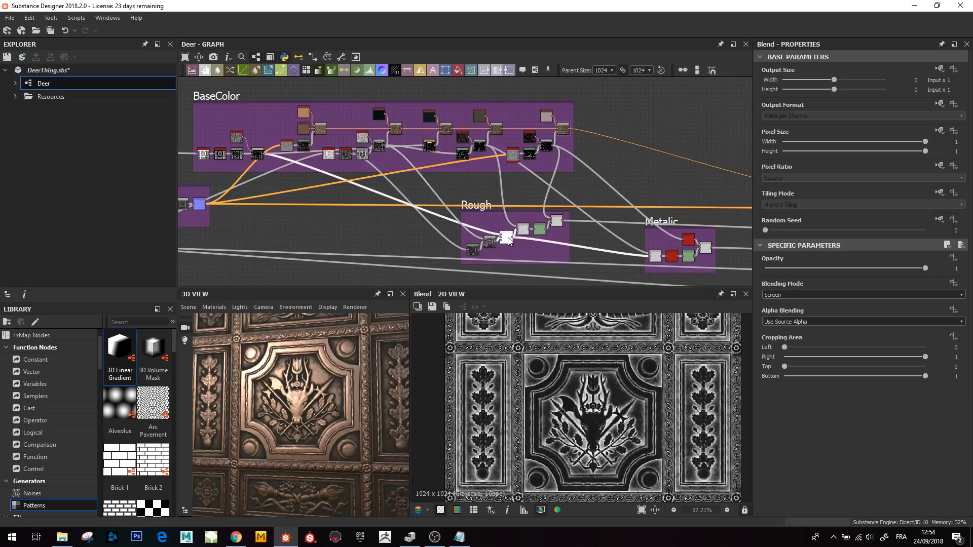
left_click(539, 231)
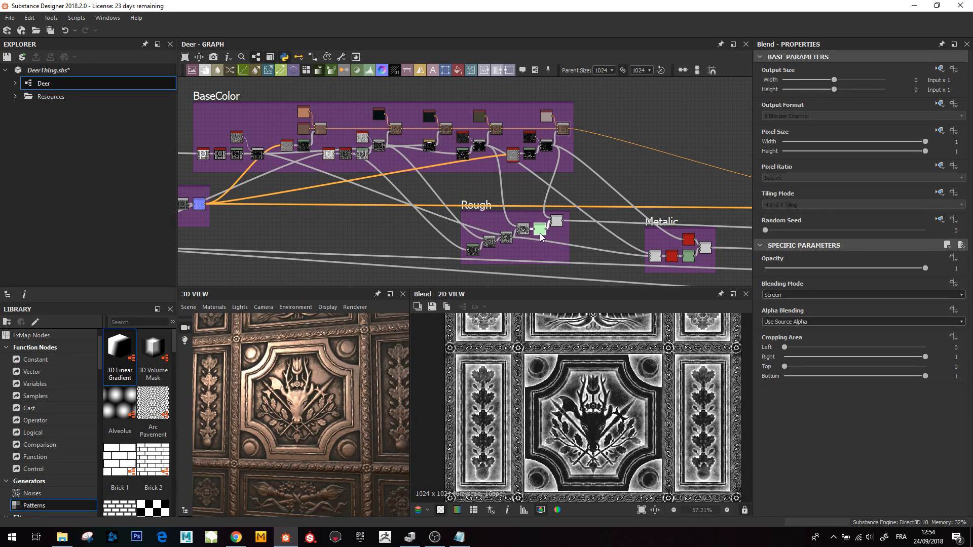
double_click(556, 222)
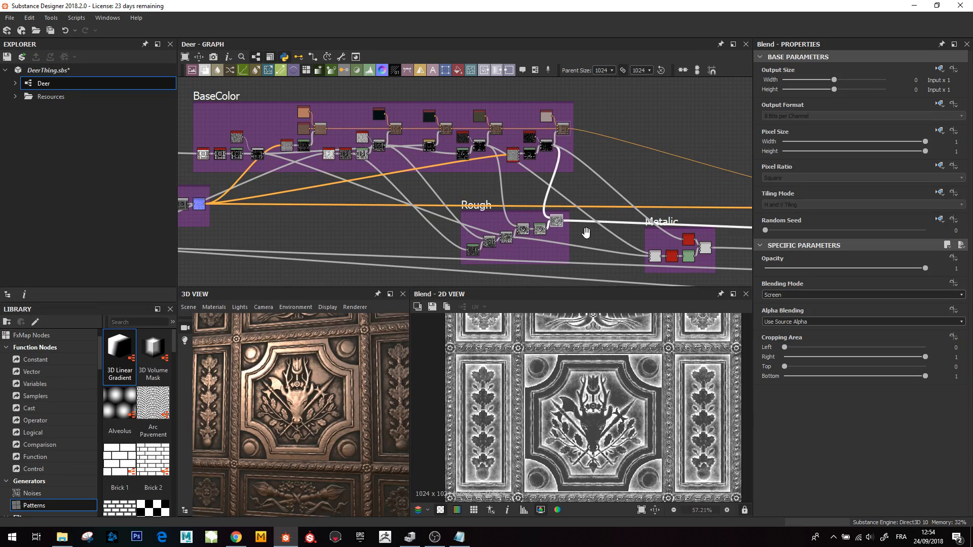
- Orbit the 3D view closer to the deer head and move the graph over to the Metallic frame
mouse_move(334, 389)
left_mouse_down()
mouse_move(311, 378)
mouse_move(337, 399)
left_mouse_up()
scroll(316, 384, "up", 3)
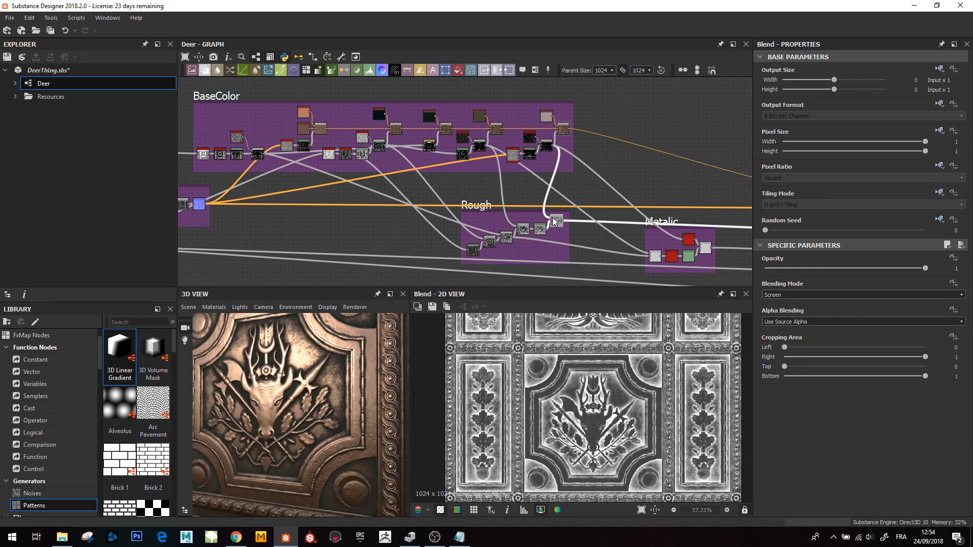
middle_click_drag(623, 208, 480, 160)
middle_click_drag(549, 193, 540, 189)
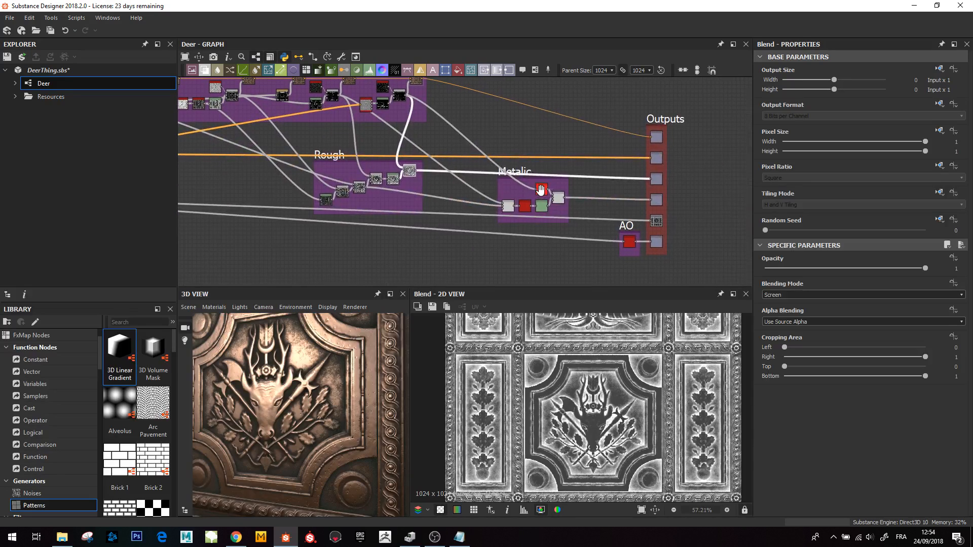
scroll(464, 190, "up", 2)
left_click_drag(522, 213, 522, 209)
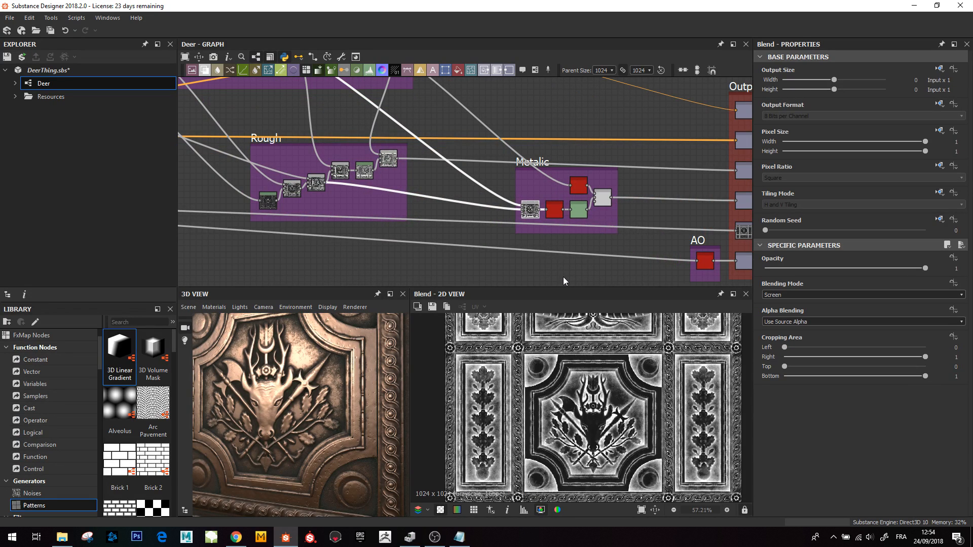
- Preview the Metallic frame's invert grayscale, Screen Blend and Levels nodes in turn
left_click(552, 211)
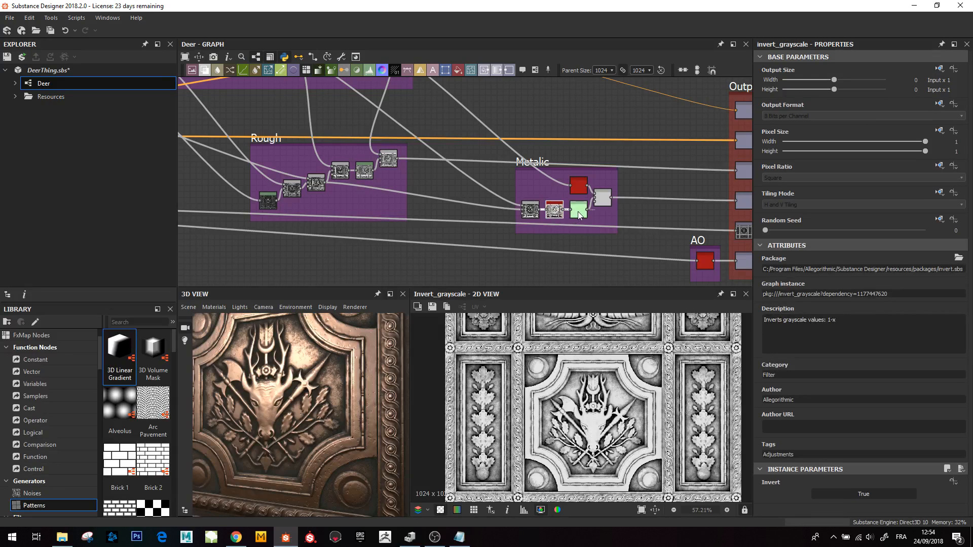
left_click(528, 213)
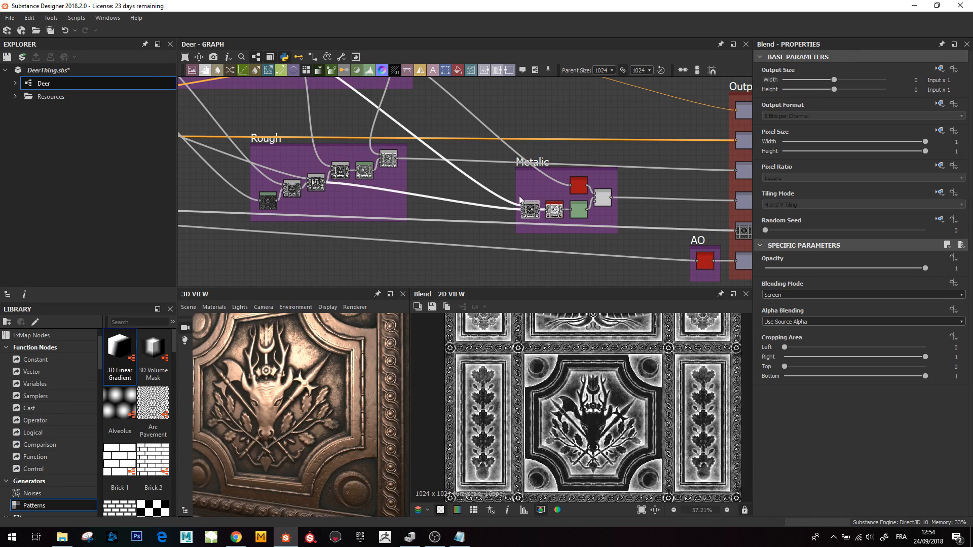
scroll(360, 189, "down", 2)
middle_click_drag(357, 164, 387, 184)
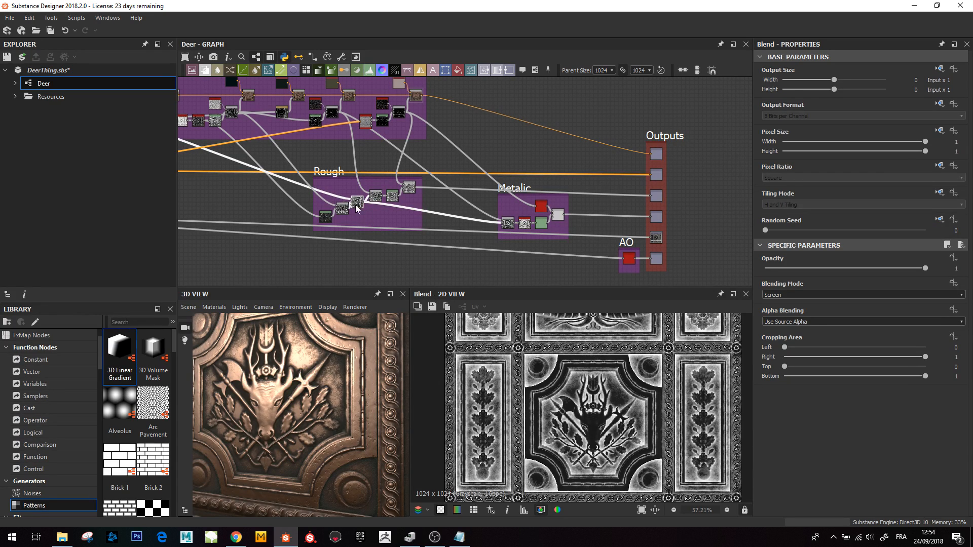
double_click(536, 224)
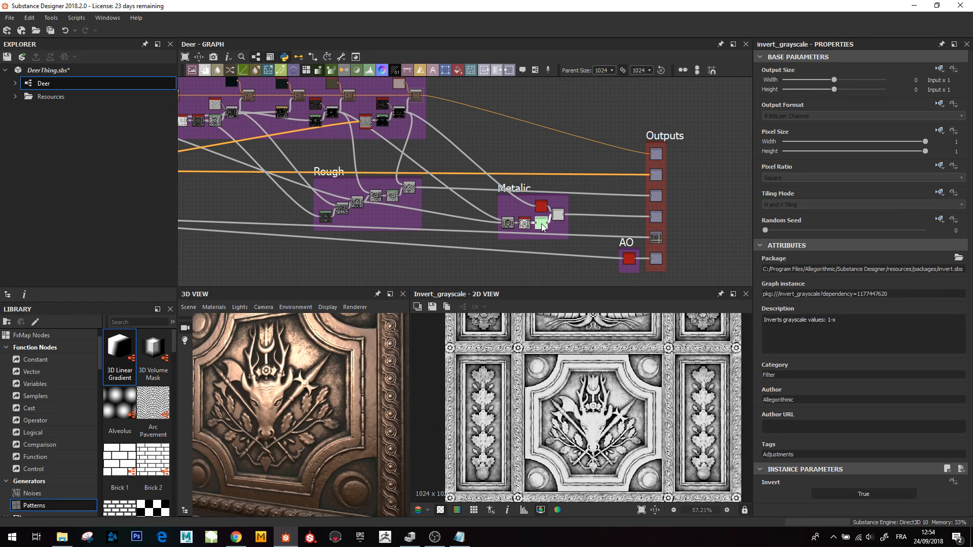
double_click(541, 223)
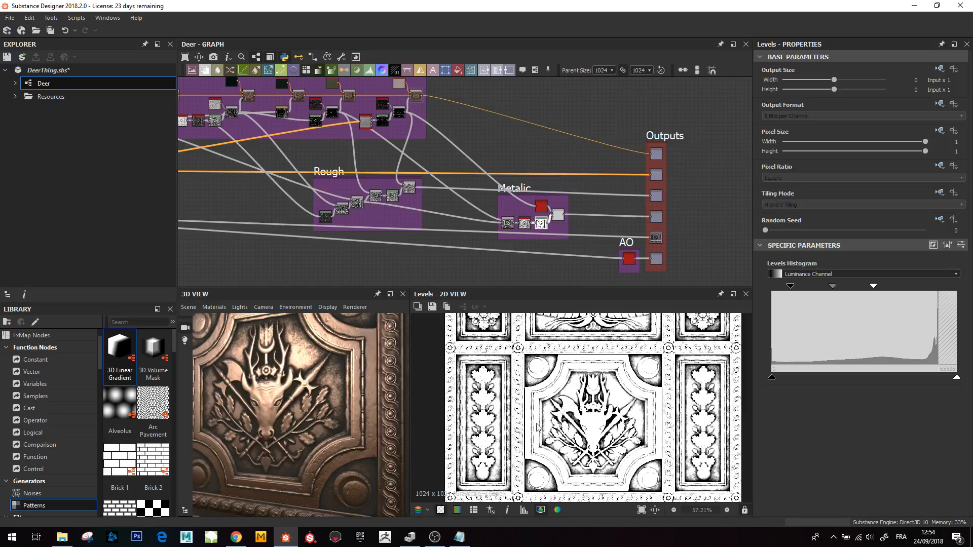
- Orbit the 3D view and preview the upper invert grayscale node in the Metallic frame
left_click_drag(337, 400, 315, 370)
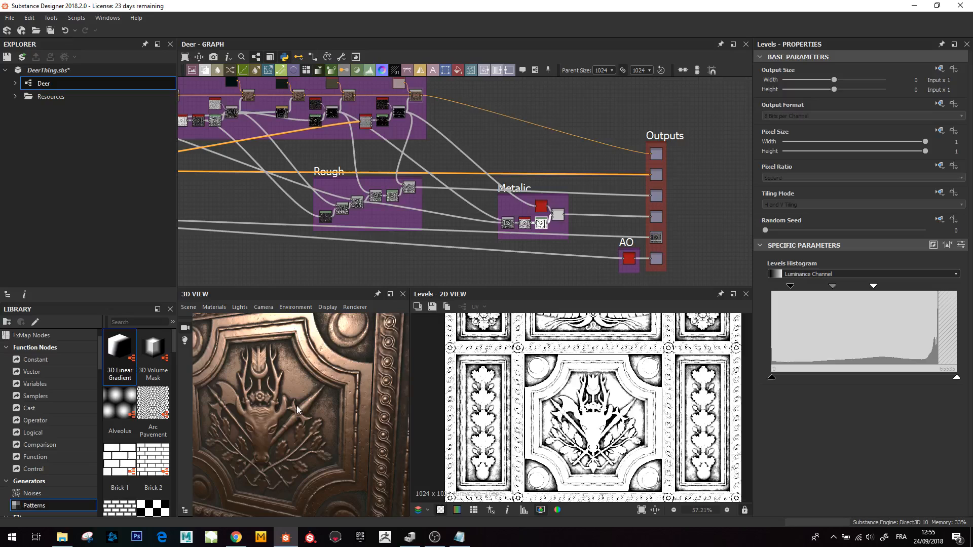
left_click_drag(291, 387, 318, 381)
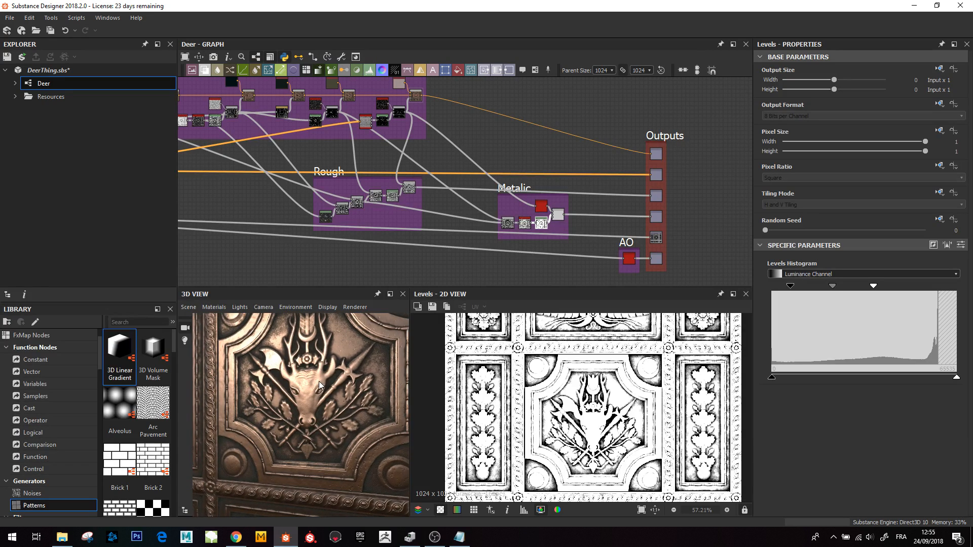
left_click(542, 209)
double_click(542, 207)
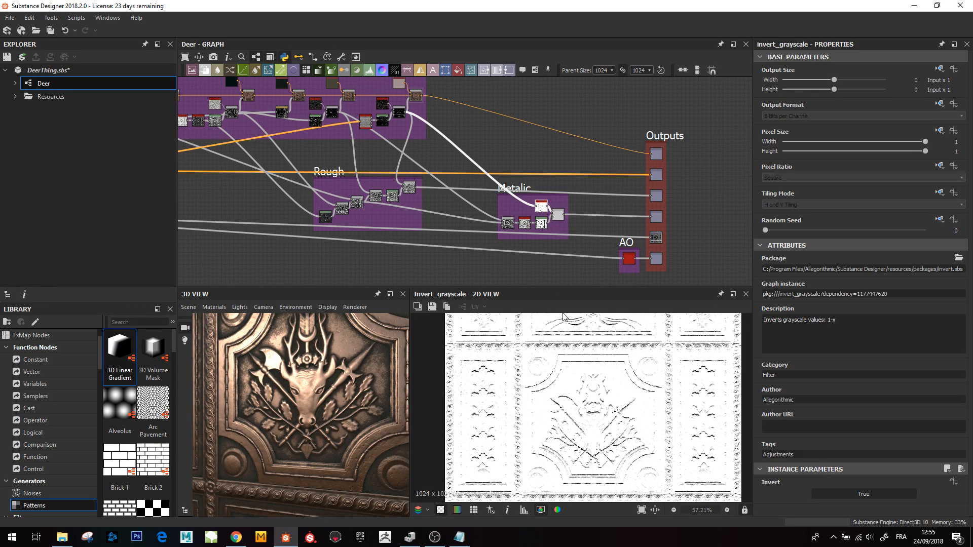
- Preview the BaseColor Subtract Blend that feeds the Metallic frame's upper invert node
scroll(542, 211, "up", 2)
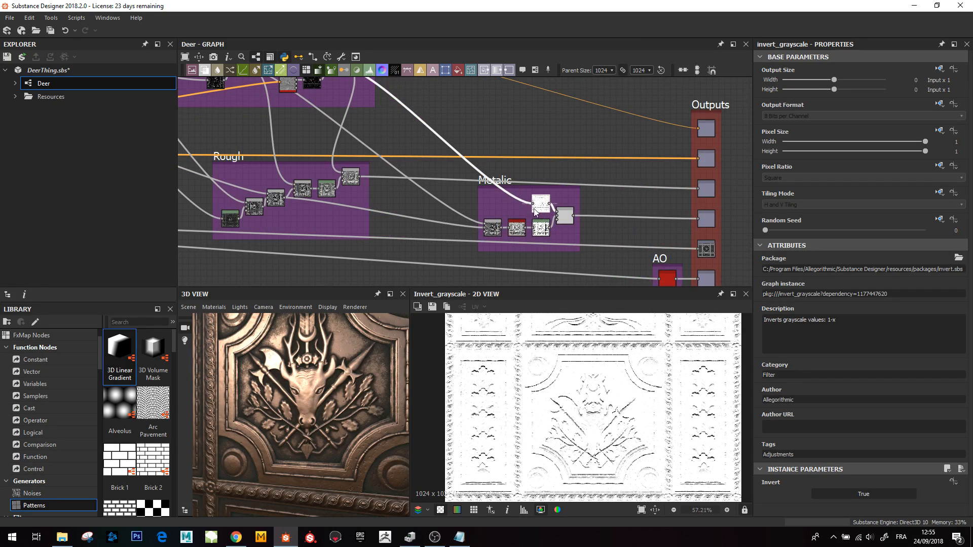
middle_click_drag(422, 182, 456, 240)
left_click(370, 130)
double_click(370, 130)
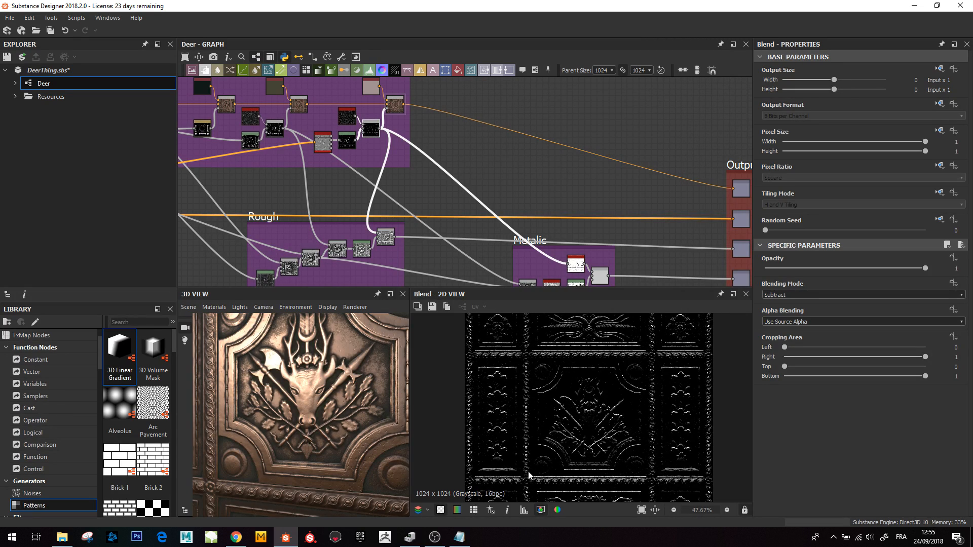
double_click(574, 264)
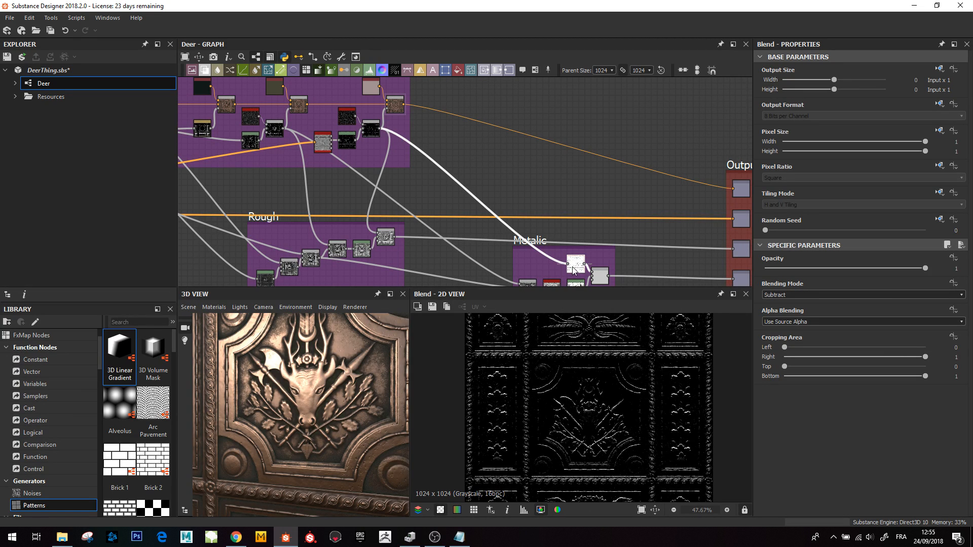
- Preview the Metallic frame's Multiply Blend, zooming its 2D result and orbiting the 3D view
middle_click_drag(614, 280, 579, 245)
double_click(566, 242)
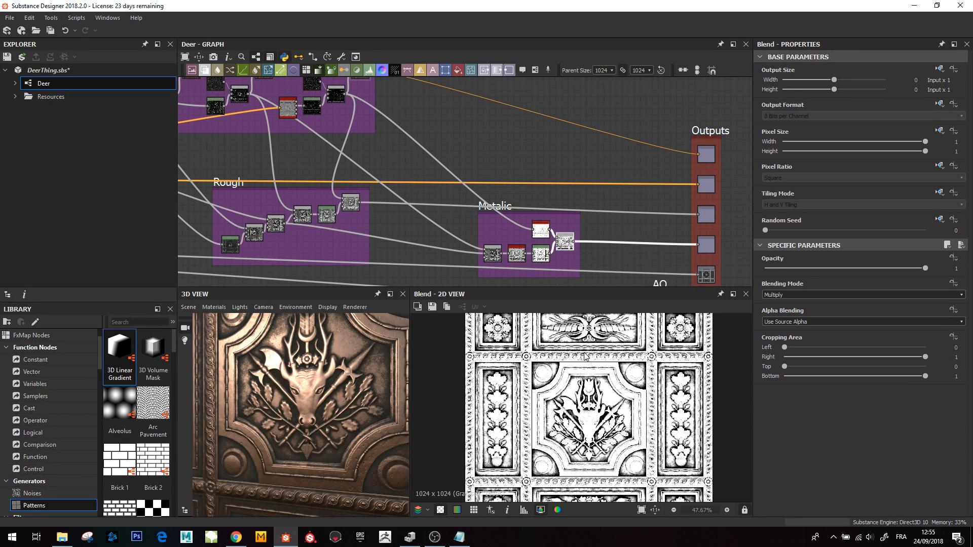
scroll(556, 358, "up", 3)
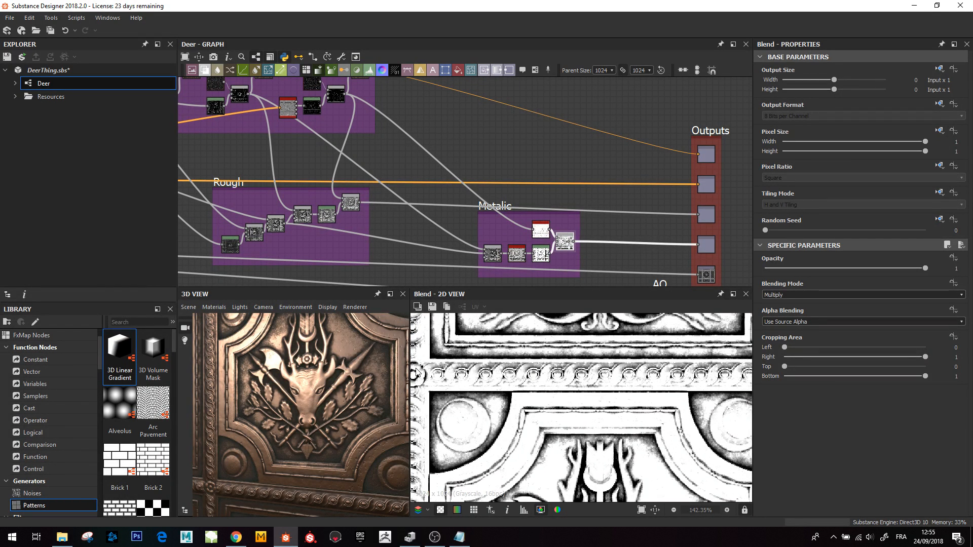
scroll(578, 373, "down", 3)
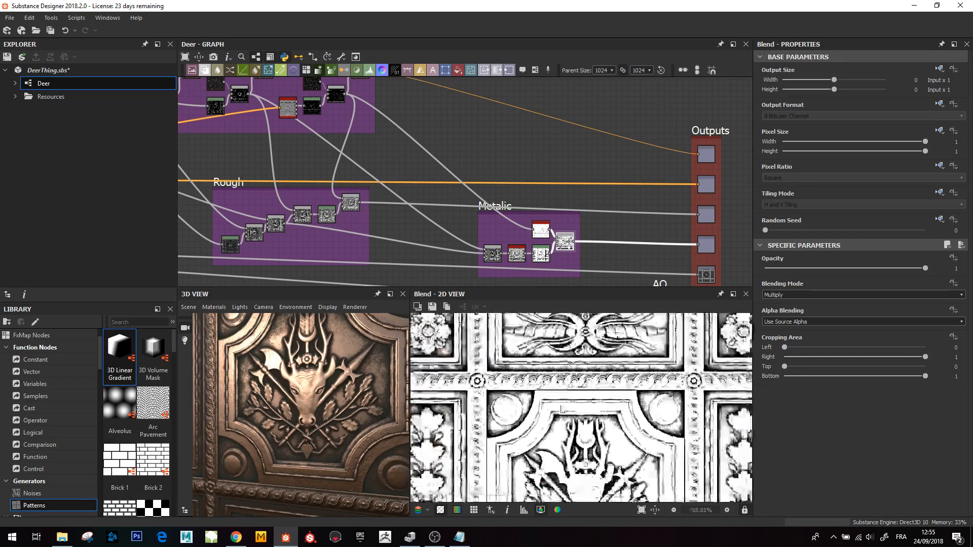
scroll(550, 432, "down", 2)
left_click_drag(367, 430, 281, 400)
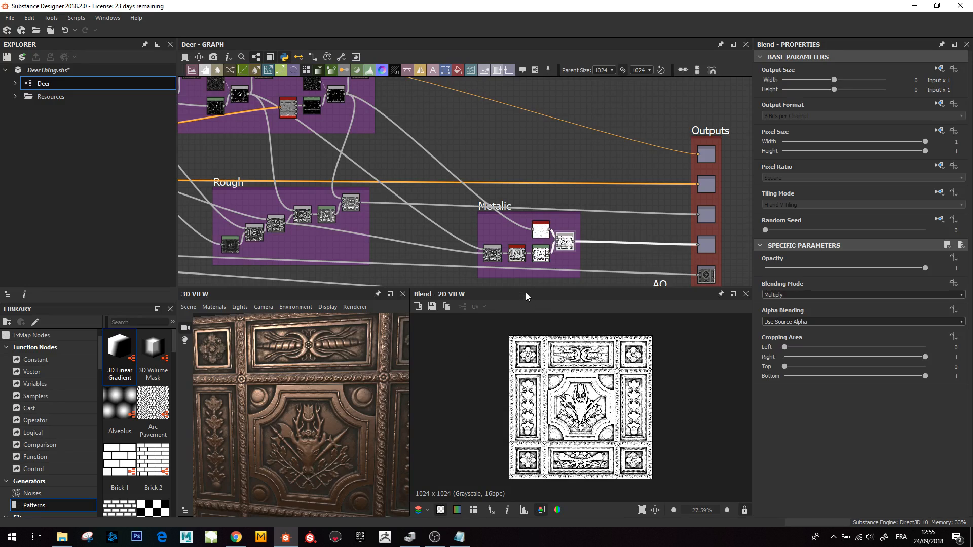
left_click_drag(380, 357, 339, 402)
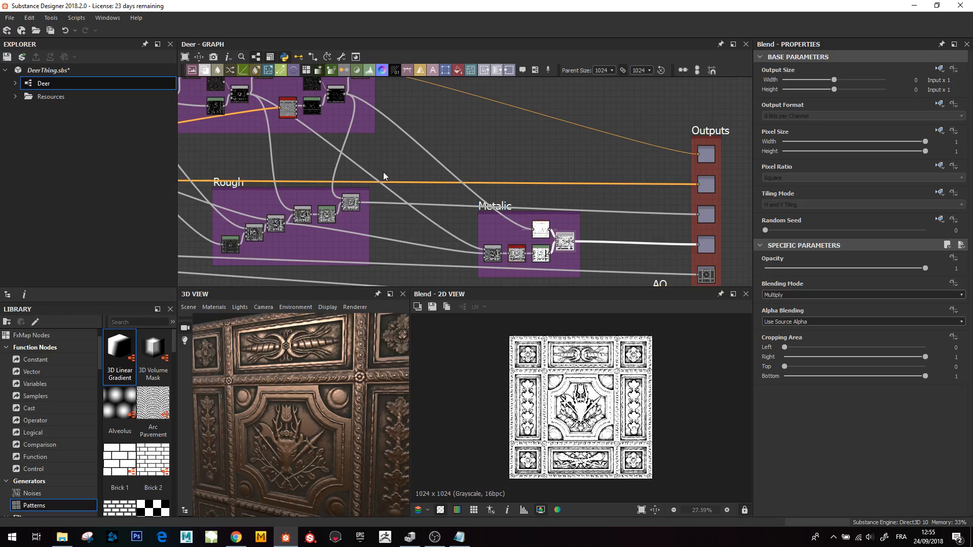
- Preview the hbao node in the AO frame, zooming in and out on its 2D result
left_click_drag(265, 396, 260, 377)
scroll(309, 401, "down", 3)
left_click_drag(298, 408, 305, 385)
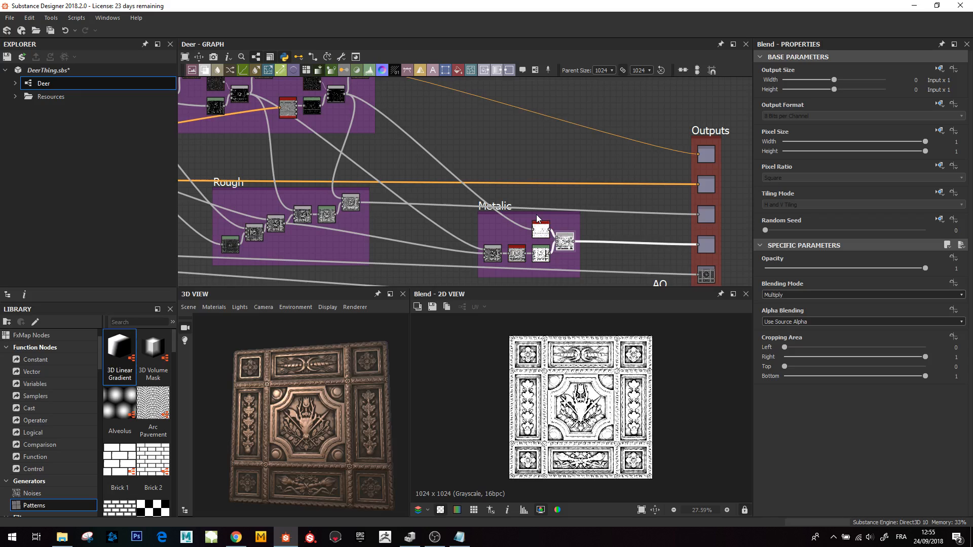
scroll(567, 218, "down", 2)
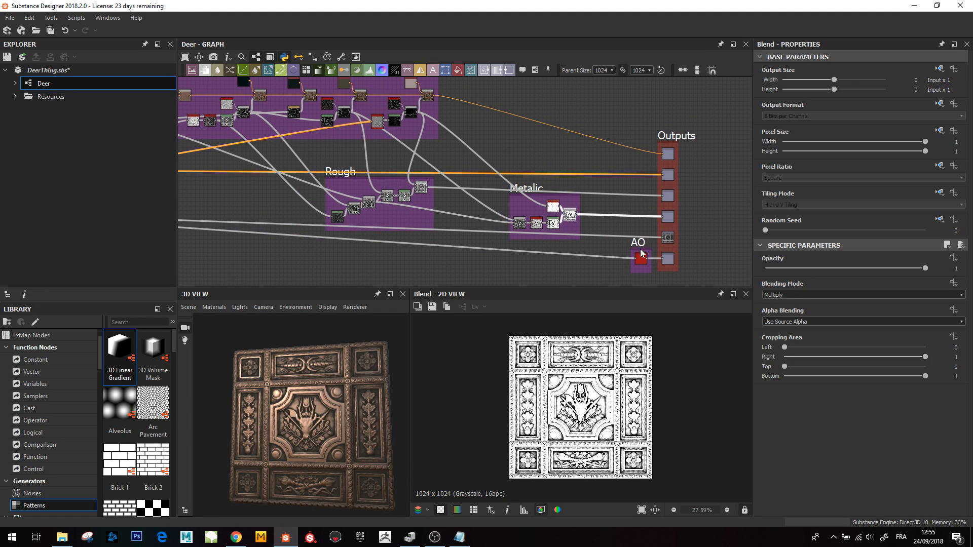
left_click(638, 246)
left_click(641, 258)
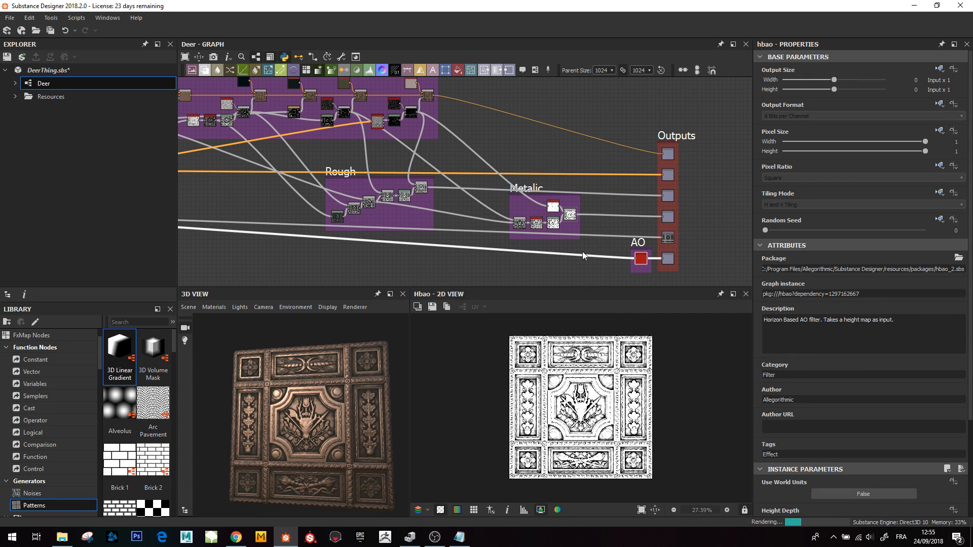
scroll(601, 370, "up", 3)
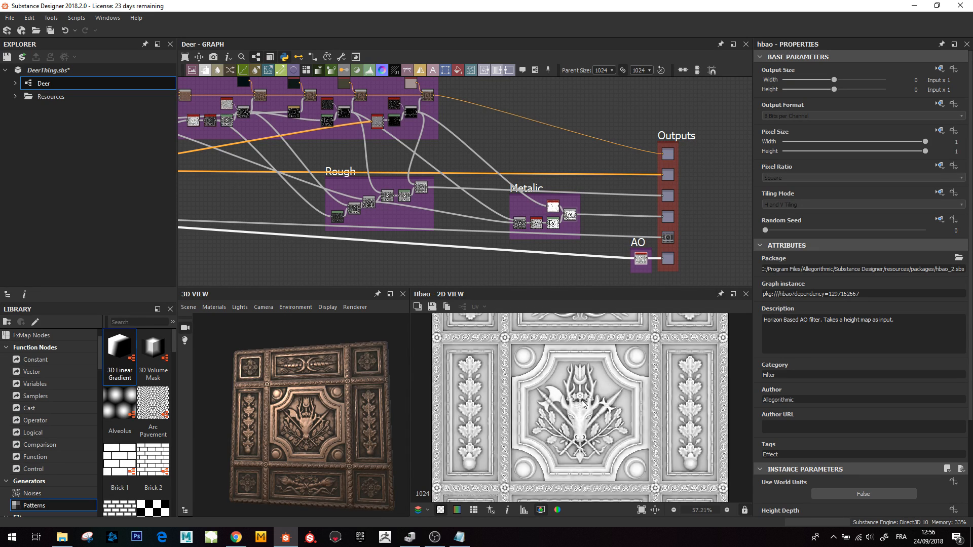
scroll(630, 404, "down", 2)
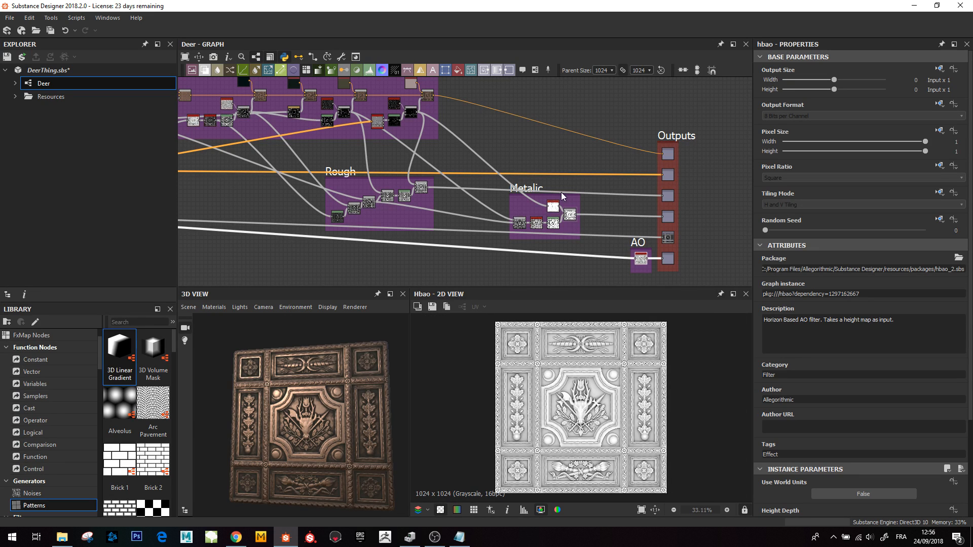
- Survey the whole Deer graph, tracing the frames from the outputs back through MasterBlend to the ornament height groups
middle_click_drag(502, 187, 572, 212)
scroll(492, 219, "down", 3)
middle_click_drag(299, 205, 514, 220)
scroll(369, 209, "down", 6)
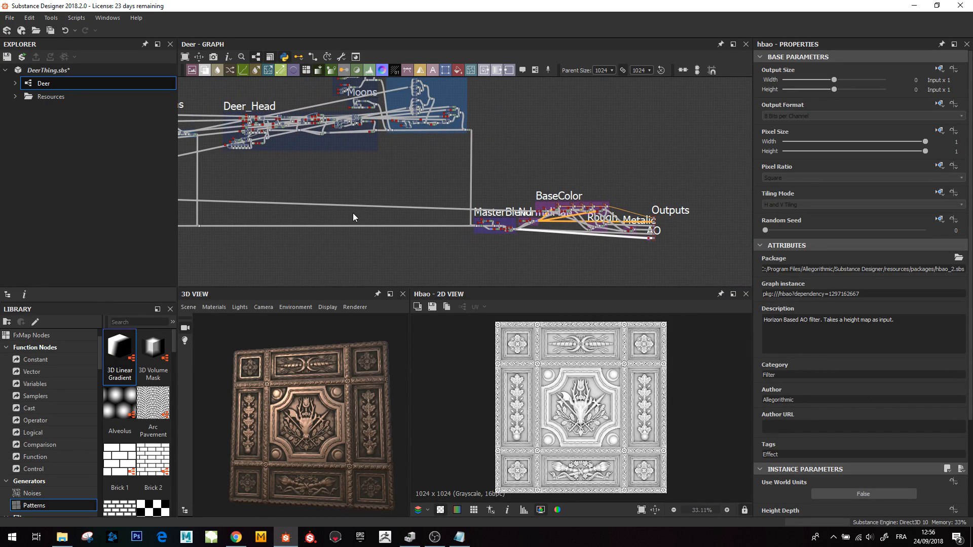
middle_click_drag(385, 218, 628, 282)
middle_click_drag(489, 246, 379, 214)
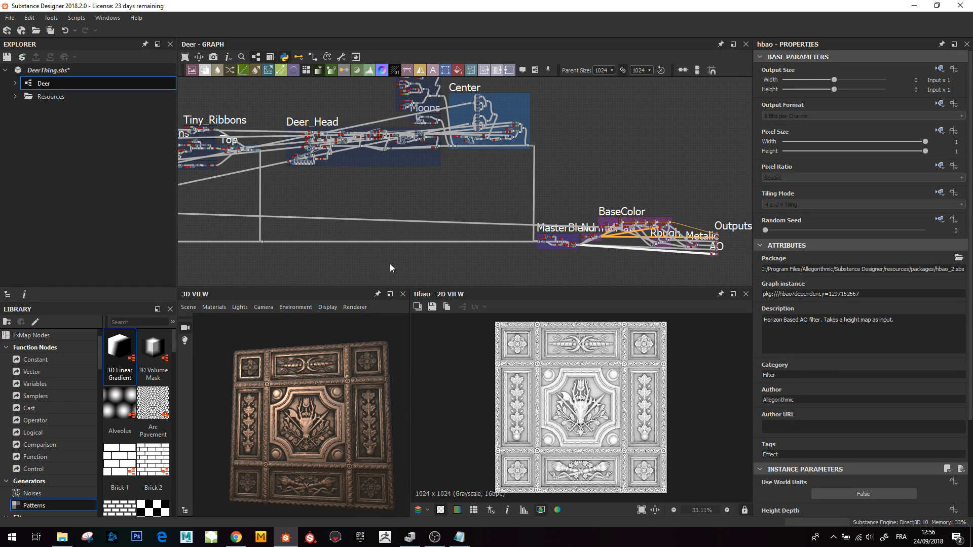
mouse_move(365, 229)
middle_mouse_down()
mouse_move(446, 260)
mouse_move(362, 235)
mouse_move(367, 224)
mouse_move(460, 219)
mouse_move(351, 233)
mouse_move(372, 233)
middle_mouse_up()
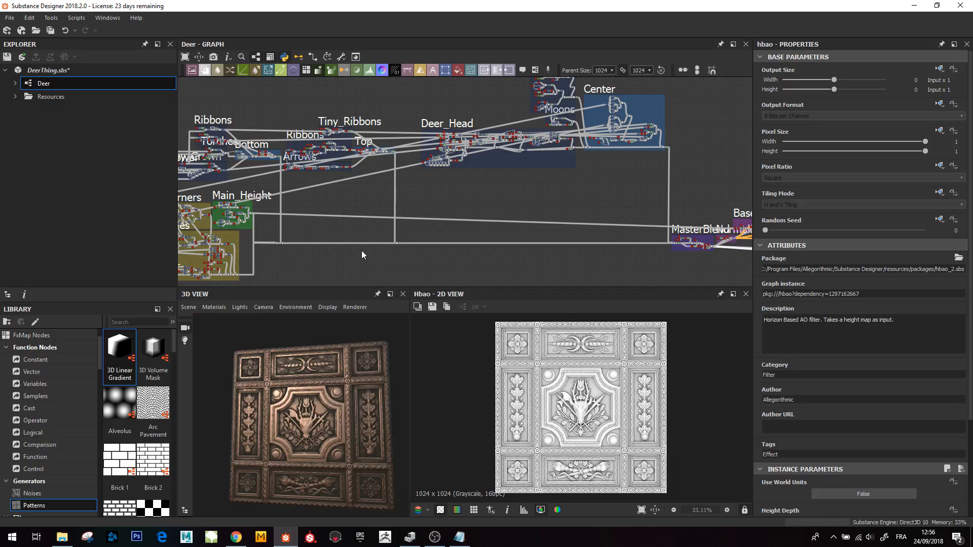
middle_click_drag(428, 228, 341, 218)
scroll(509, 238, "up", 1)
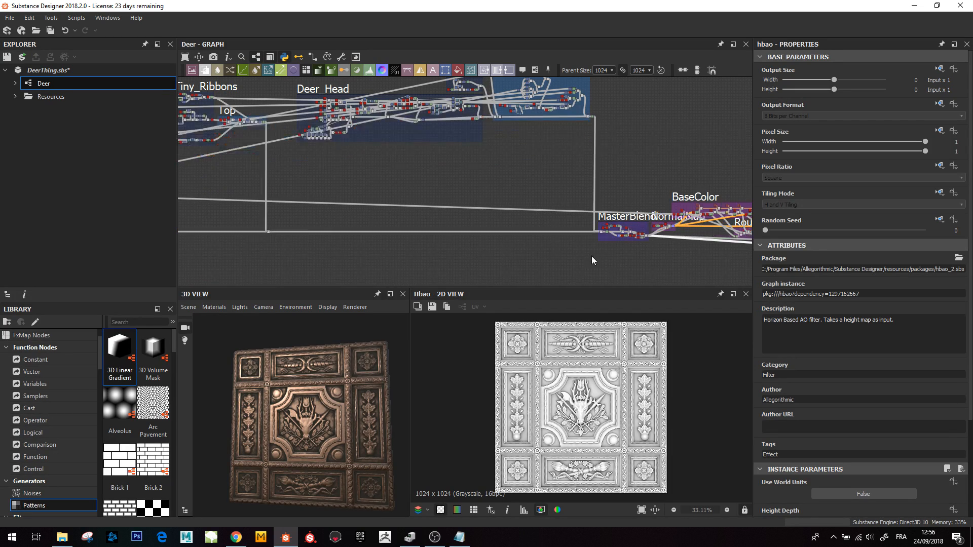
middle_click_drag(591, 256, 497, 256)
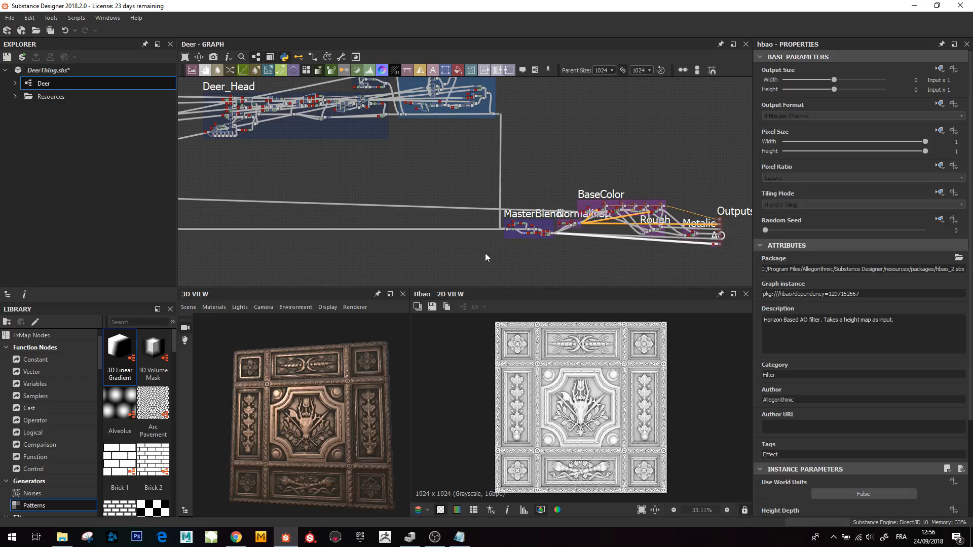
left_click_drag(484, 254, 556, 208)
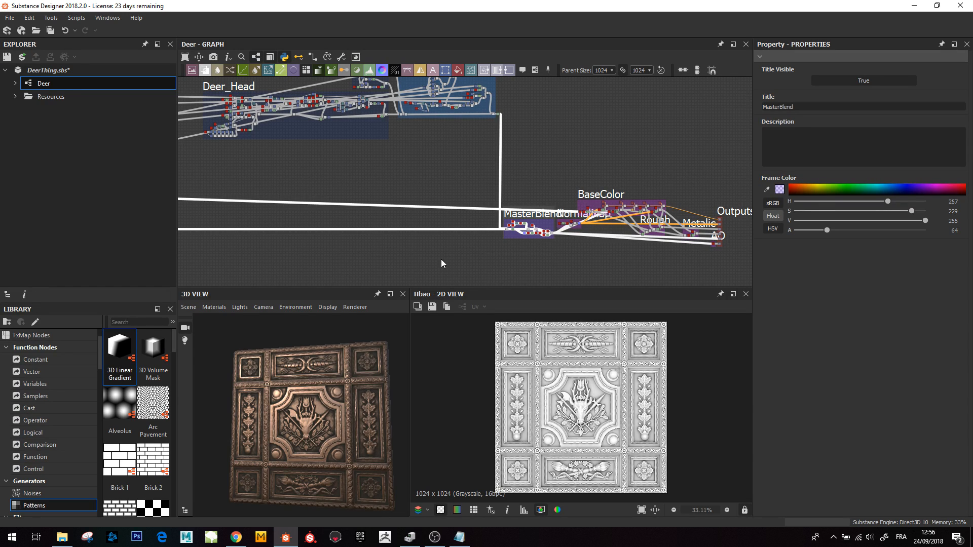
scroll(440, 258, "down", 1)
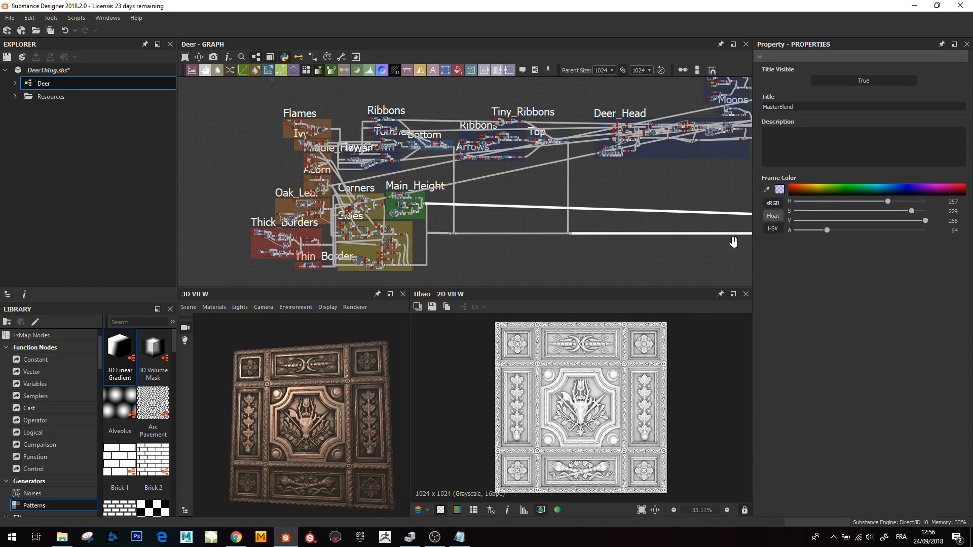